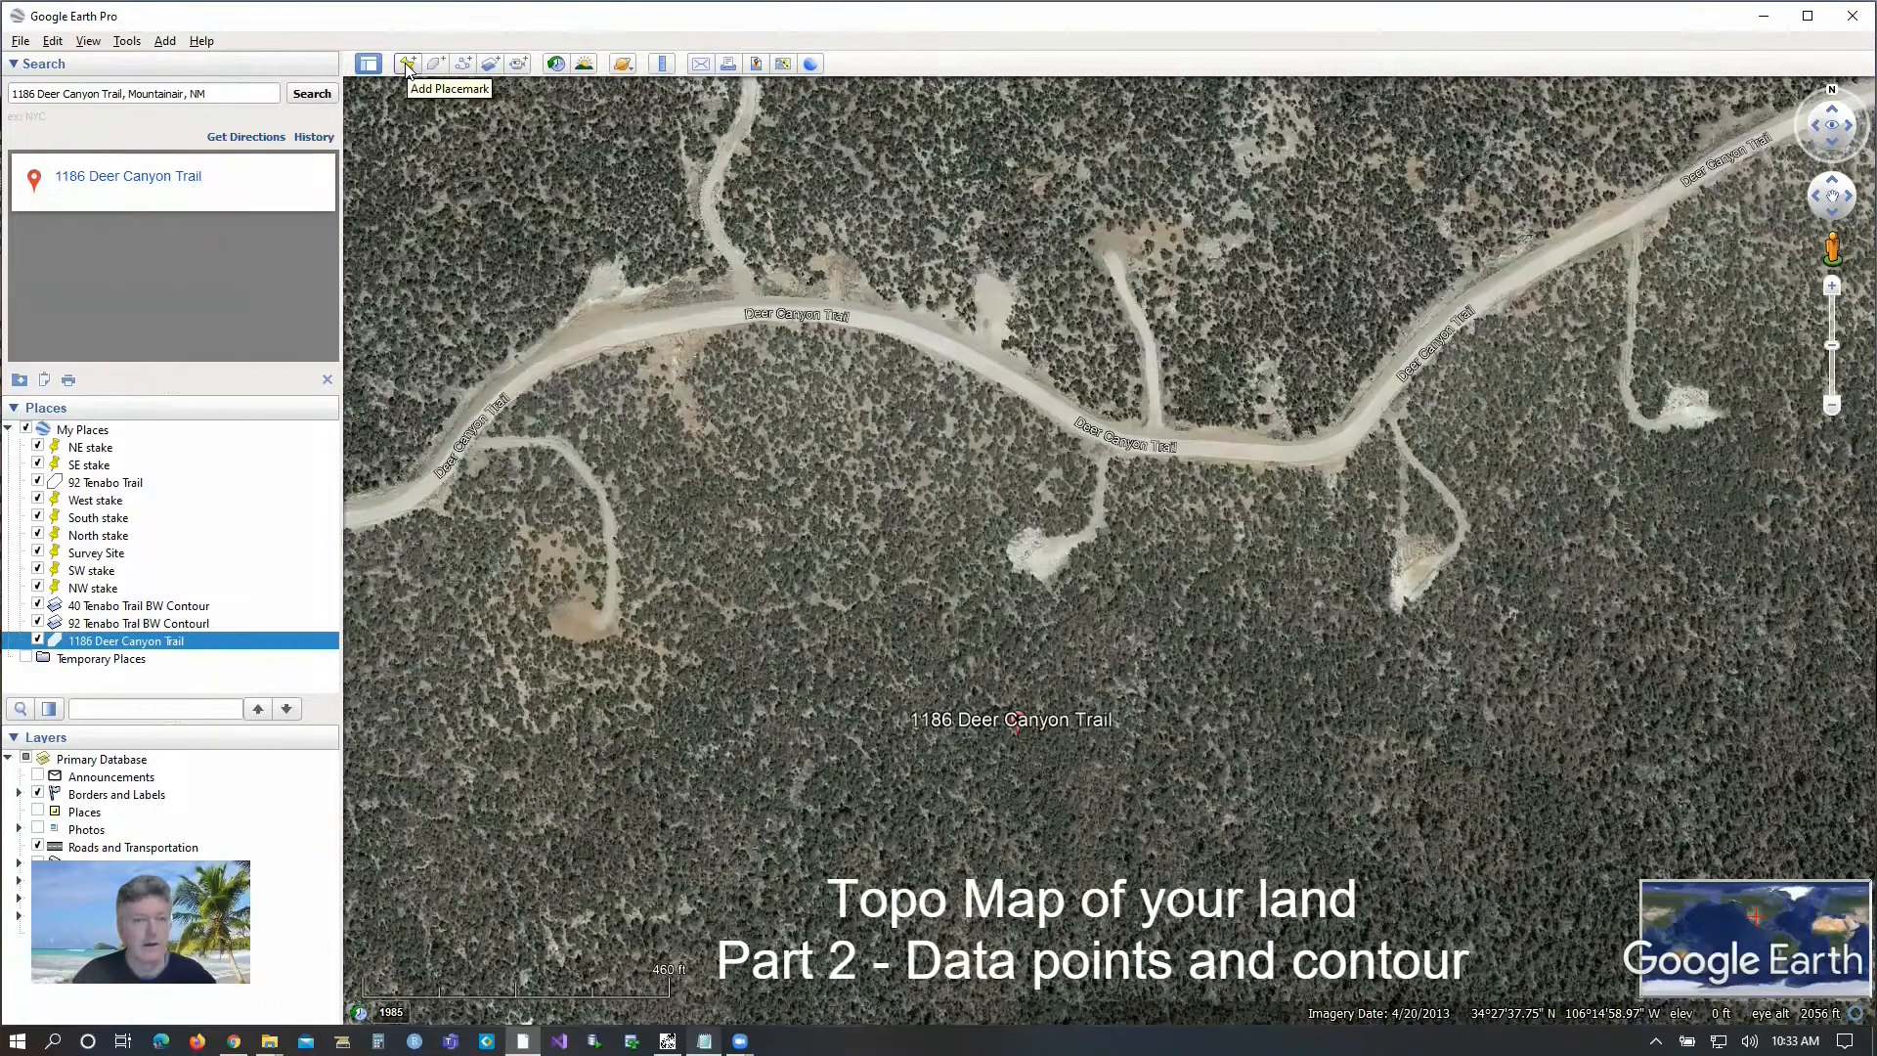
# Start a new placemark named "NW stake" near the lot and show its altitude settings.
pyautogui.scroll(2, 704, 389)
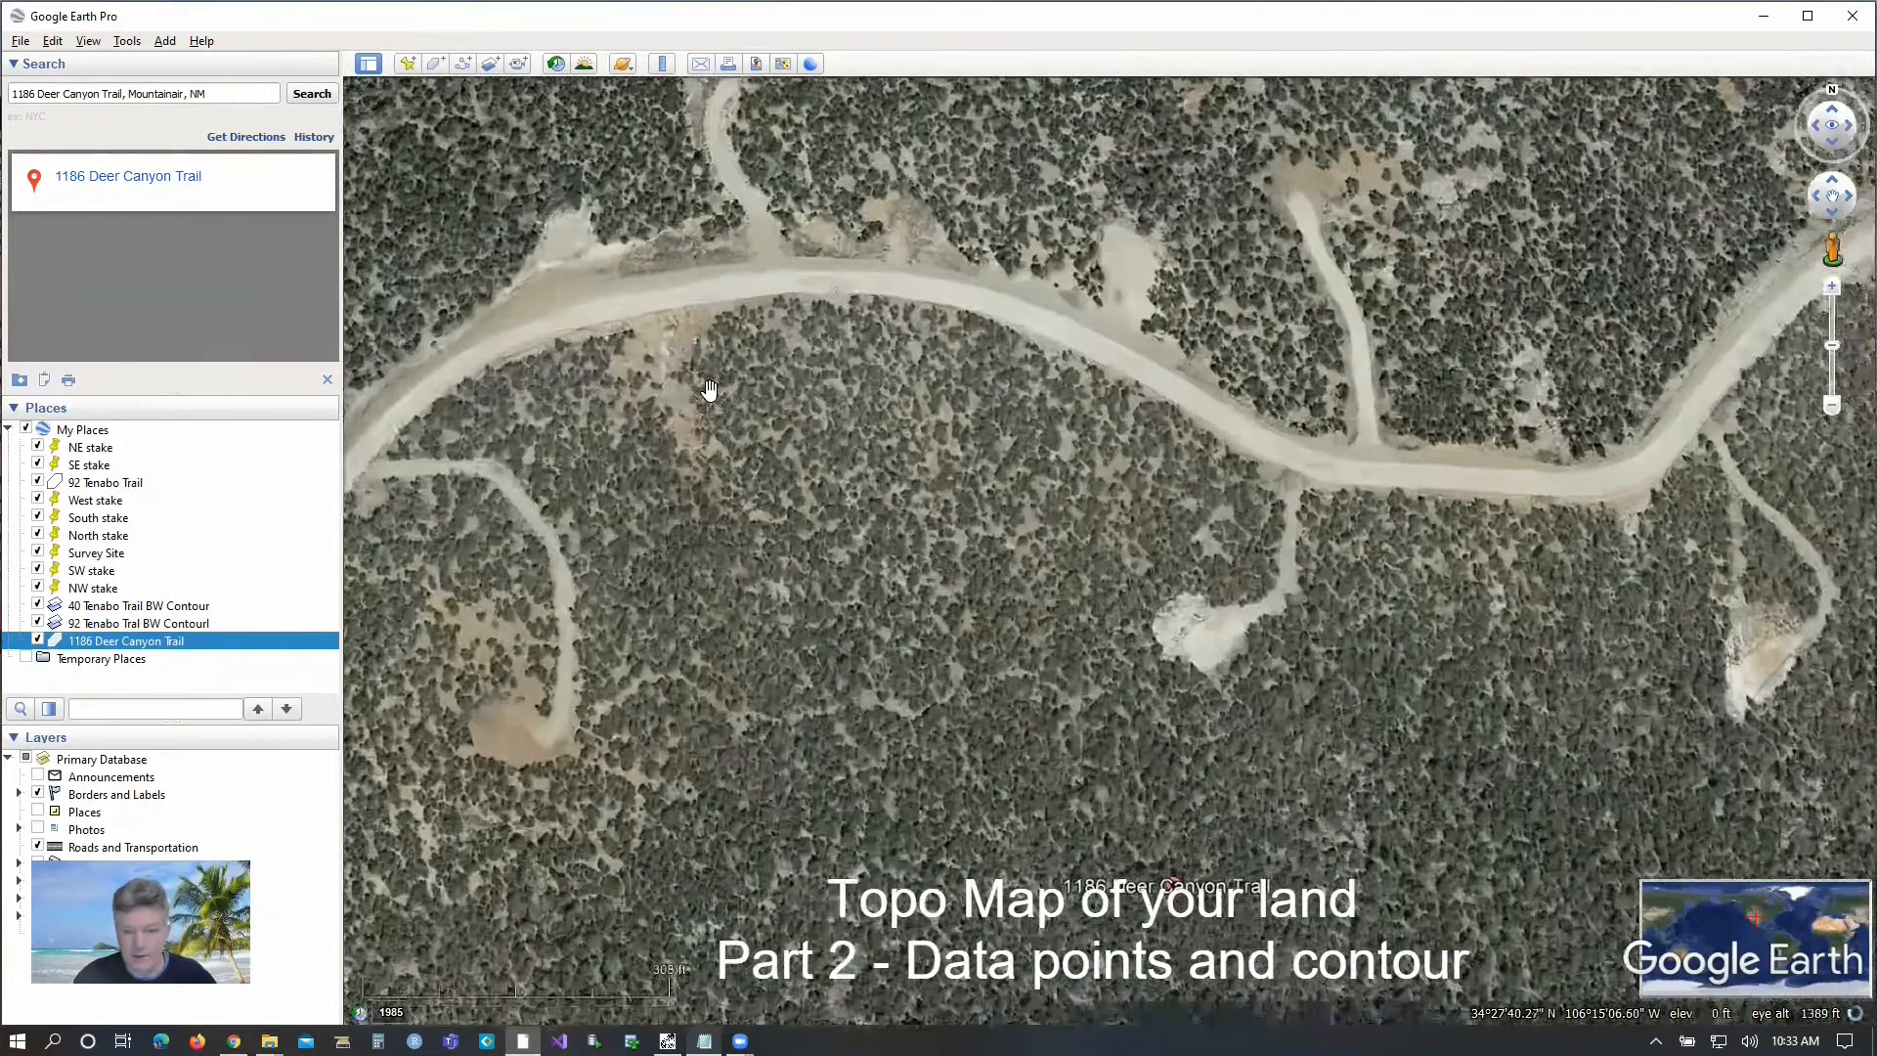
pyautogui.moveTo(1085, 534); pyautogui.dragTo(1007, 425)
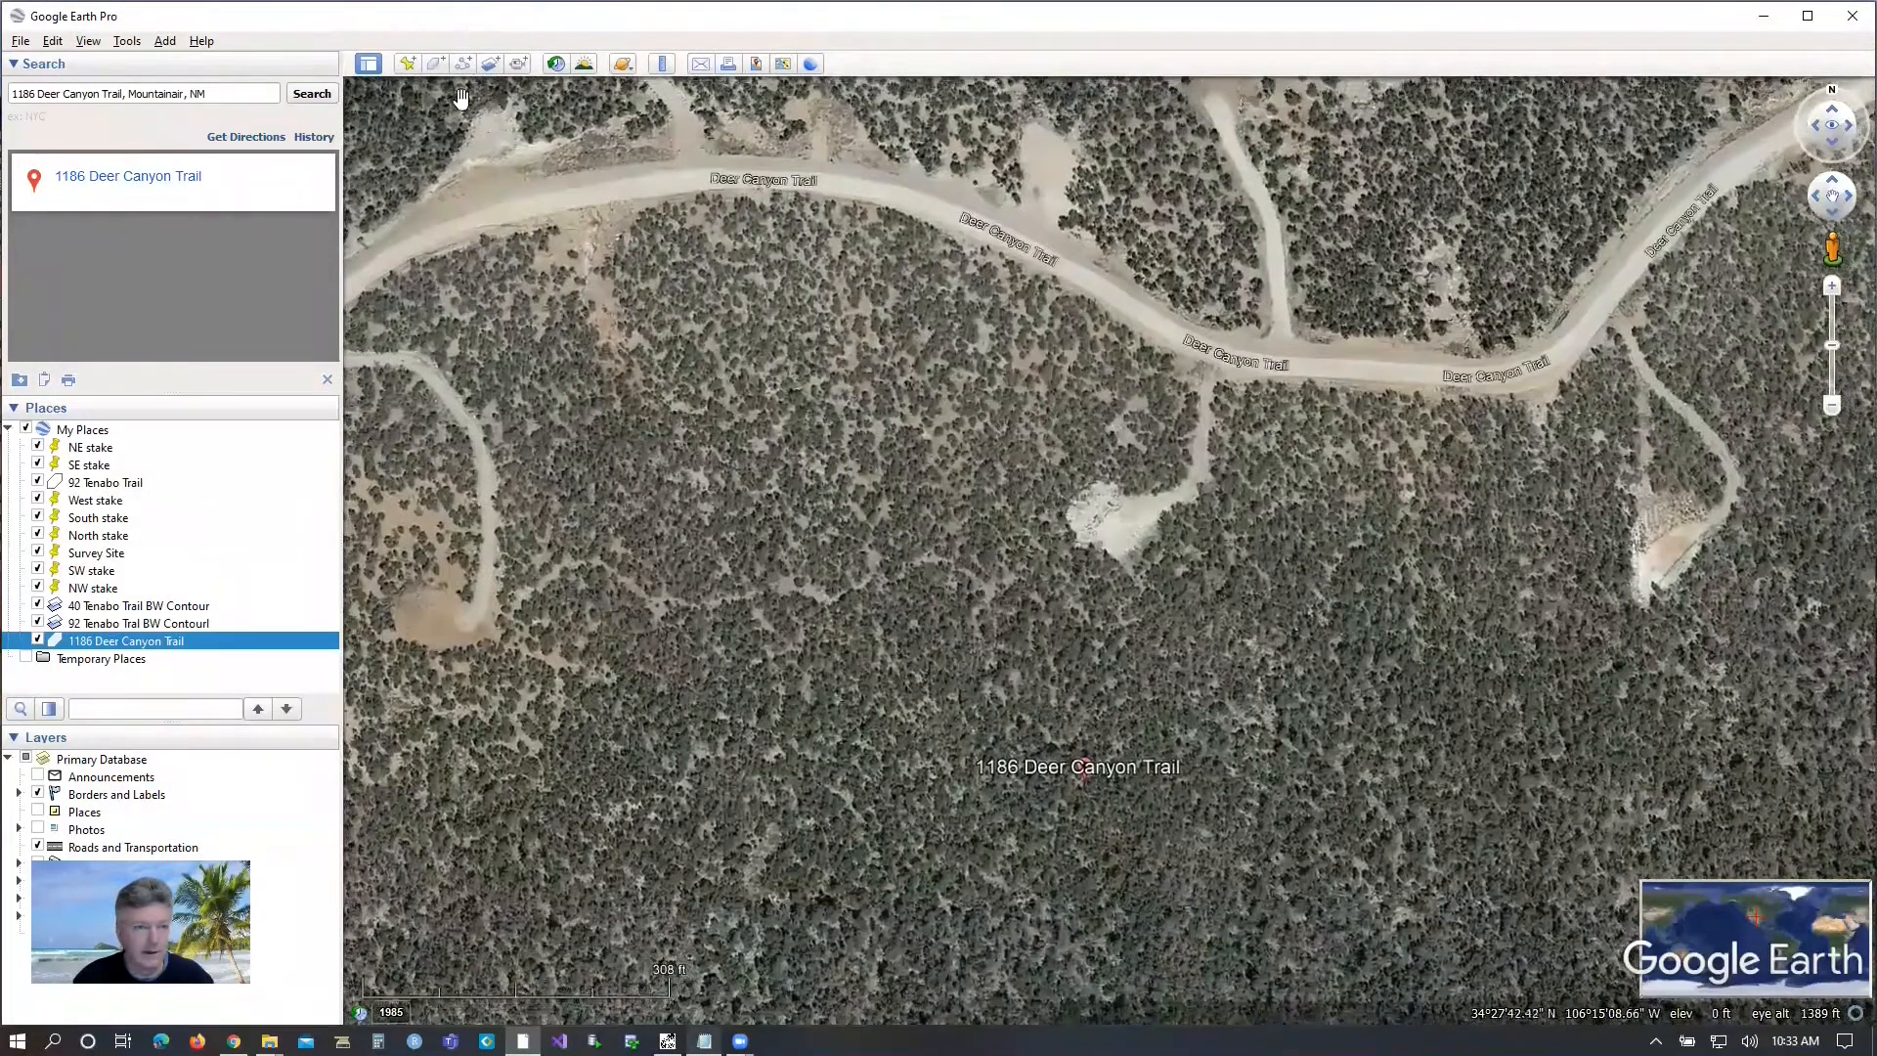
pyautogui.click(407, 66)
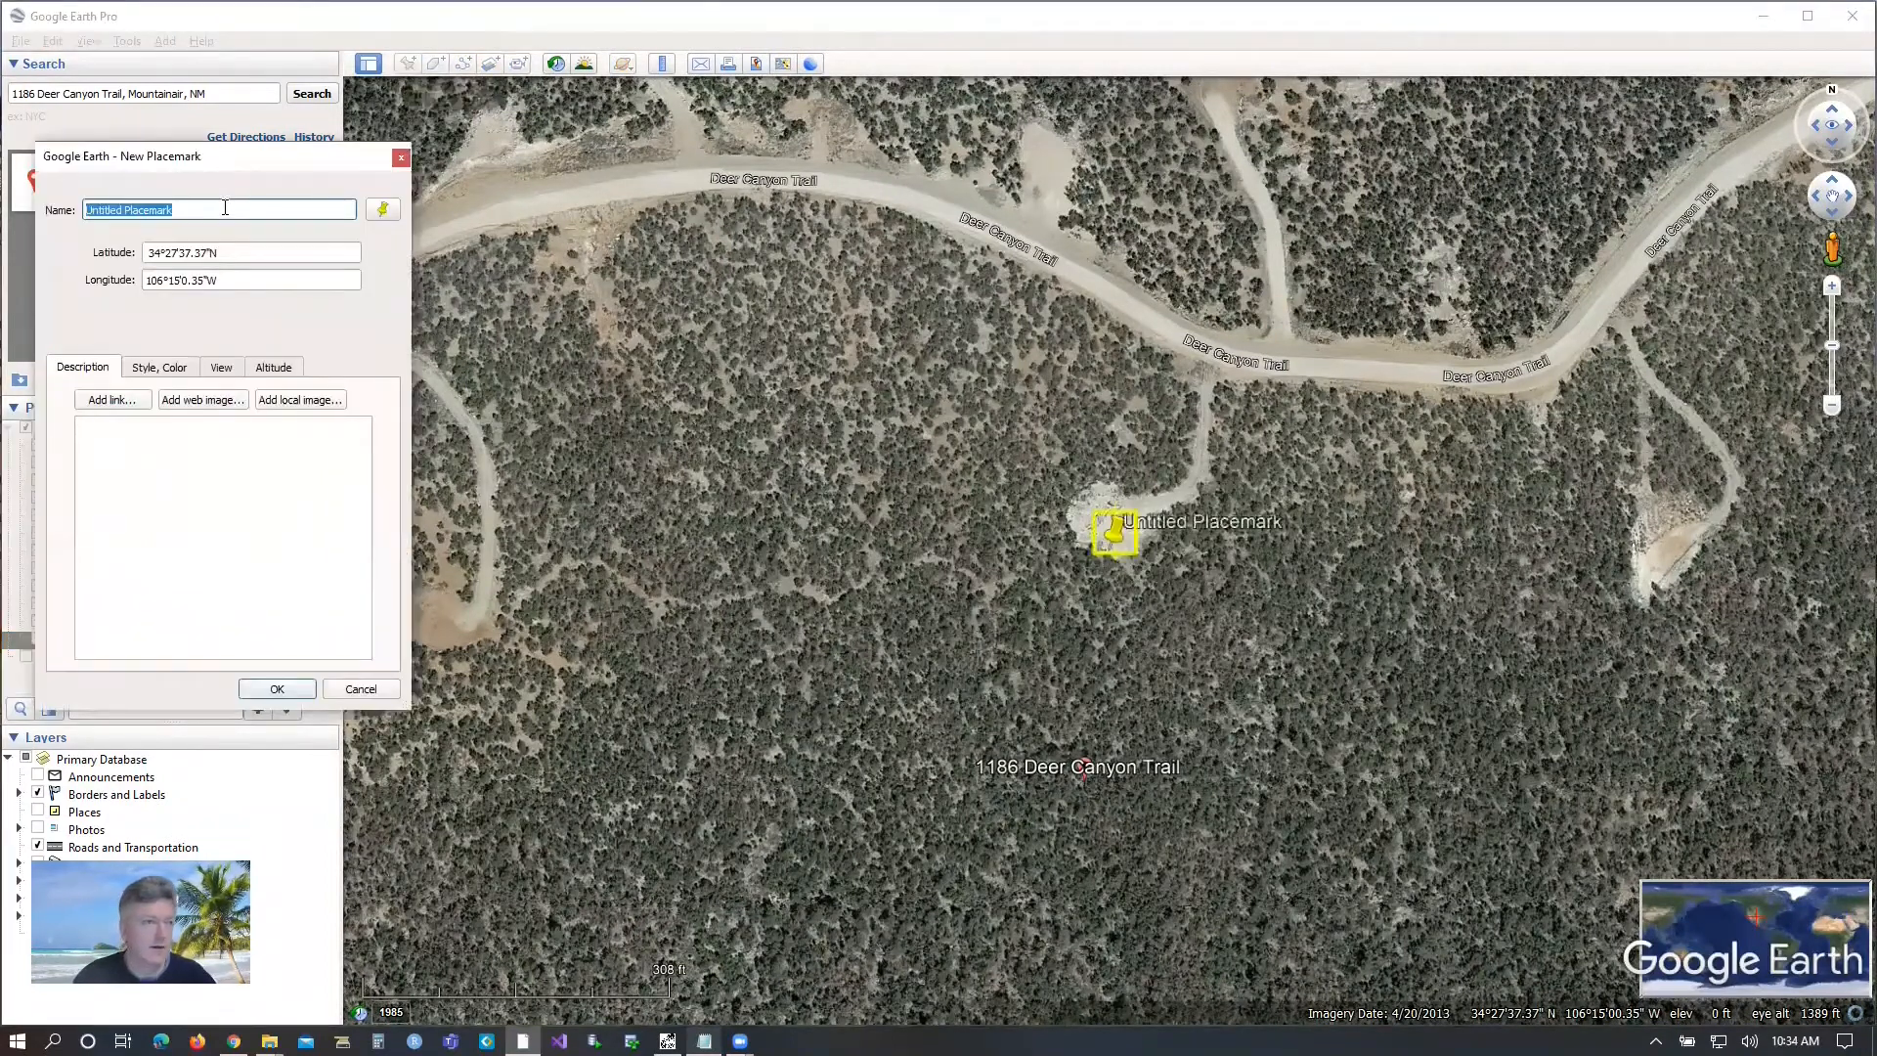
pyautogui.write('NW stake')
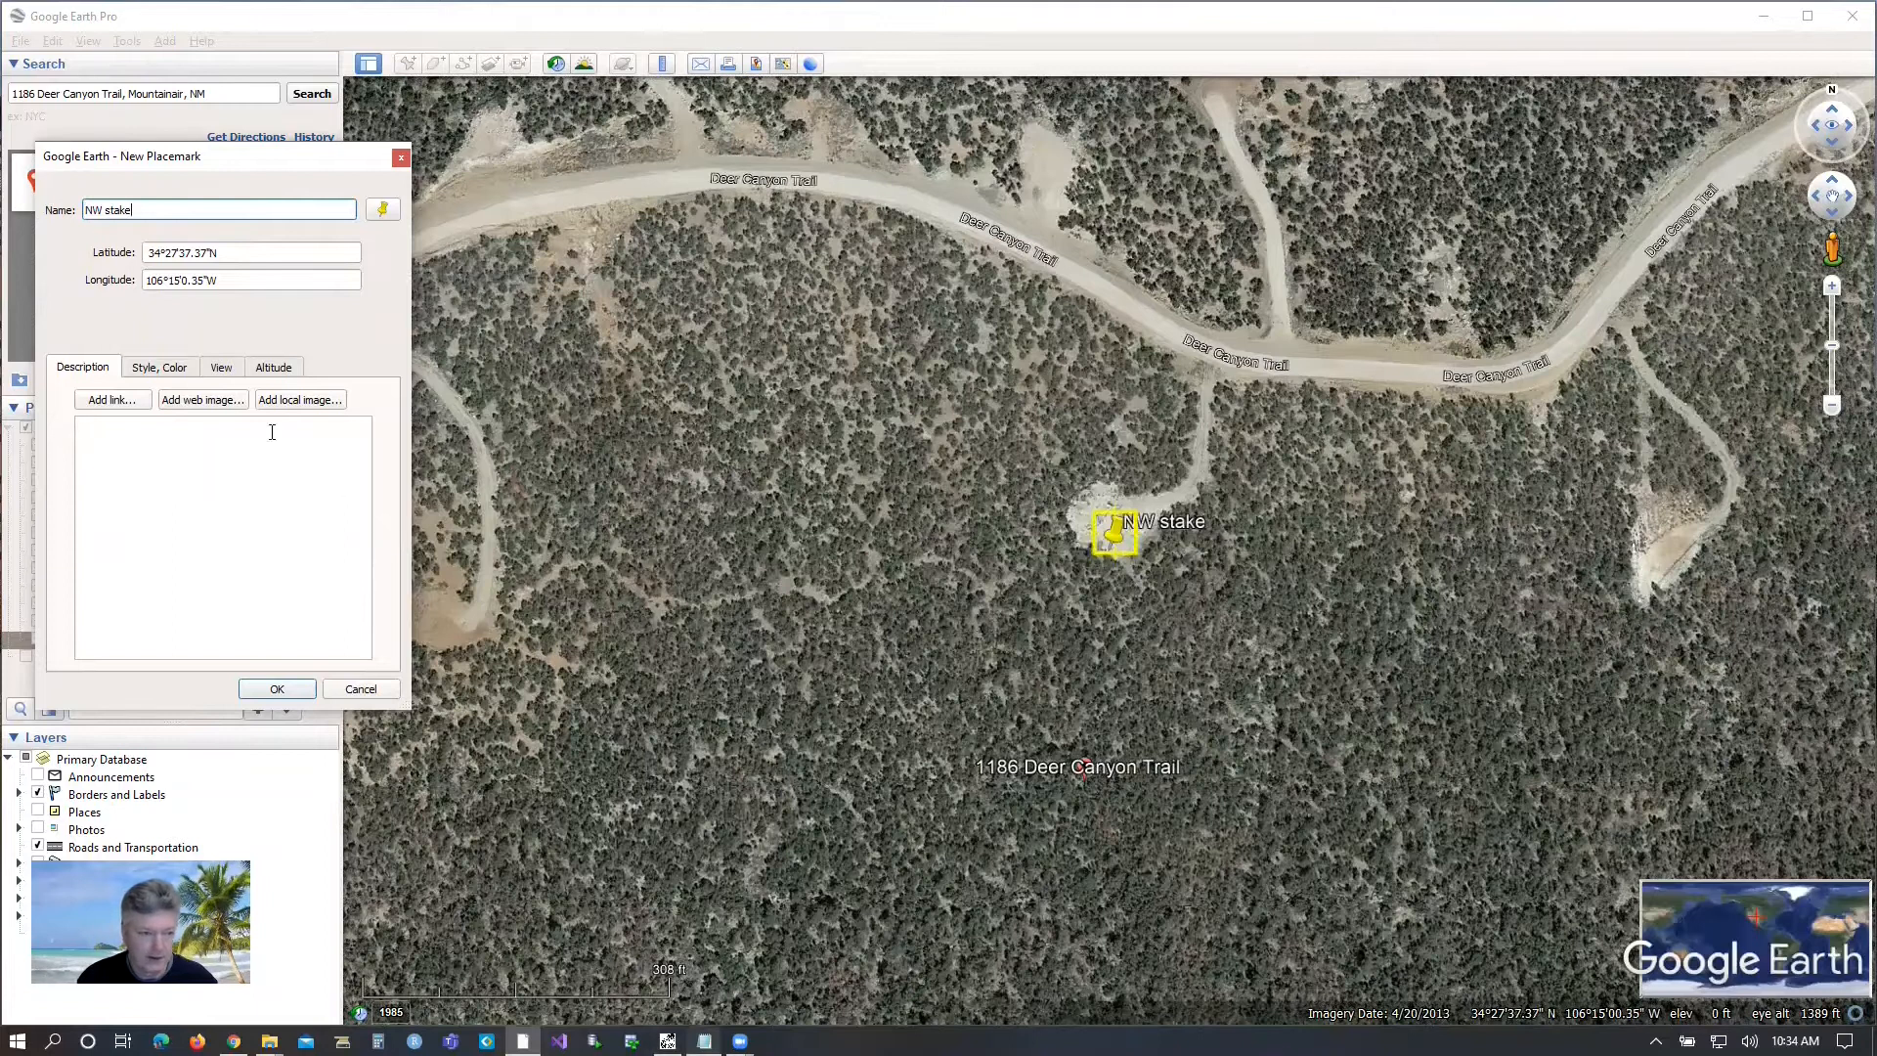
pyautogui.click(267, 371)
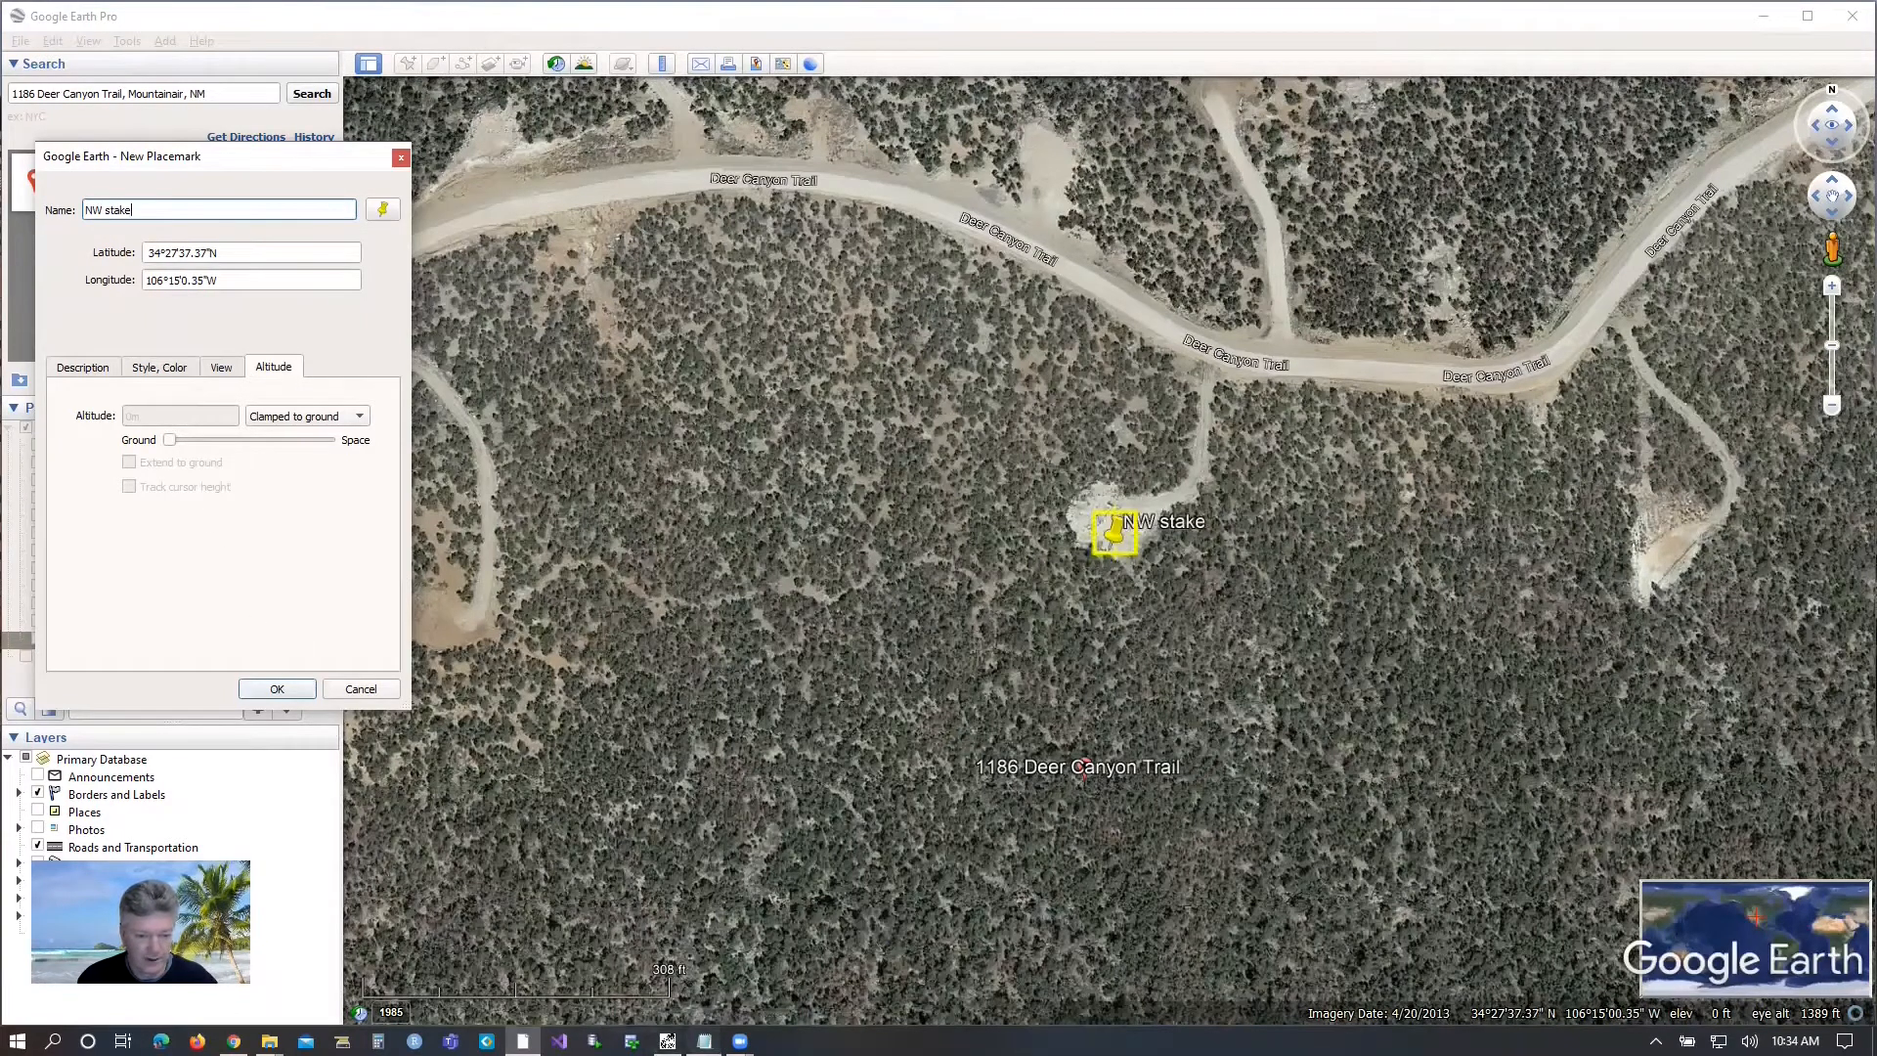
# Set the NW stake's latitude to 34.461451, copied from the 1186_DCT1_BoundaryStakes file in Notepad.
pyautogui.click(704, 1040)
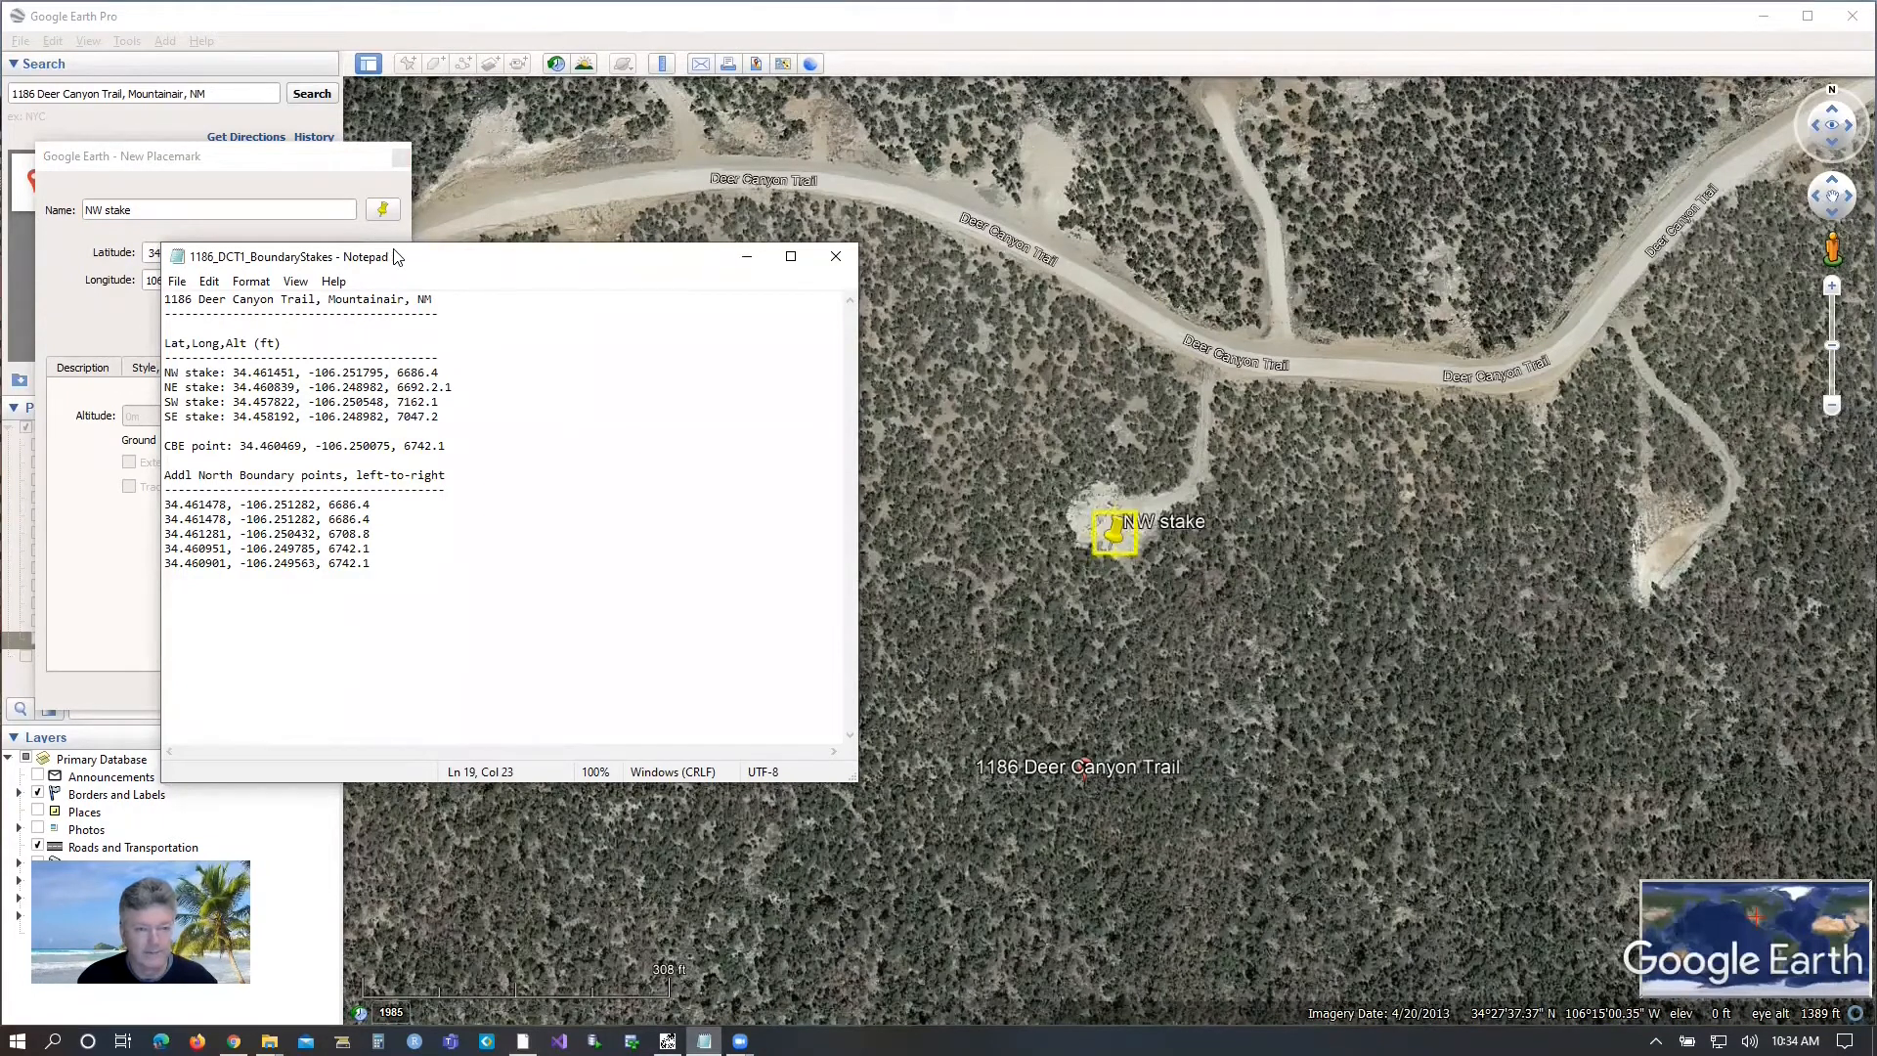
pyautogui.moveTo(396, 257); pyautogui.dragTo(758, 230)
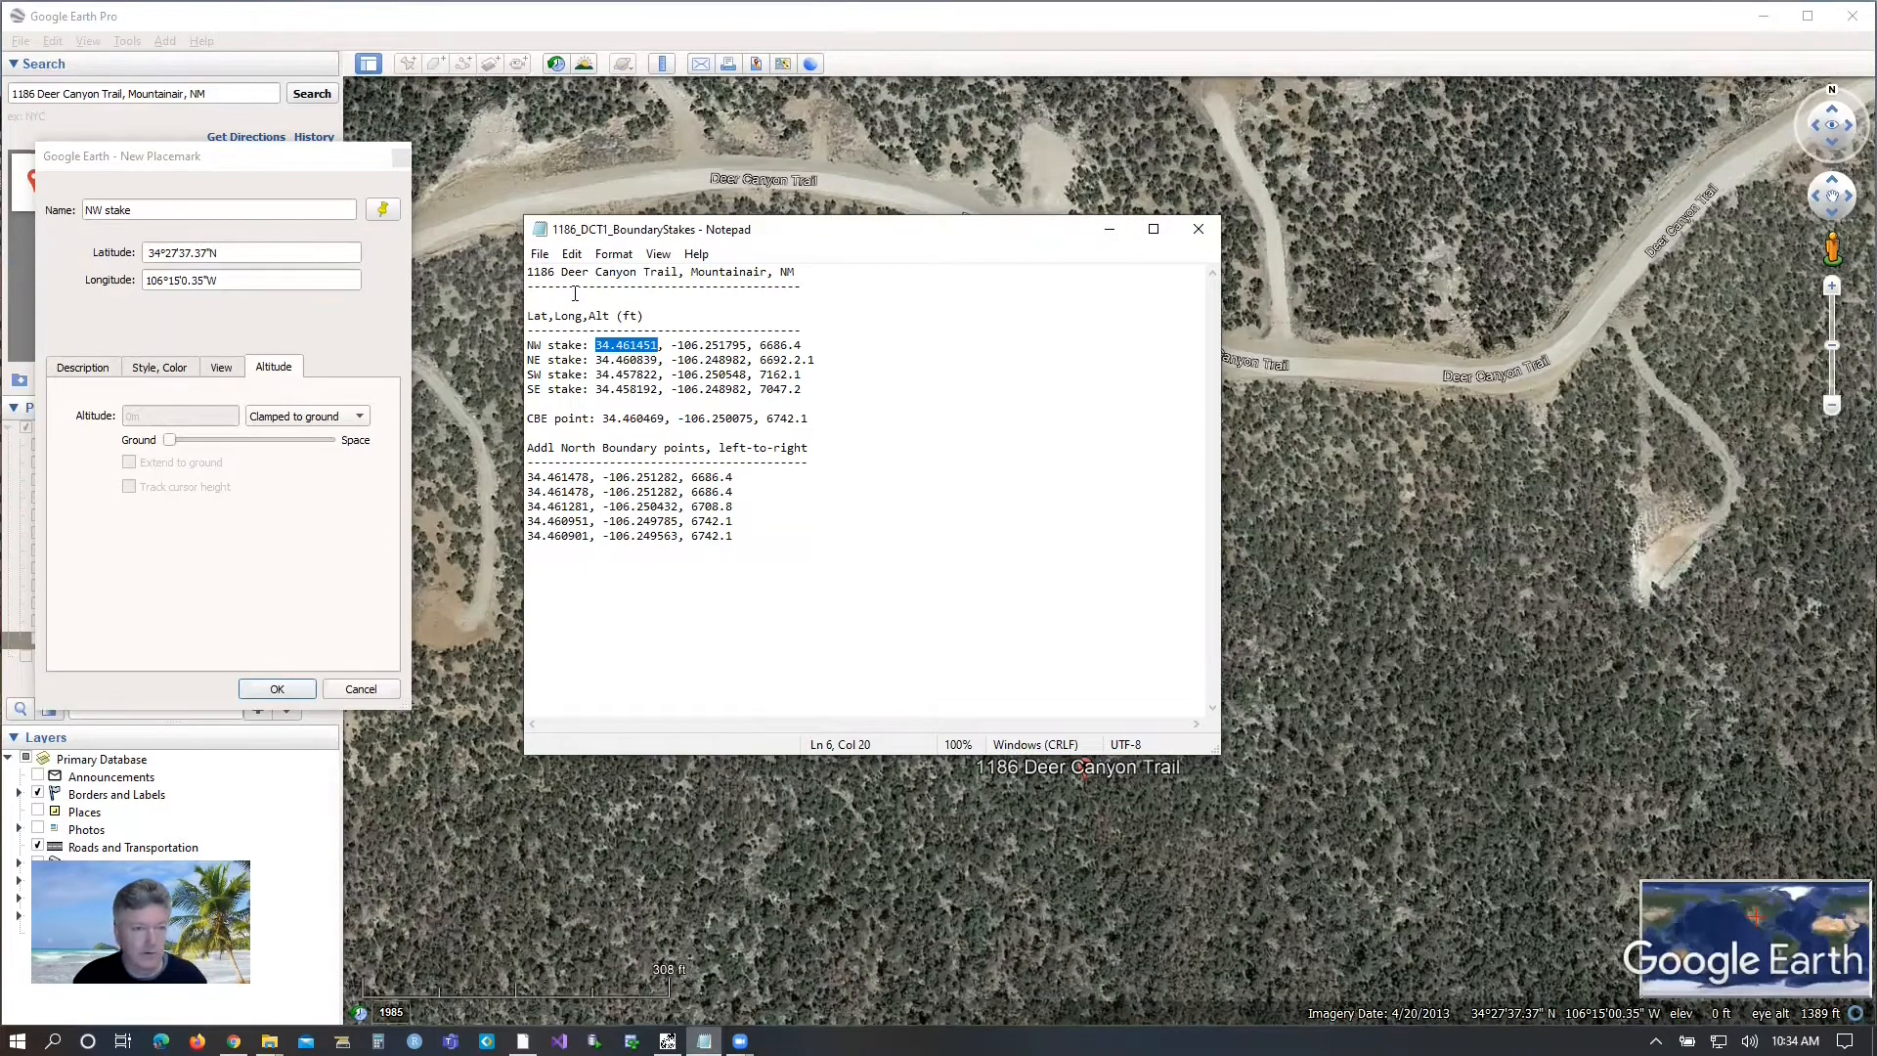
pyautogui.click(221, 250)
pyautogui.moveTo(221, 251); pyautogui.dragTo(133, 256)
pyautogui.write('34.461451')
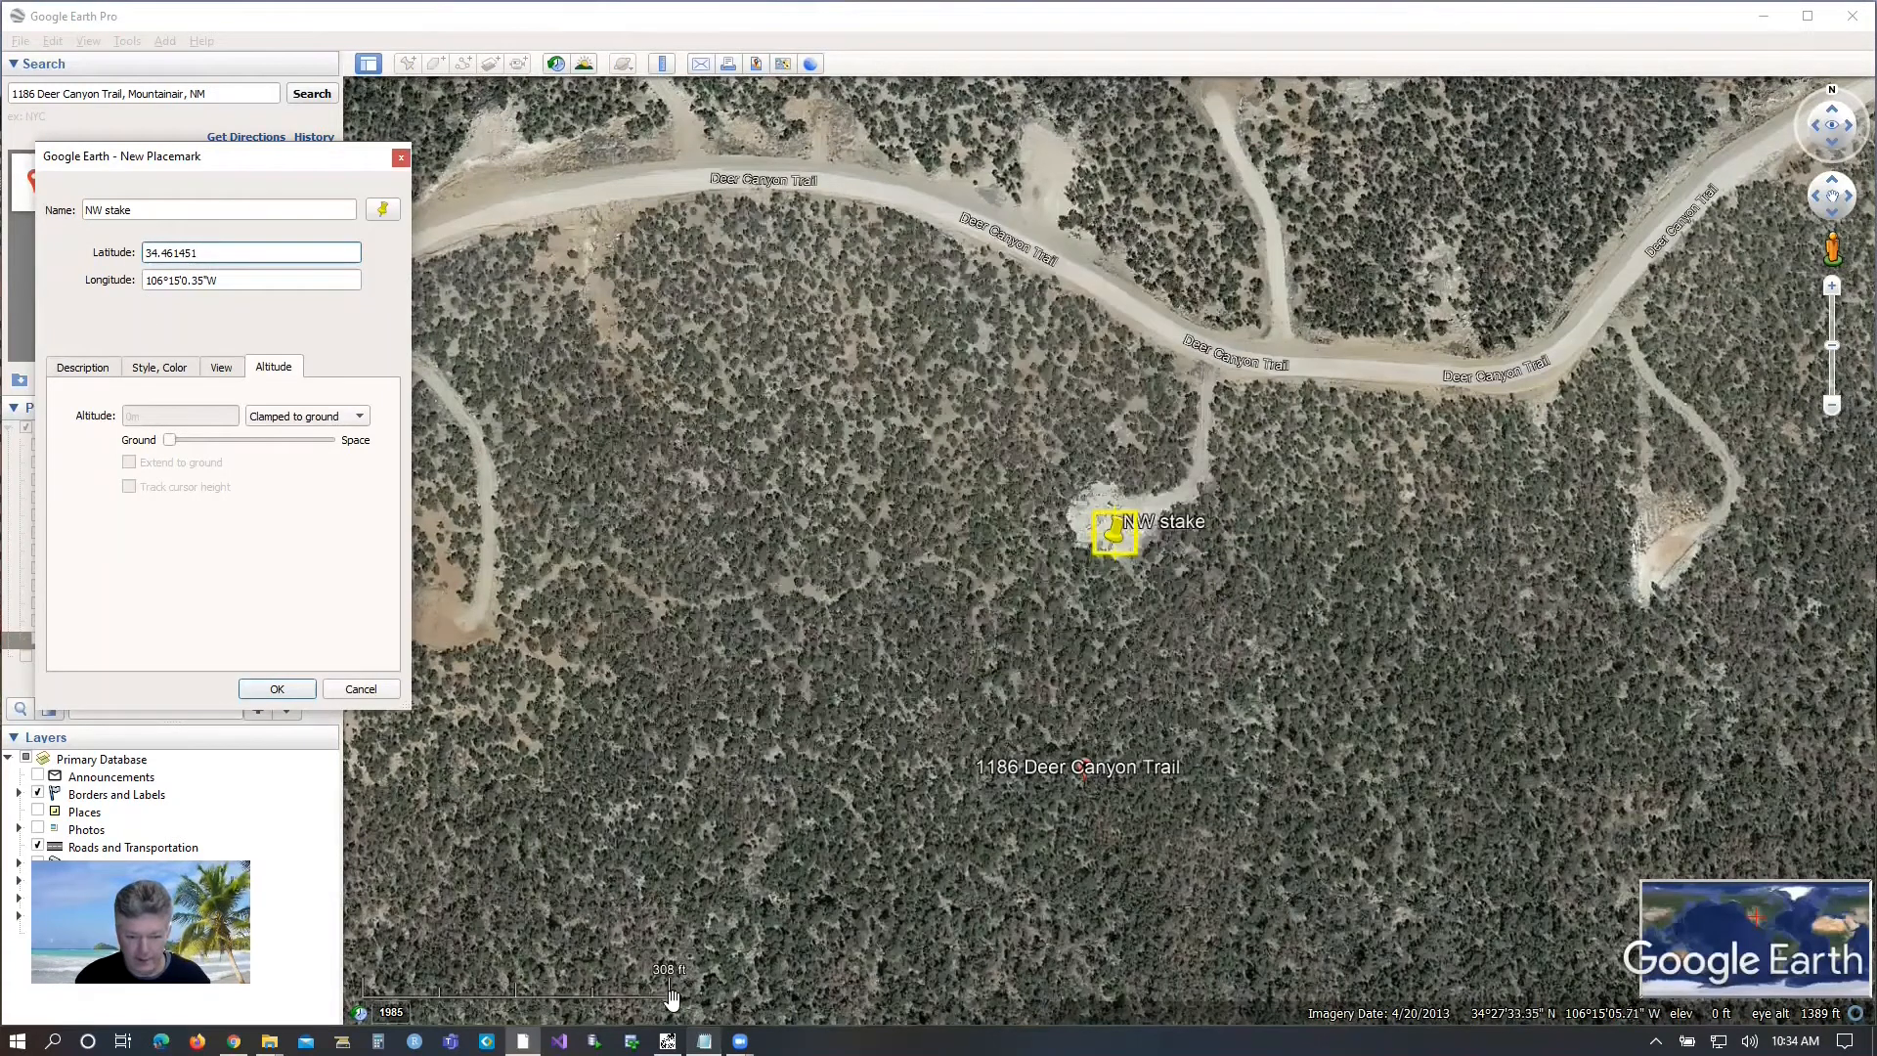
# Set the NW stake's longitude to -106.251795 from the boundary stakes file and save the placemark.
pyautogui.click(523, 1041)
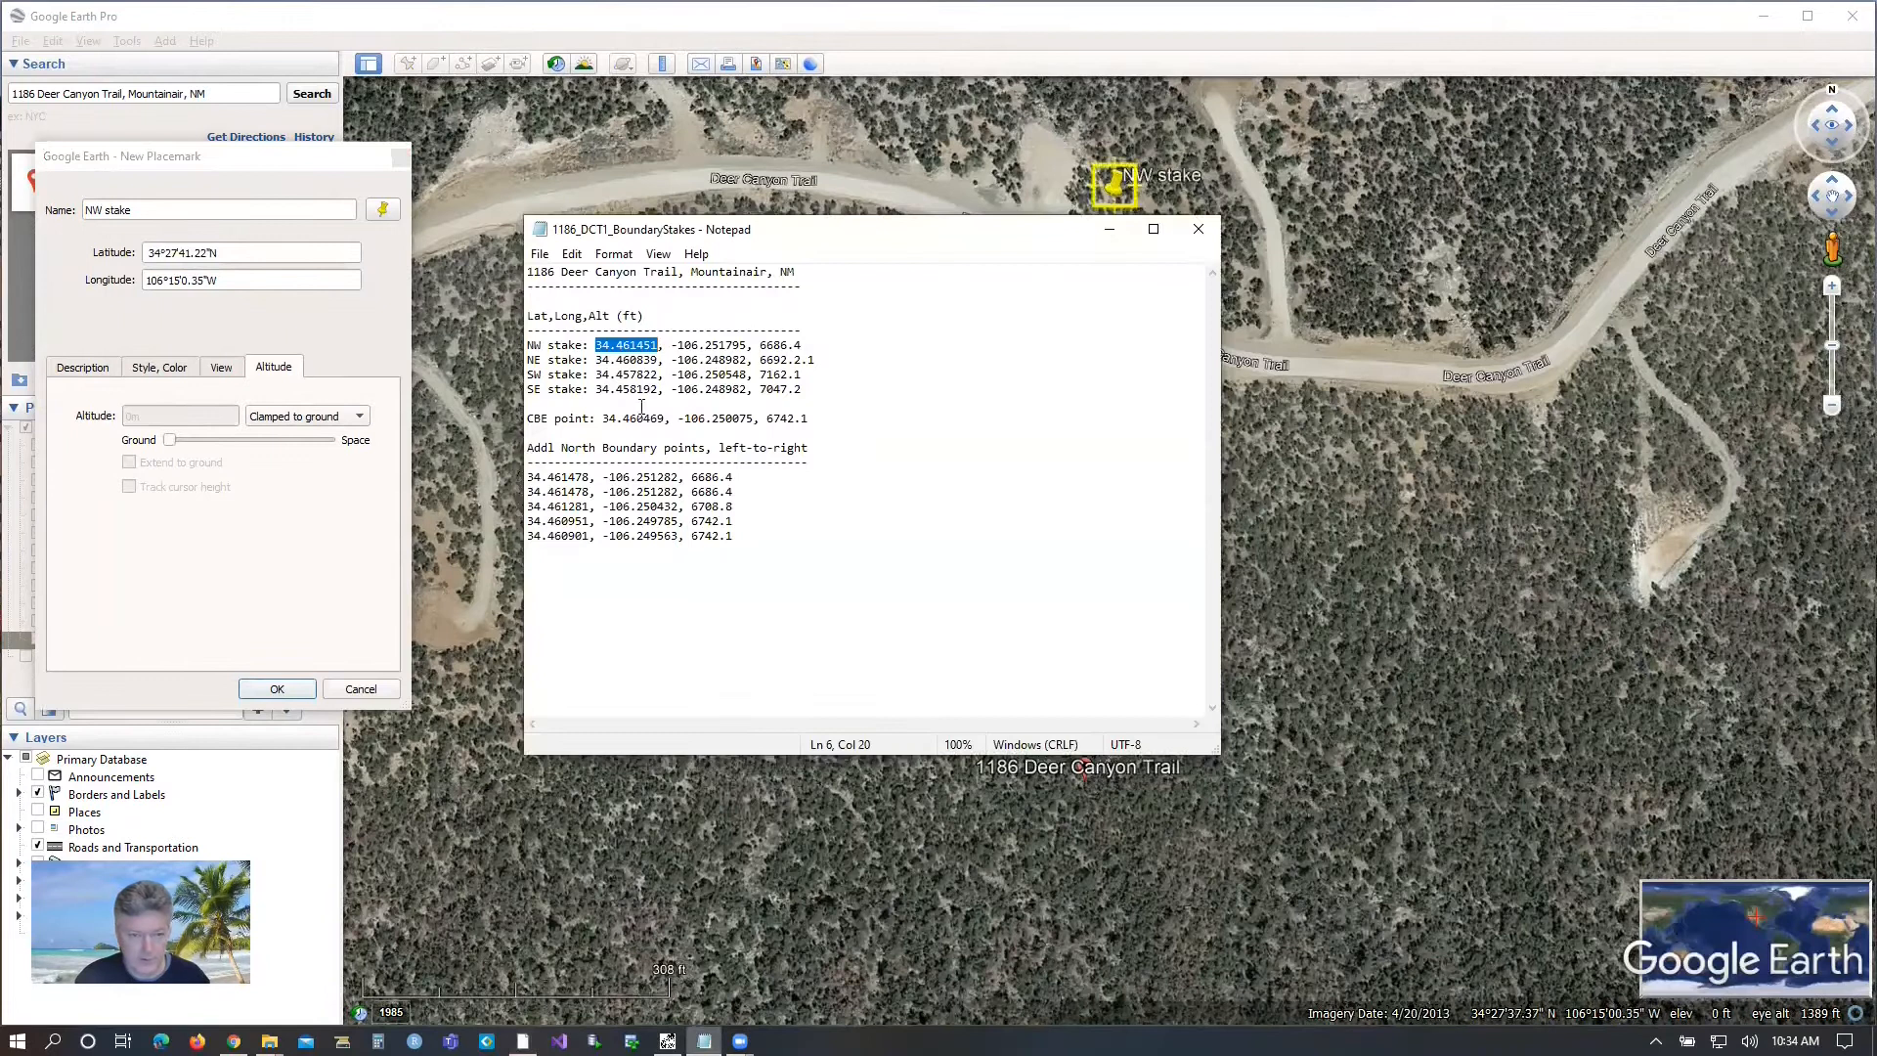
pyautogui.click(671, 346)
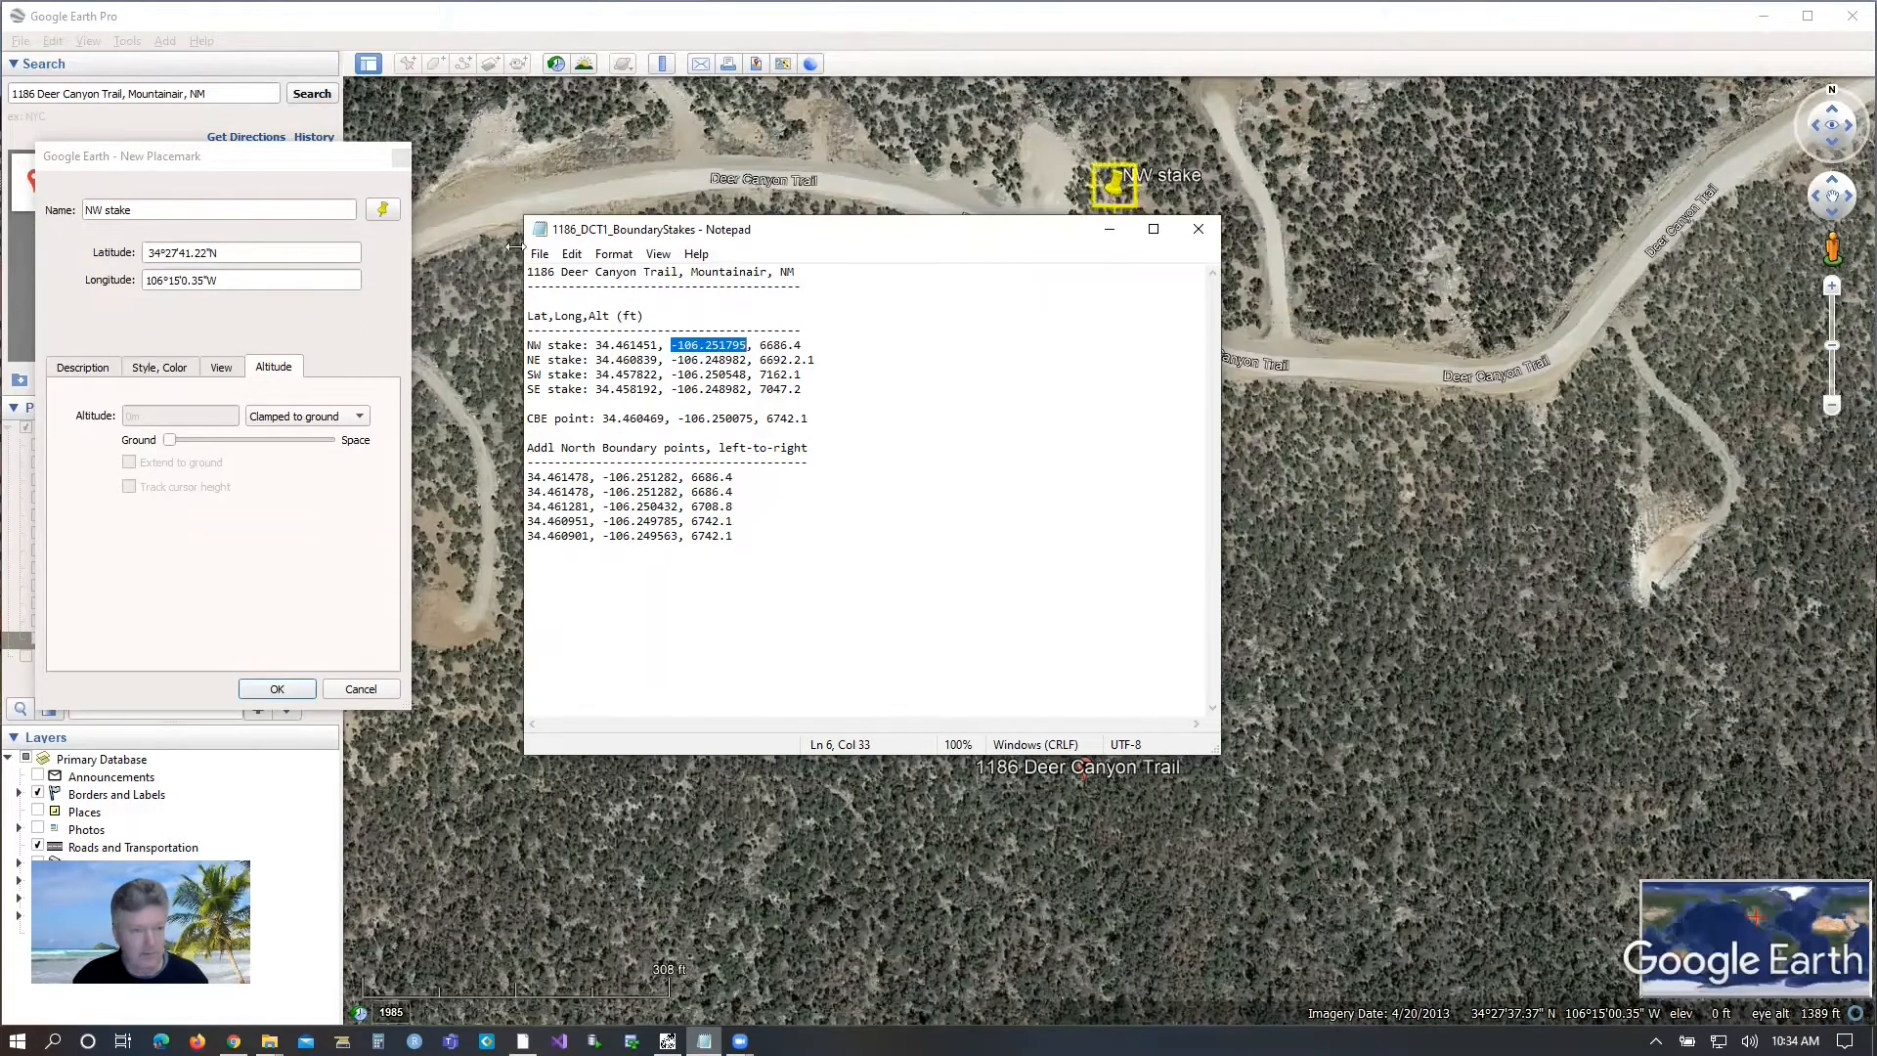
pyautogui.moveTo(219, 281); pyautogui.dragTo(94, 296)
pyautogui.write('-106.251795')
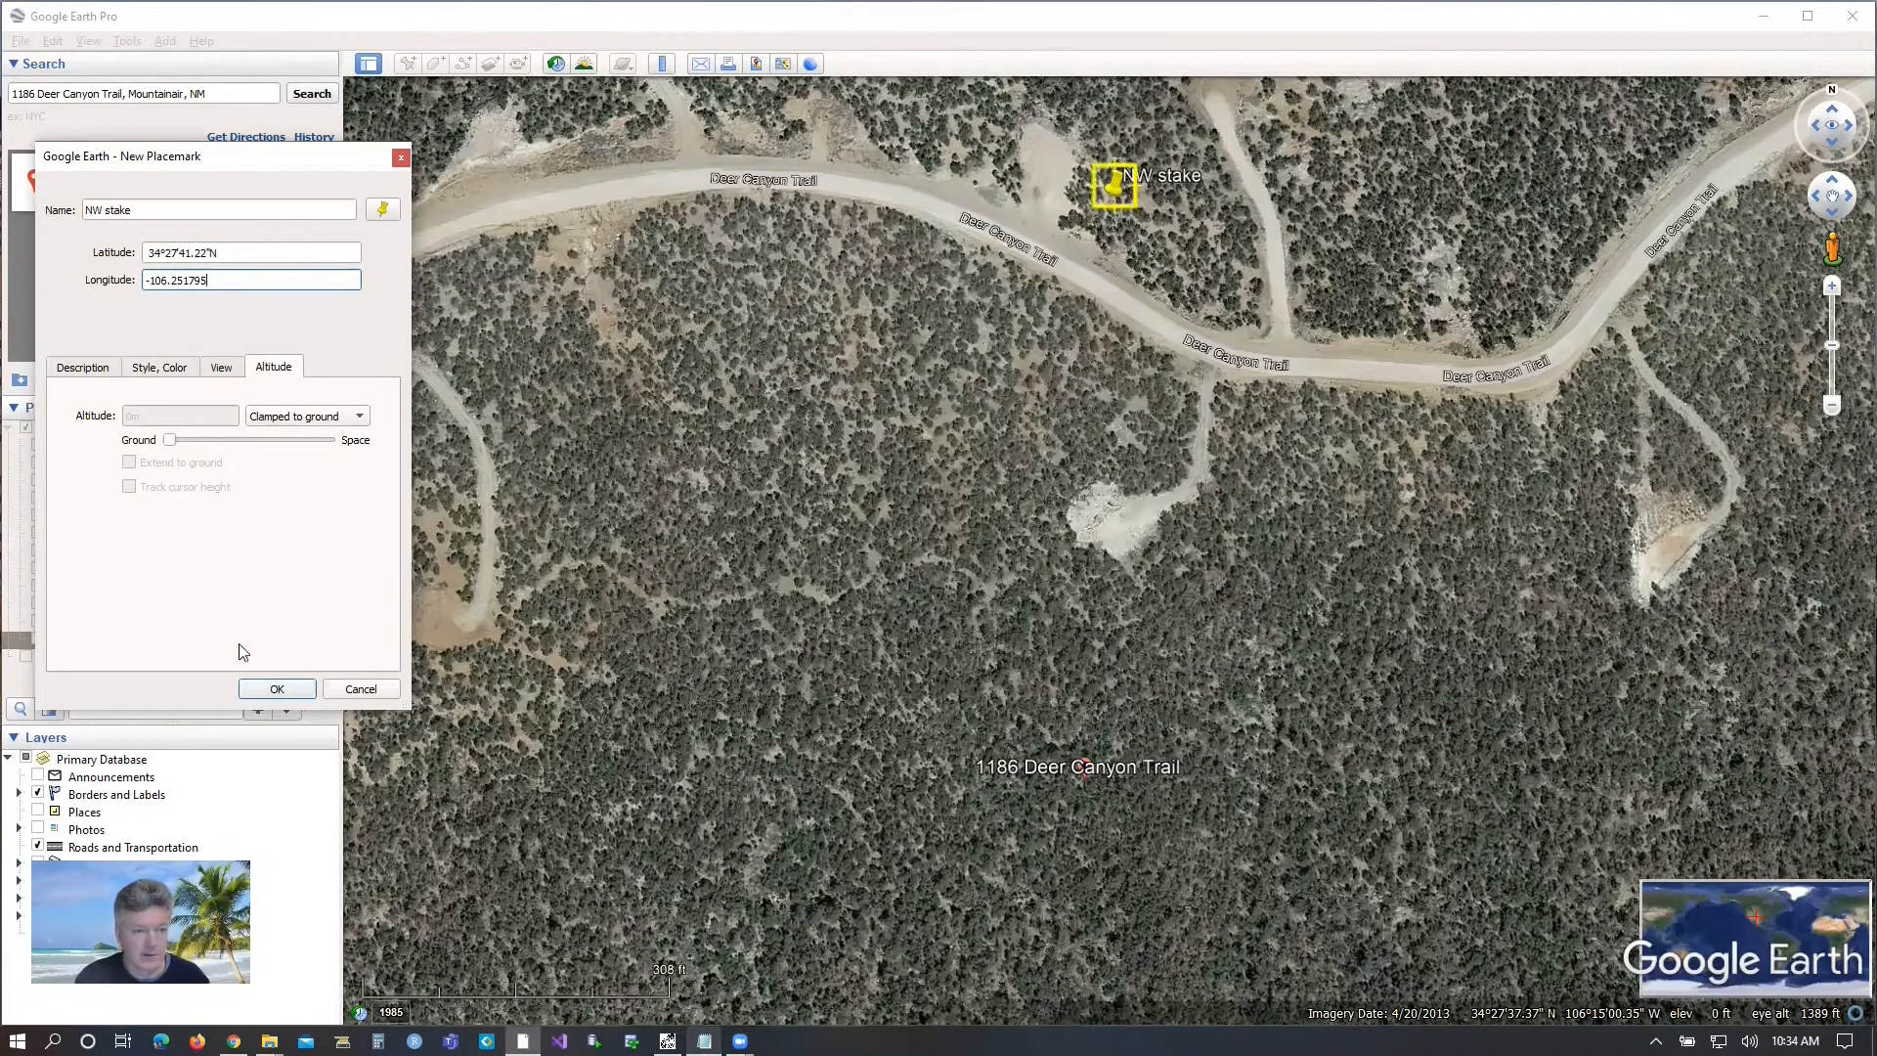
pyautogui.click(278, 691)
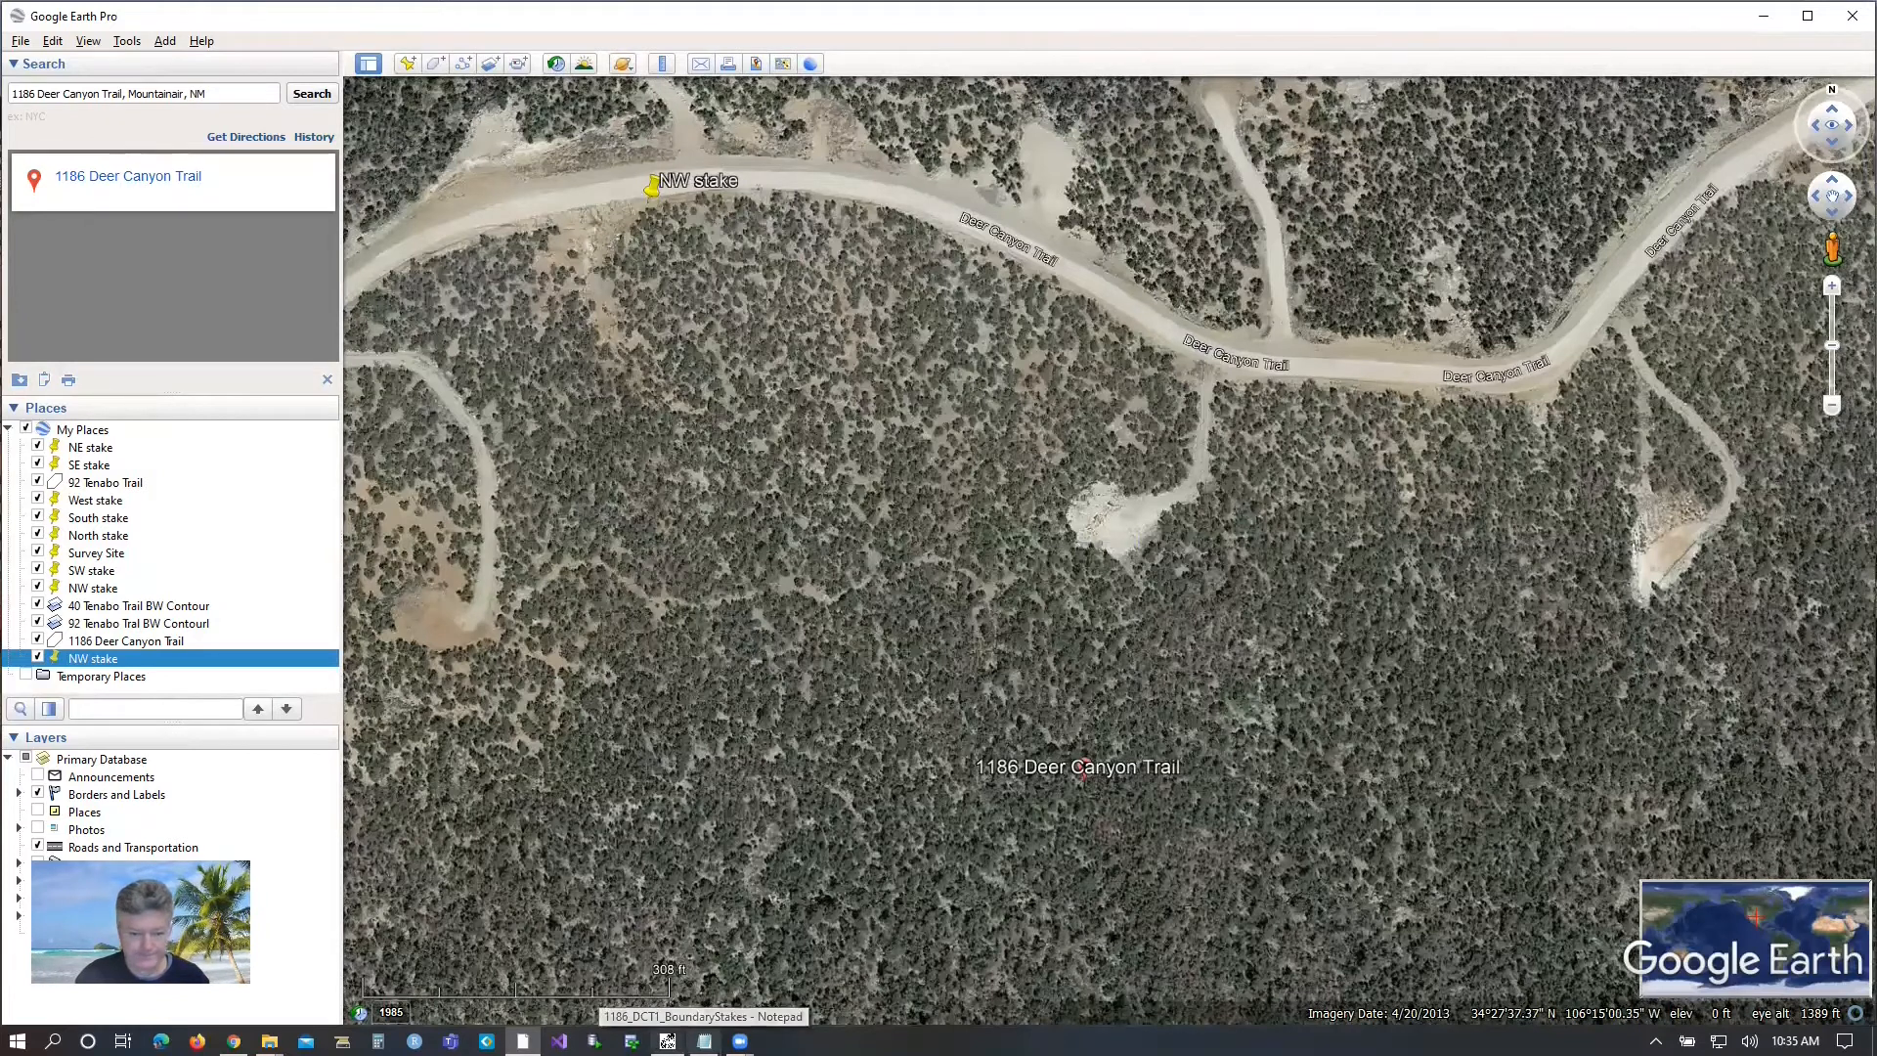
# Create a placemark named "NE stake" with latitude 34.460839 copied from the boundary stakes file.
pyautogui.click(704, 1041)
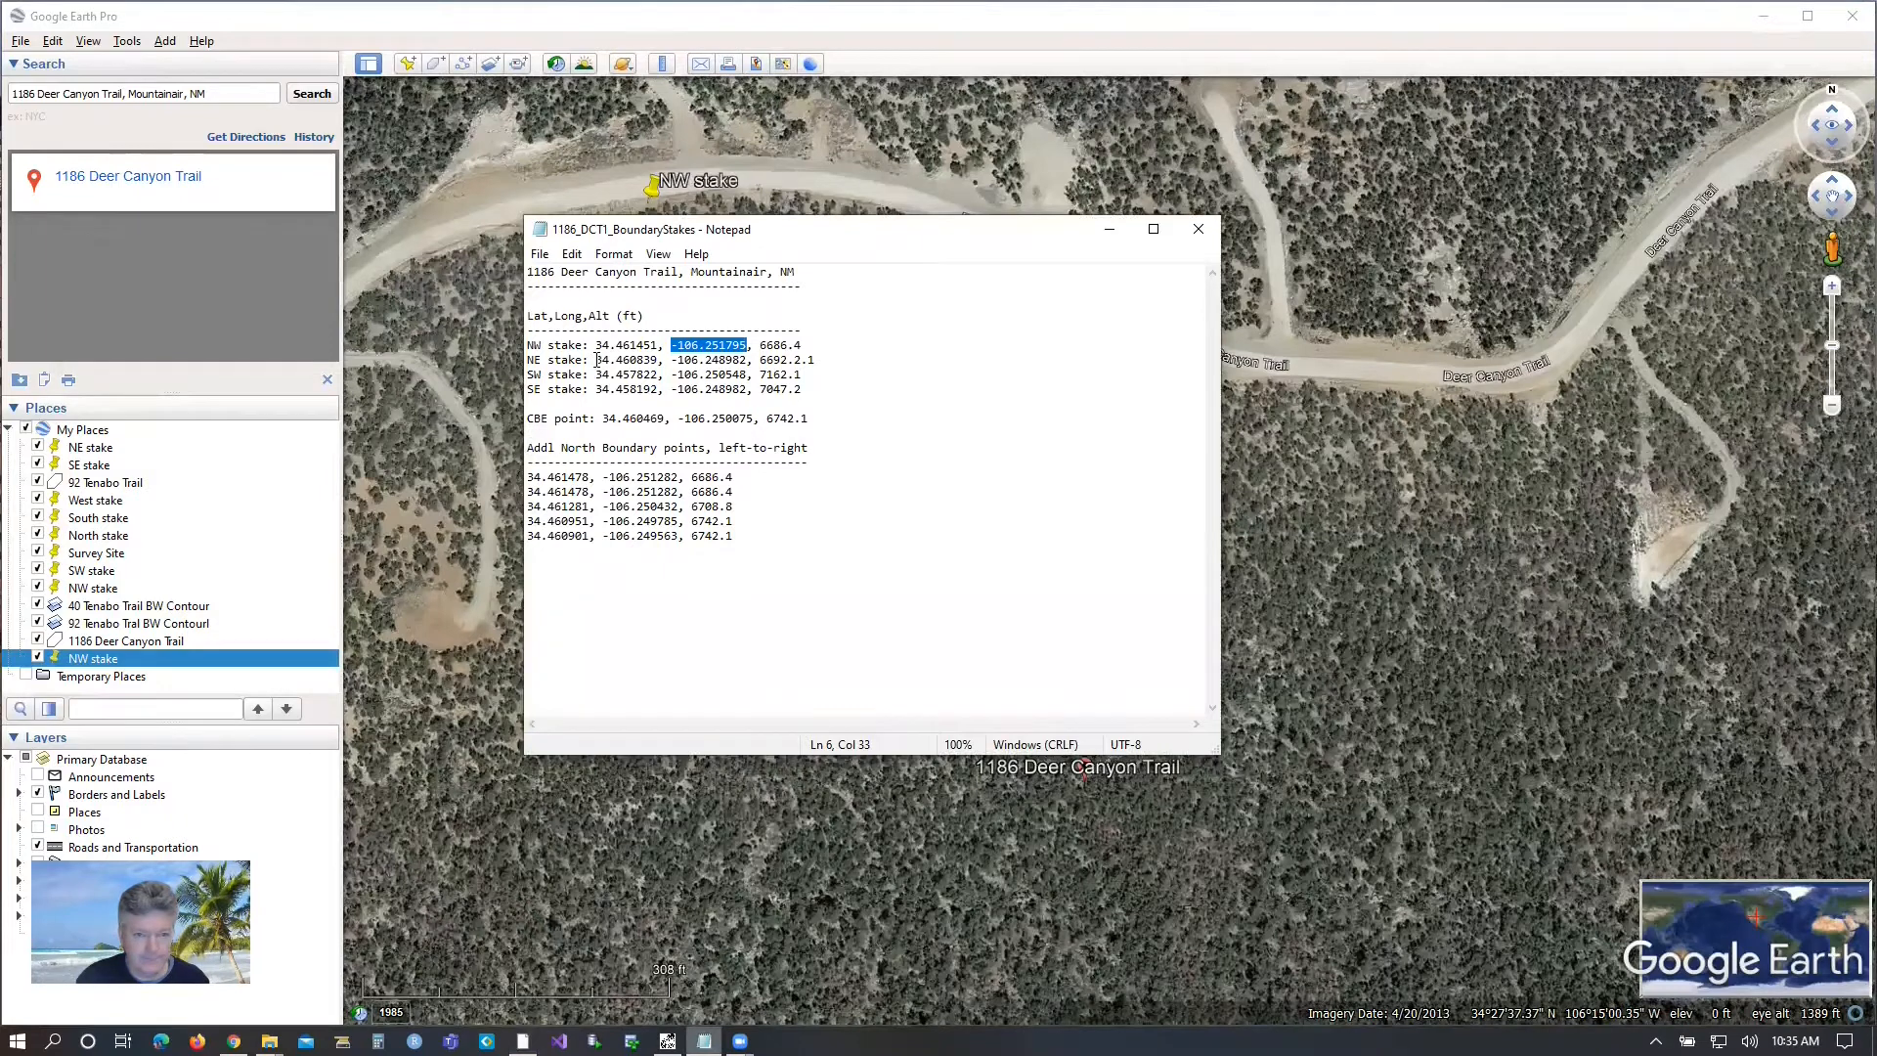
pyautogui.moveTo(597, 360); pyautogui.dragTo(657, 360)
pyautogui.hotkey('ctrl', 'c')
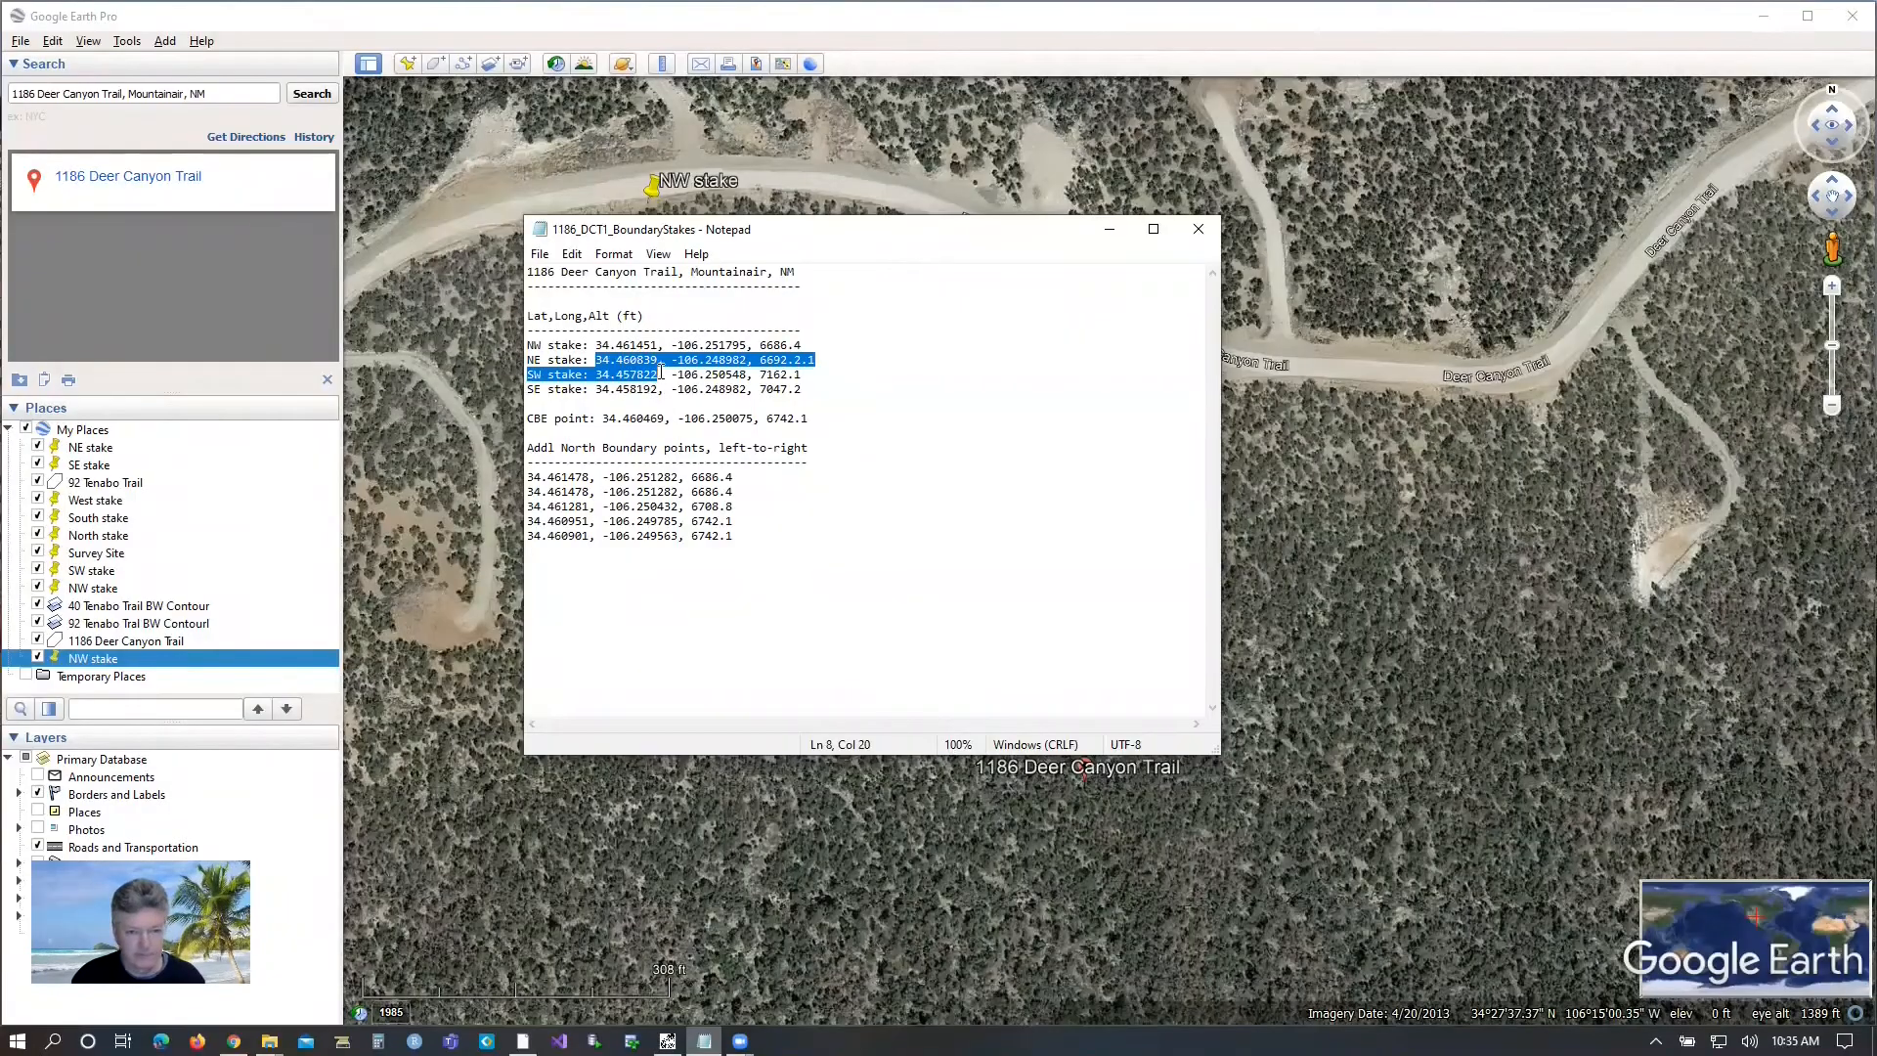
pyautogui.moveTo(657, 374); pyautogui.dragTo(623, 360)
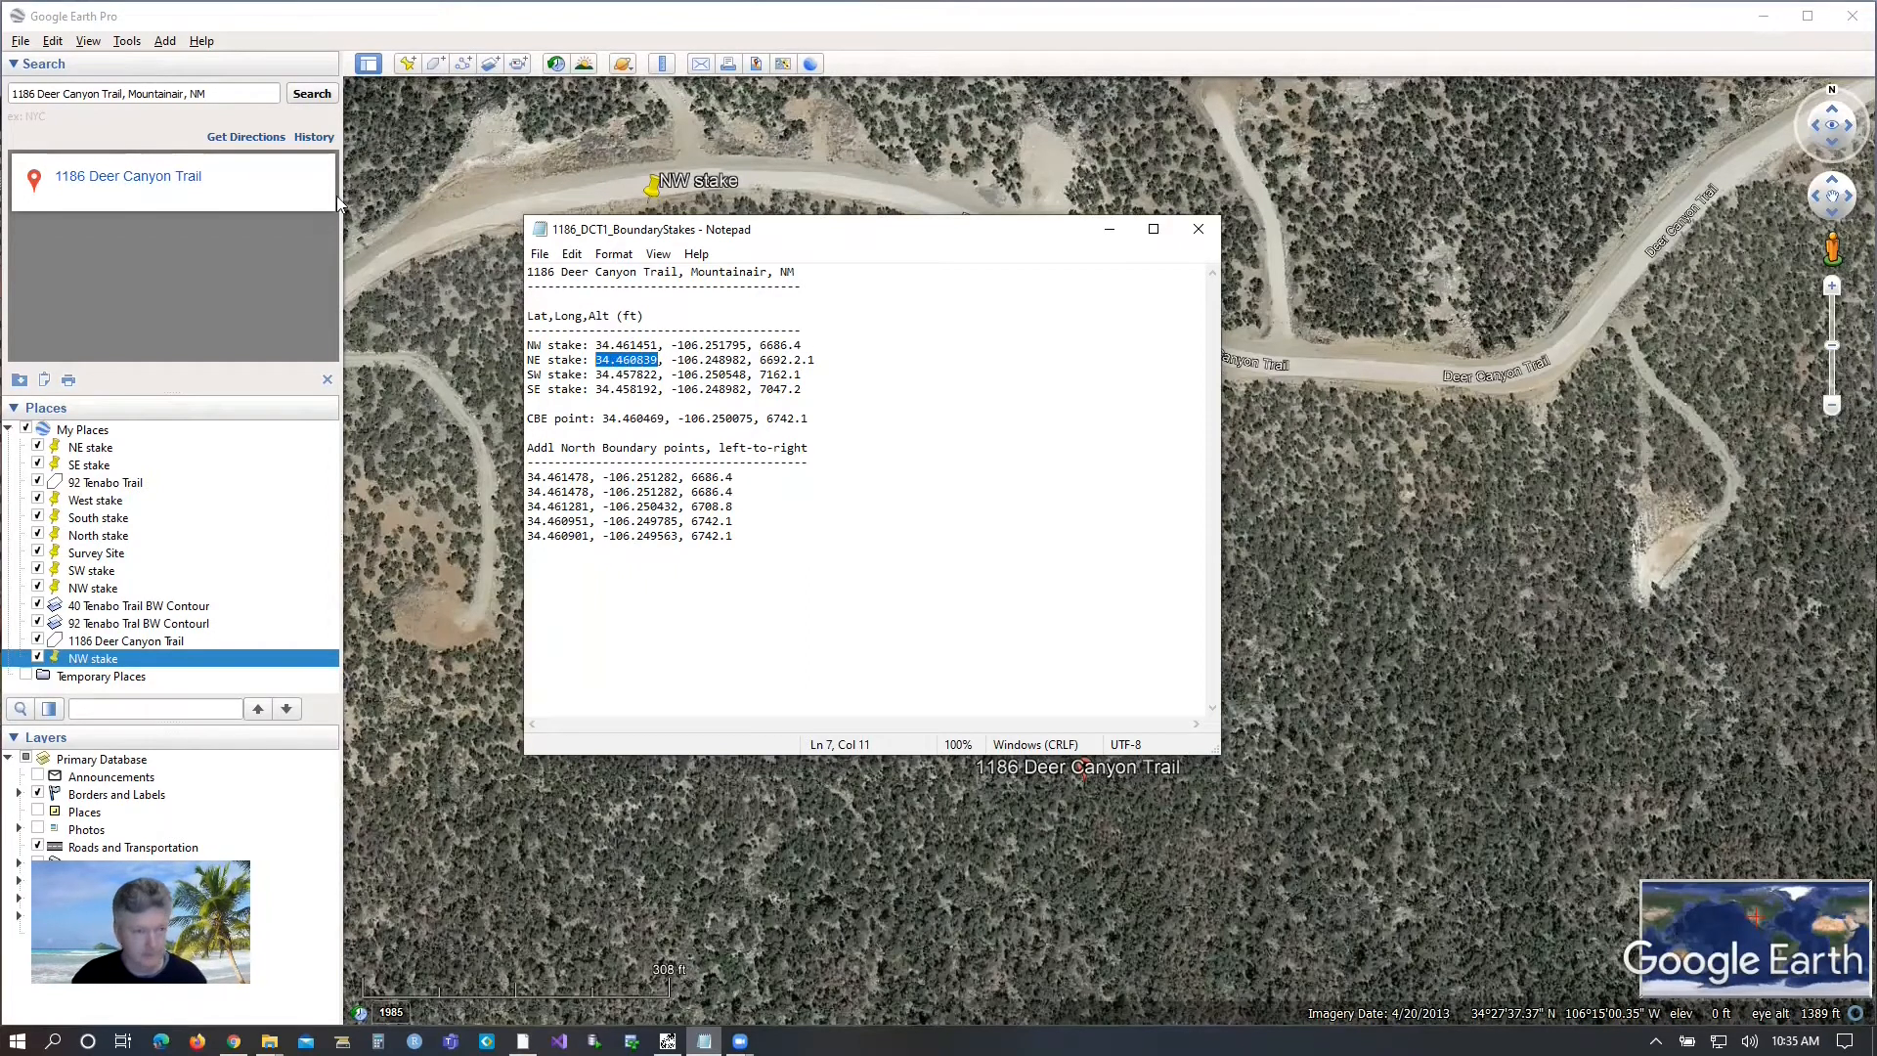
pyautogui.click(407, 64)
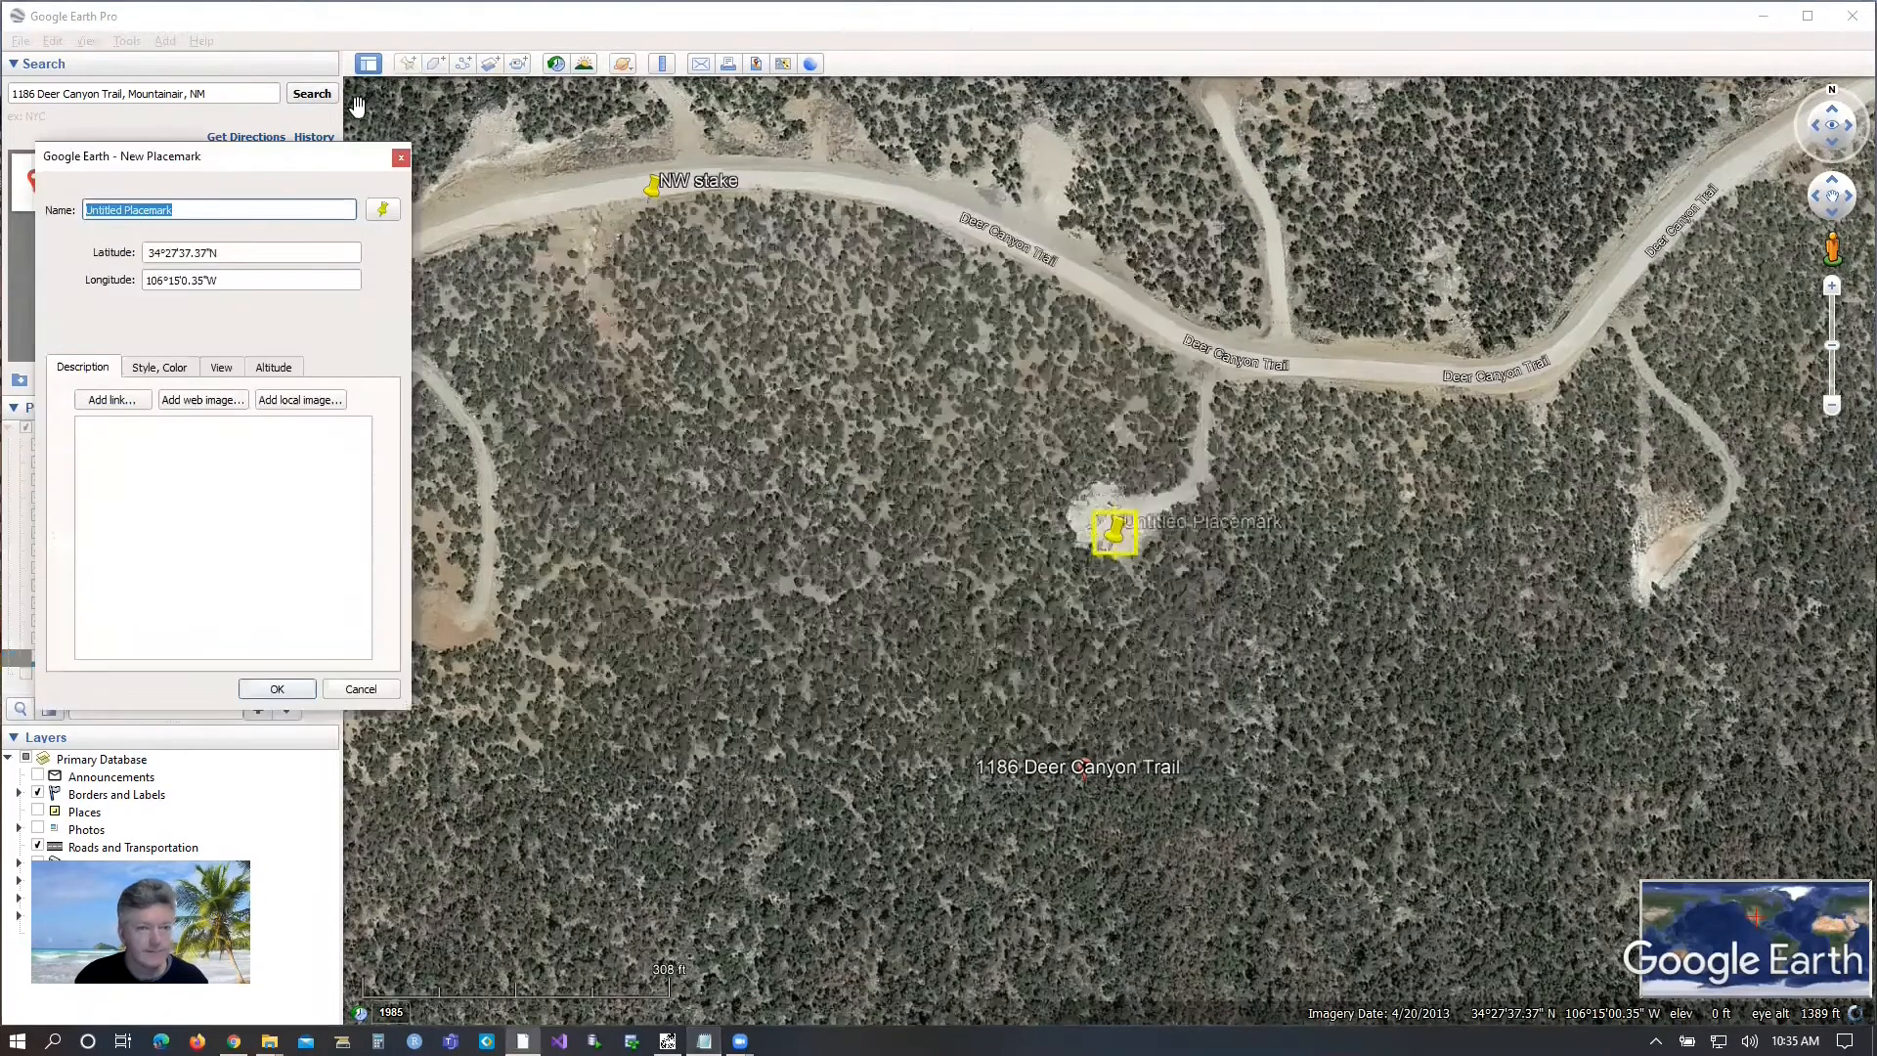
pyautogui.write('NE ')
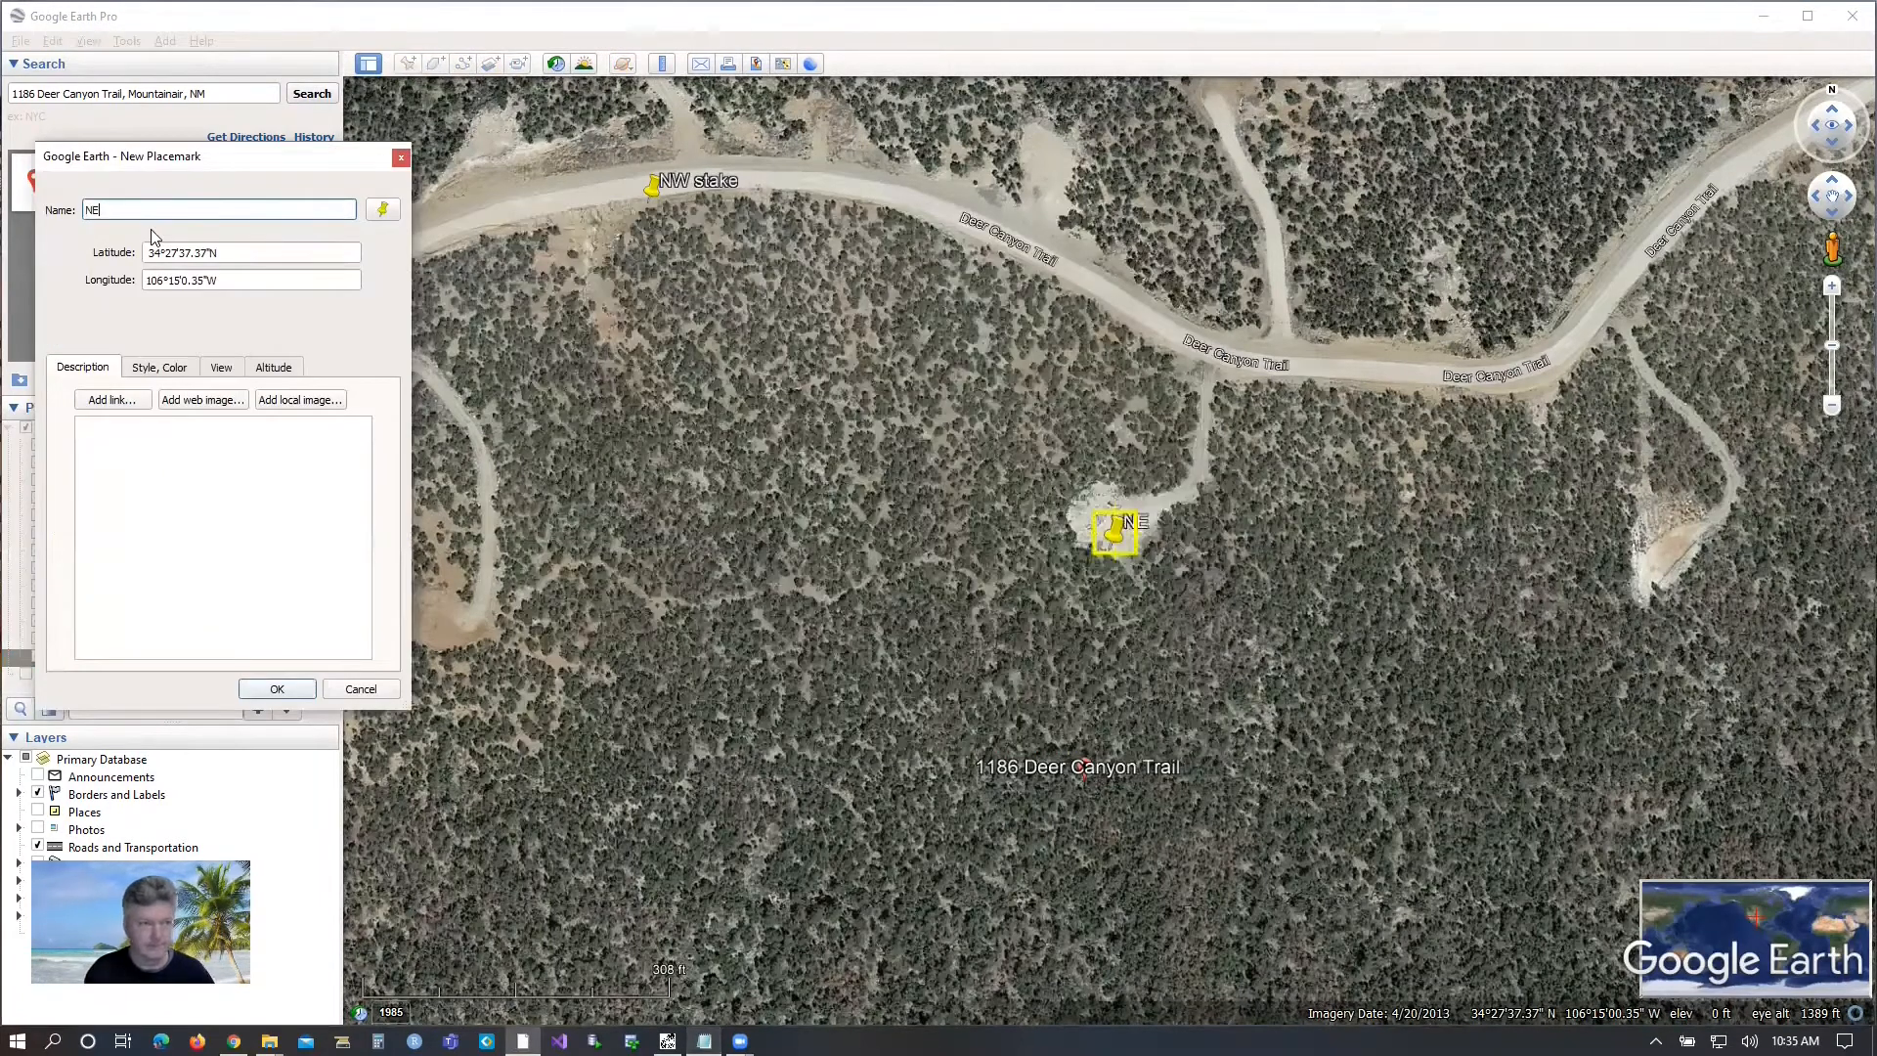
pyautogui.write('stake')
pyautogui.moveTo(221, 246); pyautogui.dragTo(103, 256)
pyautogui.hotkey('ctrl', 'v')
# Replace the NE stake's longitude with -106.248982 from the boundary stakes file and save the placemark.
pyautogui.moveTo(224, 276); pyautogui.dragTo(126, 279)
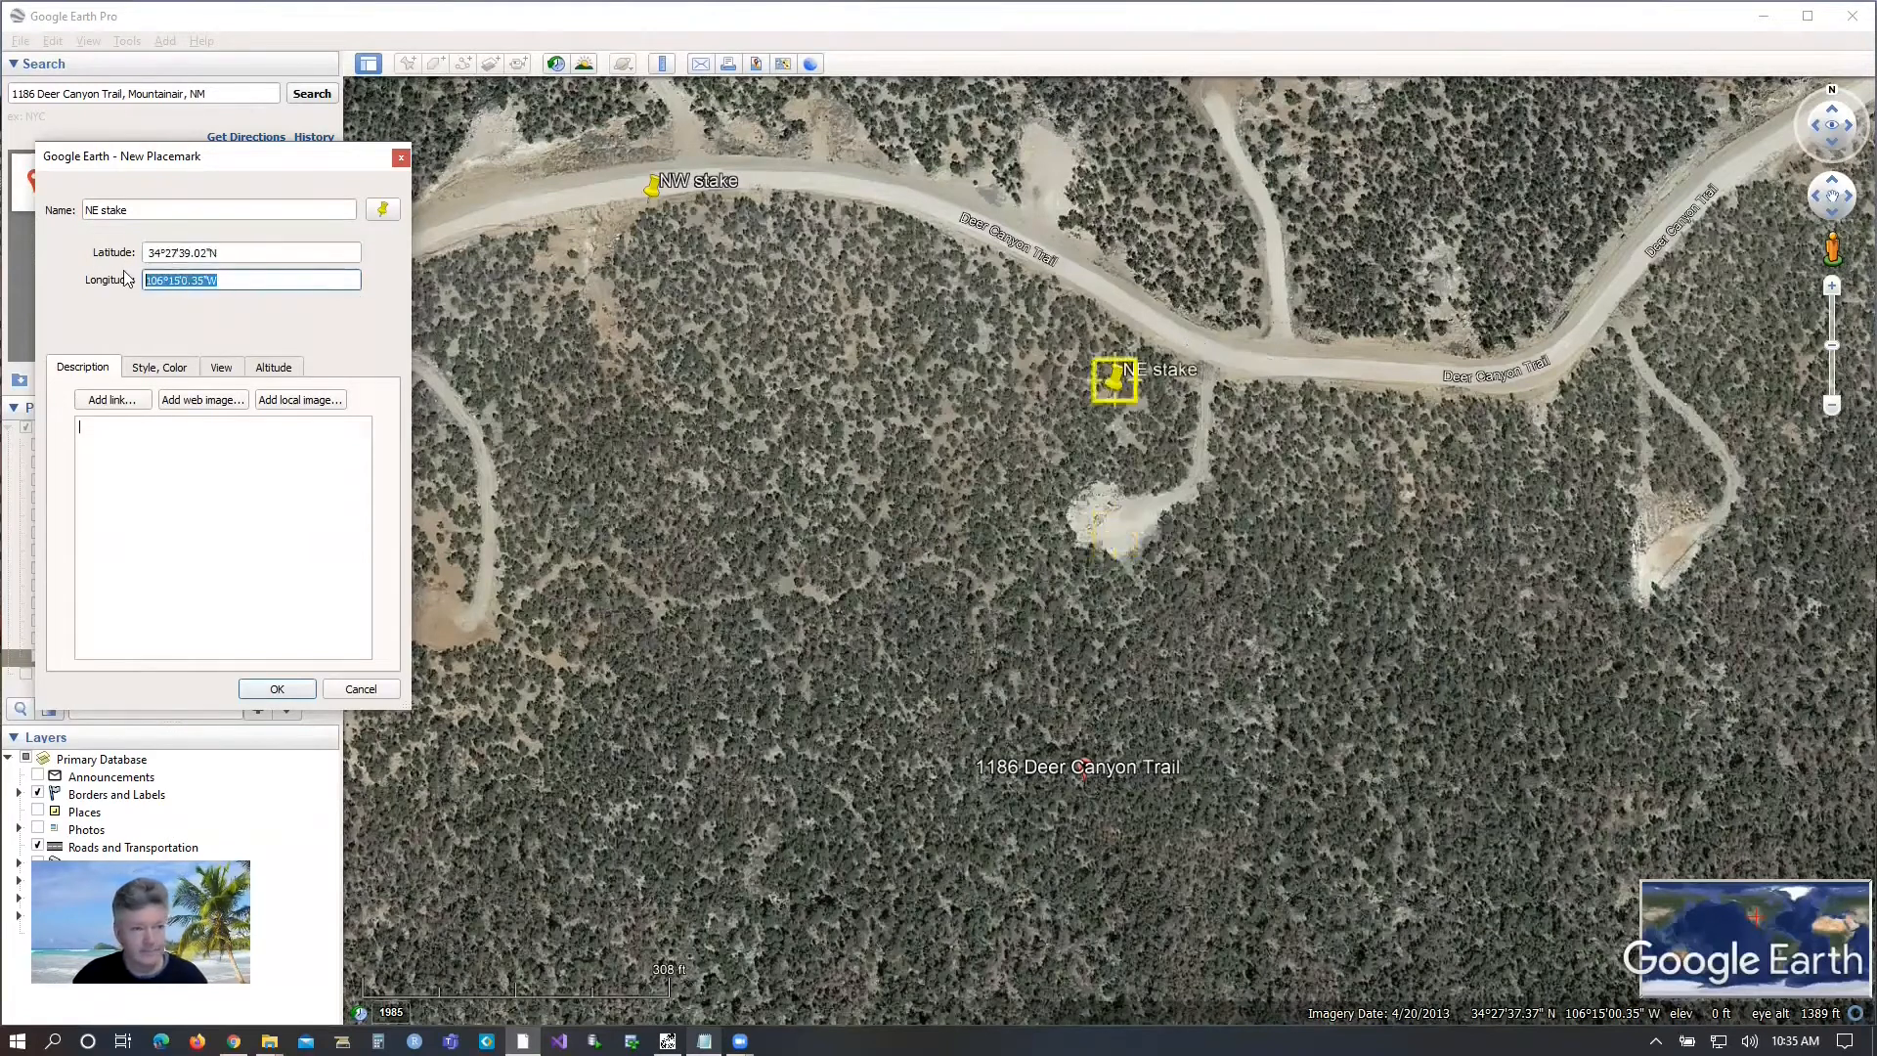
pyautogui.press('Delete')
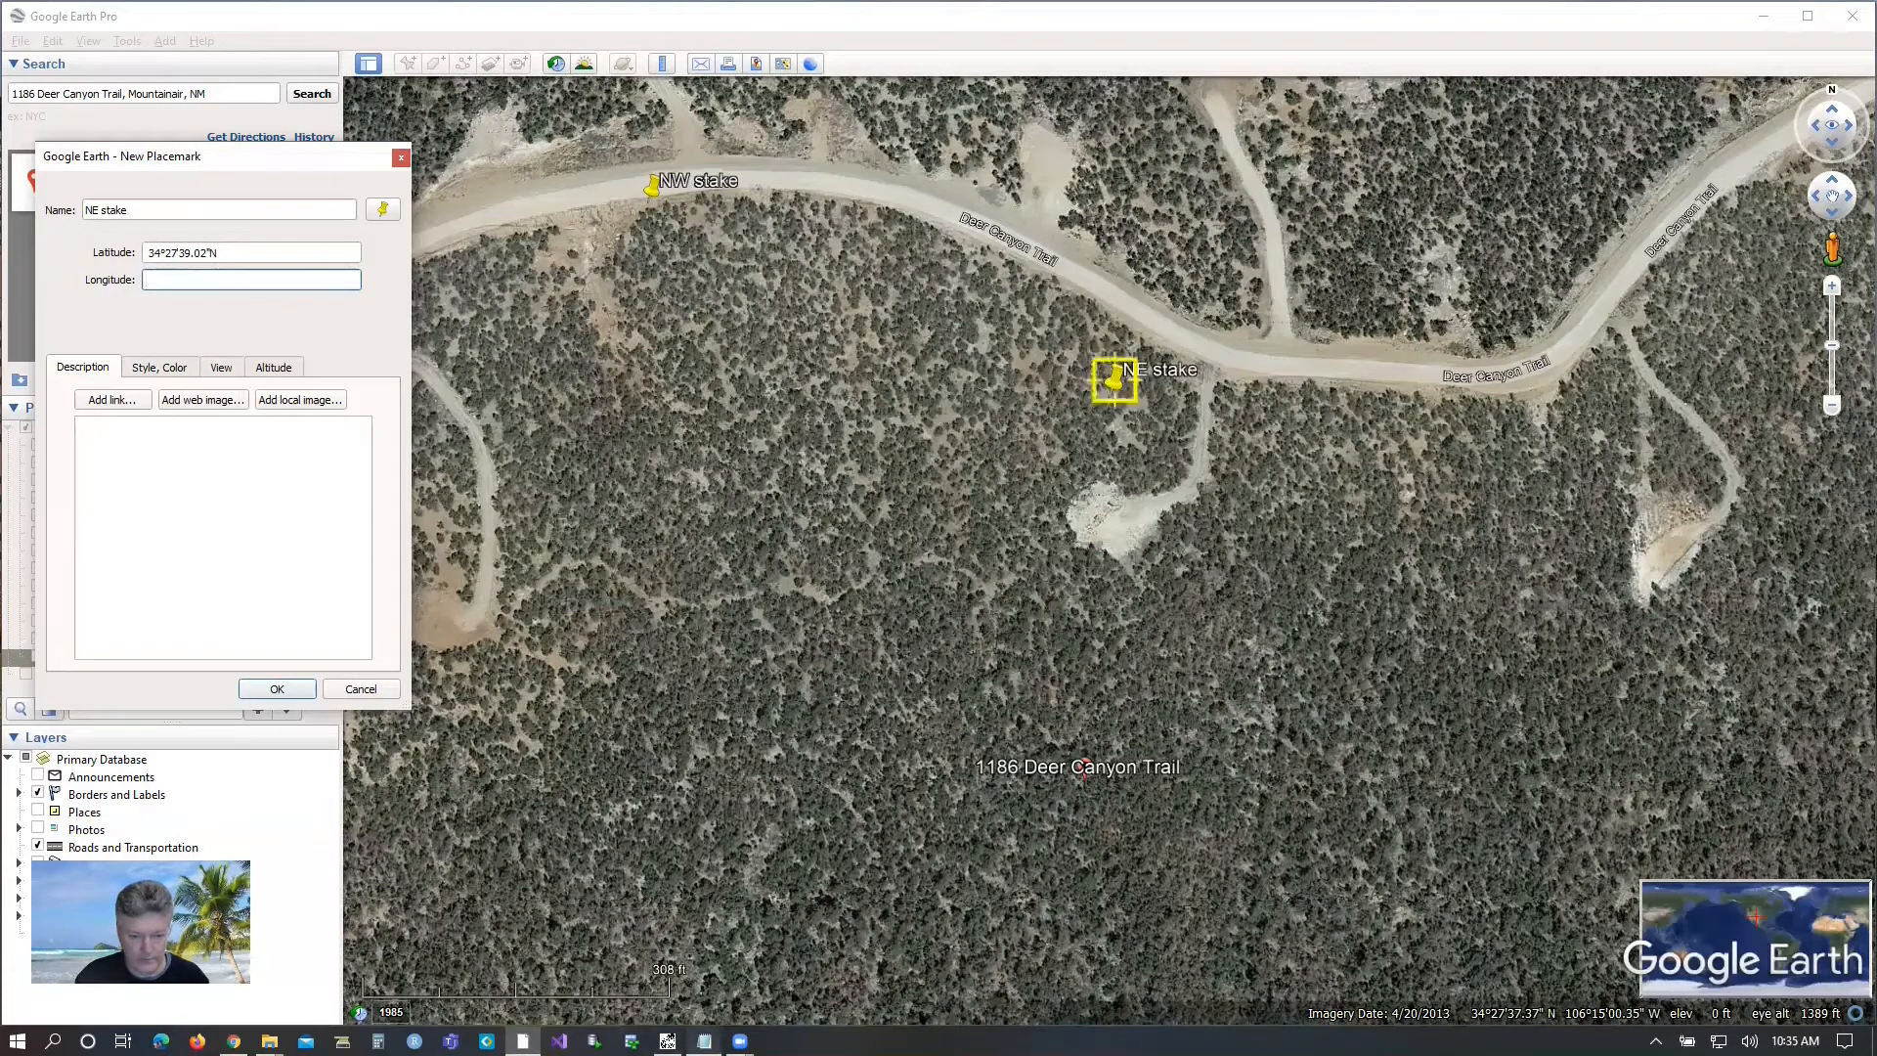
pyautogui.click(668, 1041)
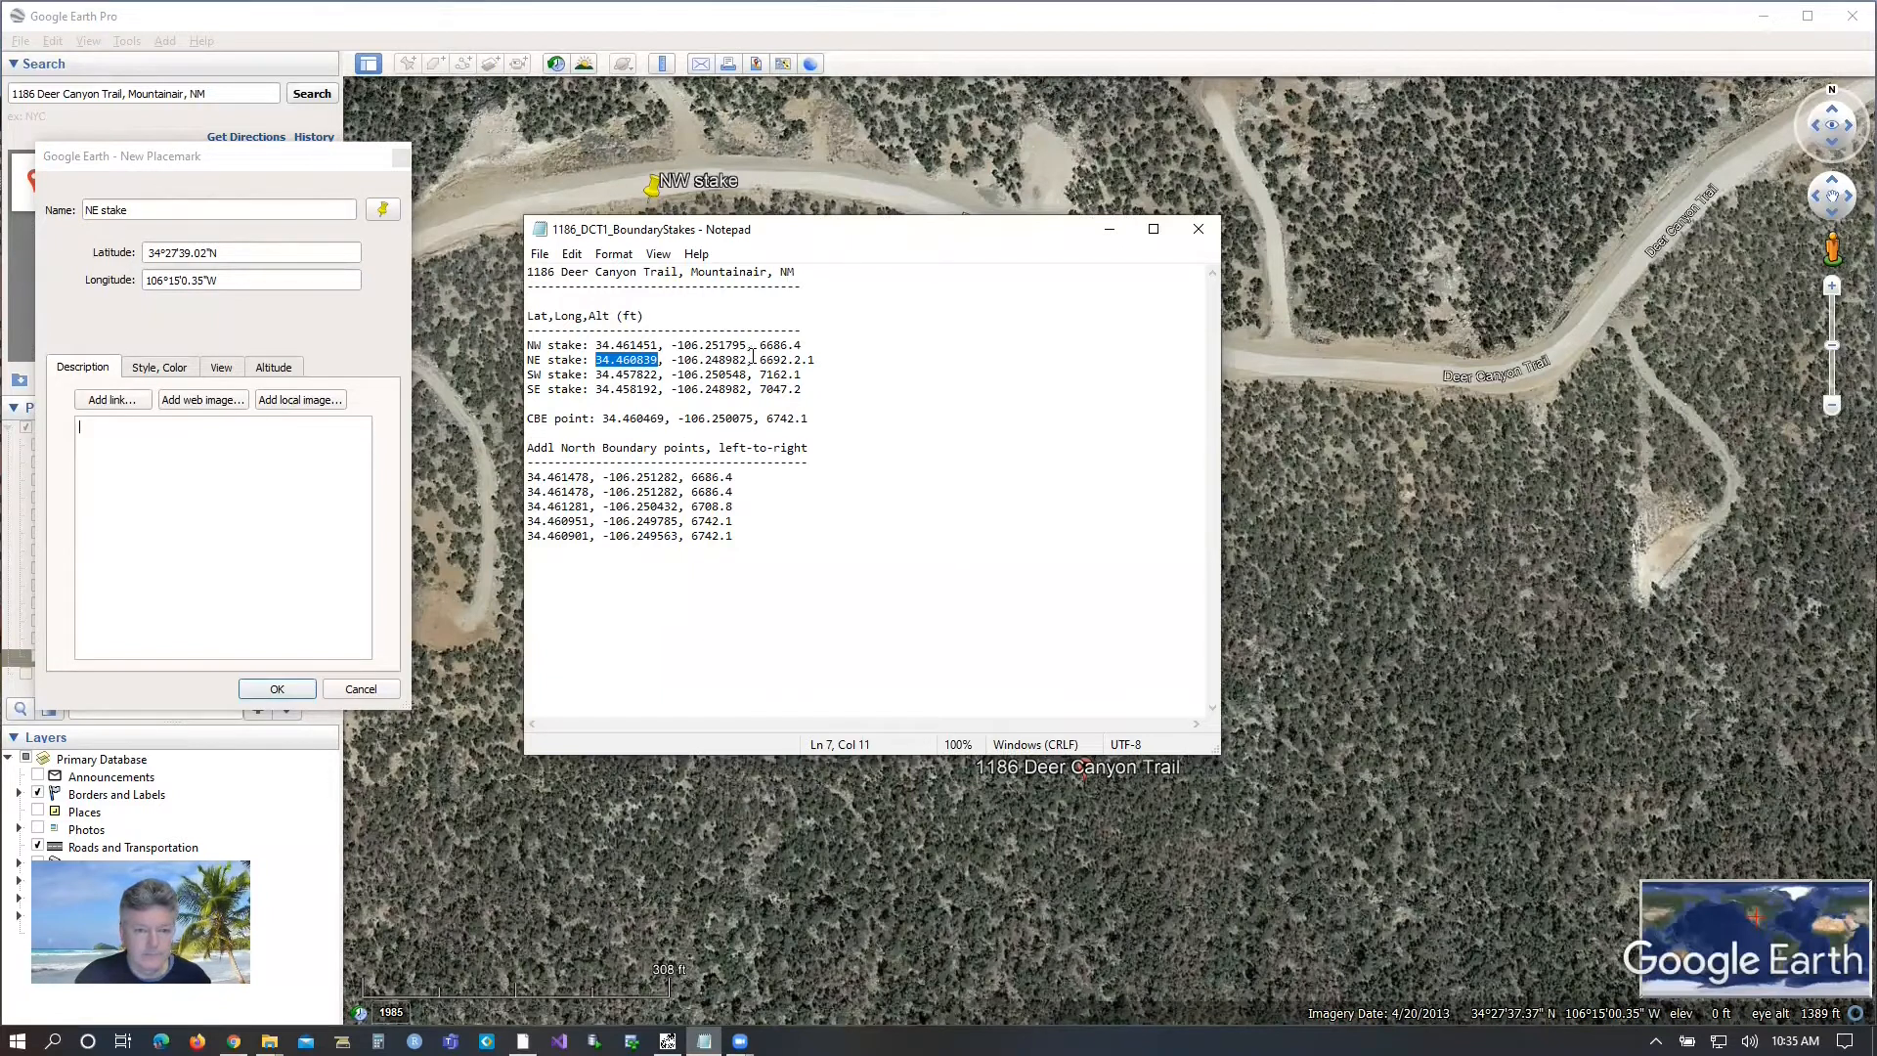
pyautogui.moveTo(746, 360); pyautogui.dragTo(715, 360)
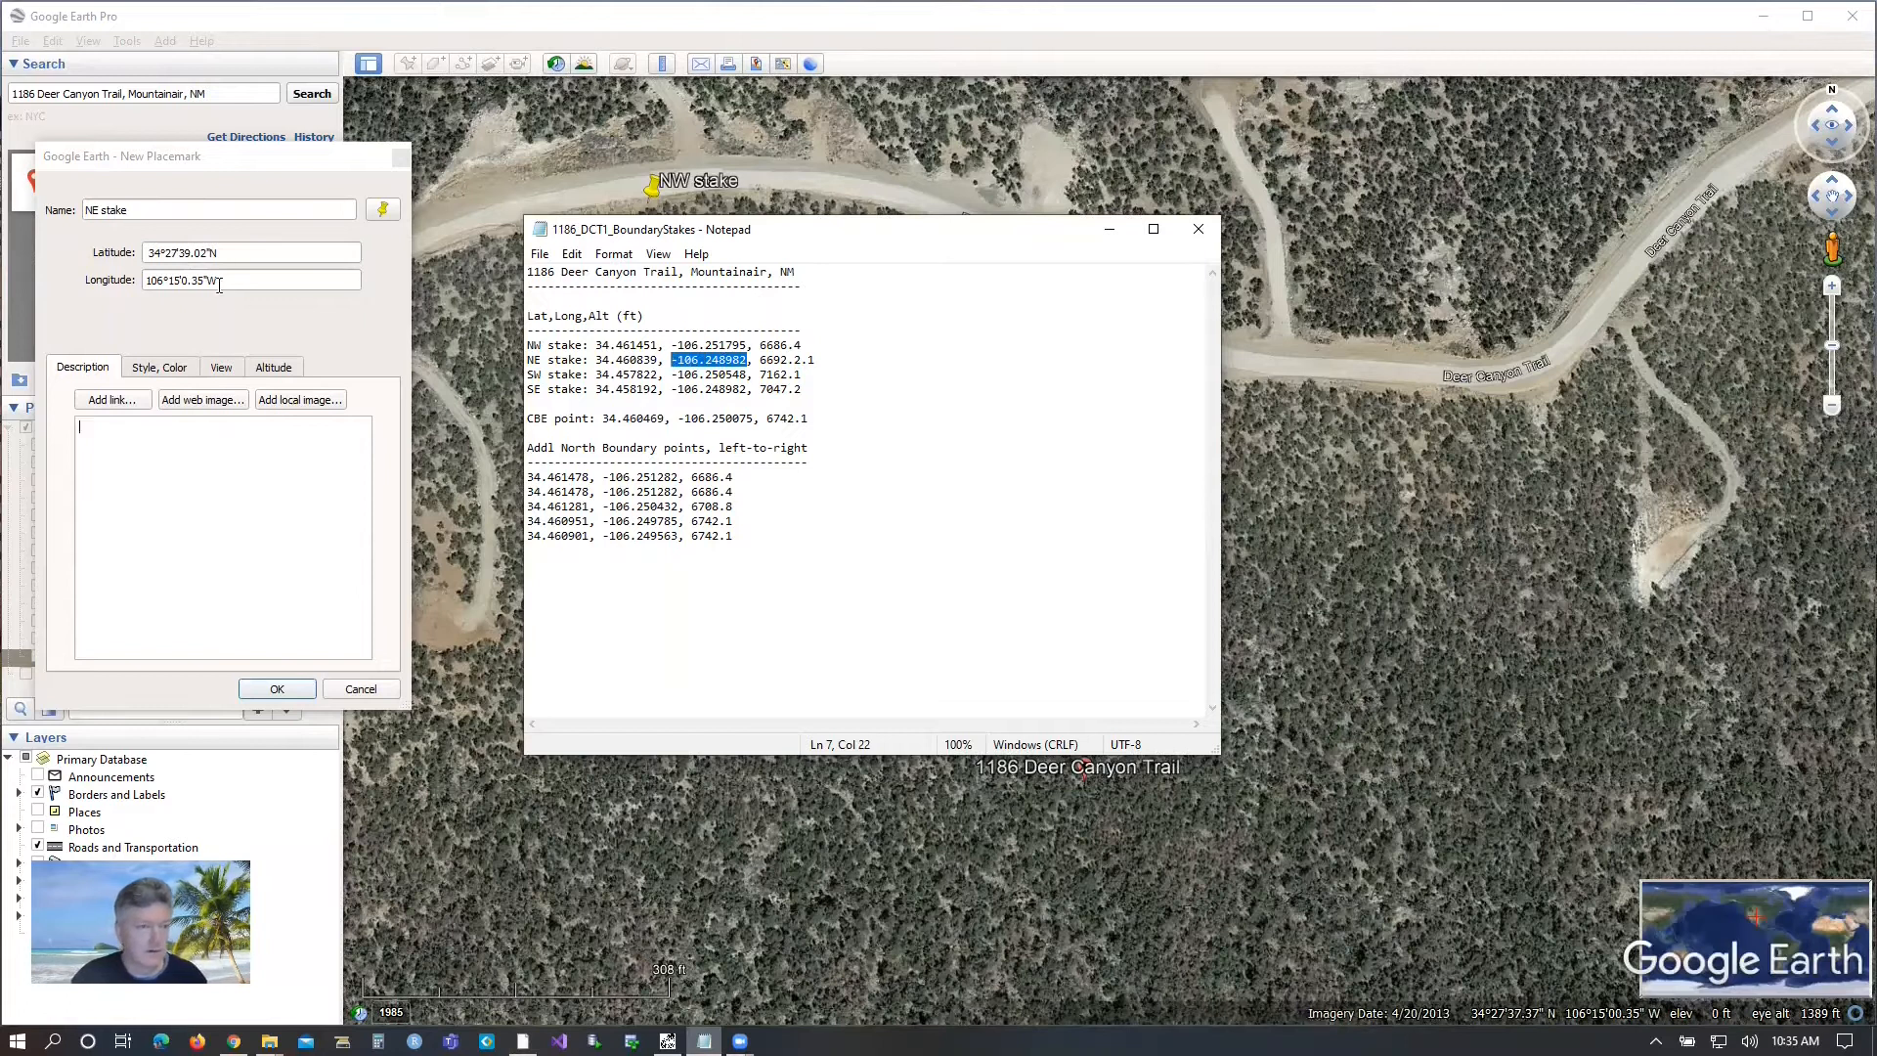
pyautogui.moveTo(224, 279); pyautogui.dragTo(129, 278)
pyautogui.write('-106.248982')
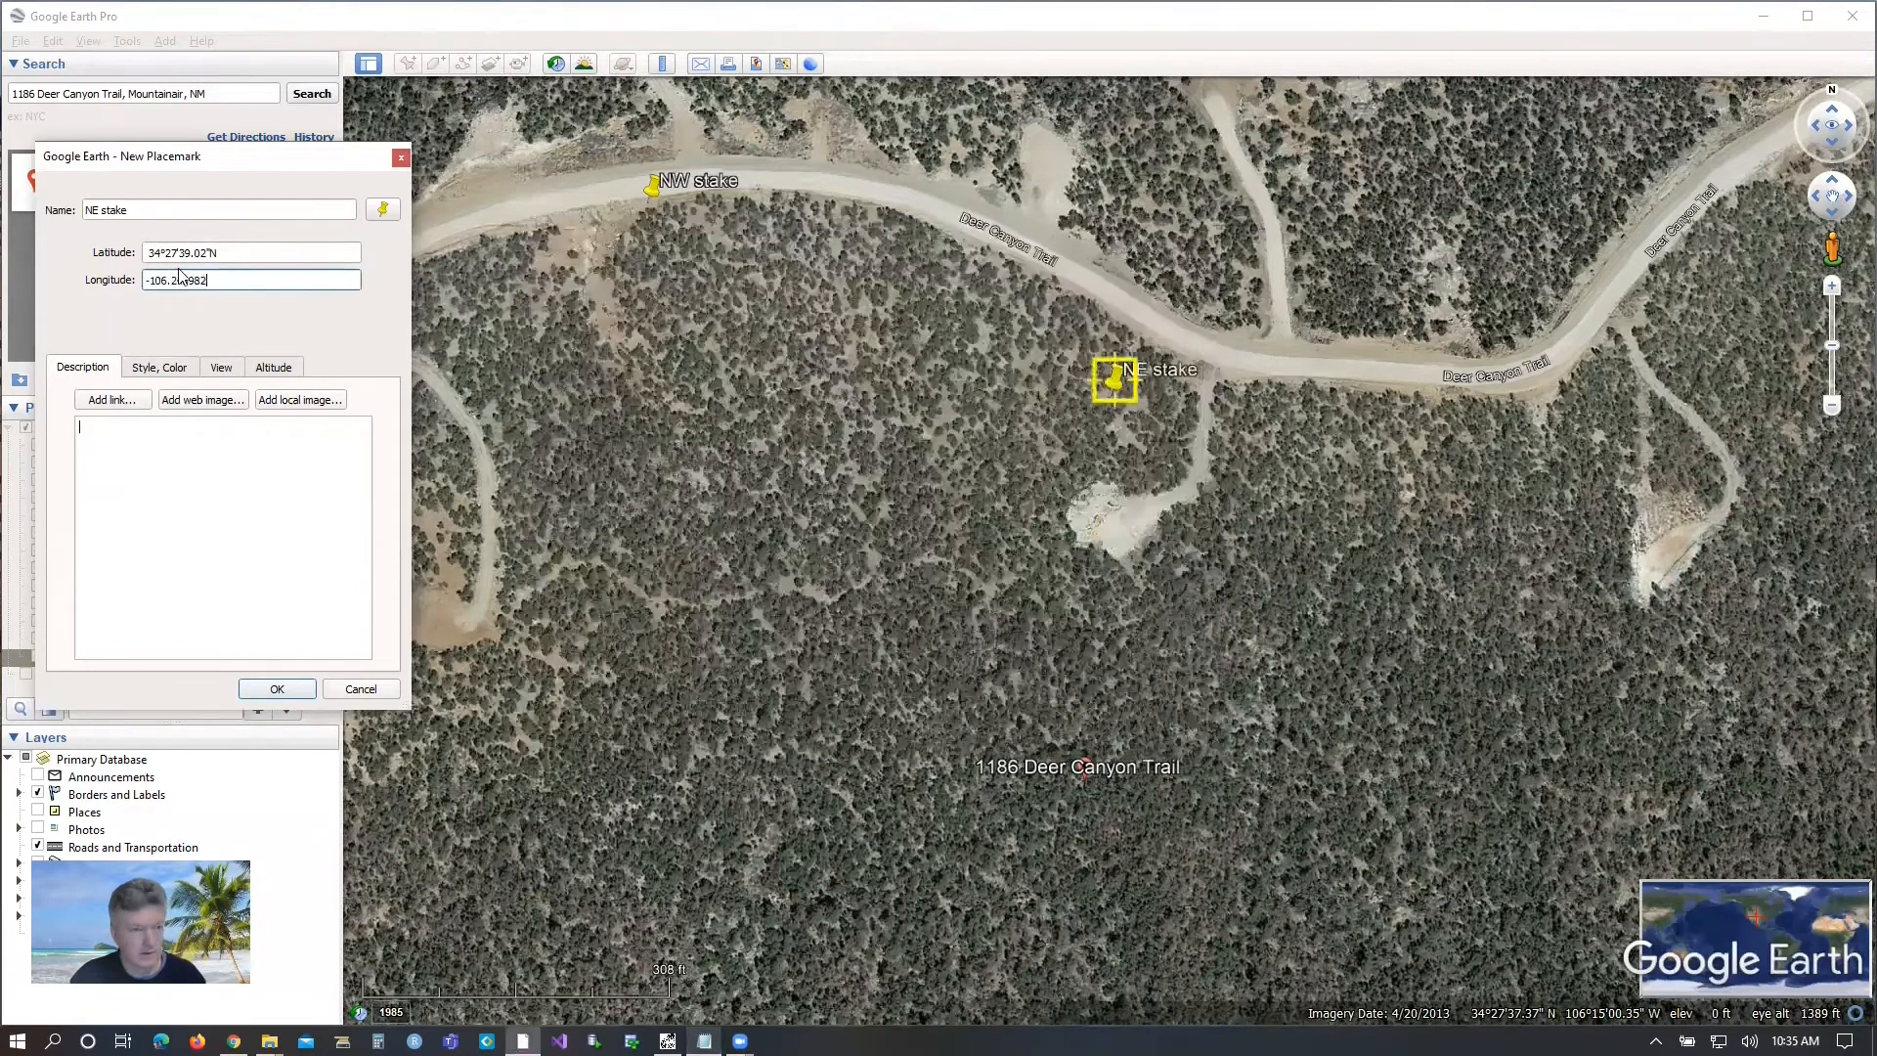
pyautogui.click(246, 486)
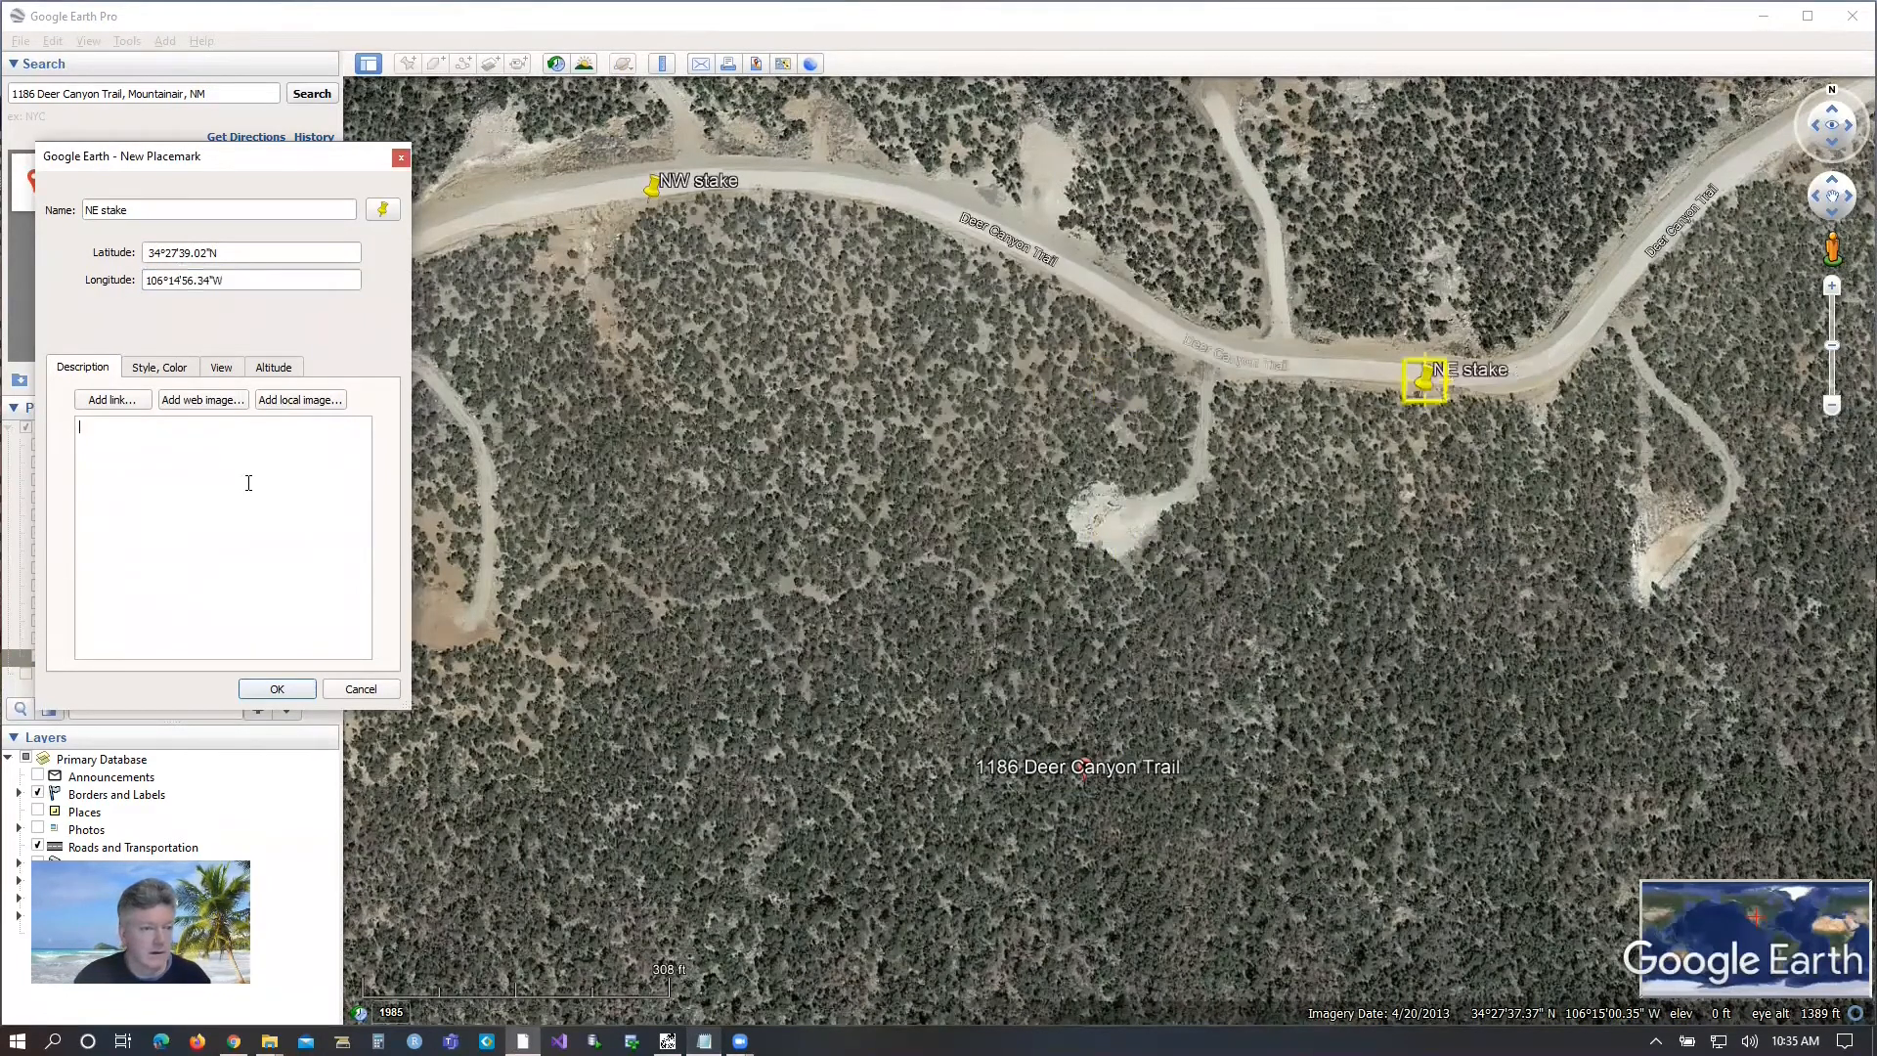
pyautogui.click(264, 689)
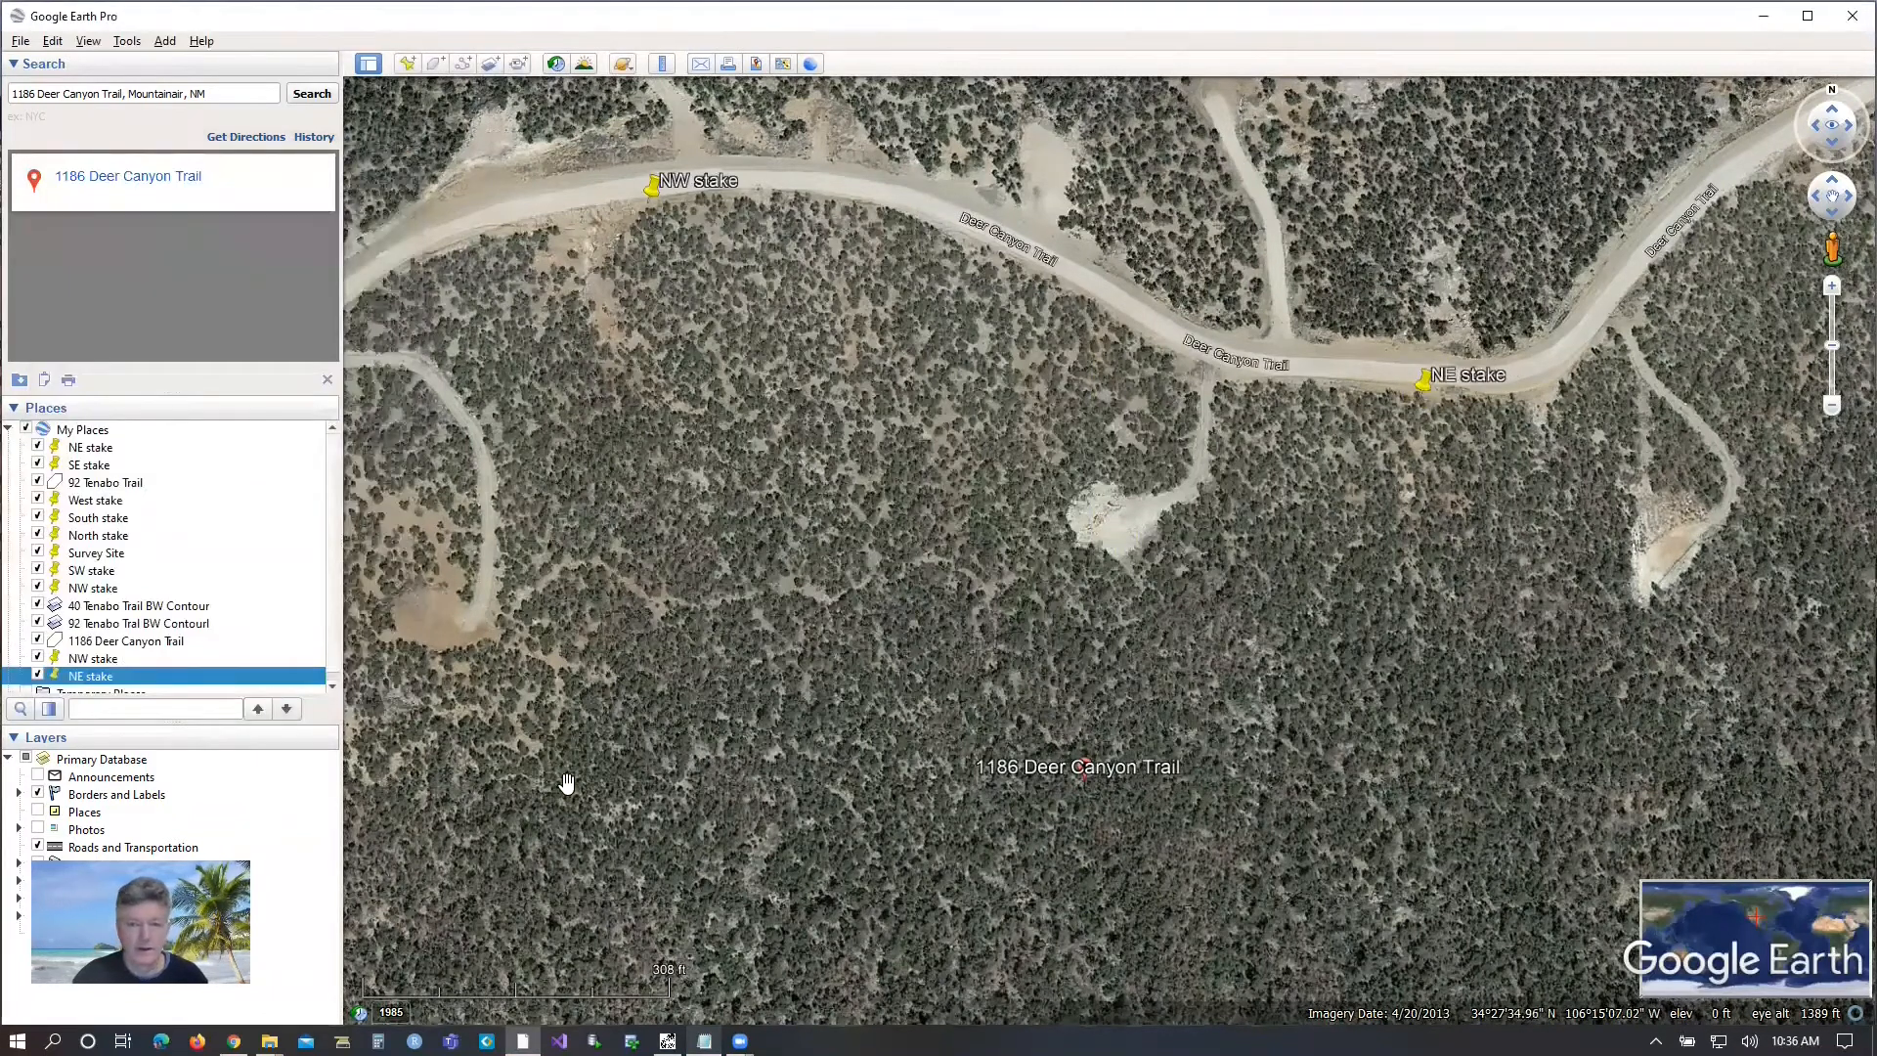
# Create a placemark named "SW stake" with latitude 34.457822 copied from the boundary stakes file.
pyautogui.scroll(-3, 878, 749)
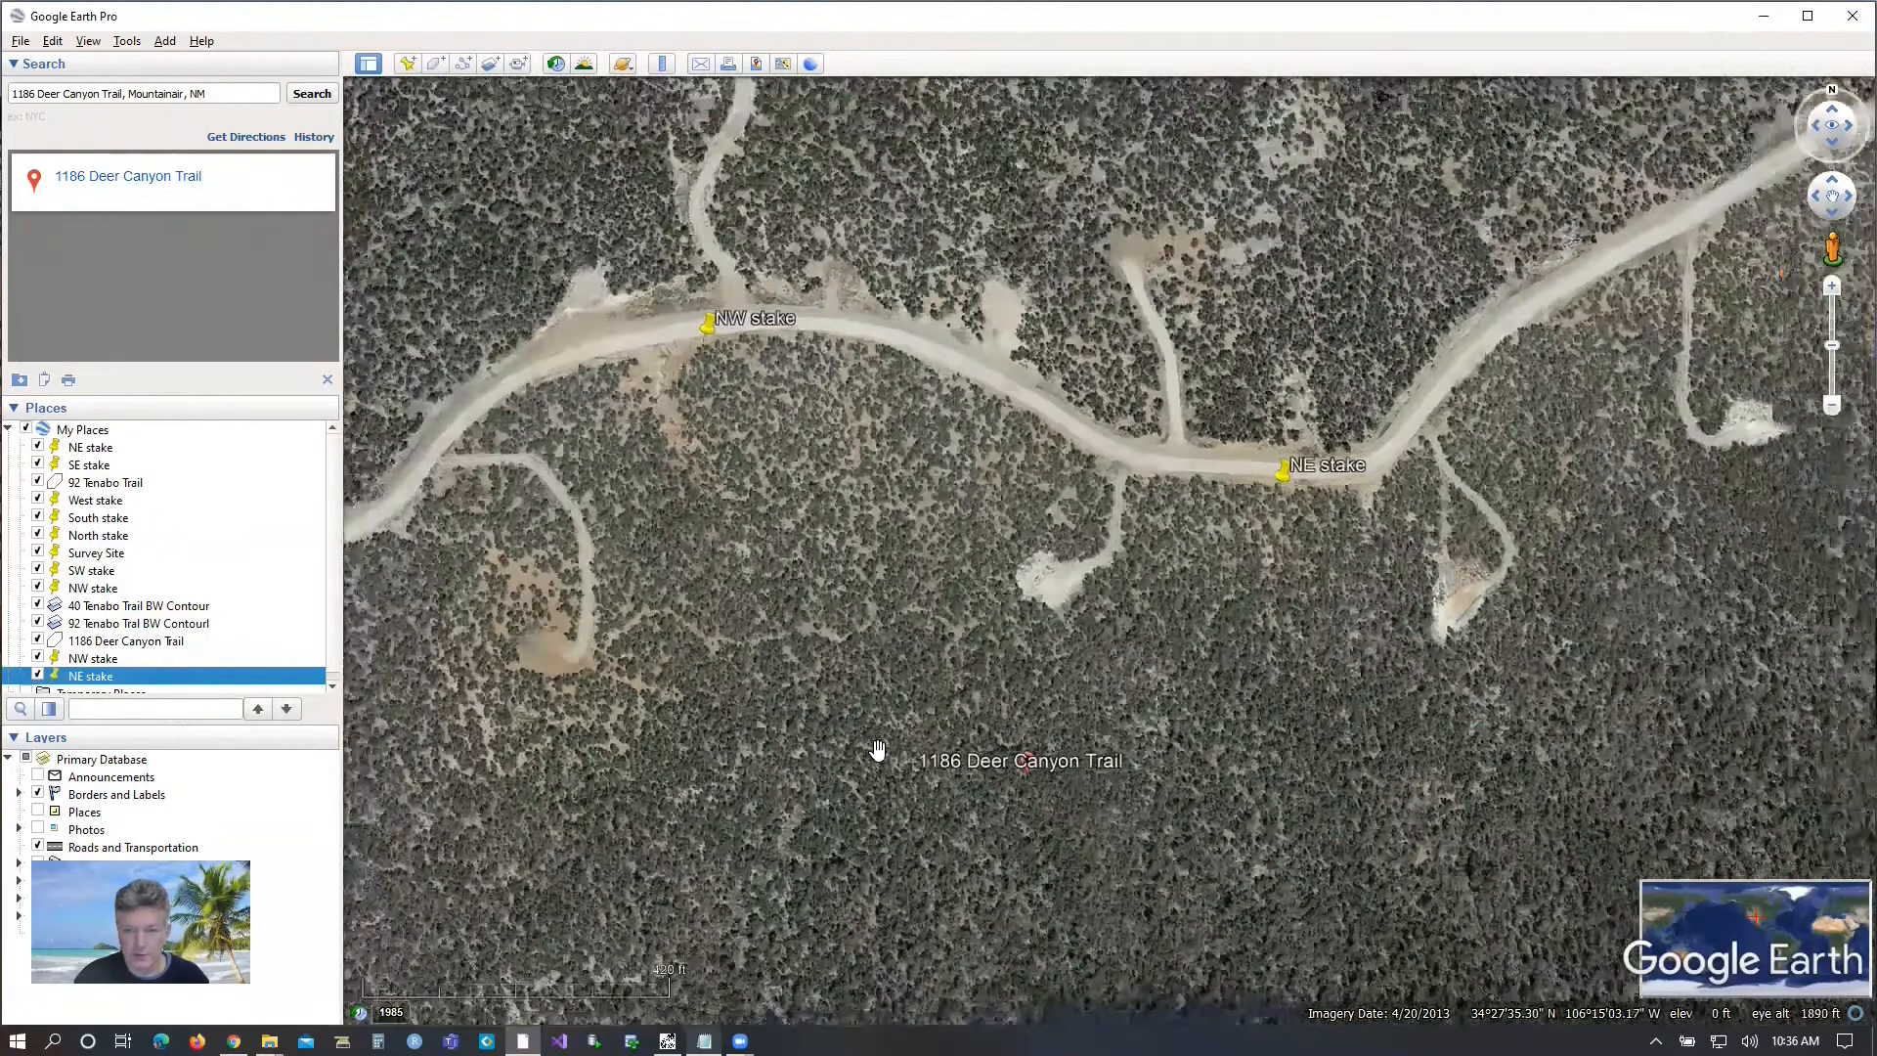
pyautogui.moveTo(901, 877); pyautogui.dragTo(906, 632)
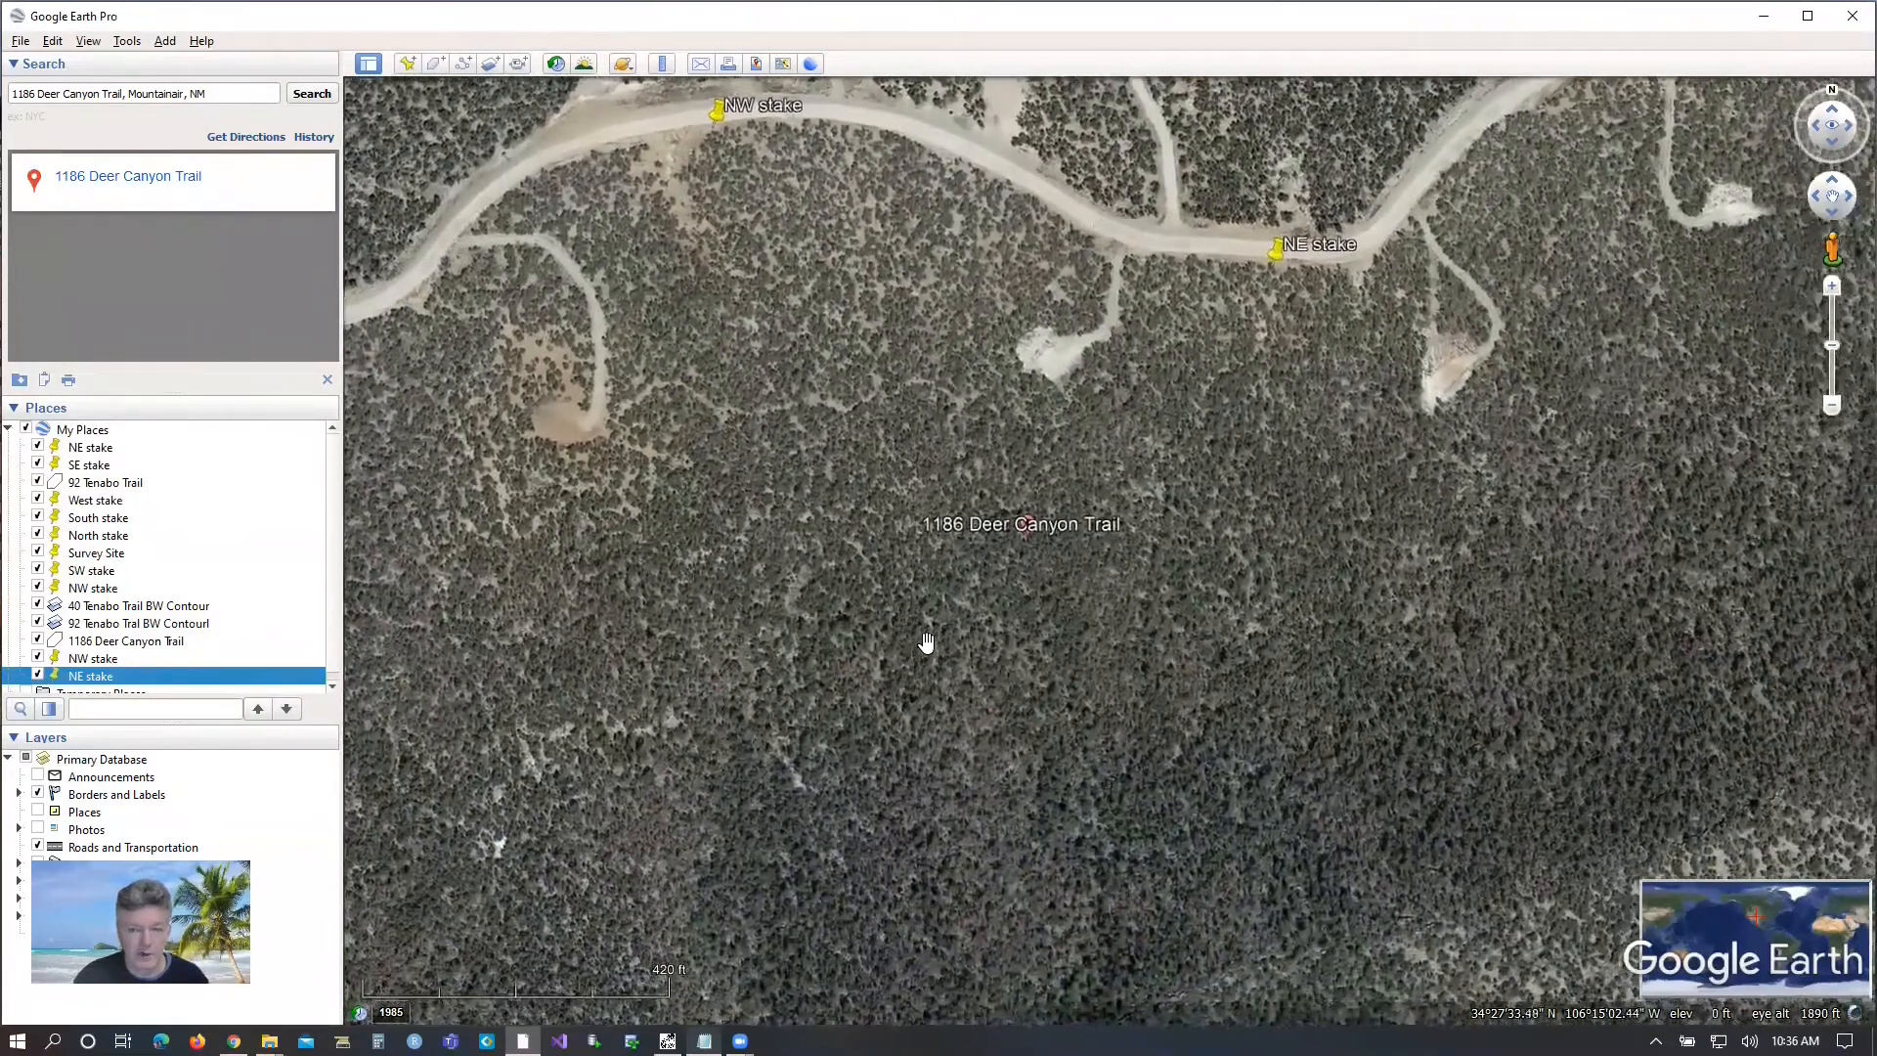
pyautogui.scroll(-2, 928, 650)
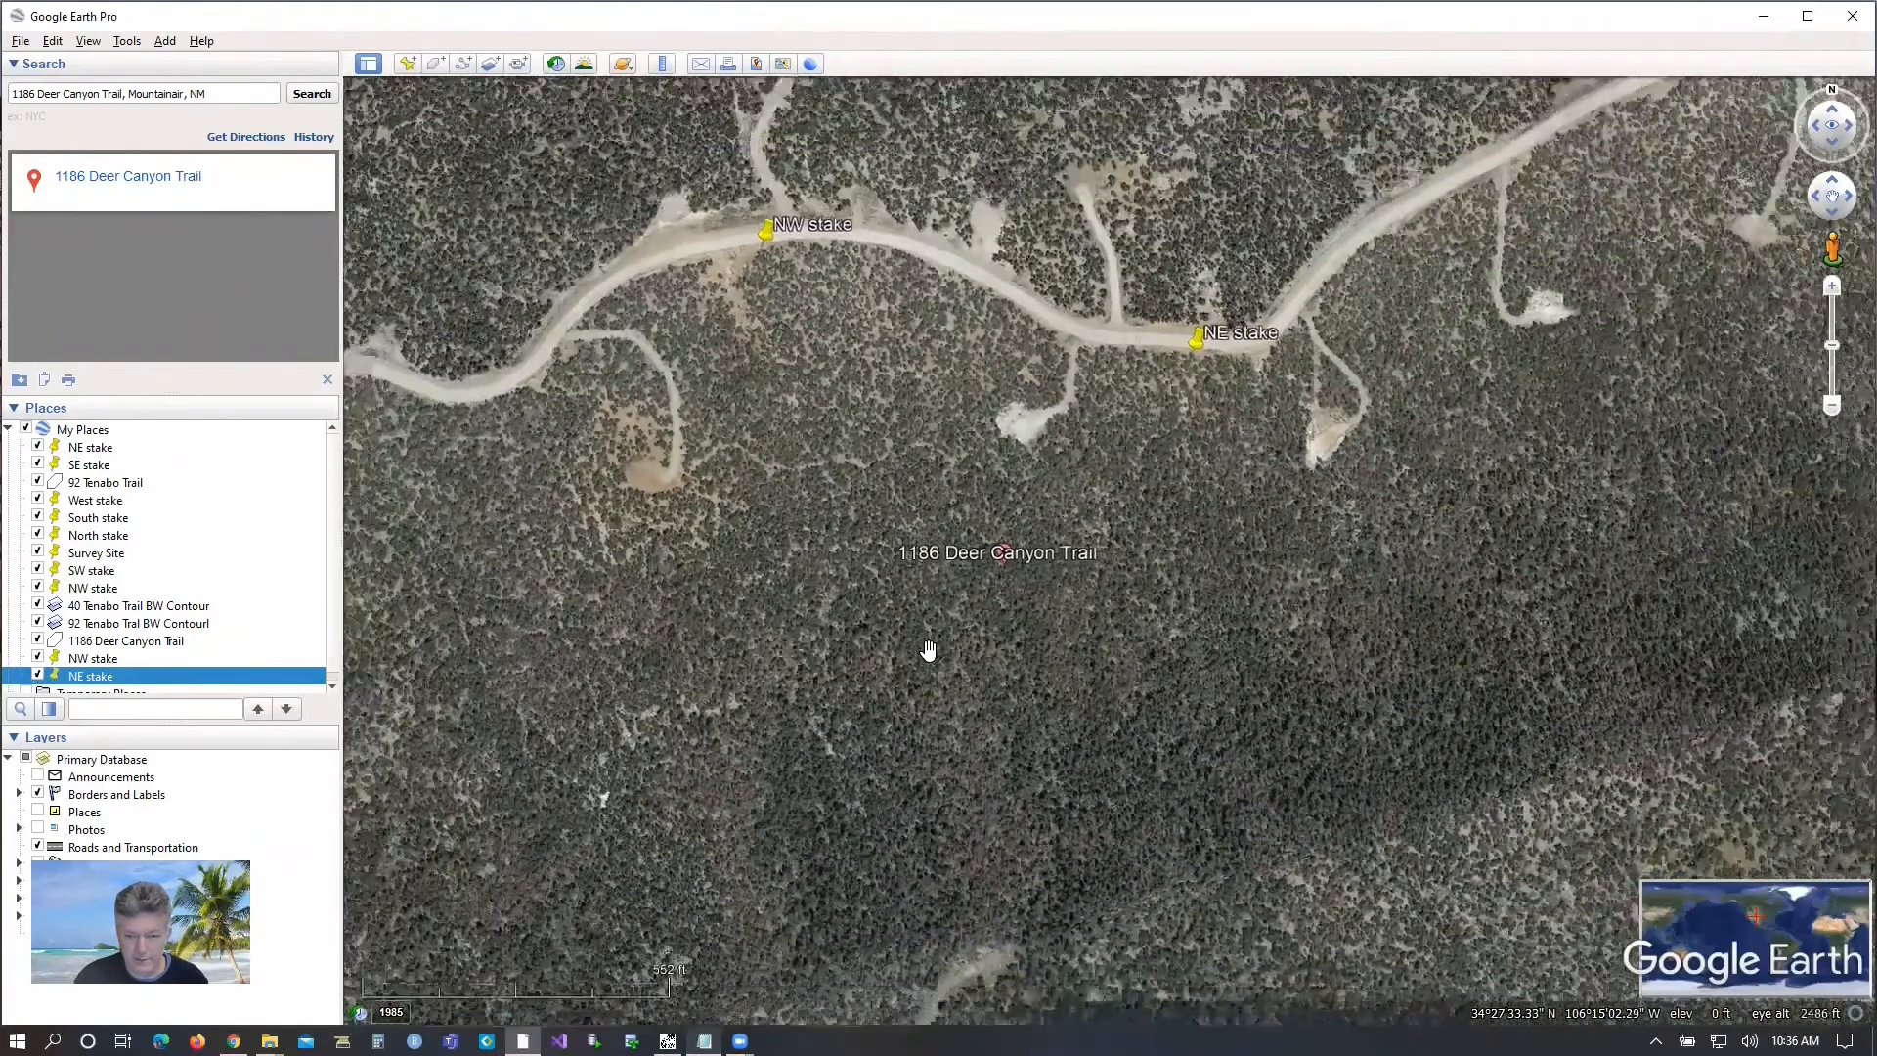
pyautogui.moveTo(929, 783); pyautogui.dragTo(871, 692)
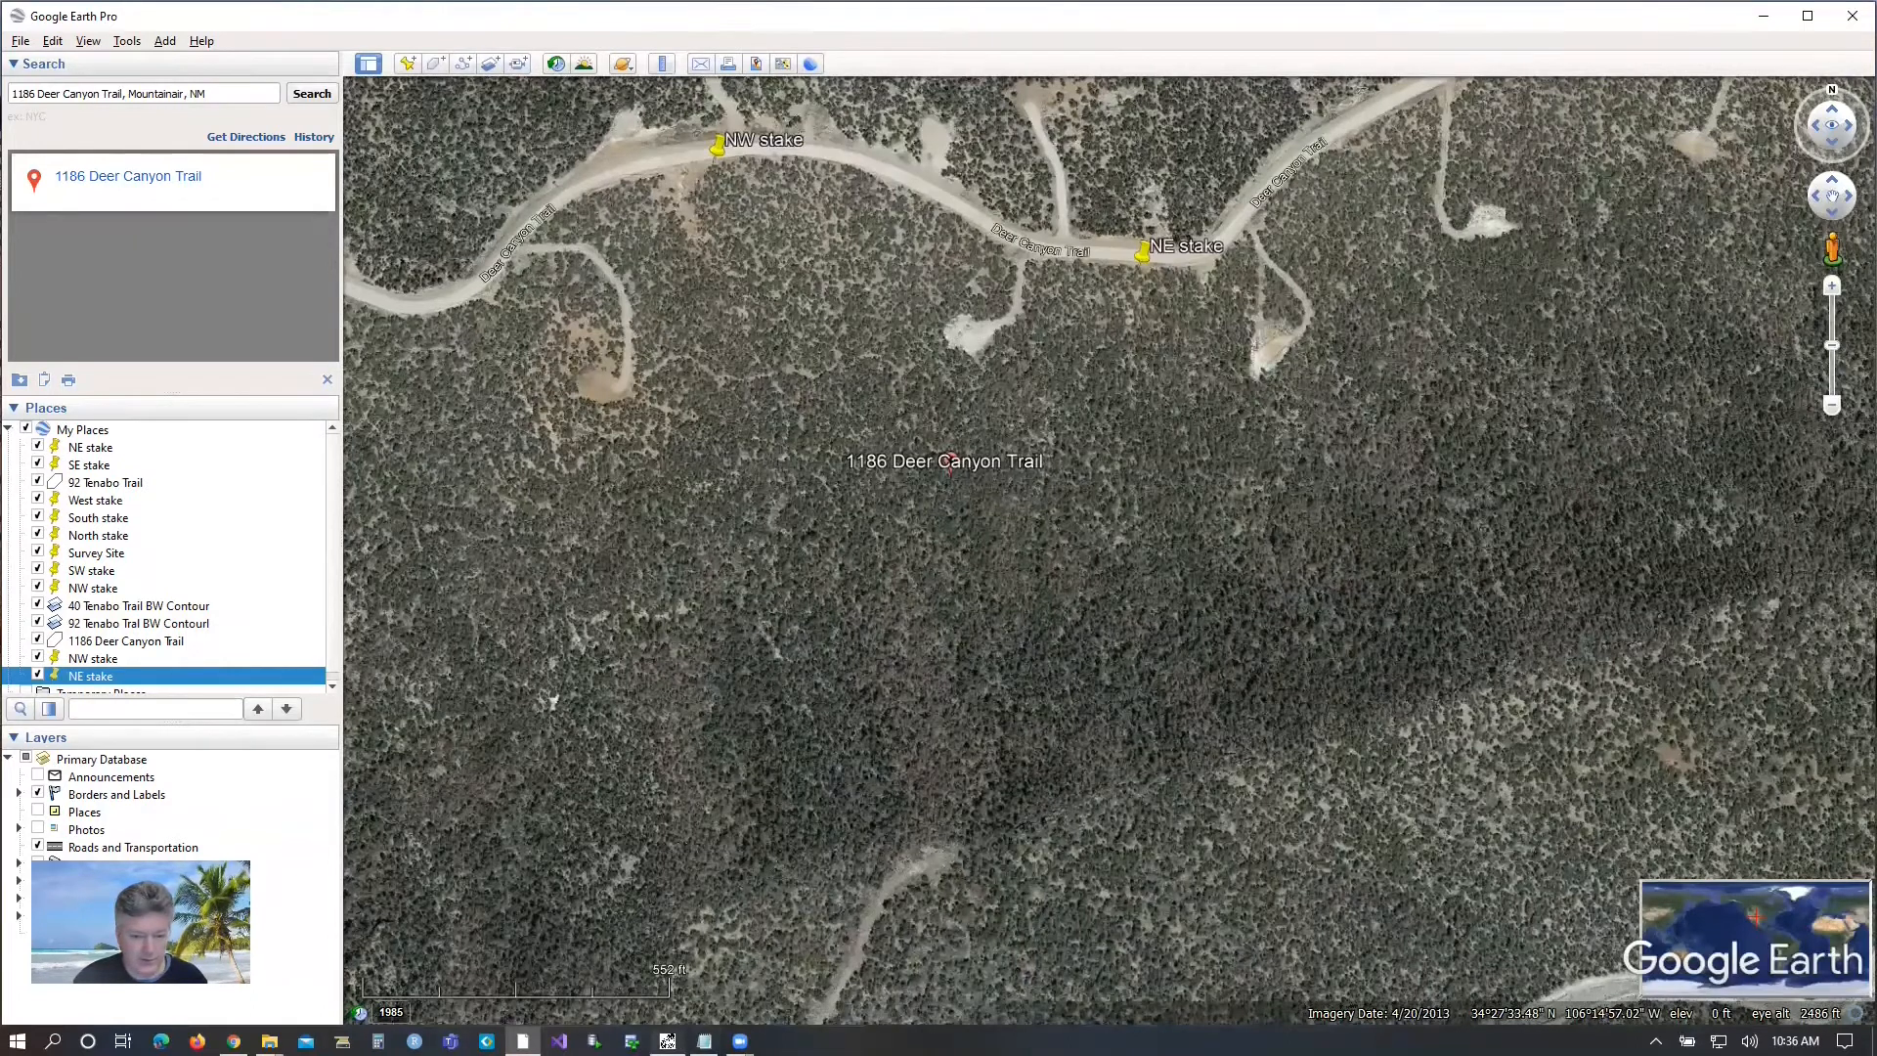
pyautogui.click(93, 658)
pyautogui.click(404, 67)
pyautogui.write('SW stake')
pyautogui.hotkey('alt', 'Tab')
pyautogui.moveTo(596, 374); pyautogui.dragTo(660, 377)
pyautogui.hotkey('ctrl', 'c')
pyautogui.moveTo(234, 253); pyautogui.dragTo(101, 256)
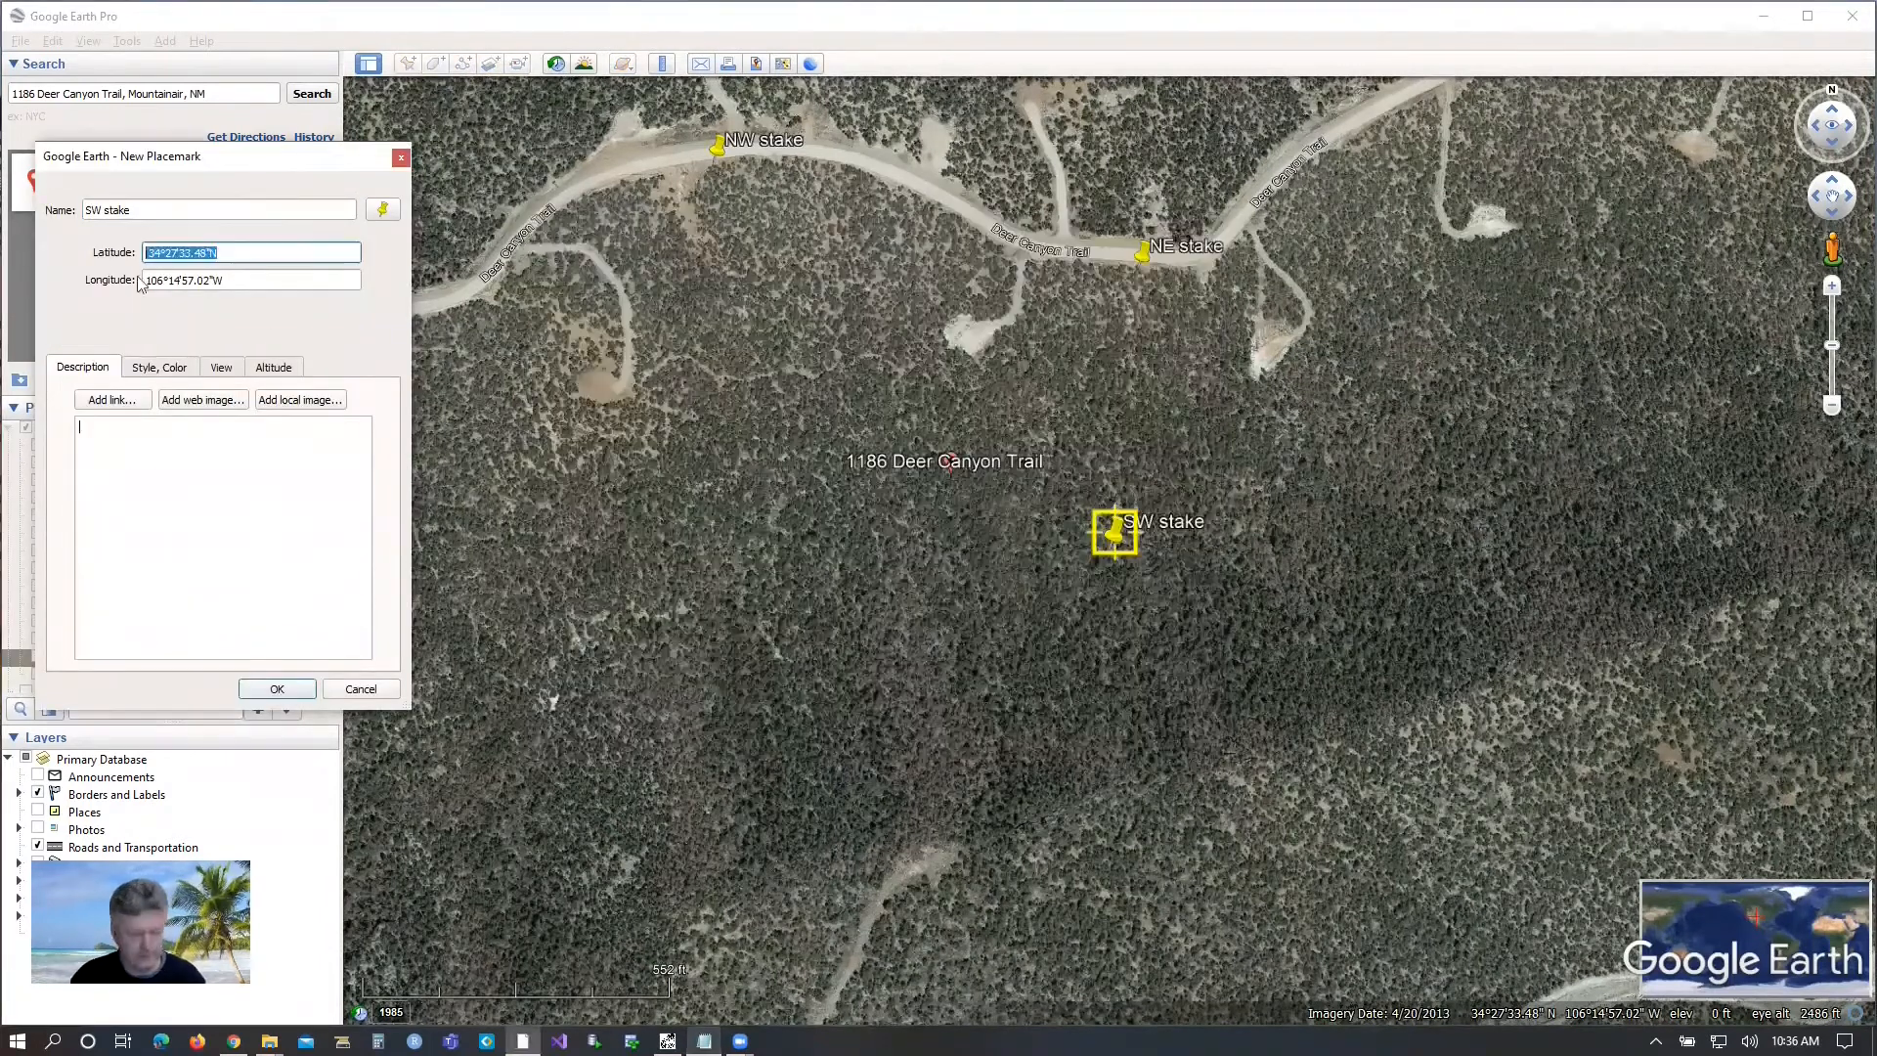
pyautogui.hotkey('ctrl', 'v')
# Replace the SW stake's longitude with -106.250548 from the boundary stakes file and save the placemark.
pyautogui.press('Tab')
pyautogui.press('Delete')
pyautogui.click(704, 1042)
pyautogui.moveTo(672, 375); pyautogui.dragTo(747, 377)
pyautogui.hotkey('ctrl', 'c')
pyautogui.hotkey('alt', 'Tab')
pyautogui.hotkey('ctrl', 'v')
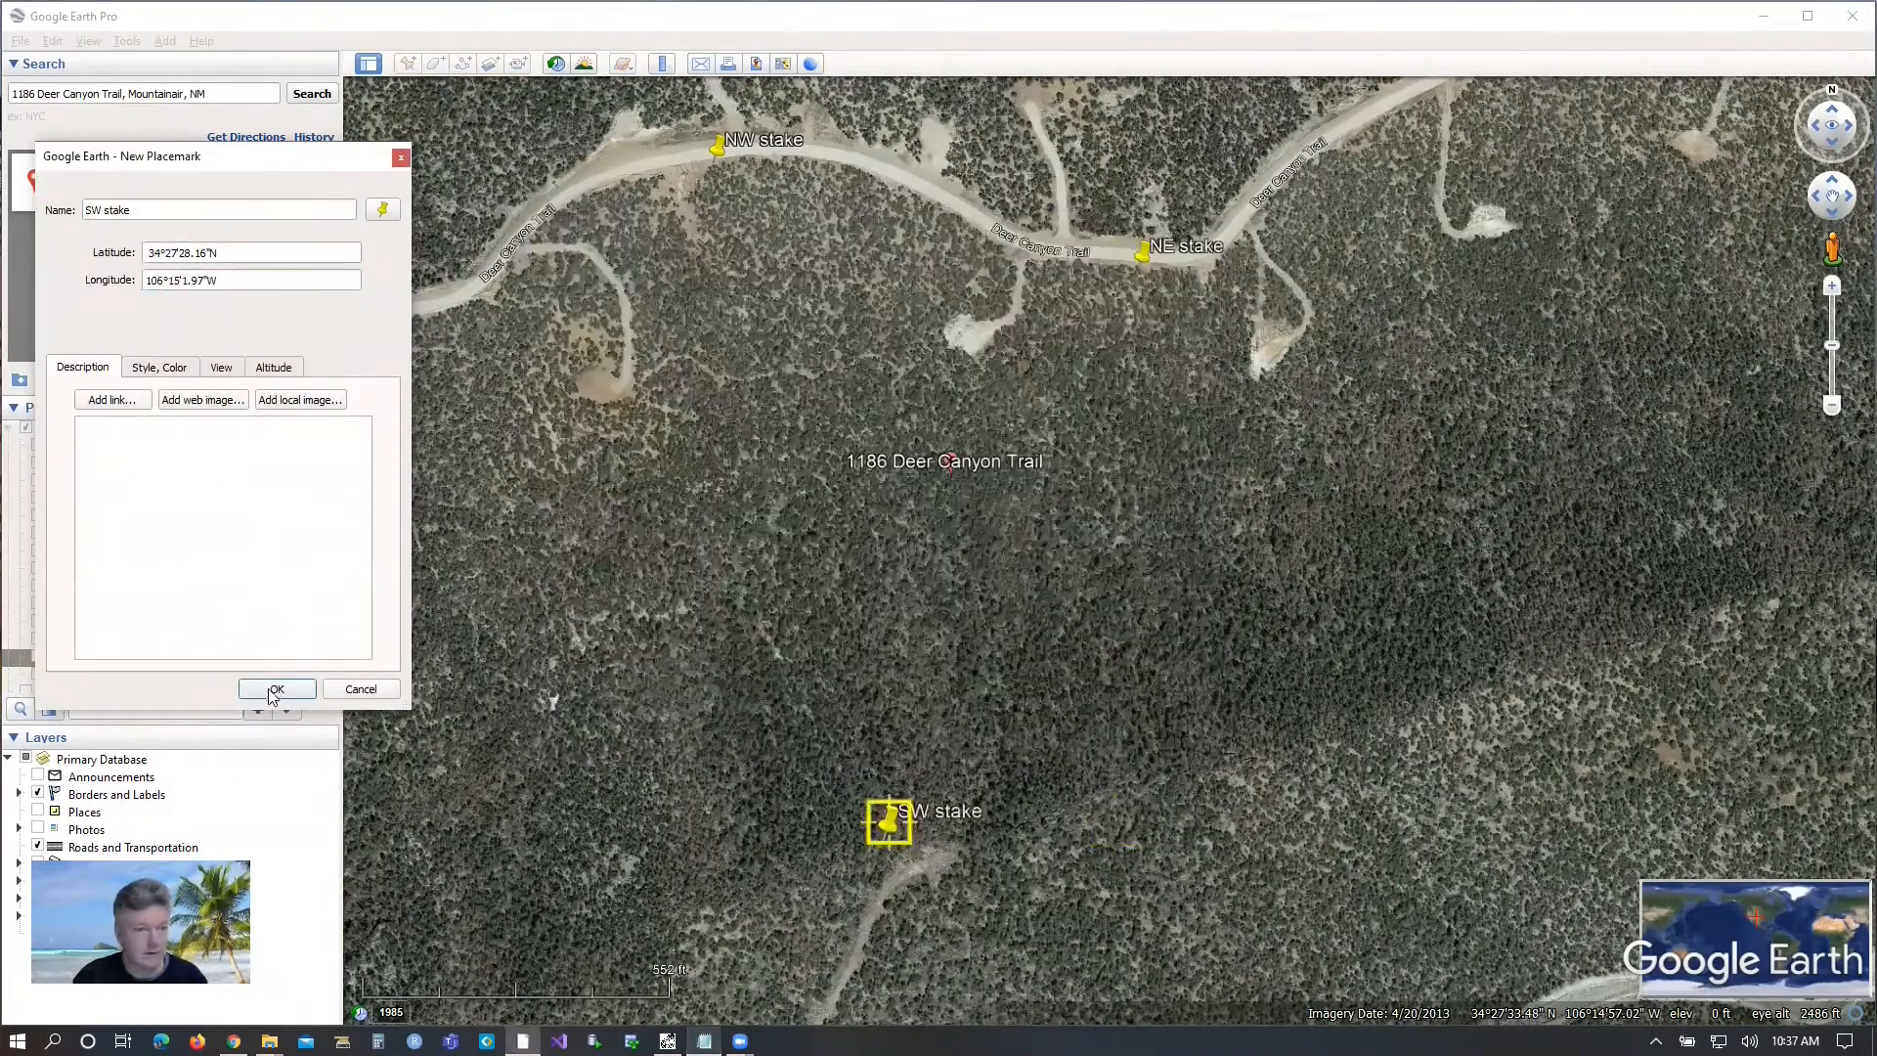
pyautogui.click(276, 689)
# Create a placemark for the southeast stake with latitude 34.458192 from the boundary stakes file, keeping the default name.
pyautogui.click(704, 1042)
pyautogui.moveTo(595, 390); pyautogui.dragTo(660, 391)
pyautogui.hotkey('ctrl', 'c')
pyautogui.hotkey('alt', 'Tab')
pyautogui.click(408, 63)
pyautogui.moveTo(229, 256); pyautogui.dragTo(101, 256)
pyautogui.hotkey('ctrl', 'v')
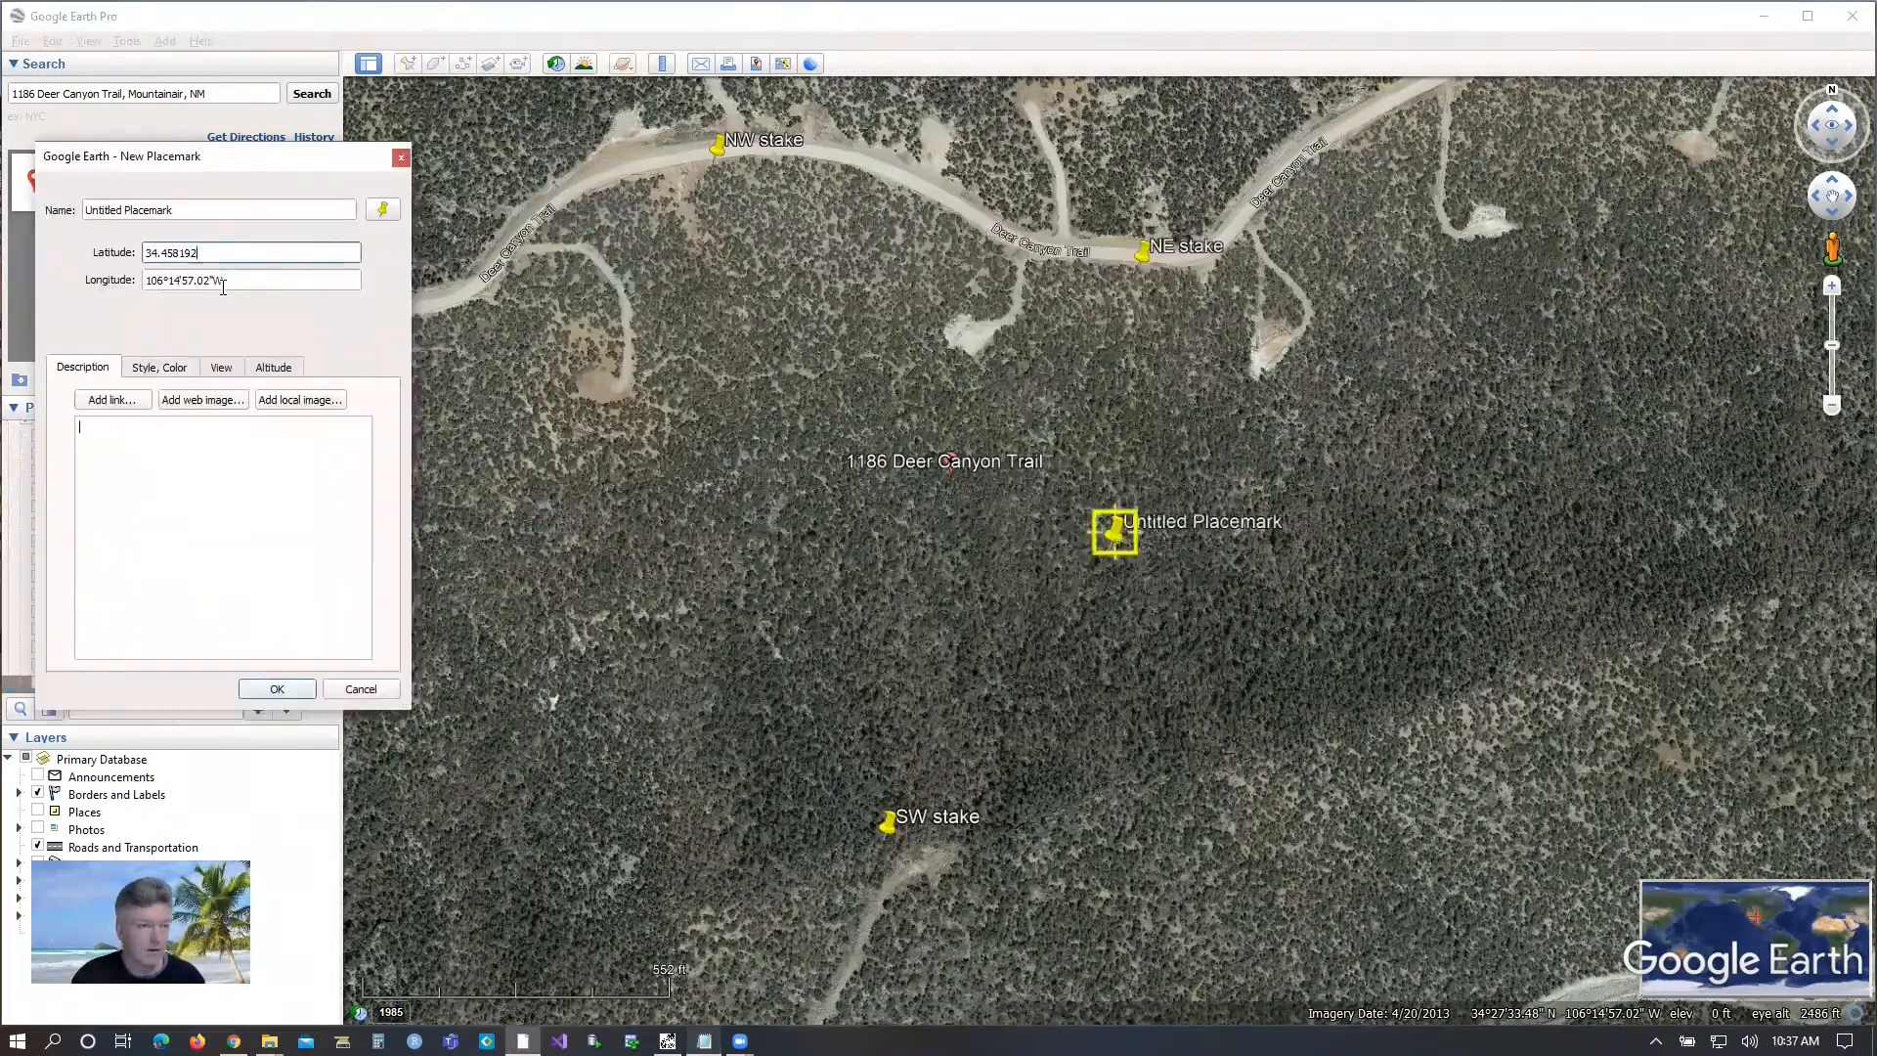
# Set the southeast placemark's longitude to -106.248982 from the boundary stakes file and save it.
pyautogui.press('Tab')
pyautogui.press('Delete')
pyautogui.click(704, 1041)
pyautogui.moveTo(672, 390); pyautogui.dragTo(748, 391)
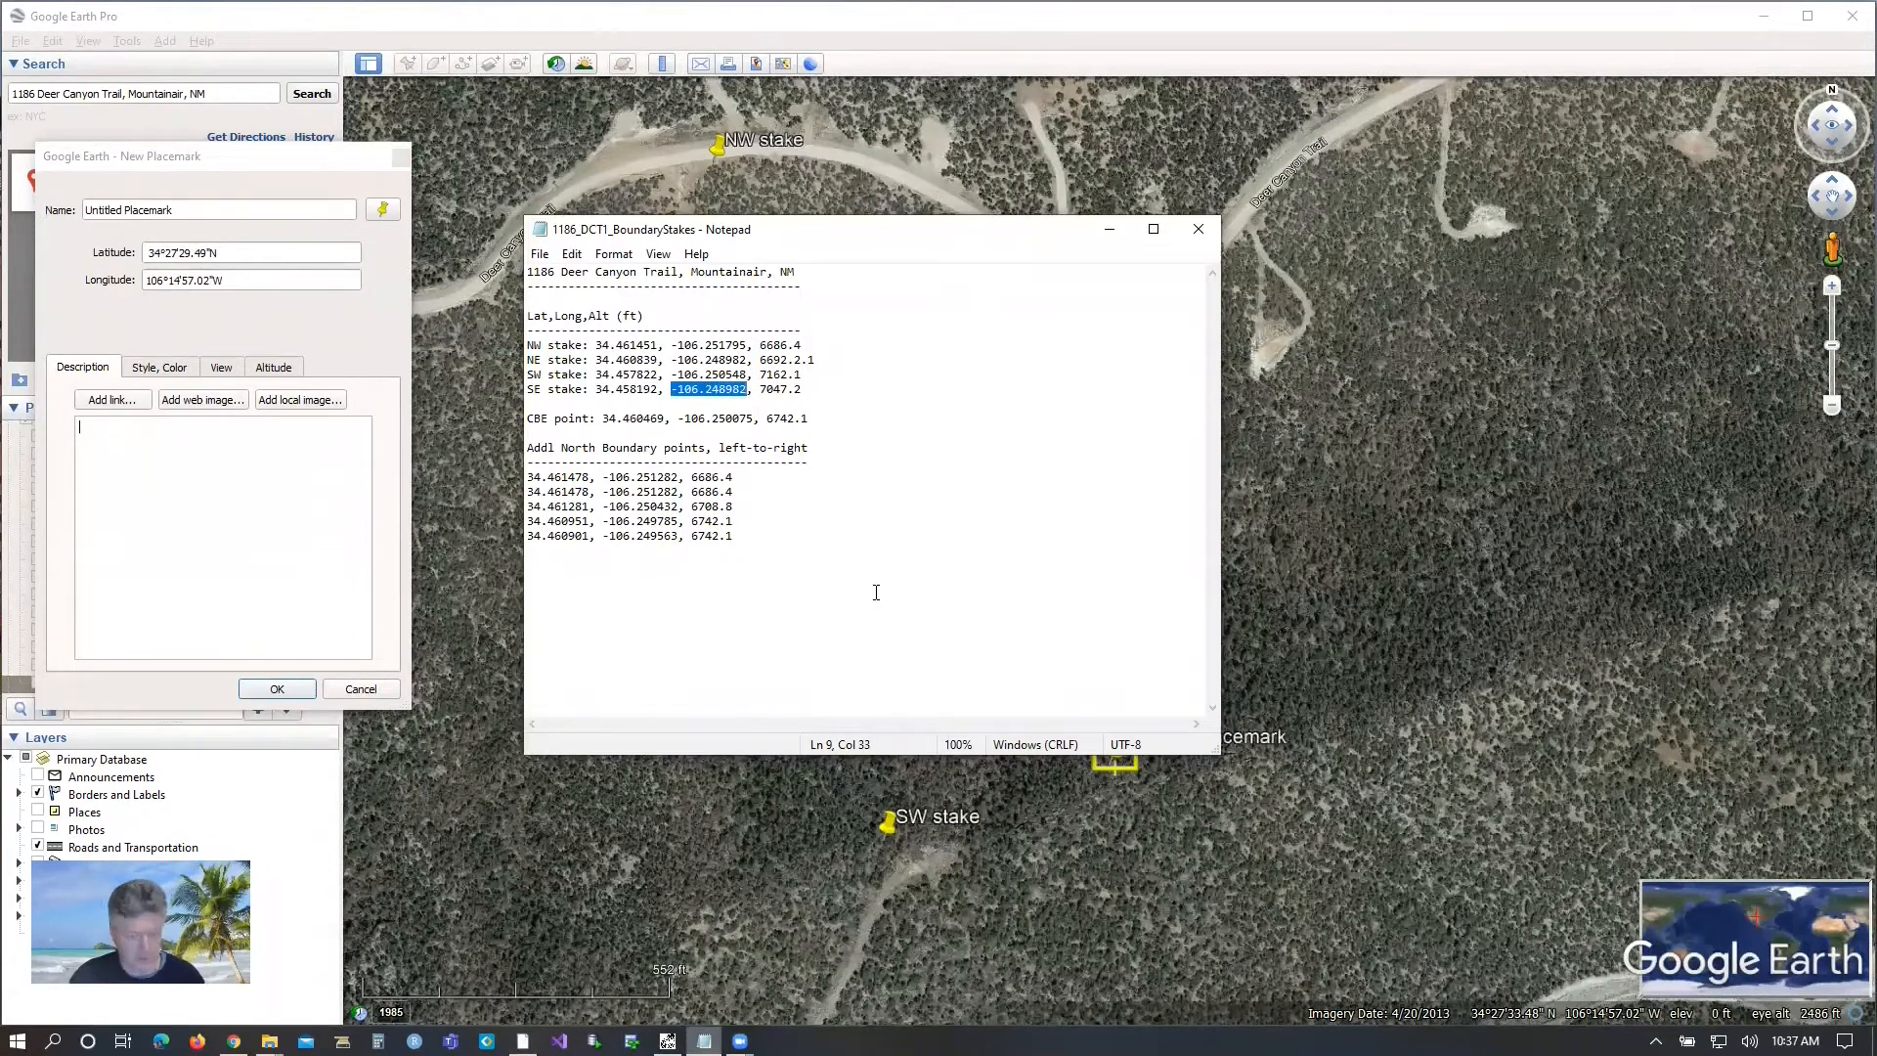
pyautogui.moveTo(245, 279); pyautogui.dragTo(108, 281)
pyautogui.hotkey('ctrl', 'v')
pyautogui.click(704, 1041)
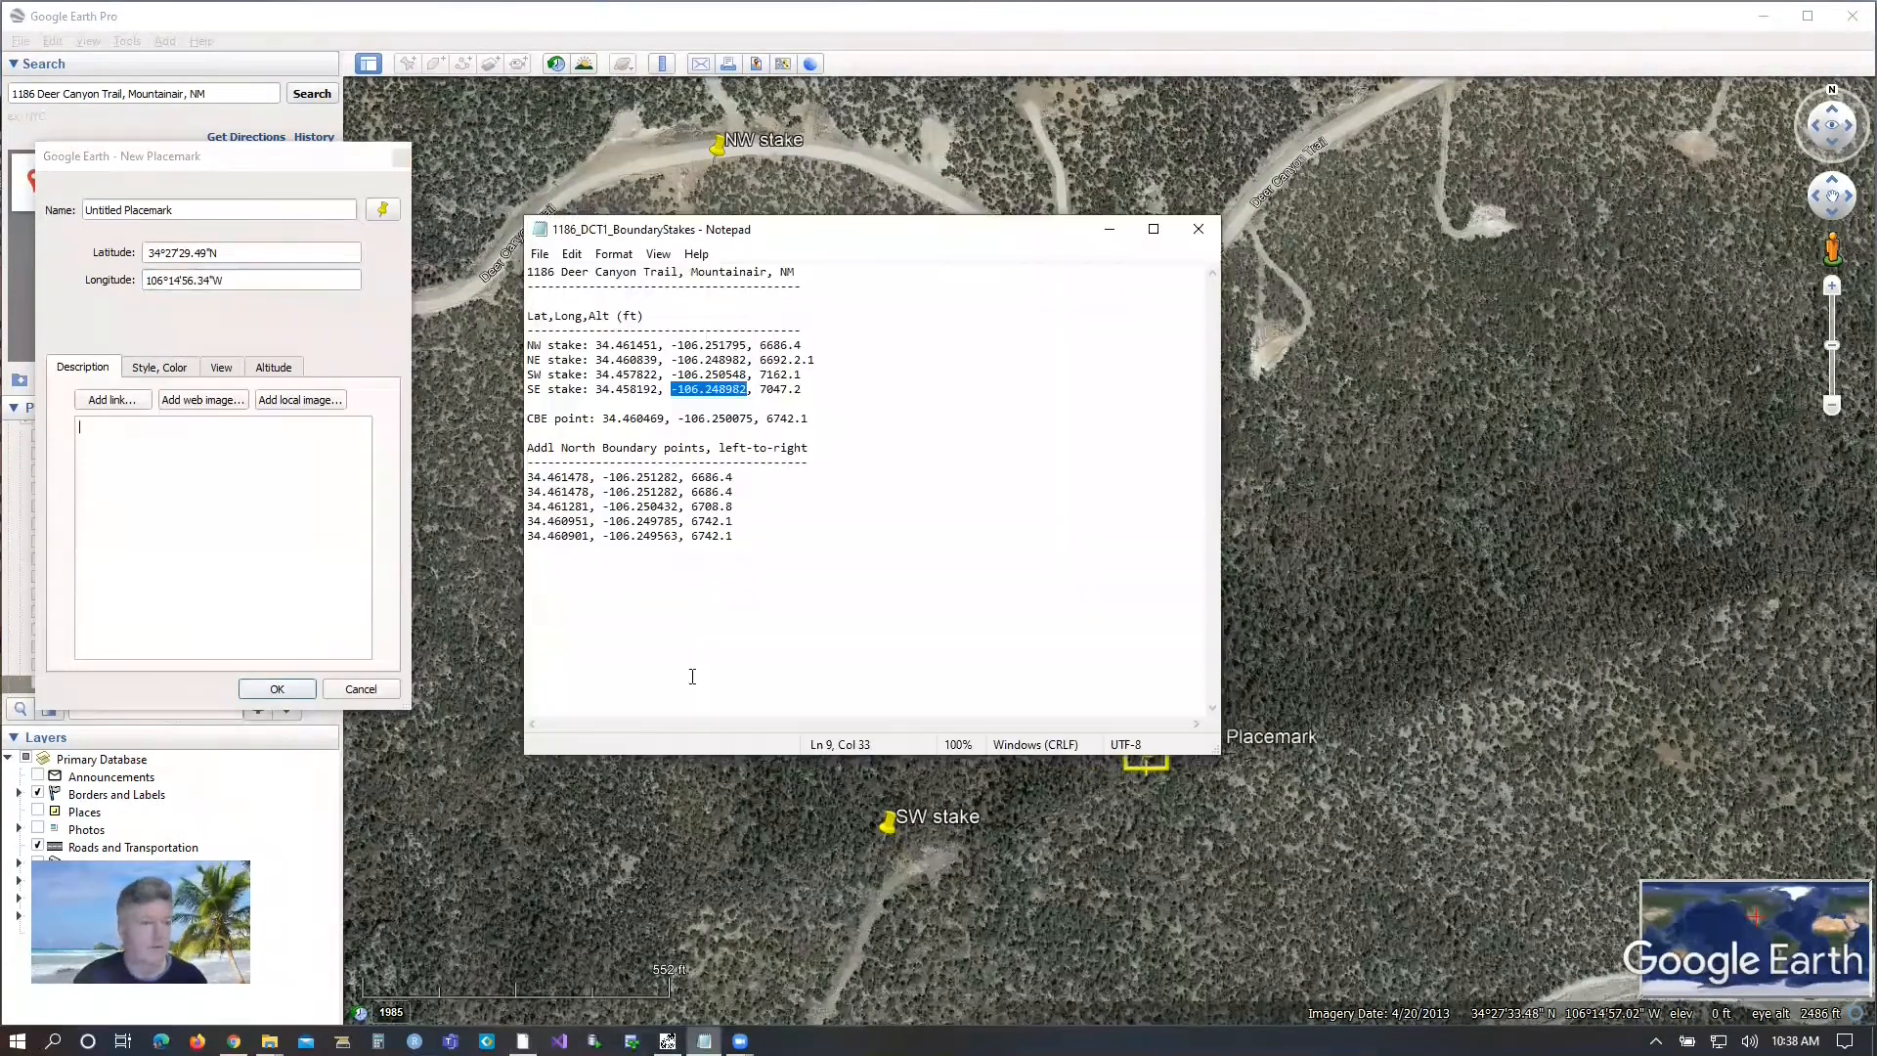
pyautogui.click(288, 688)
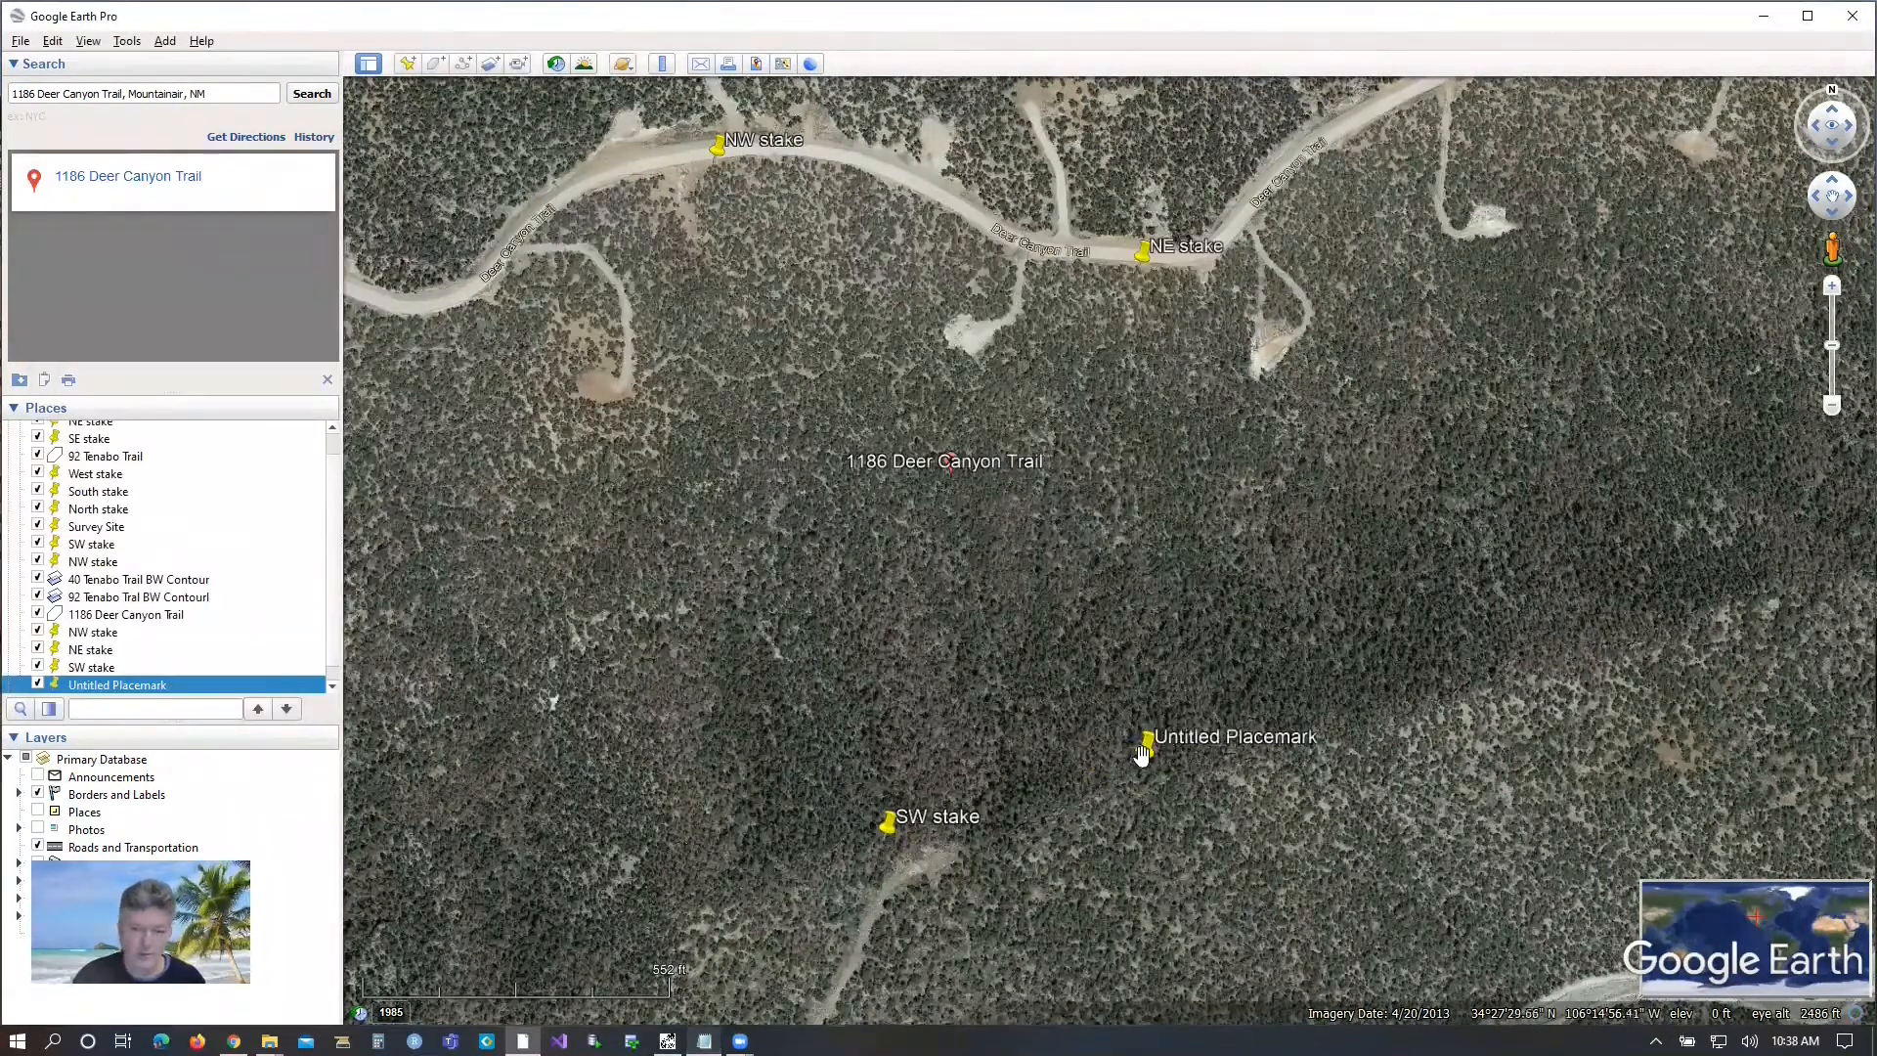
# Rename the untitled southeast placemark "SE stake" and re-enter its longitude as -106.248982 from the boundary stakes file.
pyautogui.rightClick(86, 689)
pyautogui.click(137, 904)
pyautogui.write('SE stake')
pyautogui.click(703, 1041)
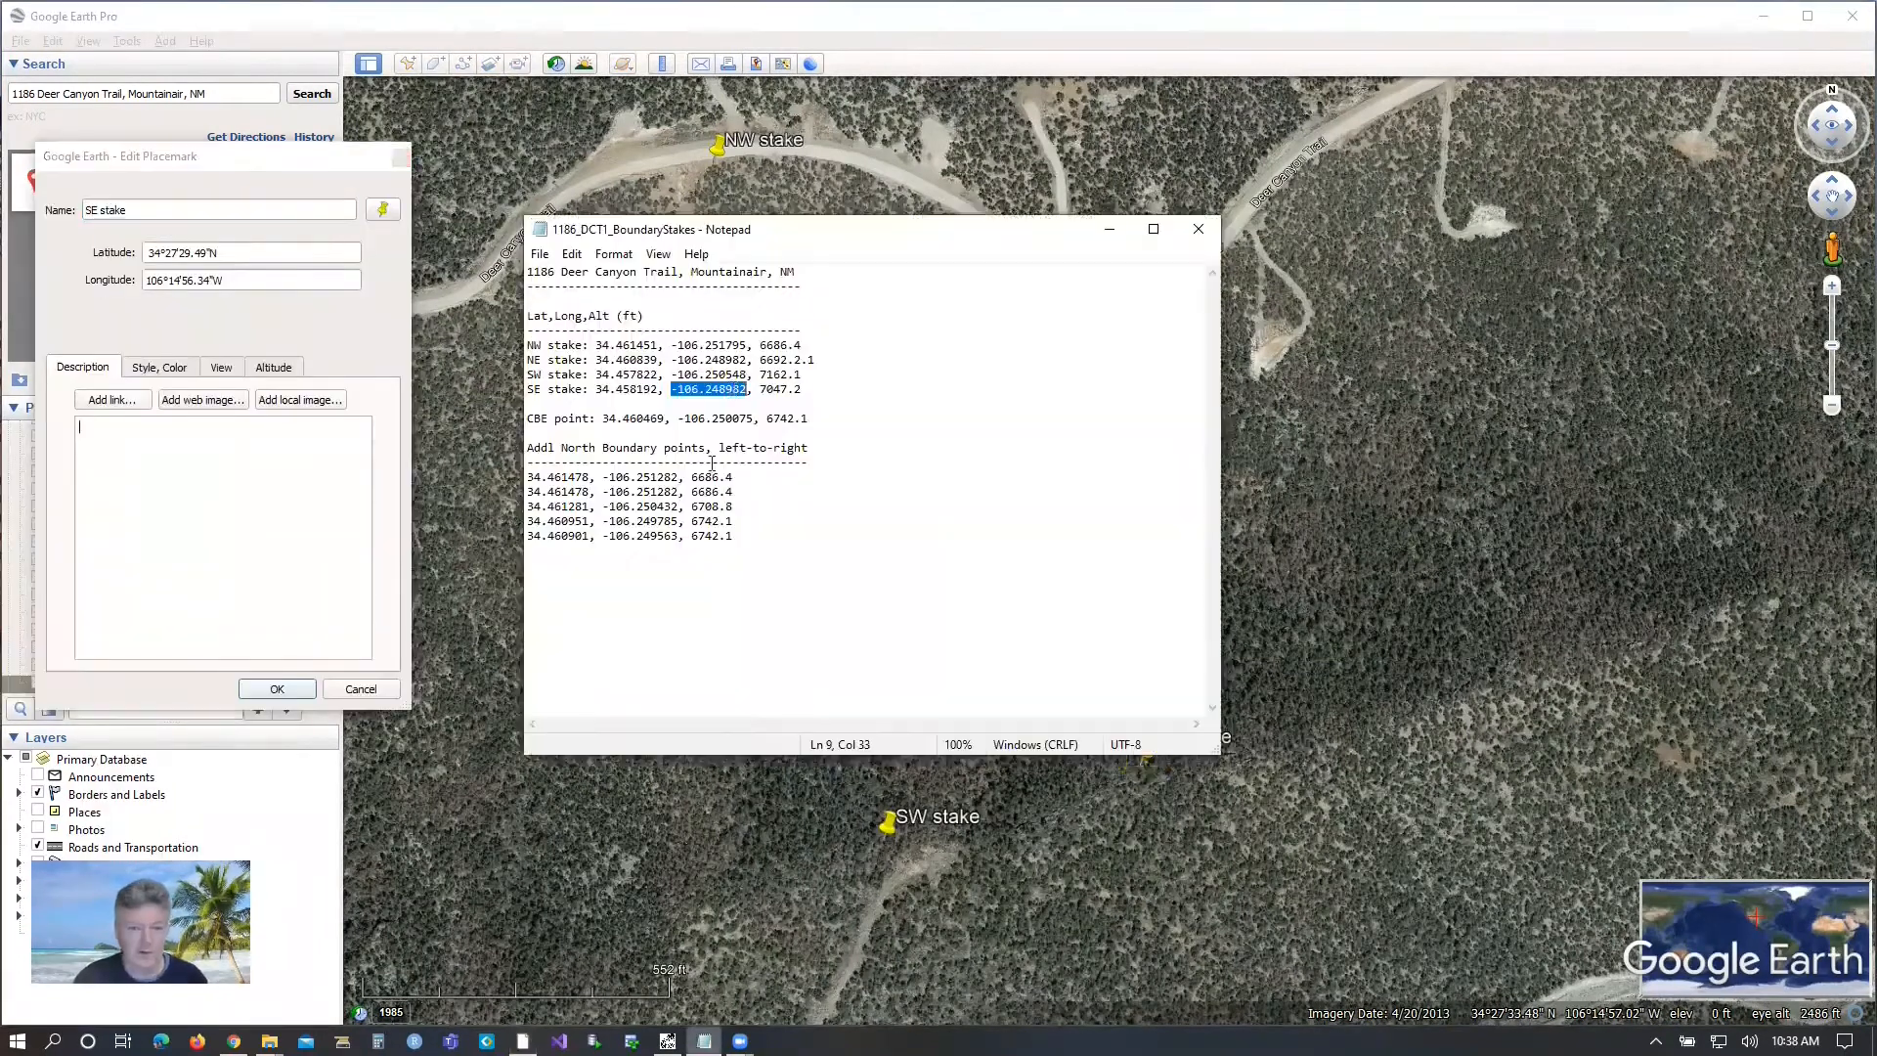
pyautogui.moveTo(672, 389); pyautogui.dragTo(747, 390)
pyautogui.hotkey('ctrl', 'c')
pyautogui.moveTo(240, 281); pyautogui.dragTo(130, 288)
pyautogui.hotkey('ctrl', 'v')
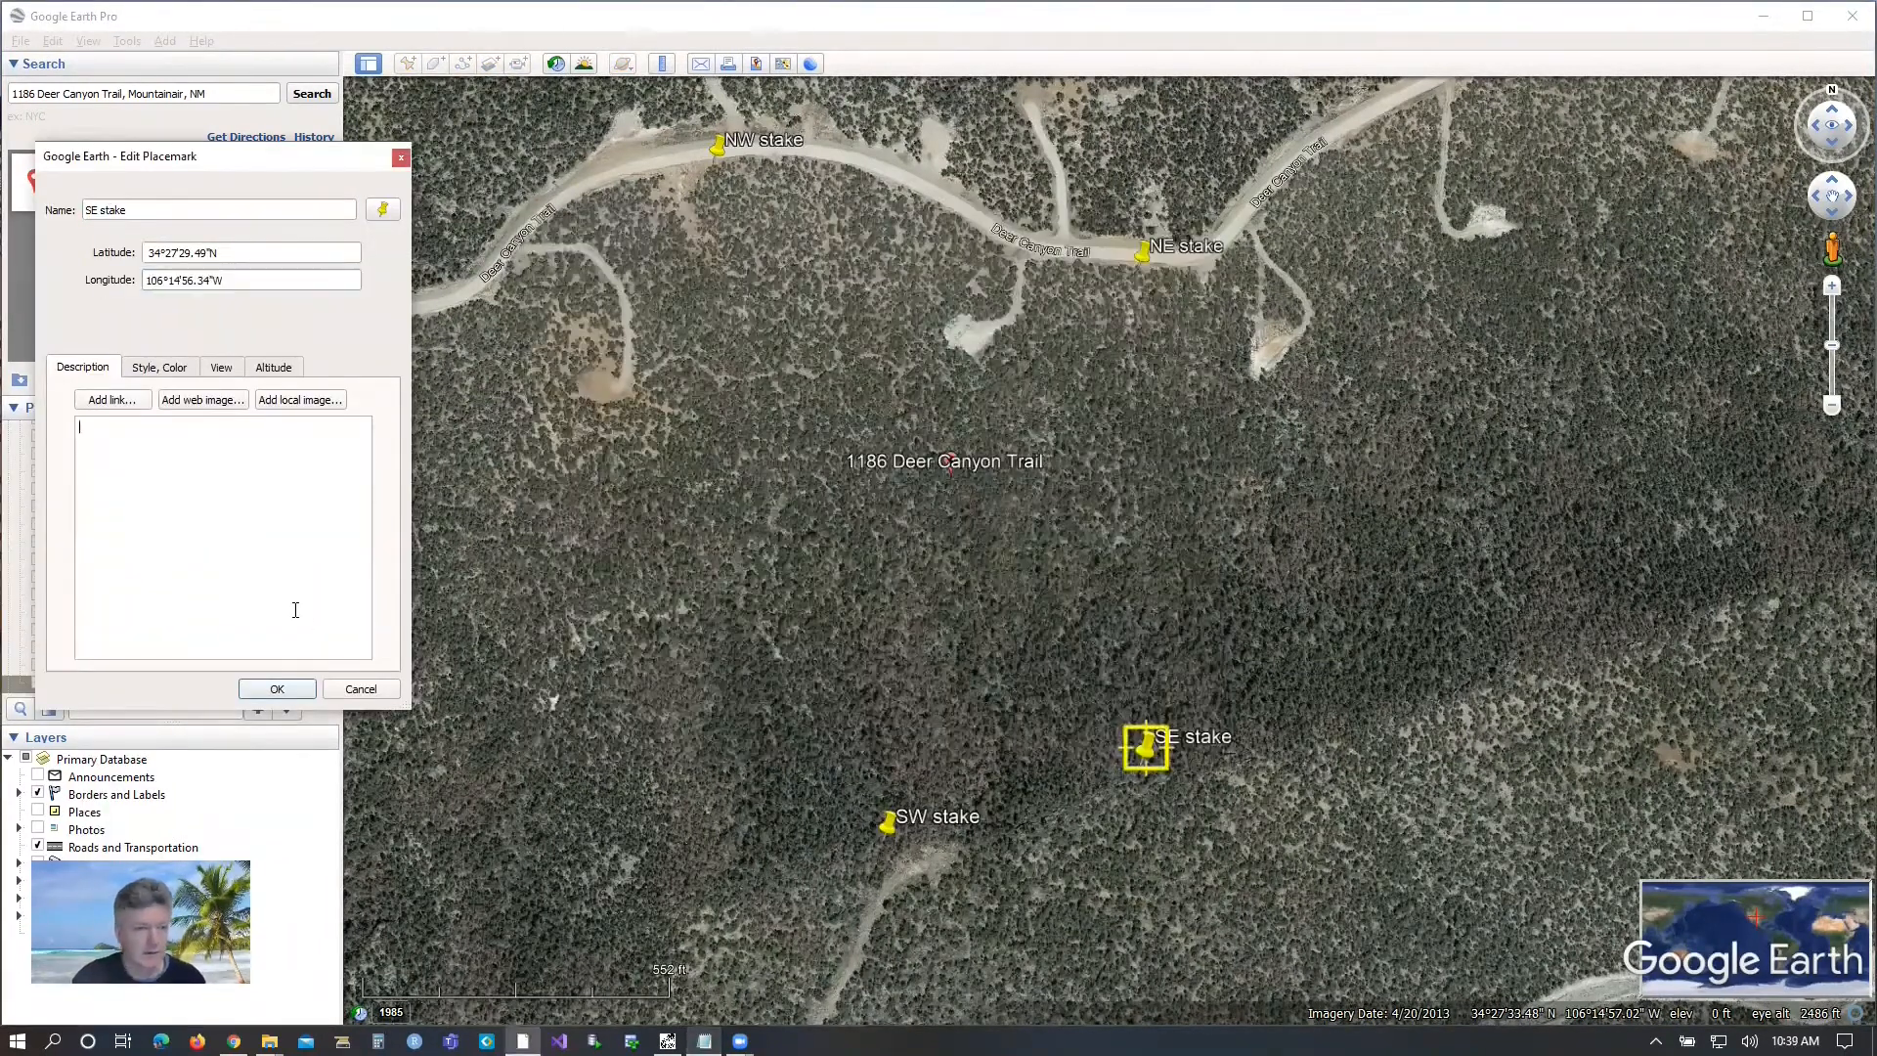
# Re-enter the SE stake's latitude as 34.458192 from the boundary stakes file and save the placemark.
pyautogui.click(704, 1041)
pyautogui.moveTo(657, 390); pyautogui.dragTo(595, 391)
pyautogui.hotkey('ctrl', 'c')
pyautogui.moveTo(235, 253); pyautogui.dragTo(137, 256)
pyautogui.hotkey('ctrl', 'v')
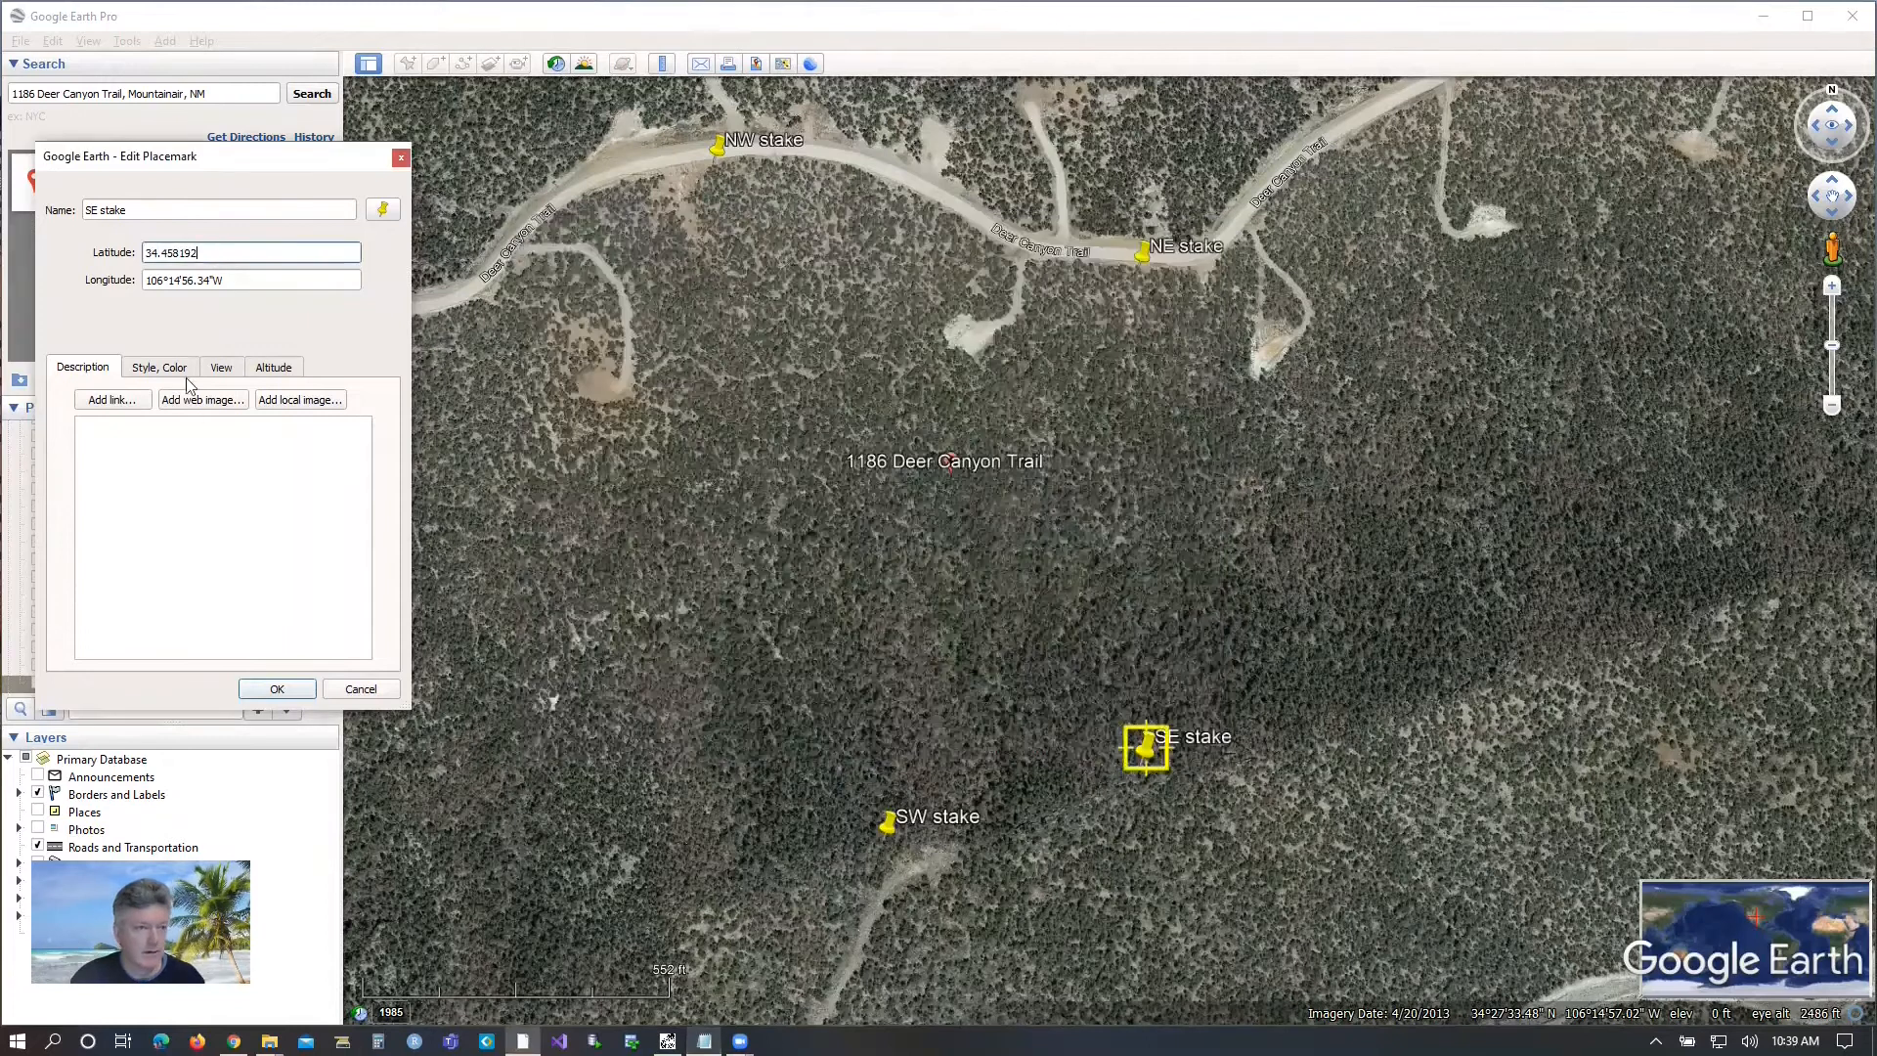
pyautogui.click(205, 528)
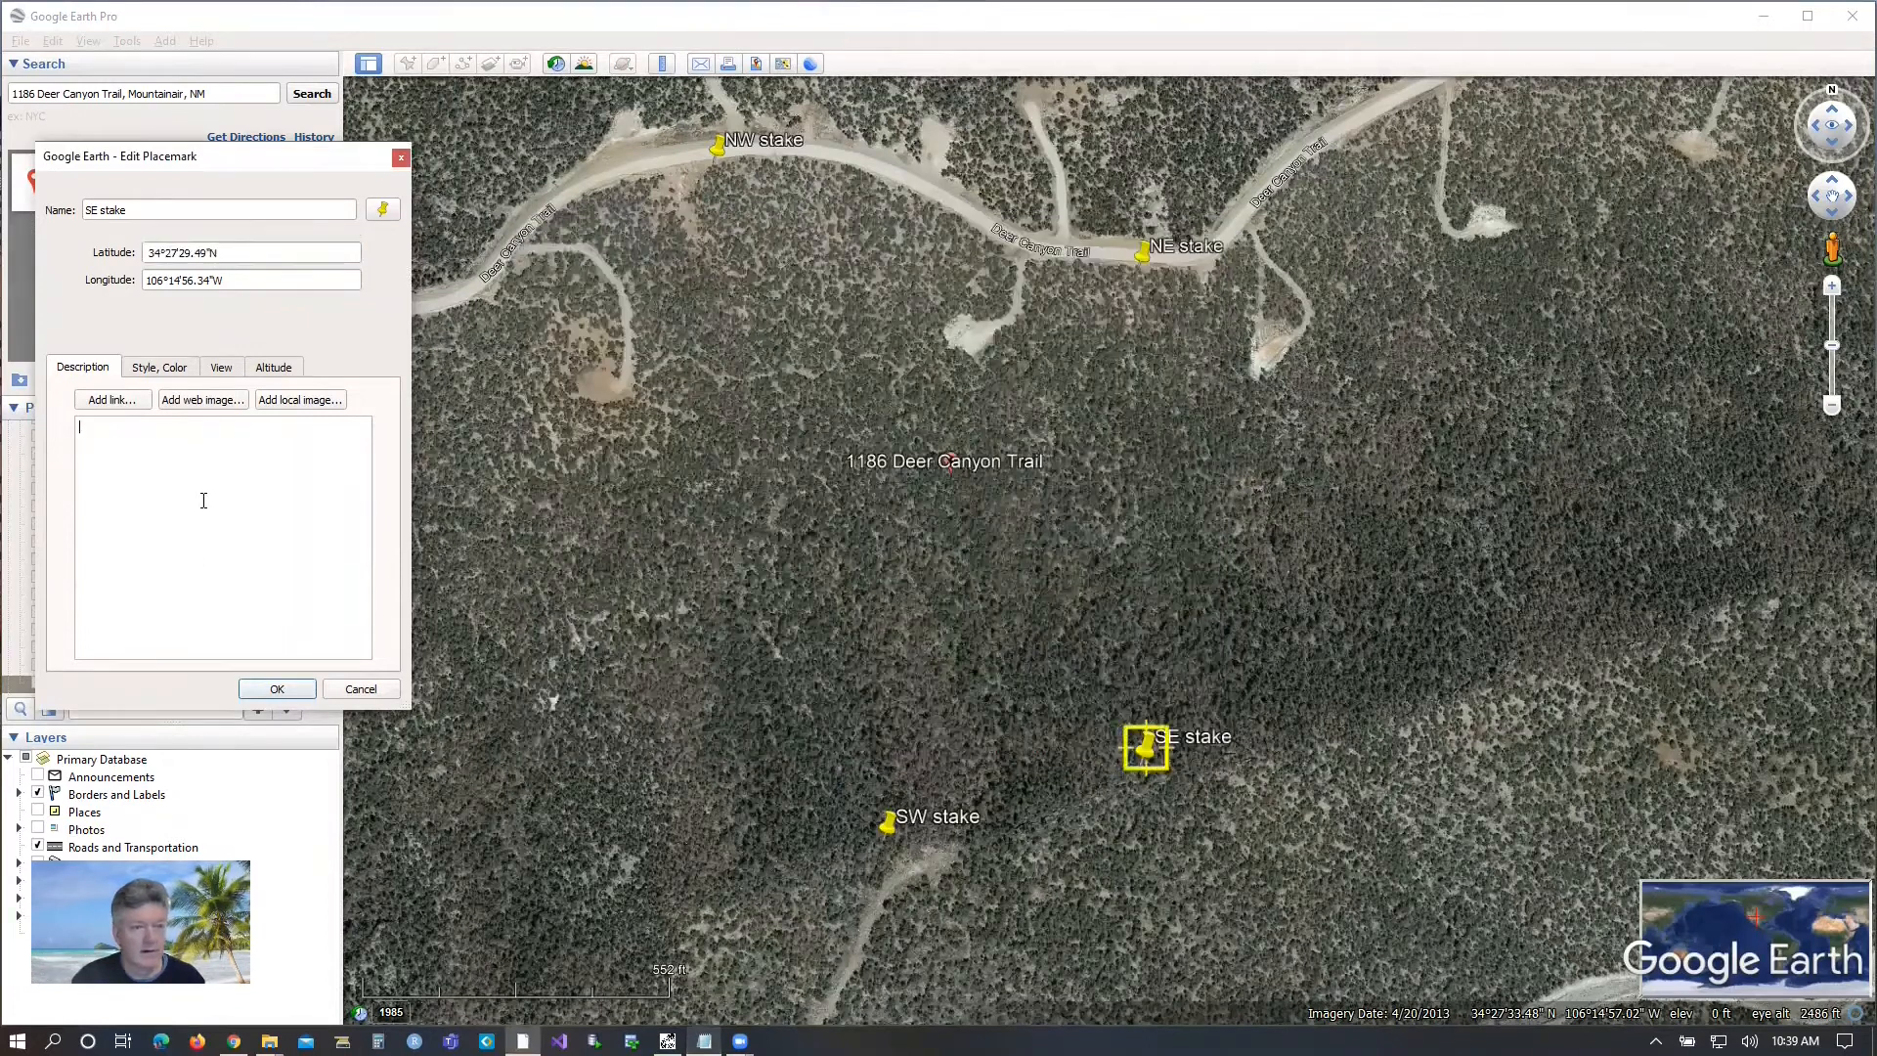
pyautogui.click(277, 690)
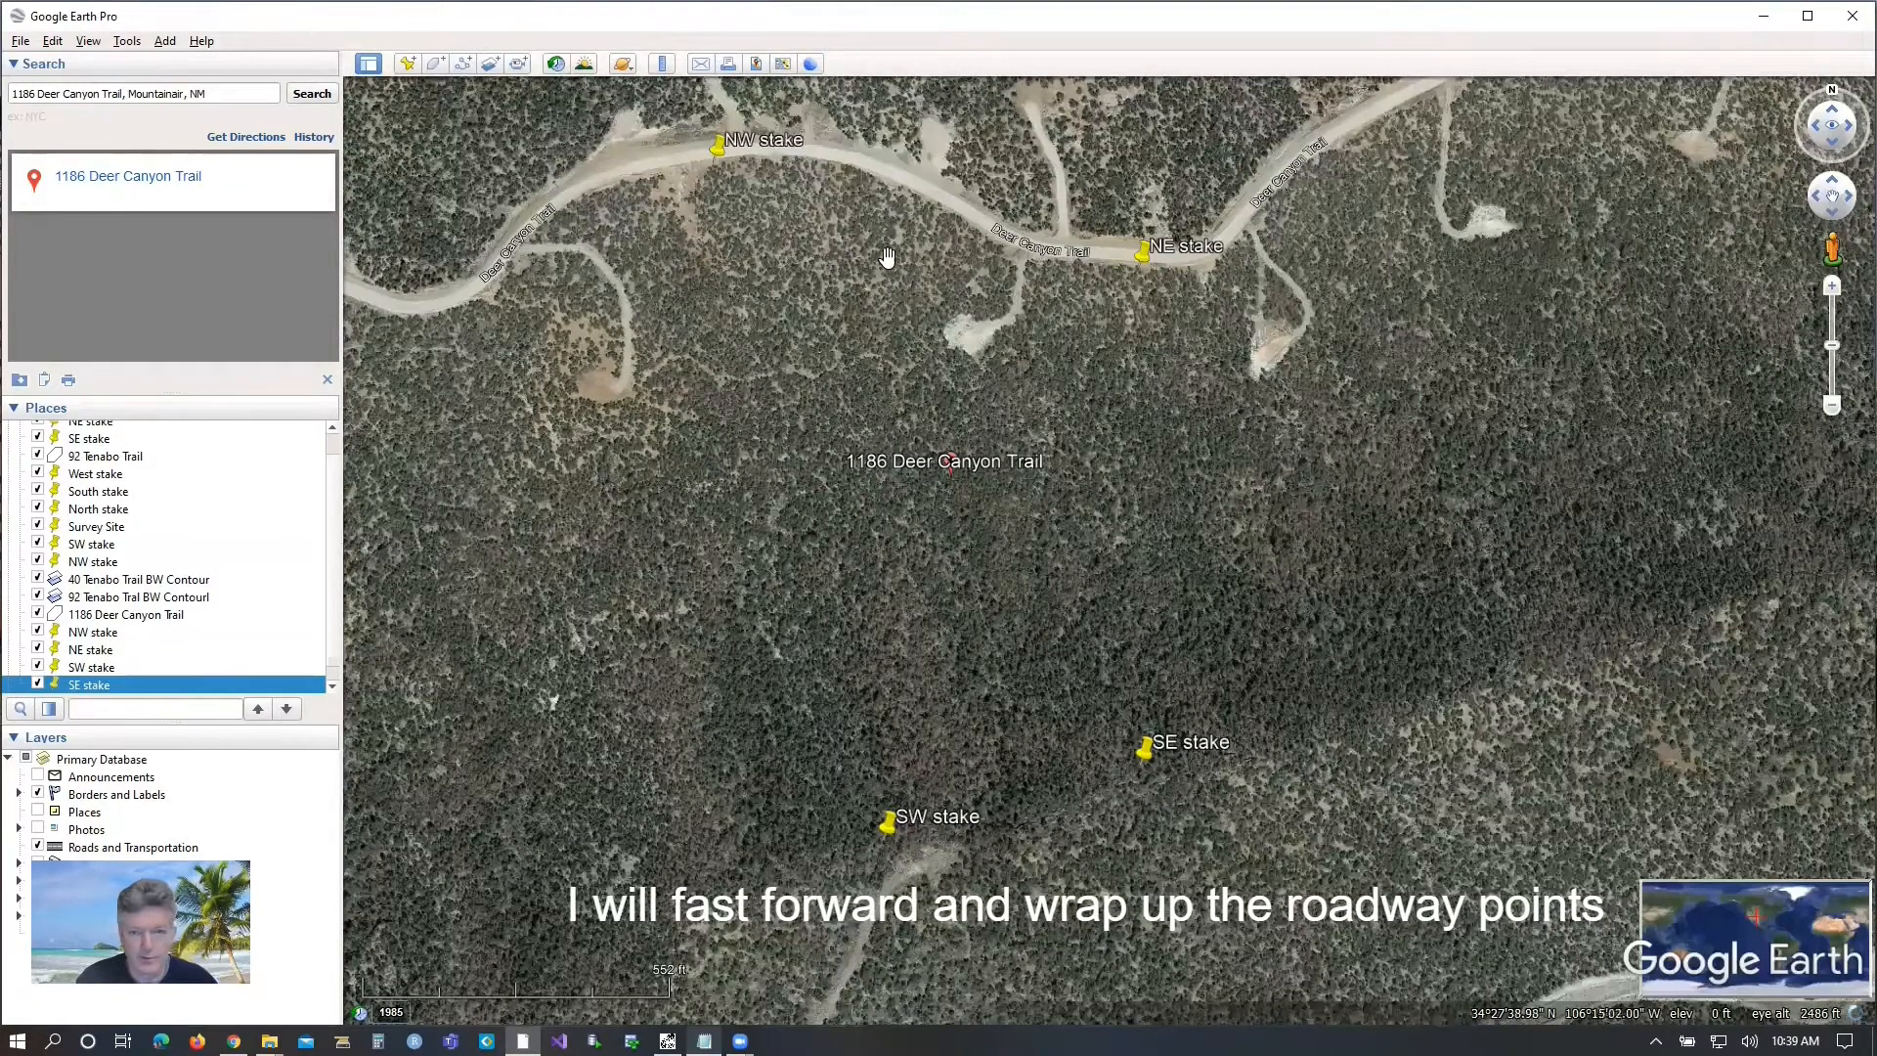
# Examine the roadway between the NW stake and the NE stake up close.
pyautogui.scroll(2, 899, 209)
pyautogui.scroll(1, 898, 209)
pyautogui.moveTo(909, 242); pyautogui.dragTo(887, 328)
pyautogui.scroll(2, 891, 323)
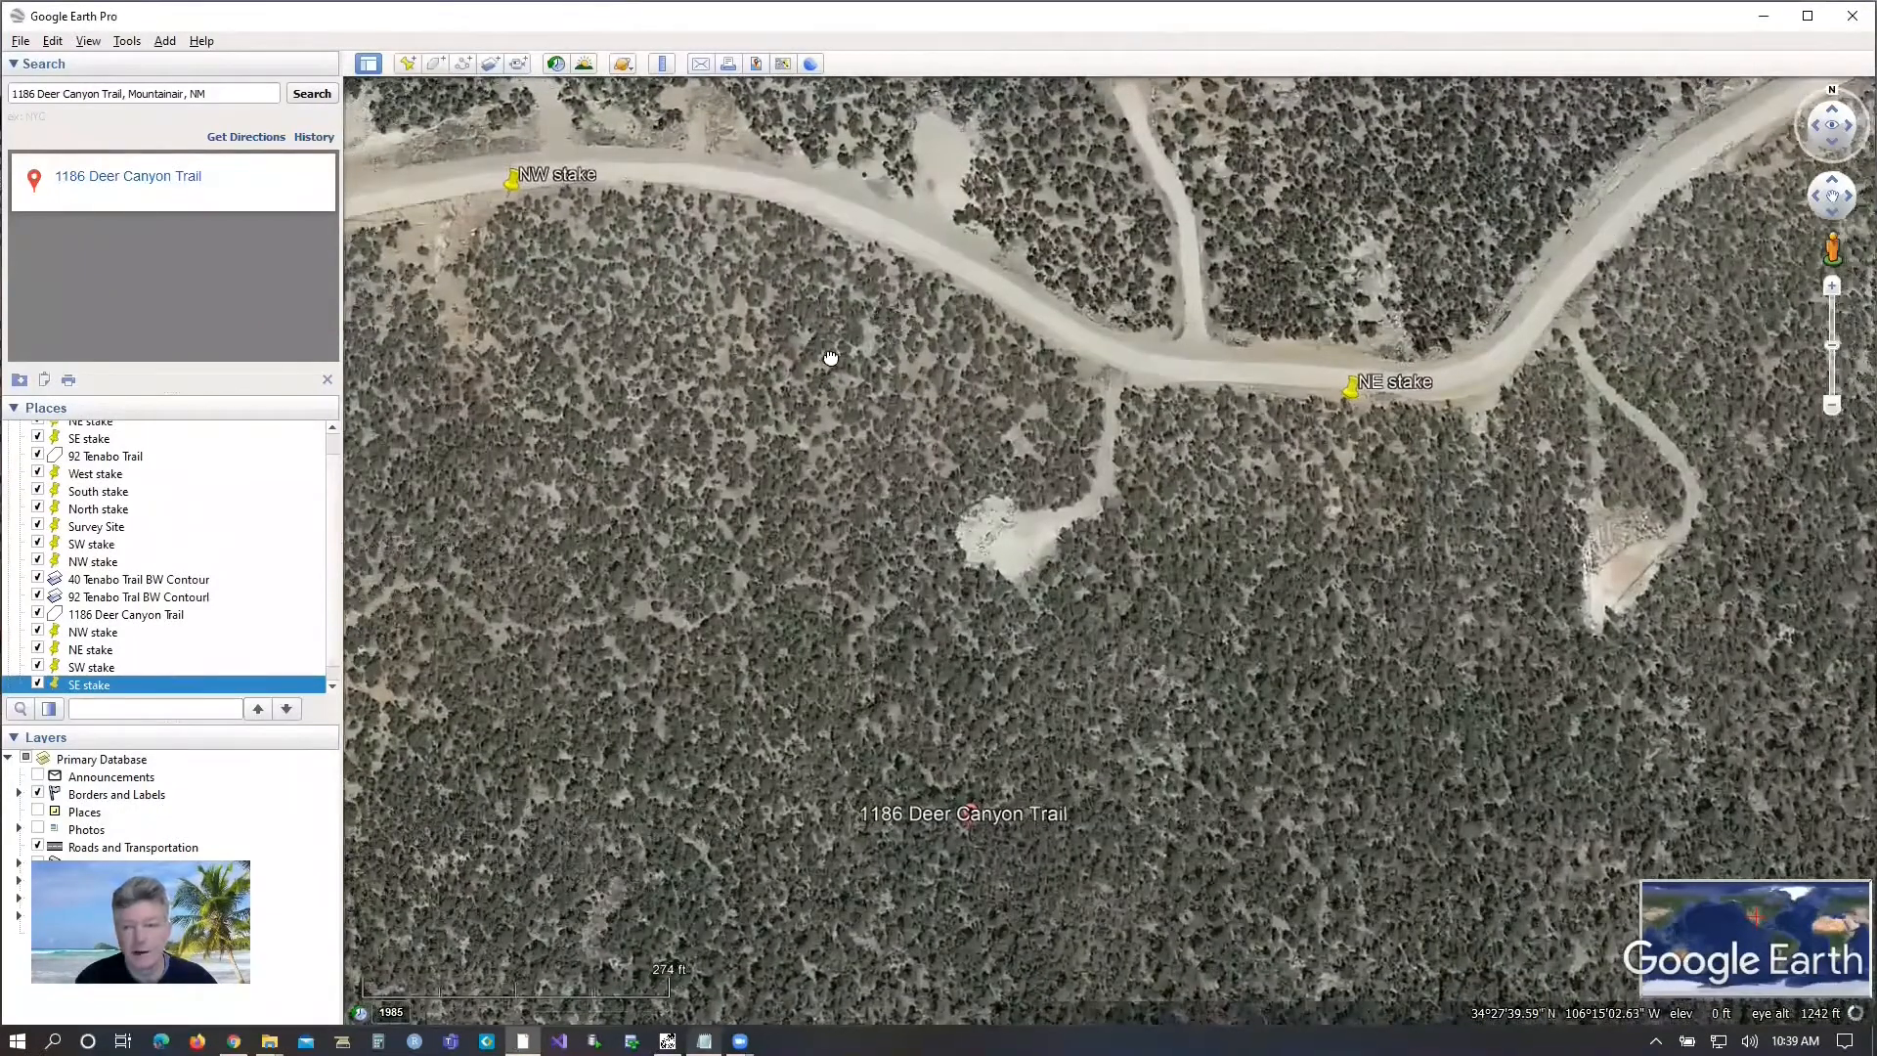
pyautogui.moveTo(830, 358); pyautogui.dragTo(871, 364)
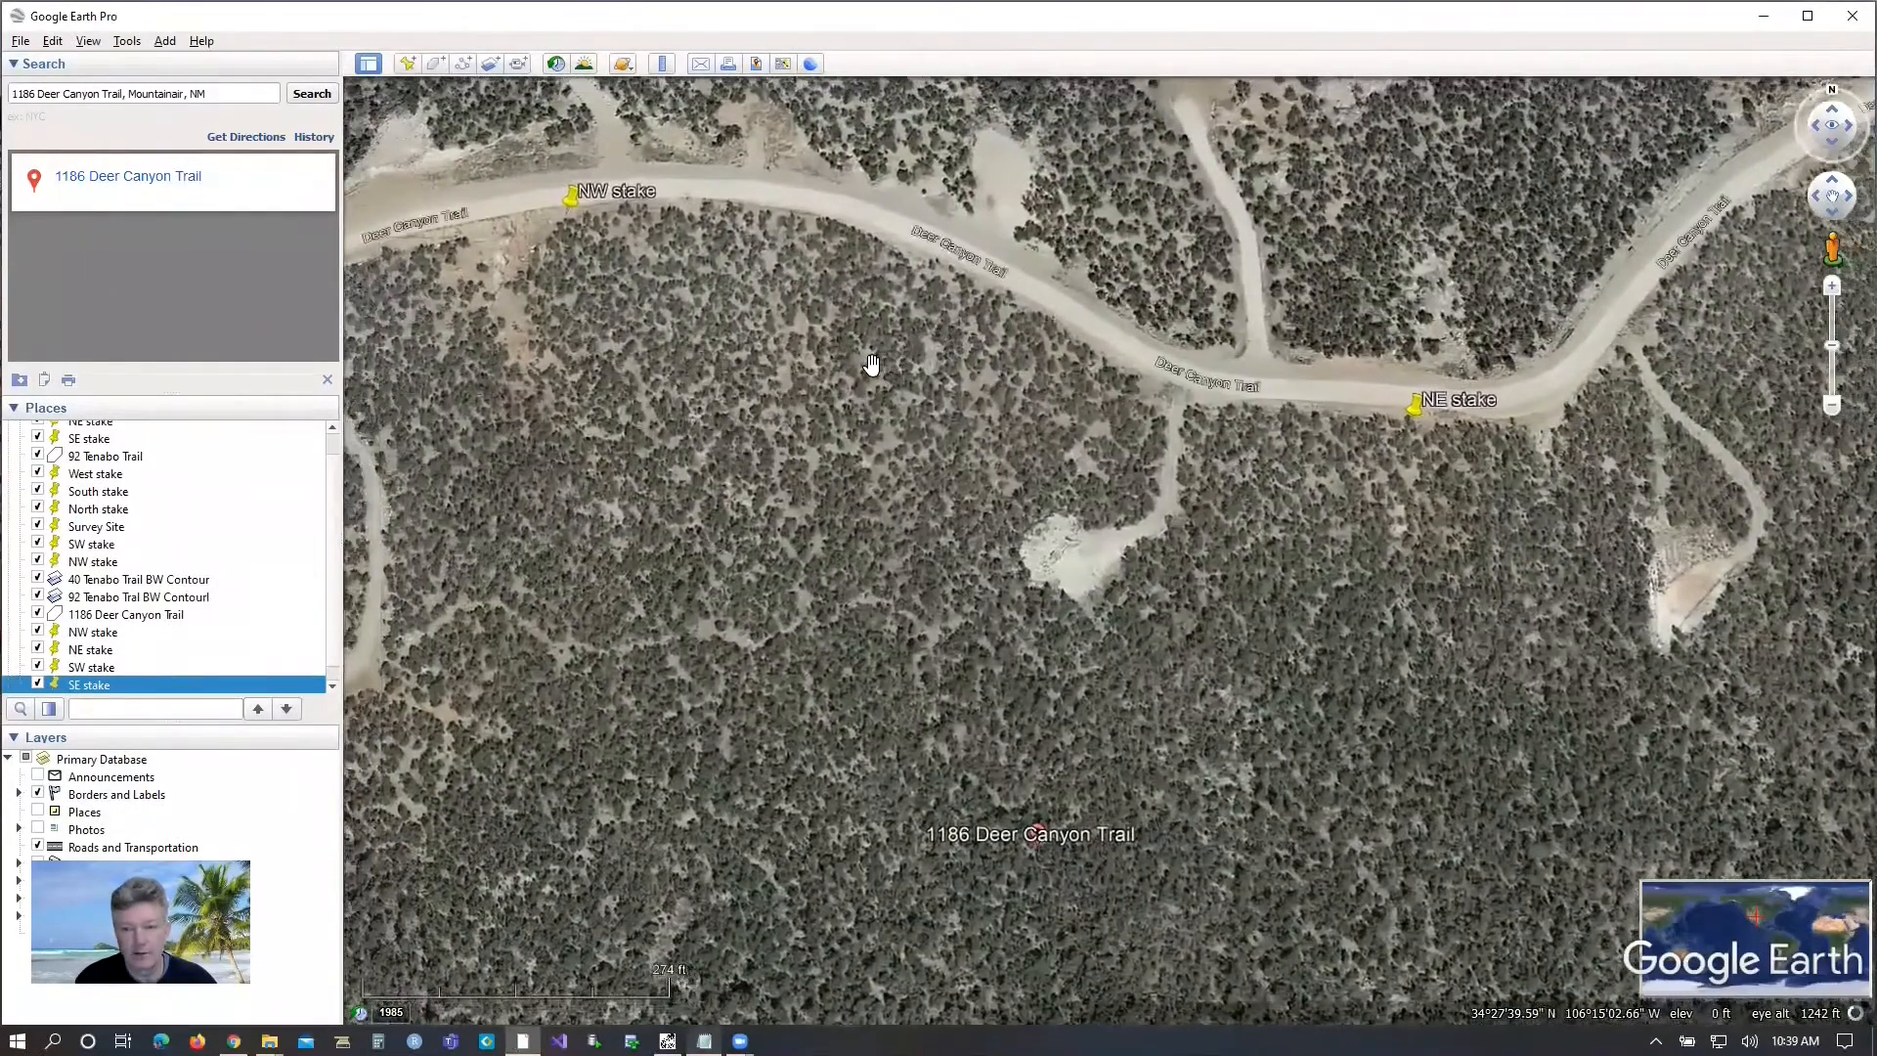
pyautogui.scroll(1, 871, 364)
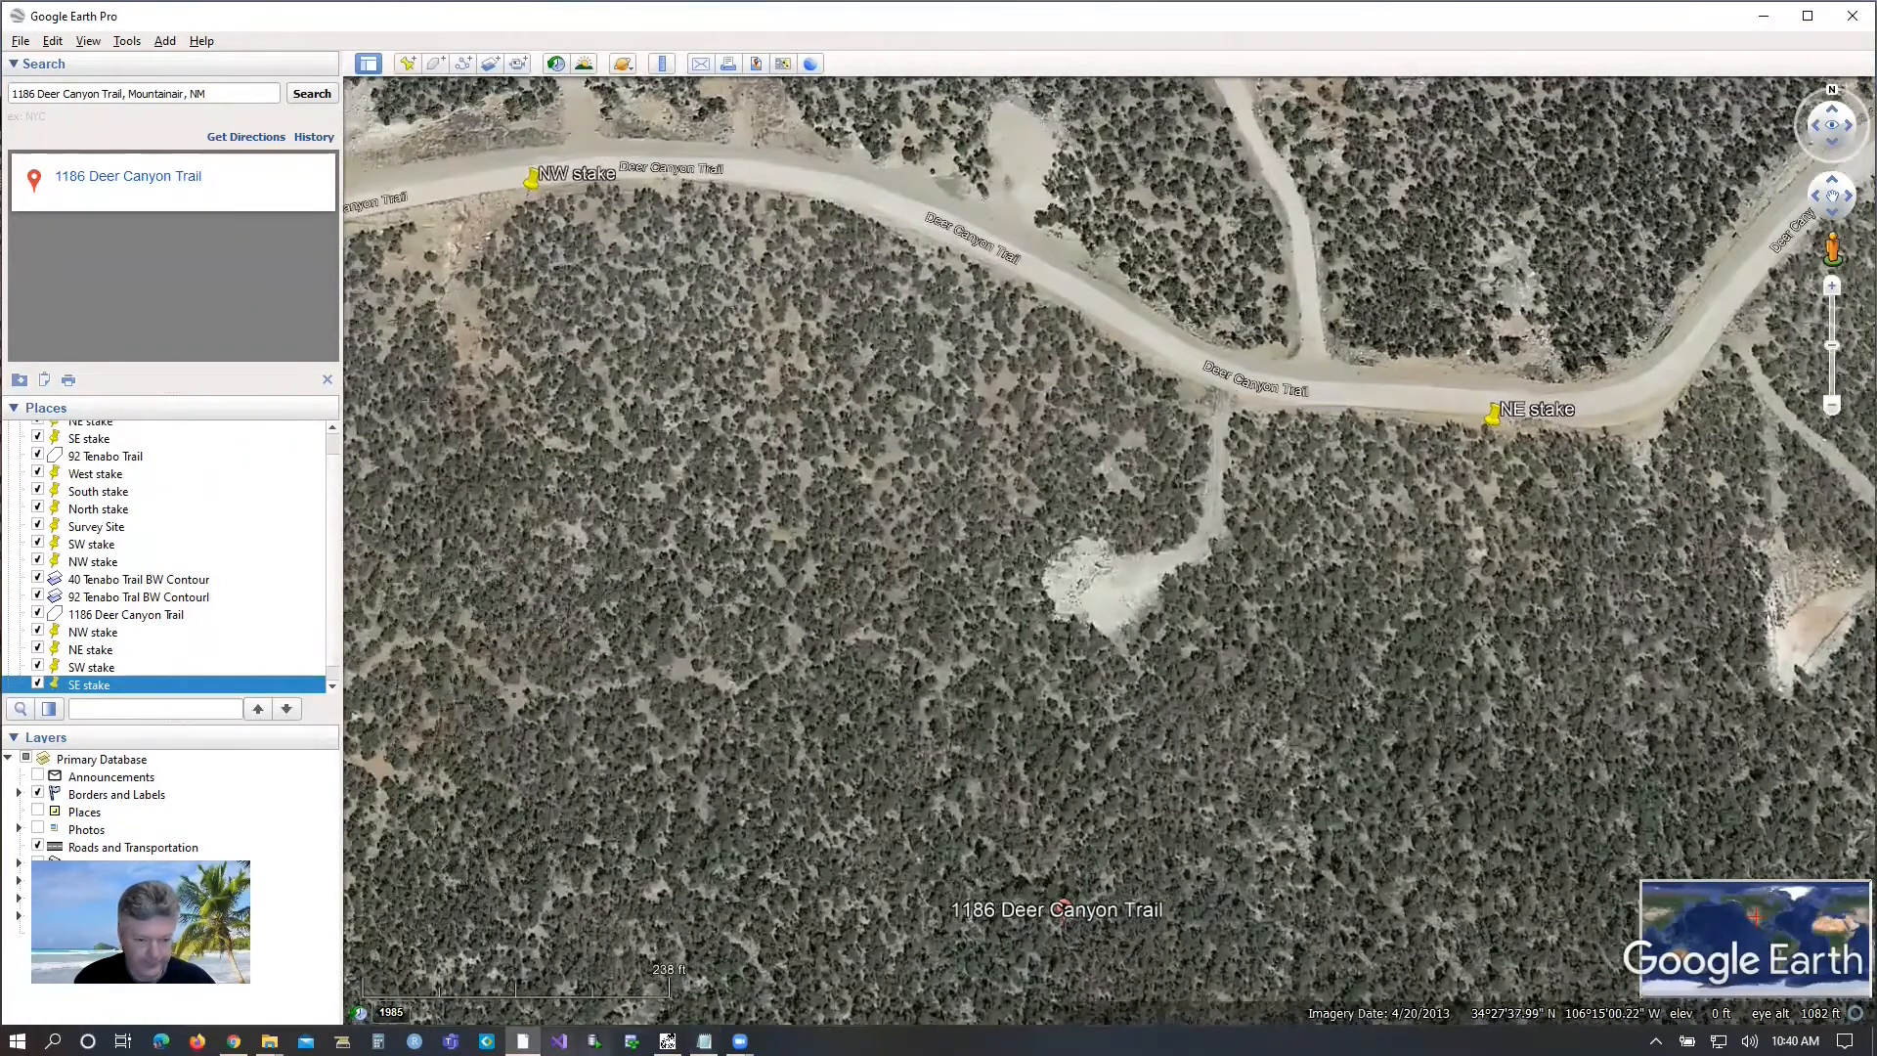
pyautogui.click(524, 1041)
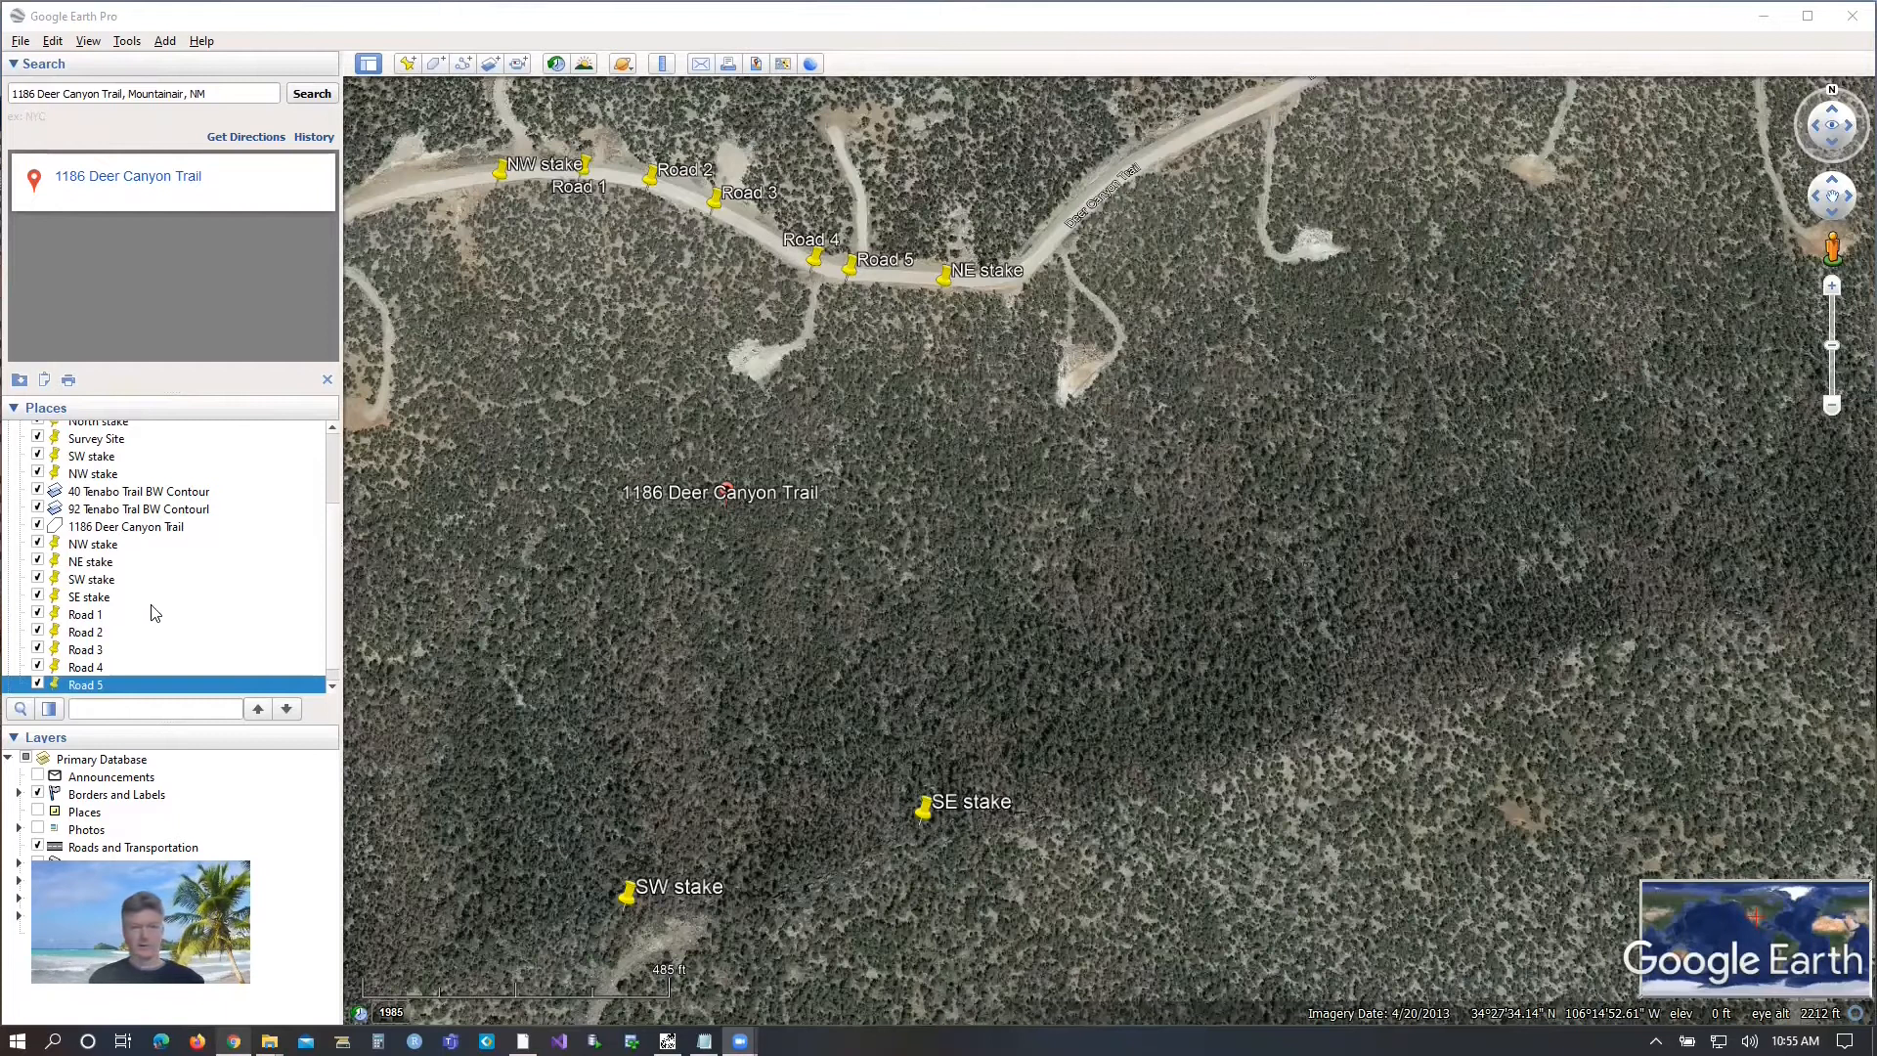
# Save all the placemarks with the Save My Places option.
pyautogui.click(19, 43)
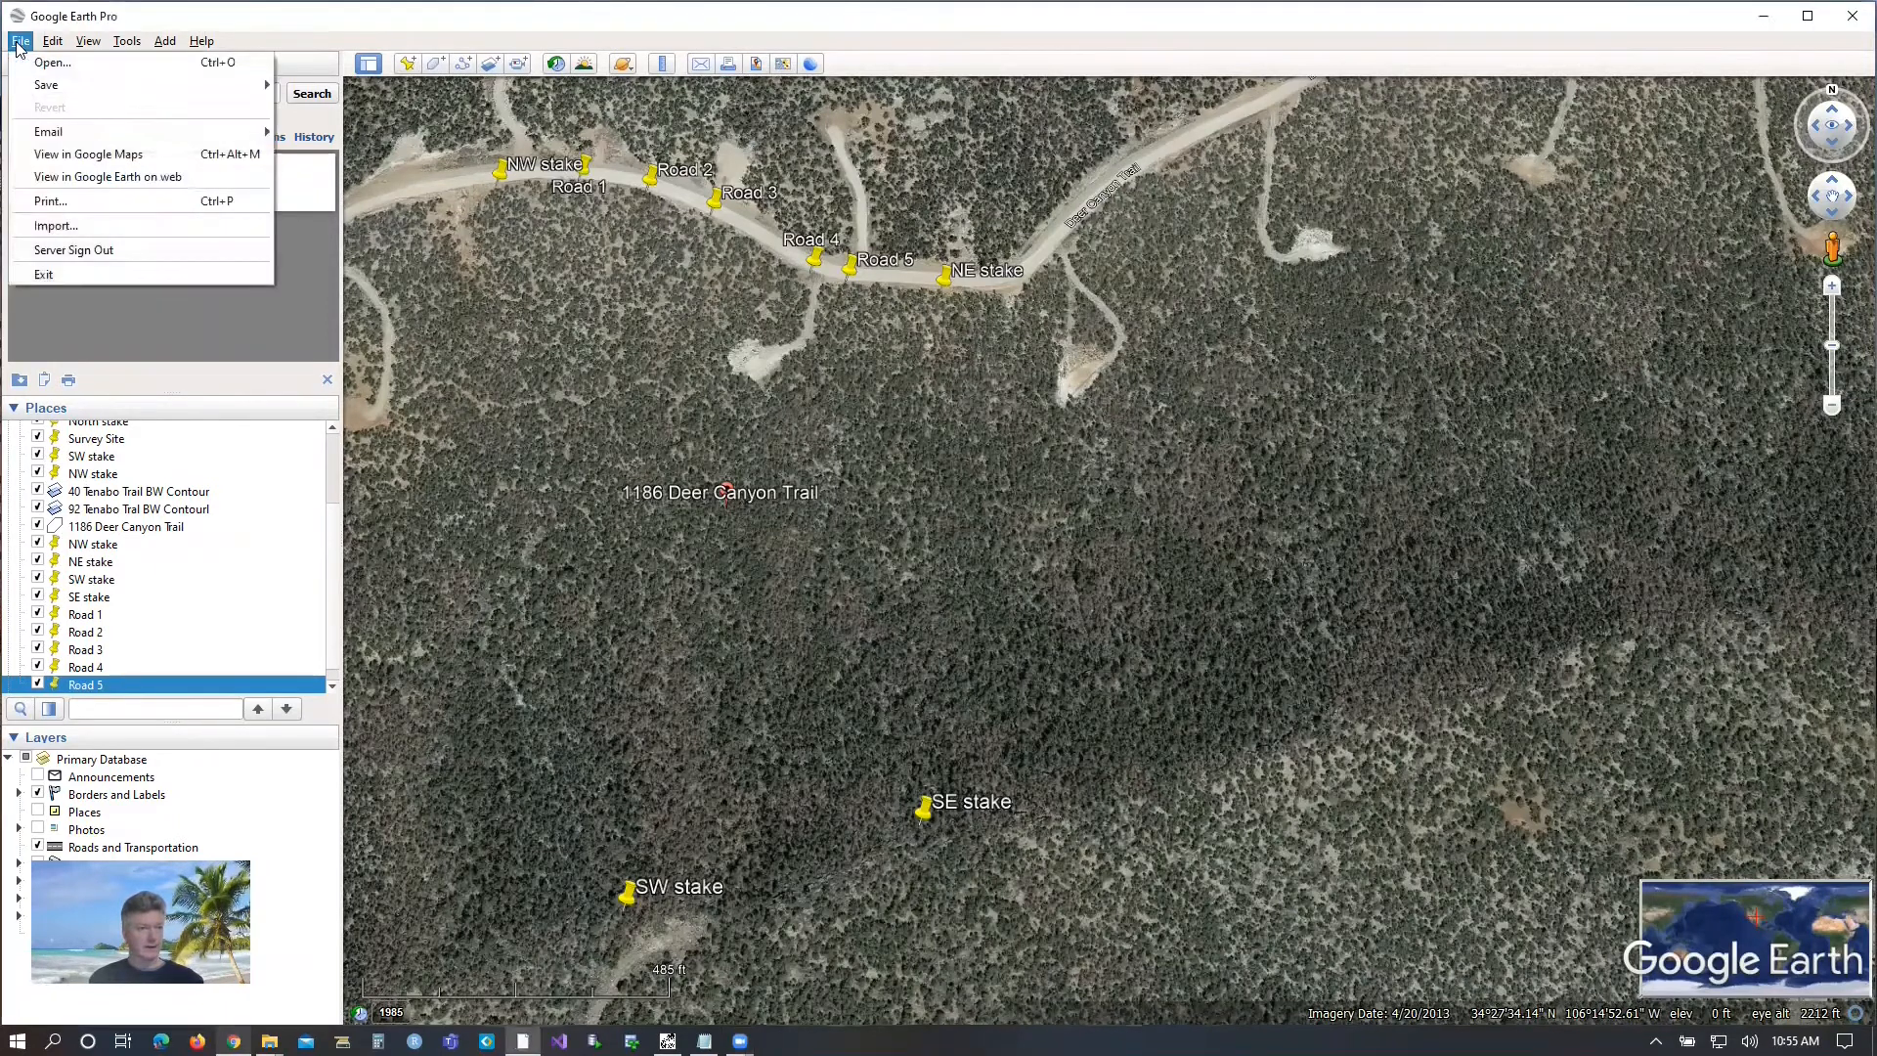
pyautogui.moveTo(63, 88)
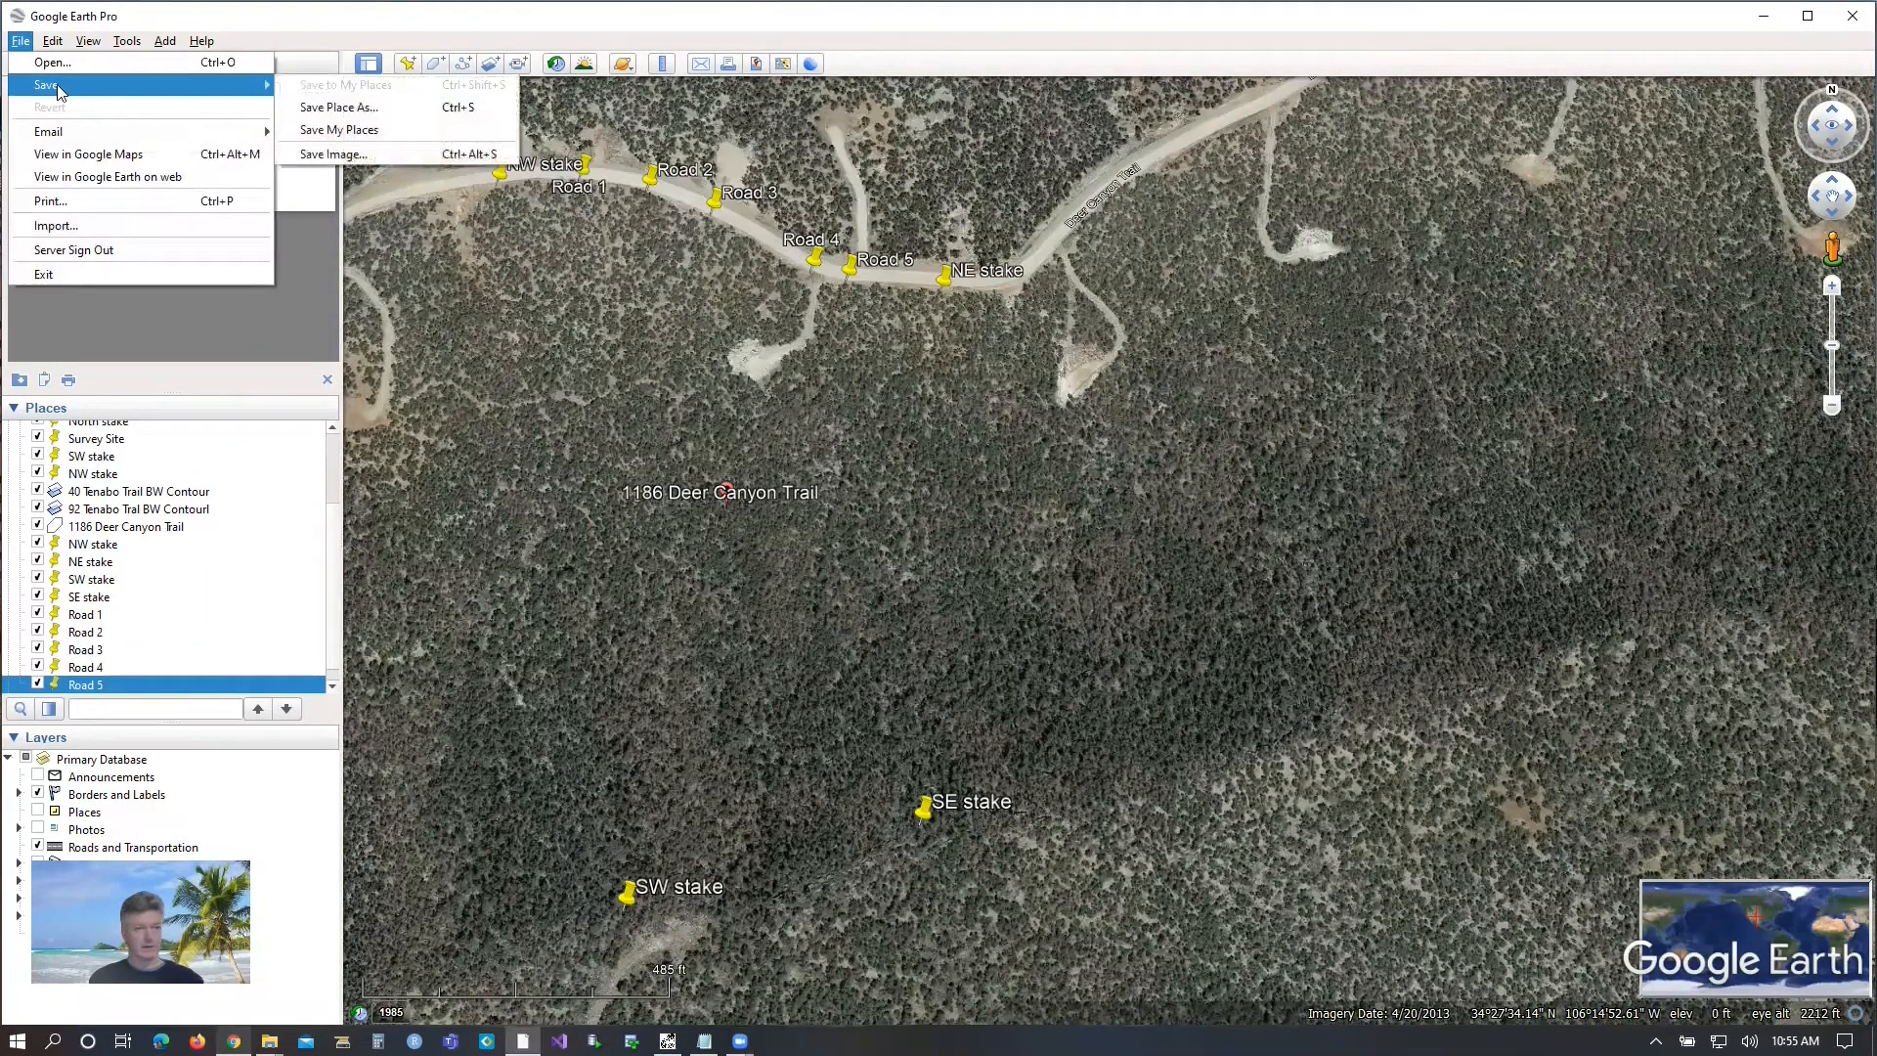
pyautogui.click(327, 135)
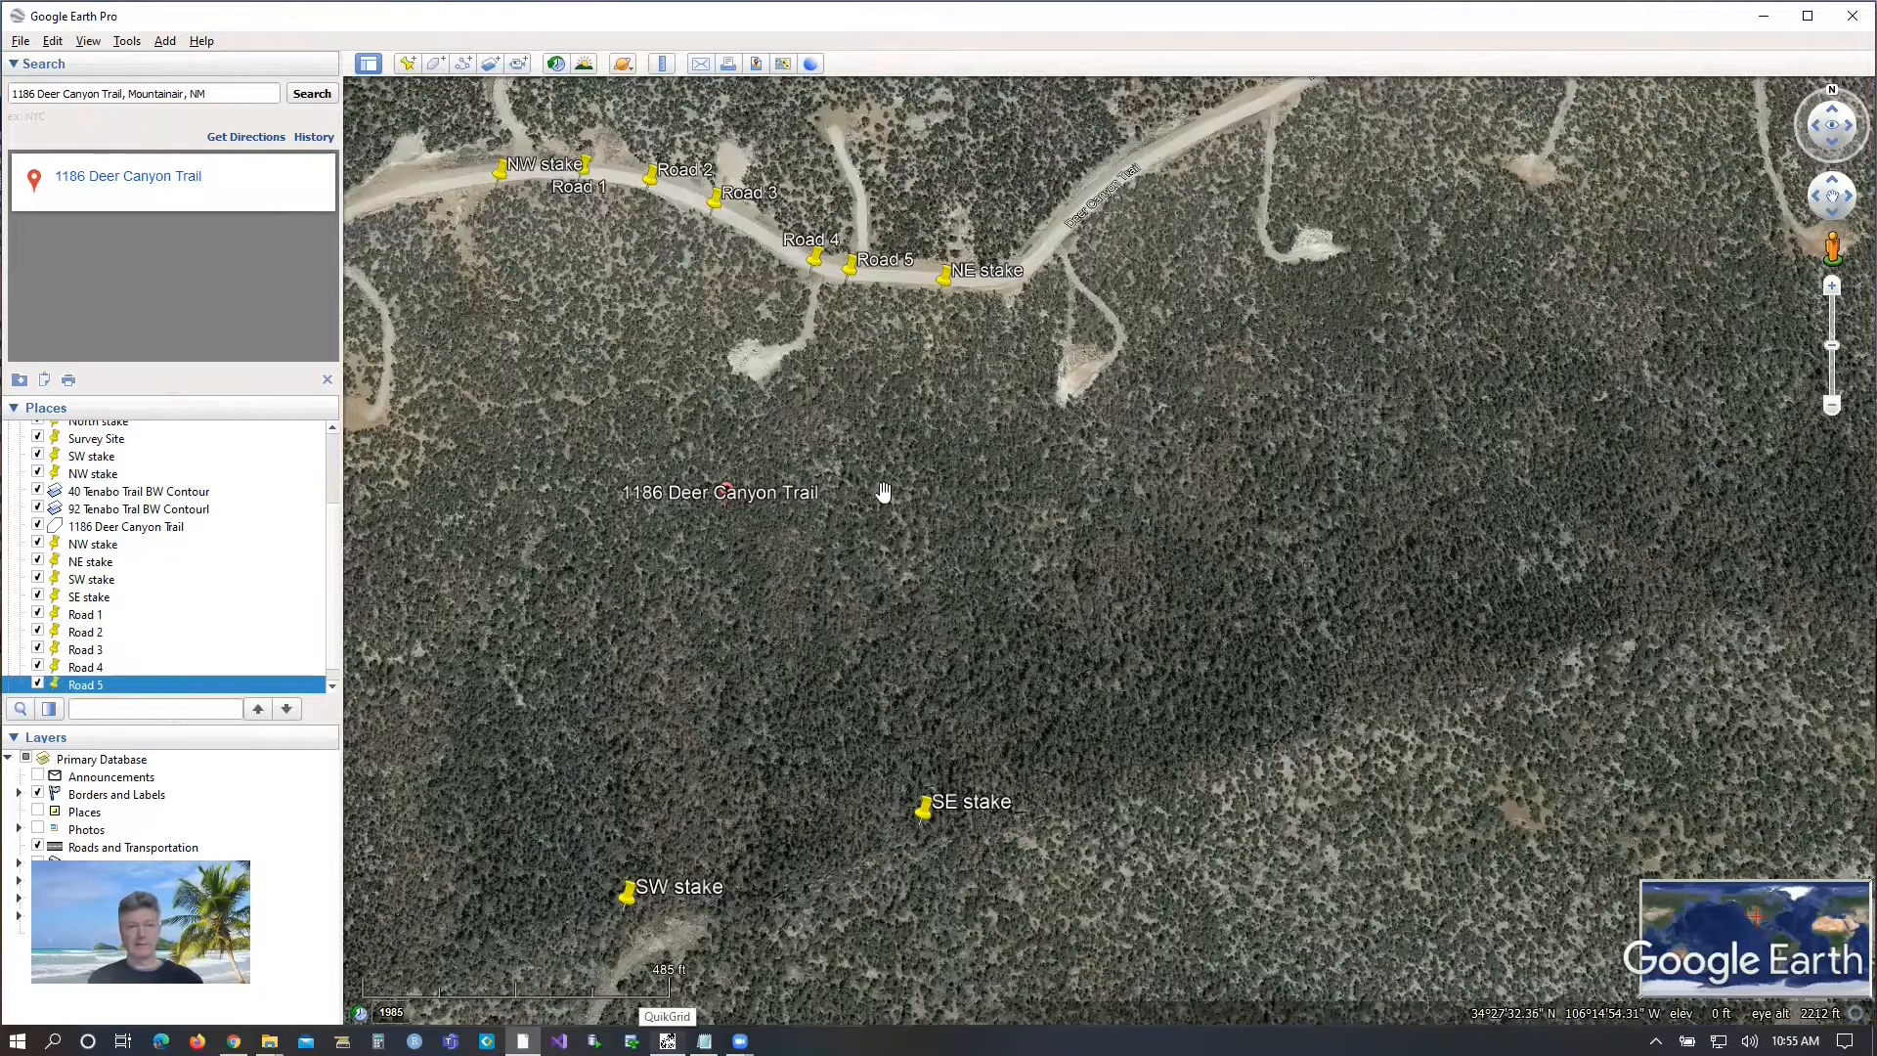
# Create a polygon named with the property's street address plus "Polygon" and trace its corners at the NW, SW, SE and NE stakes.
pyautogui.click(435, 65)
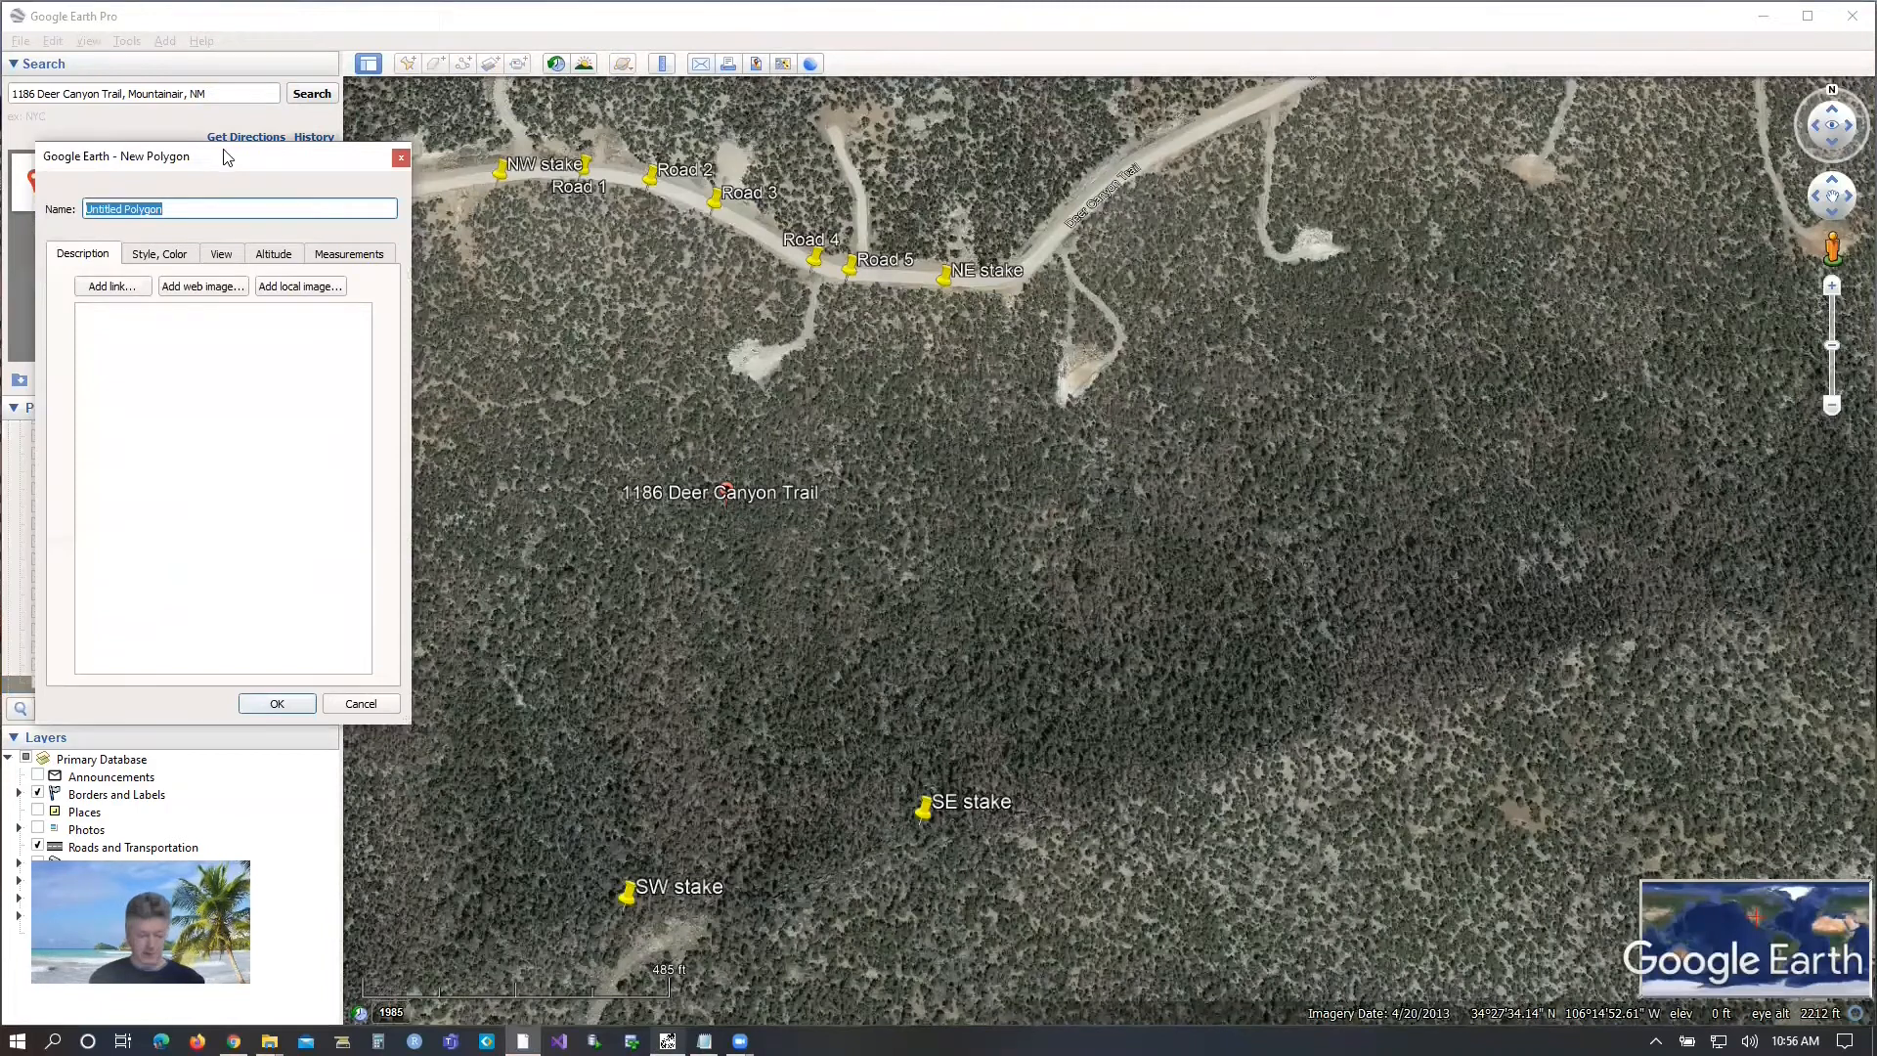
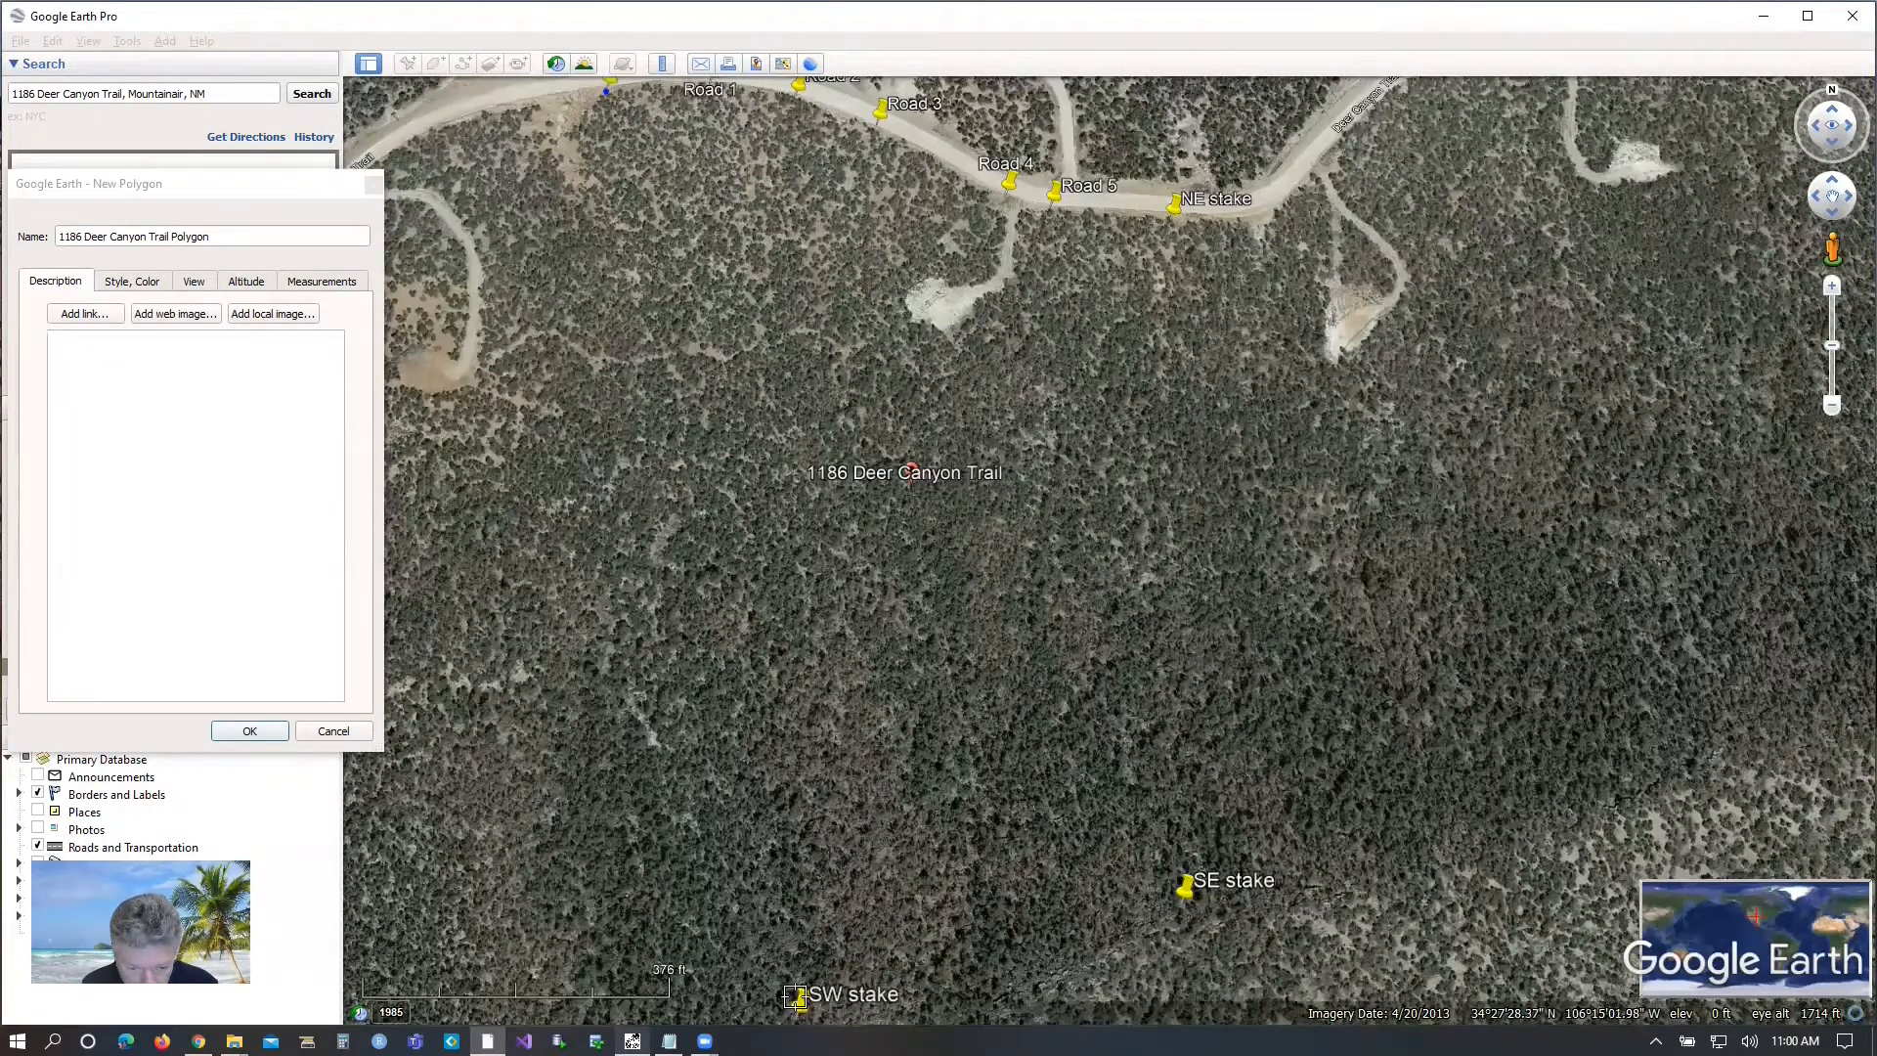
pyautogui.click(787, 998)
pyautogui.moveTo(789, 1002); pyautogui.dragTo(794, 1018)
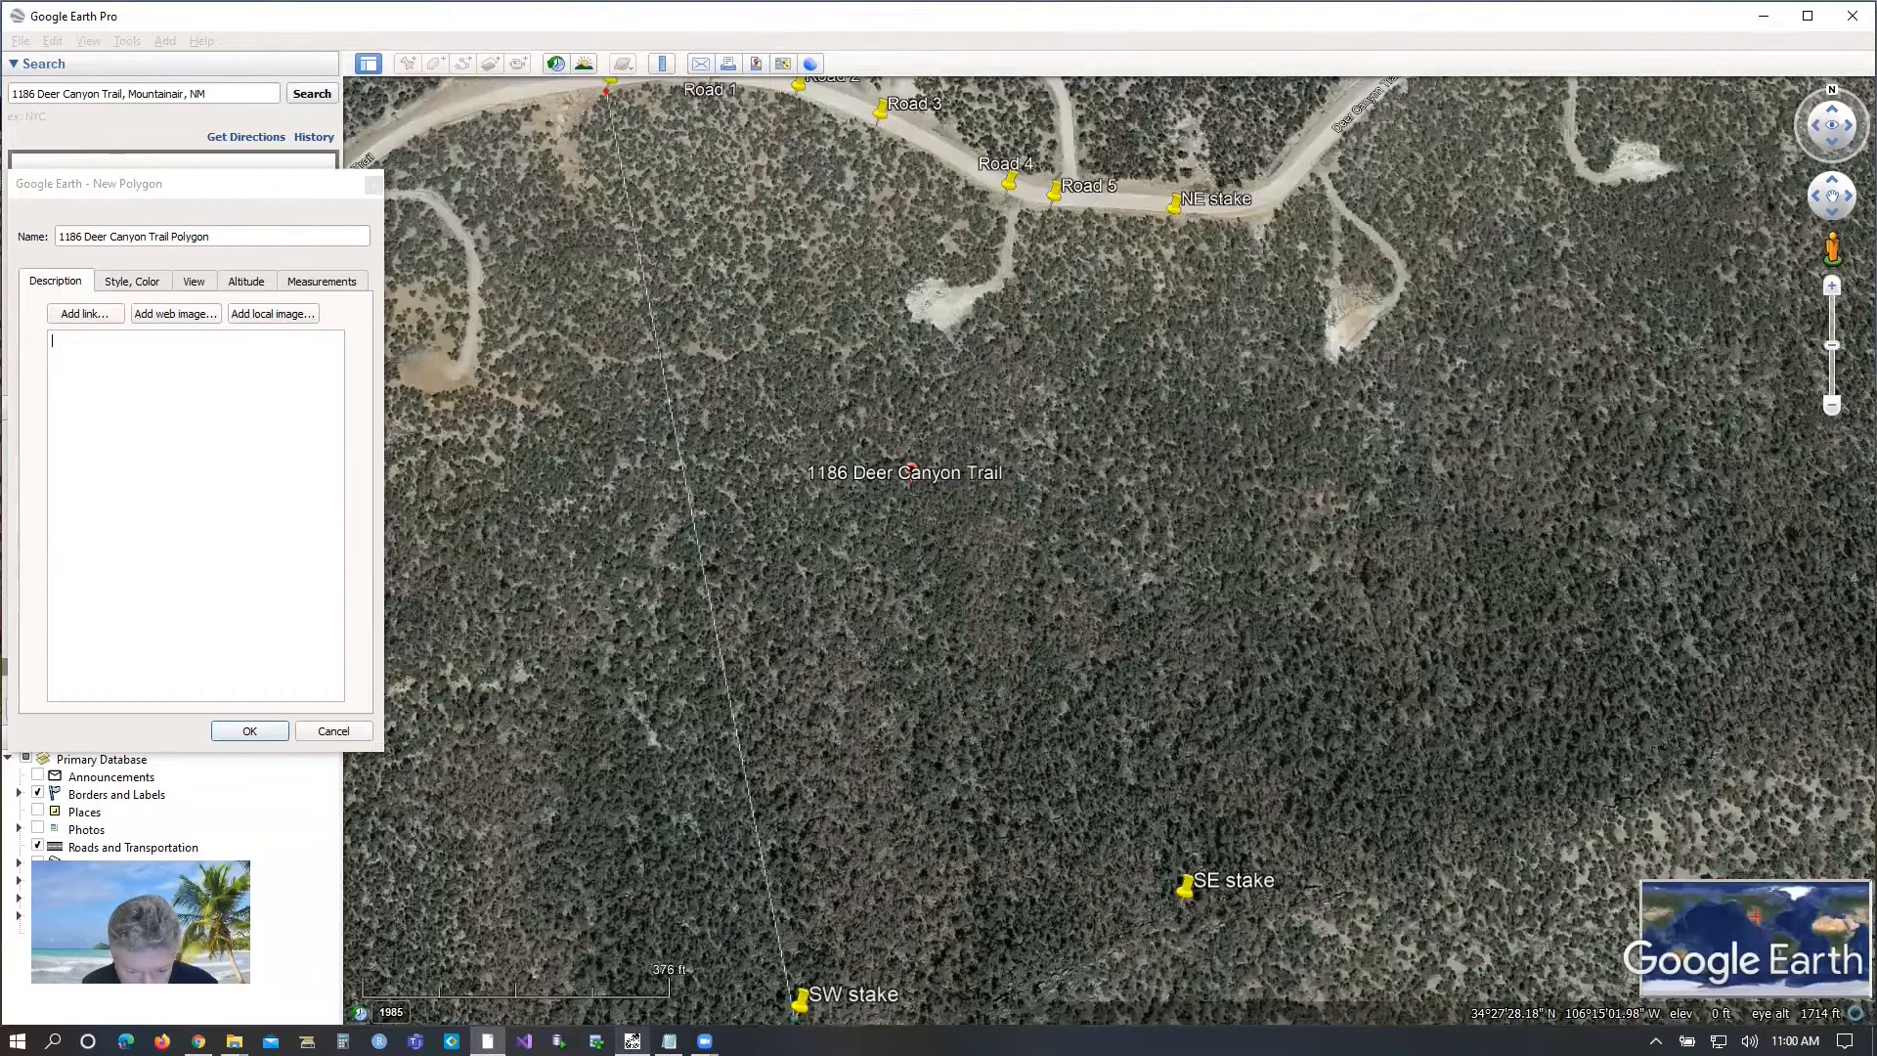
pyautogui.click(1178, 904)
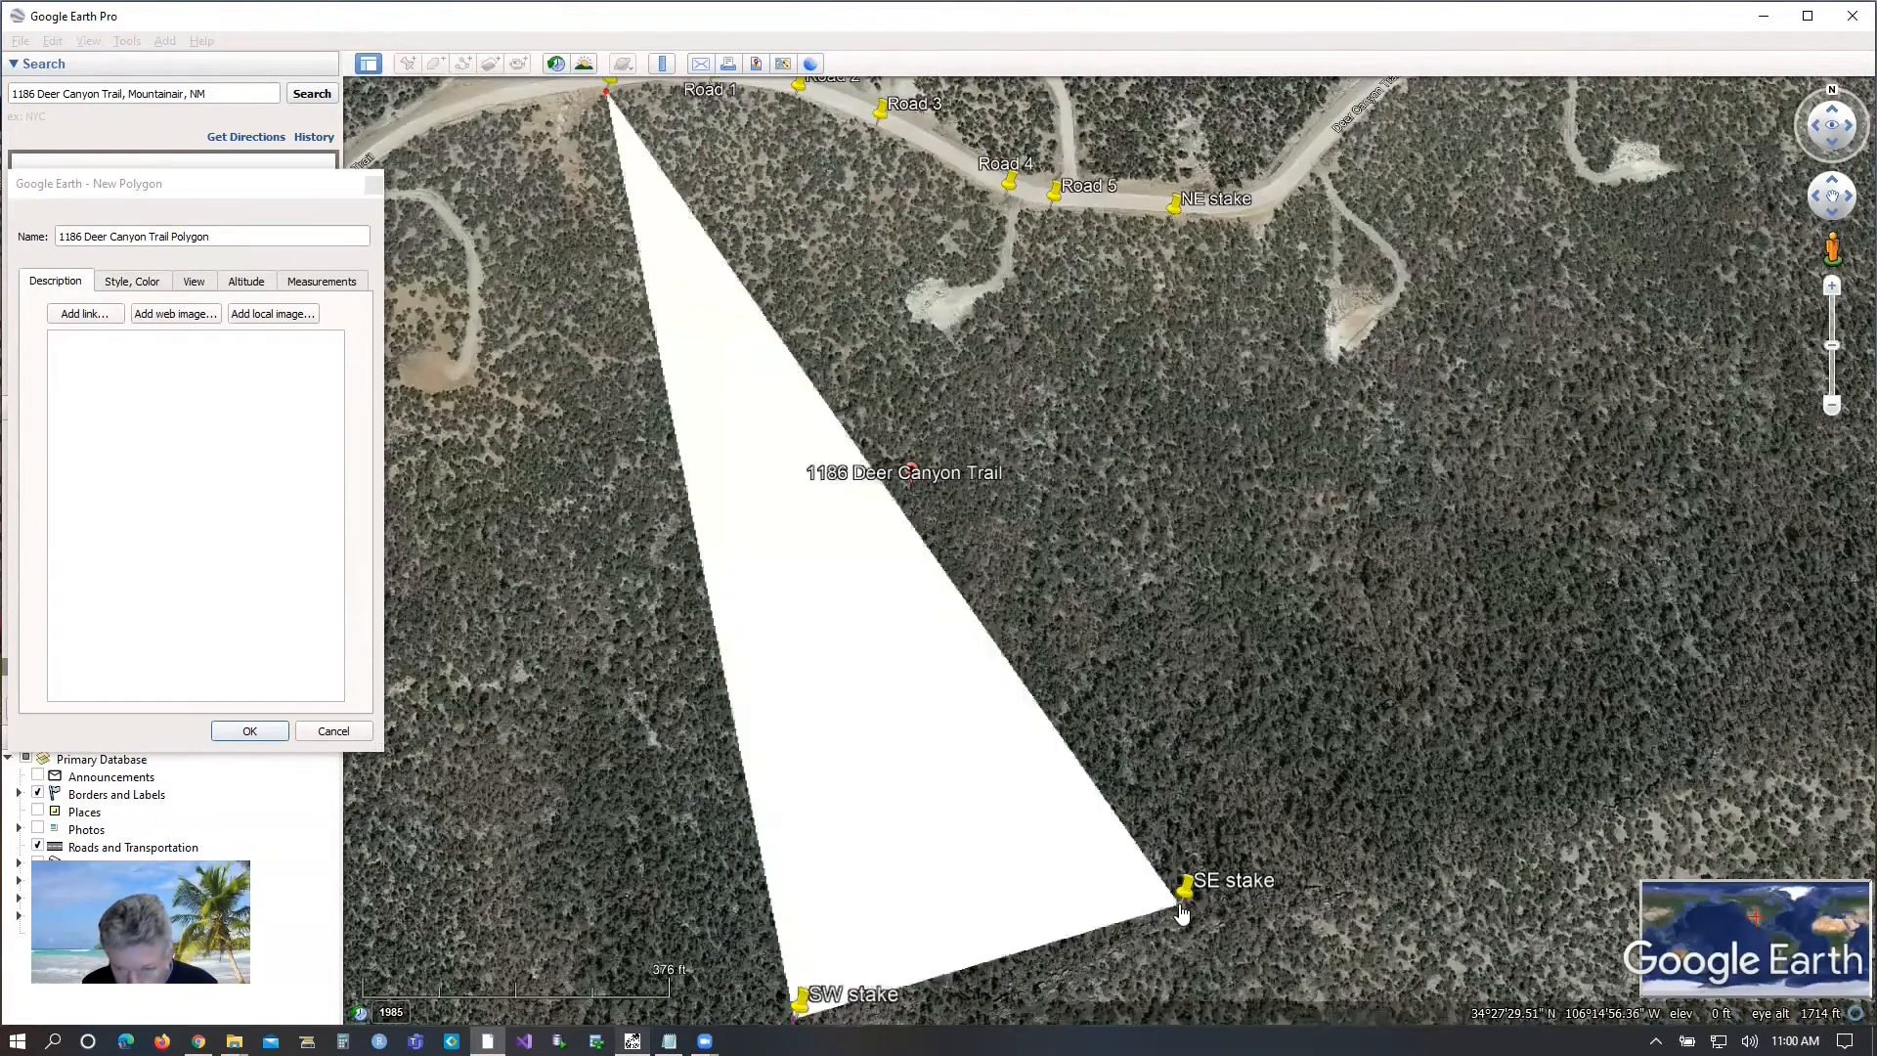
pyautogui.click(1170, 220)
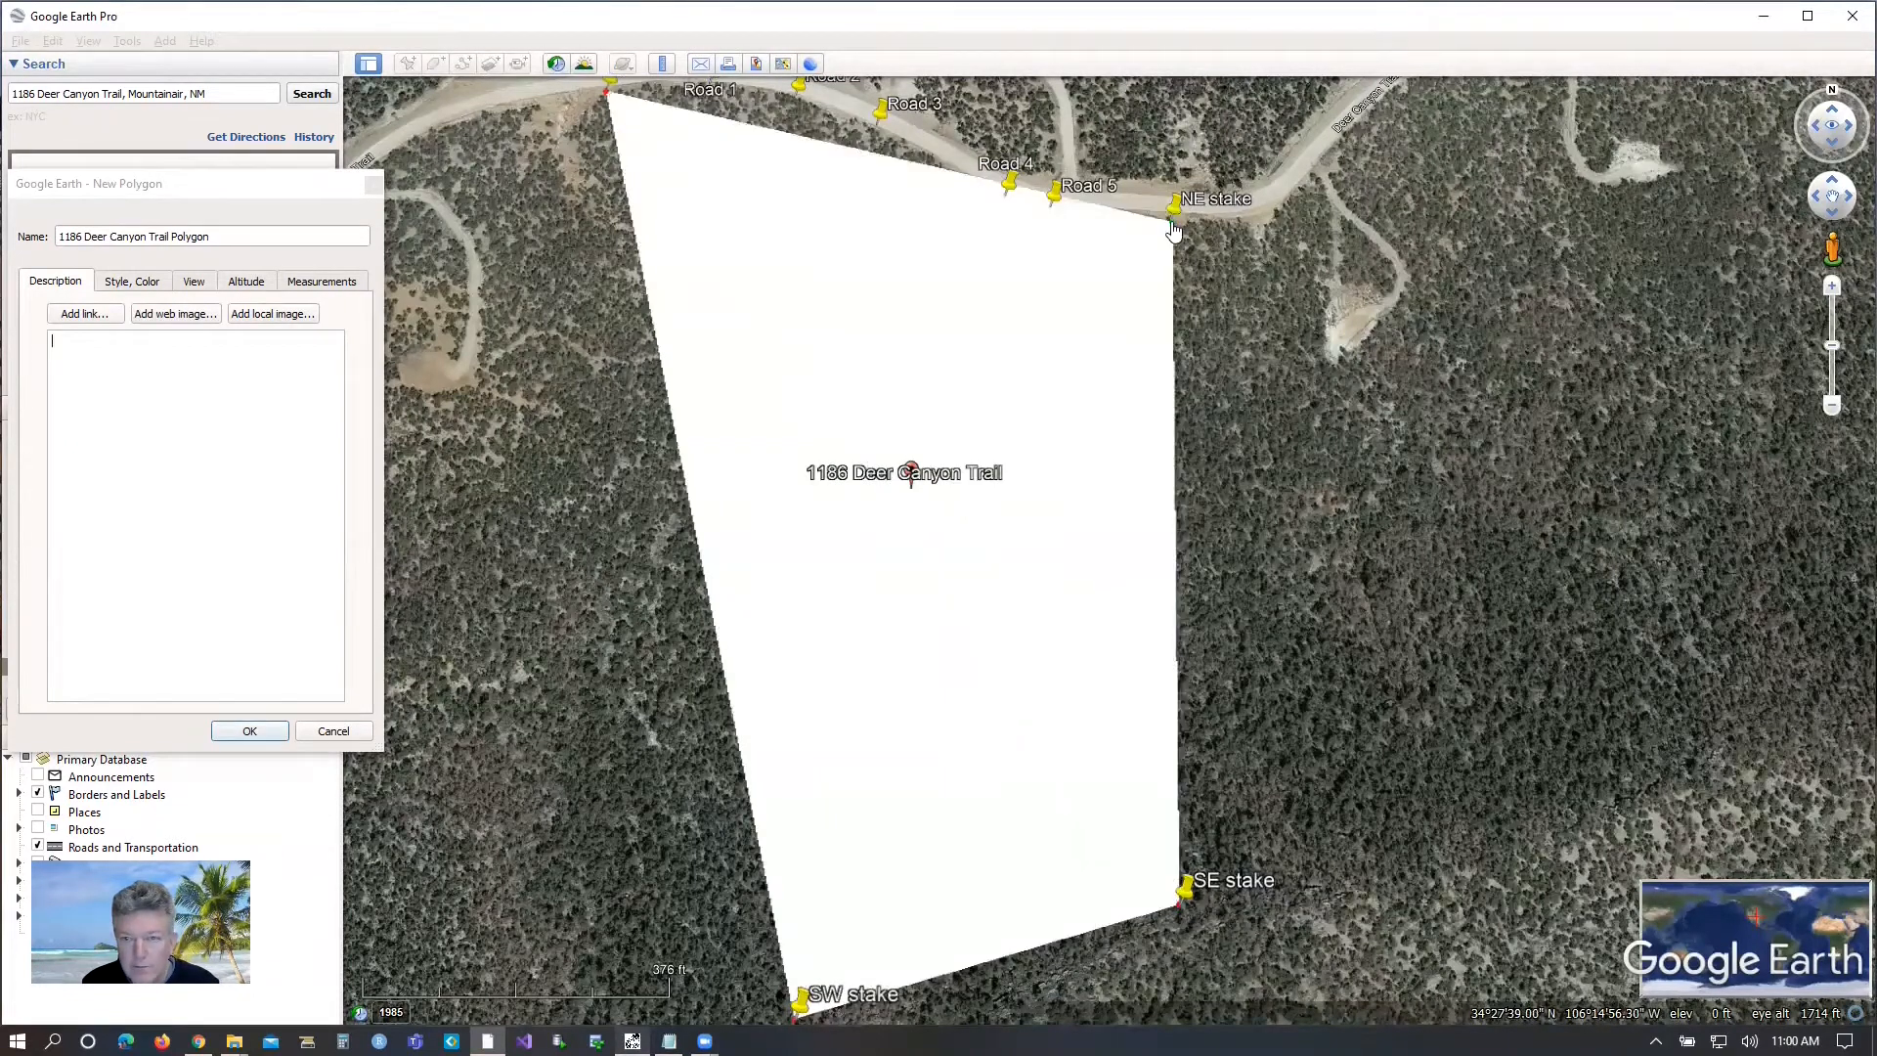
# Extend the polygon's northern edge through the Road 5, Road 4, Road 3, Road 2 and Road 1 placemarks and save it.
pyautogui.click(1049, 206)
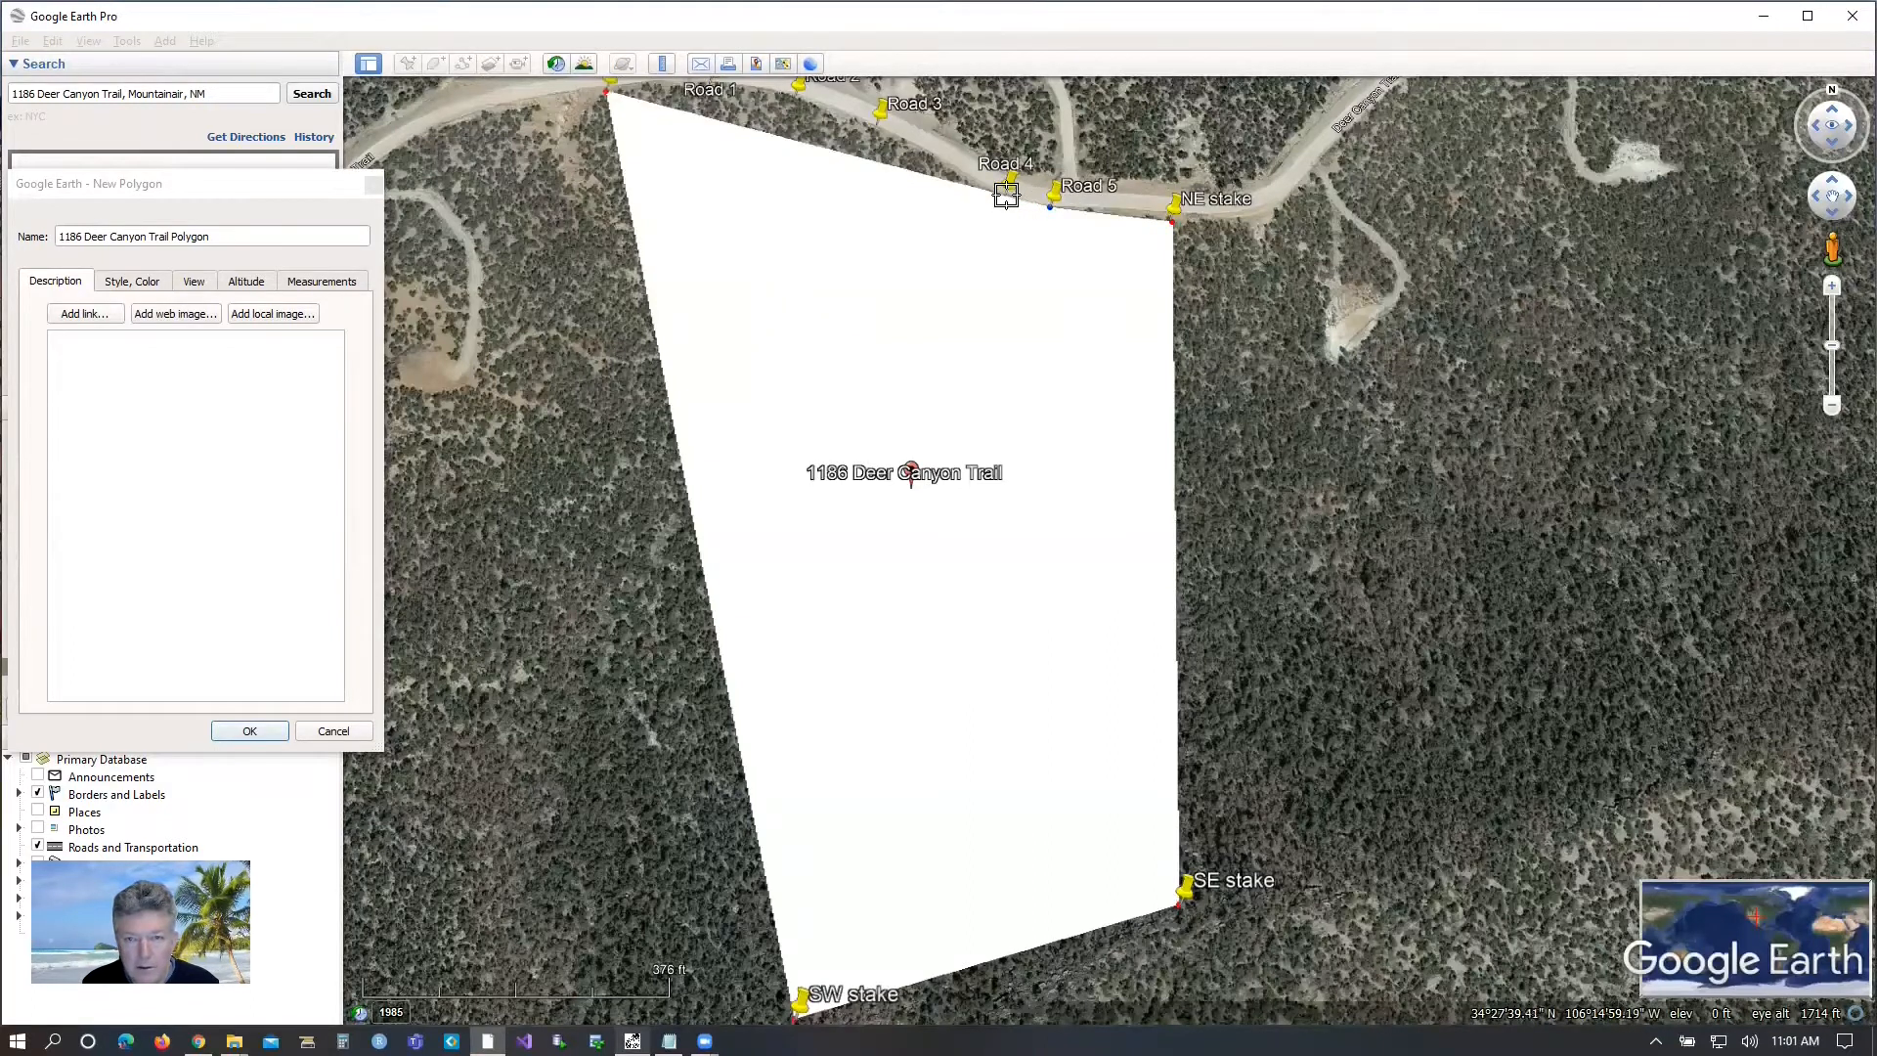
pyautogui.click(1005, 193)
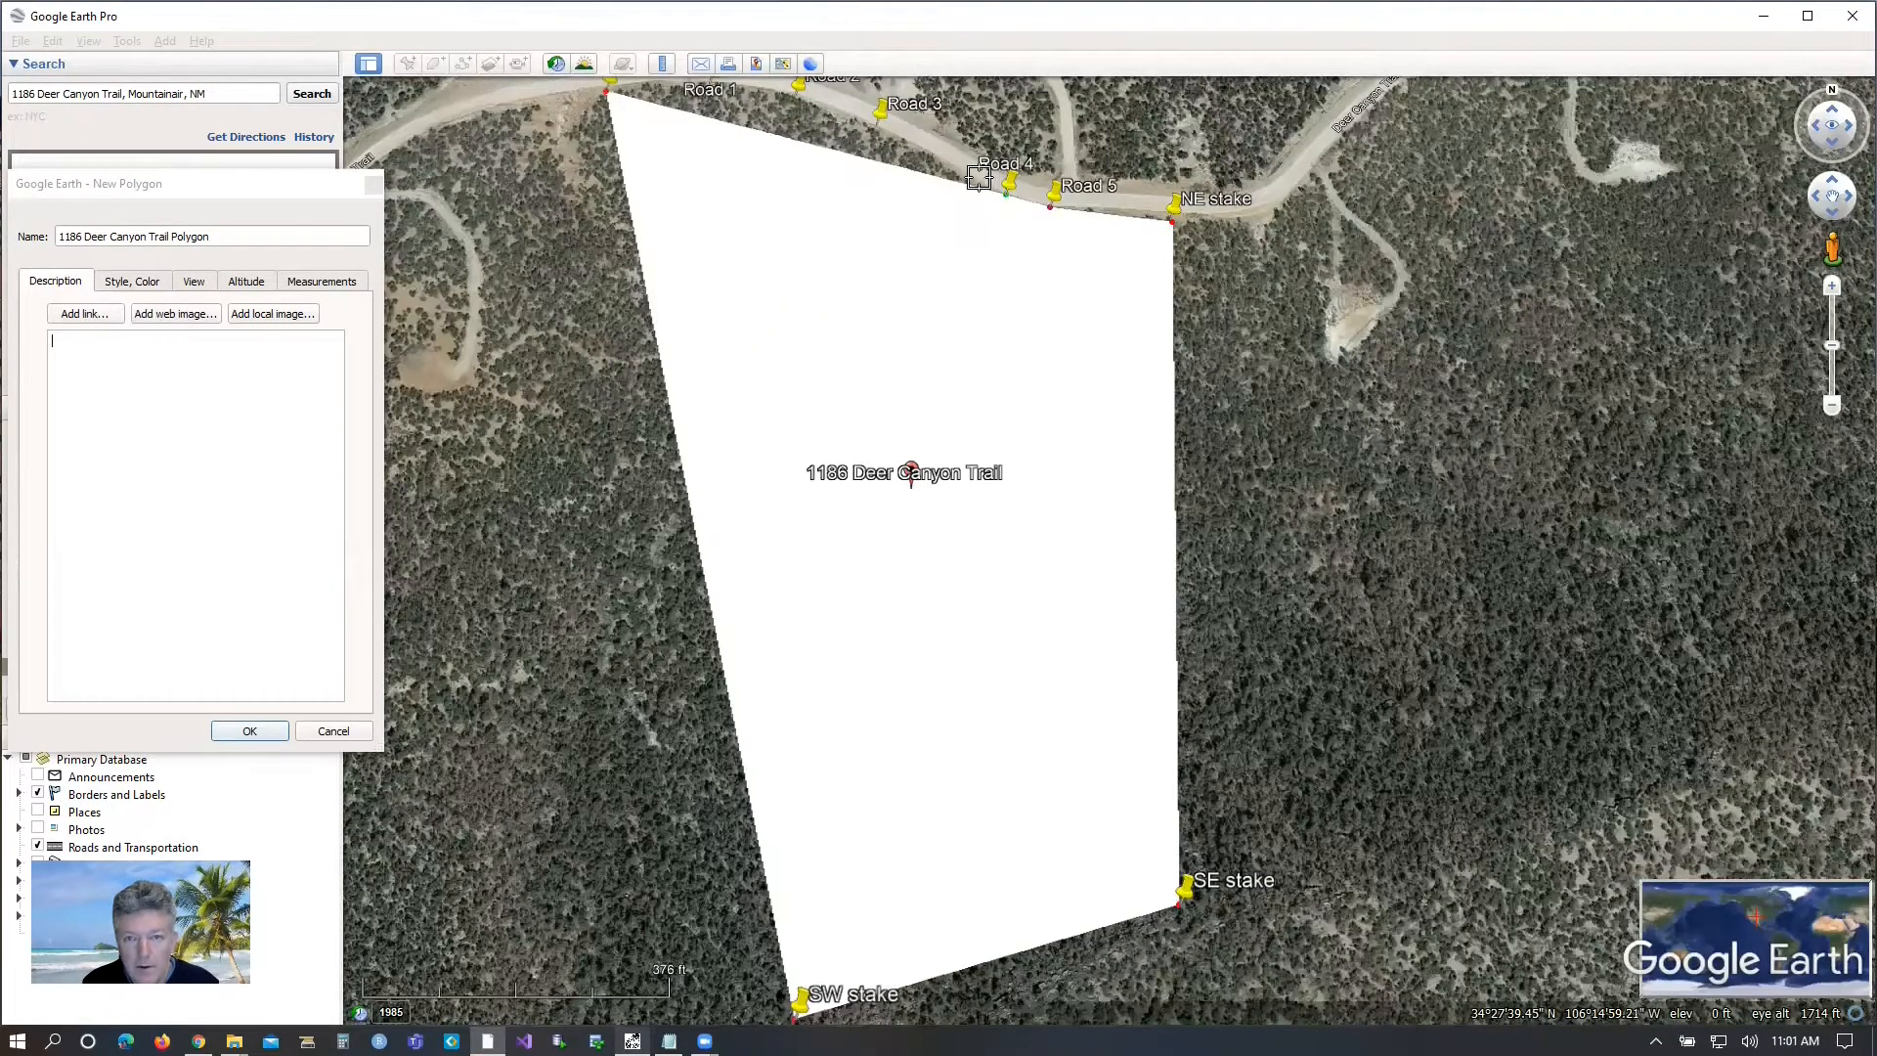
pyautogui.click(877, 128)
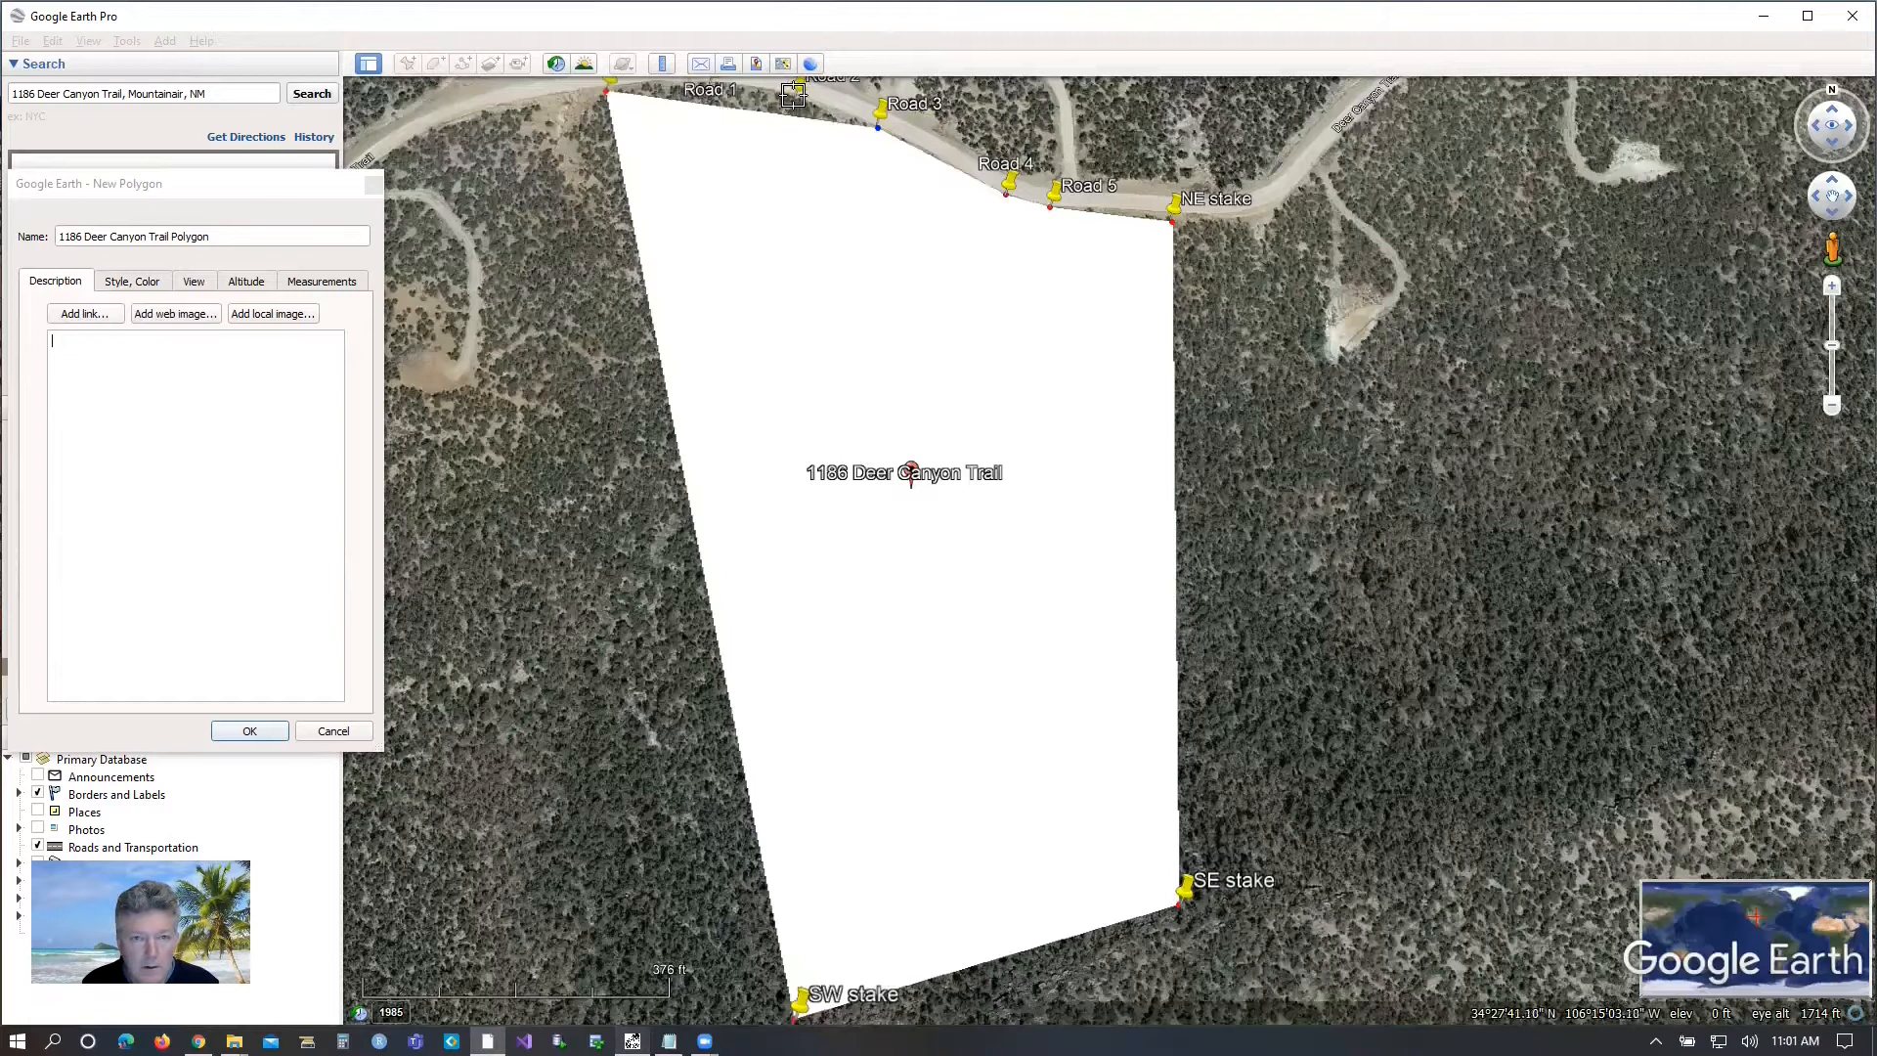
pyautogui.click(797, 98)
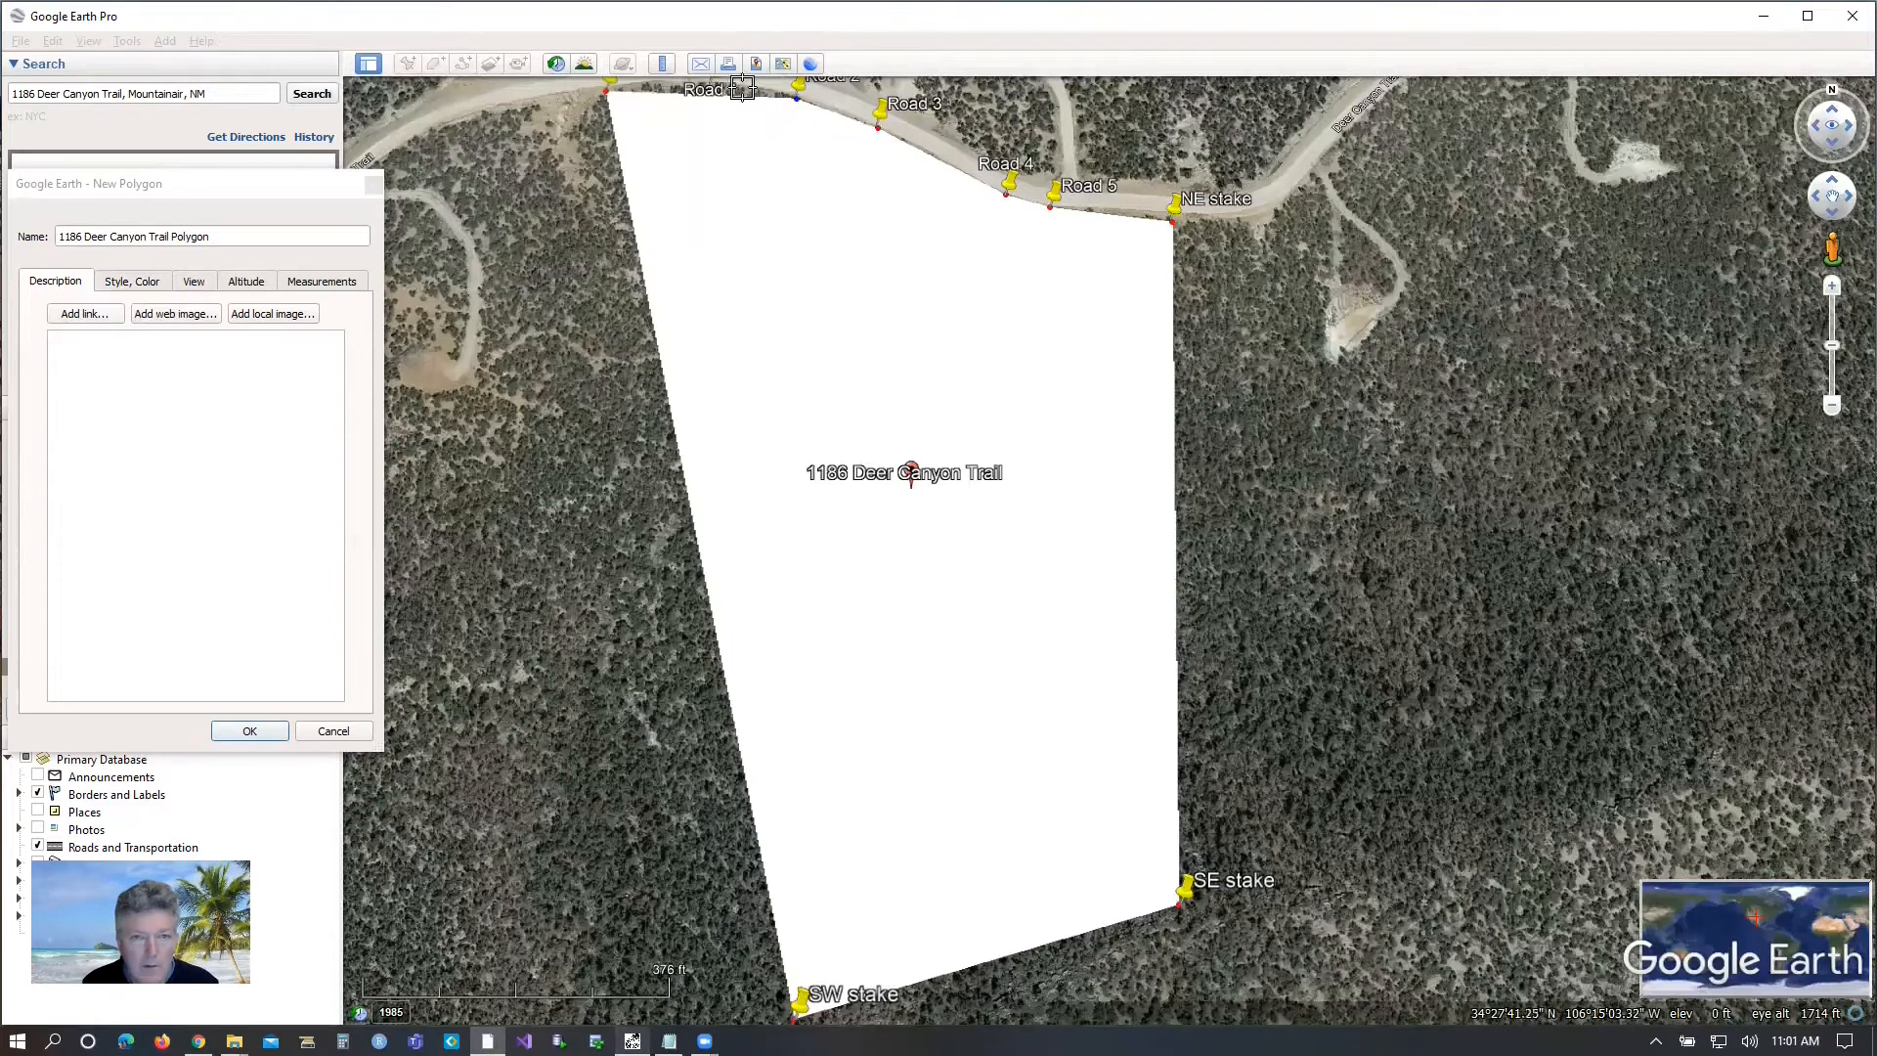
pyautogui.click(690, 80)
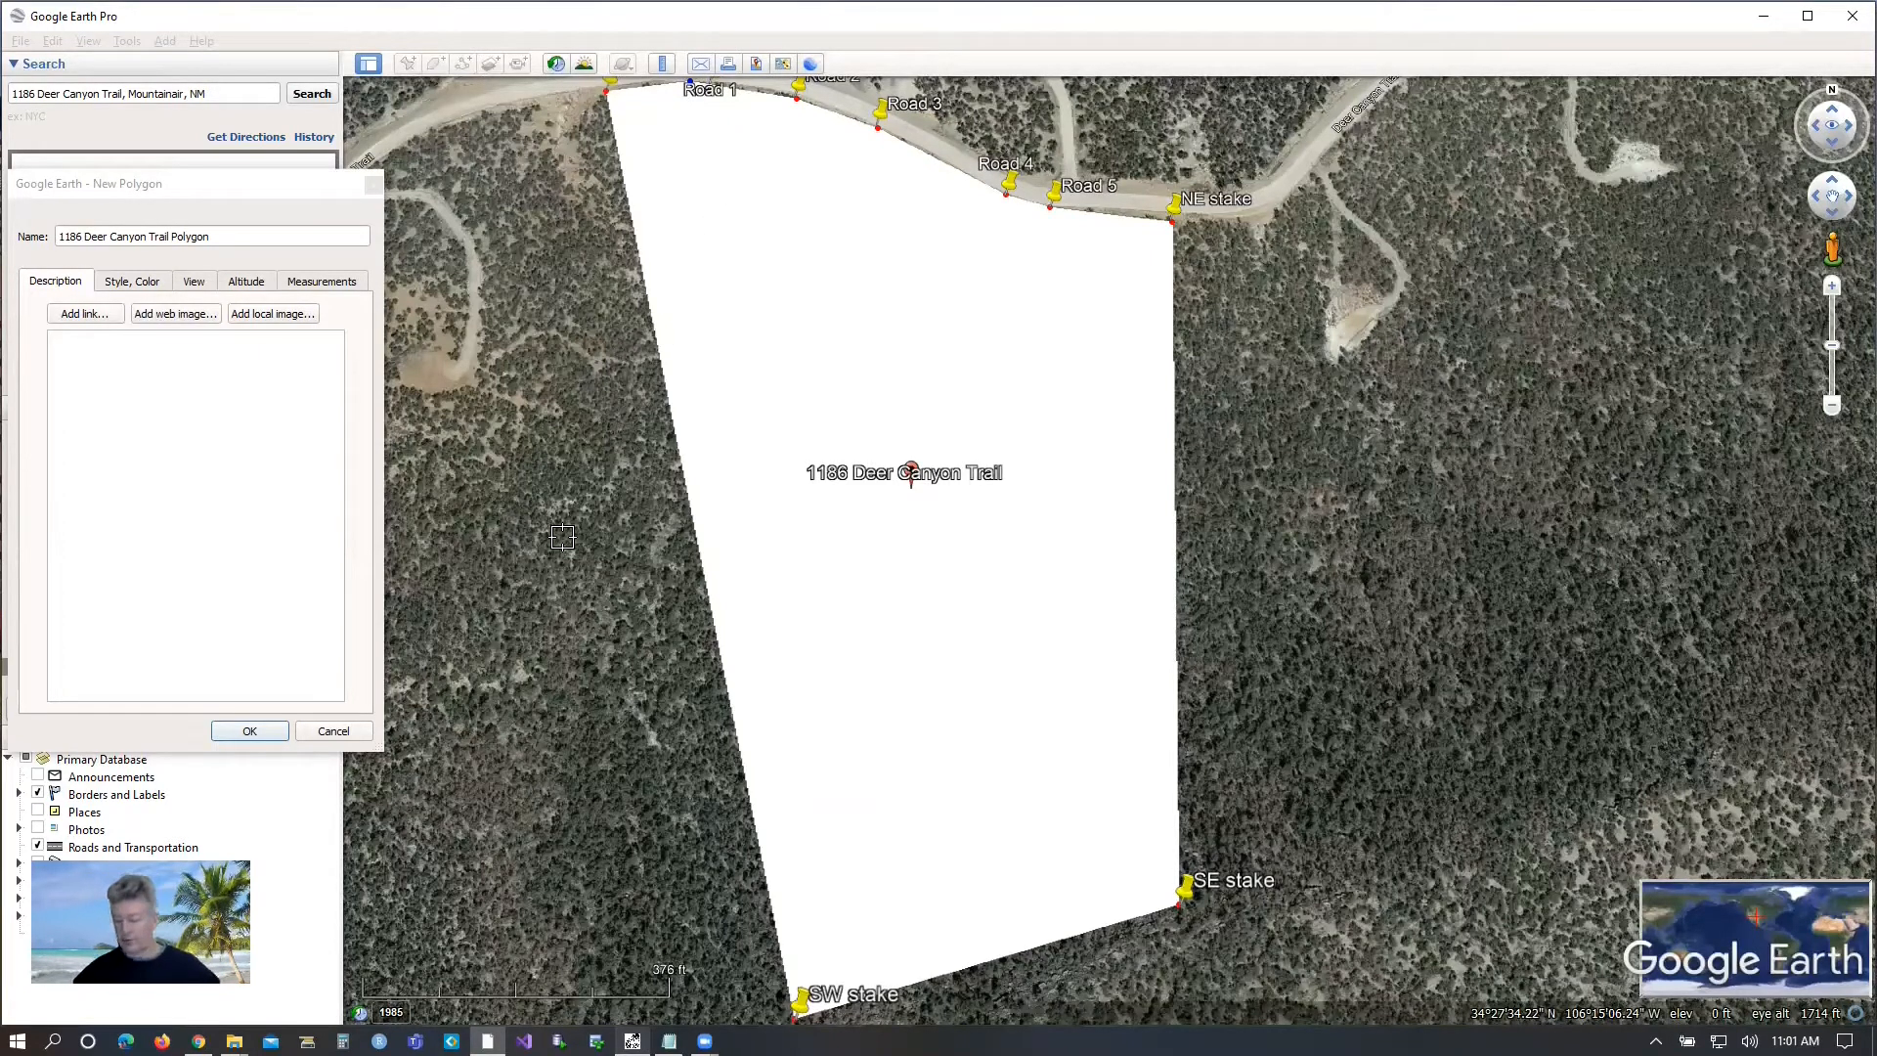
pyautogui.click(251, 732)
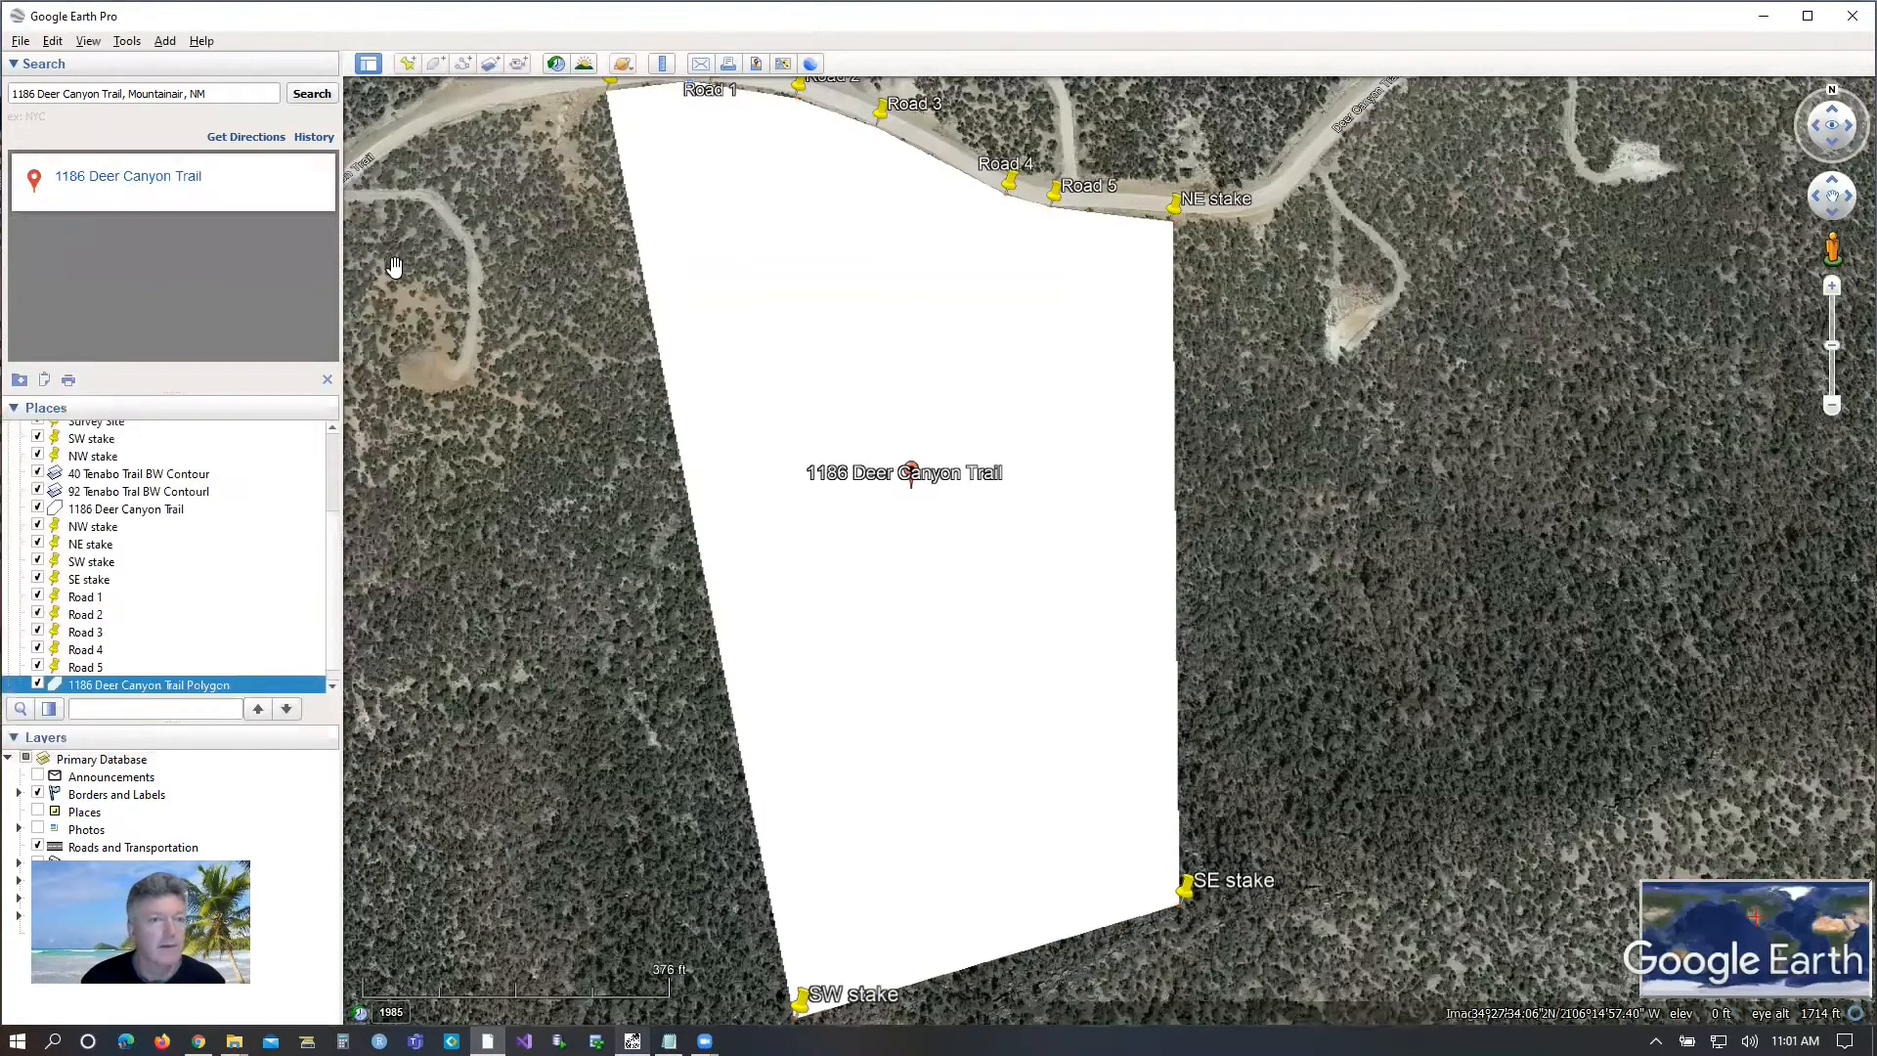
# Open the property polygon for editing and review its measurements, altitude and view settings.
pyautogui.doubleClick(93, 688)
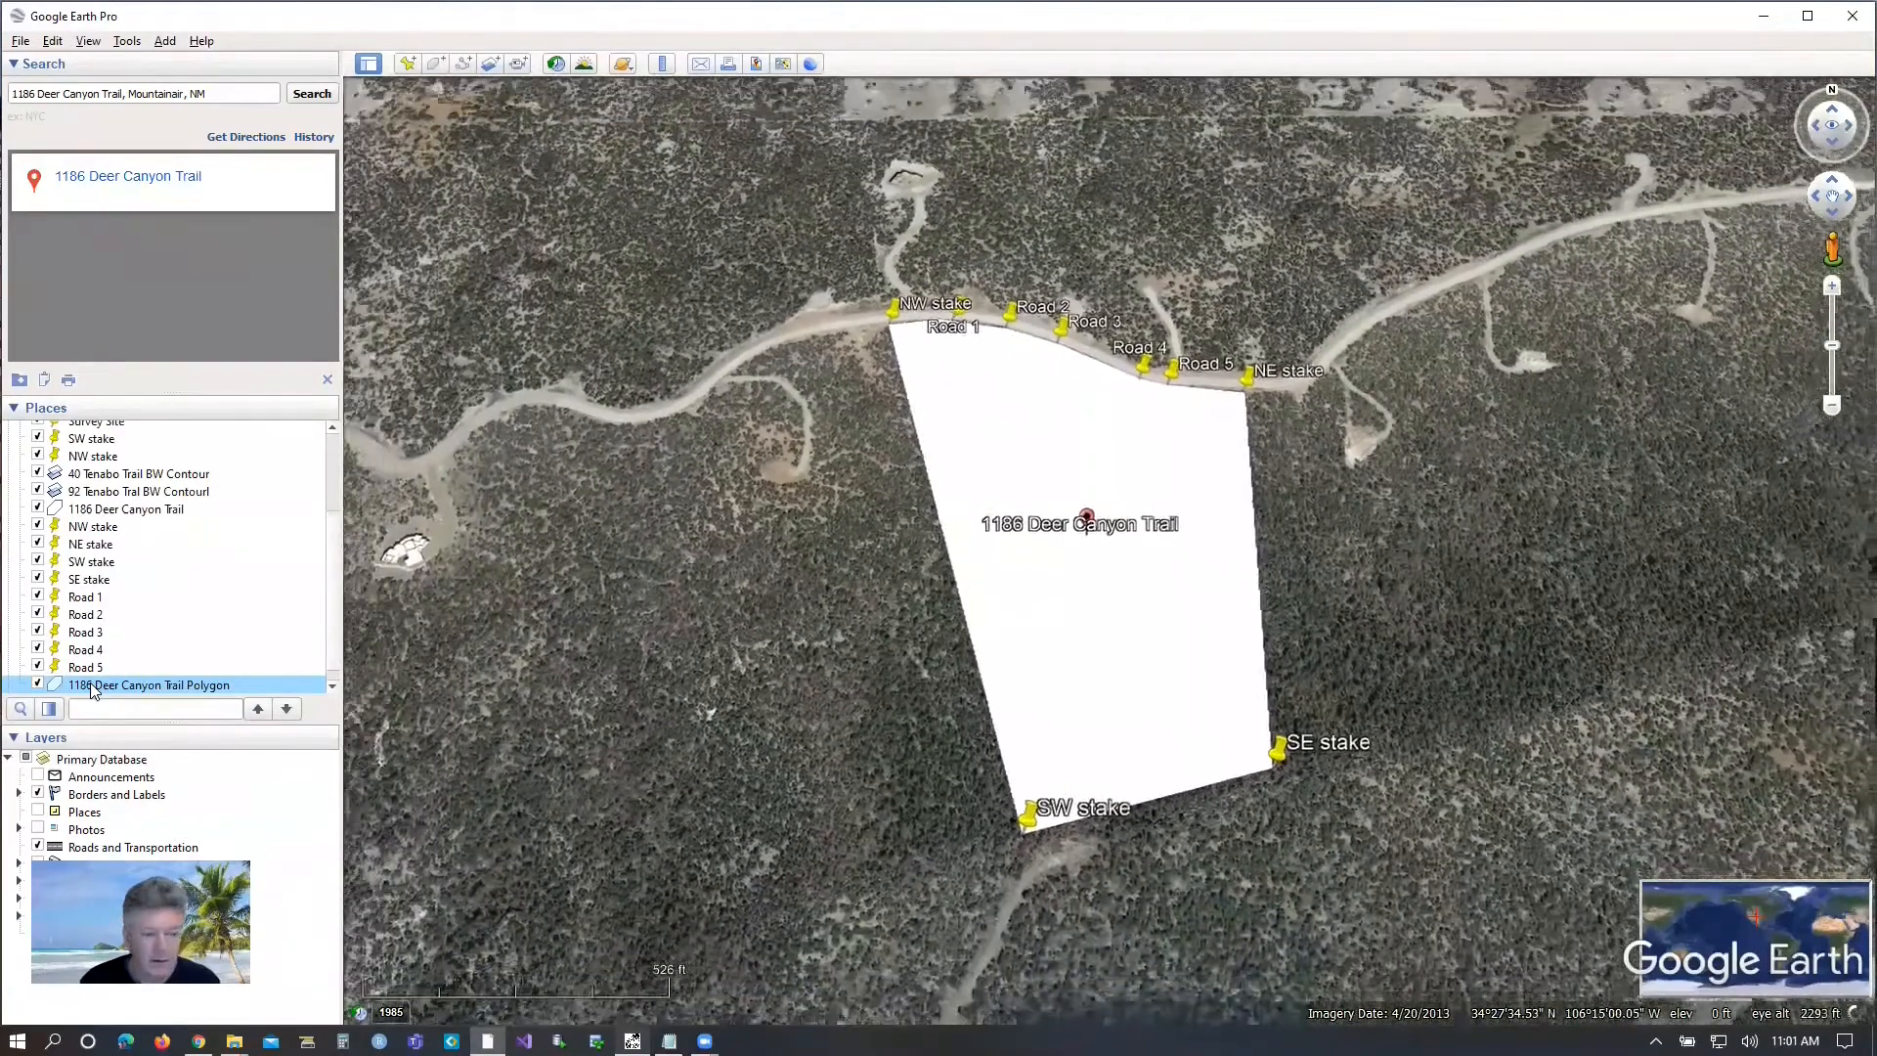
pyautogui.rightClick(93, 687)
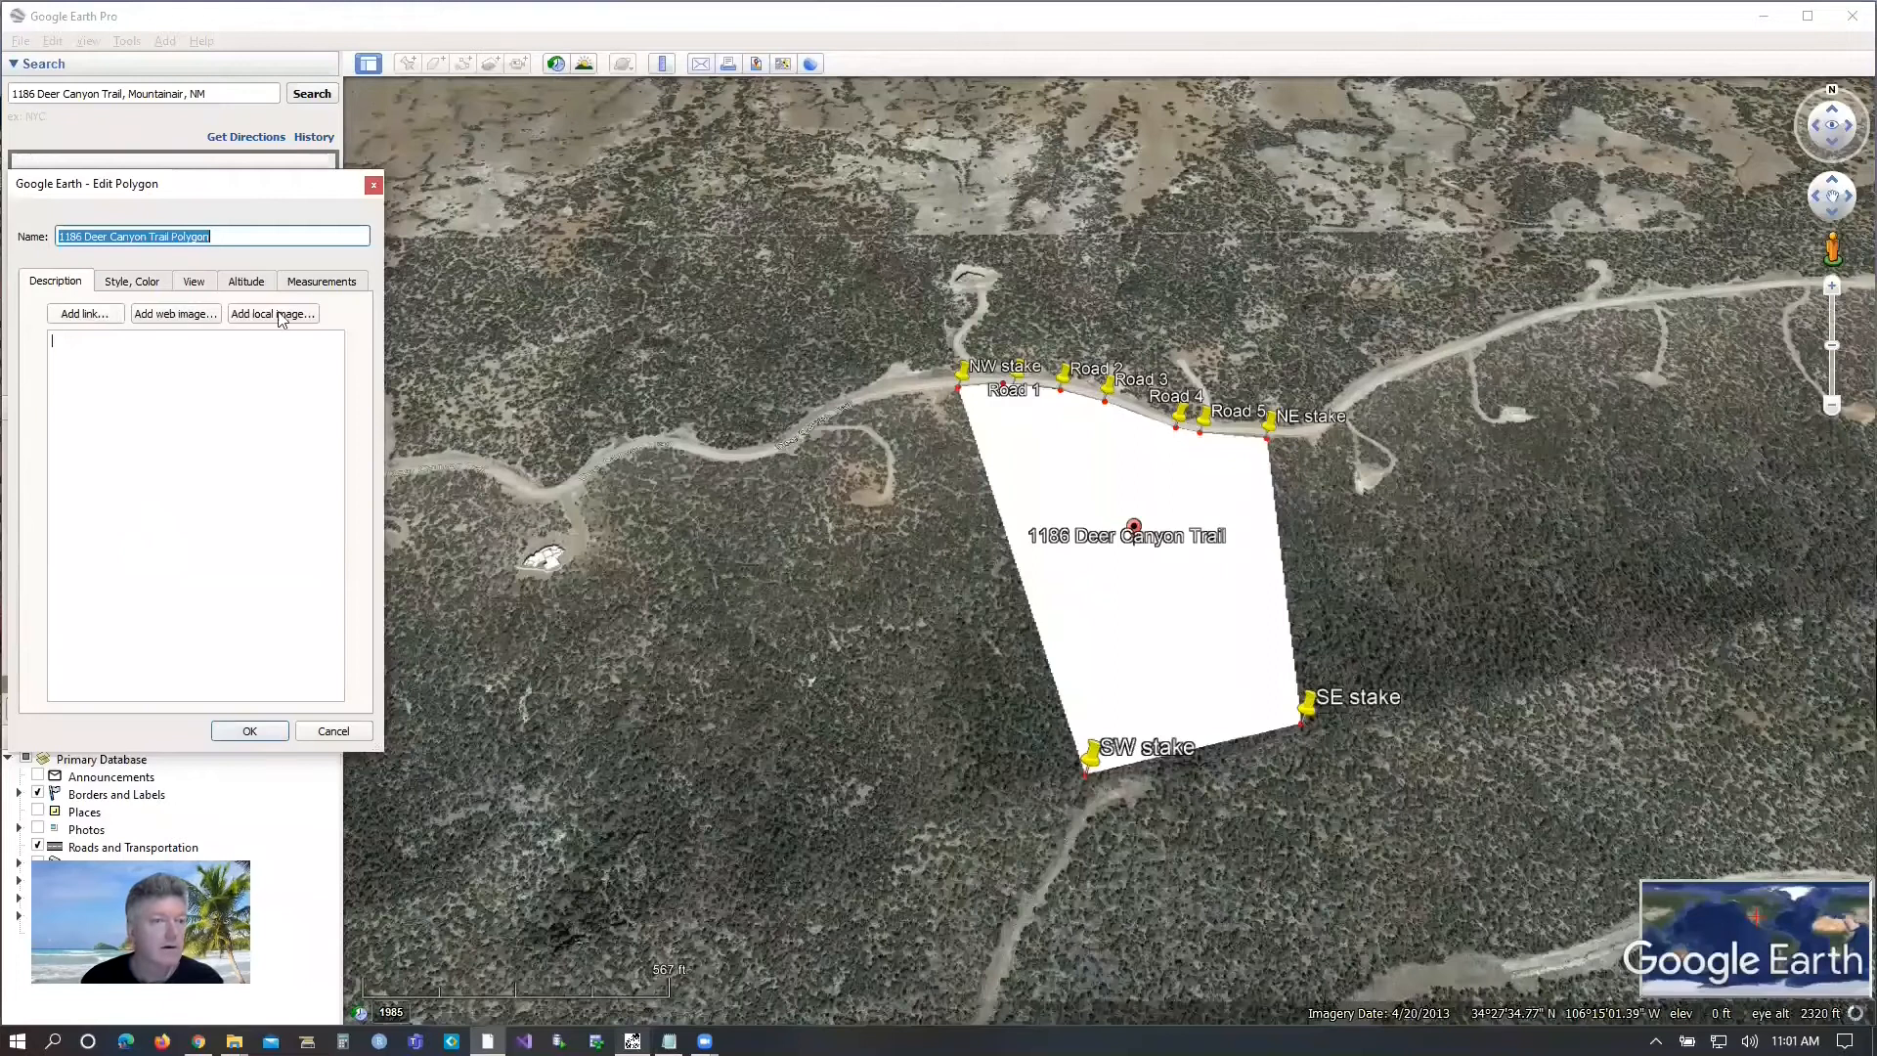
pyautogui.click(313, 289)
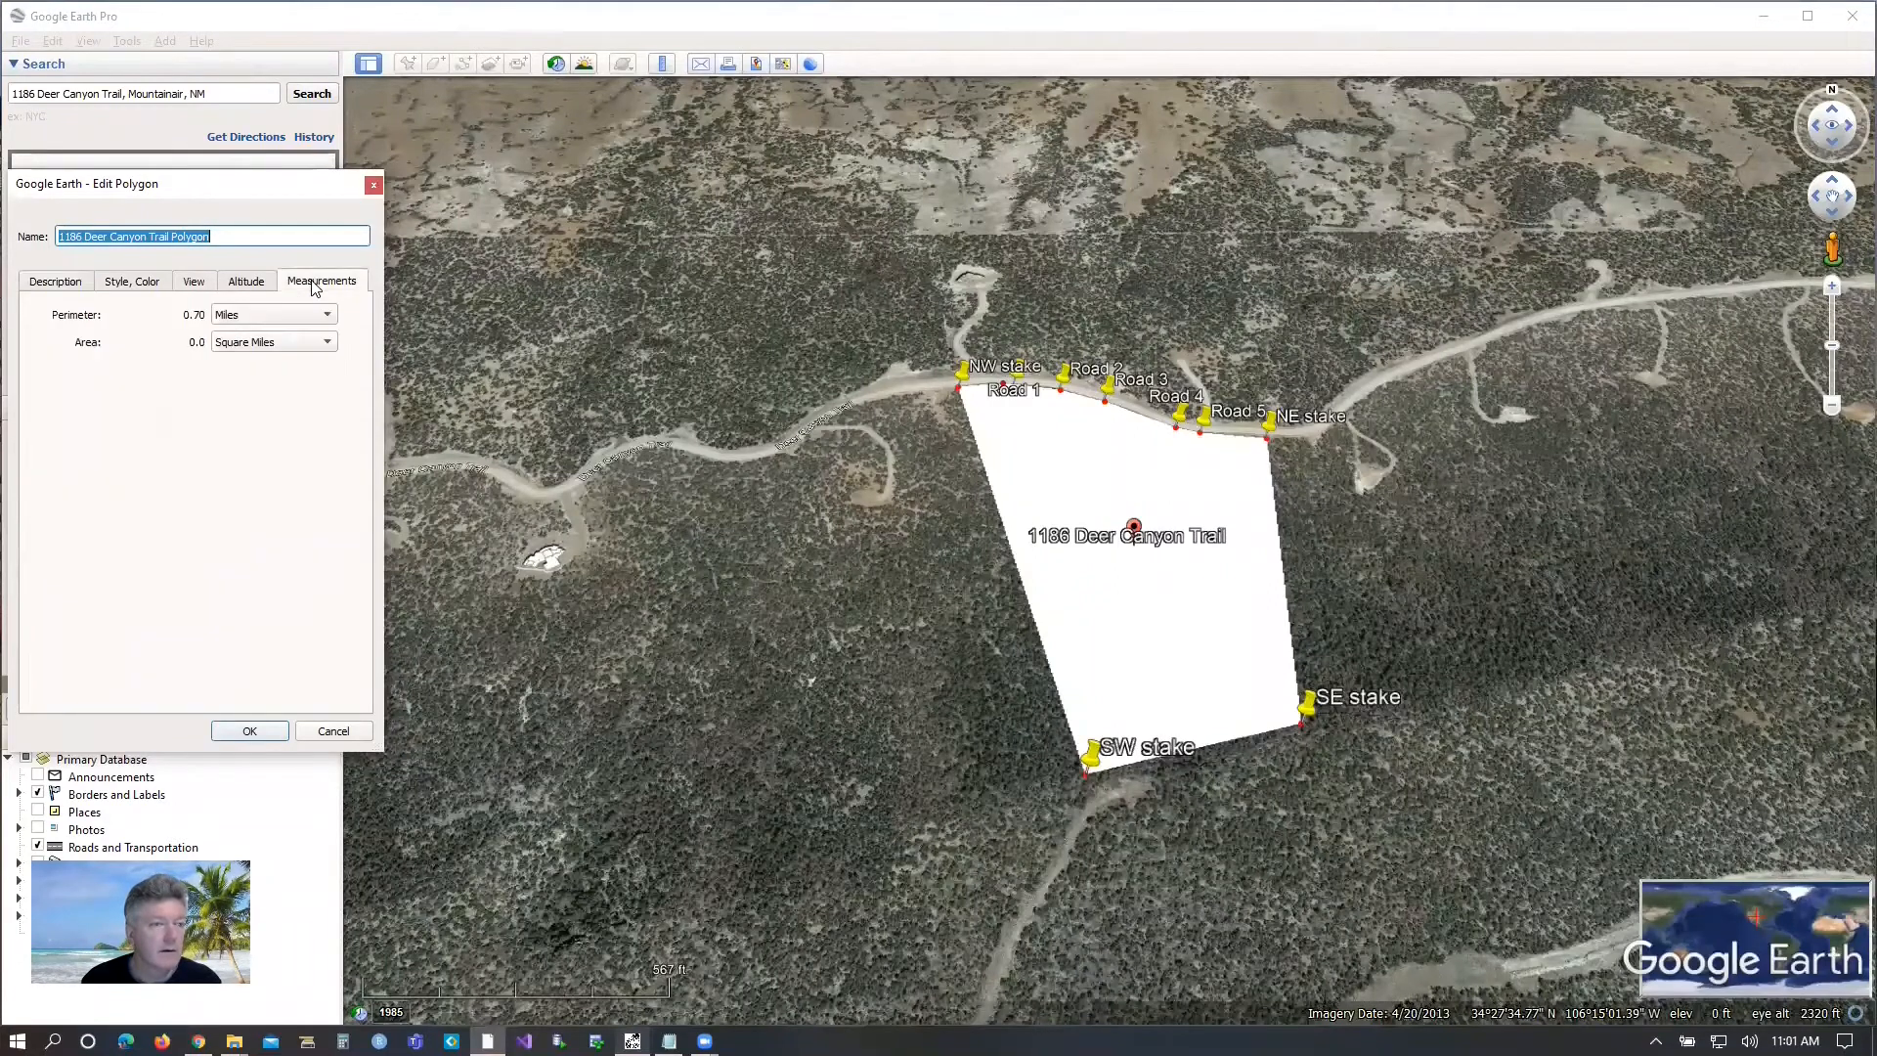
pyautogui.click(249, 284)
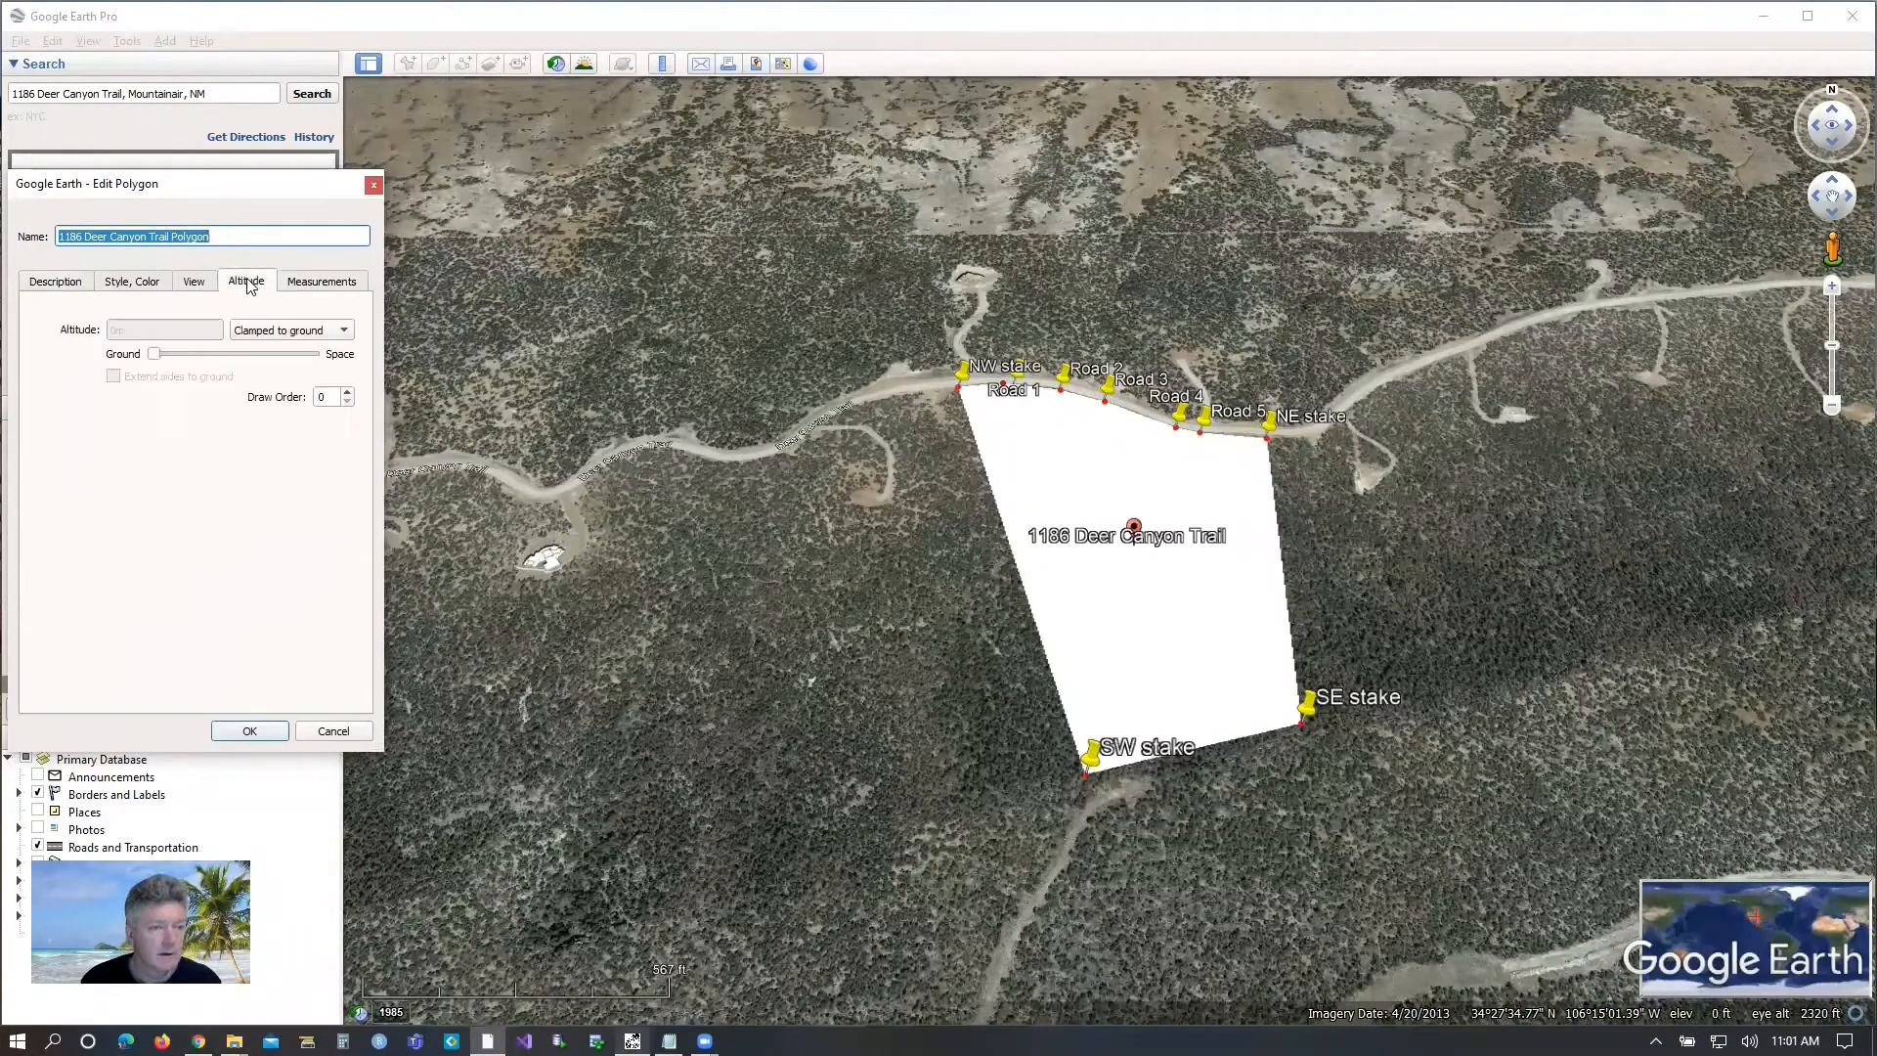
pyautogui.click(192, 283)
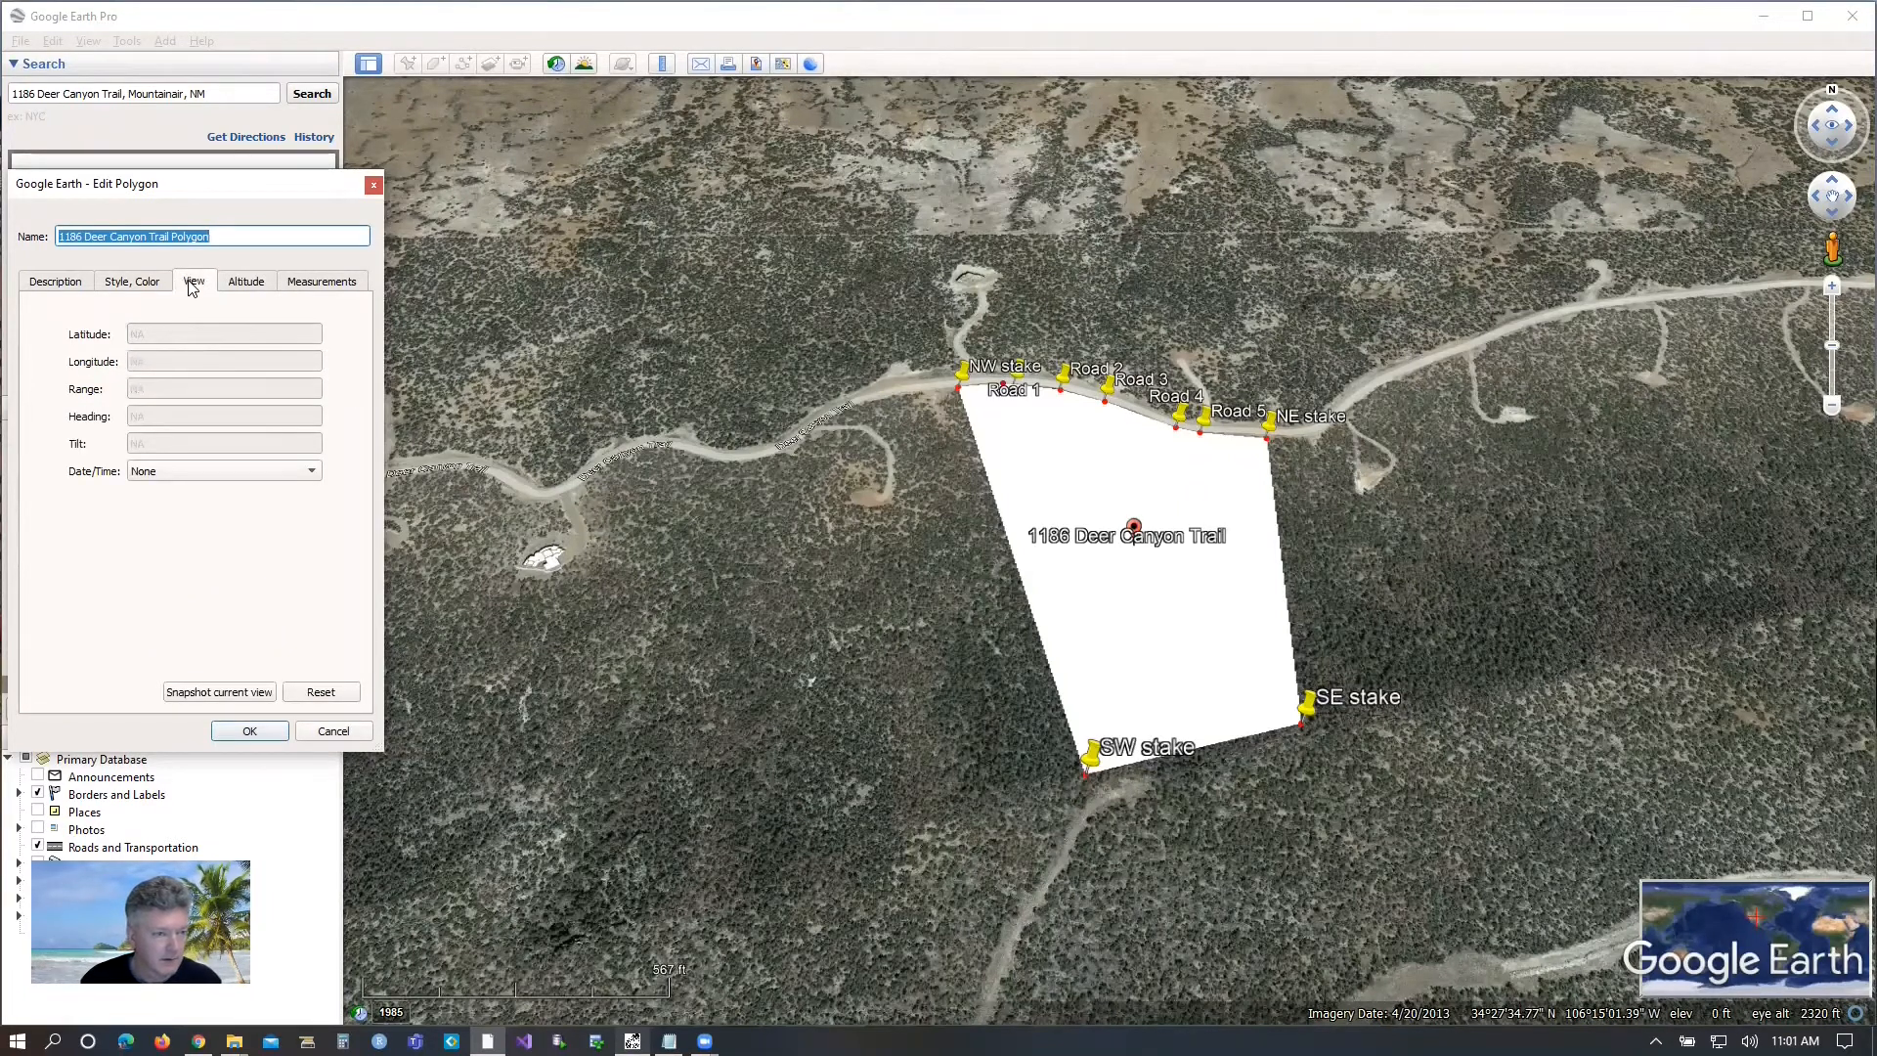
# Set the property polygon's line color to dark red, #aa0000.
pyautogui.click(139, 282)
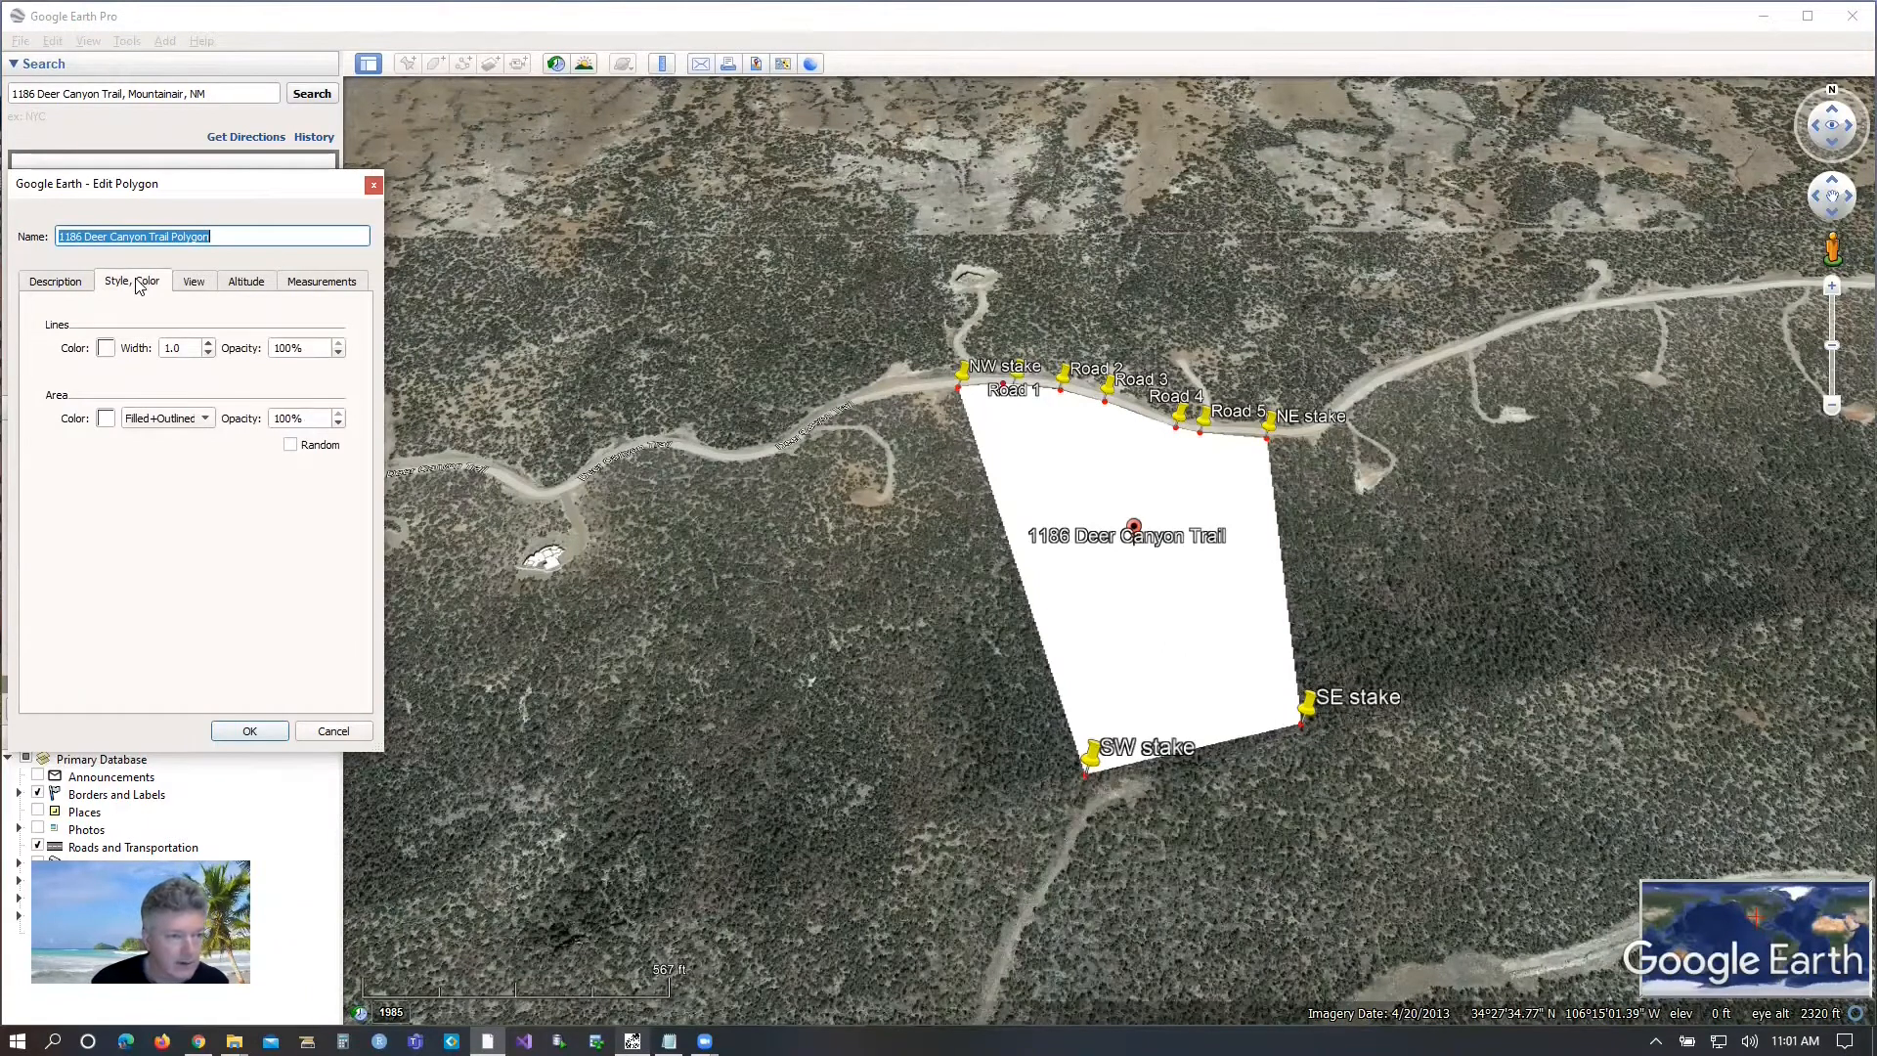
pyautogui.click(105, 349)
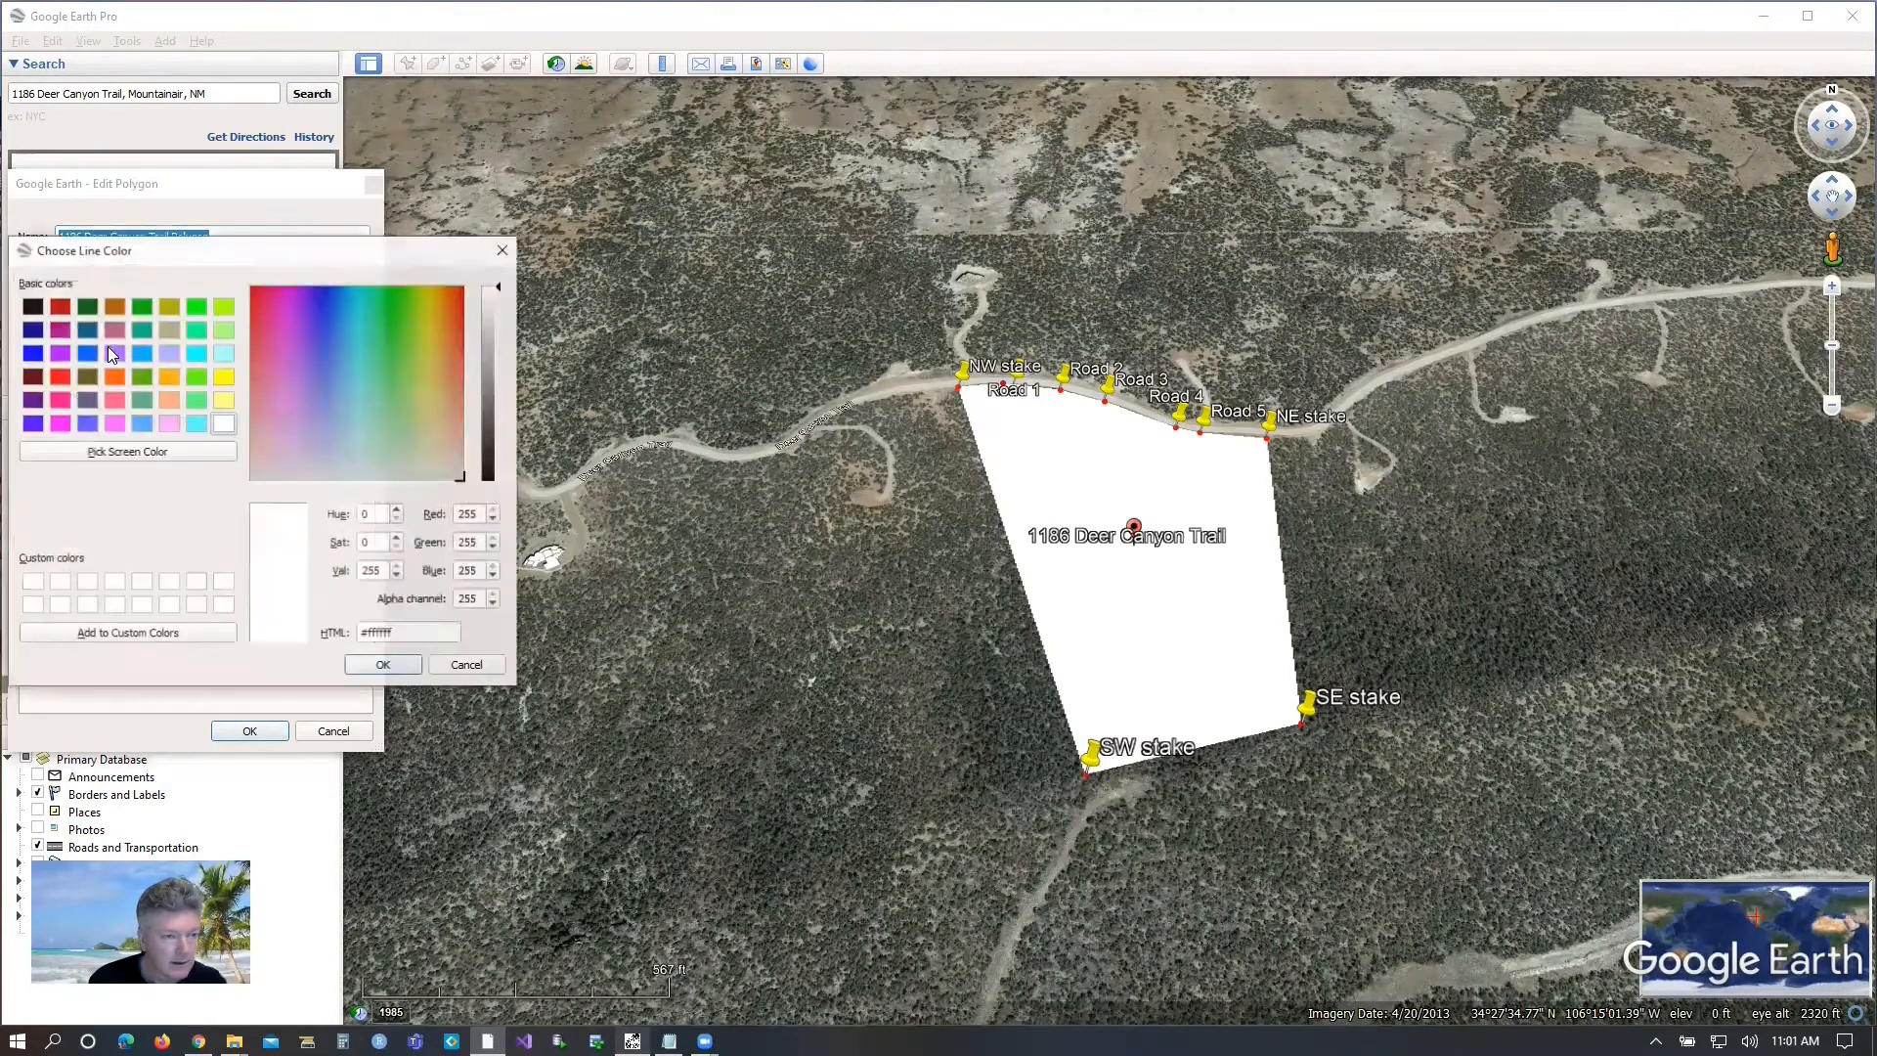
pyautogui.click(60, 307)
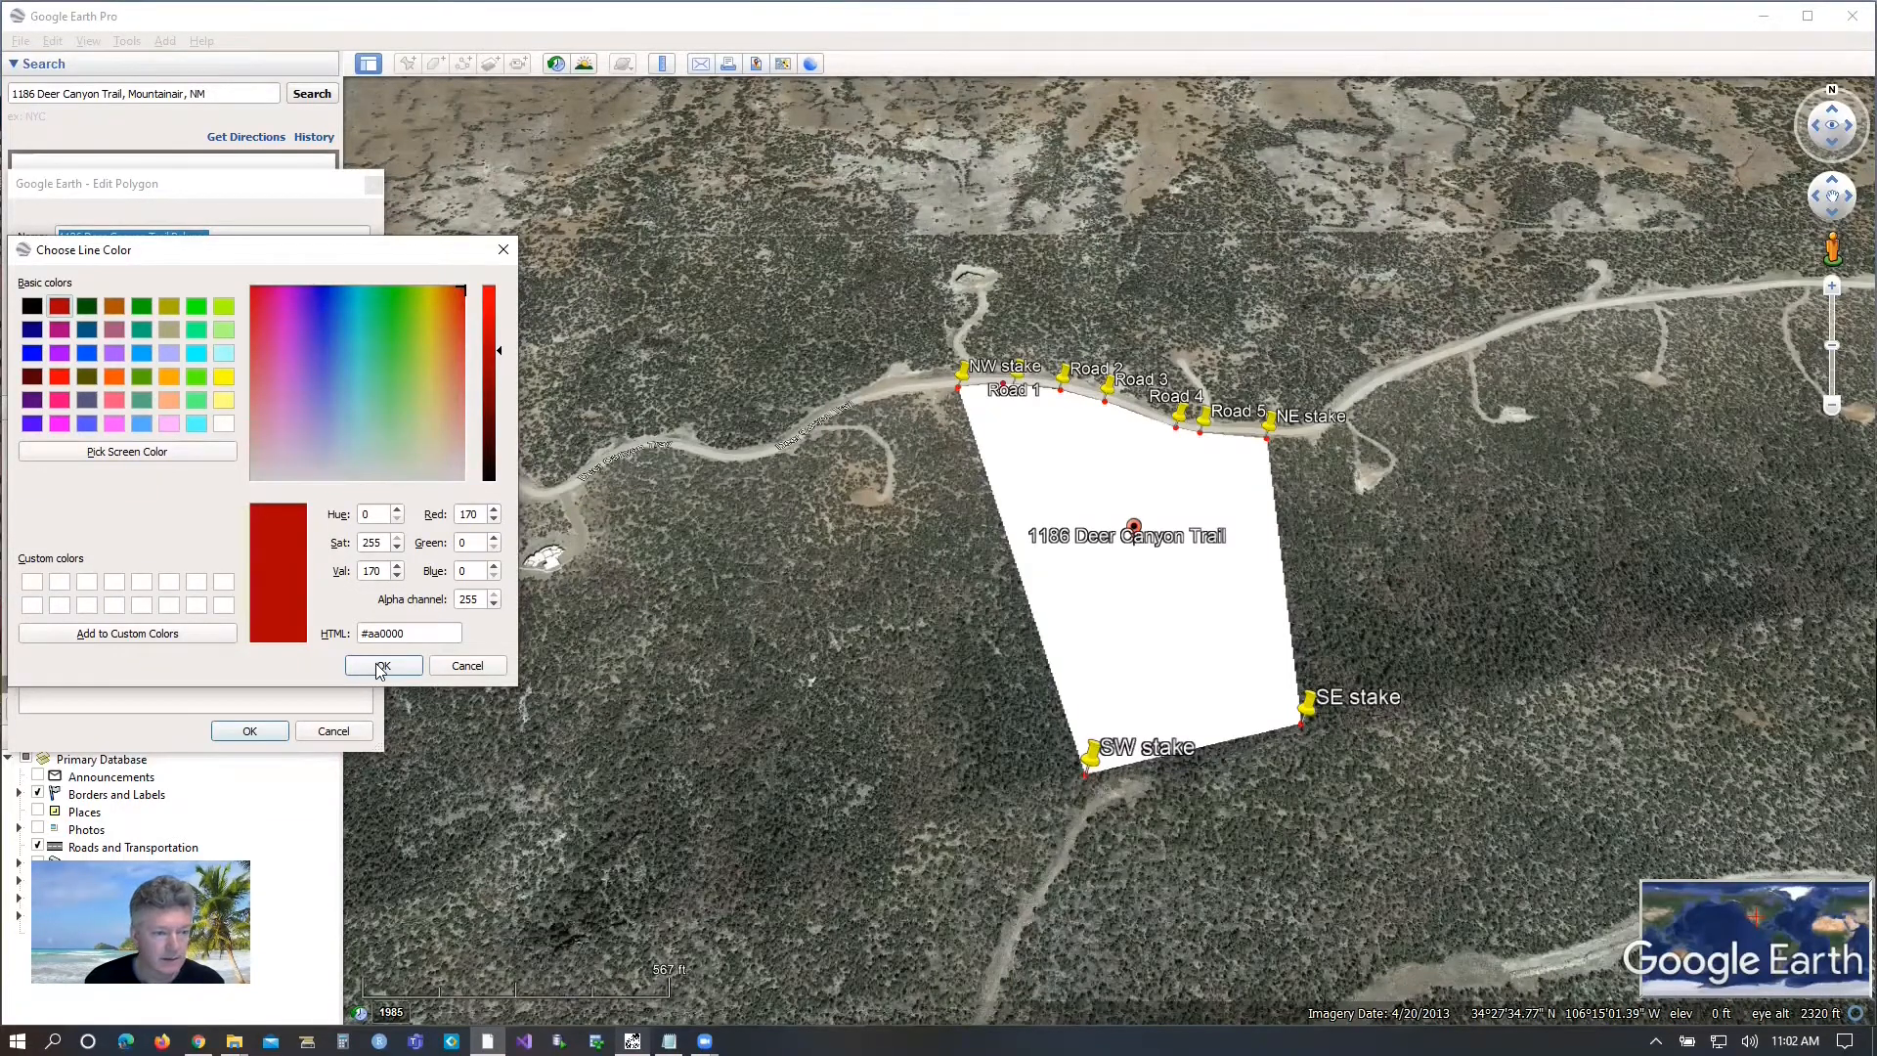
pyautogui.click(382, 666)
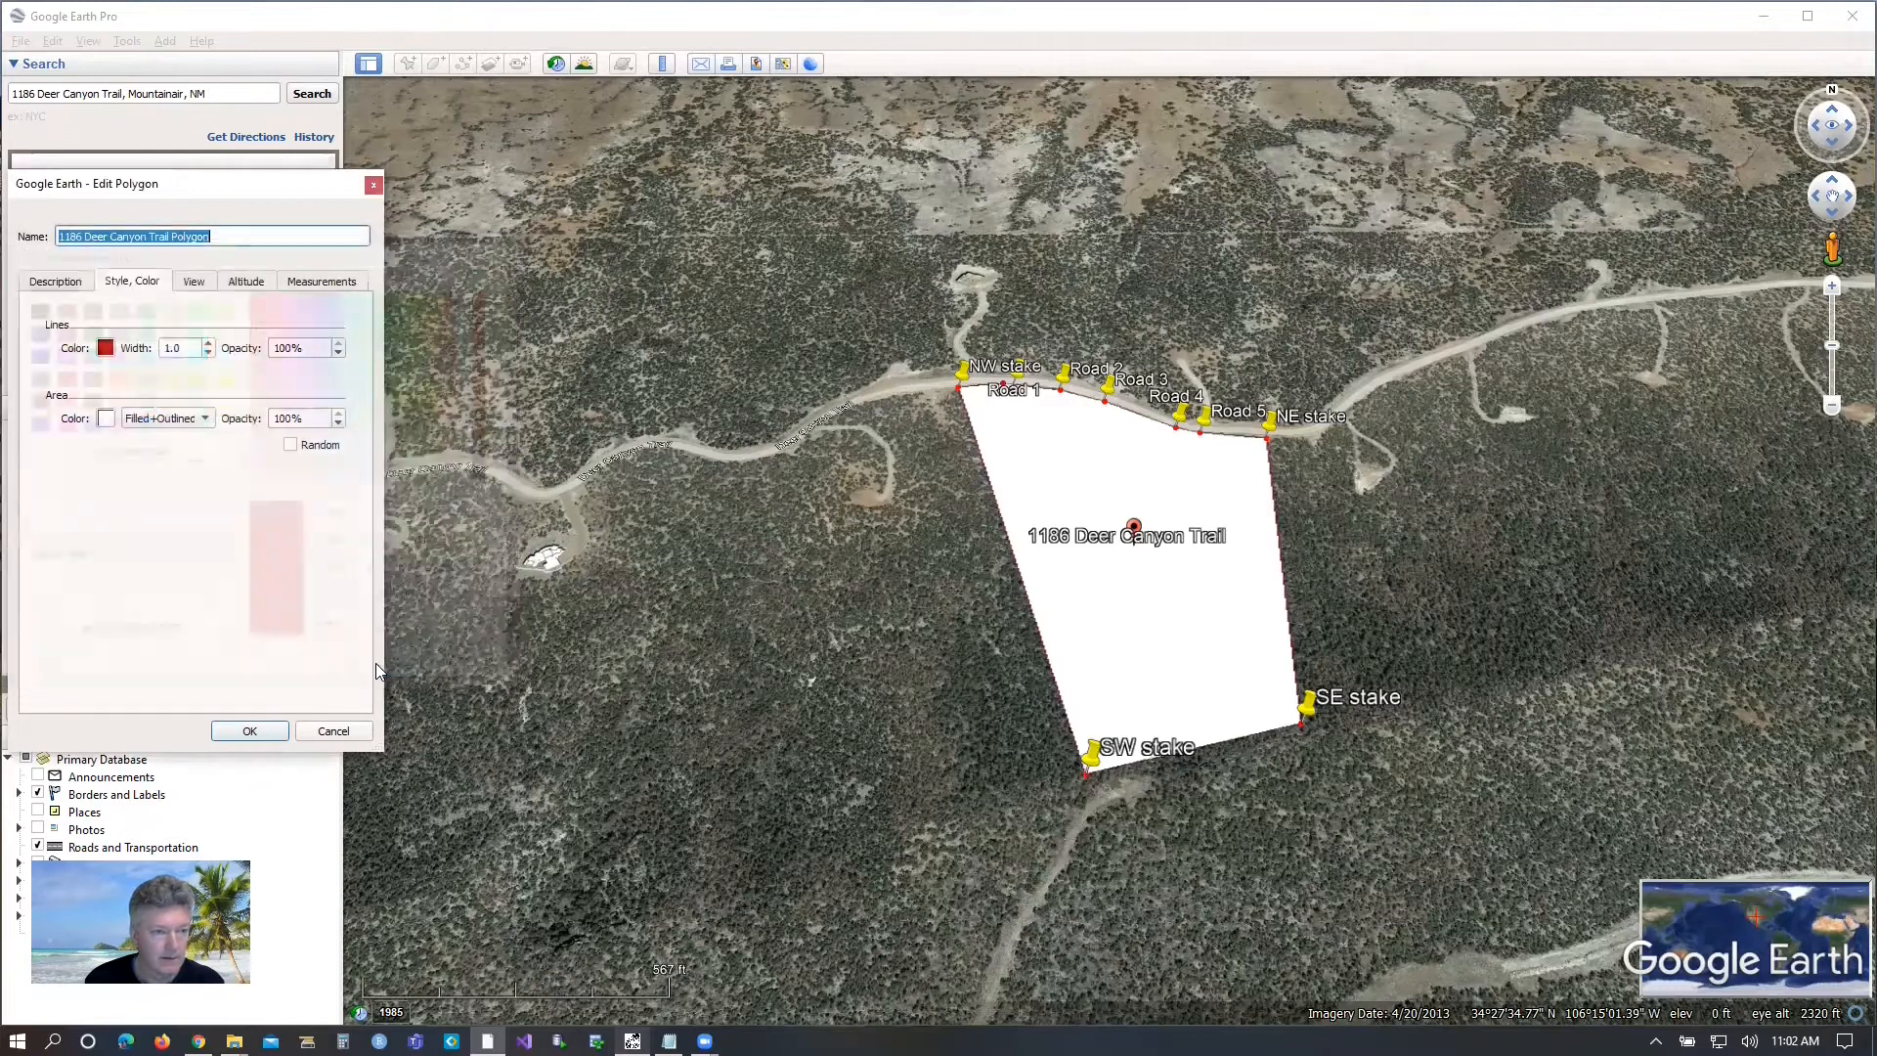
# Set the property polygon's area opacity to 0% and save the polygon.
pyautogui.click(106, 418)
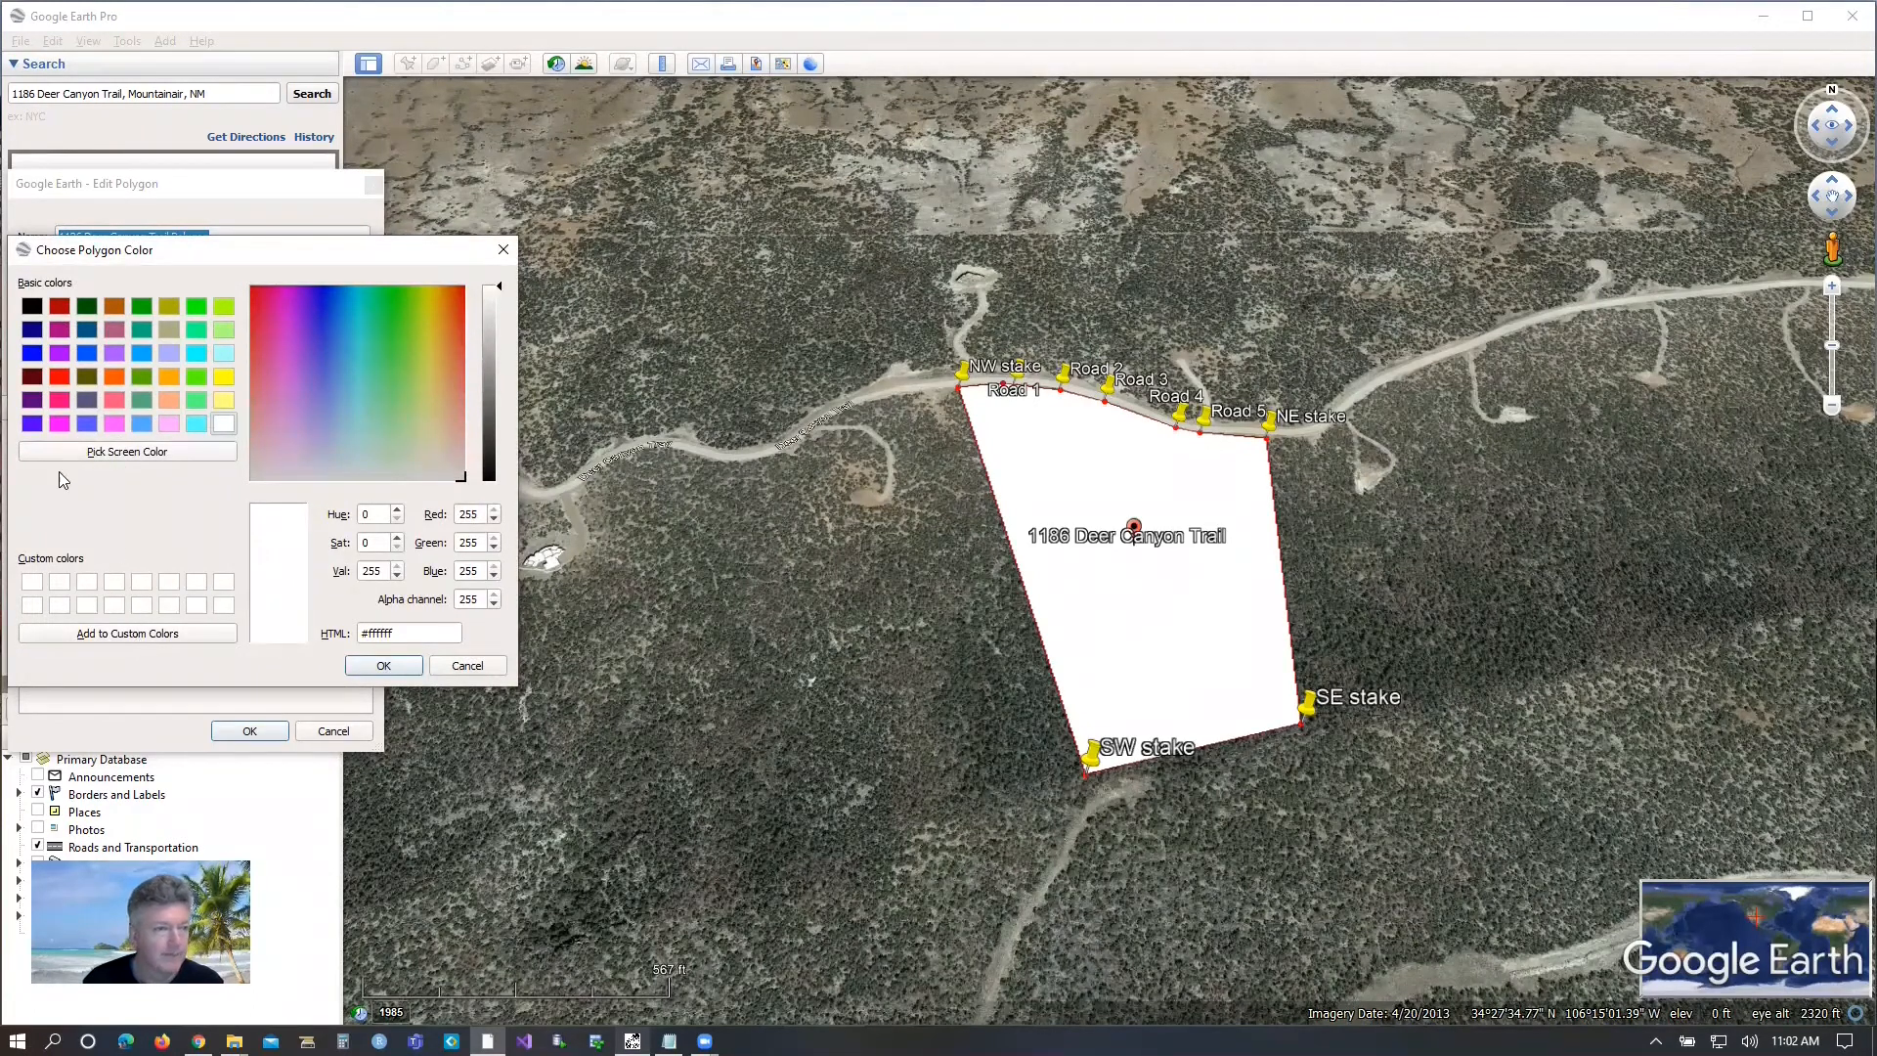
pyautogui.click(501, 253)
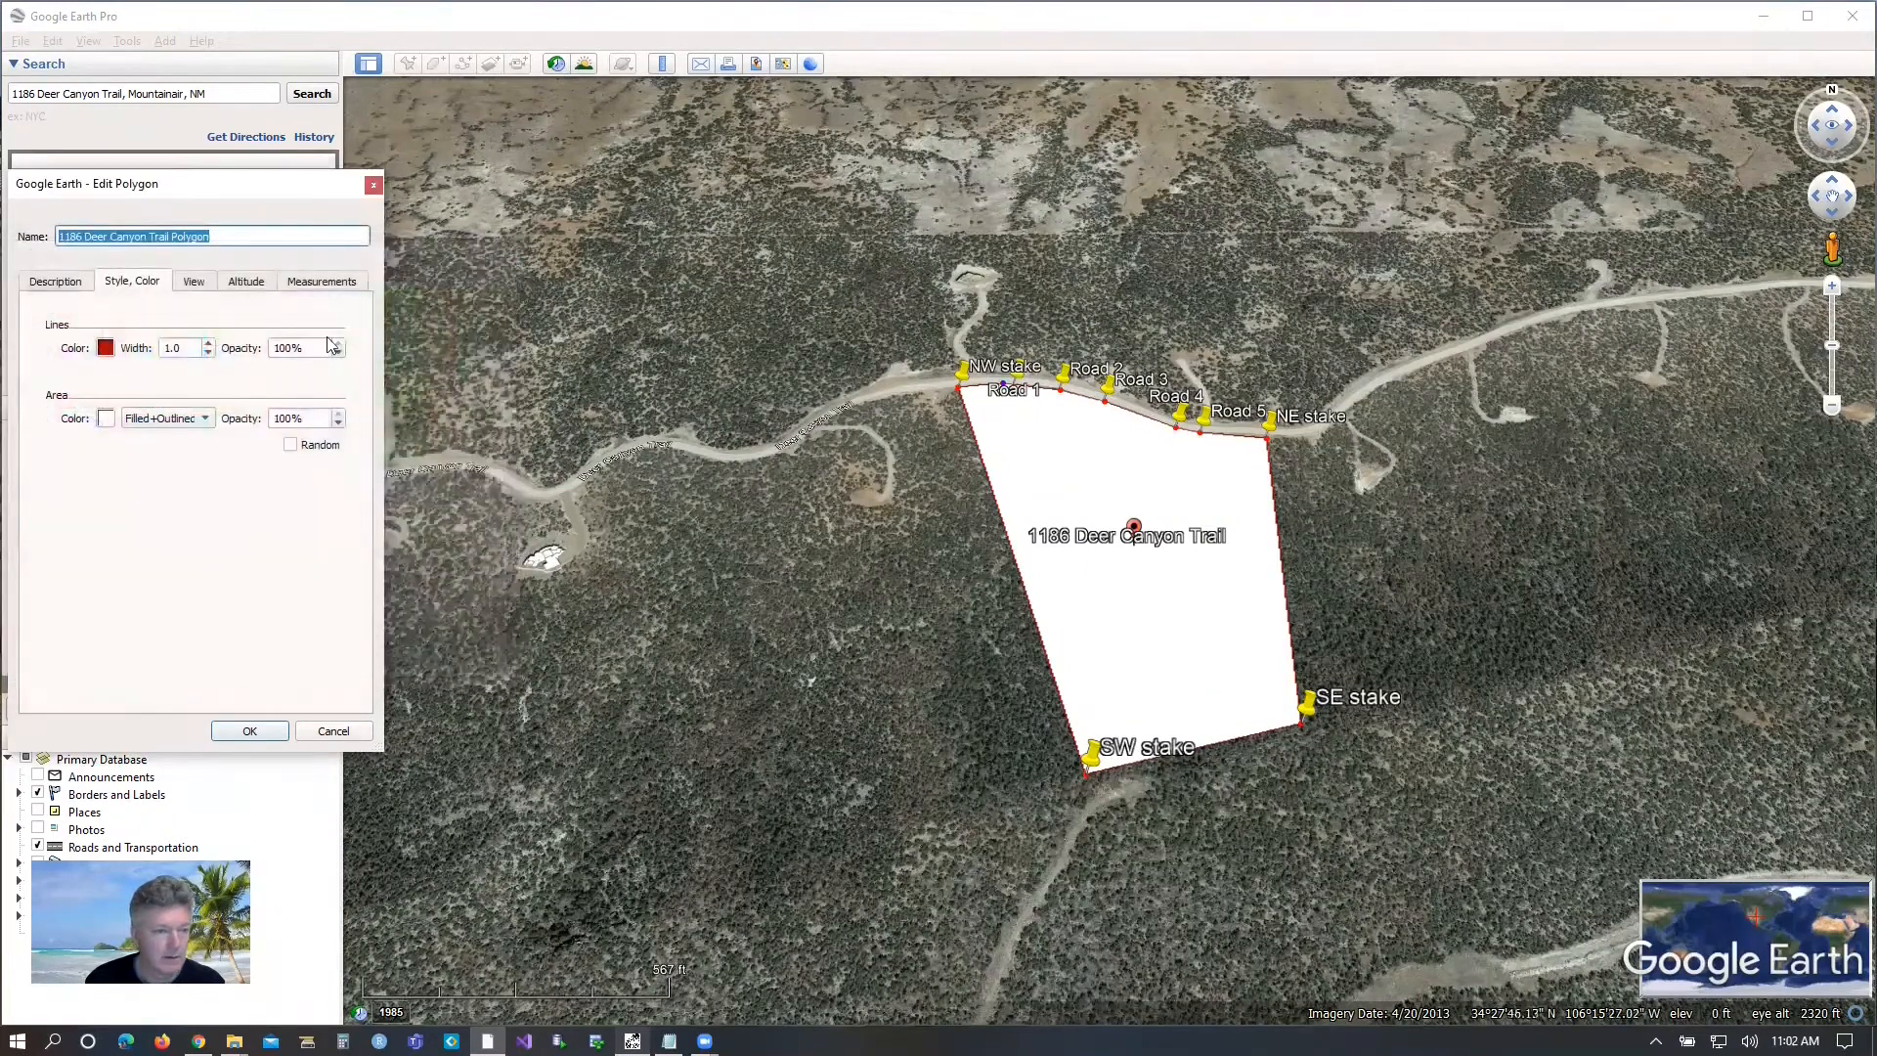
pyautogui.click(301, 419)
pyautogui.click(338, 424)
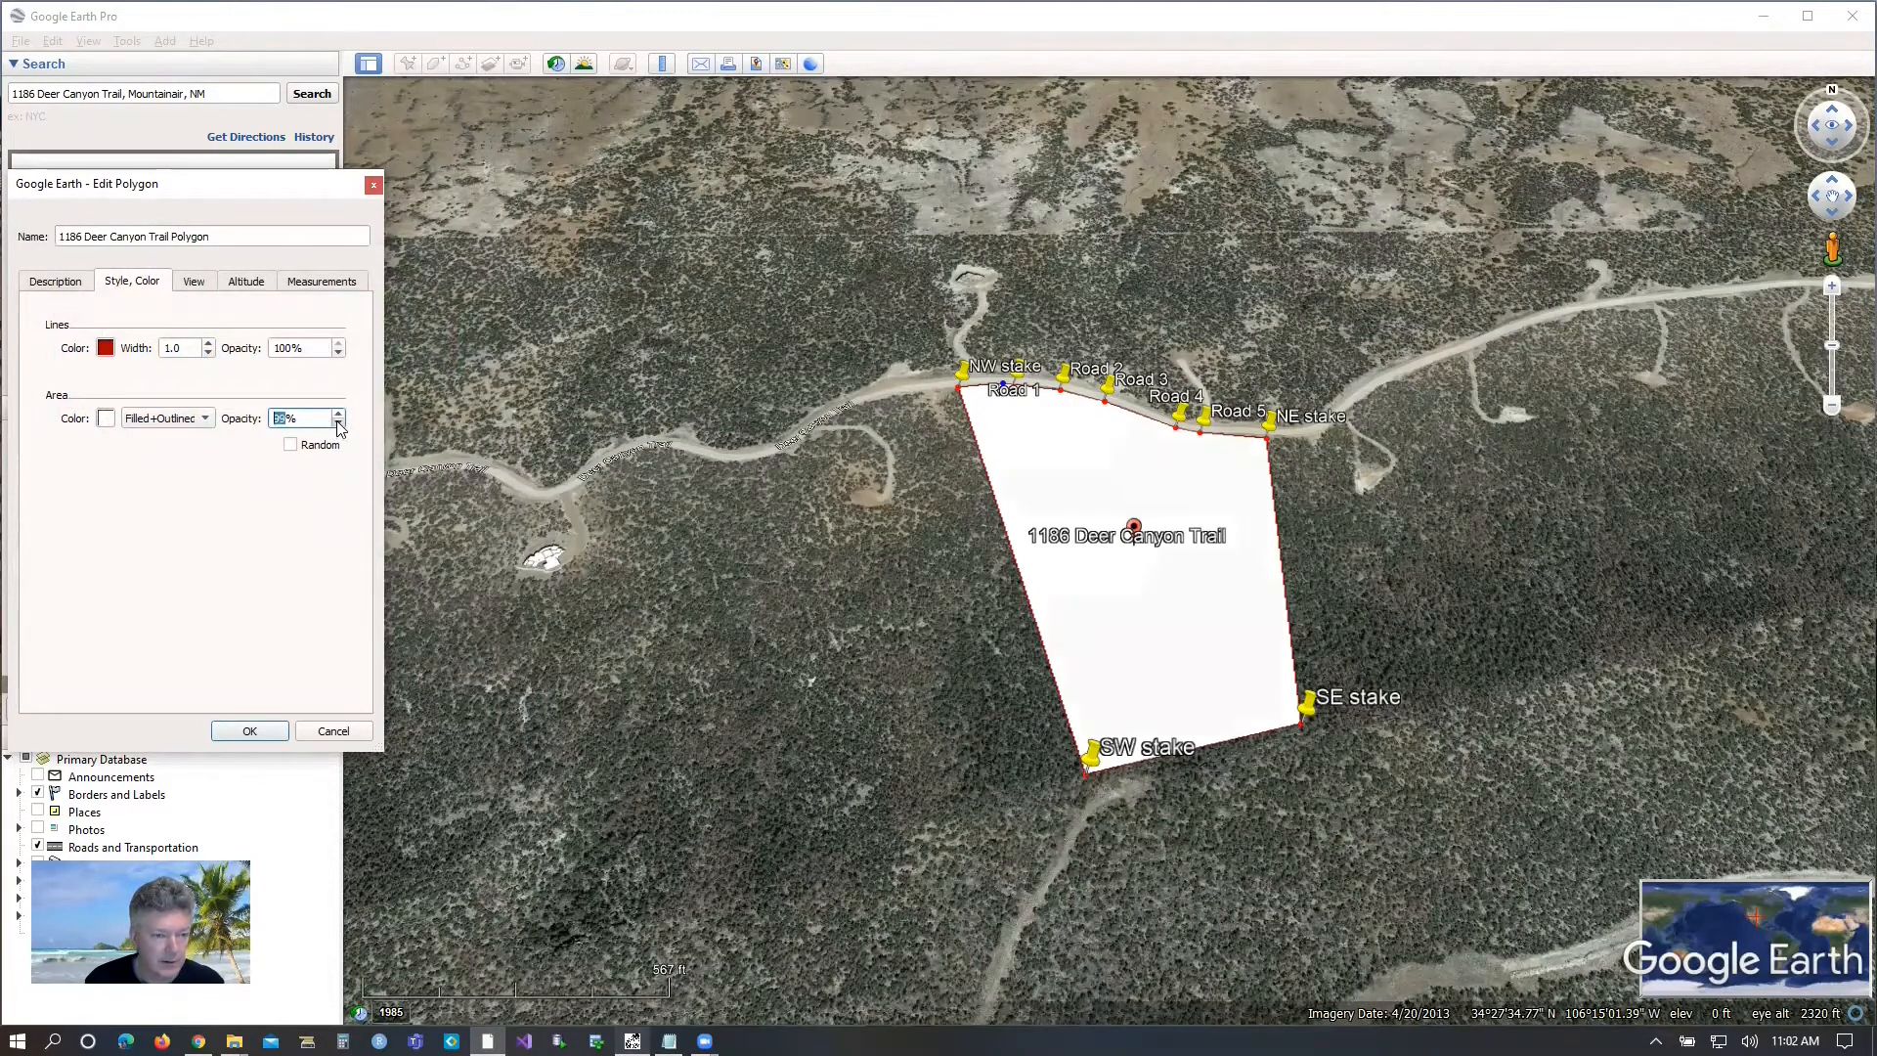
pyautogui.click(339, 423)
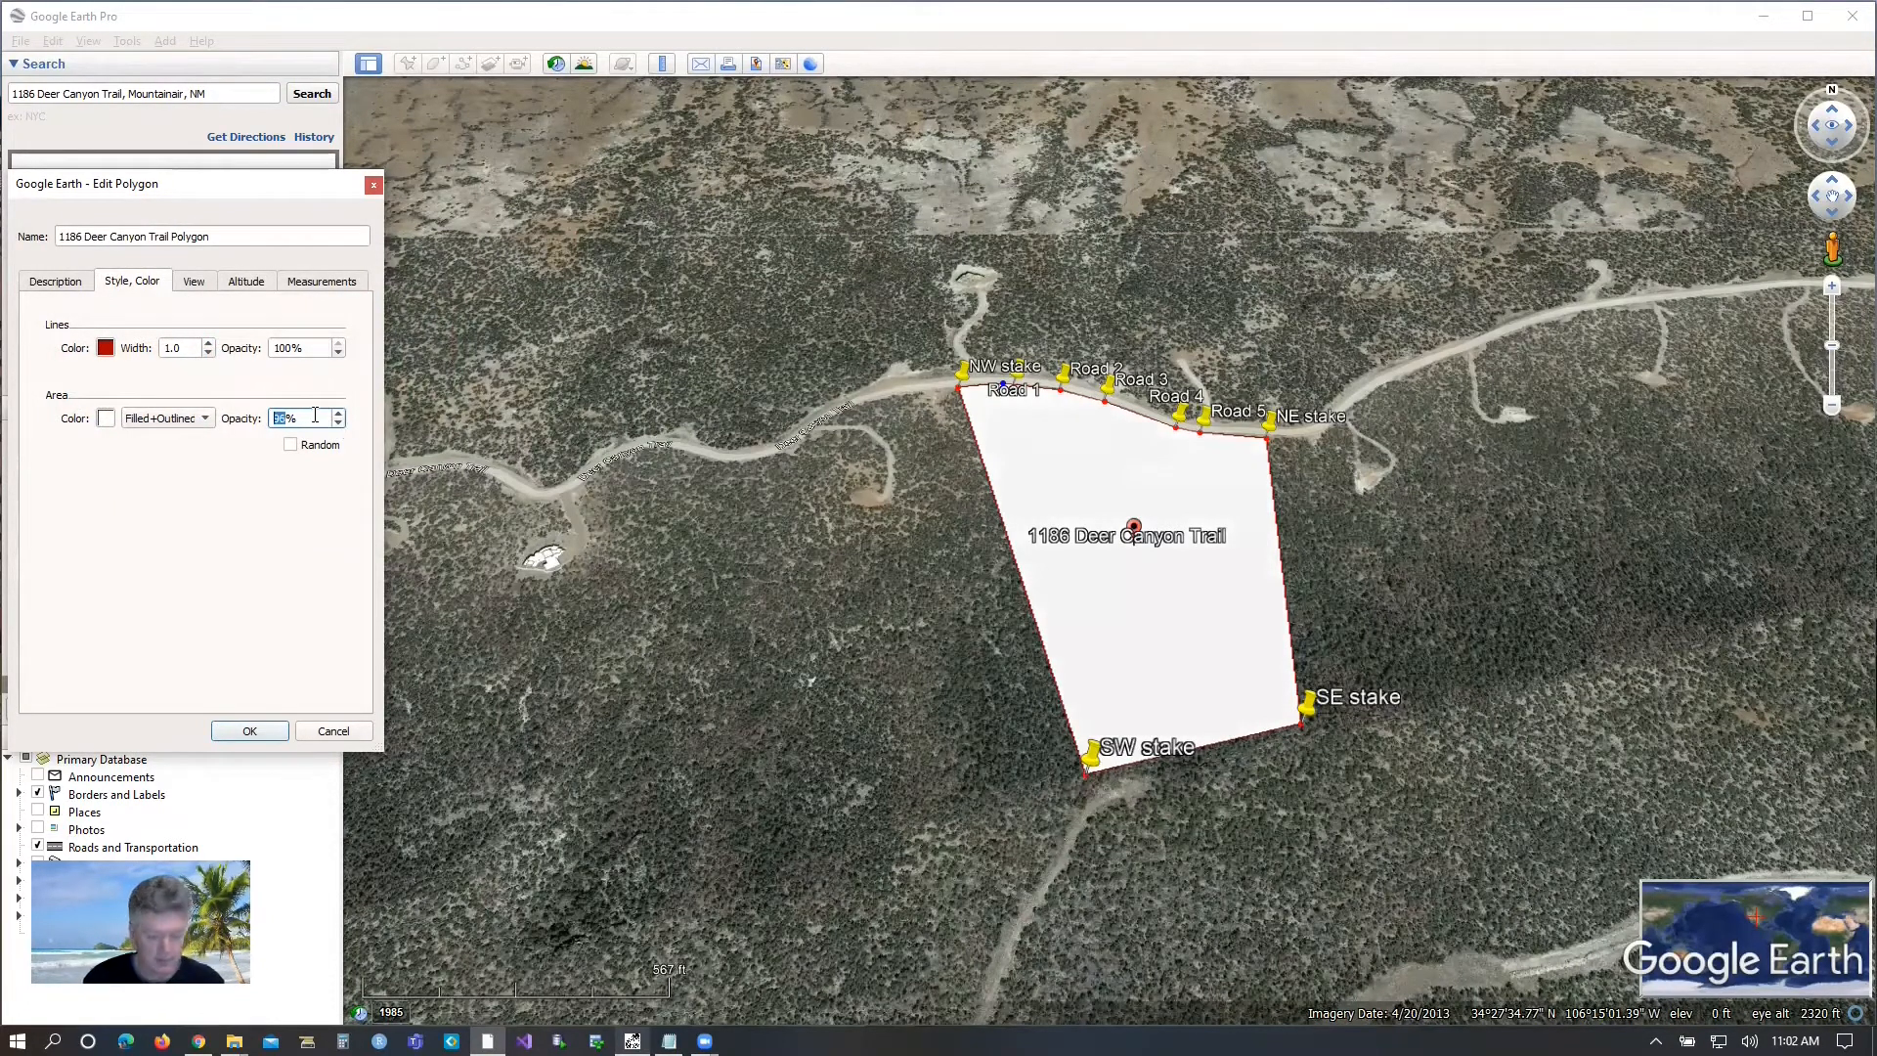
pyautogui.write('0')
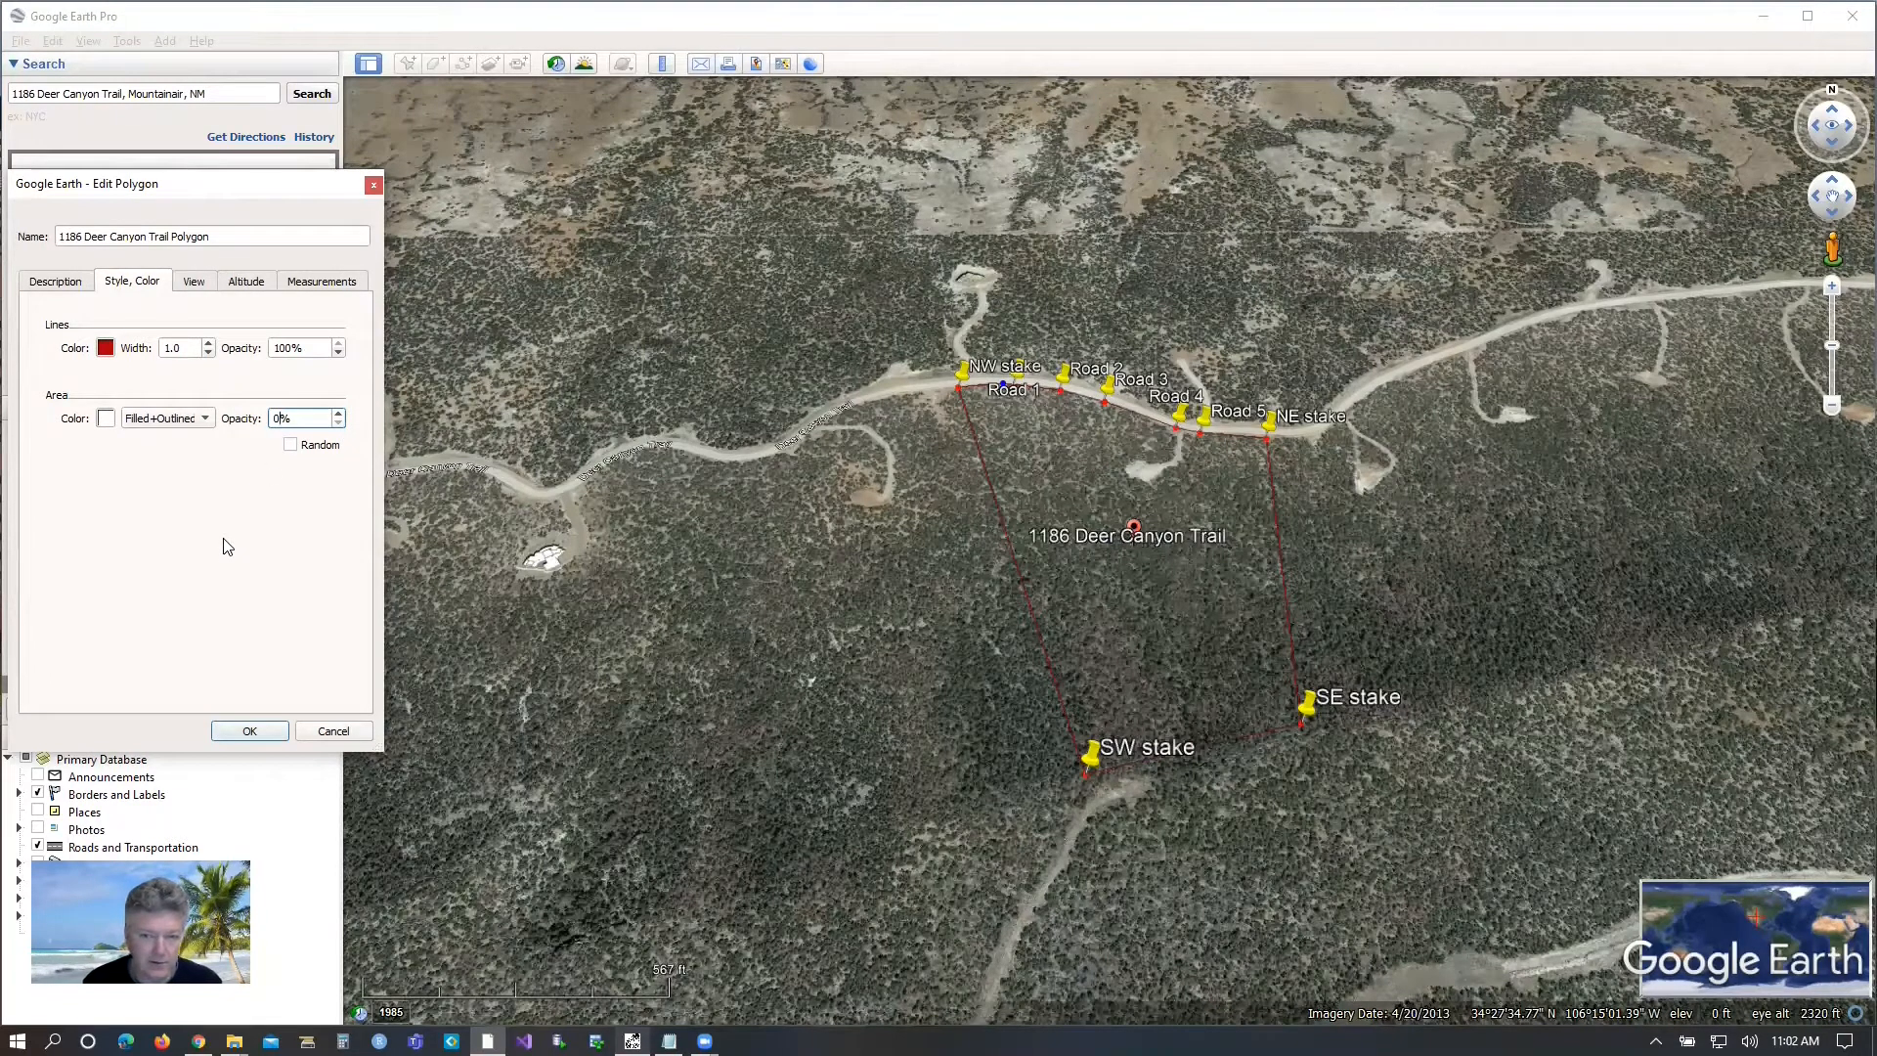
pyautogui.click(250, 731)
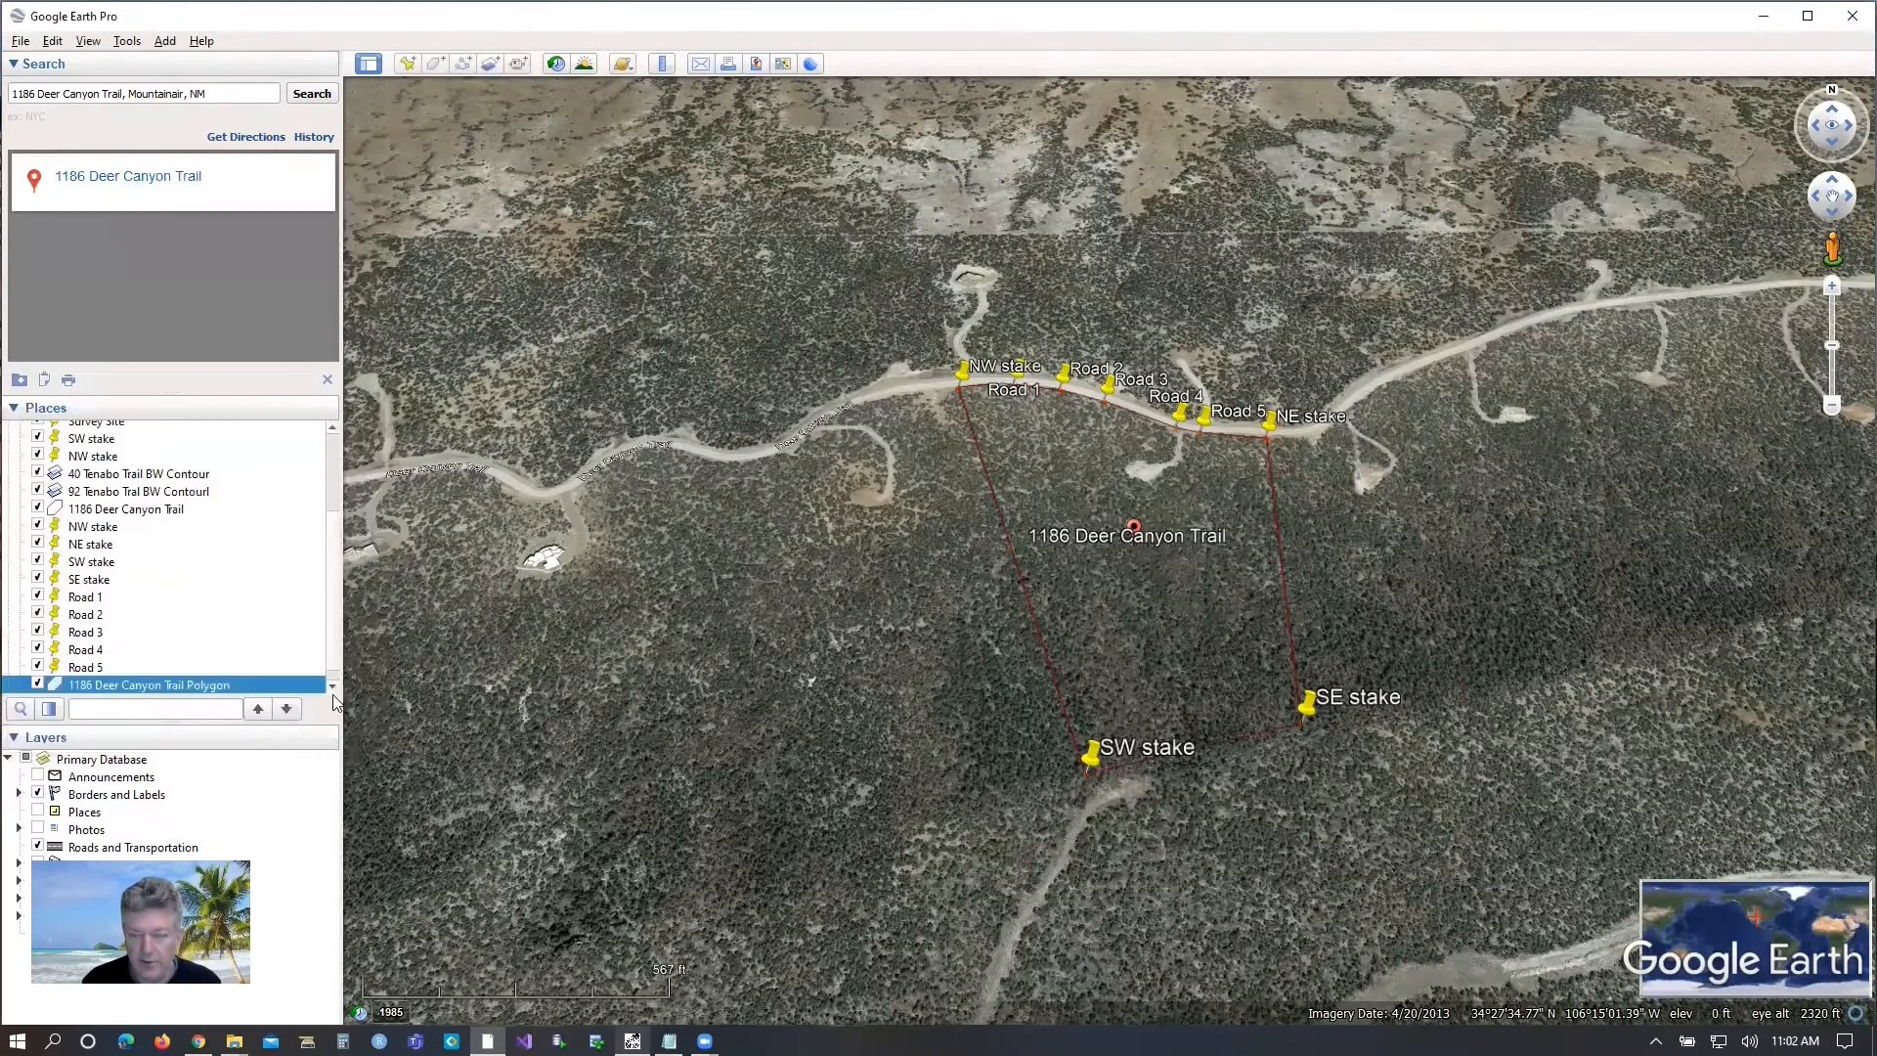
# Create a path named with the property's street address plus "Path", with the whole parcel framed in the view.
pyautogui.moveTo(894, 567); pyautogui.dragTo(546, 550)
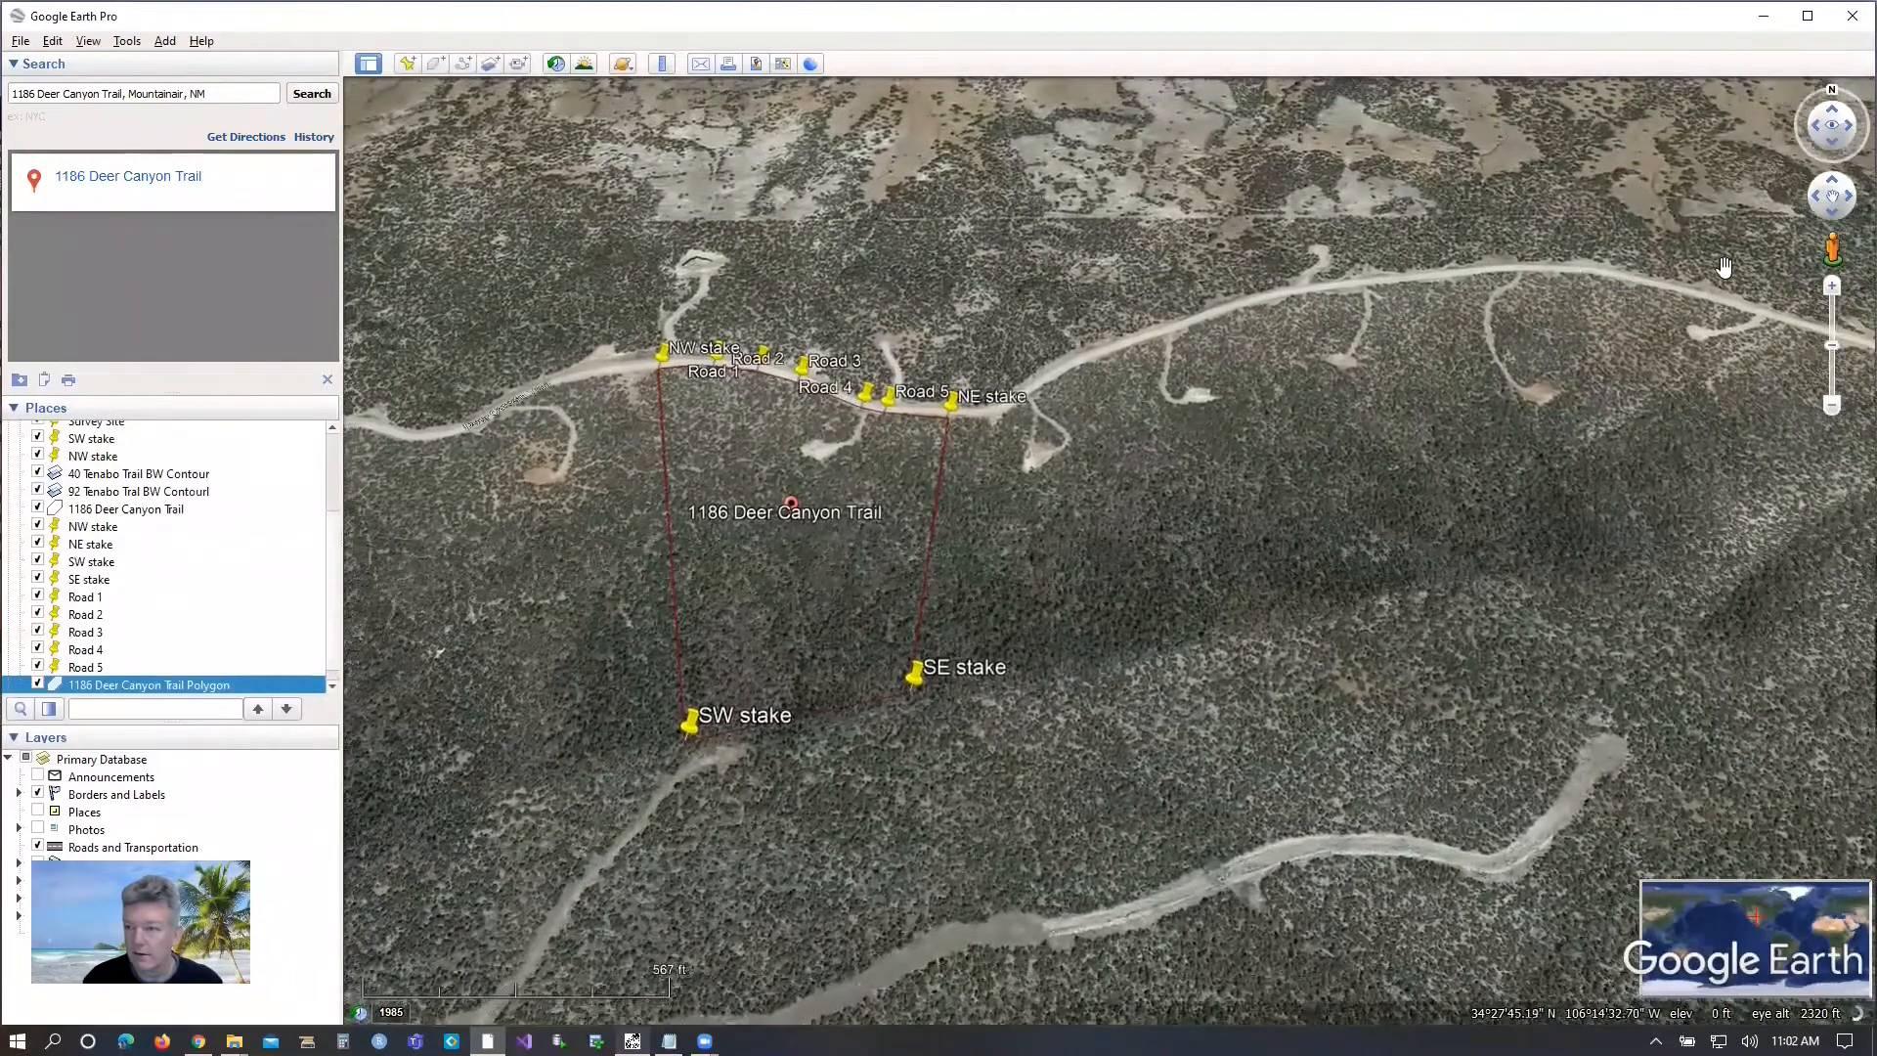
pyautogui.click(1834, 145)
pyautogui.click(1833, 144)
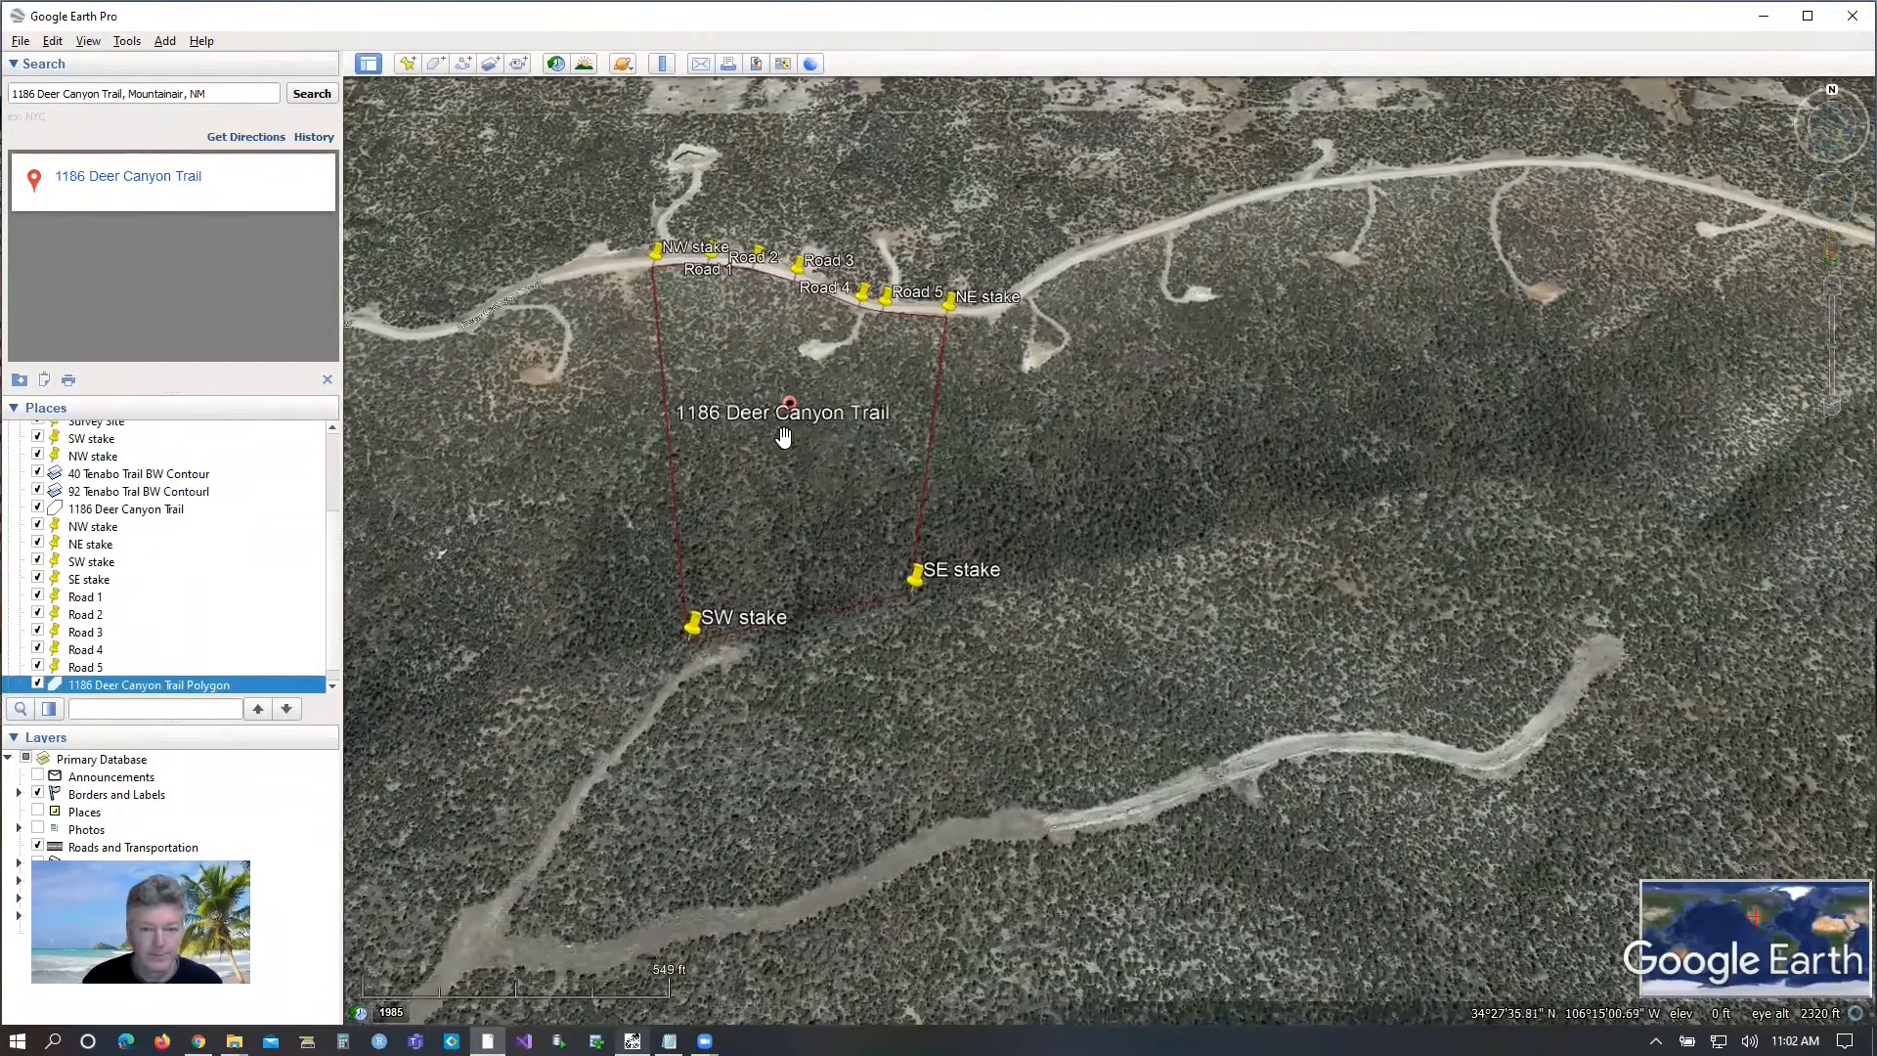
pyautogui.scroll(3, 783, 461)
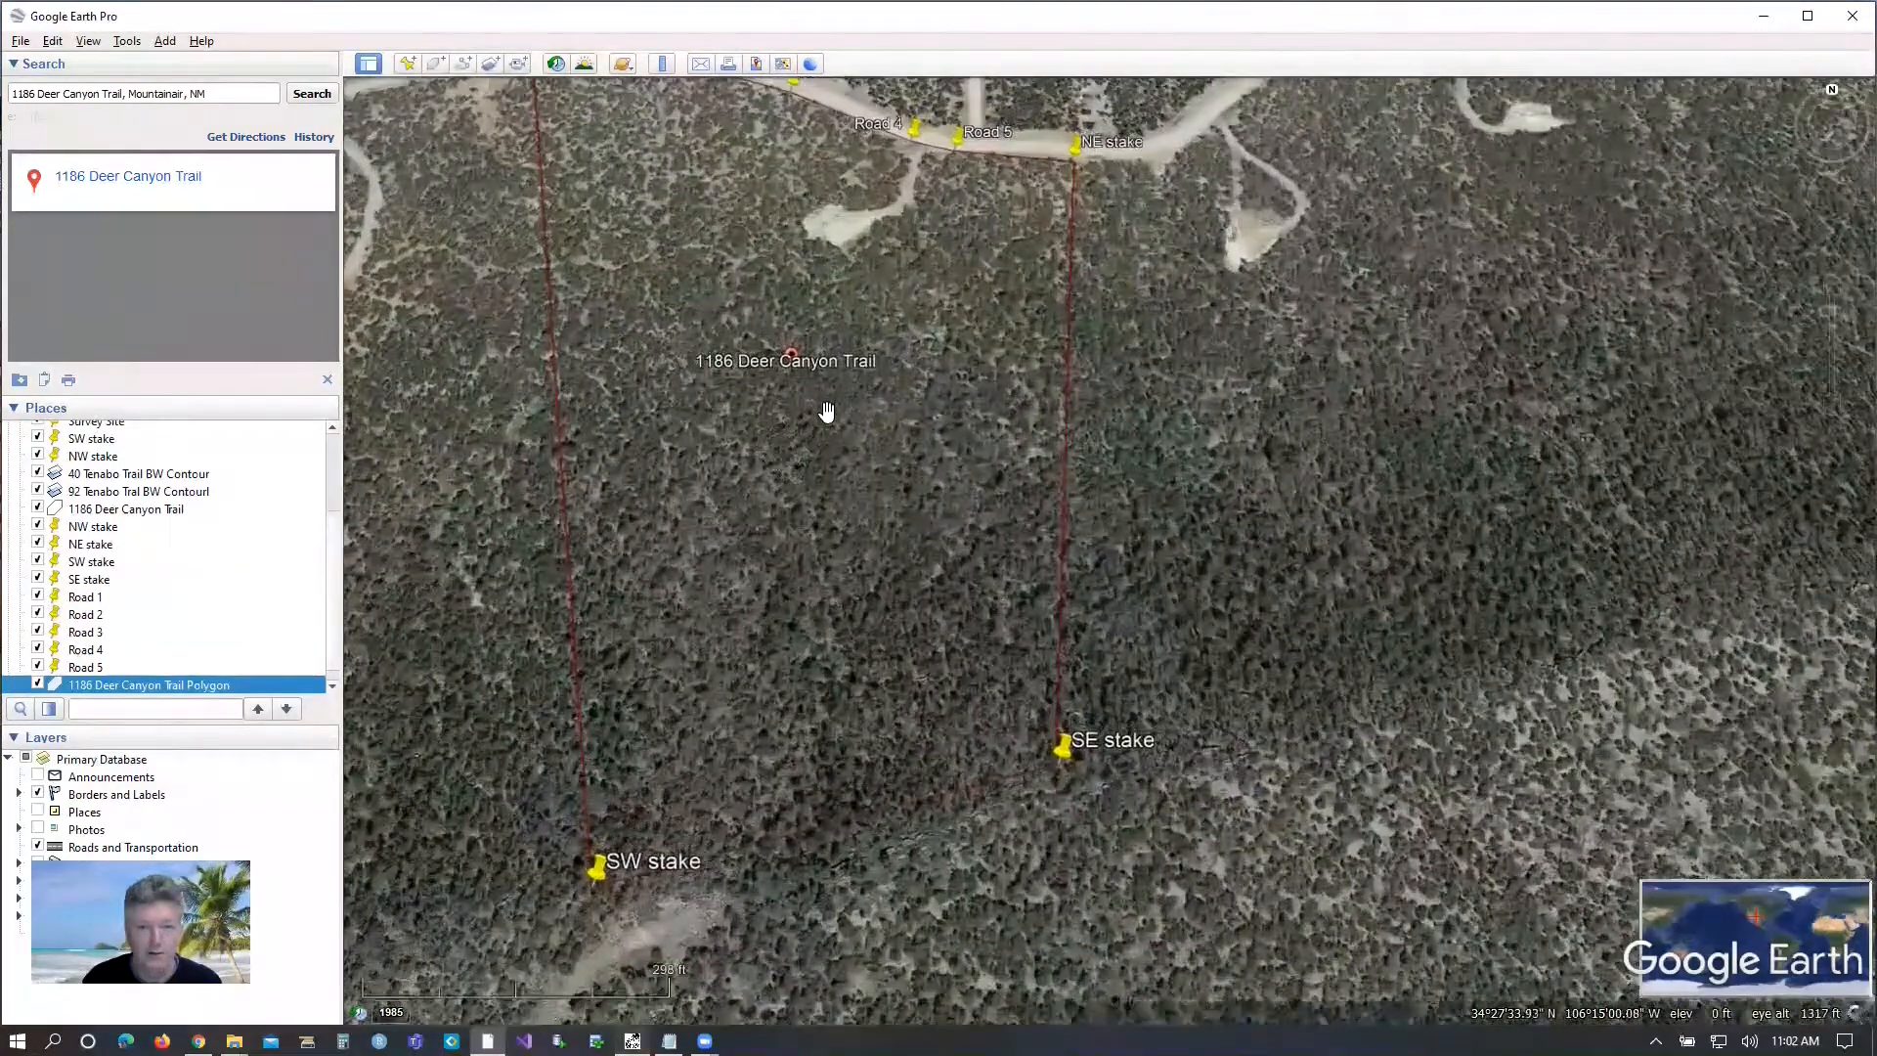
pyautogui.moveTo(832, 436); pyautogui.dragTo(957, 489)
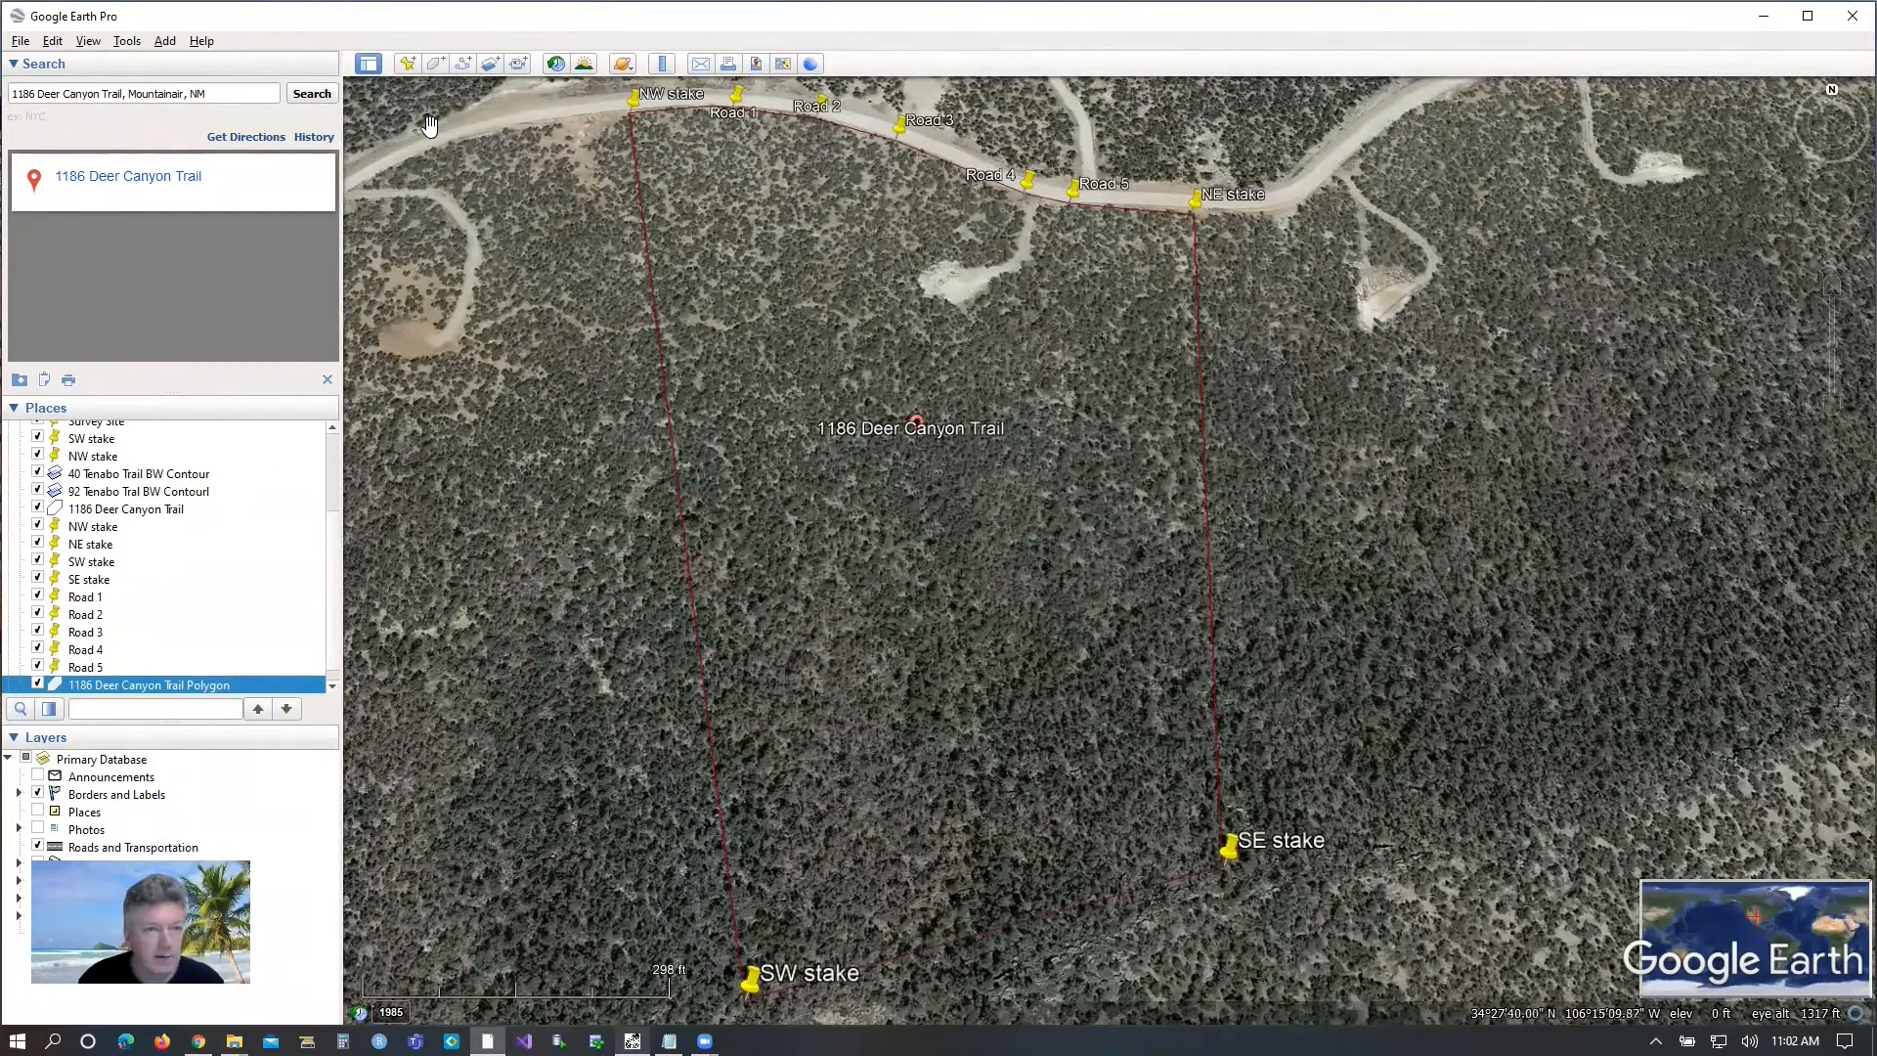
pyautogui.click(462, 67)
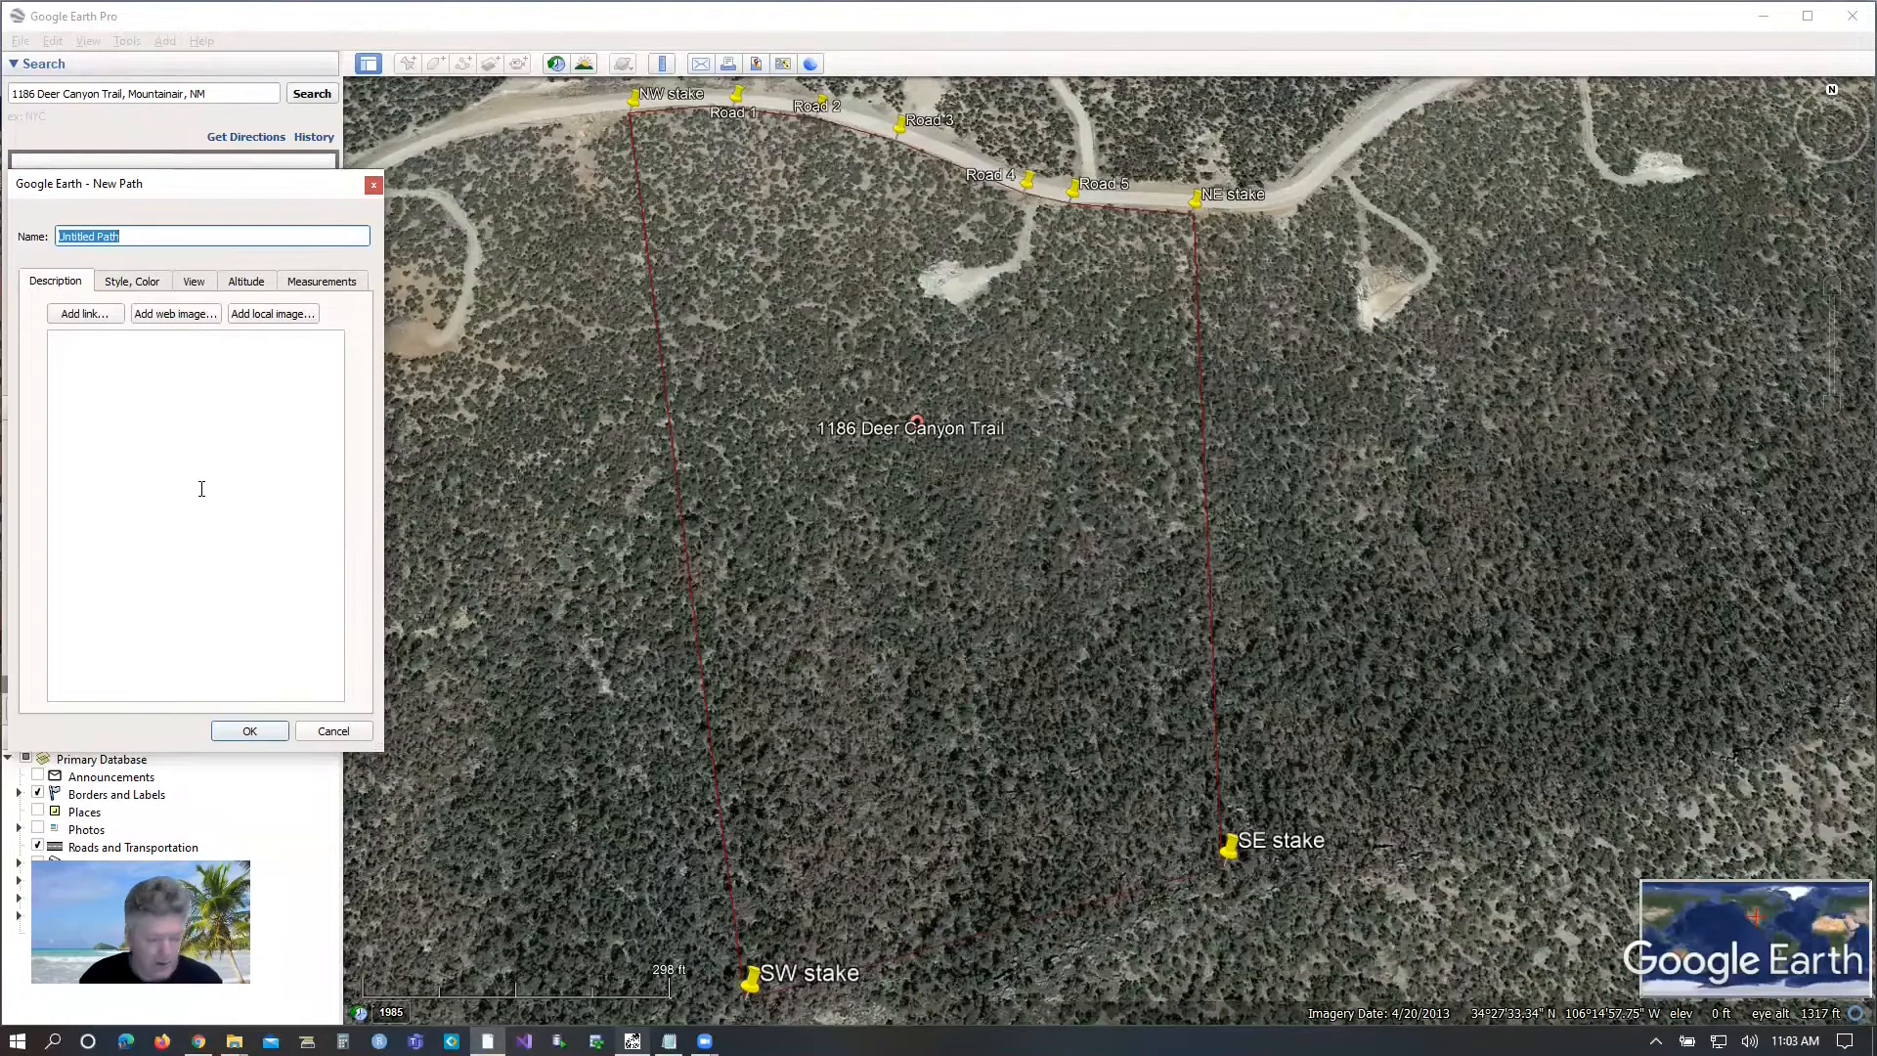
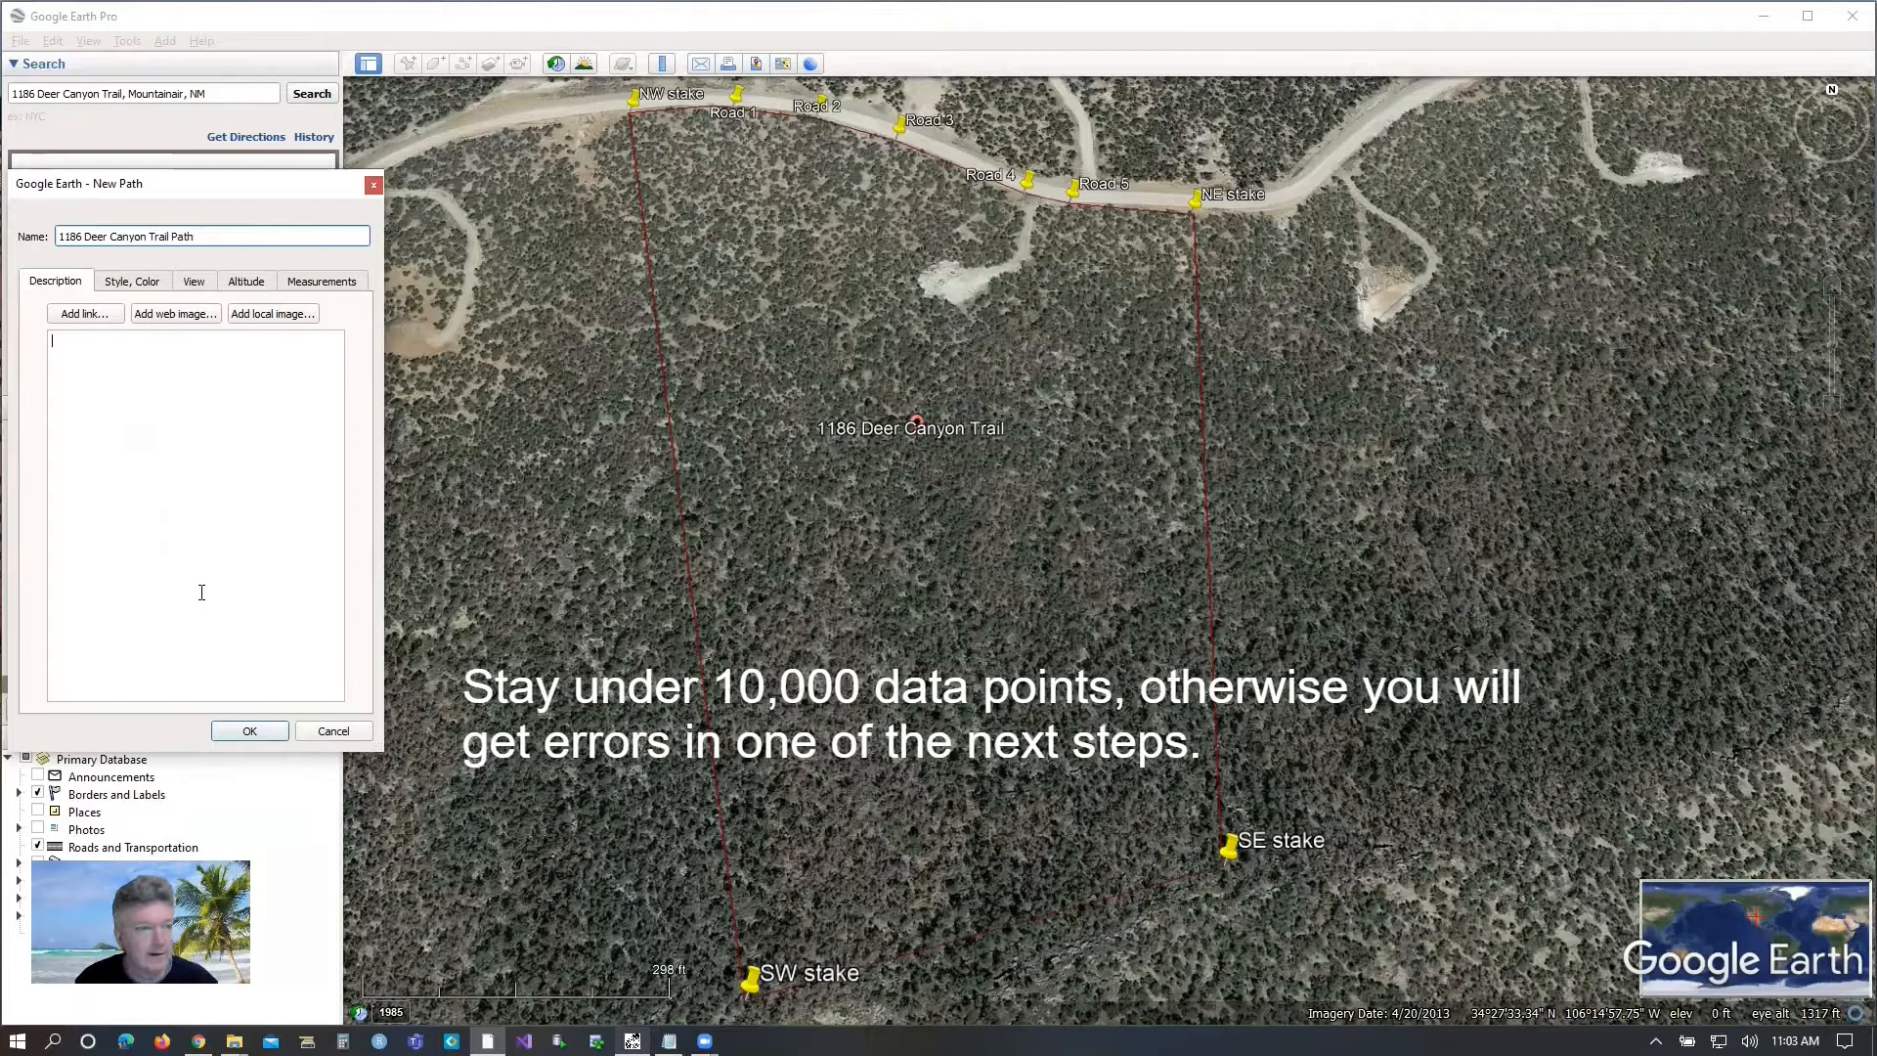
pyautogui.click(251, 733)
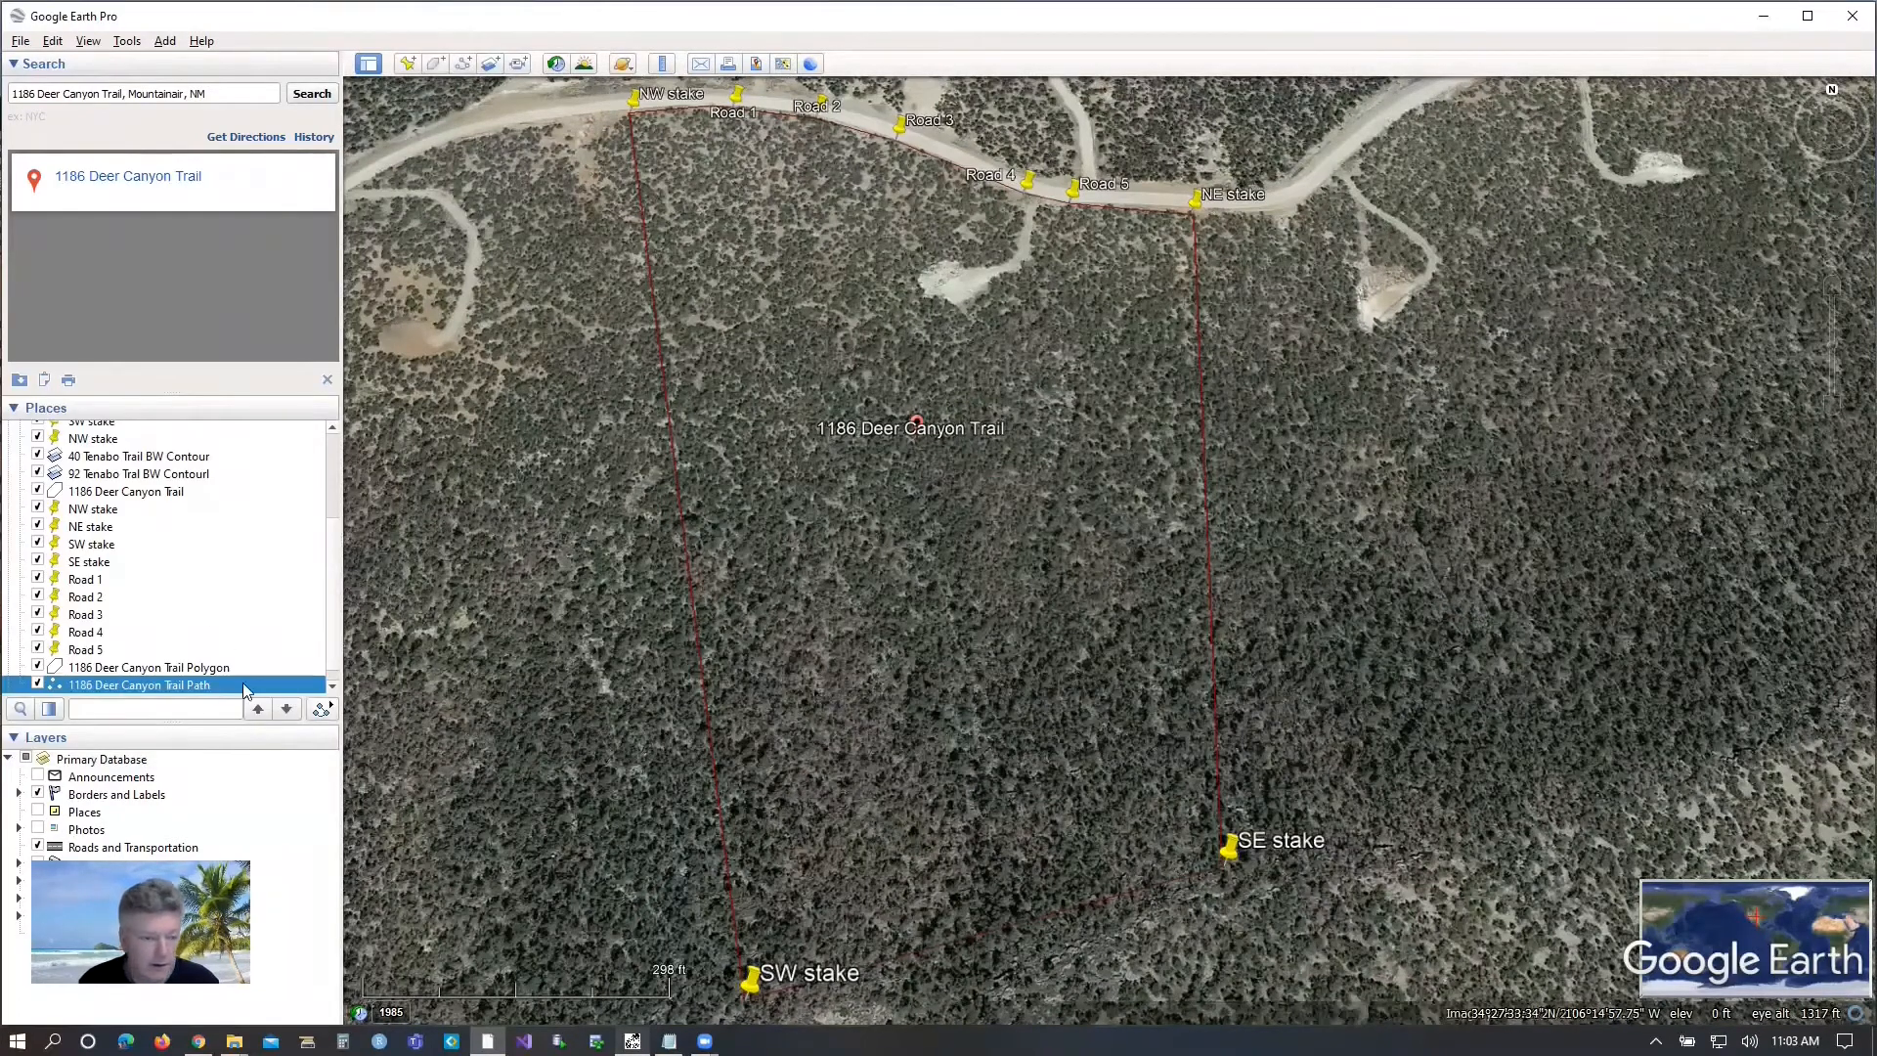
# Edit the property path, fill the whole parcel inside the polygon outline with dense freehand back-and-forth lines, and save it.
pyautogui.rightClick(101, 687)
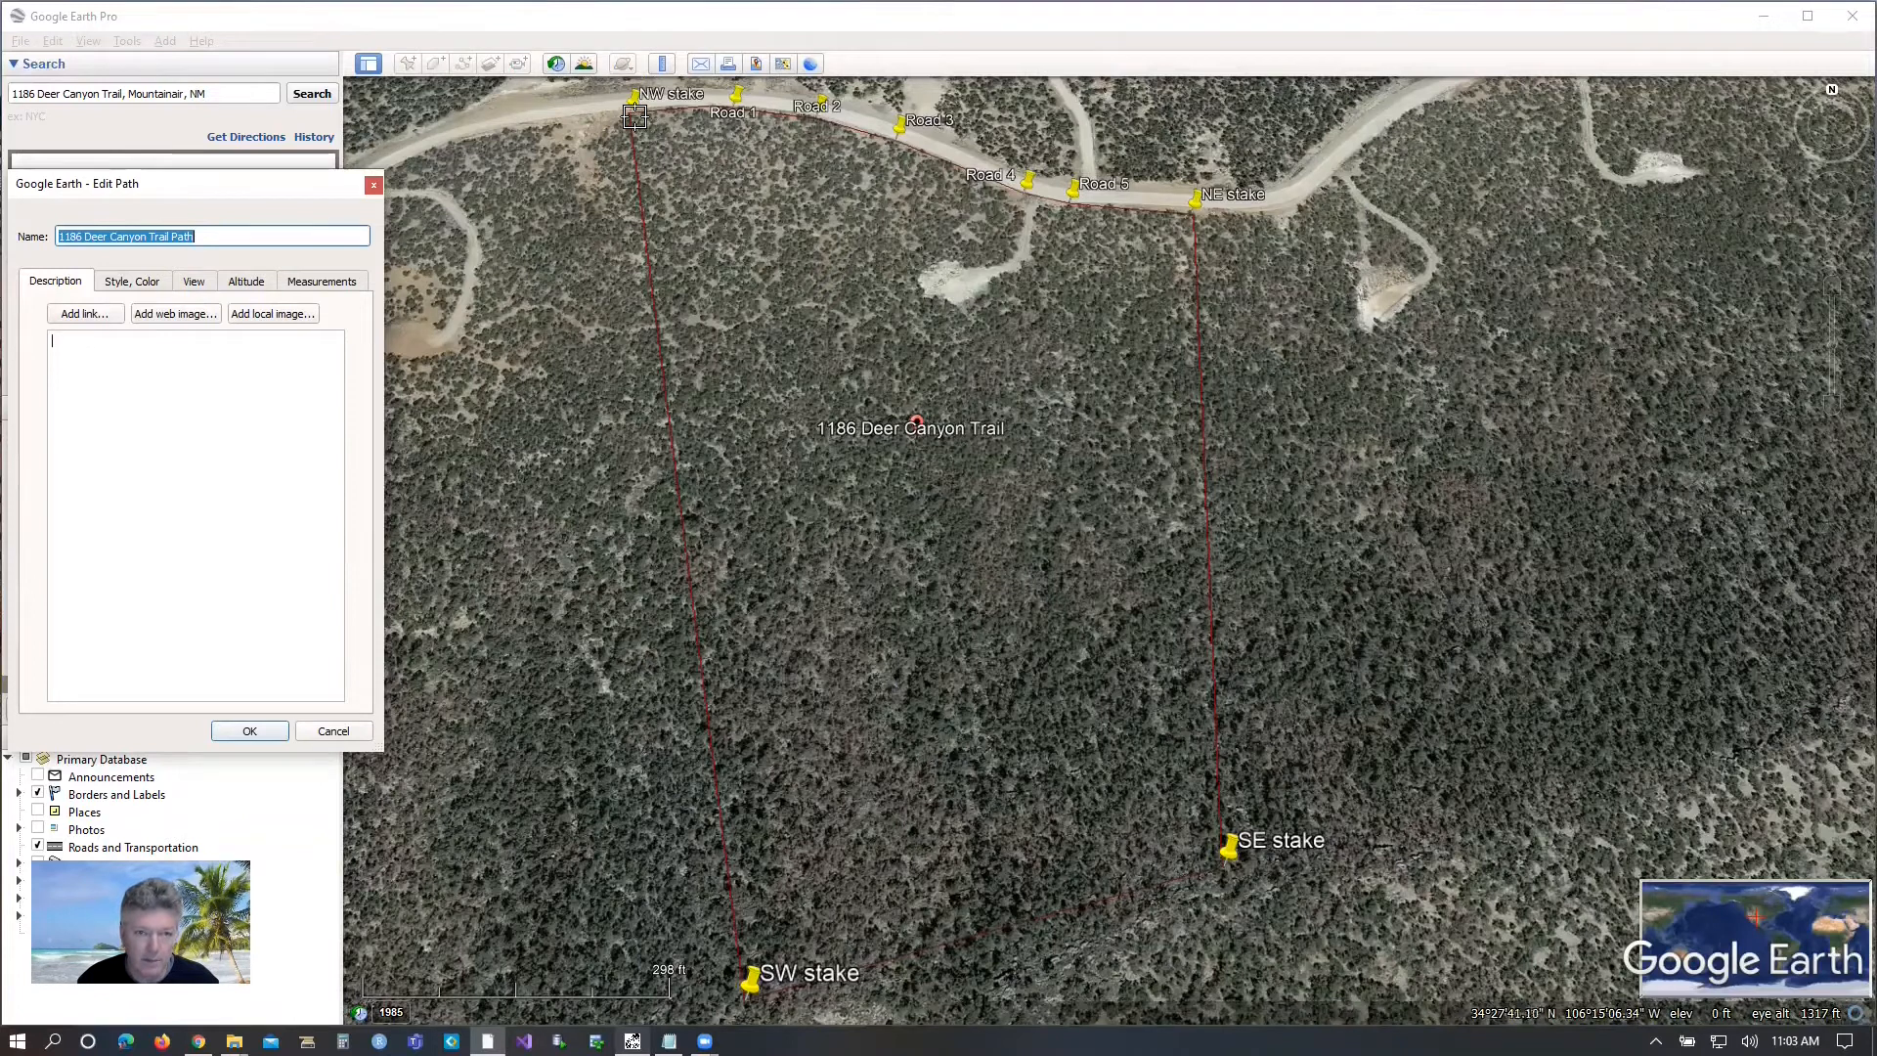
pyautogui.moveTo(636, 118)
pyautogui.mouseDown()
pyautogui.moveTo(706, 115)
pyautogui.moveTo(657, 115)
pyautogui.mouseUp()
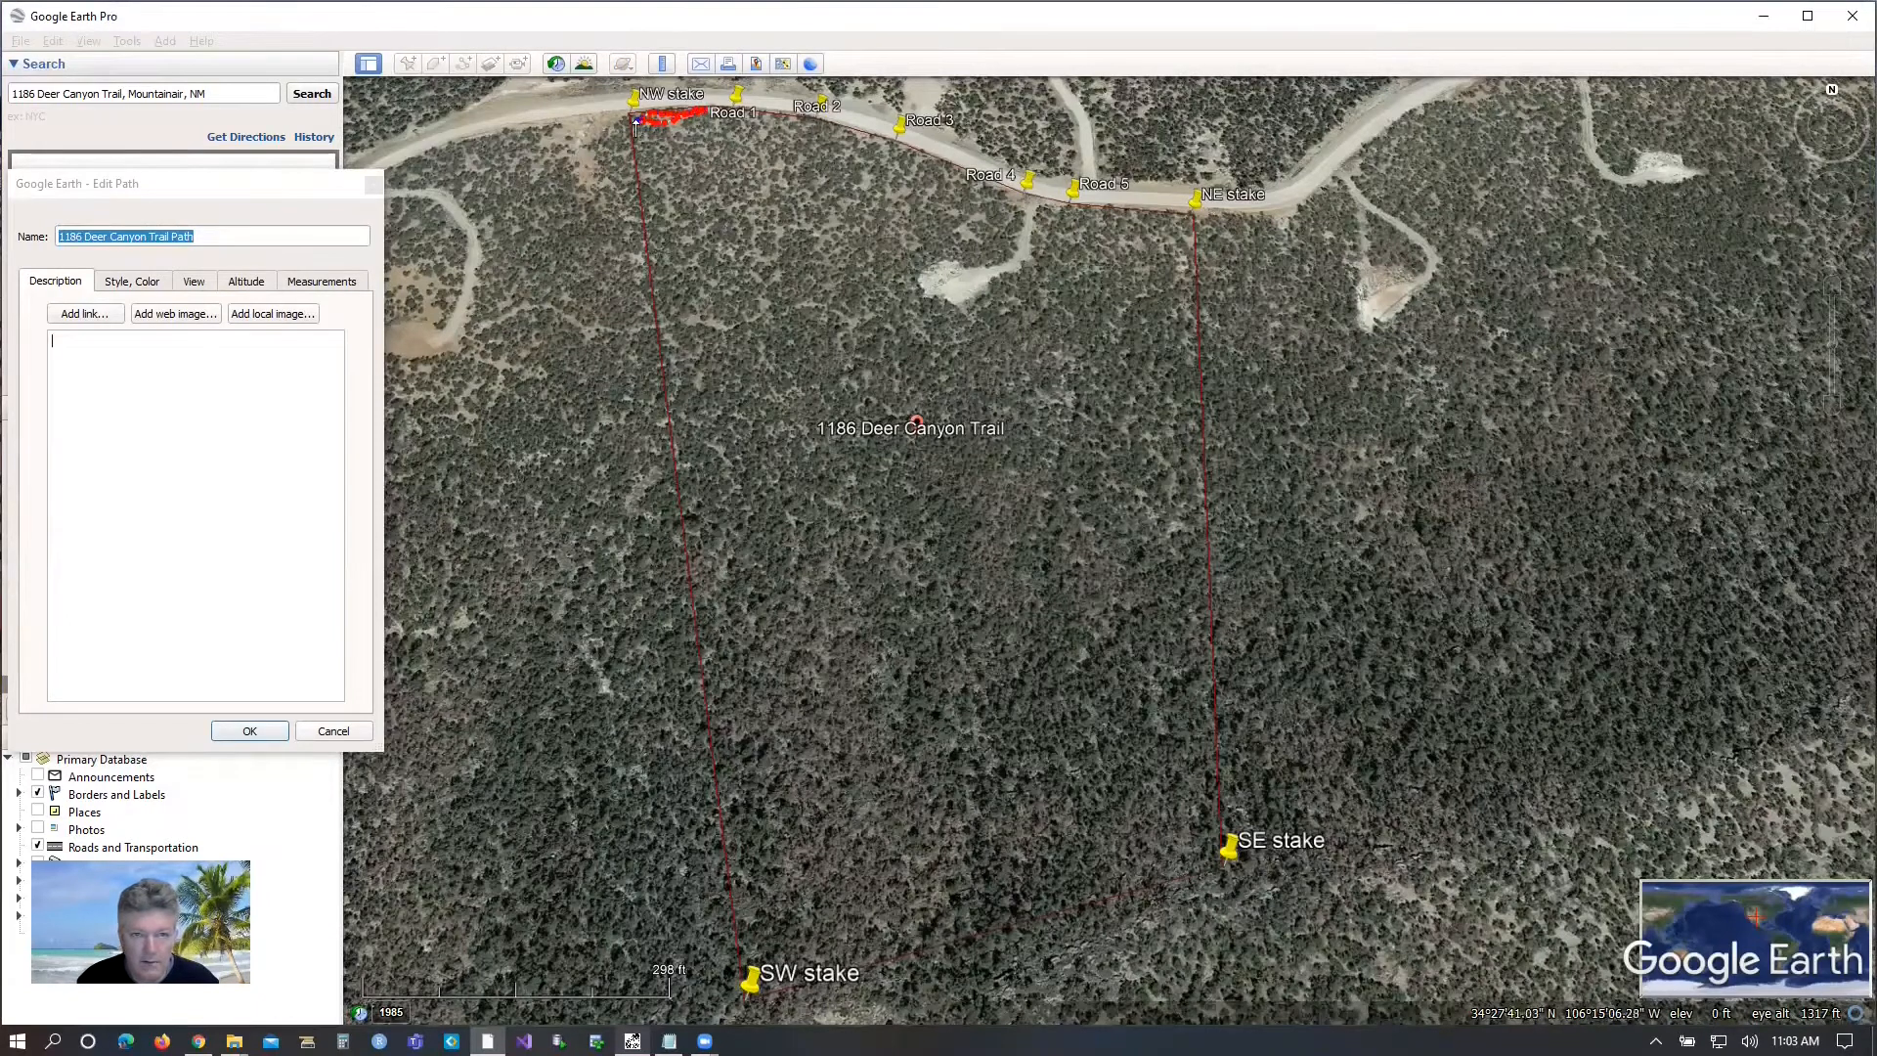
pyautogui.moveTo(643, 161)
pyautogui.mouseDown()
pyautogui.moveTo(777, 147)
pyautogui.moveTo(675, 135)
pyautogui.moveTo(657, 141)
pyautogui.moveTo(827, 147)
pyautogui.moveTo(653, 137)
pyautogui.moveTo(653, 161)
pyautogui.moveTo(818, 161)
pyautogui.moveTo(667, 163)
pyautogui.moveTo(662, 276)
pyautogui.moveTo(645, 168)
pyautogui.moveTo(655, 260)
pyautogui.mouseUp()
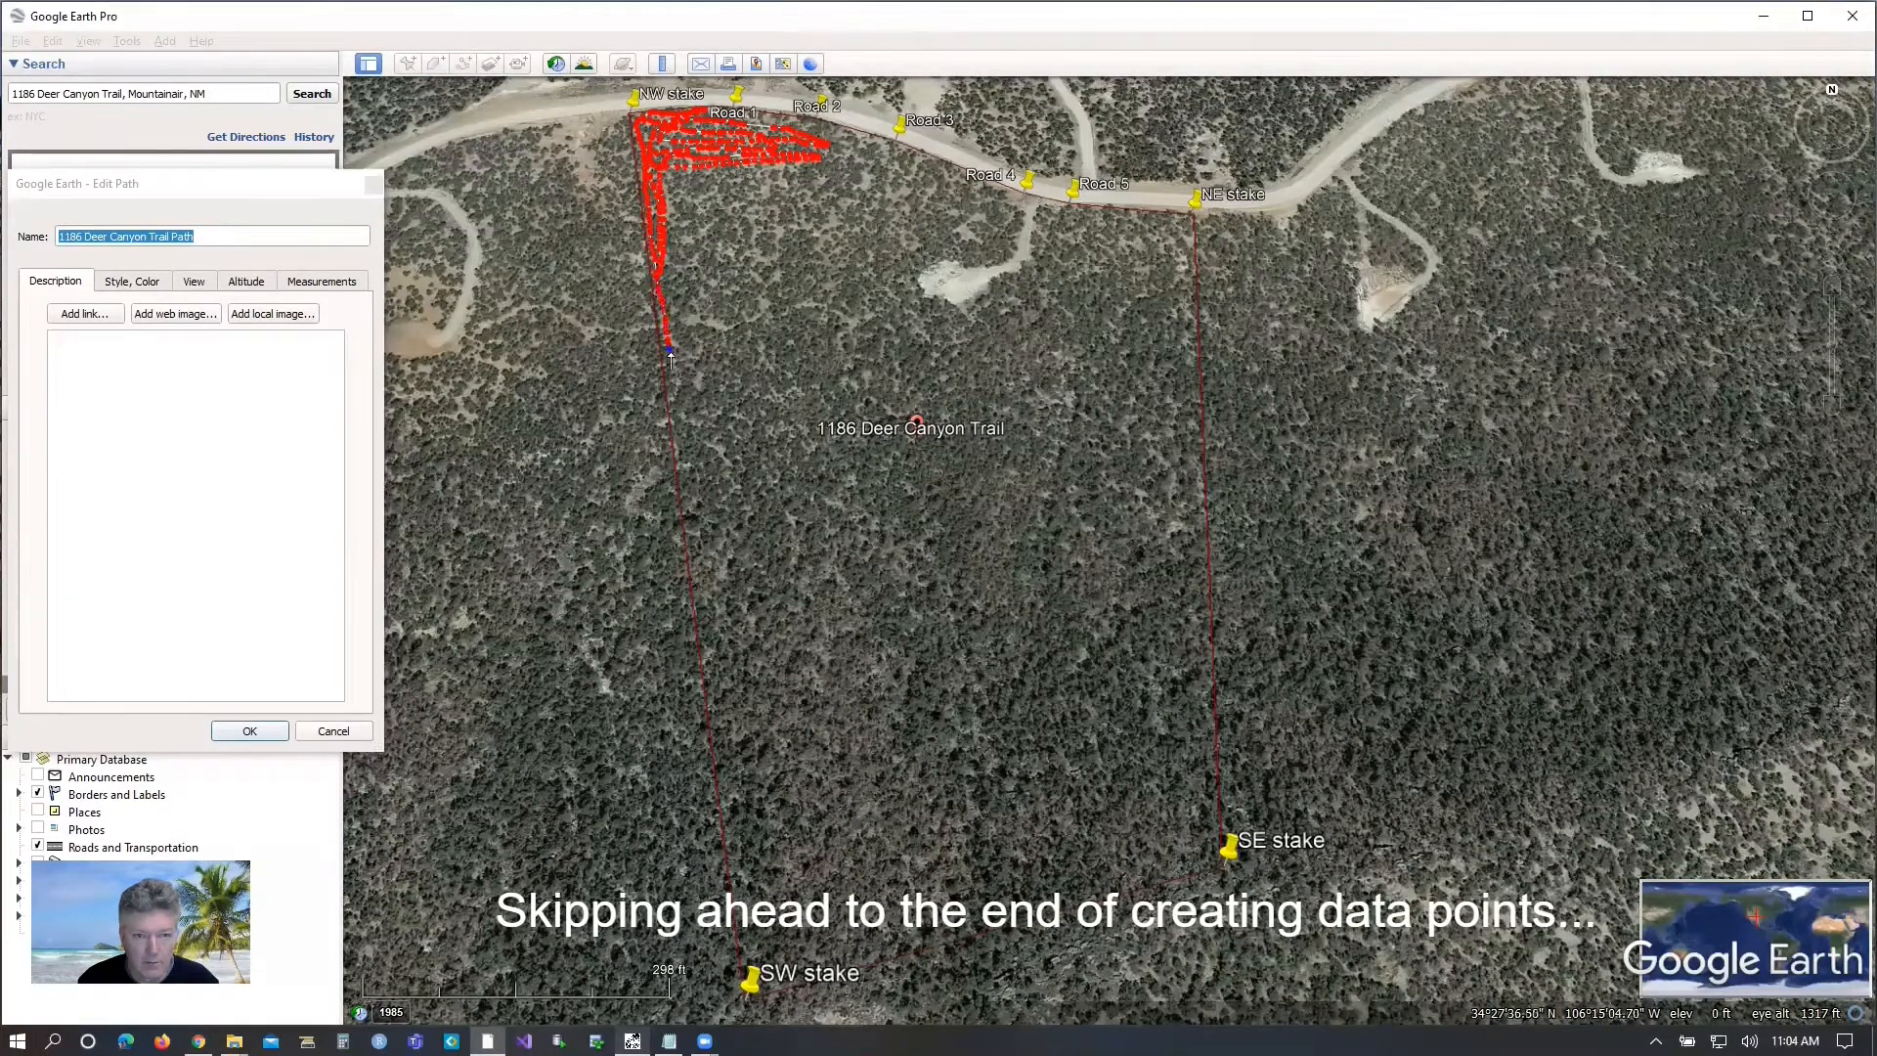
pyautogui.moveTo(672, 407); pyautogui.dragTo(763, 413)
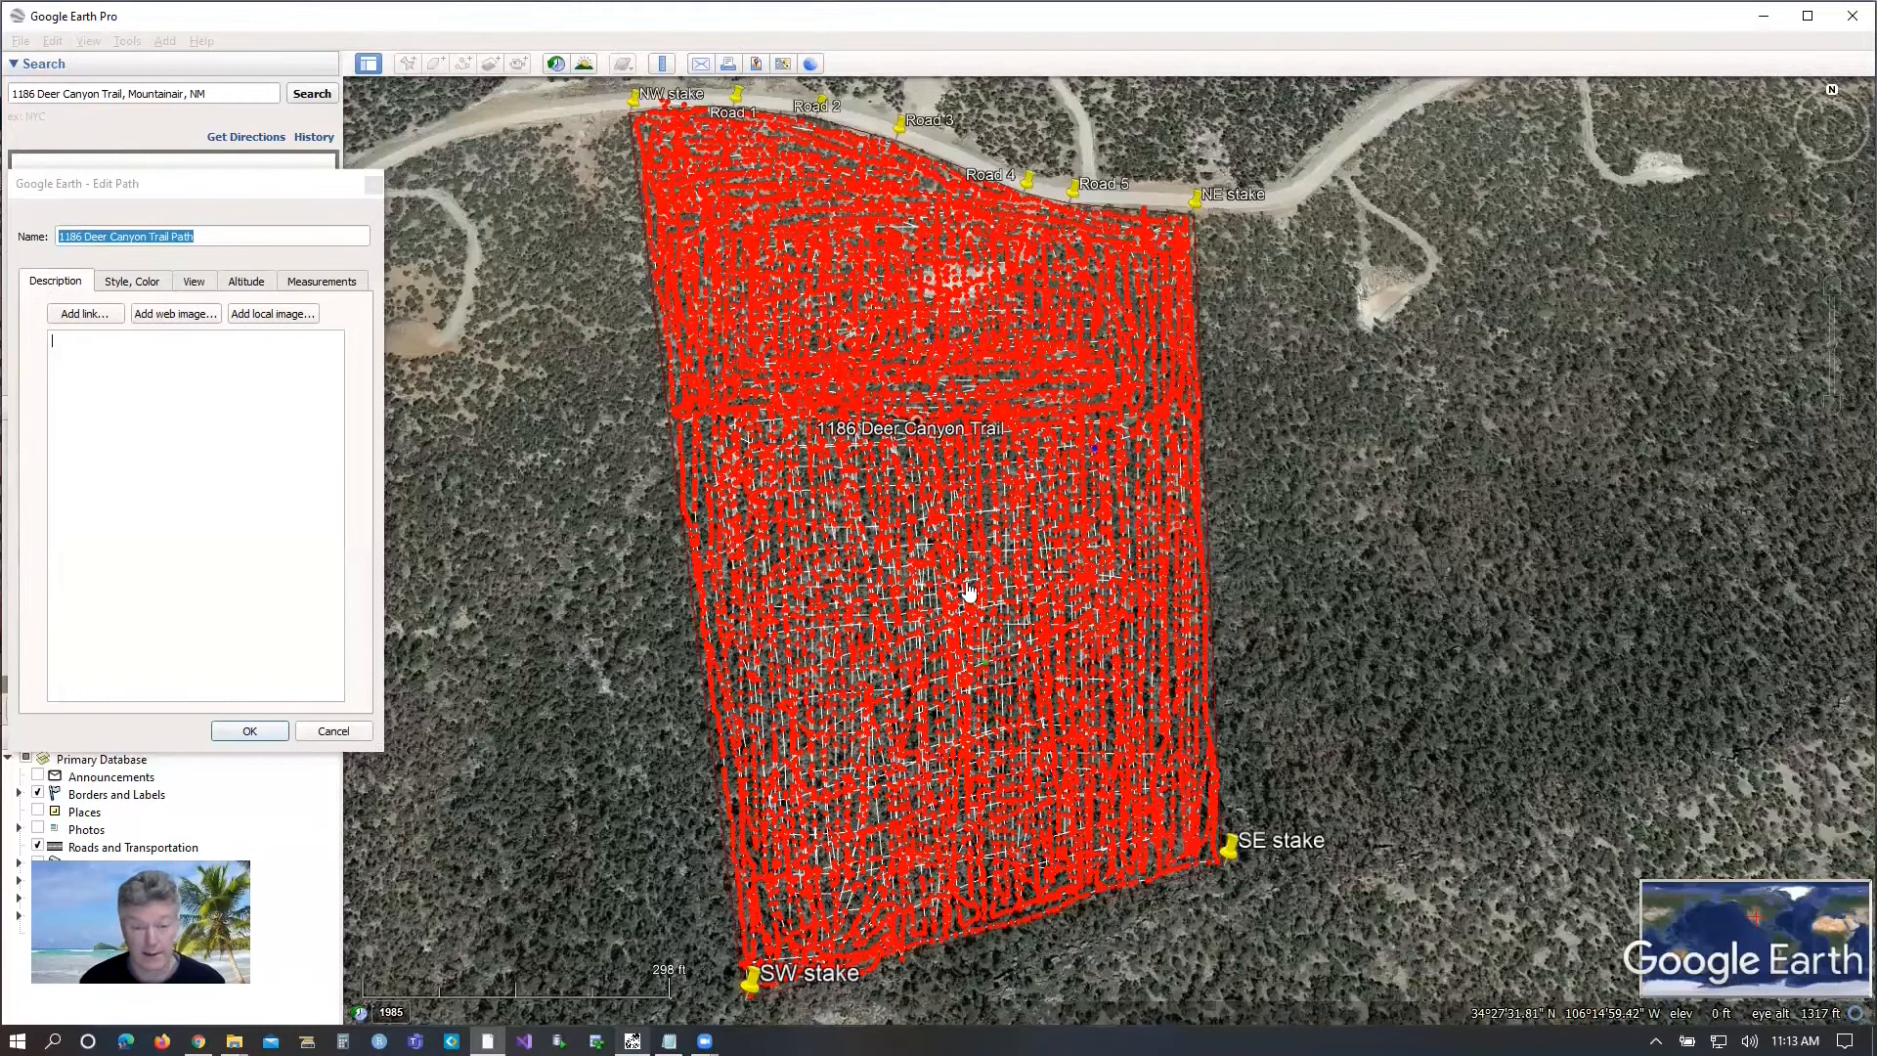
pyautogui.click(250, 731)
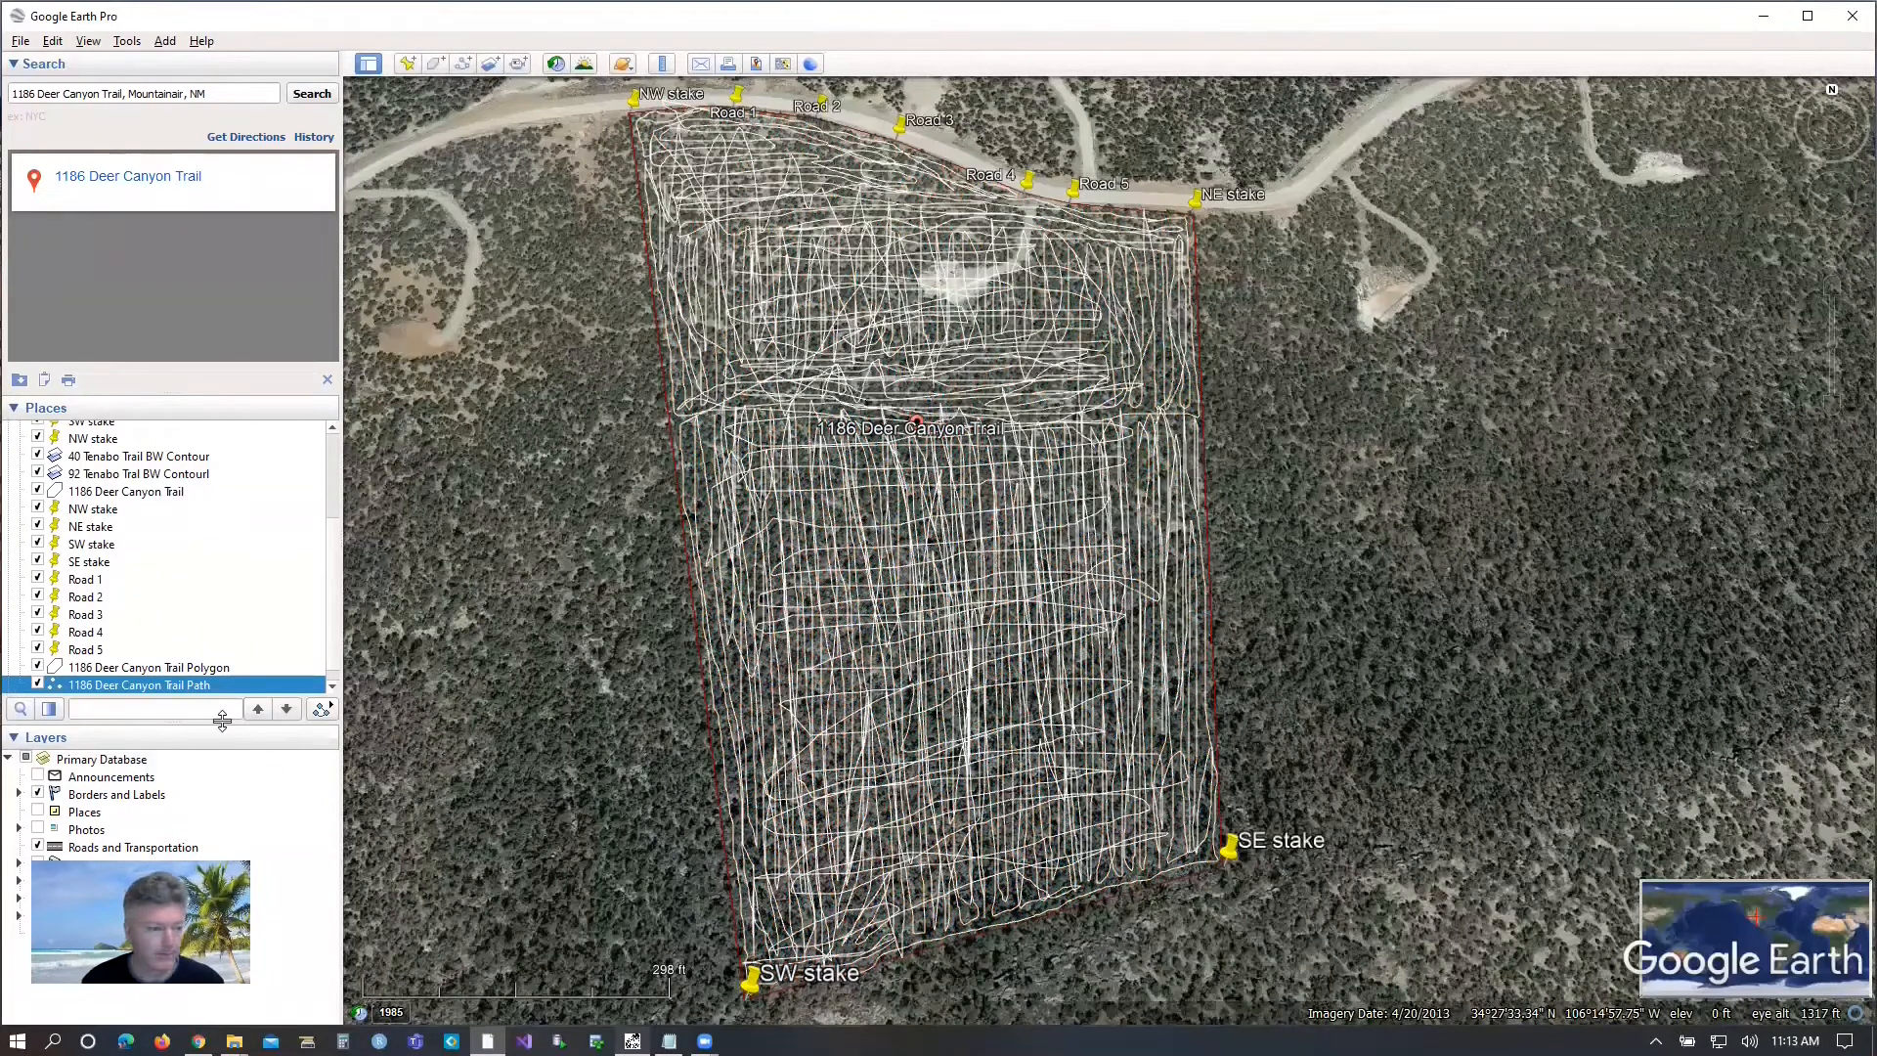
pyautogui.scroll(-1, 162, 664)
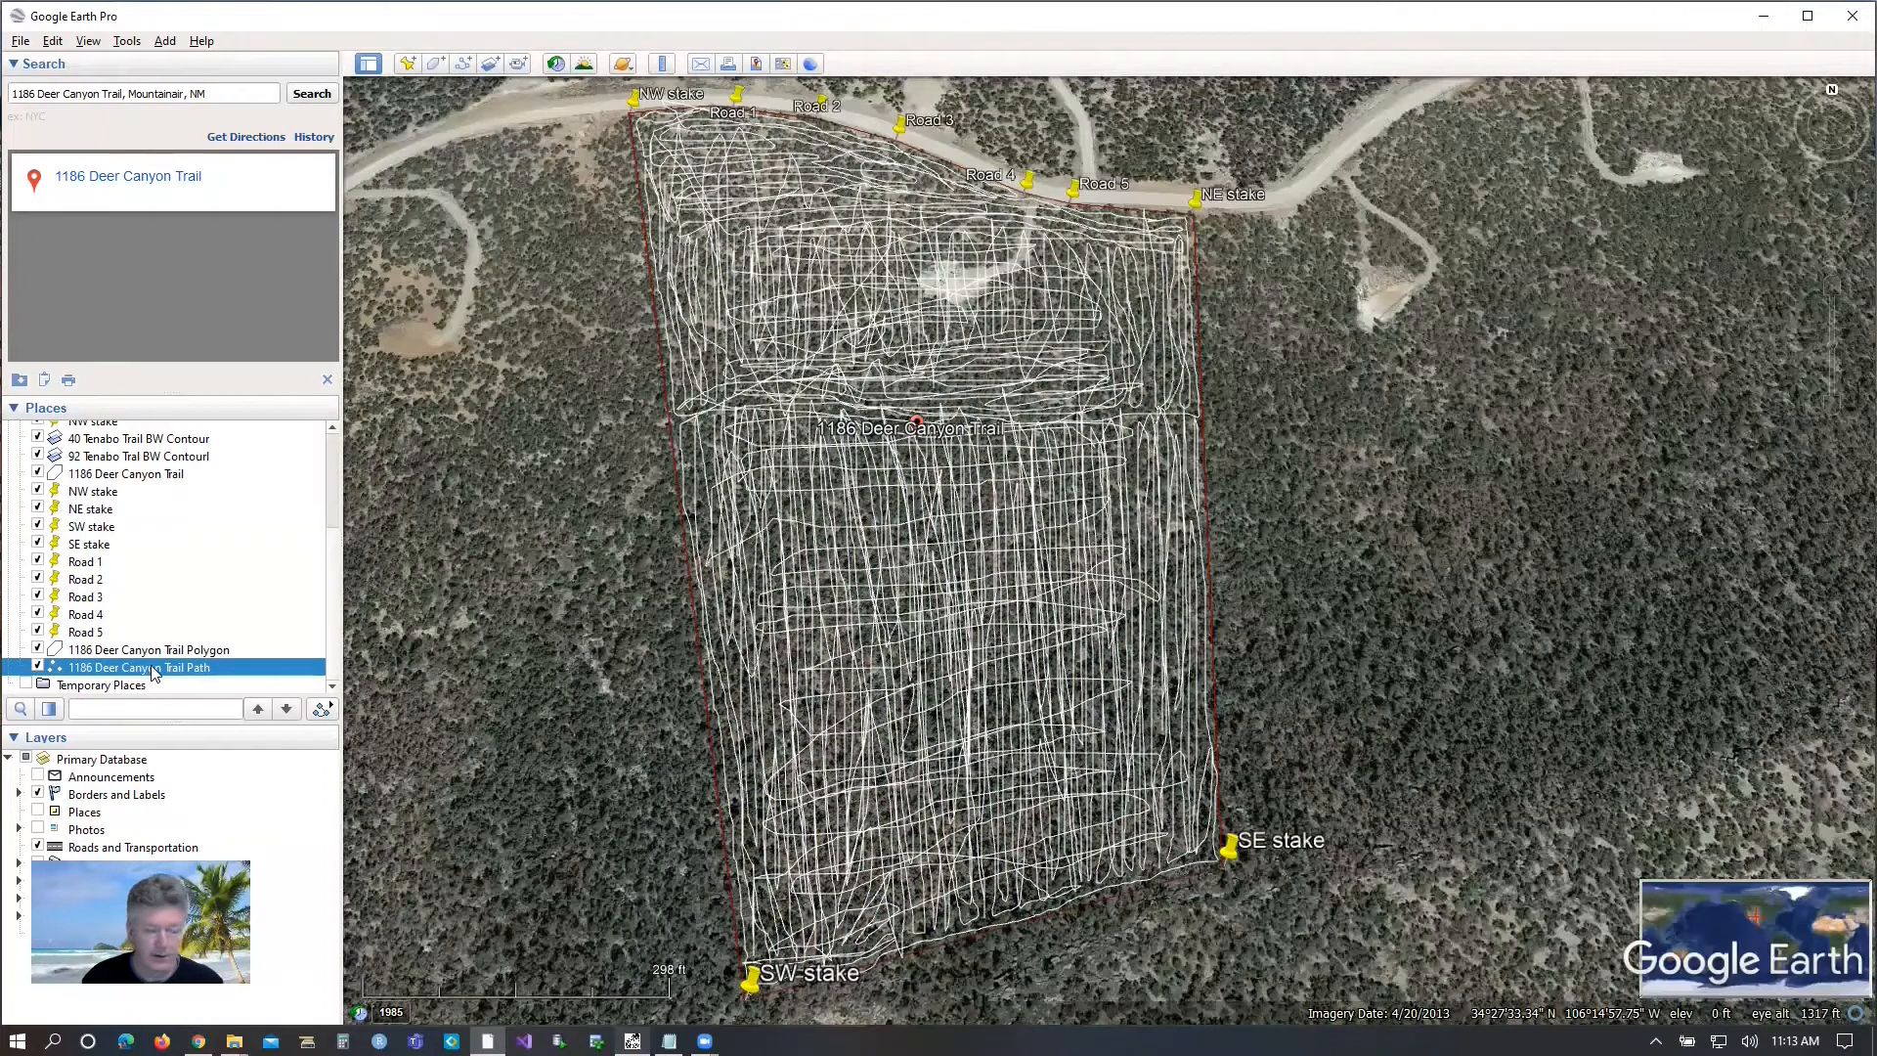
pyautogui.rightClick(153, 669)
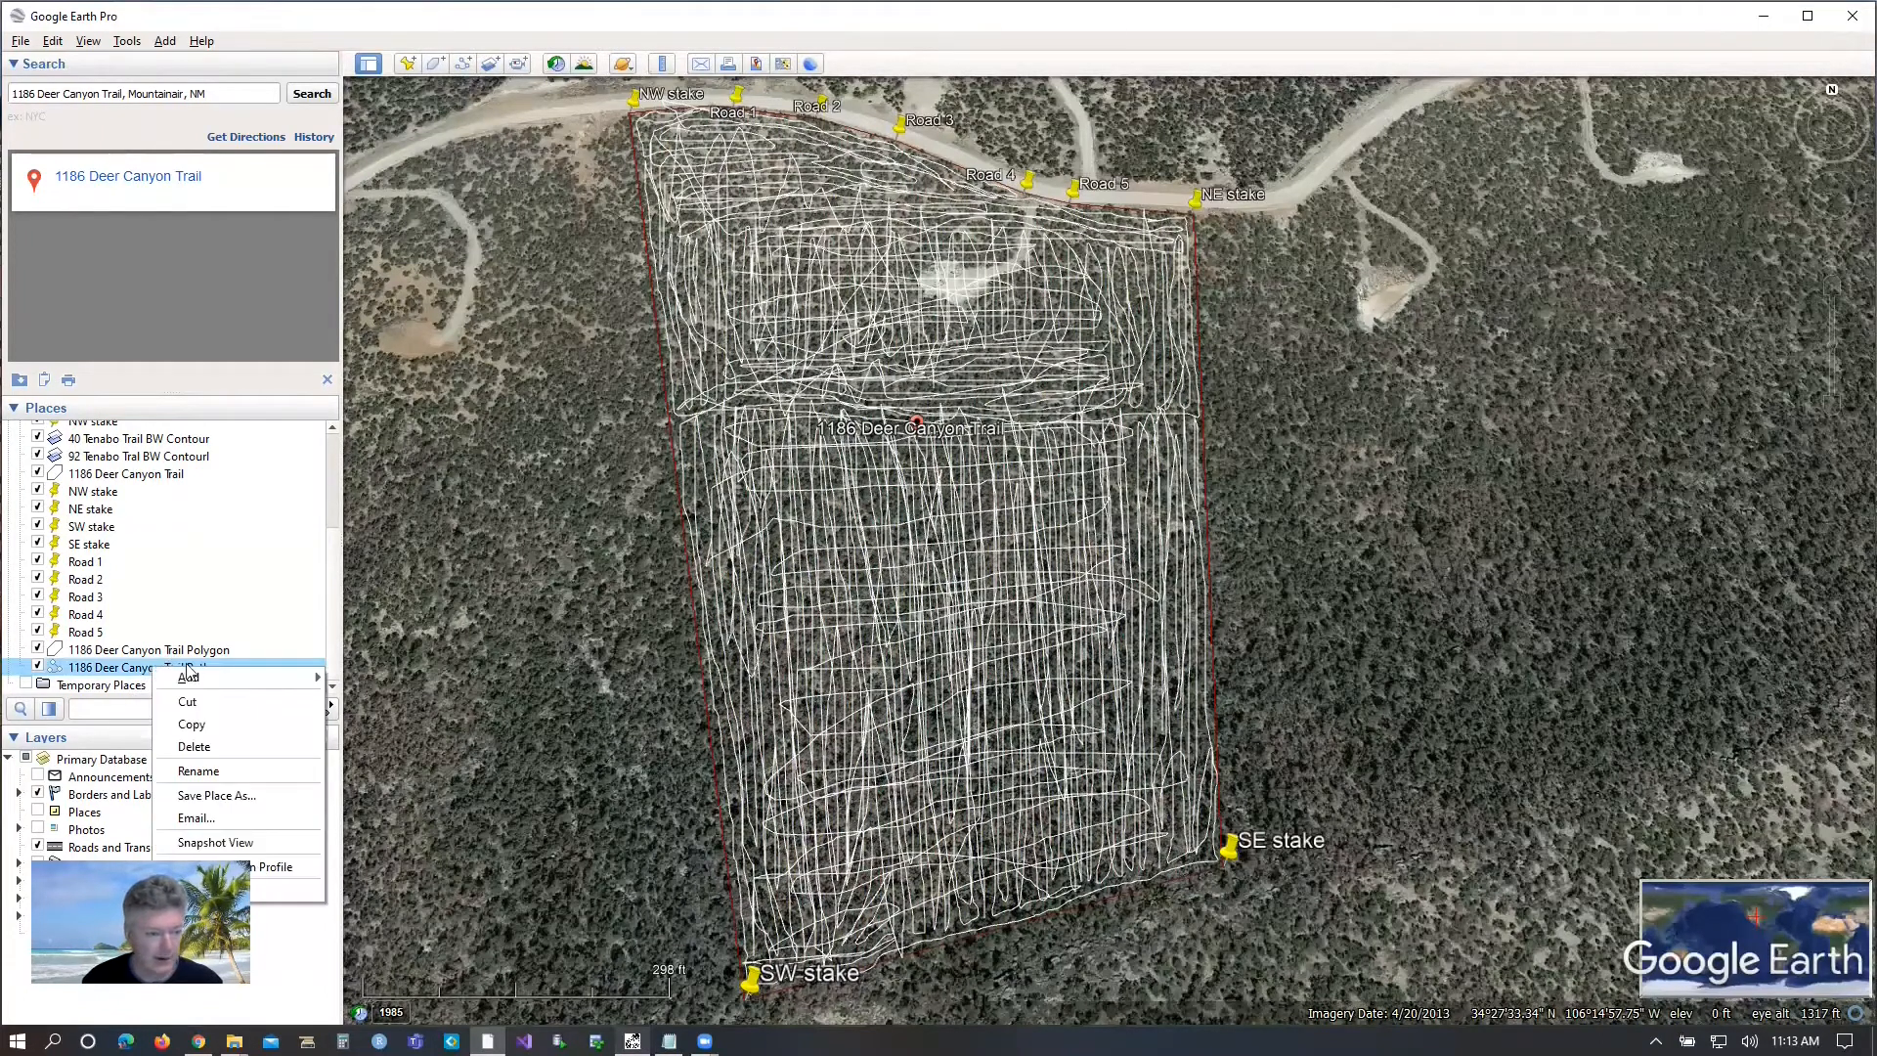
pyautogui.click(210, 795)
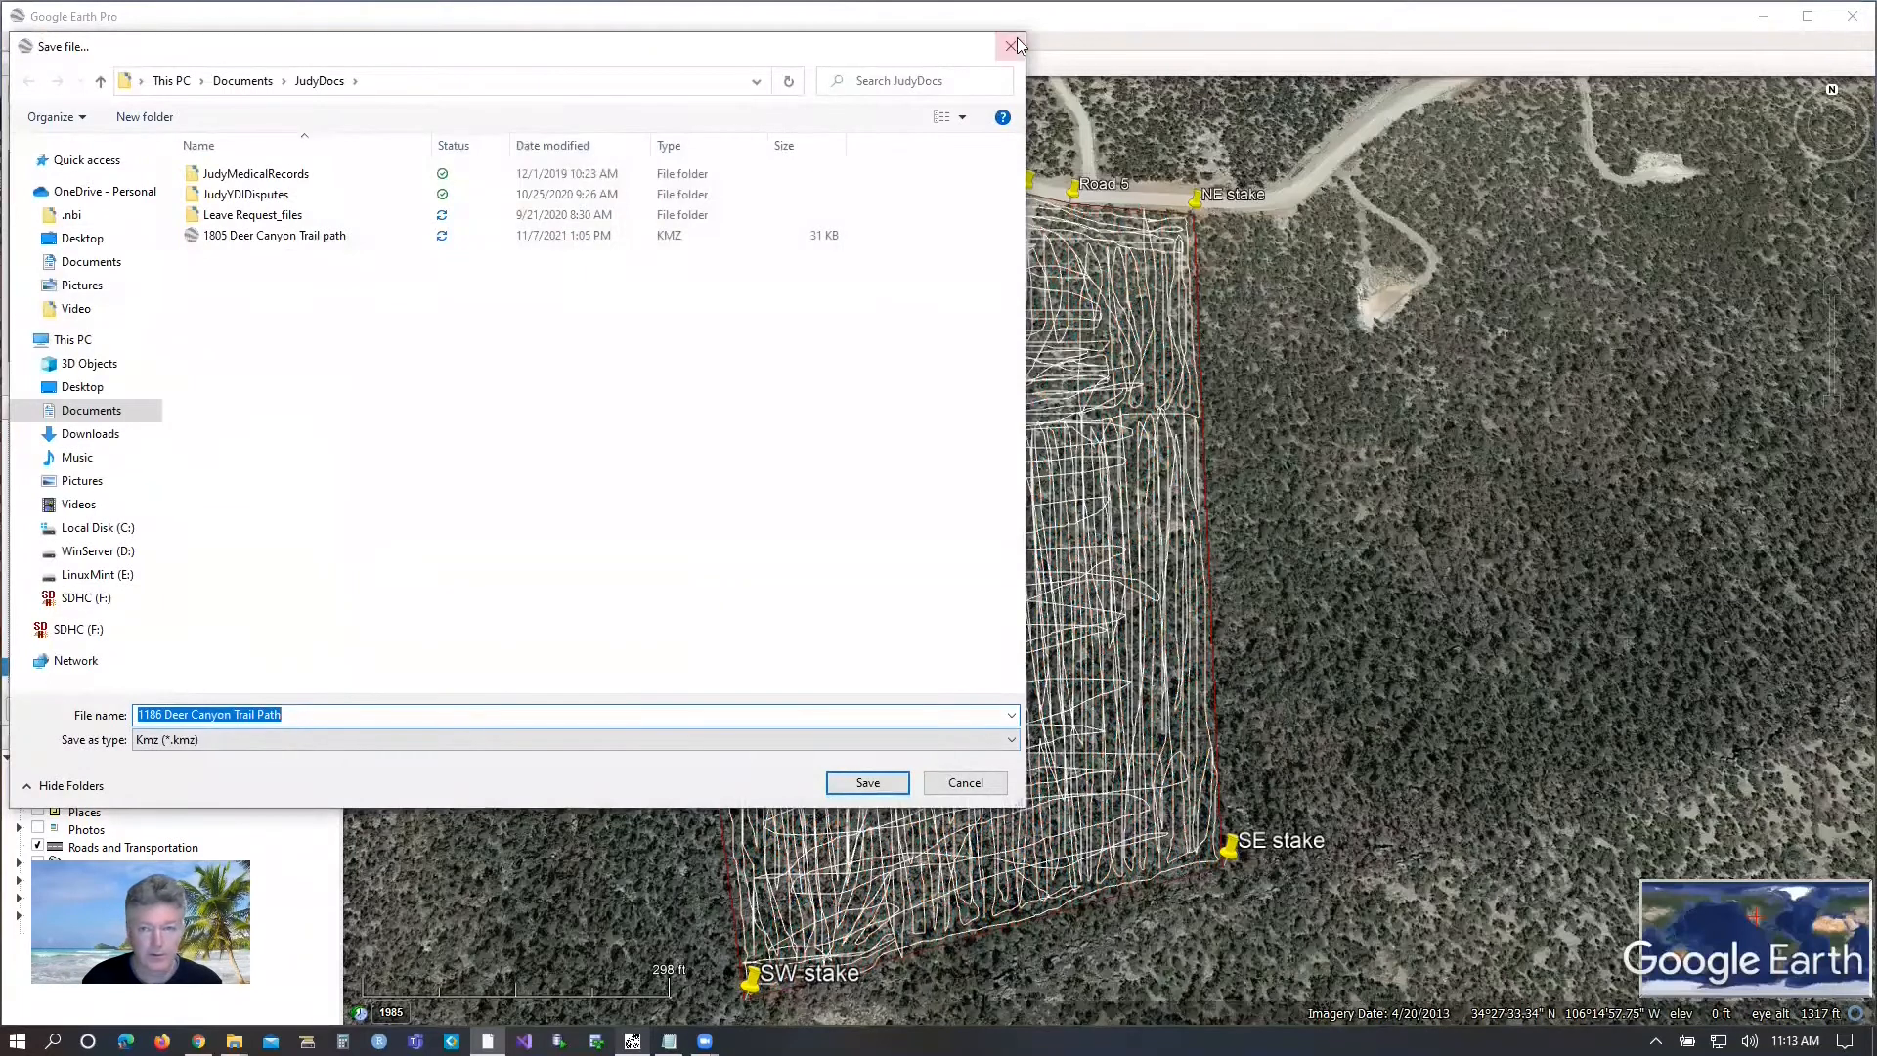
pyautogui.click(1010, 49)
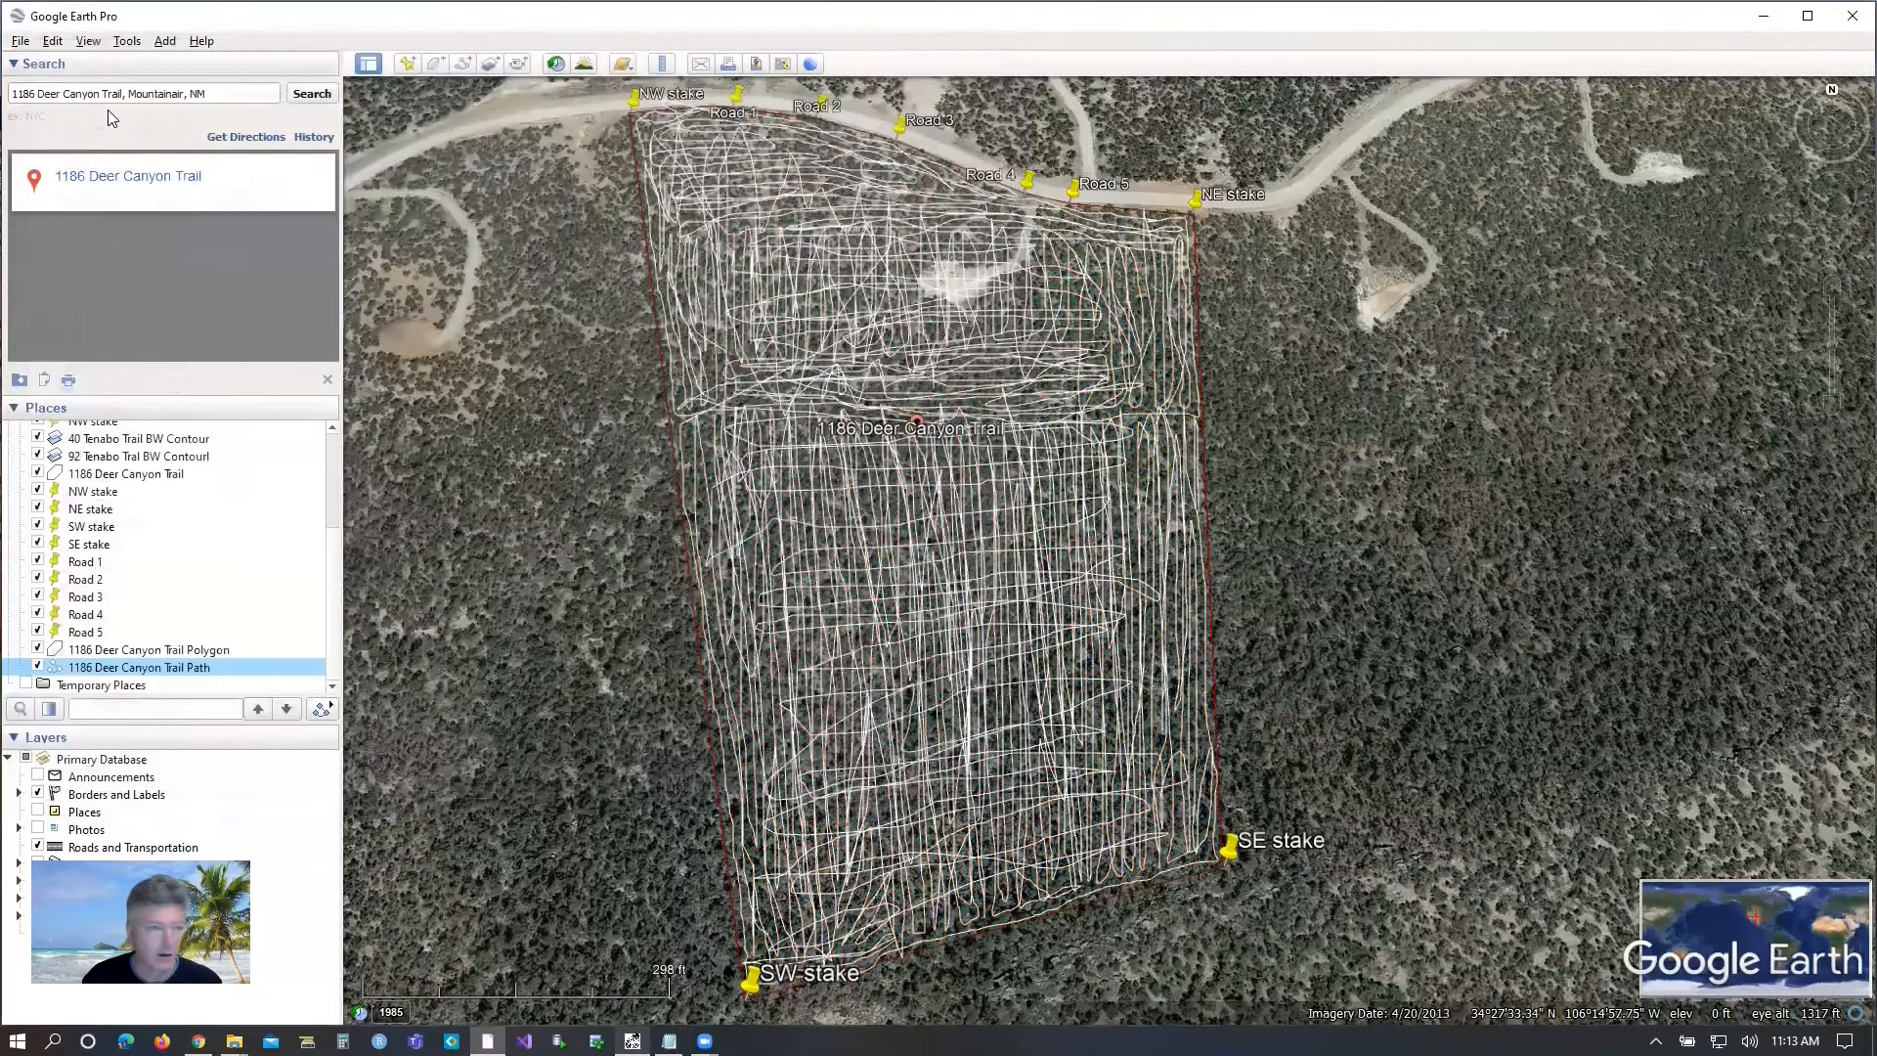
# Save all of My Places.
pyautogui.click(20, 41)
pyautogui.moveTo(54, 85)
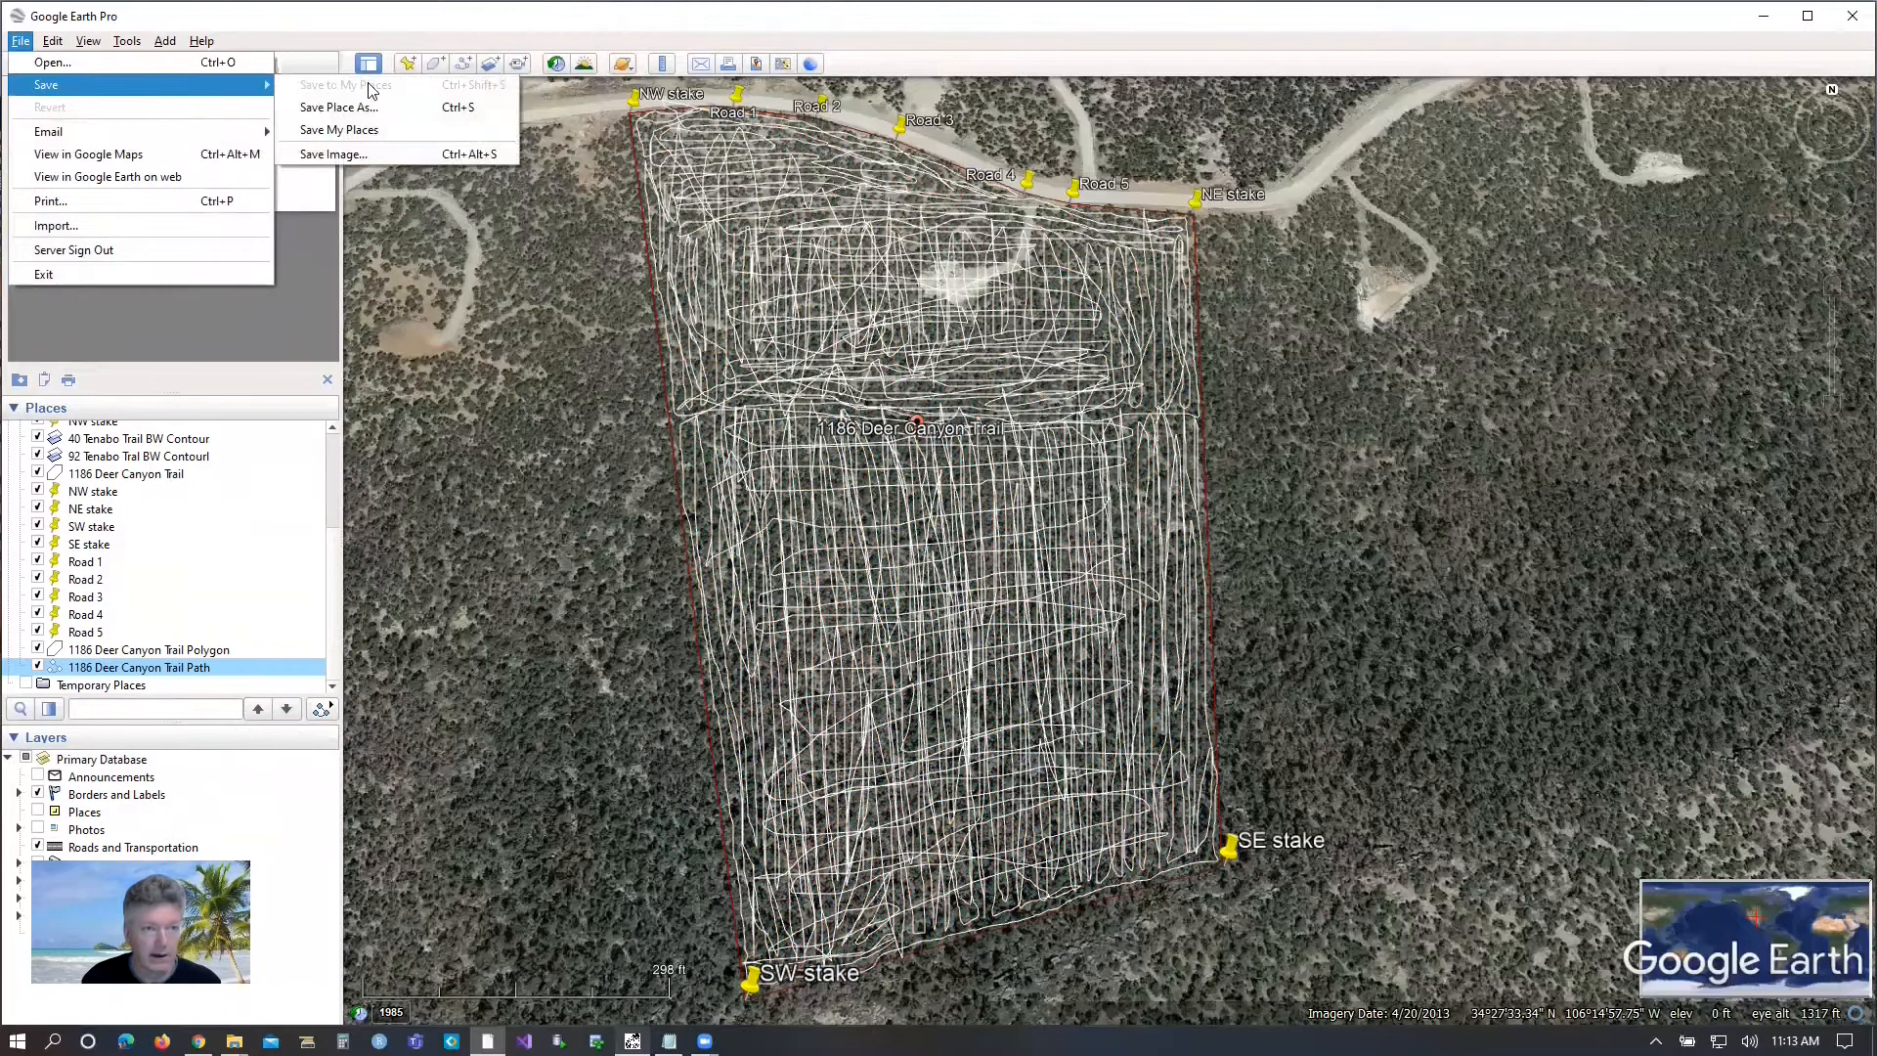
pyautogui.click(386, 127)
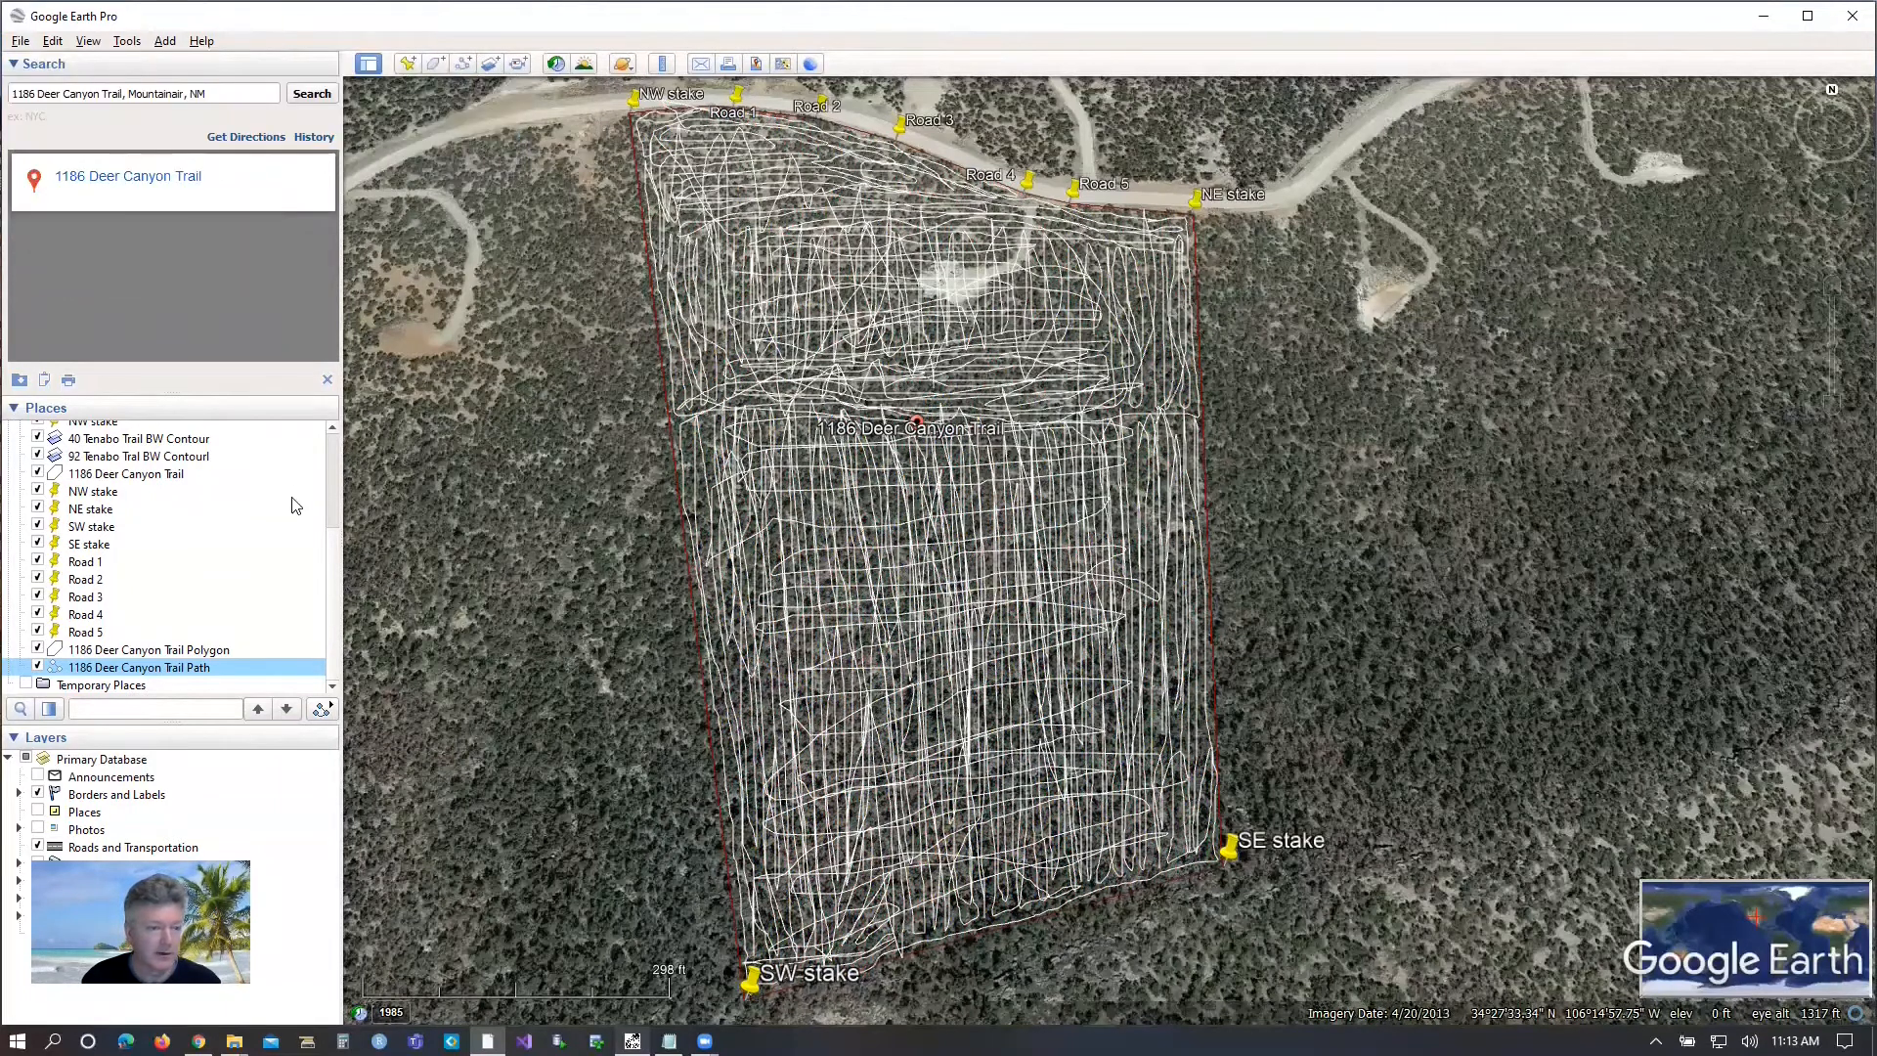
# Start saving the property path as a file and choose Kml (*.kml) as the file type.
pyautogui.rightClick(160, 673)
pyautogui.moveTo(189, 681)
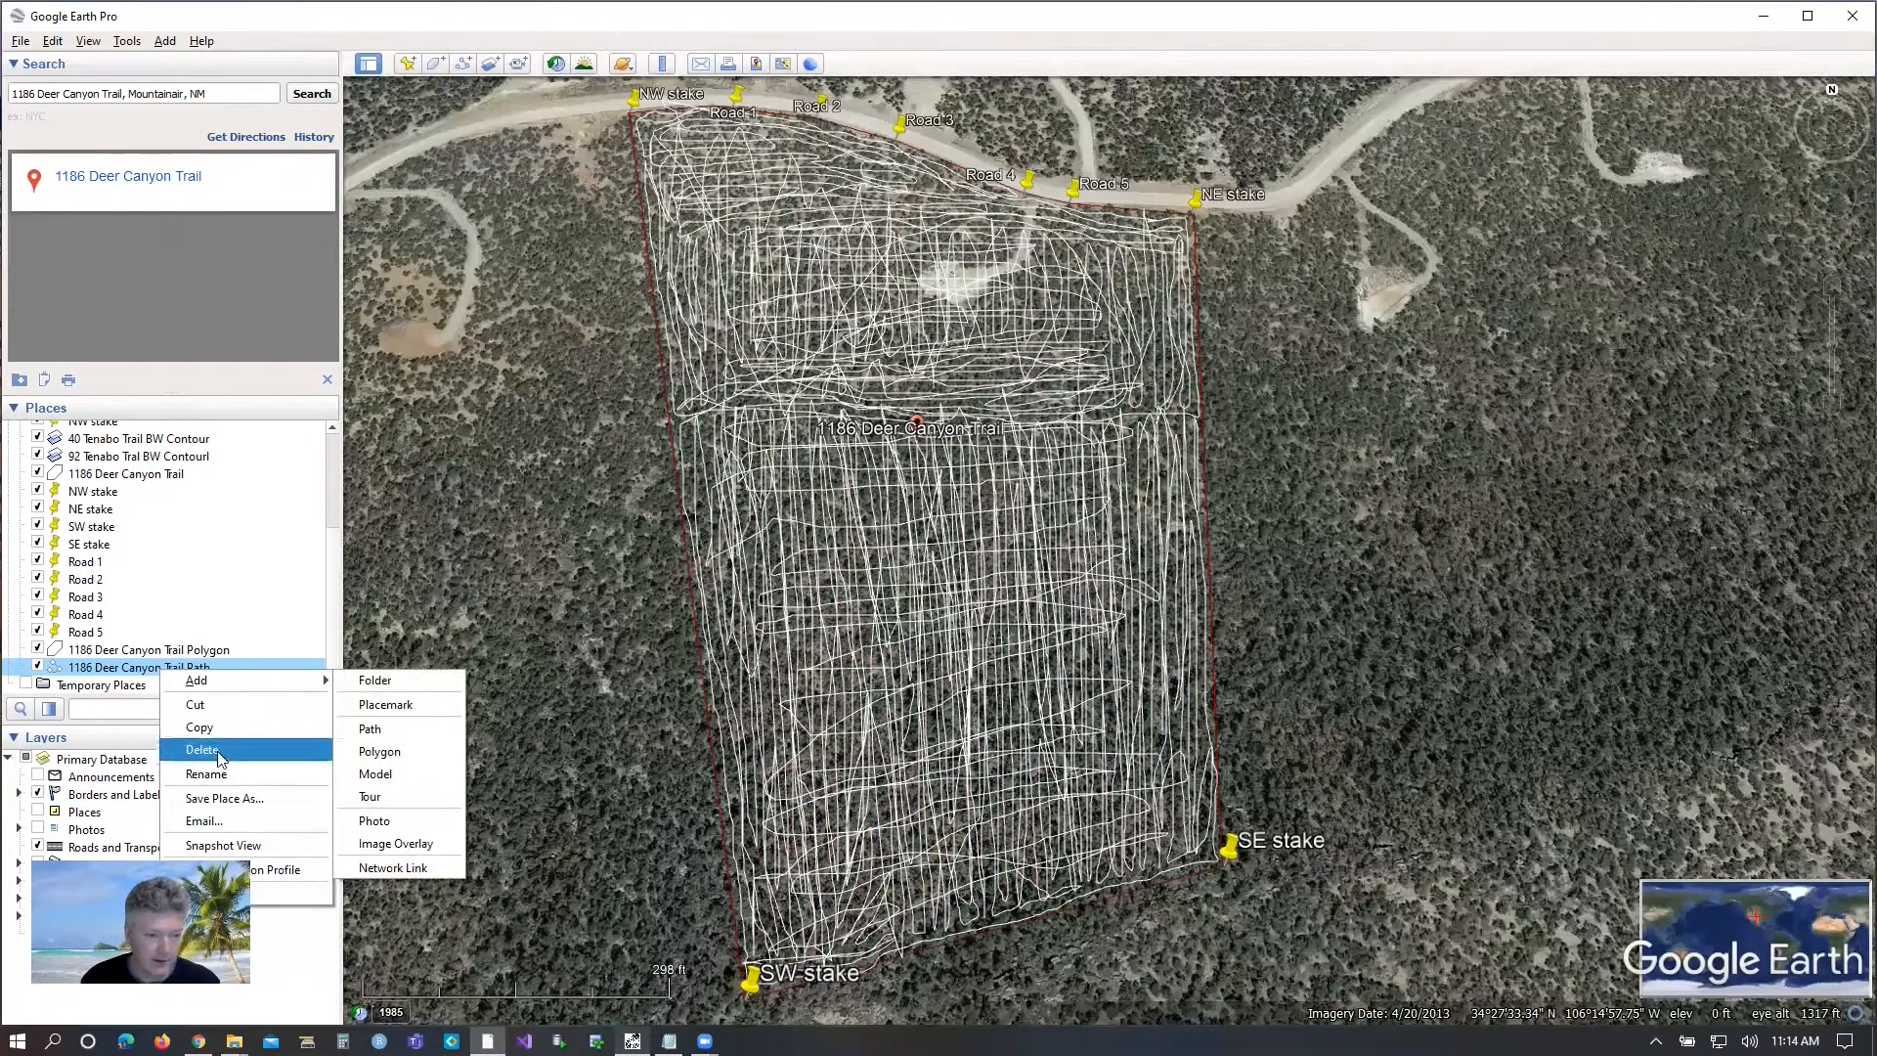
pyautogui.click(256, 798)
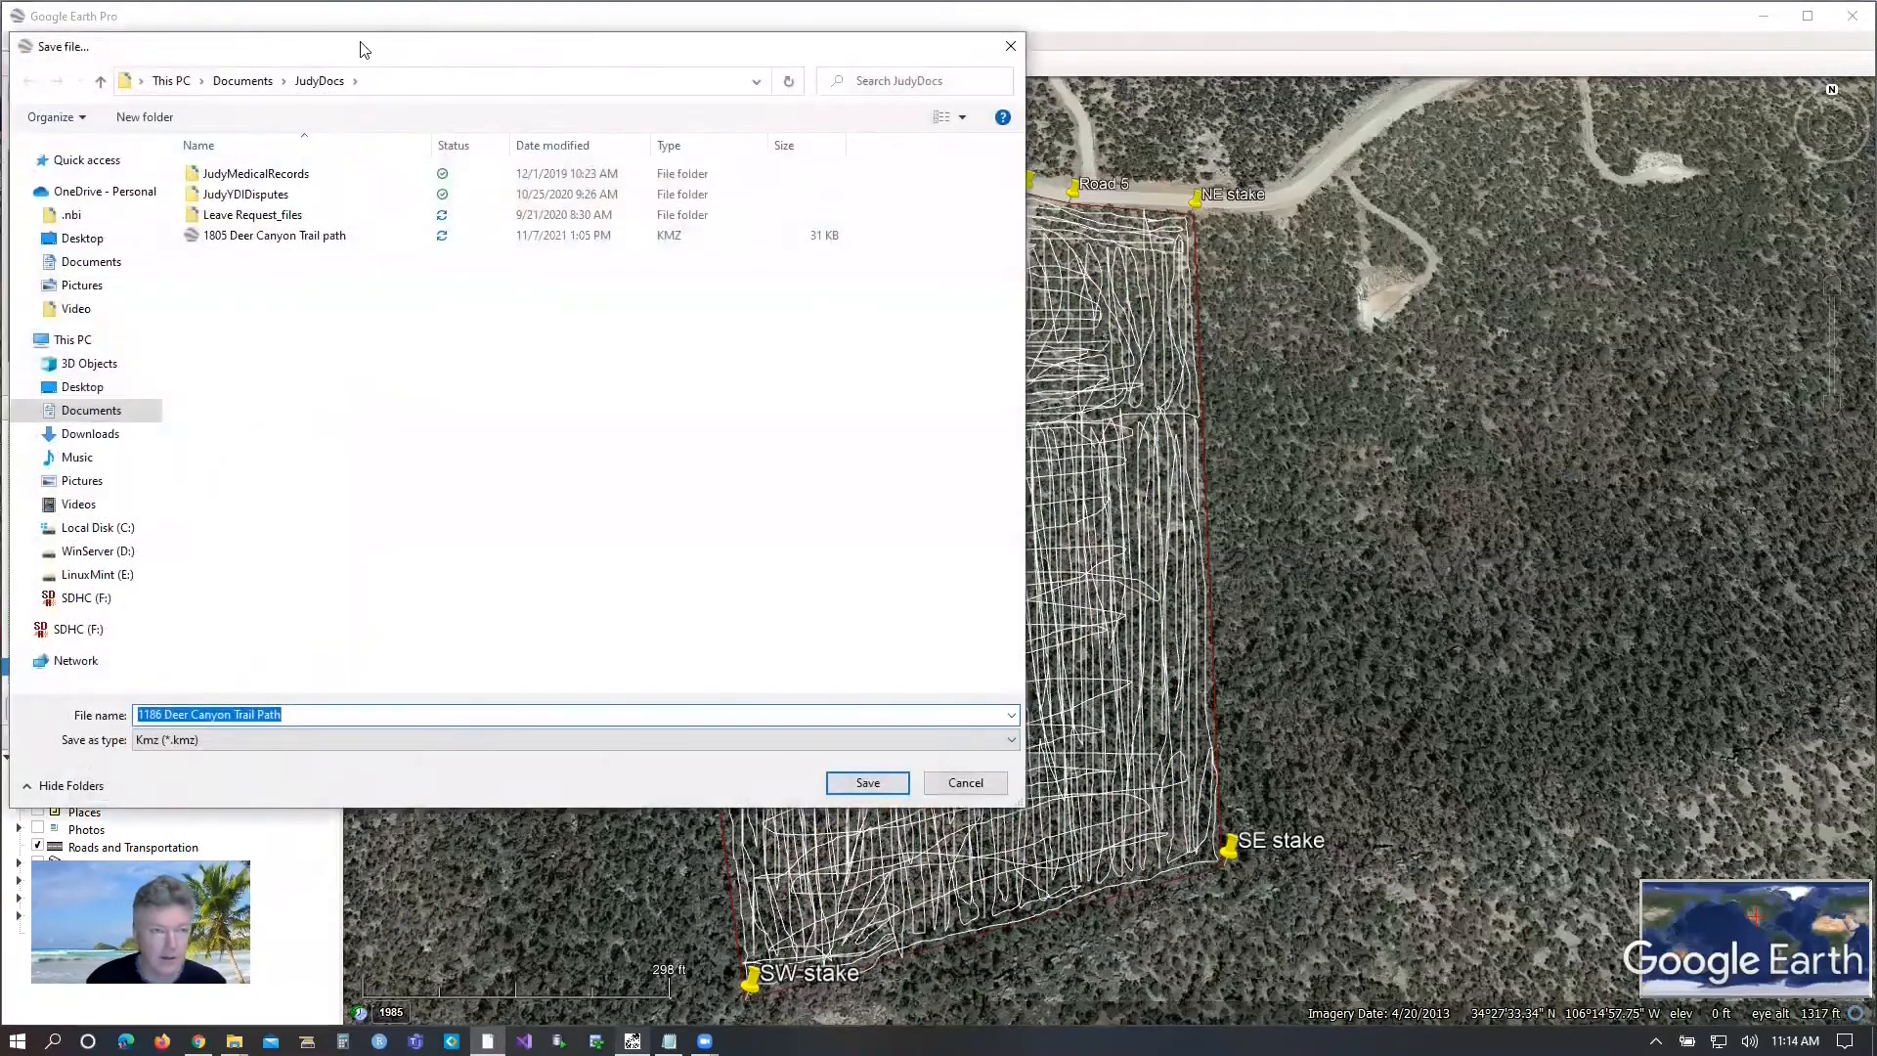
pyautogui.moveTo(369, 47); pyautogui.dragTo(741, 125)
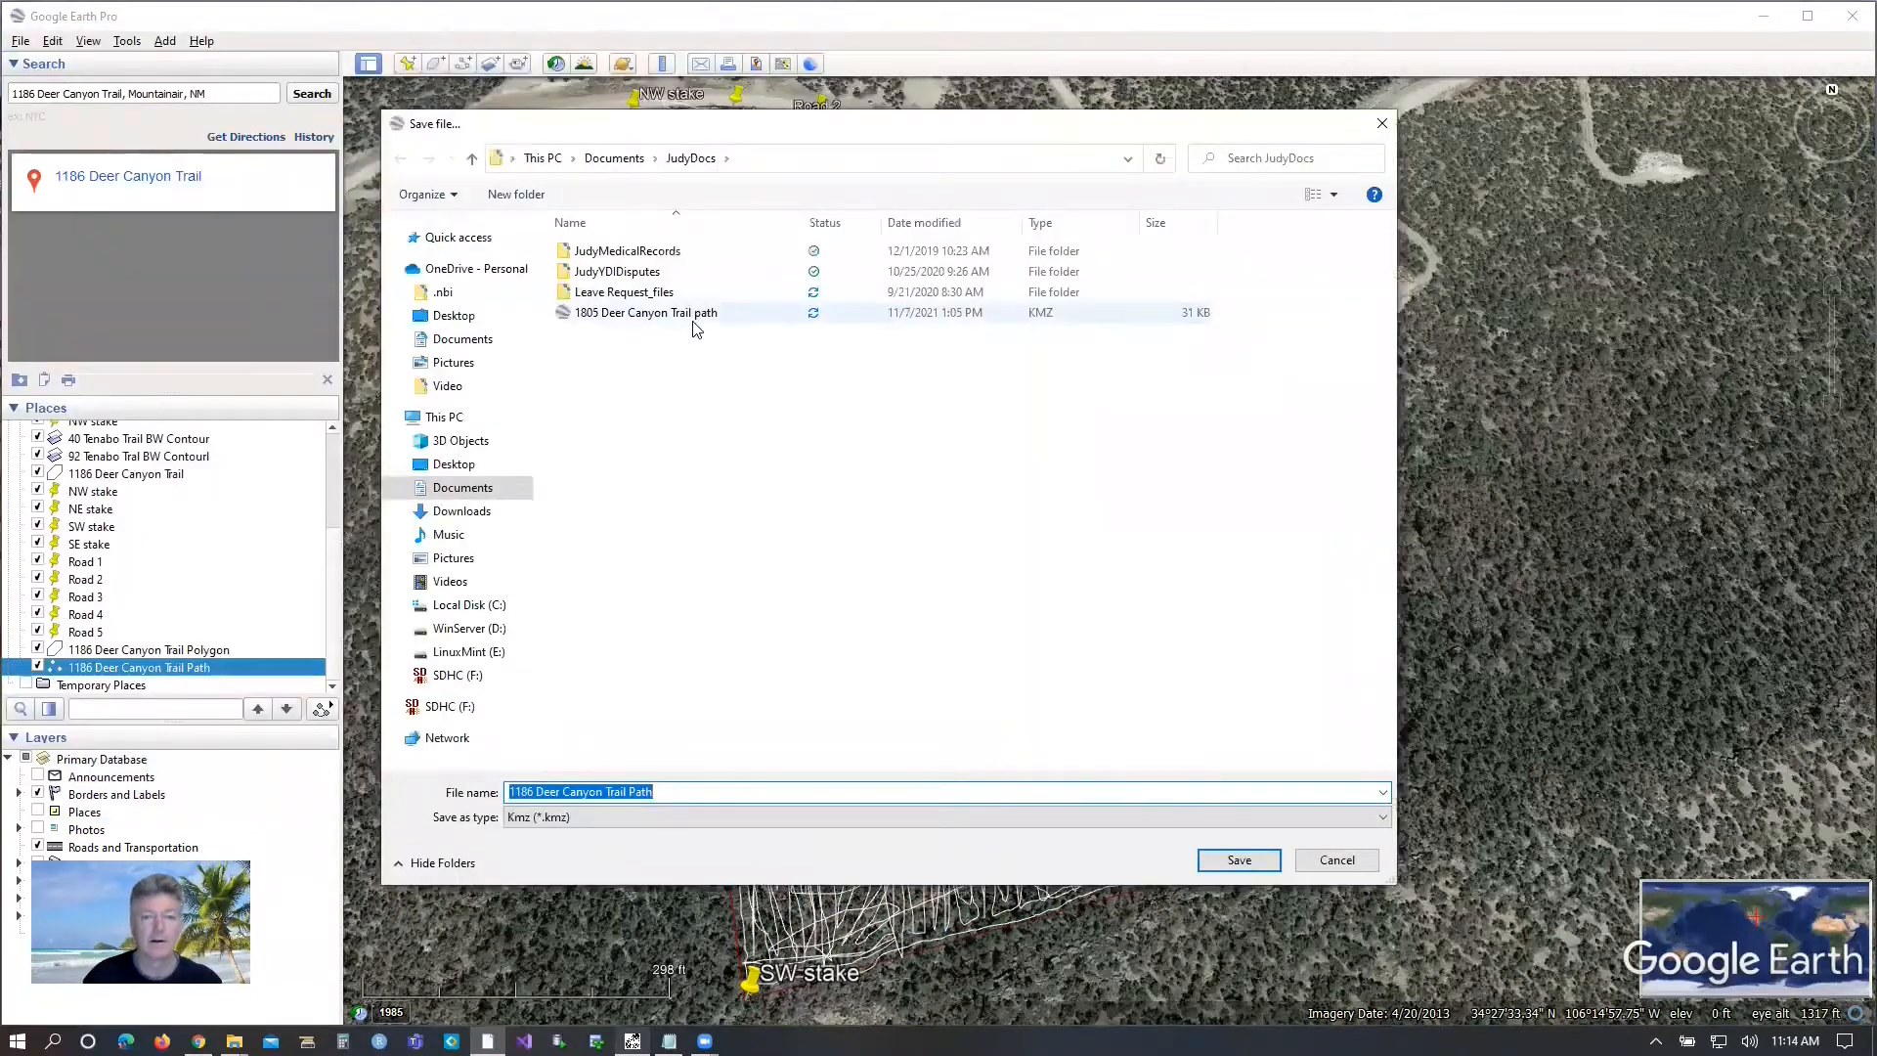
pyautogui.click(696, 820)
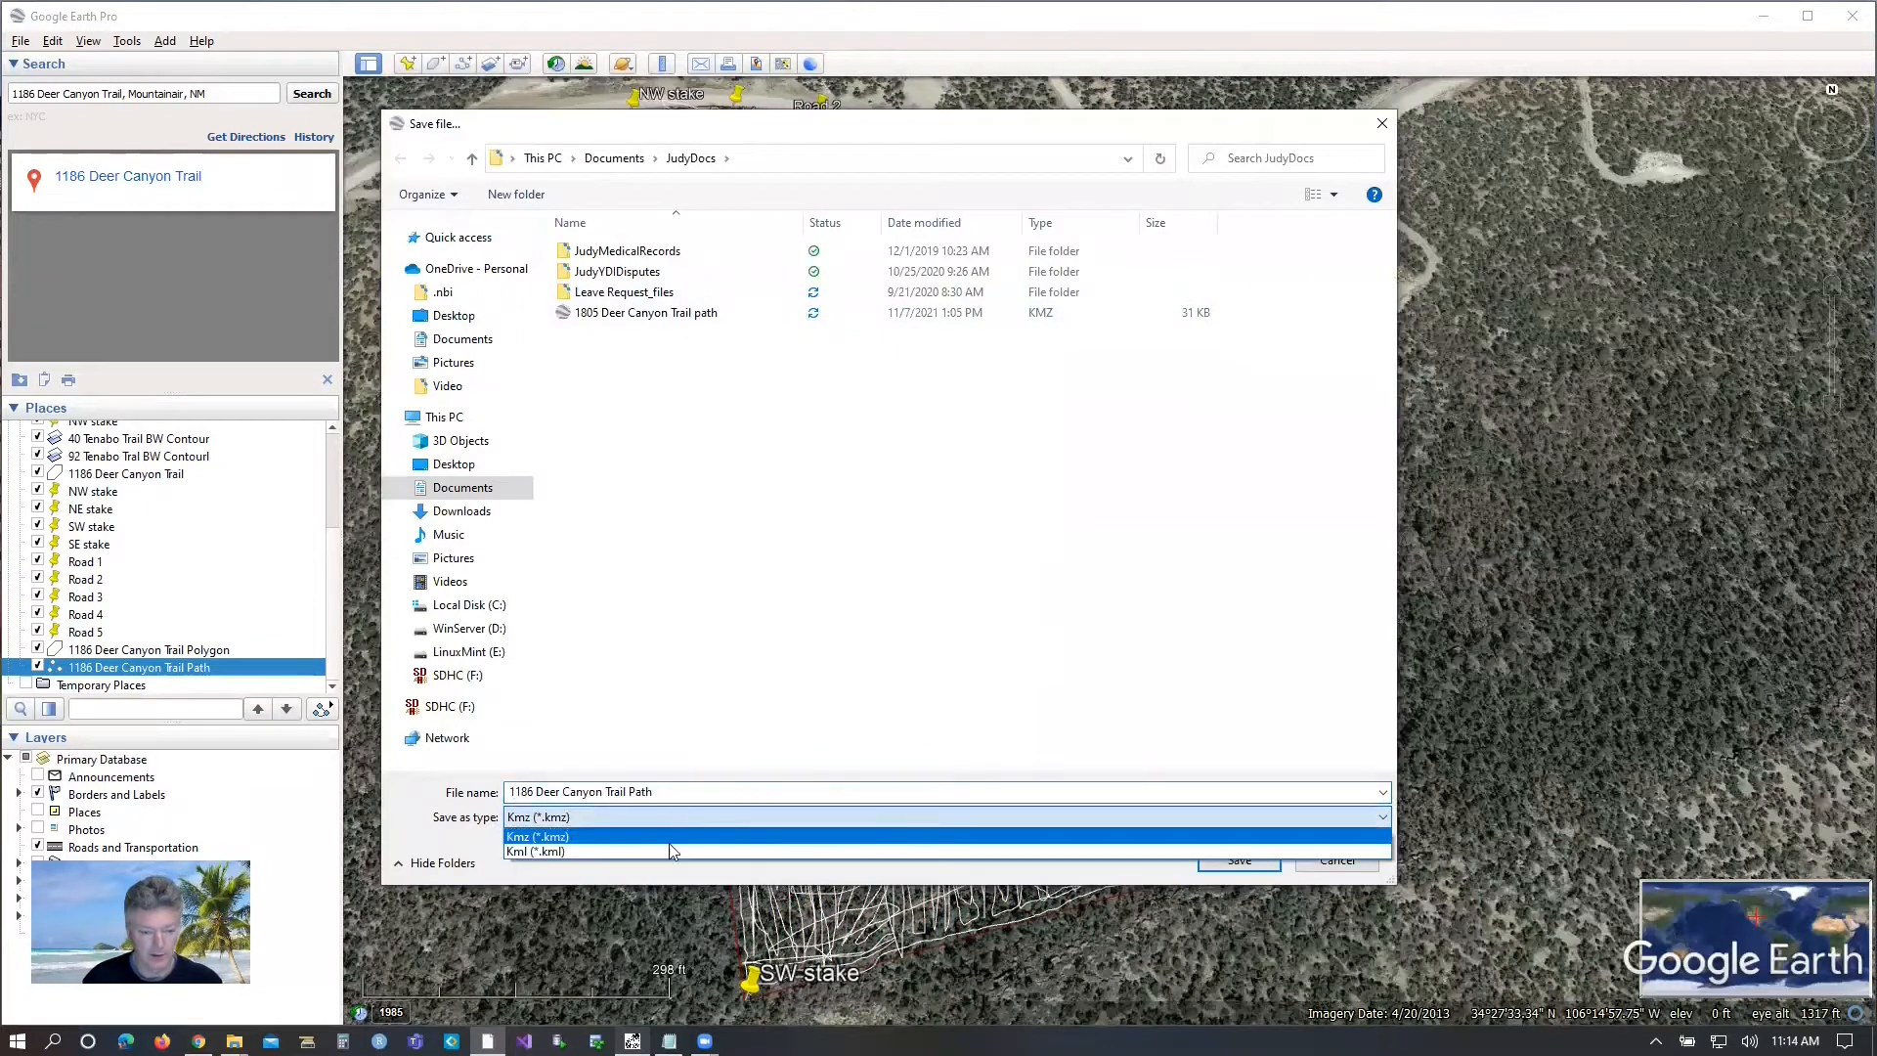
pyautogui.click(657, 852)
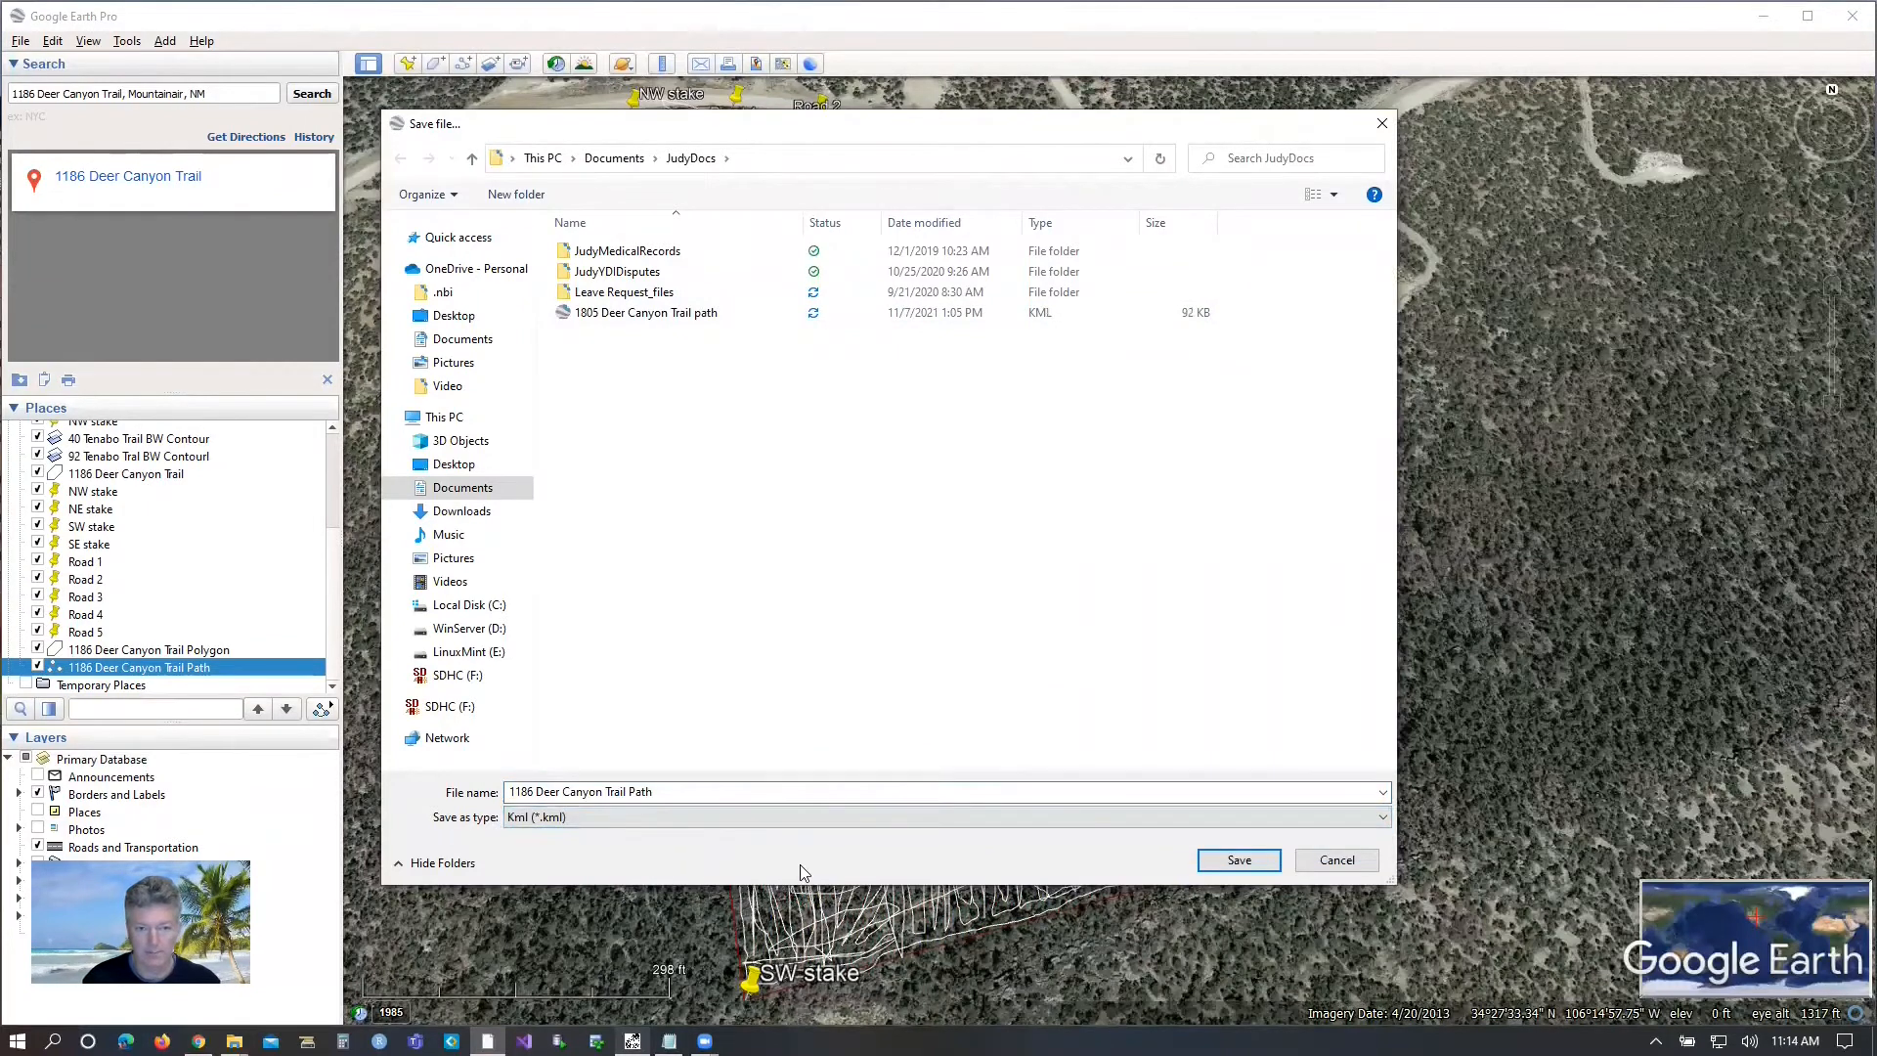
# Browse to the RealEstate folder in Documents as the location for saving the path file.
pyautogui.click(614, 158)
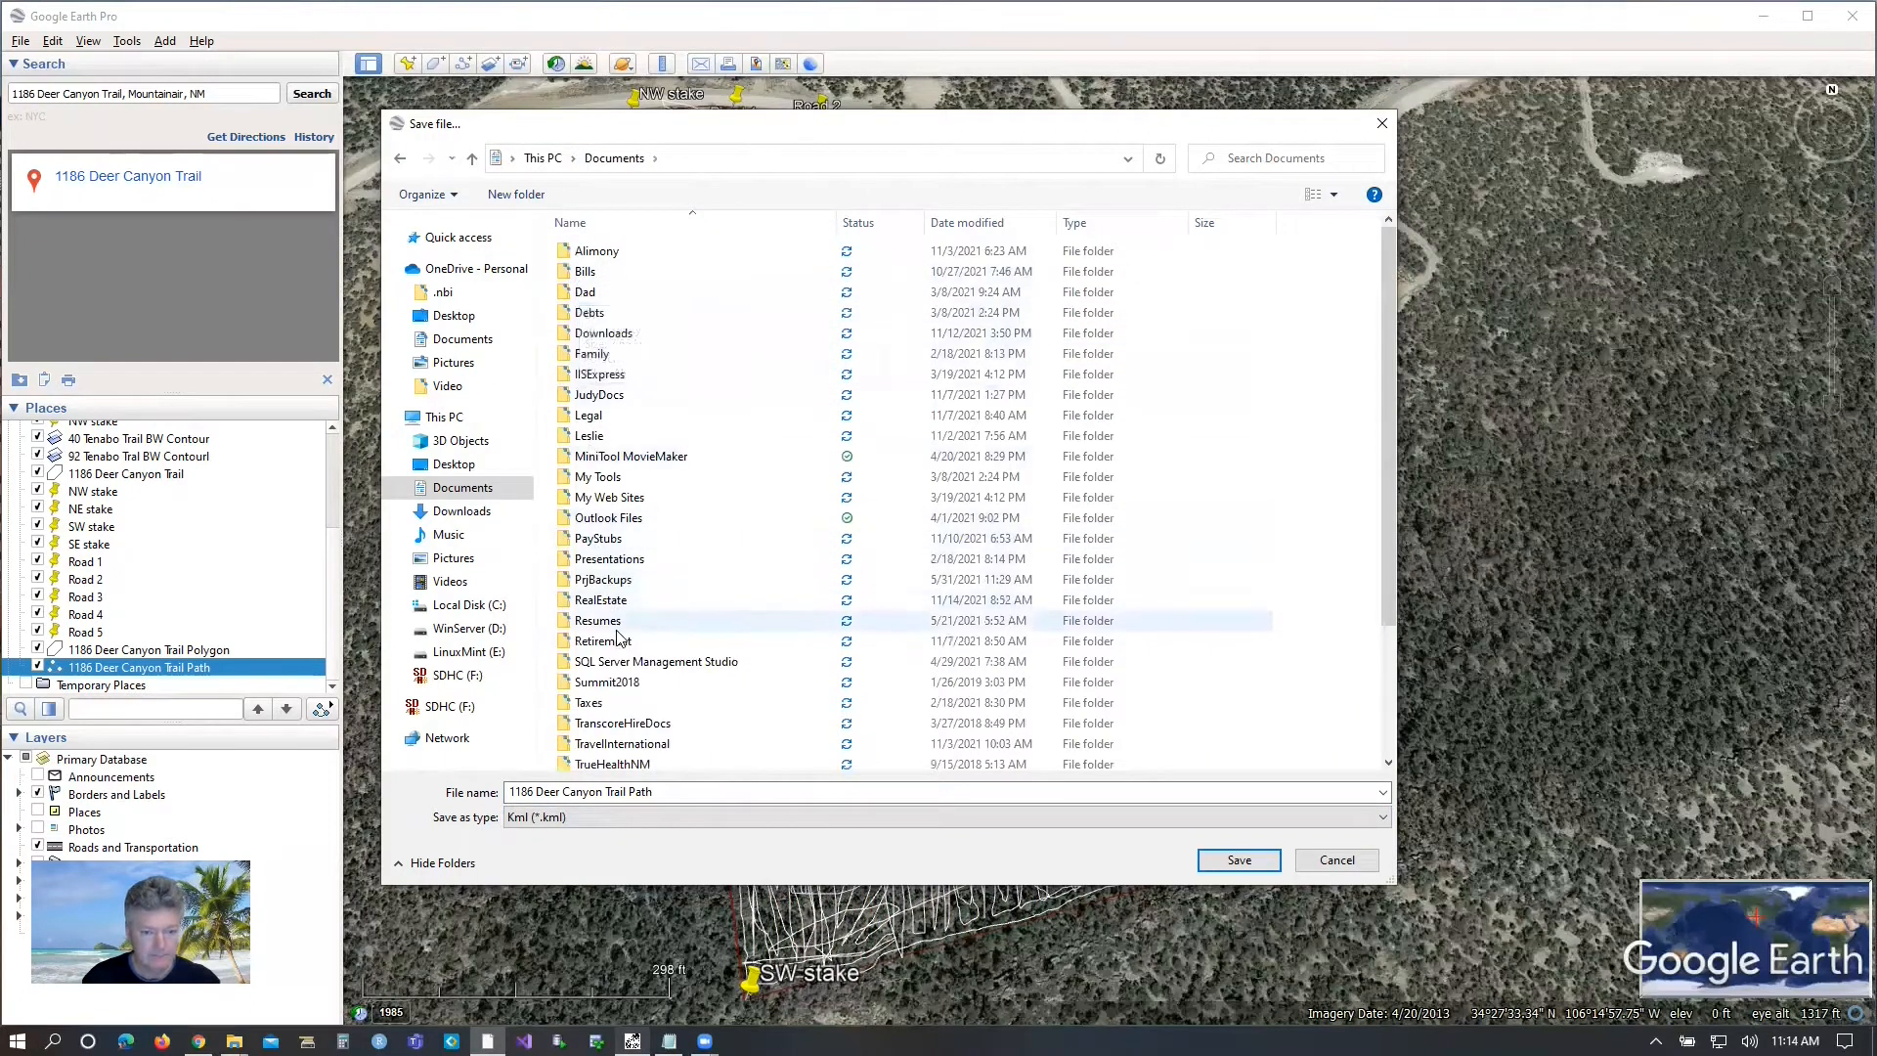
pyautogui.click(599, 603)
pyautogui.doubleClick(600, 601)
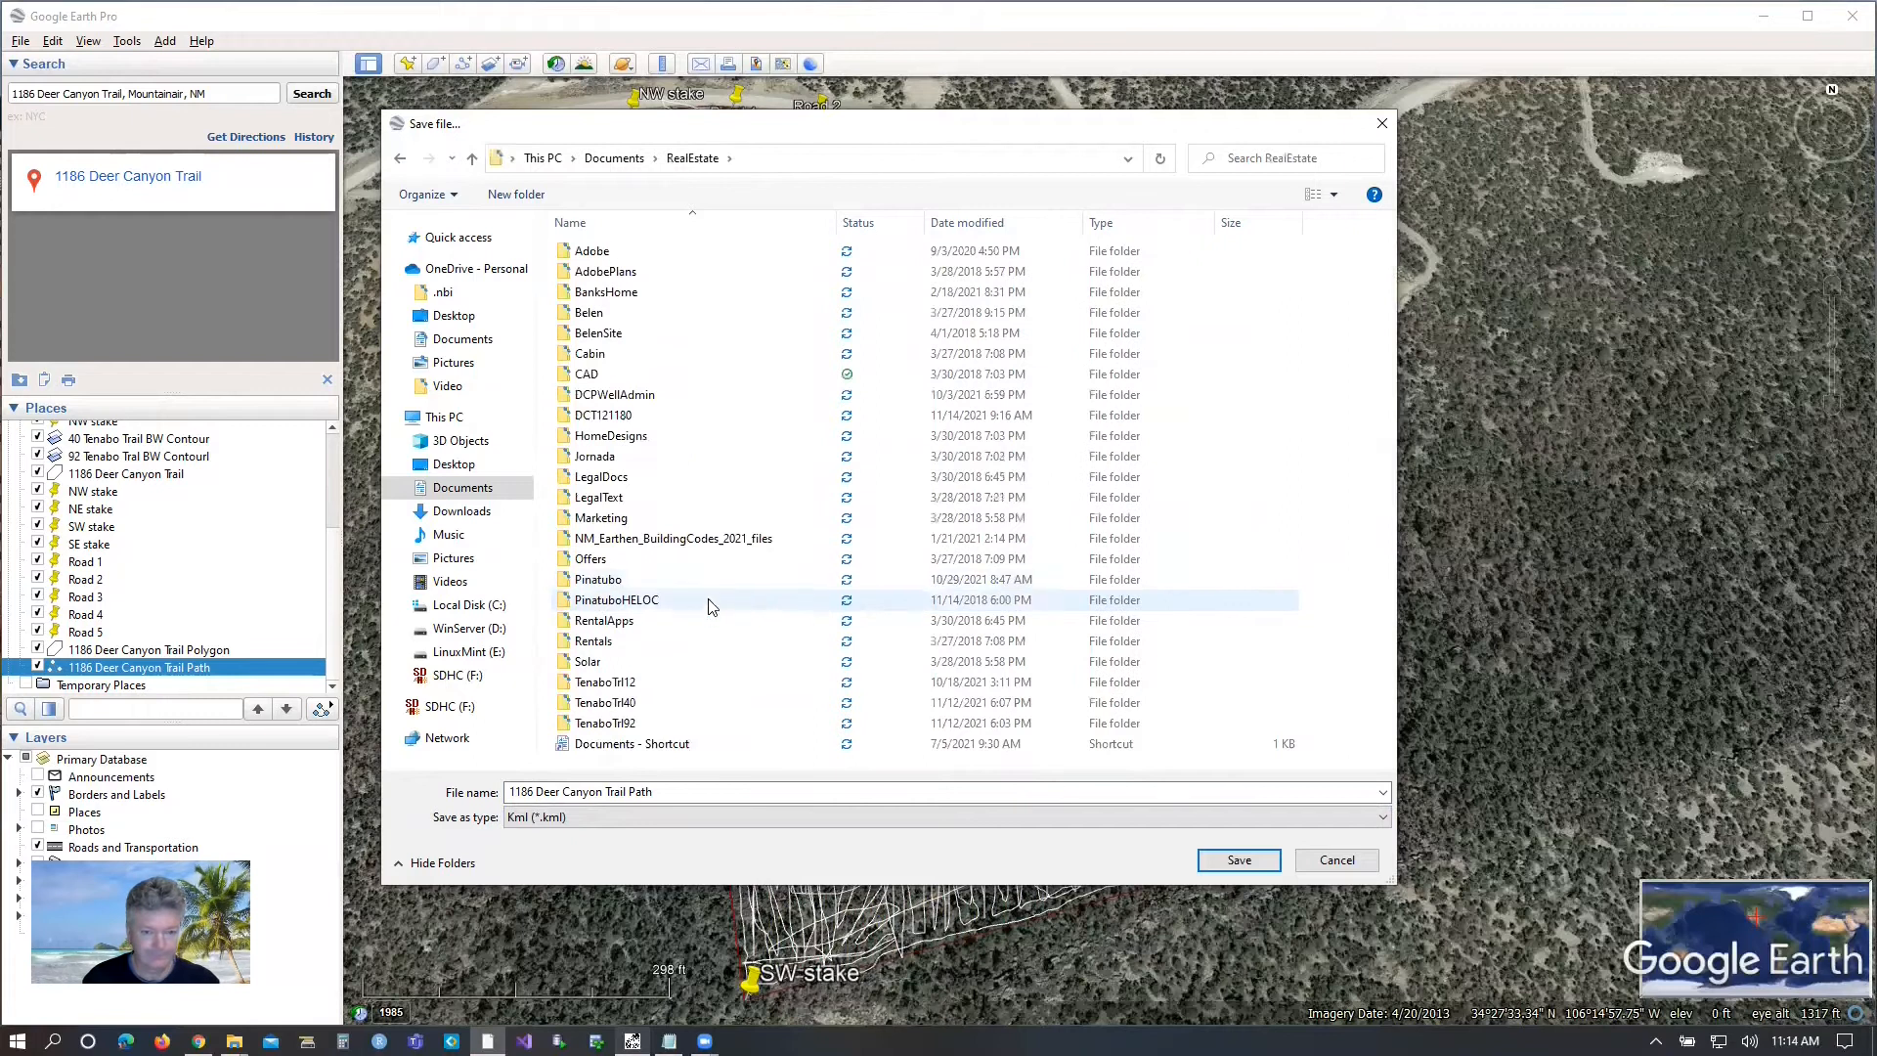
# Create a folder in RealEstate named with the property's street address without spaces, and save the path's KML file in it.
pyautogui.rightClick(751, 761)
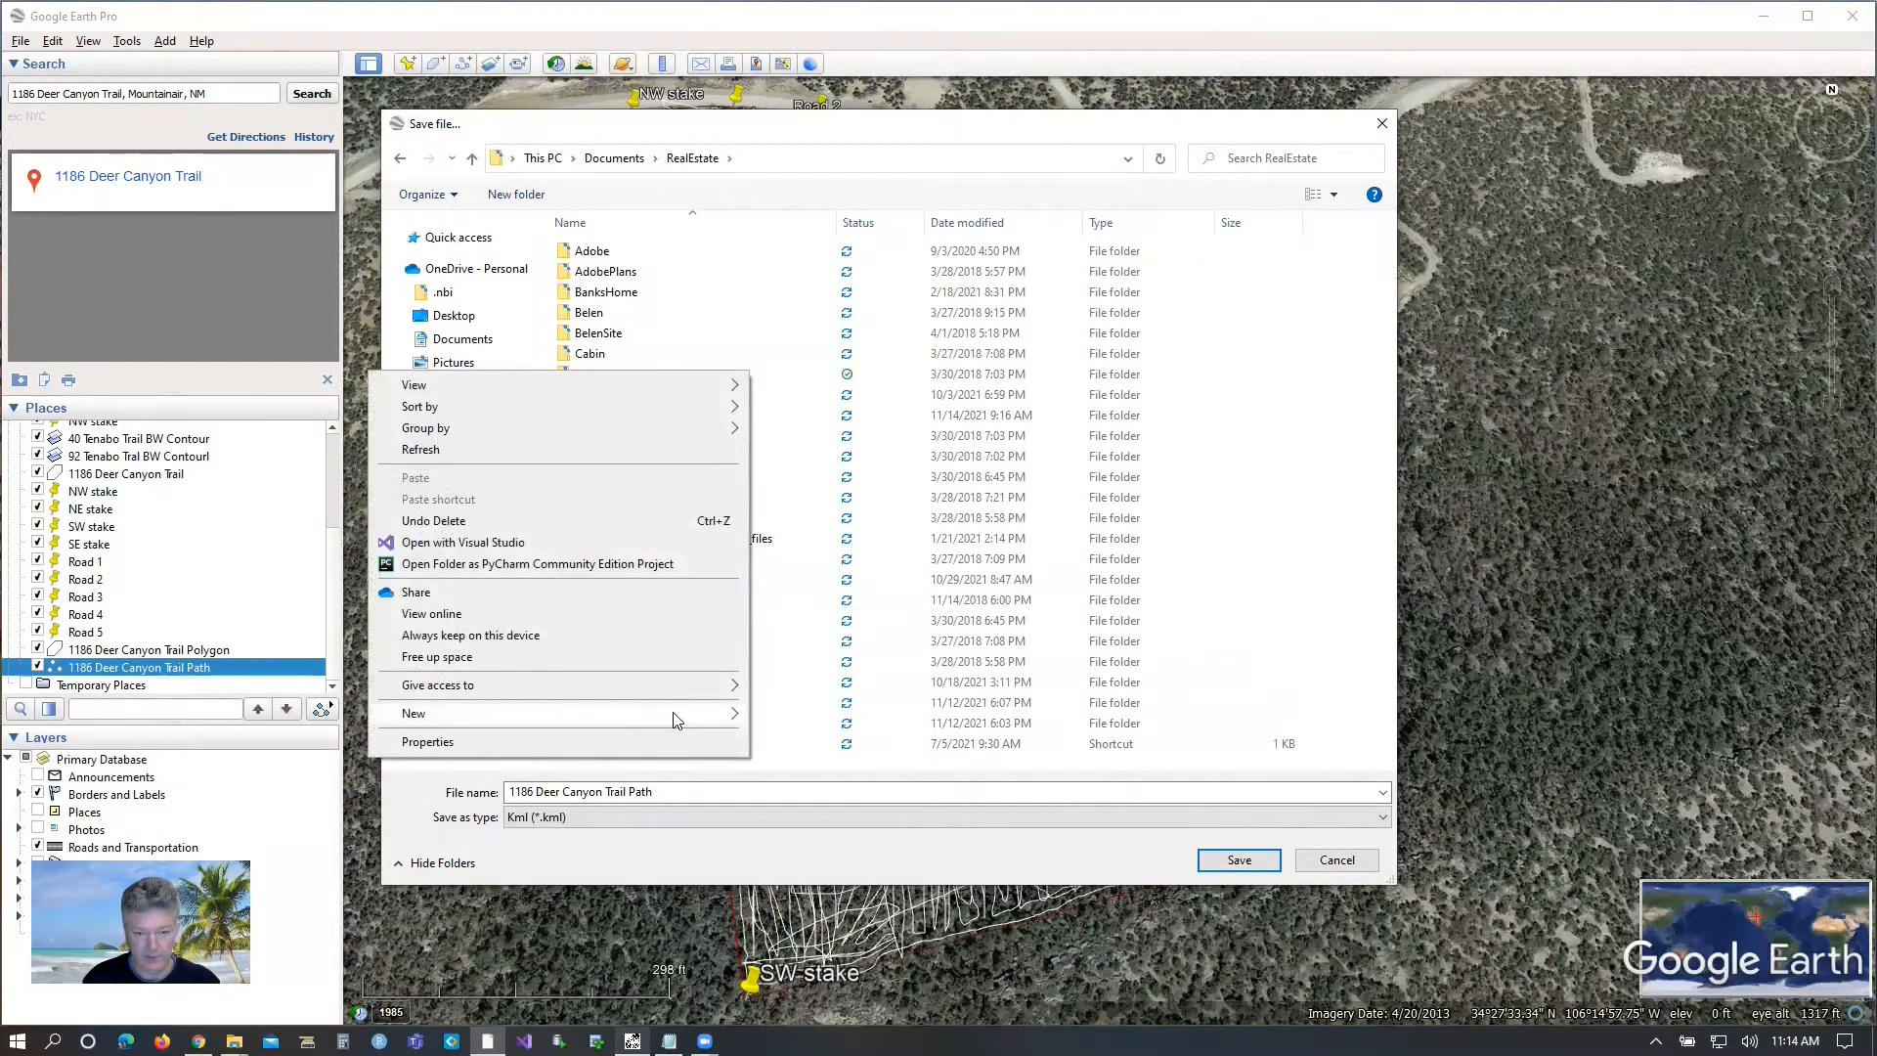
pyautogui.moveTo(716, 721)
pyautogui.click(796, 719)
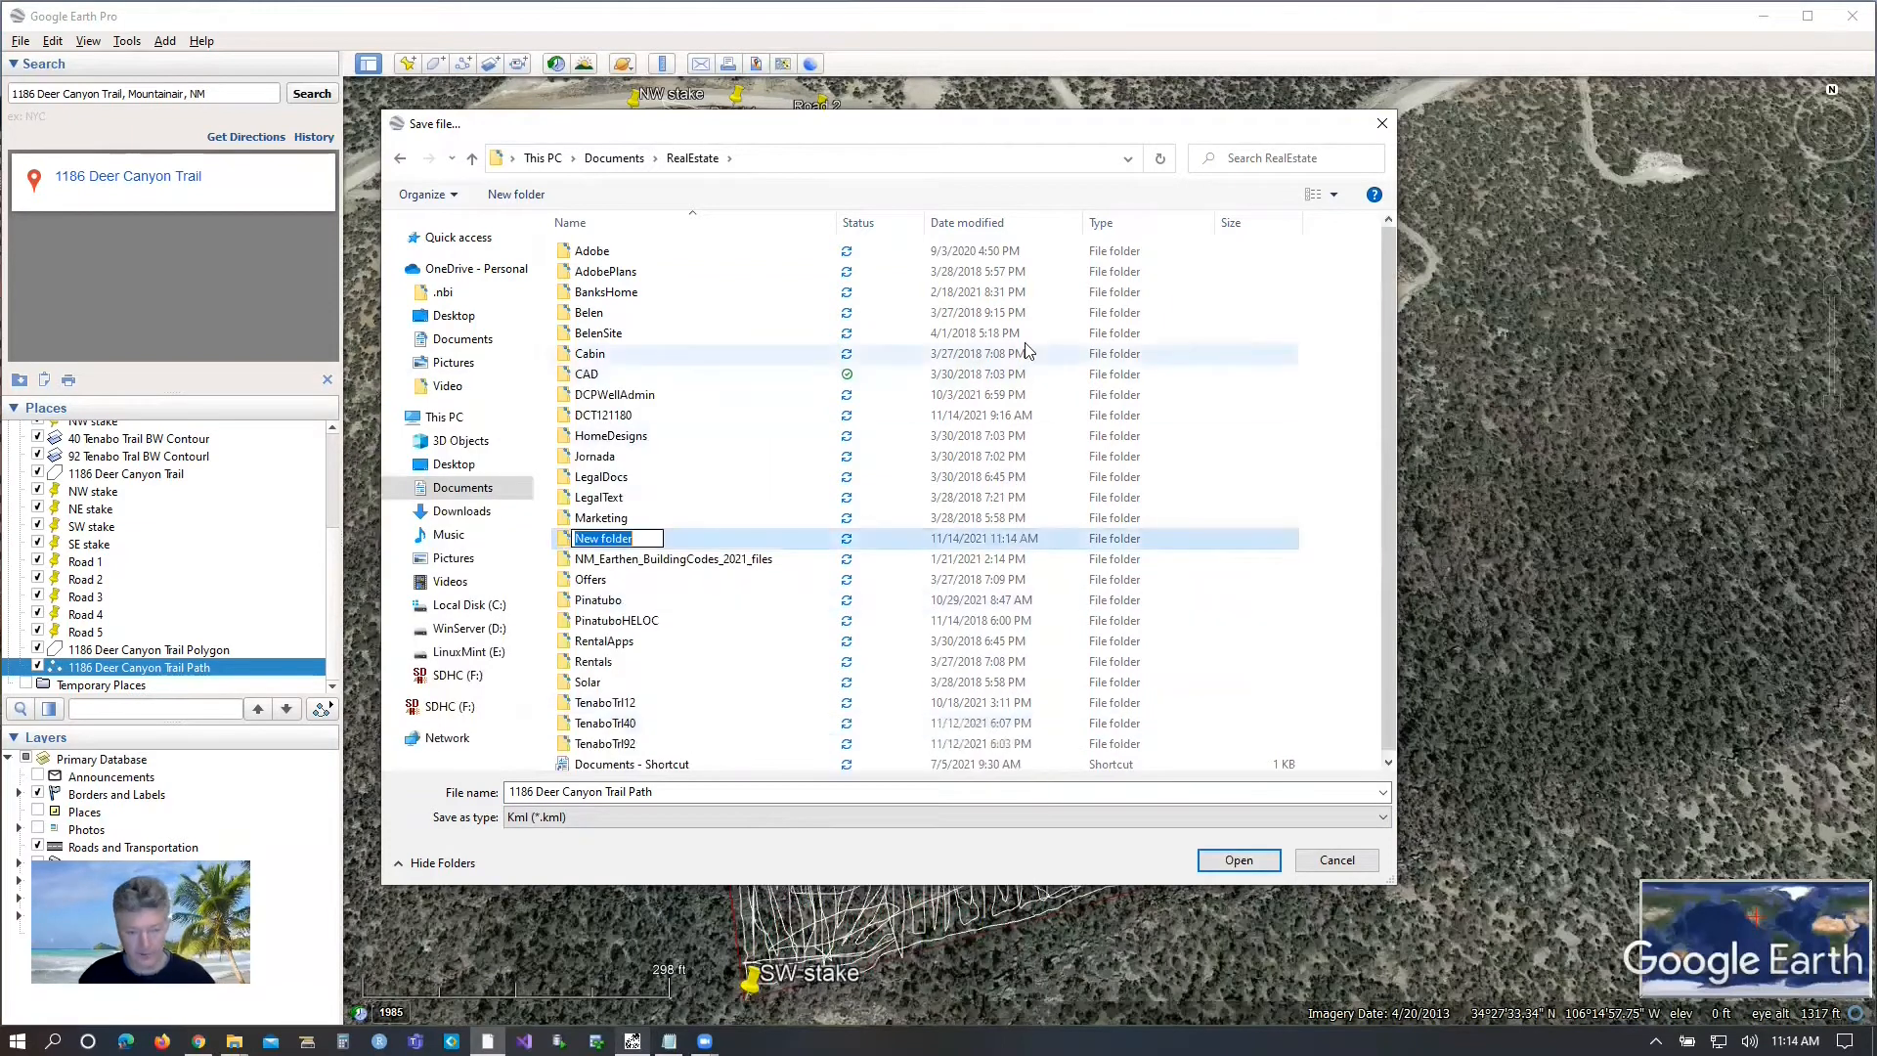
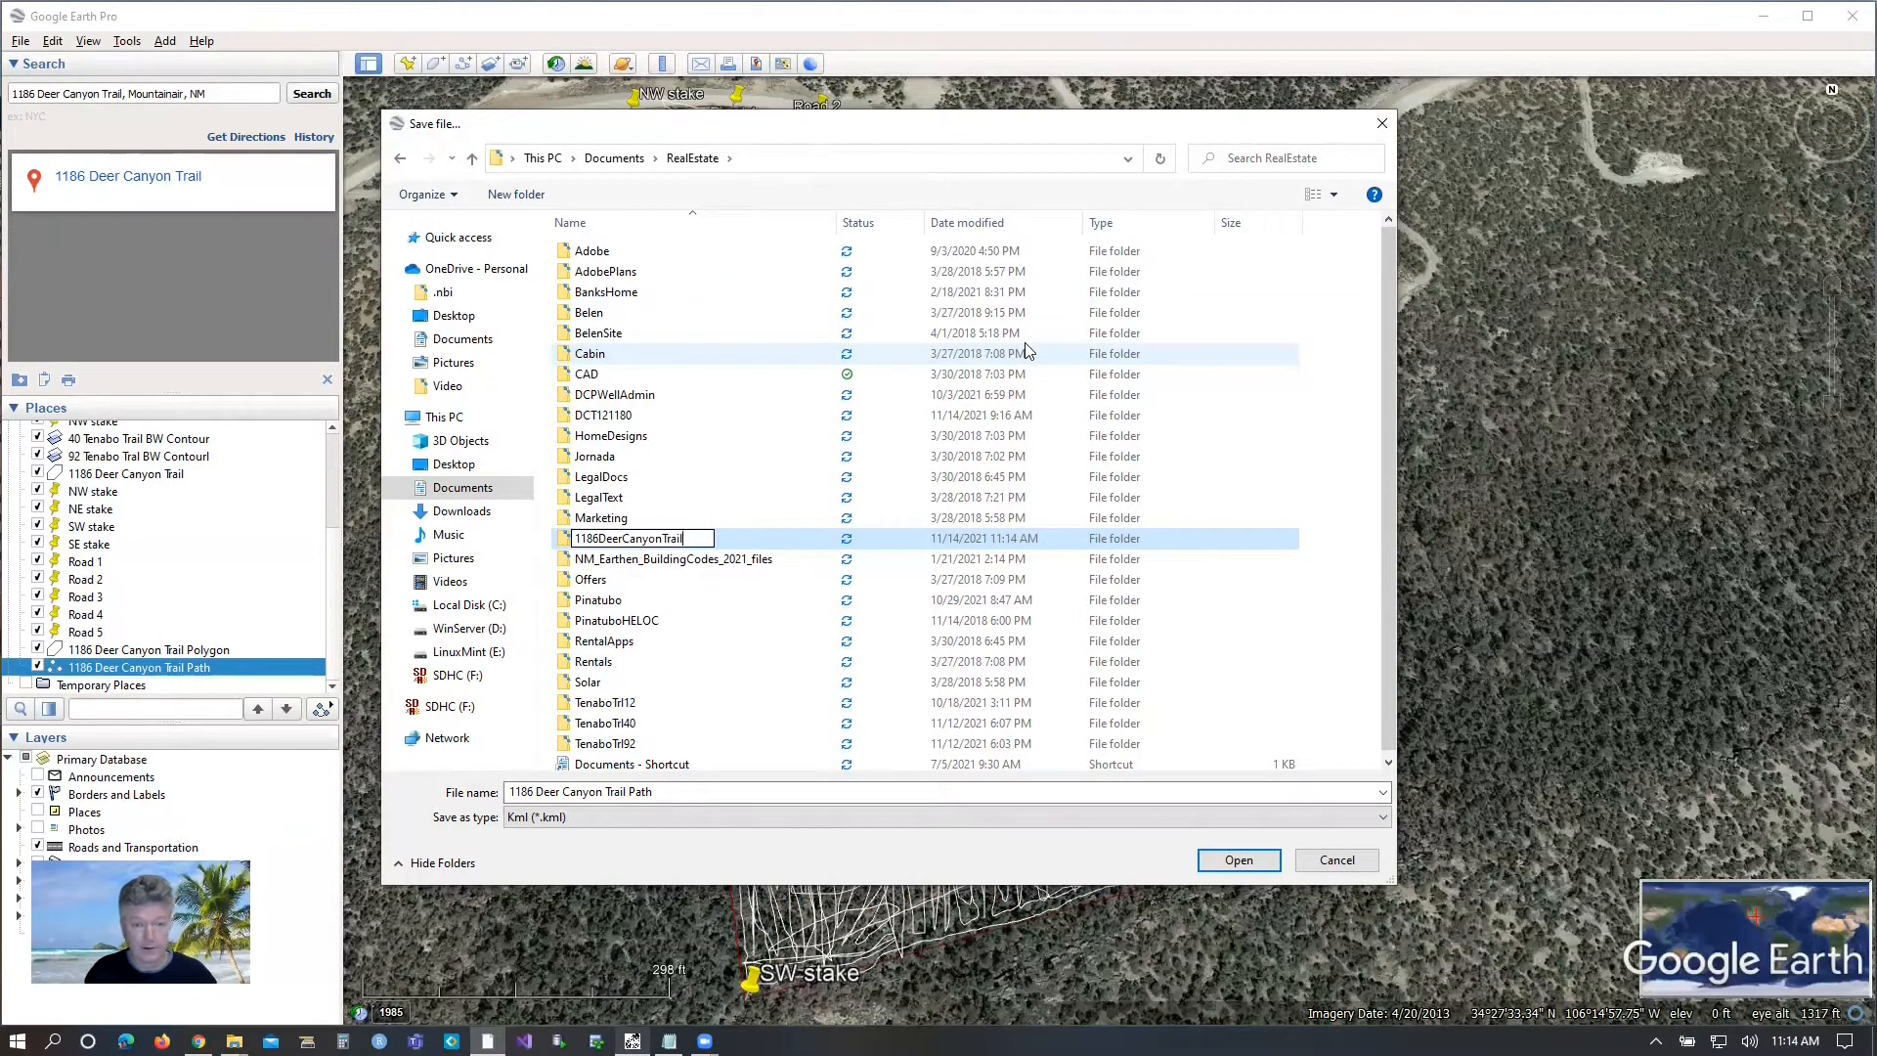
pyautogui.press('Return')
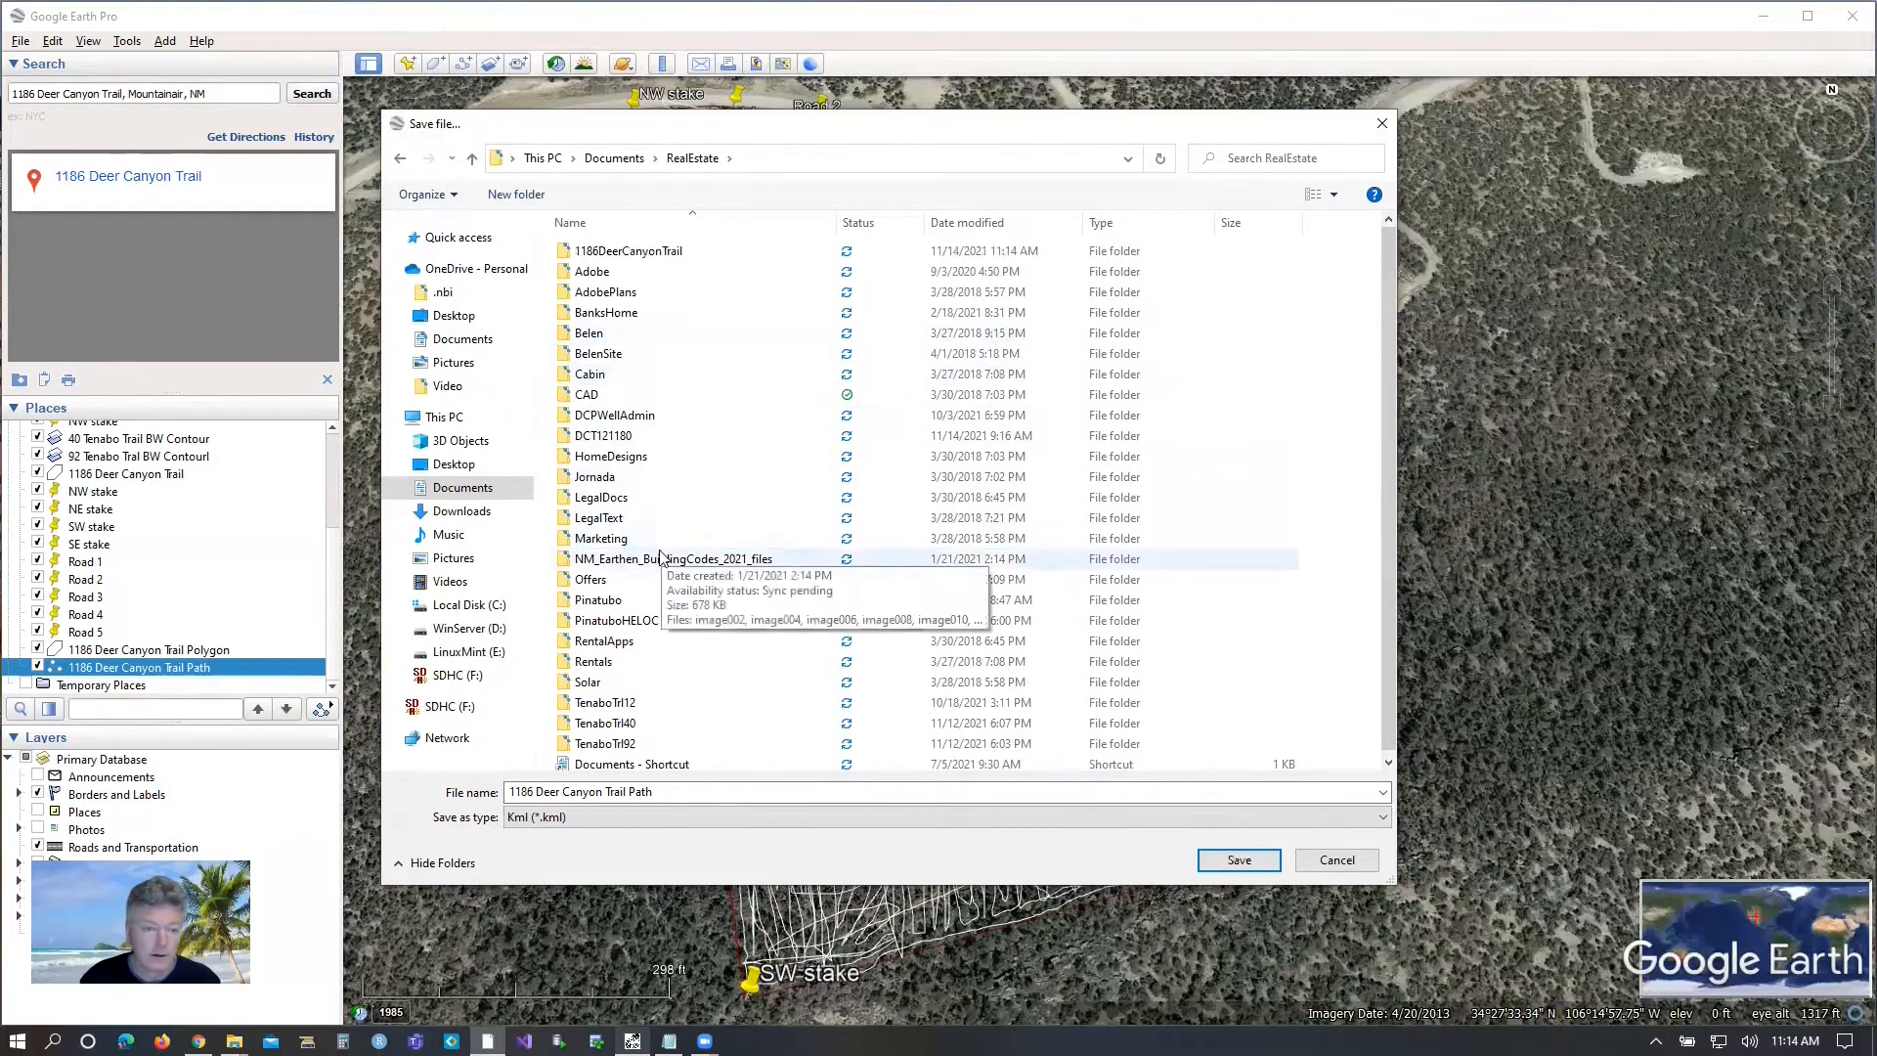
pyautogui.doubleClick(591, 256)
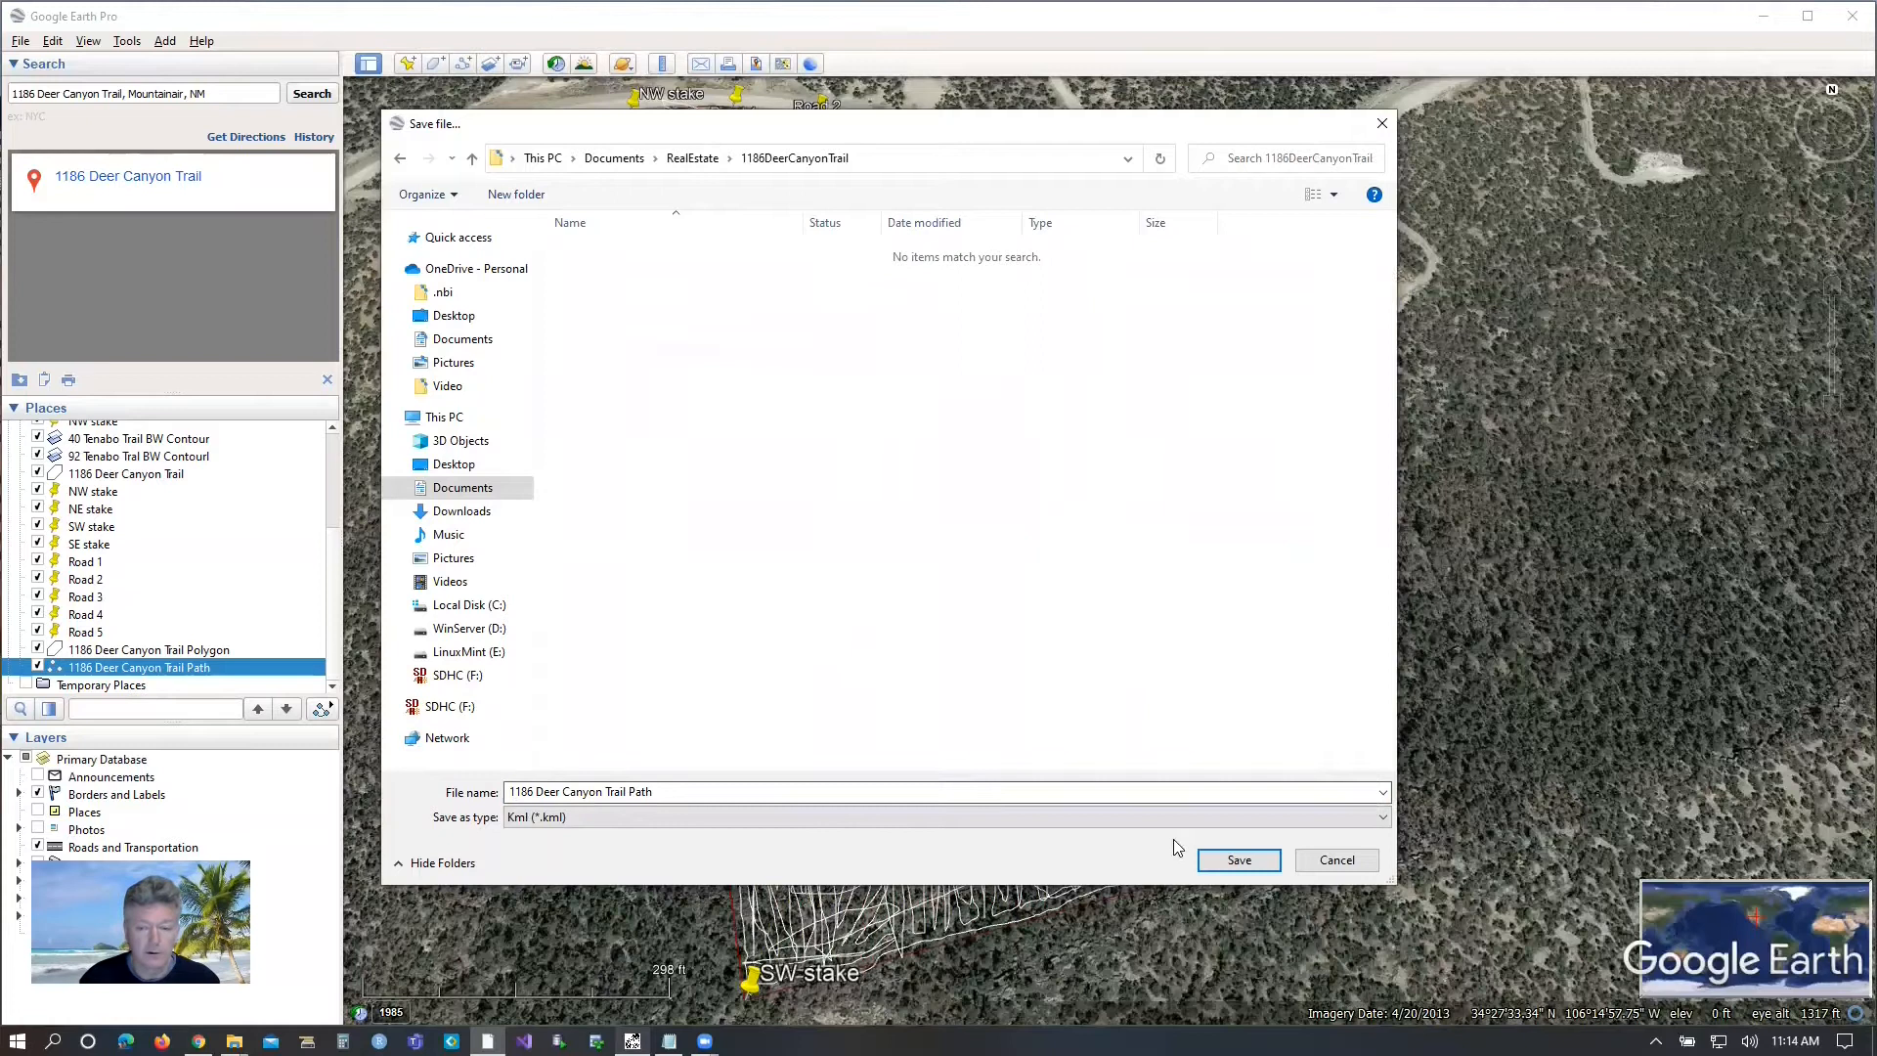
pyautogui.click(1239, 861)
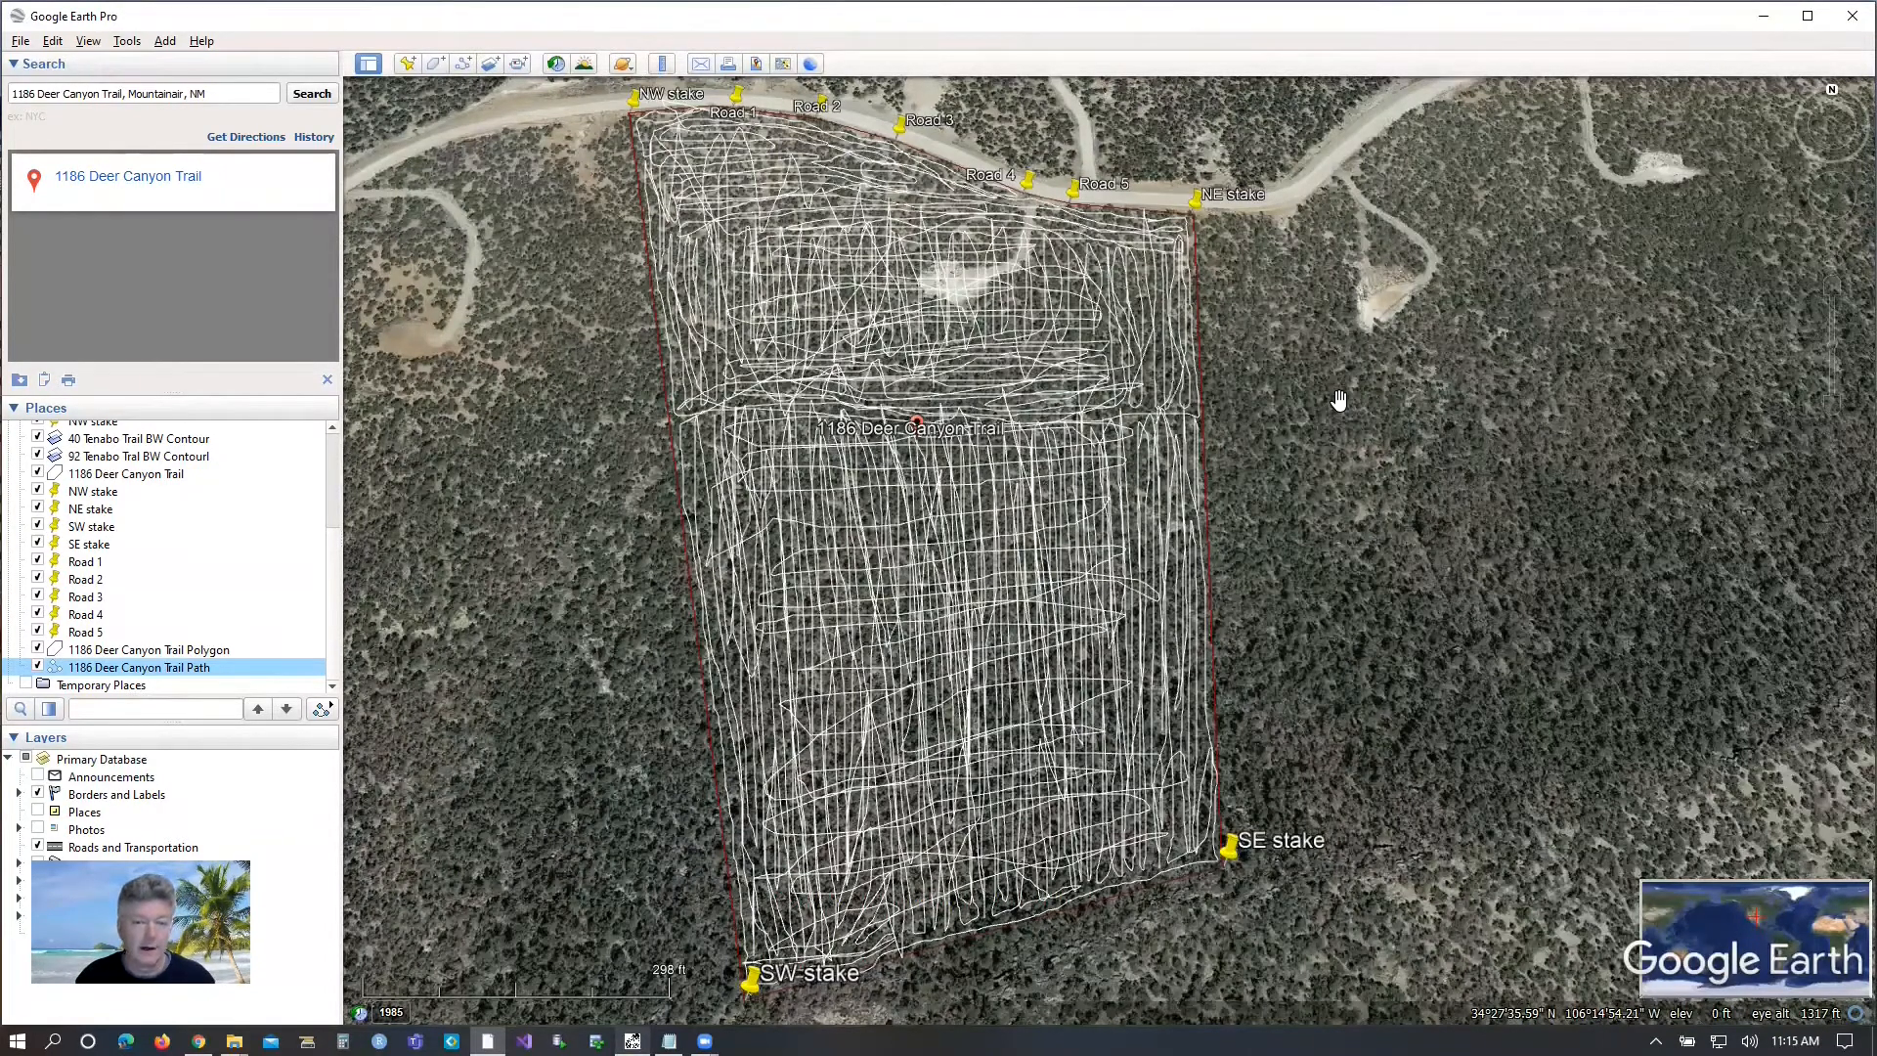
# Switch to Chrome and bring up the GPS Visualizer elevation page.
pyautogui.hotkey('alt', 'Tab')
pyautogui.hotkey('alt', 'Tab')
pyautogui.hotkey('alt', 'Tab')
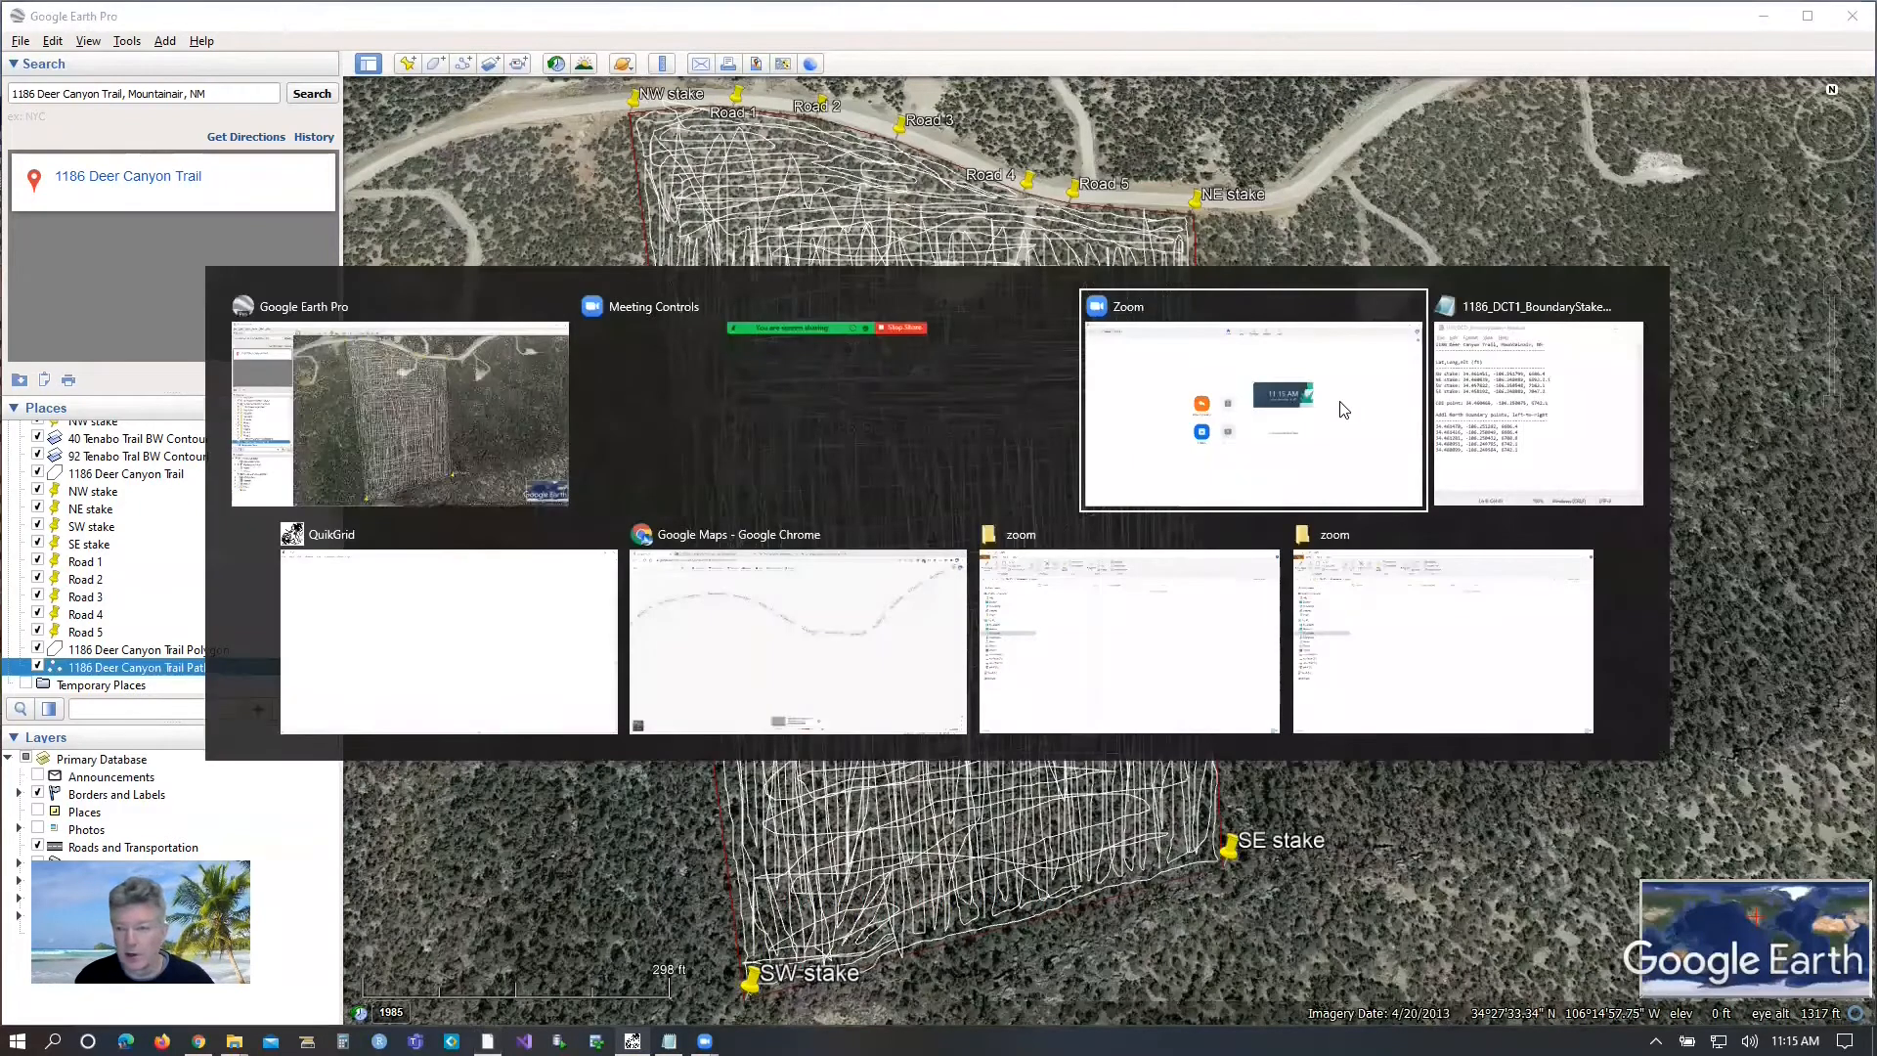
pyautogui.hotkey('alt', 'Tab')
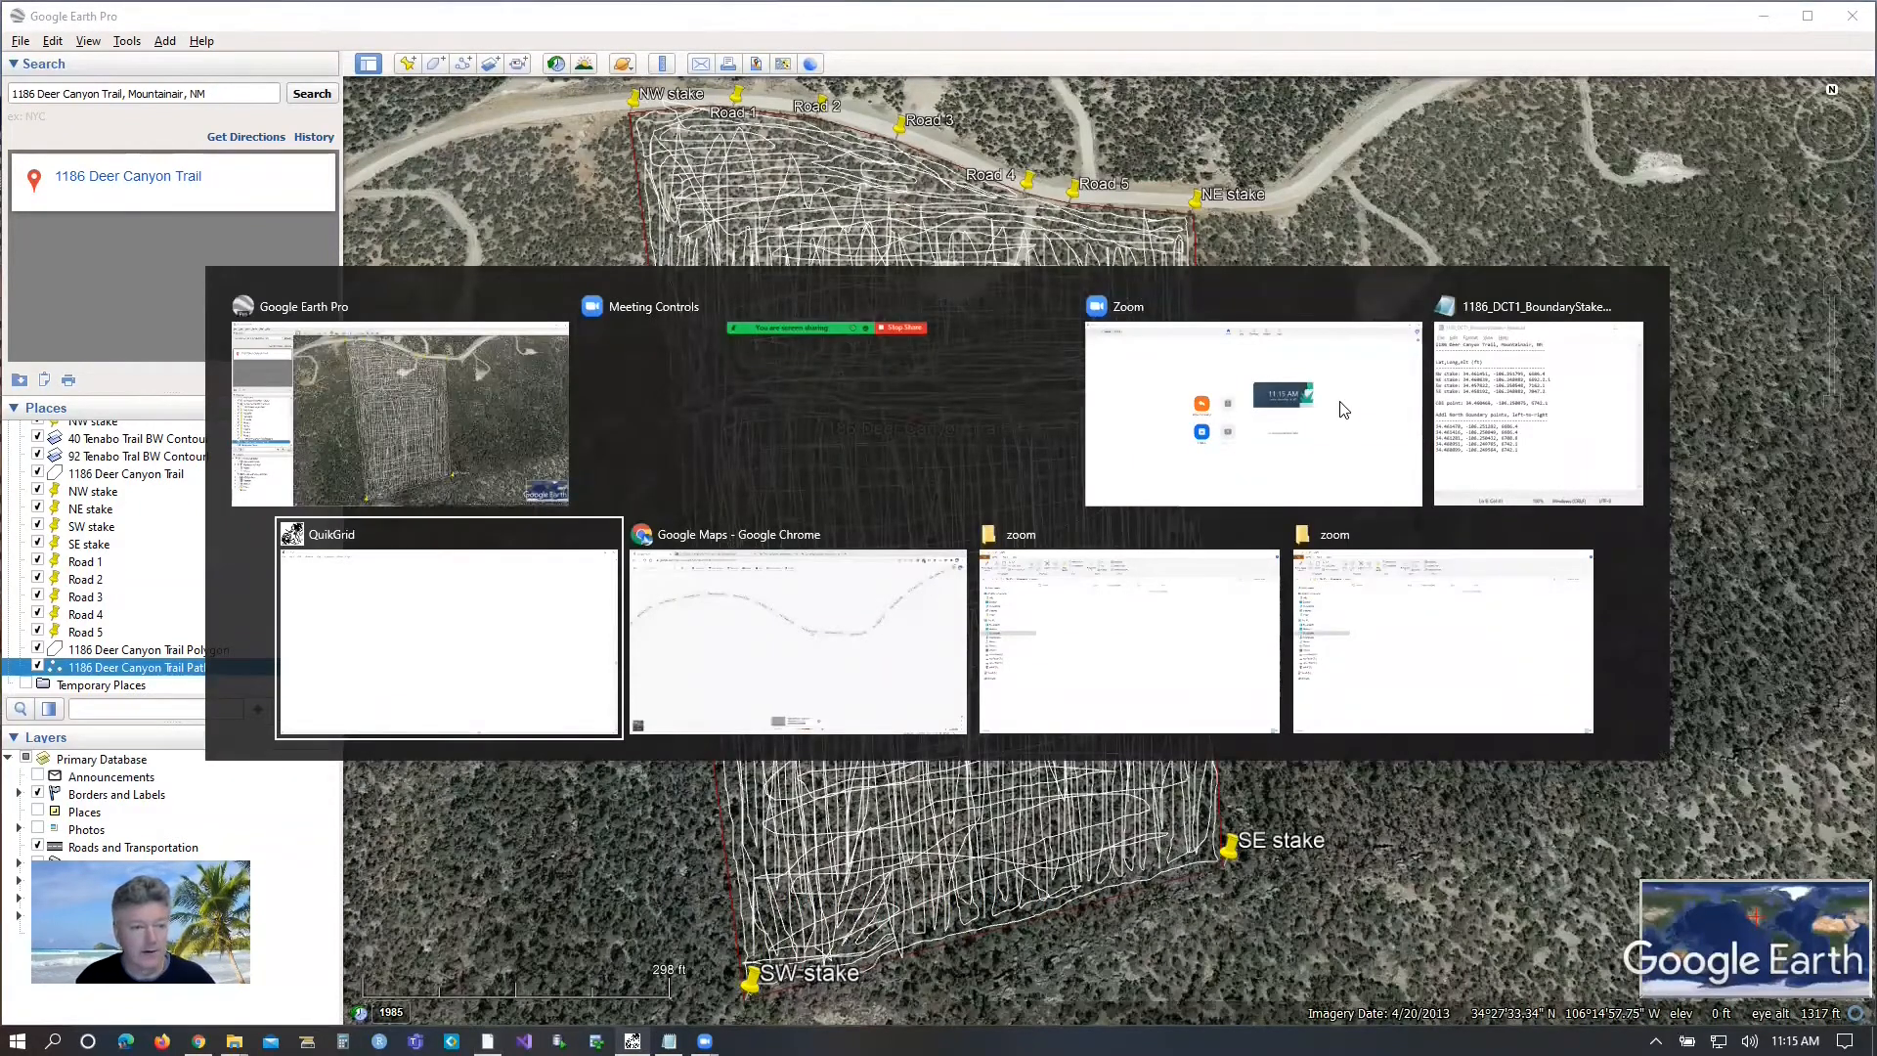
pyautogui.hotkey('alt', 'Tab')
pyautogui.hotkey('alt', 'Tab')
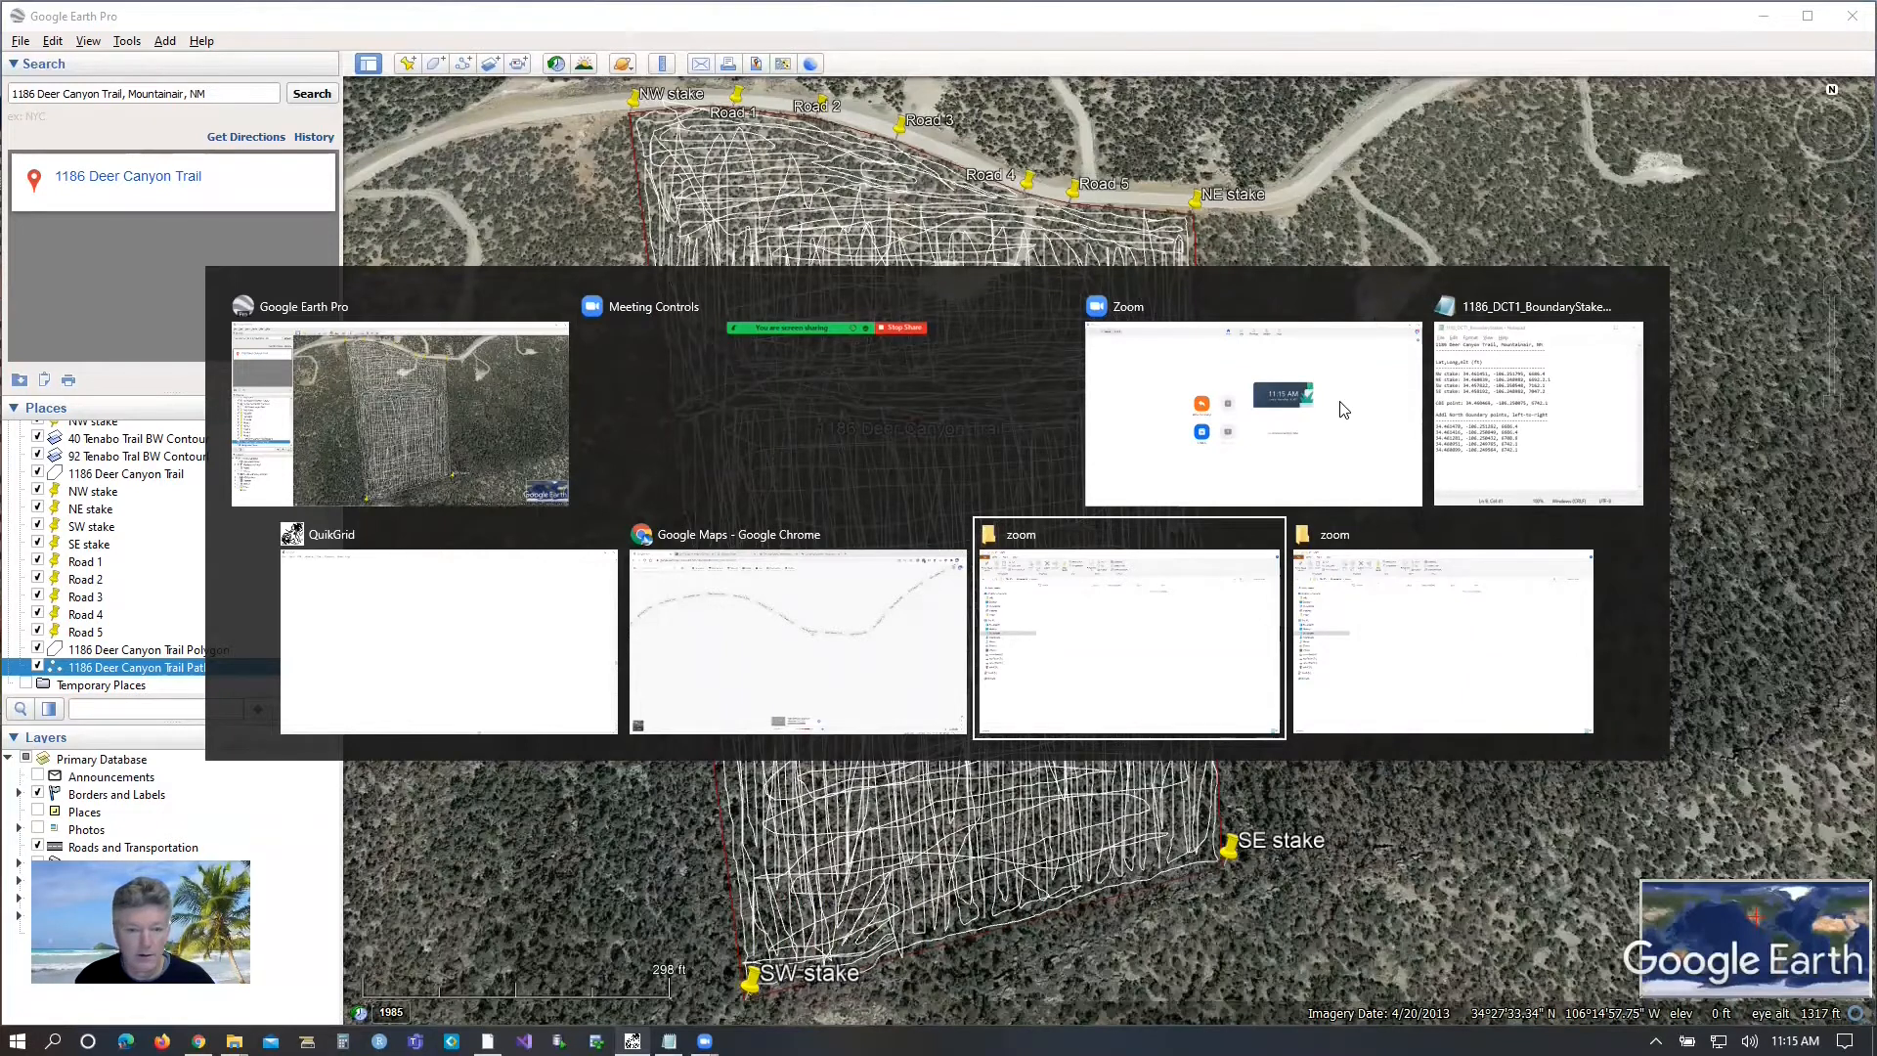
pyautogui.hotkey('alt', 'Tab')
pyautogui.hotkey('alt', 'Tab')
pyautogui.hotkey('alt', 'Tab')
pyautogui.hotkey('alt', 'Tab')
pyautogui.hotkey('alt', 'Tab')
pyautogui.hotkey('alt', 'Tab')
pyautogui.hotkey('alt', 'Tab')
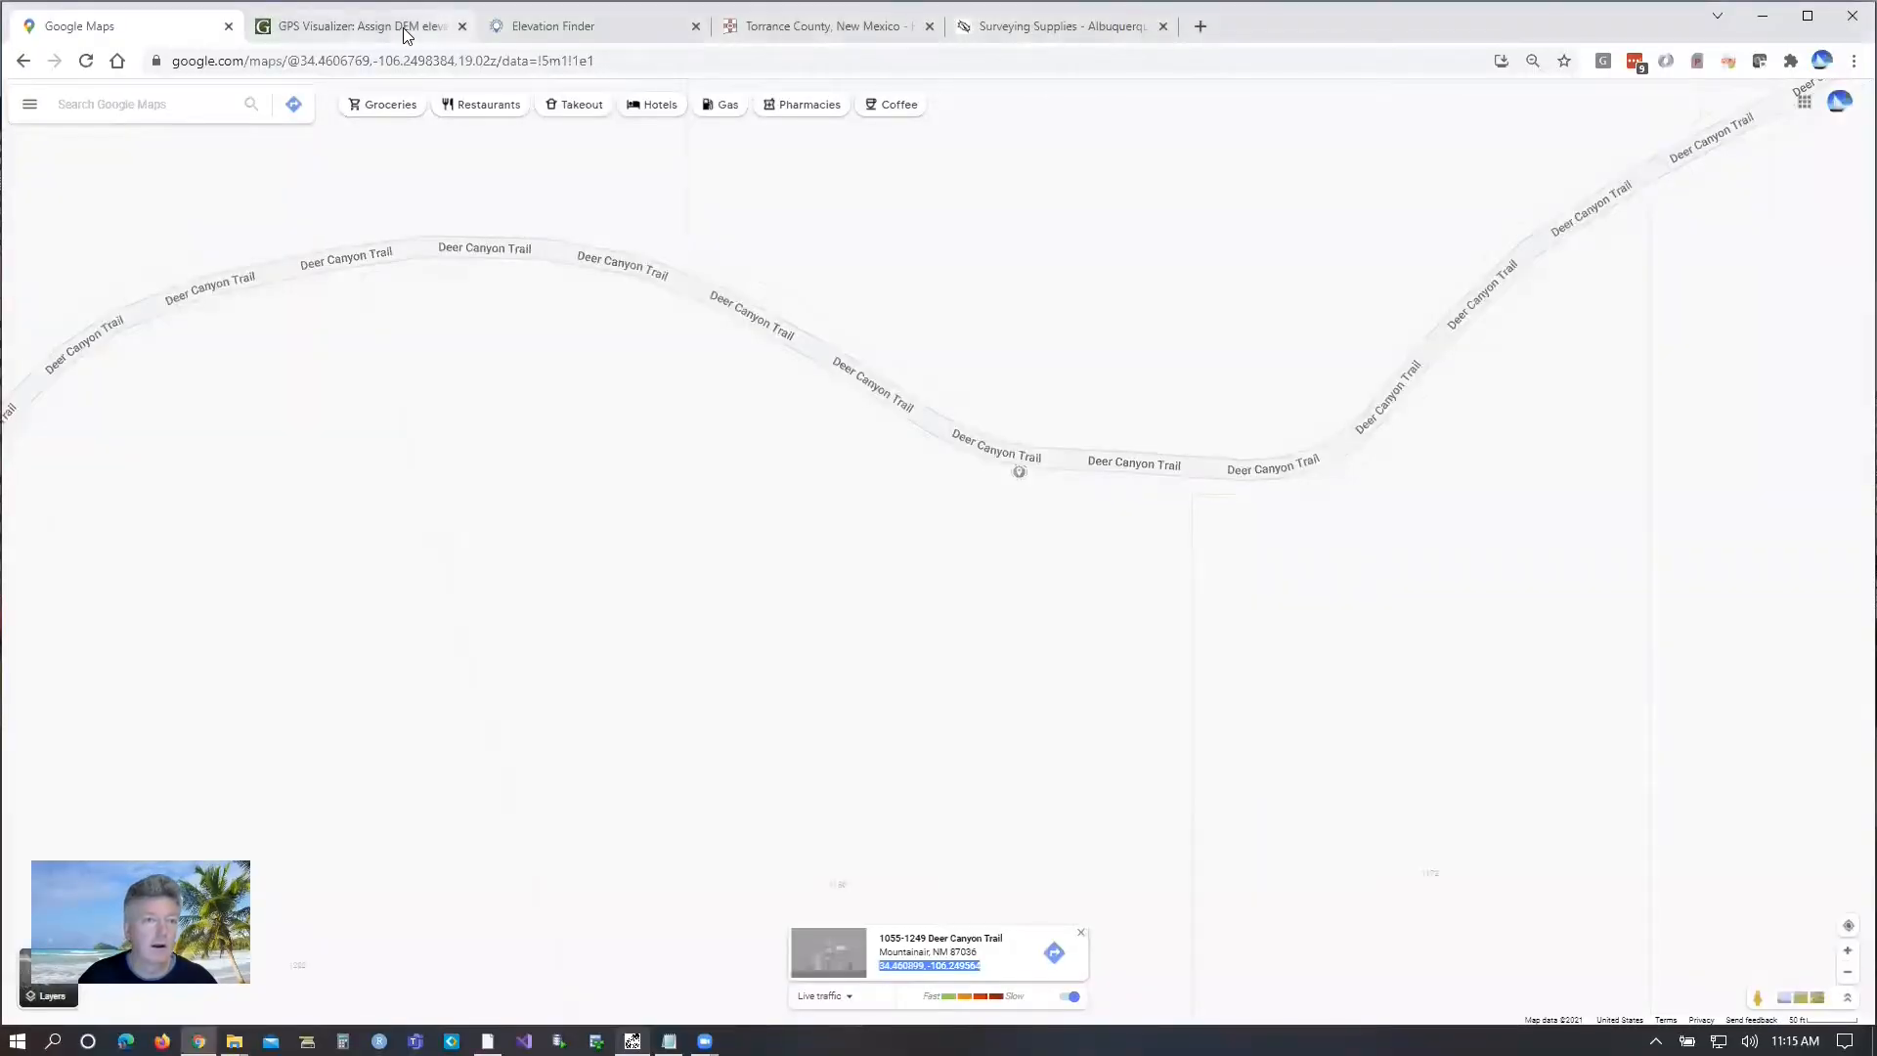
pyautogui.click(384, 29)
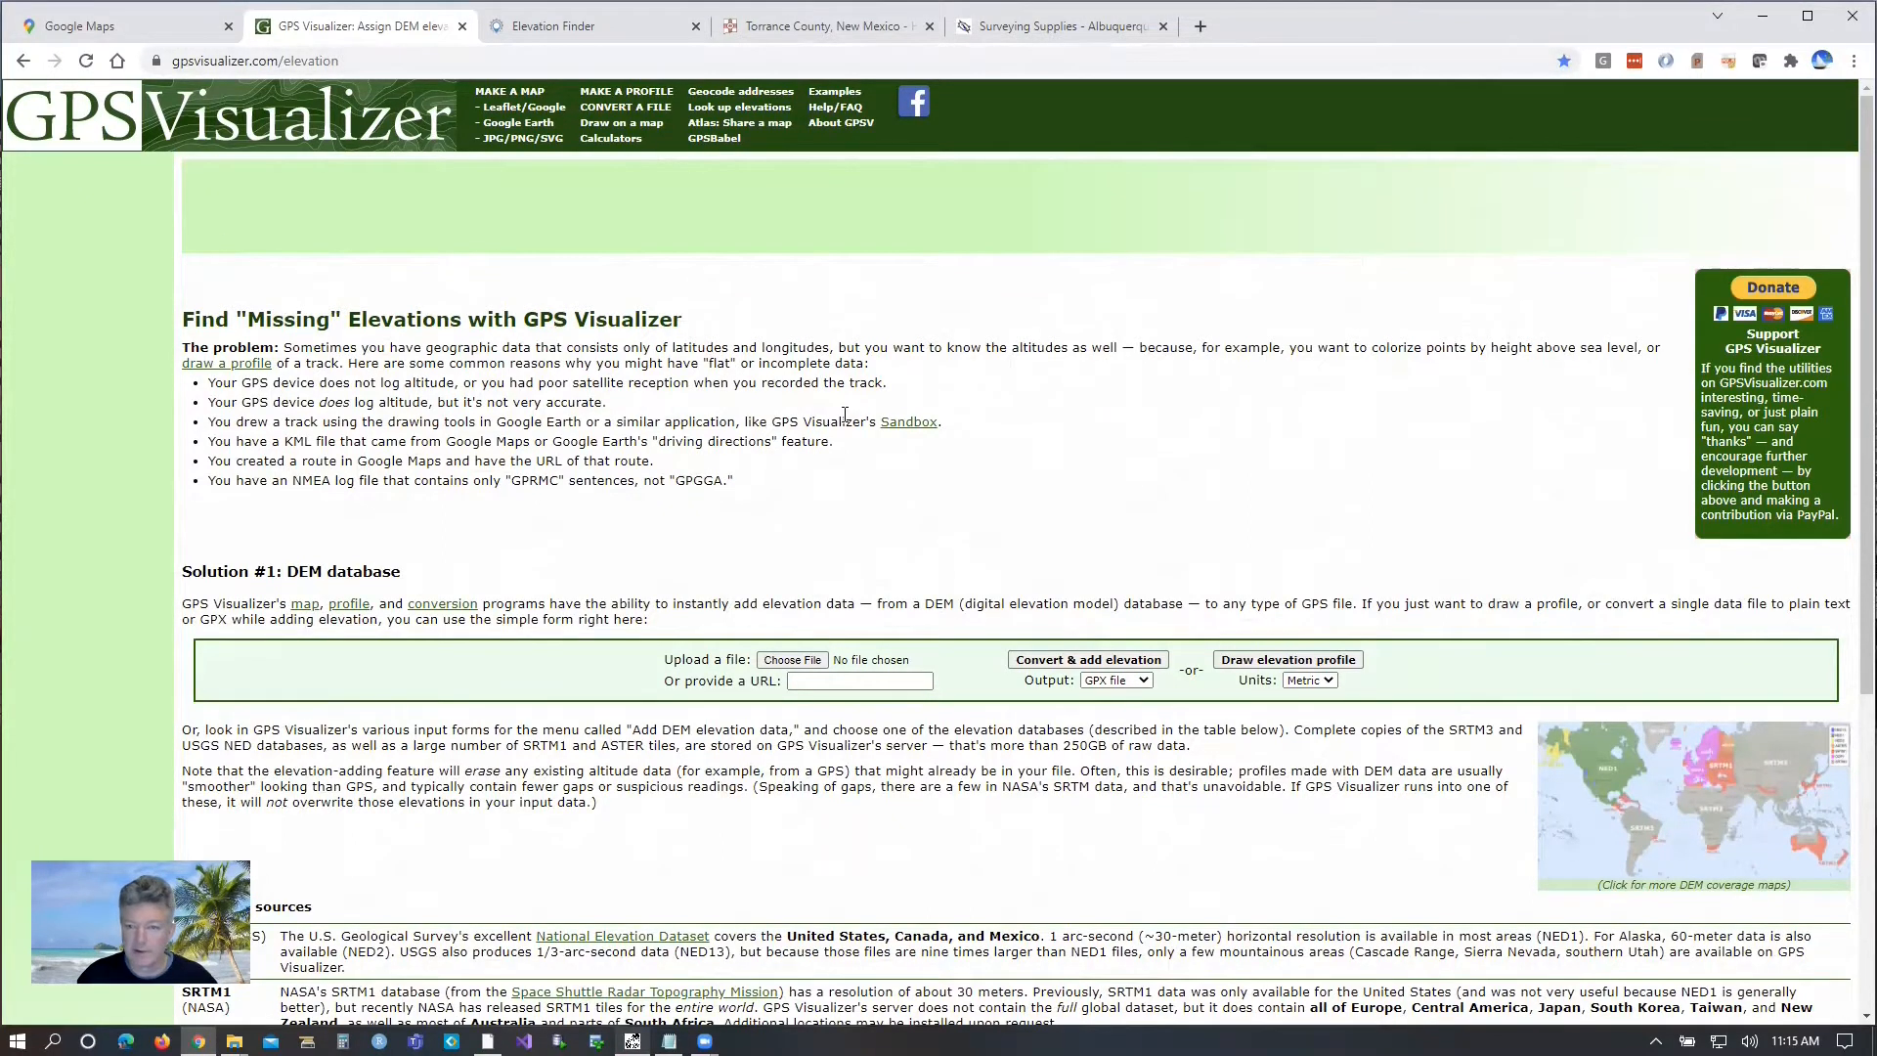
# Choose the property path KML file from its new folder in RealEstate as the file to upload.
pyautogui.click(792, 661)
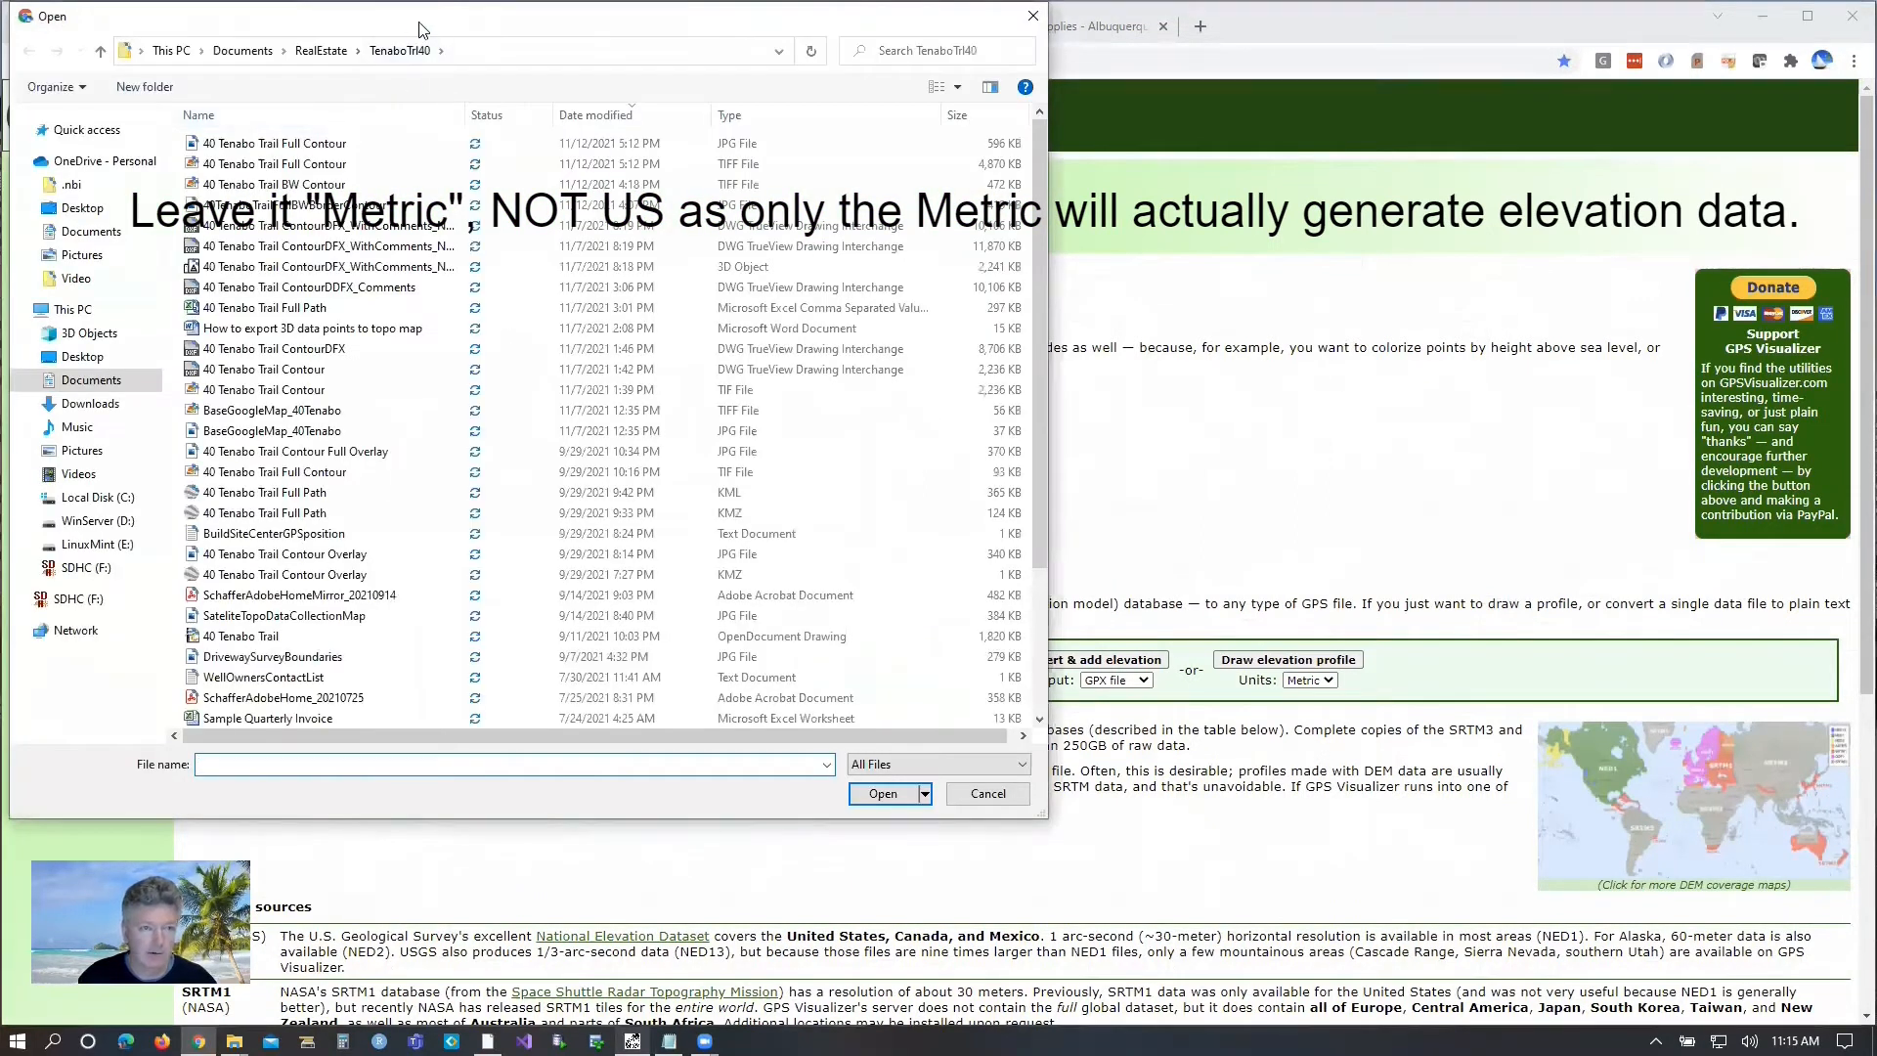
pyautogui.moveTo(419, 29); pyautogui.dragTo(790, 133)
pyautogui.click(694, 154)
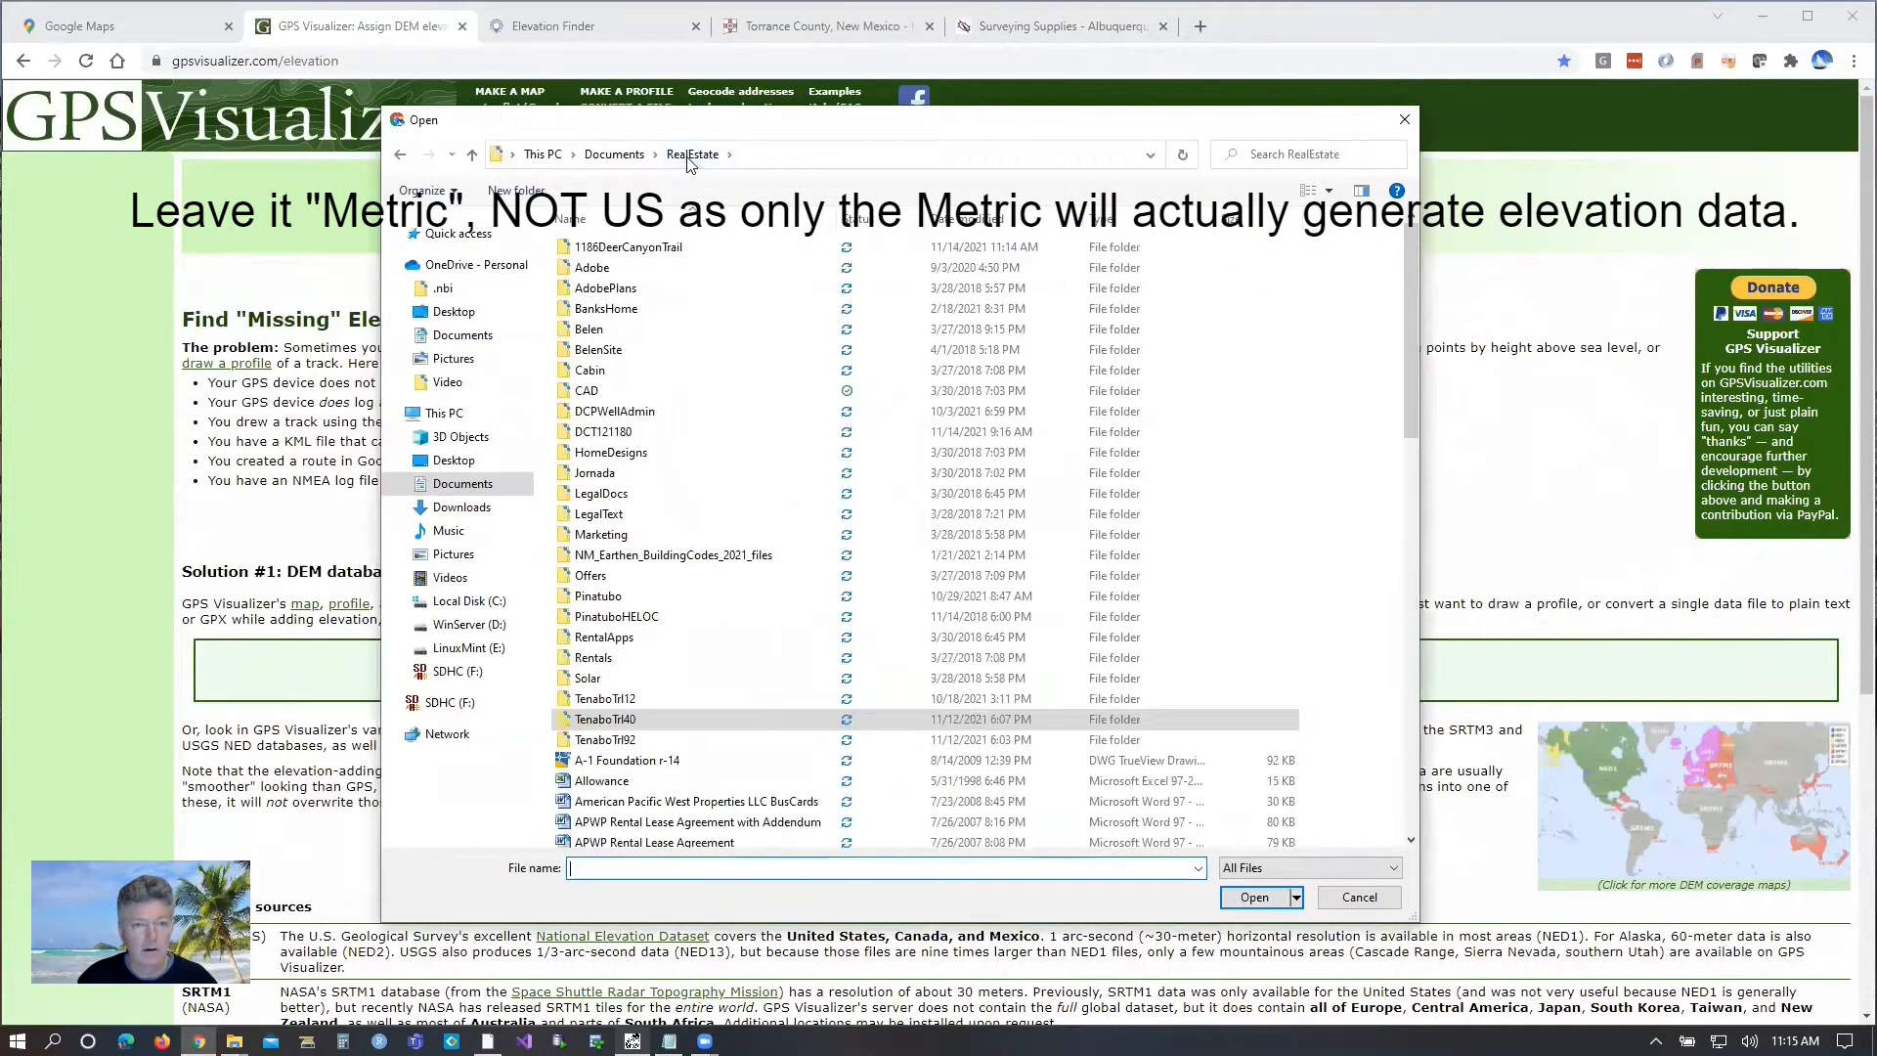
pyautogui.doubleClick(635, 246)
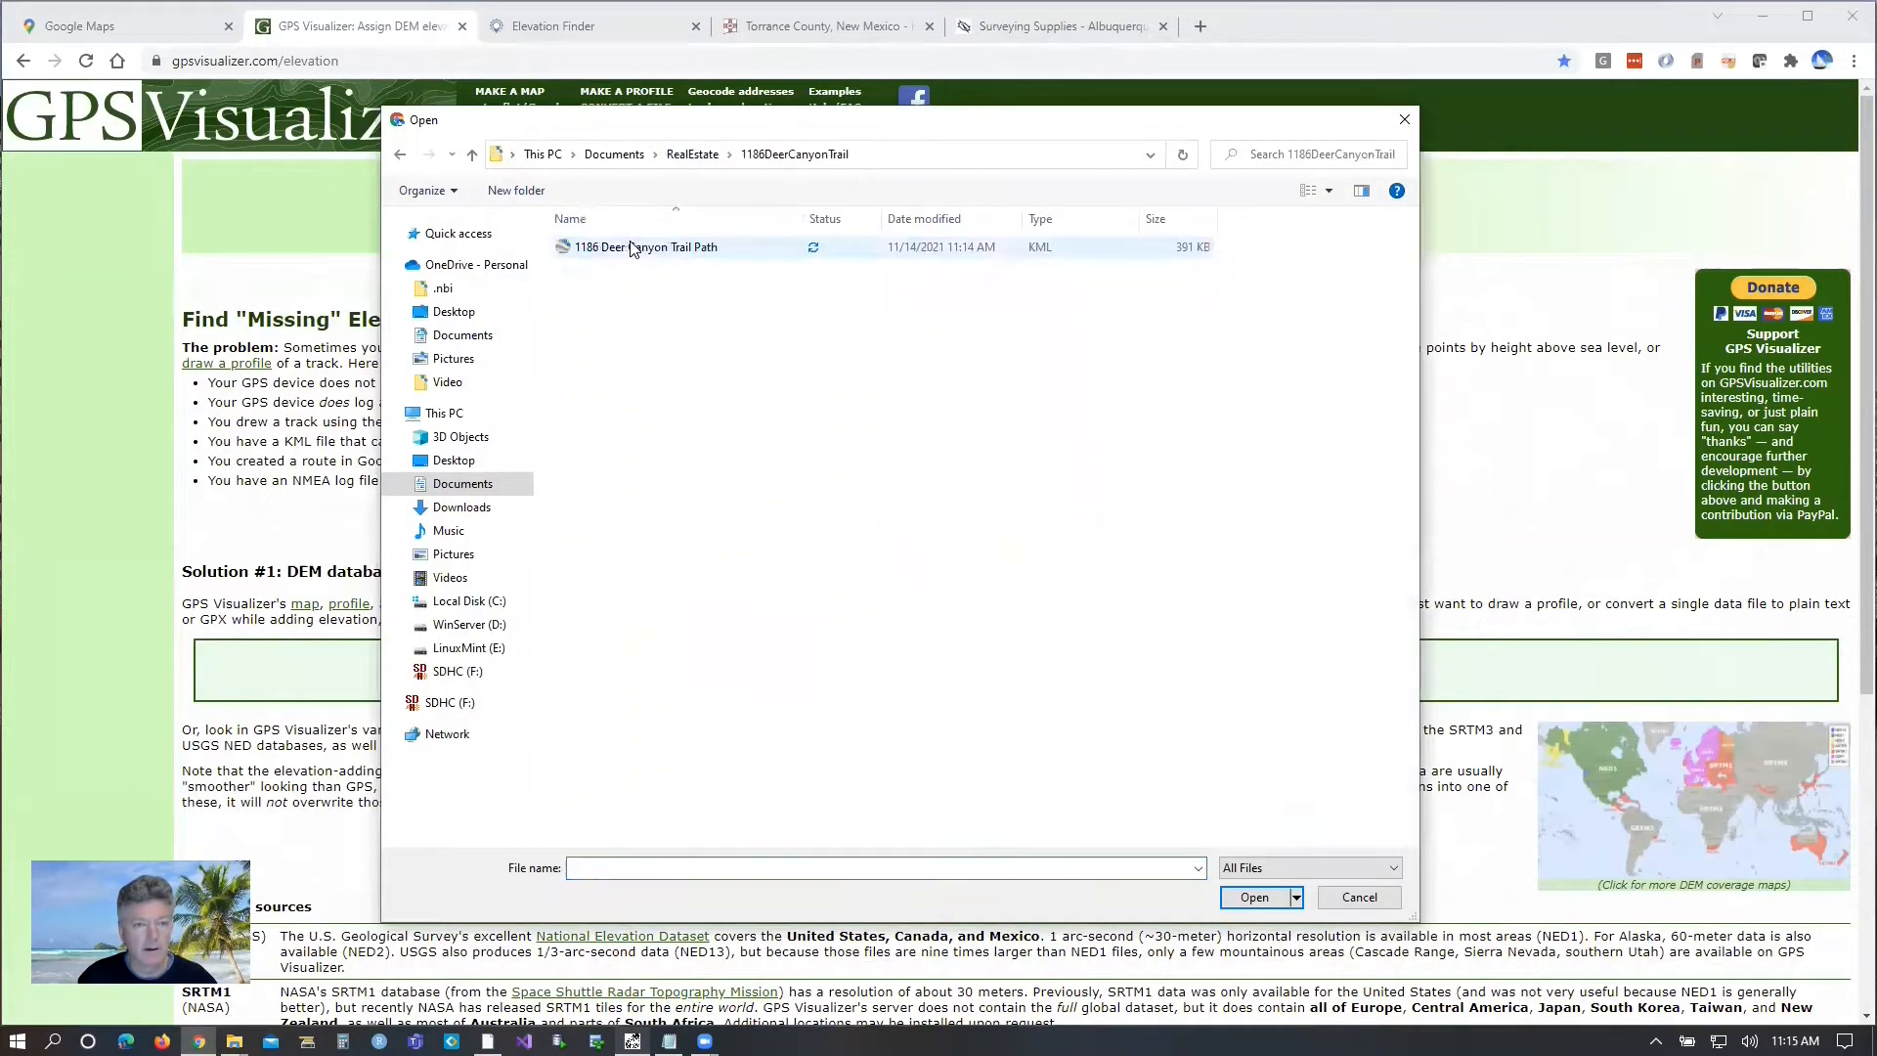
pyautogui.doubleClick(661, 248)
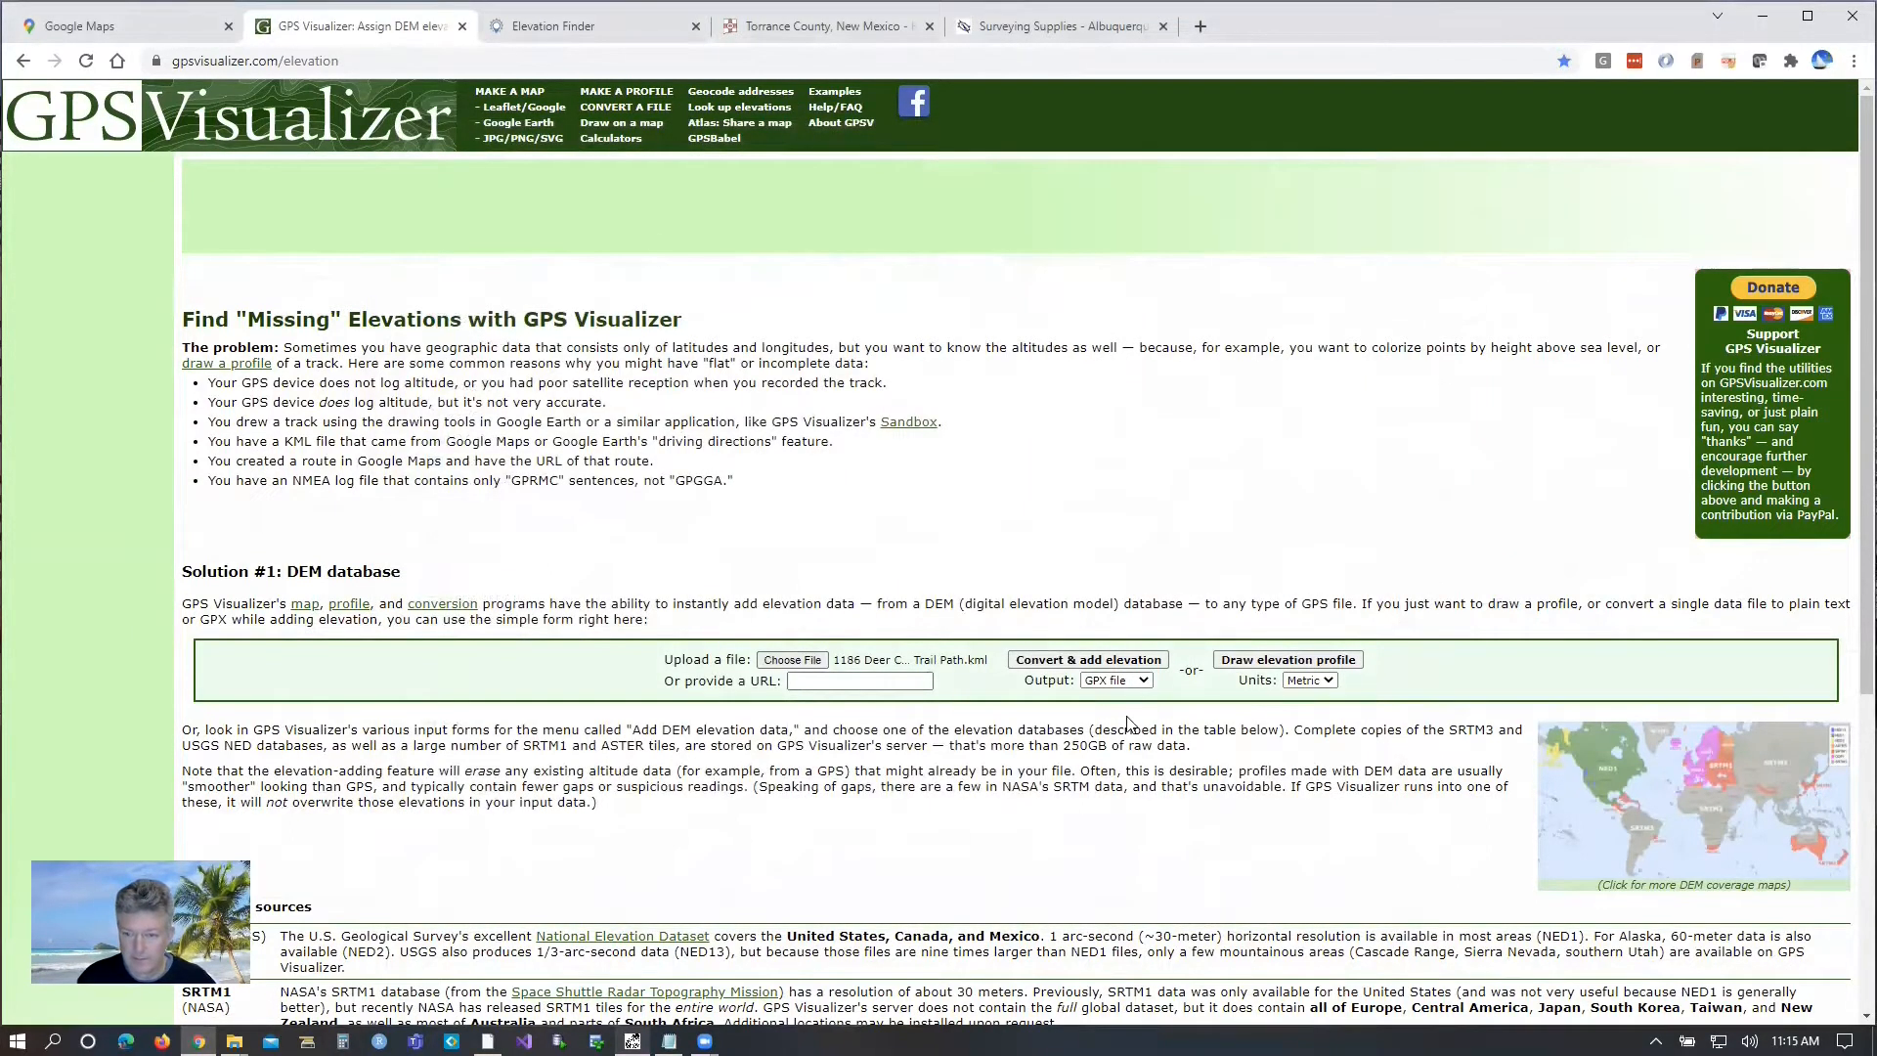
# Choose the units, convert the uploaded path to a GPX file with added elevation, and download it.
pyautogui.click(1296, 681)
pyautogui.click(1301, 738)
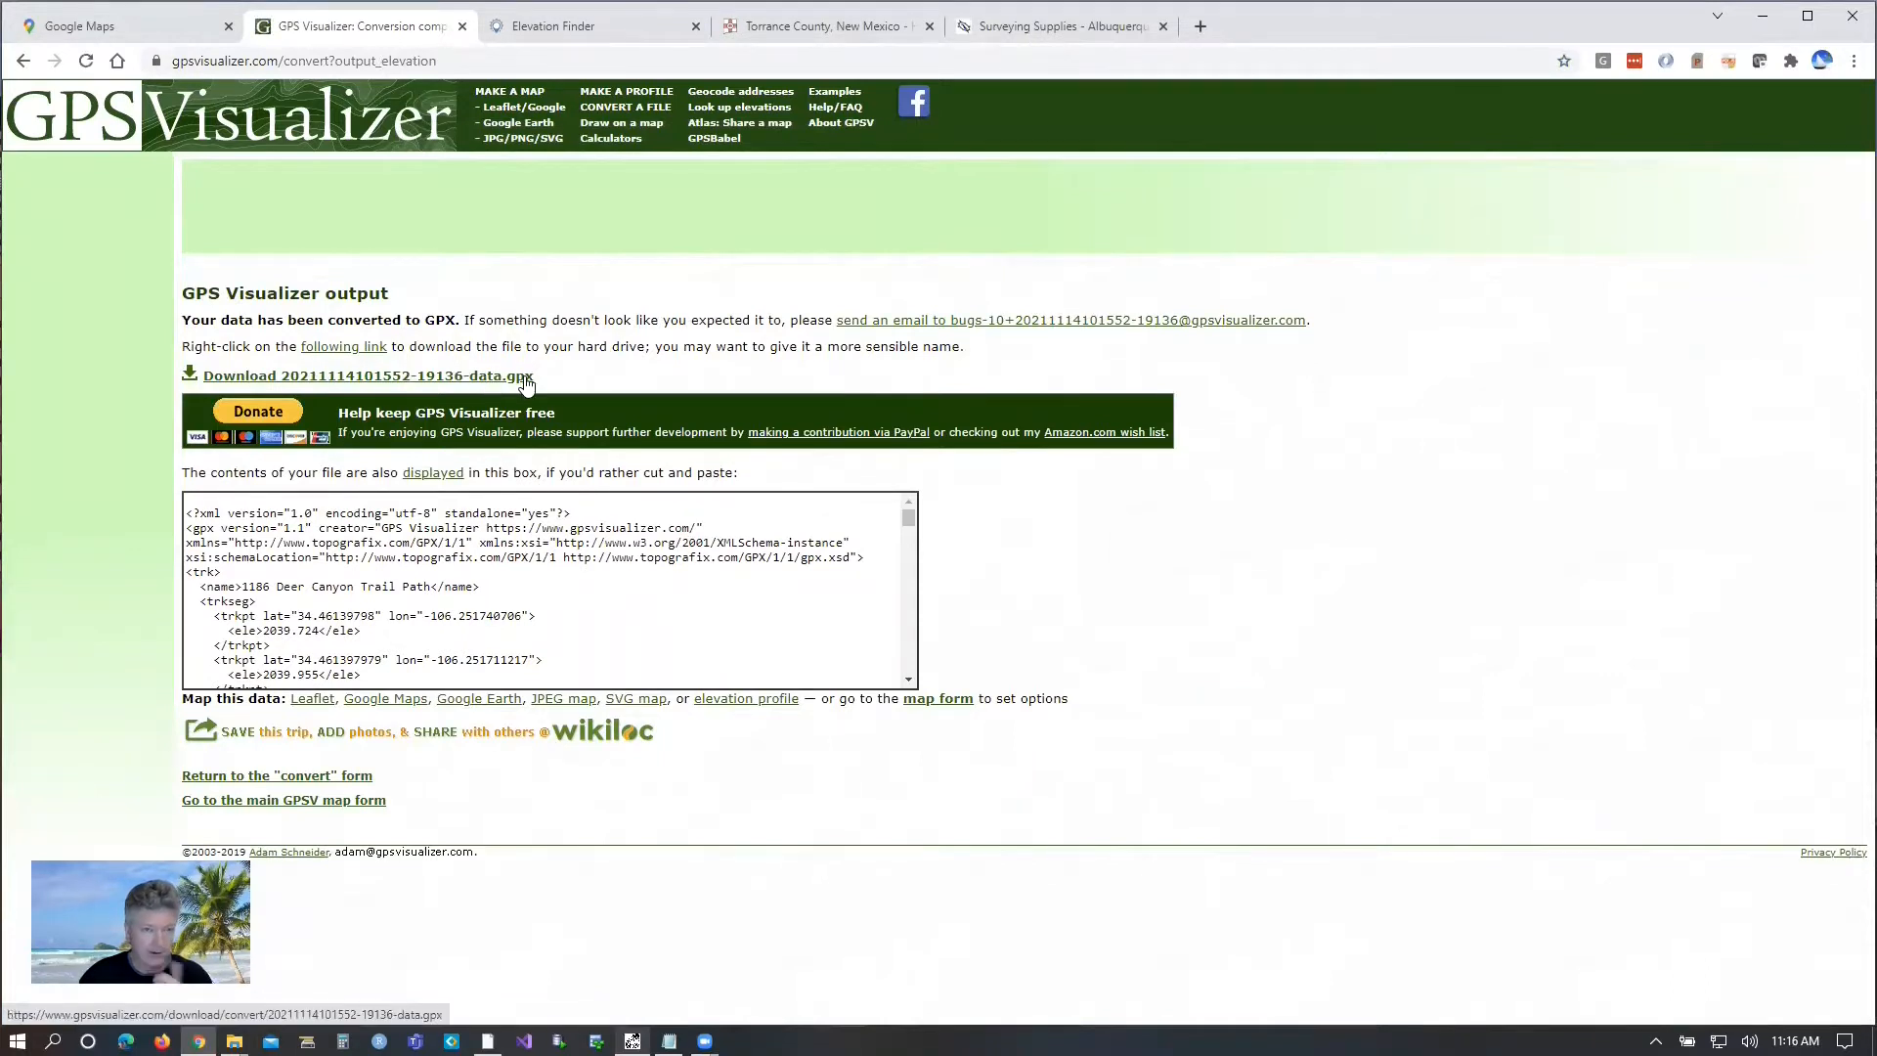
pyautogui.click(397, 378)
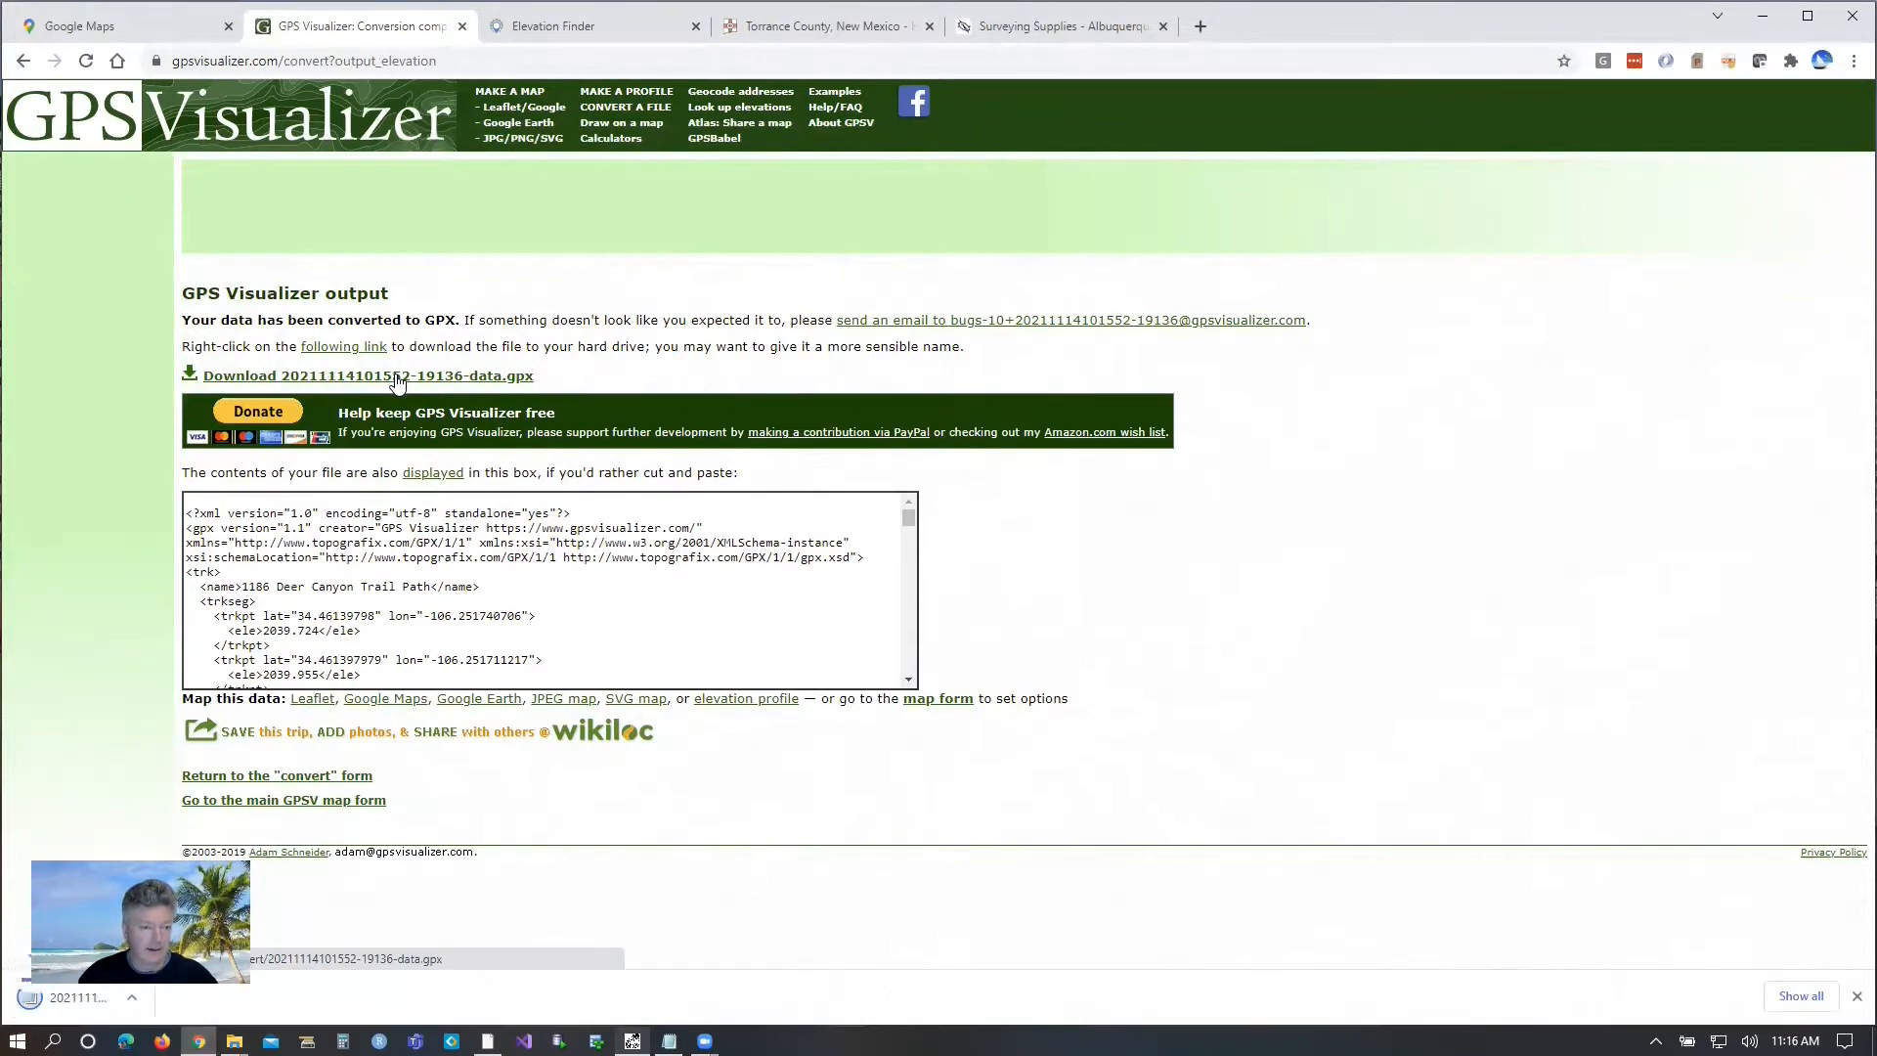
# Switch to File Explorer and copy the newly downloaded GPX file from the Downloads folder.
pyautogui.click(235, 1042)
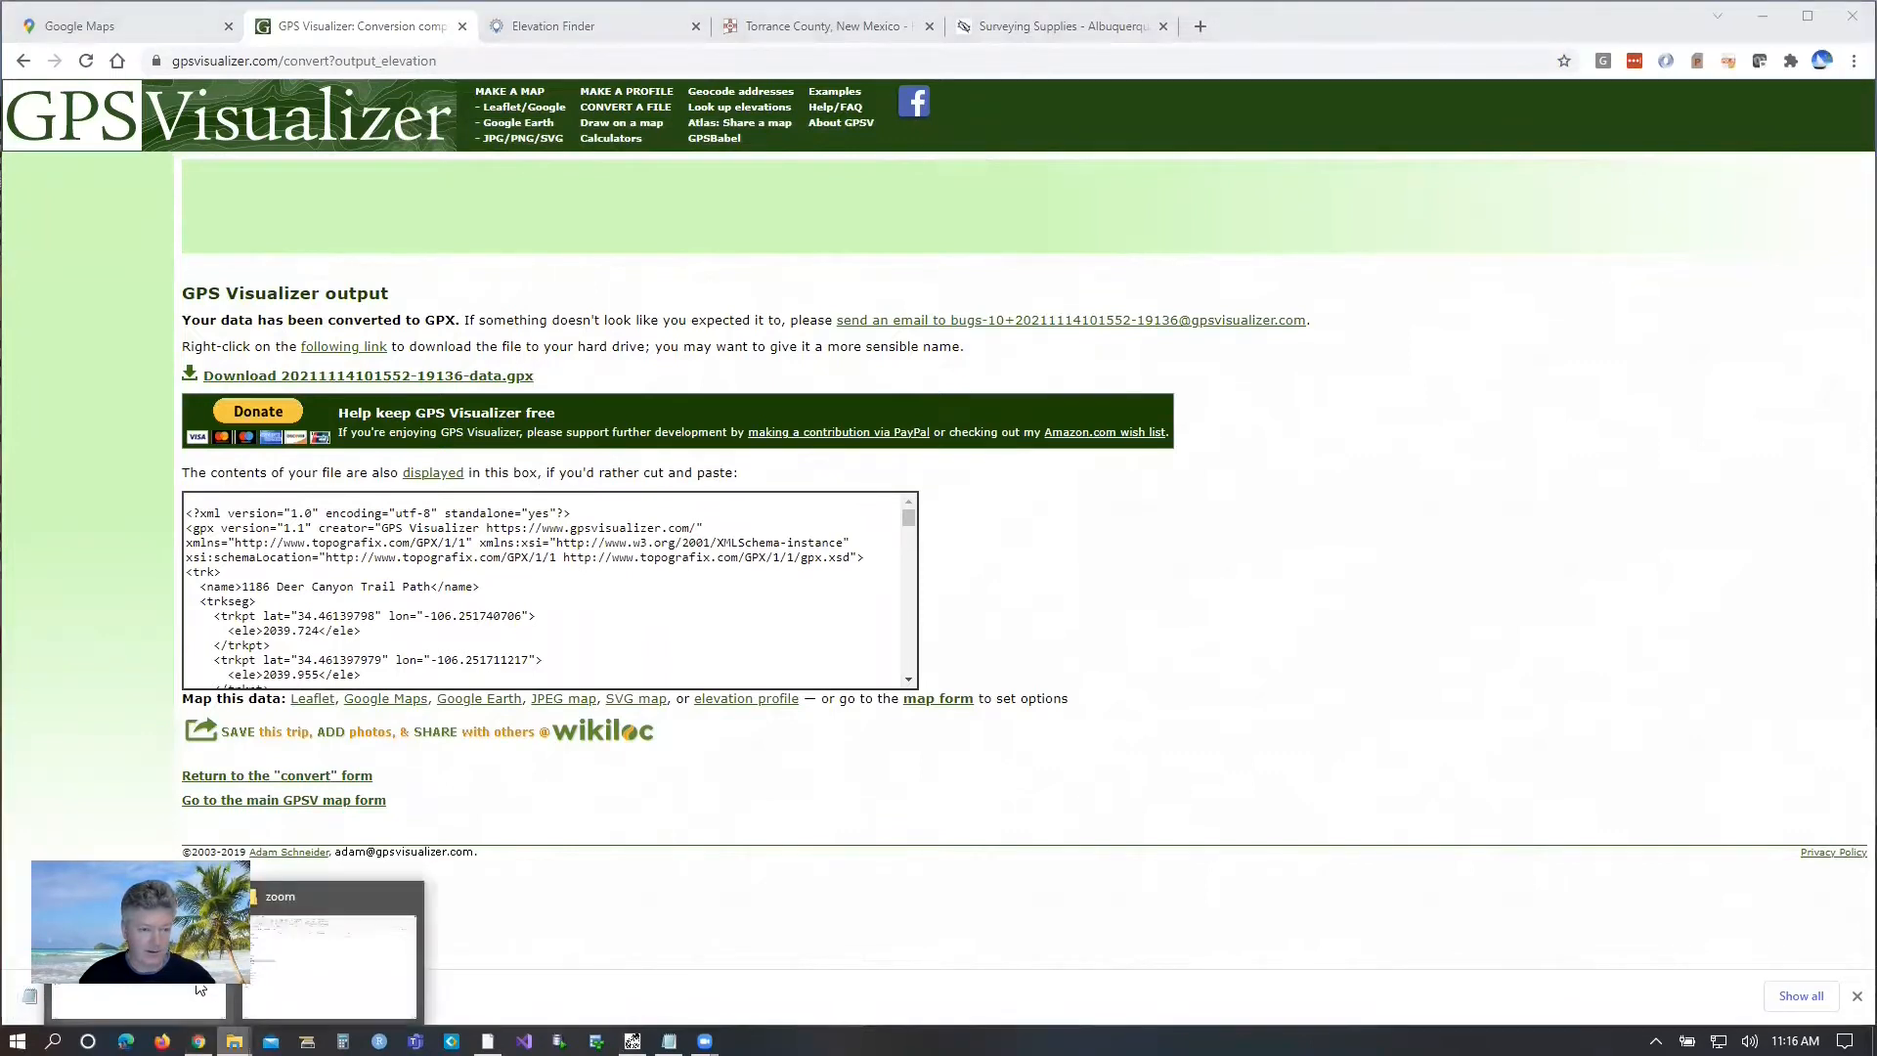
pyautogui.click(332, 963)
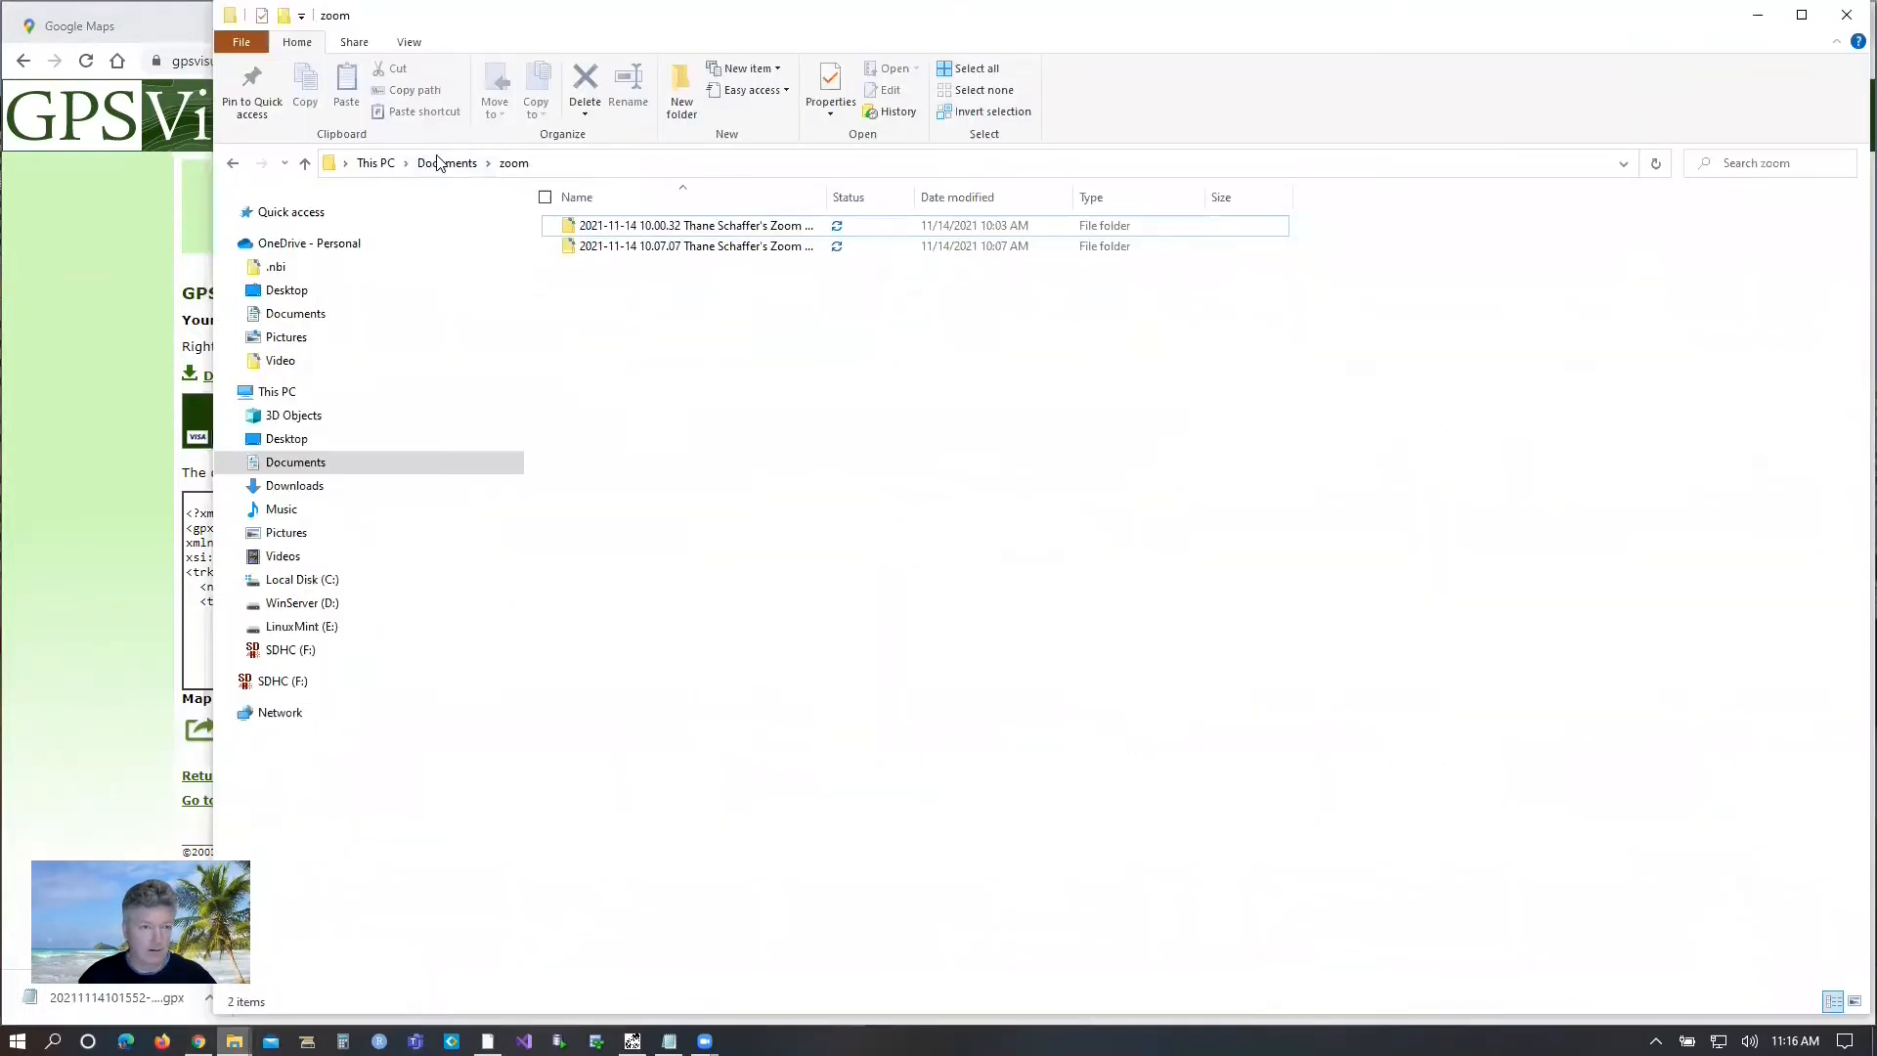
pyautogui.click(447, 163)
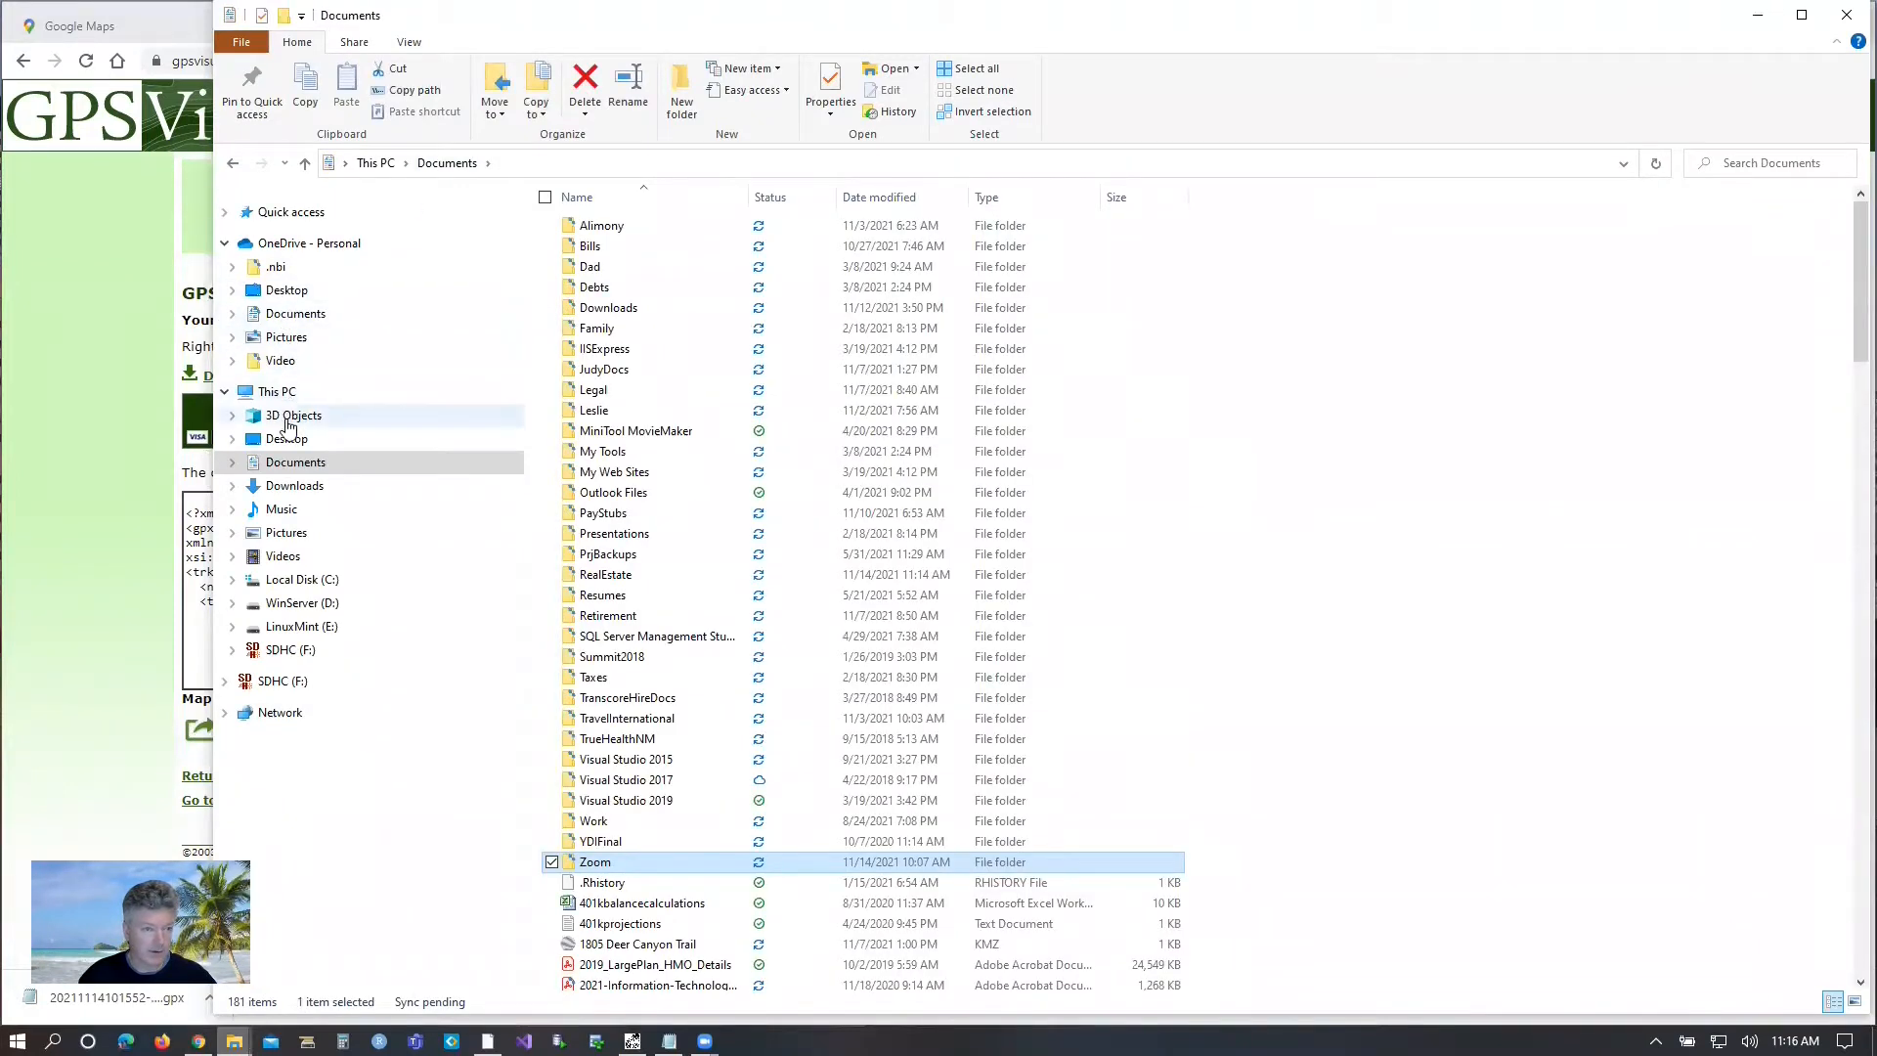
pyautogui.click(281, 487)
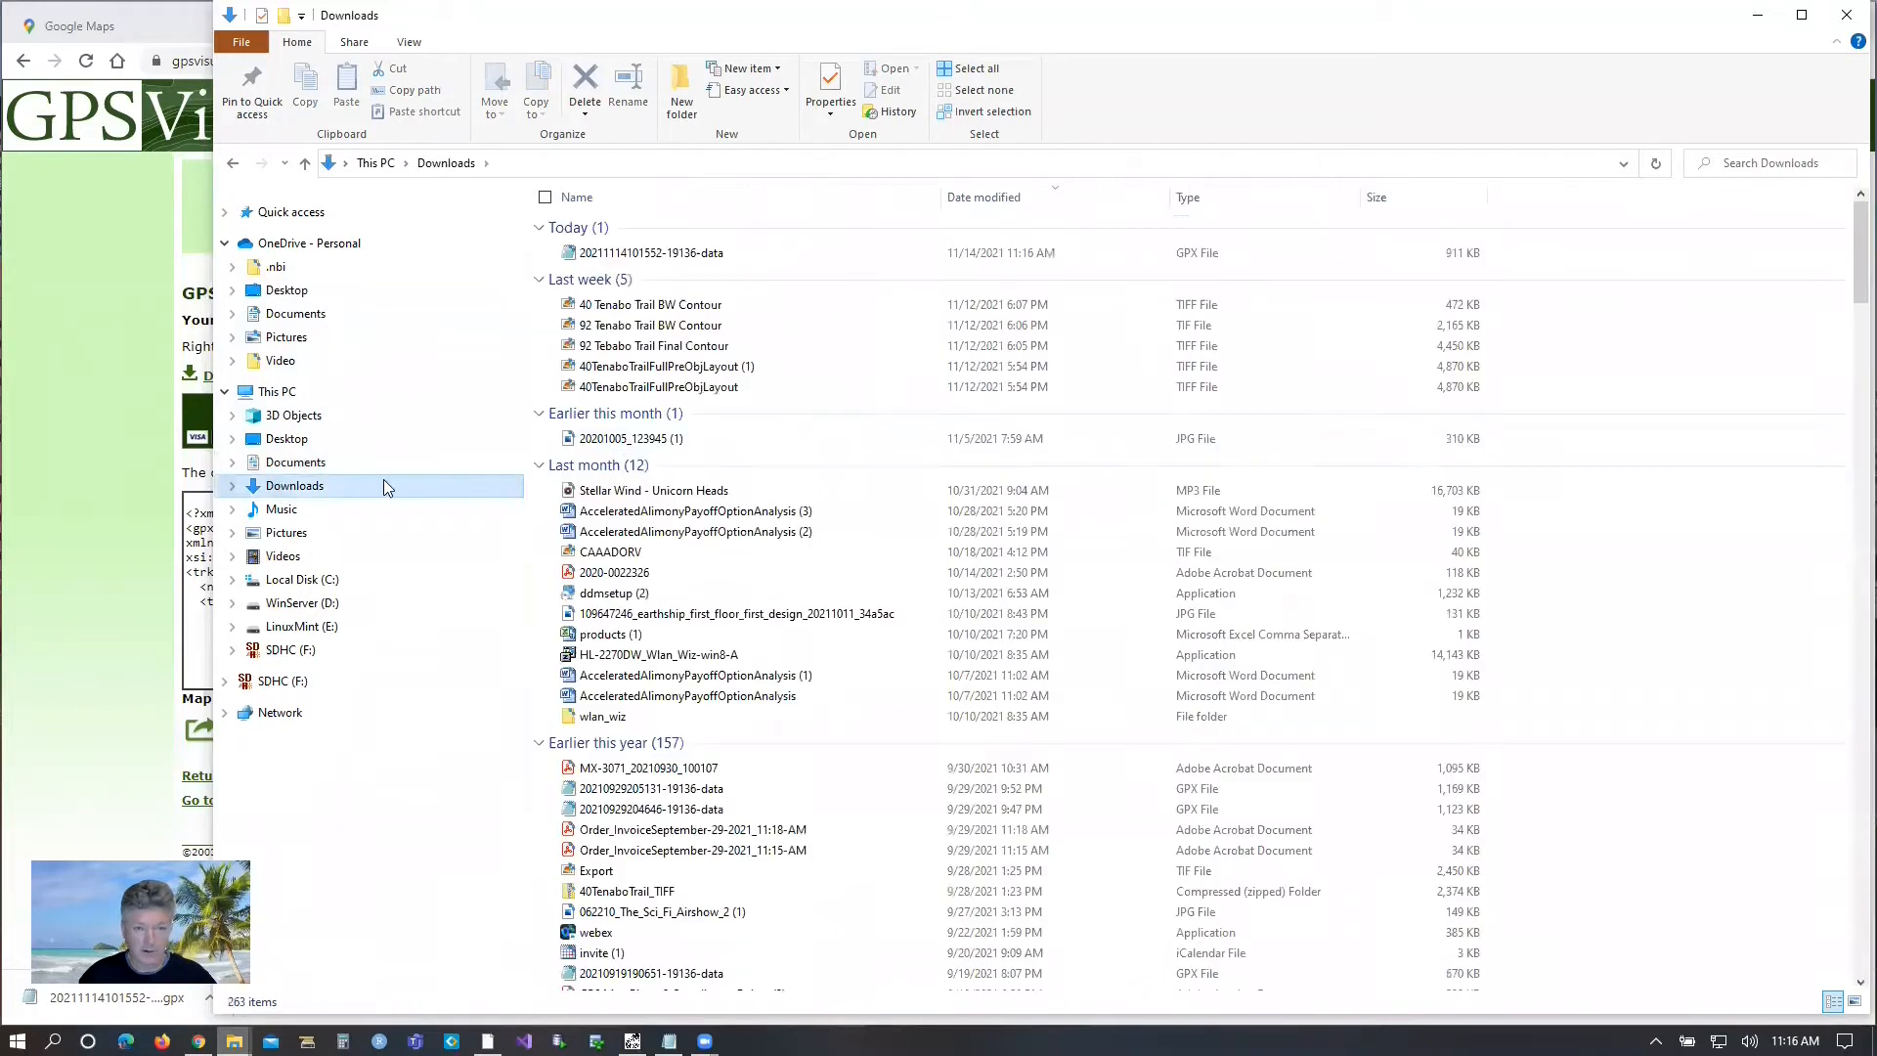
pyautogui.rightClick(637, 255)
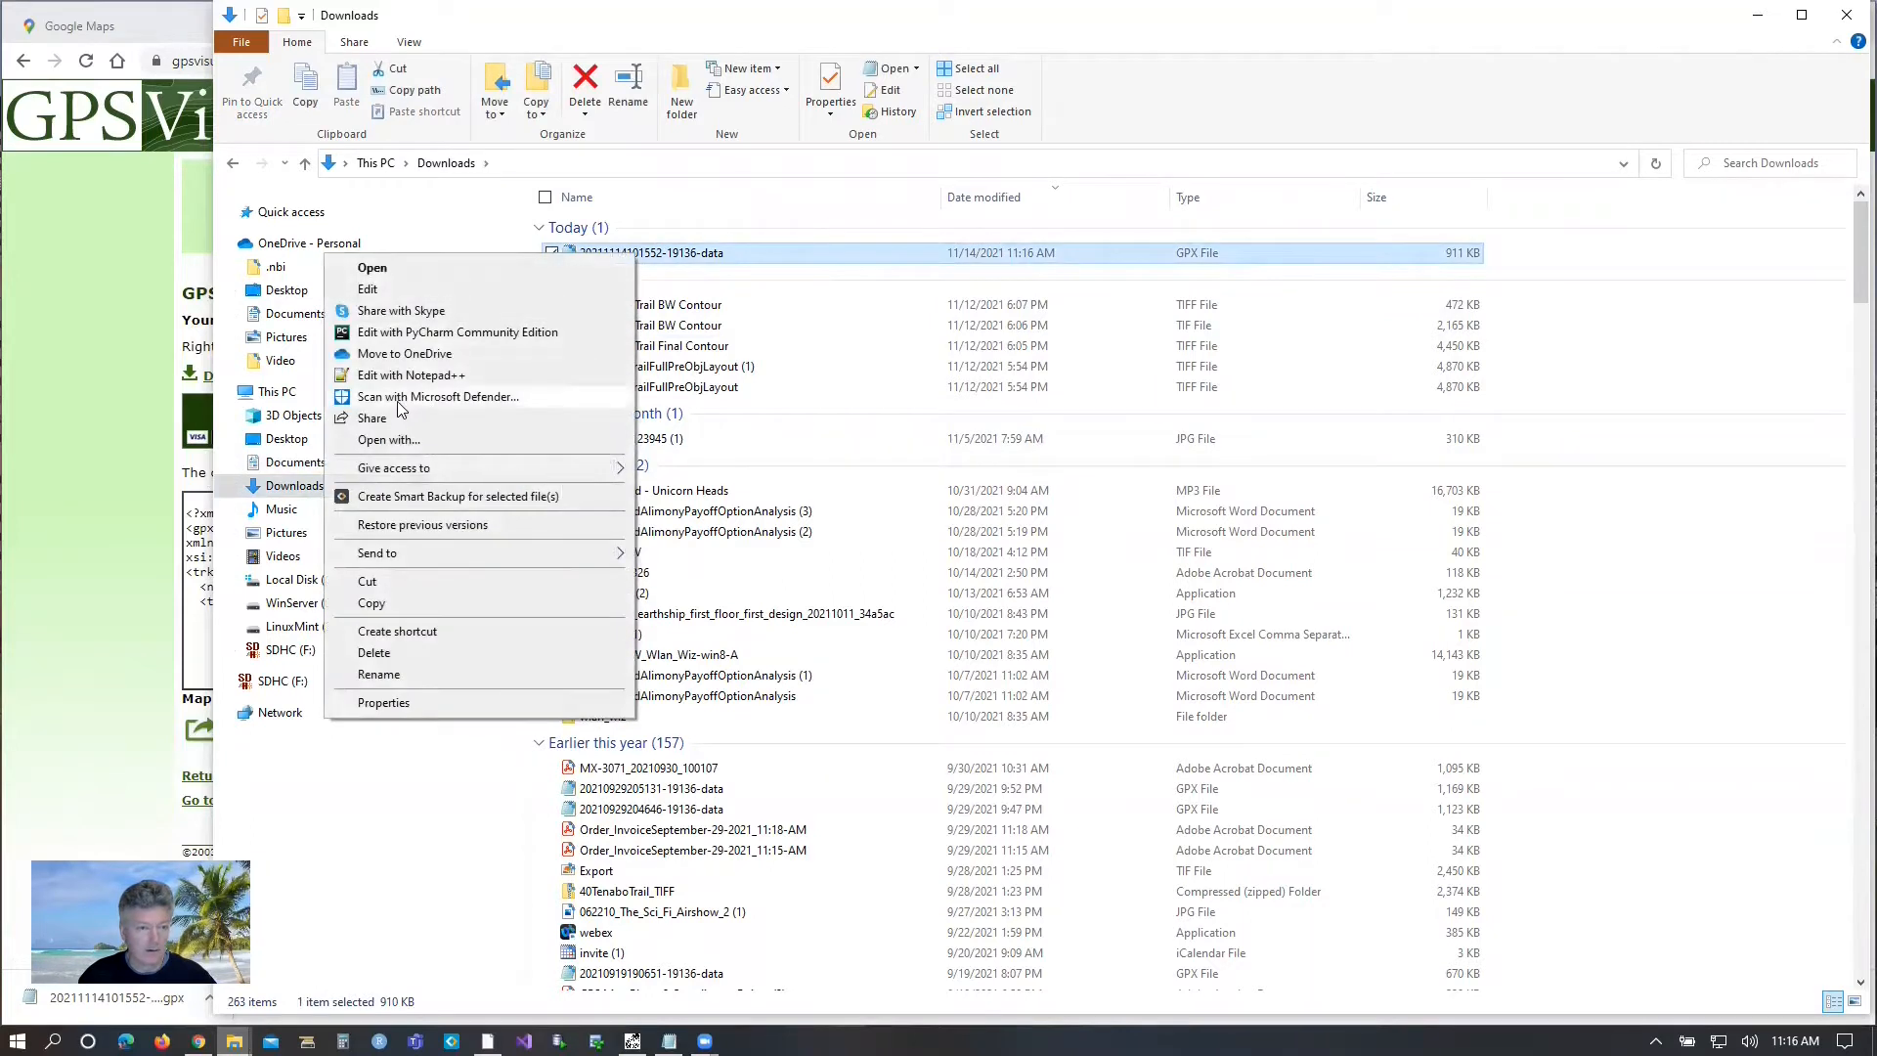
pyautogui.click(403, 603)
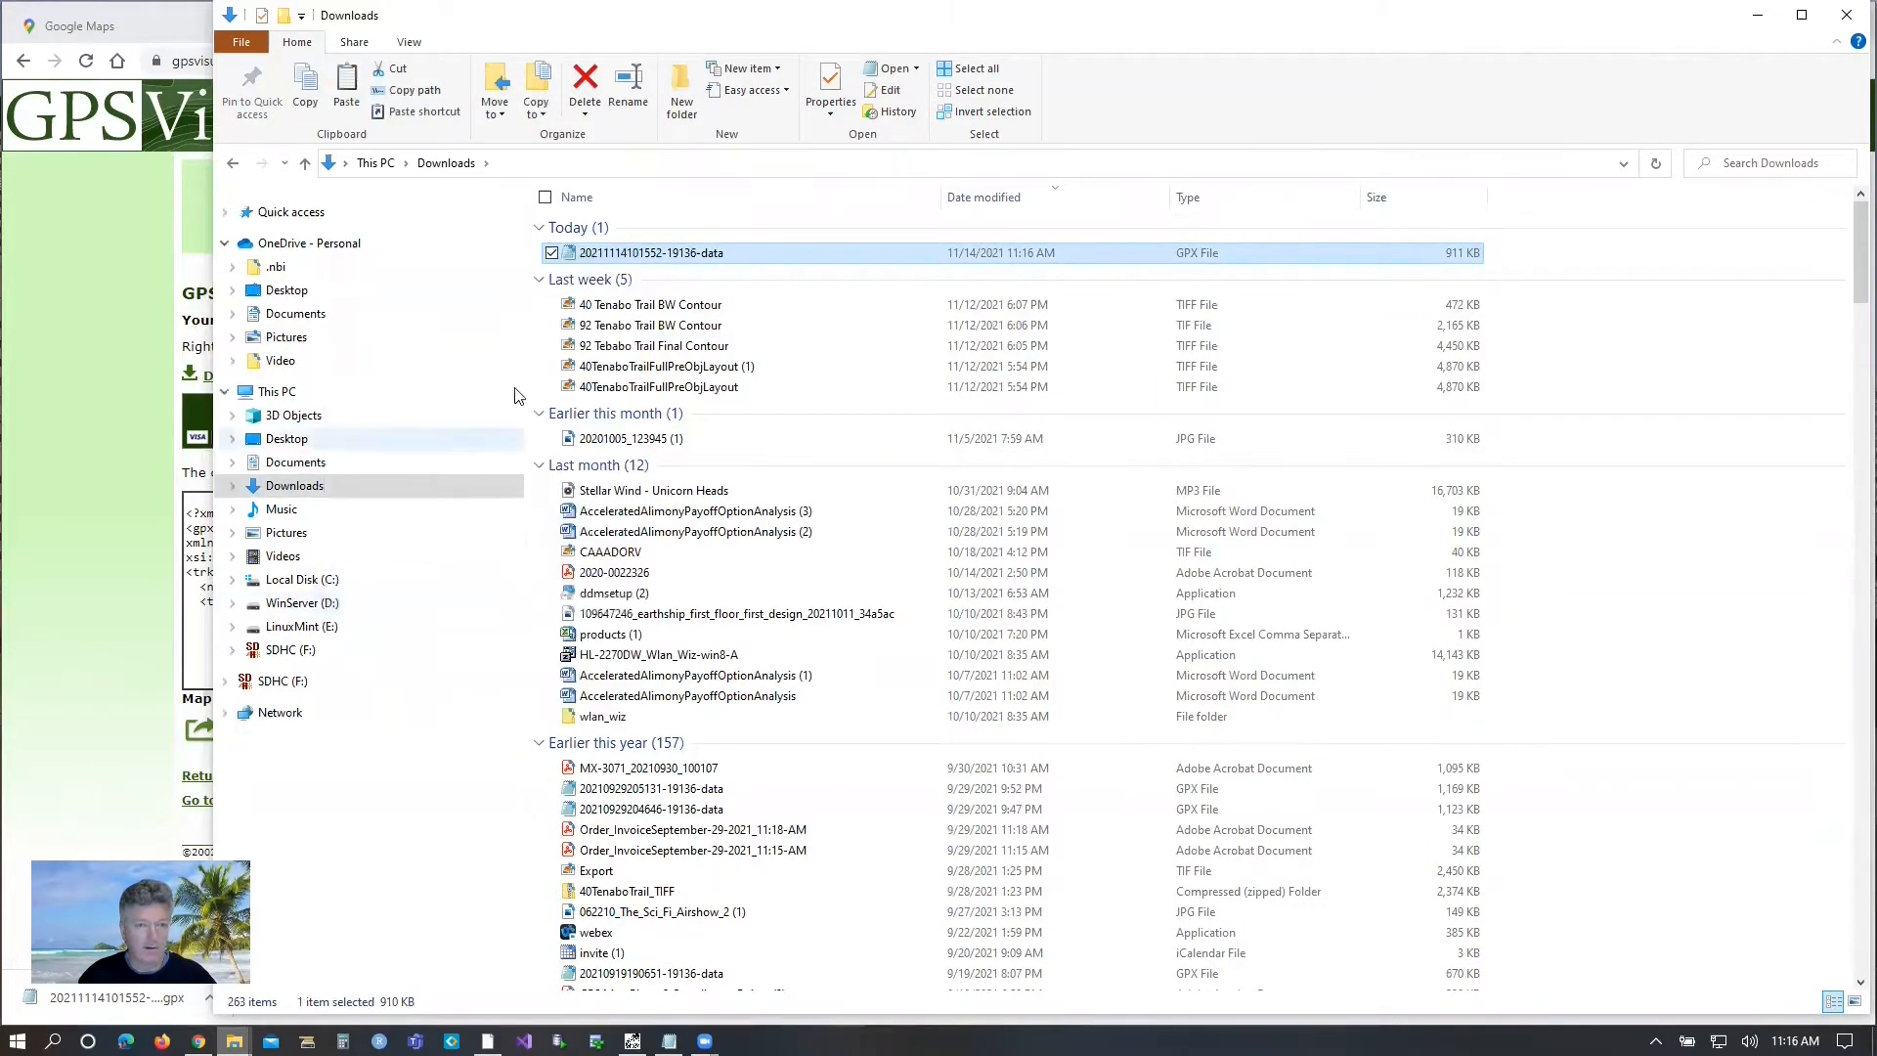
# Paste the copied GPX file into the property's folder under Documents > RealEstate.
pyautogui.click(292, 465)
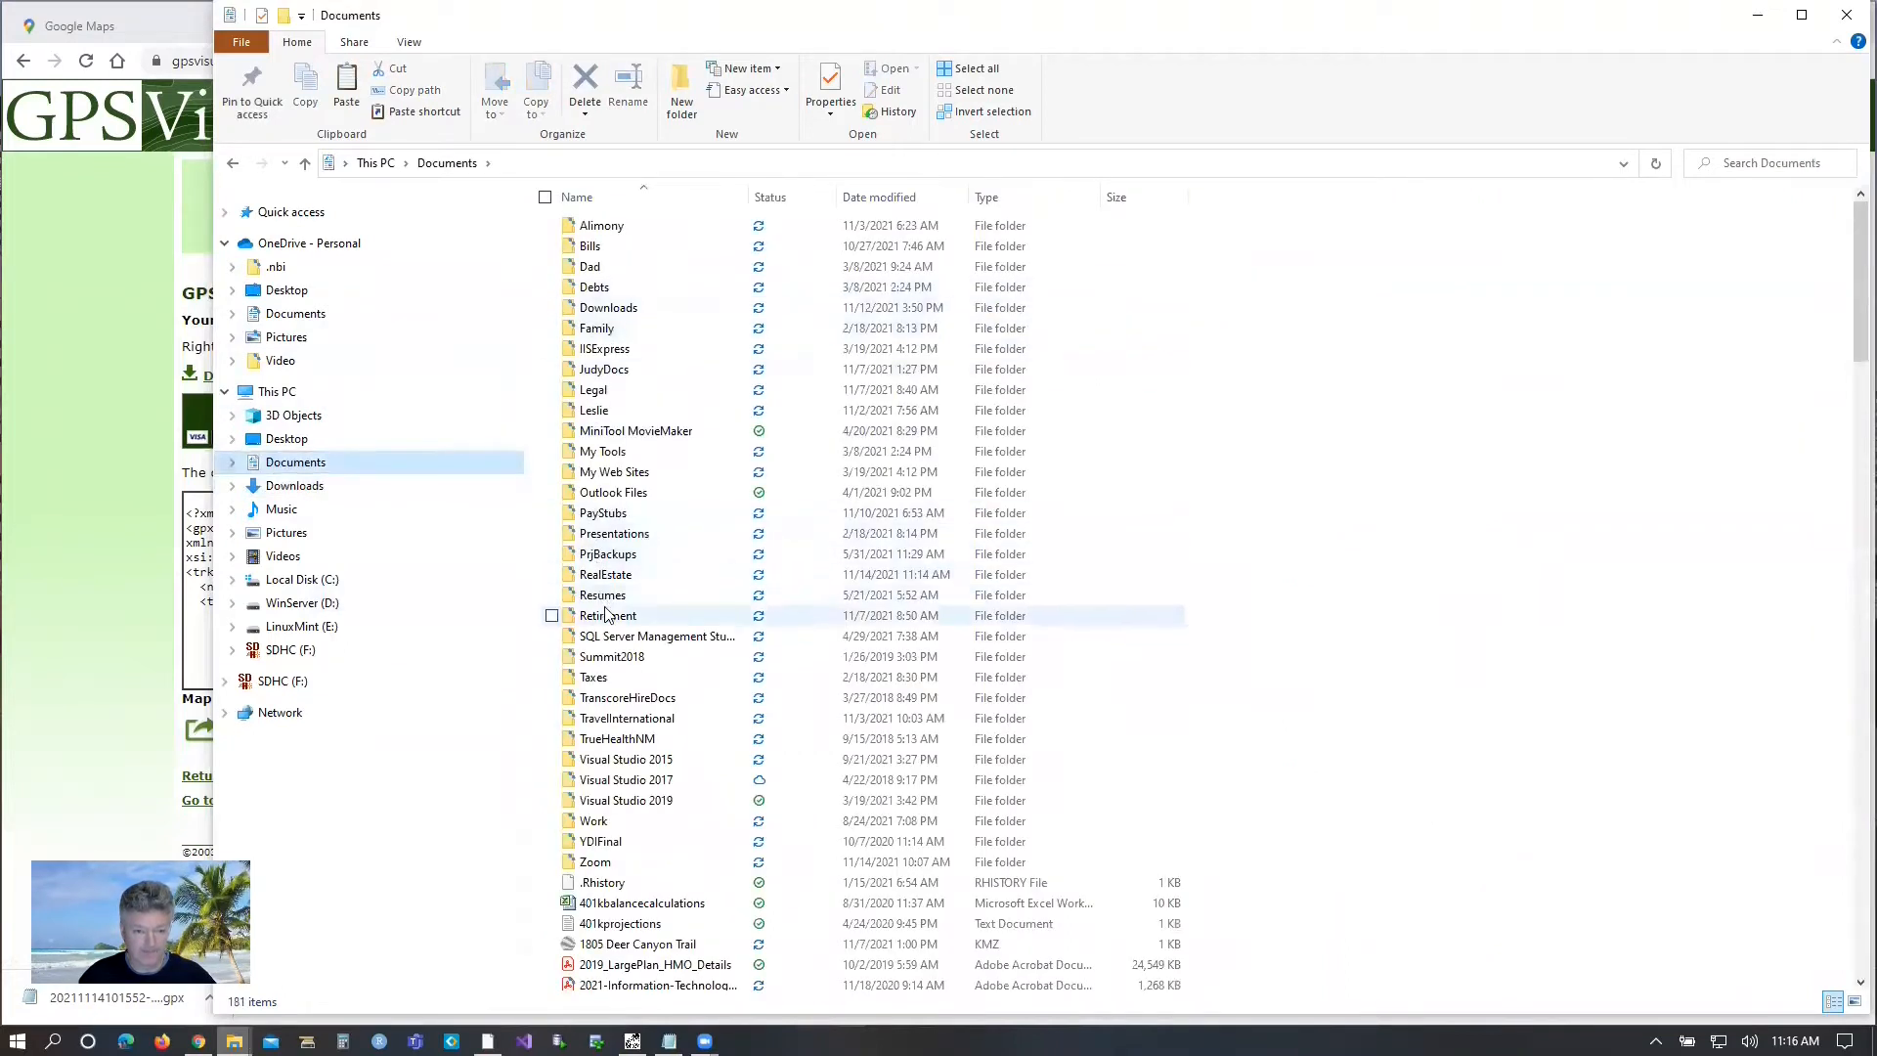
pyautogui.doubleClick(602, 576)
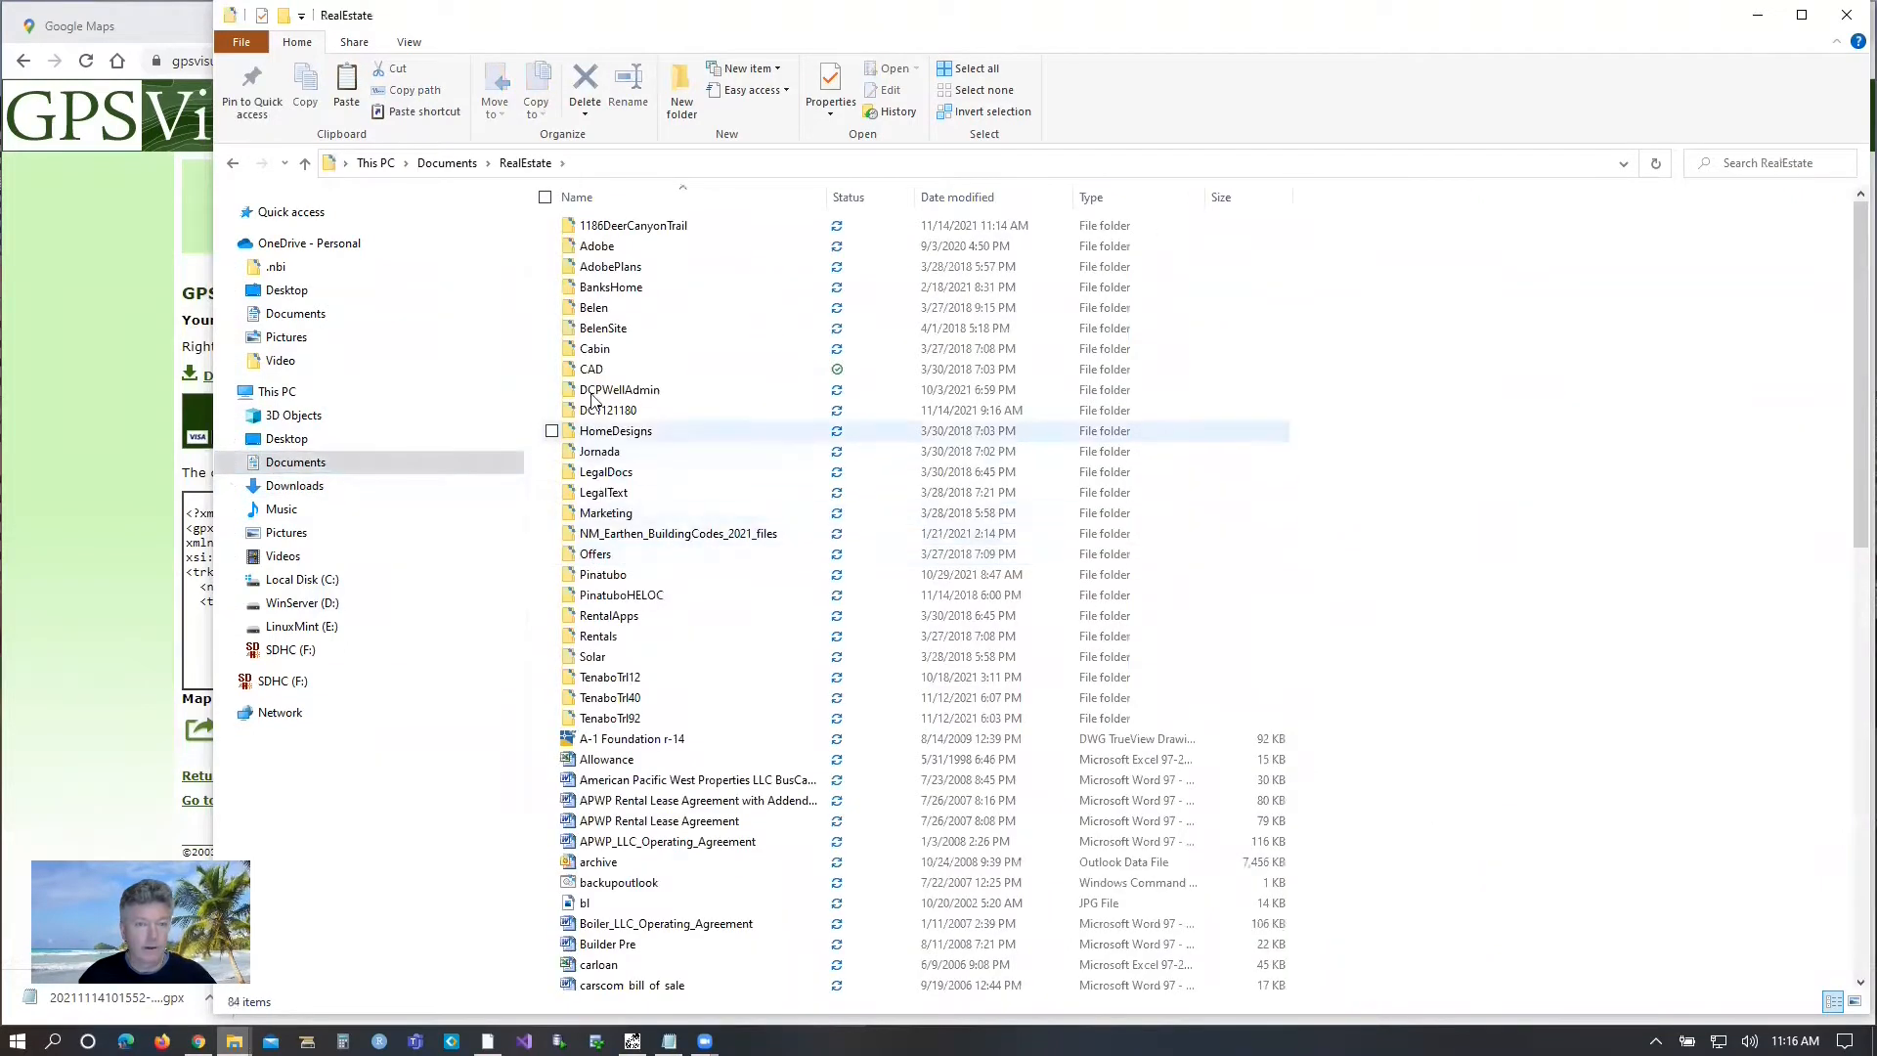
pyautogui.doubleClick(604, 228)
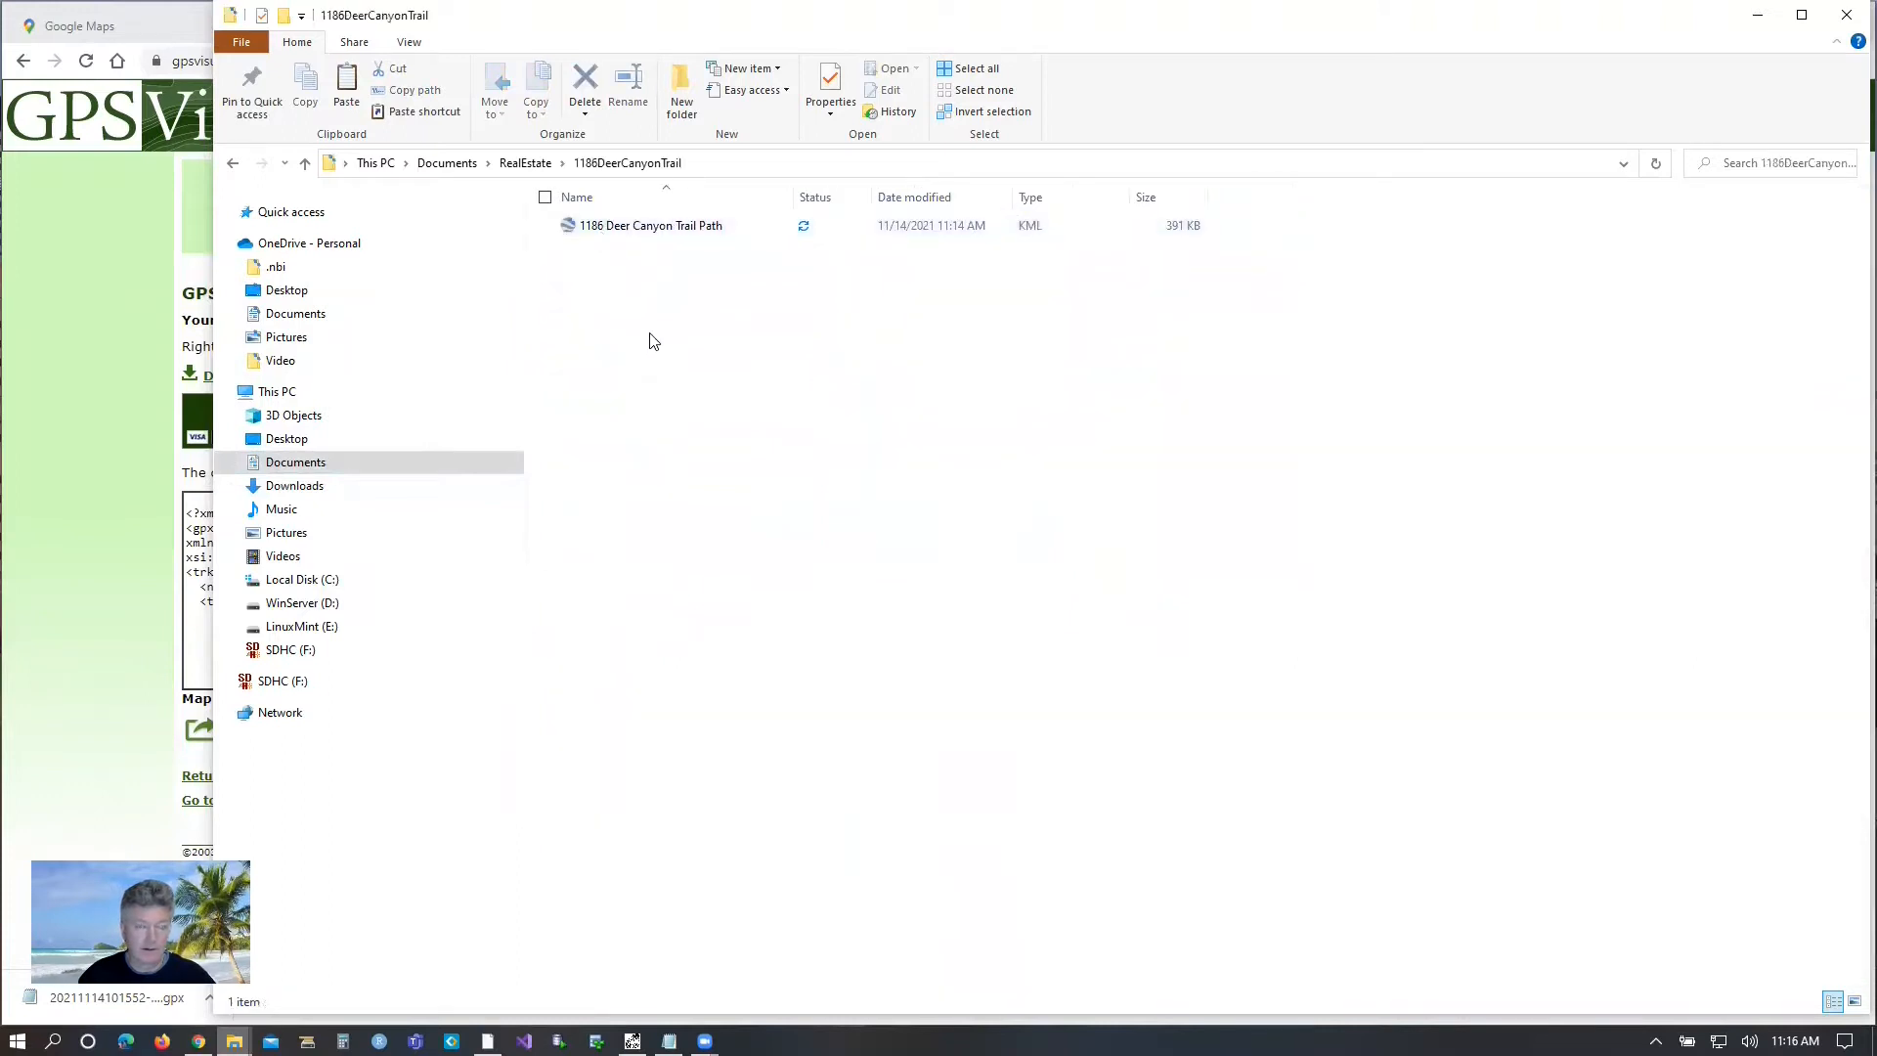
pyautogui.rightClick(653, 335)
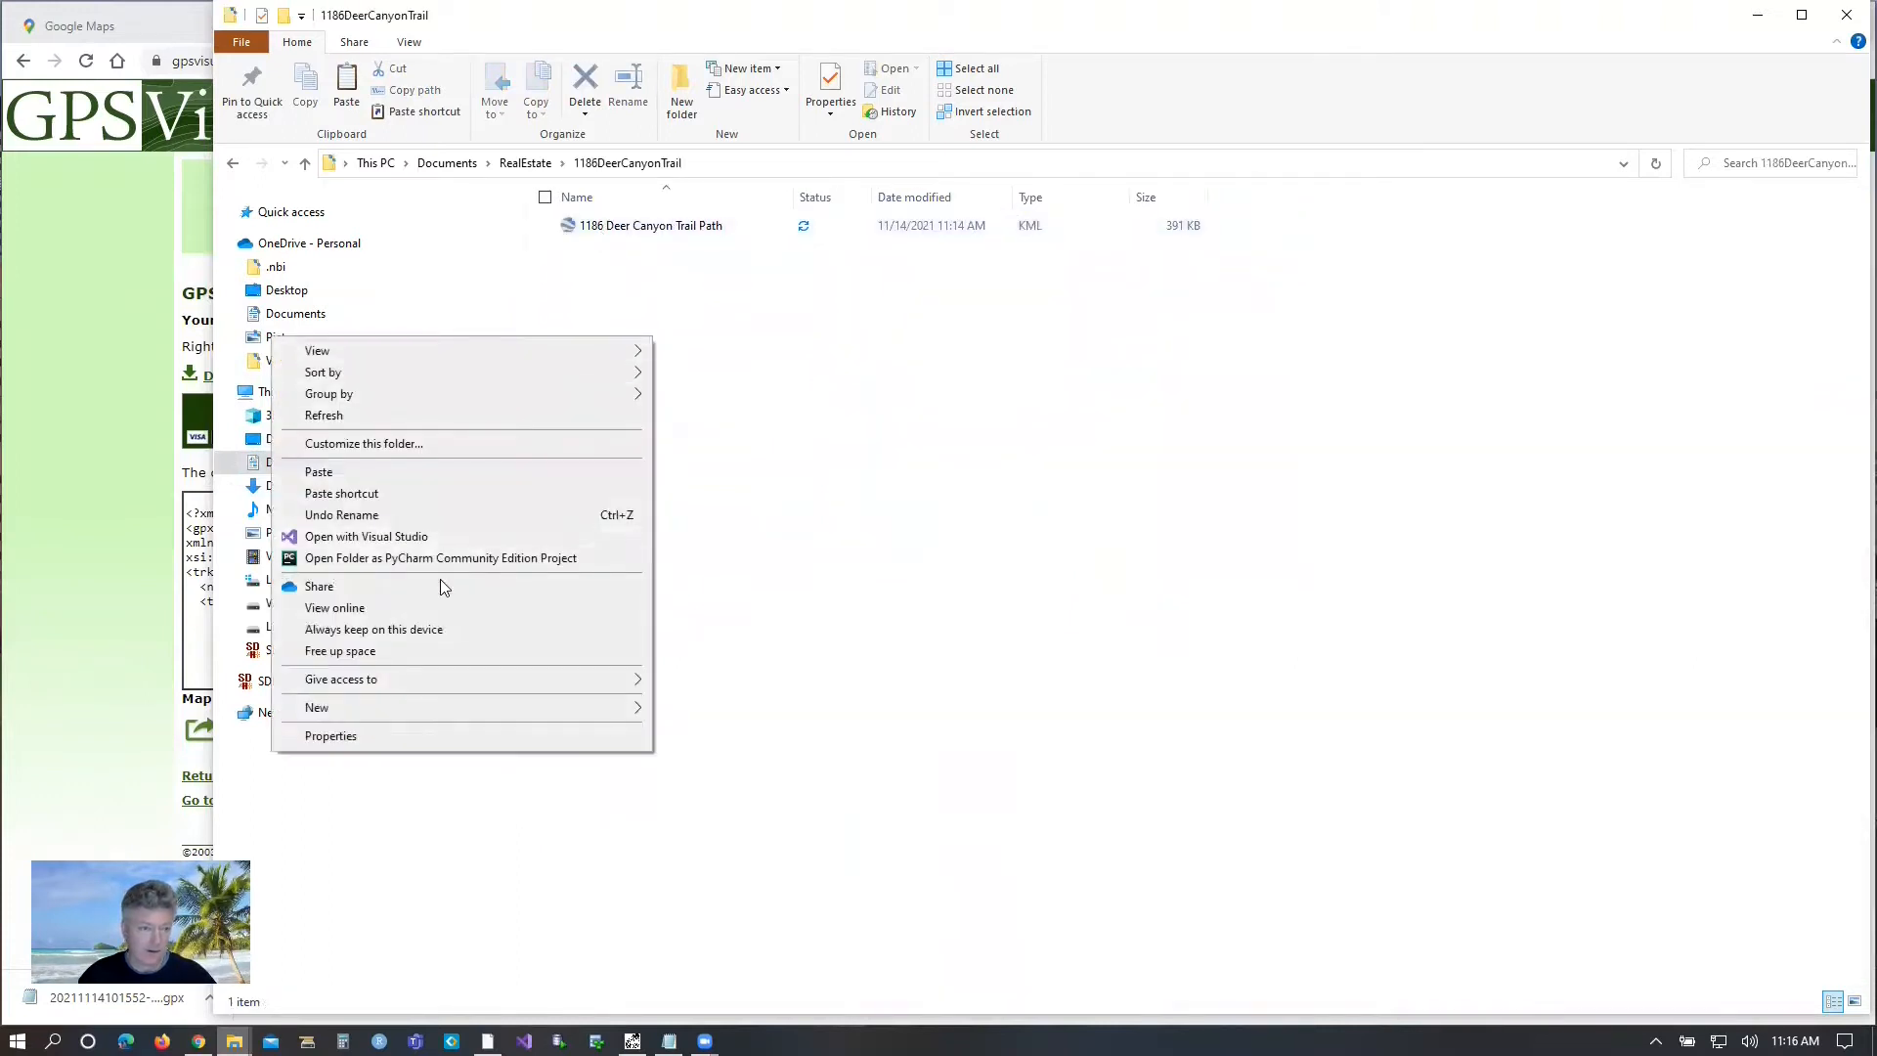
pyautogui.click(323, 473)
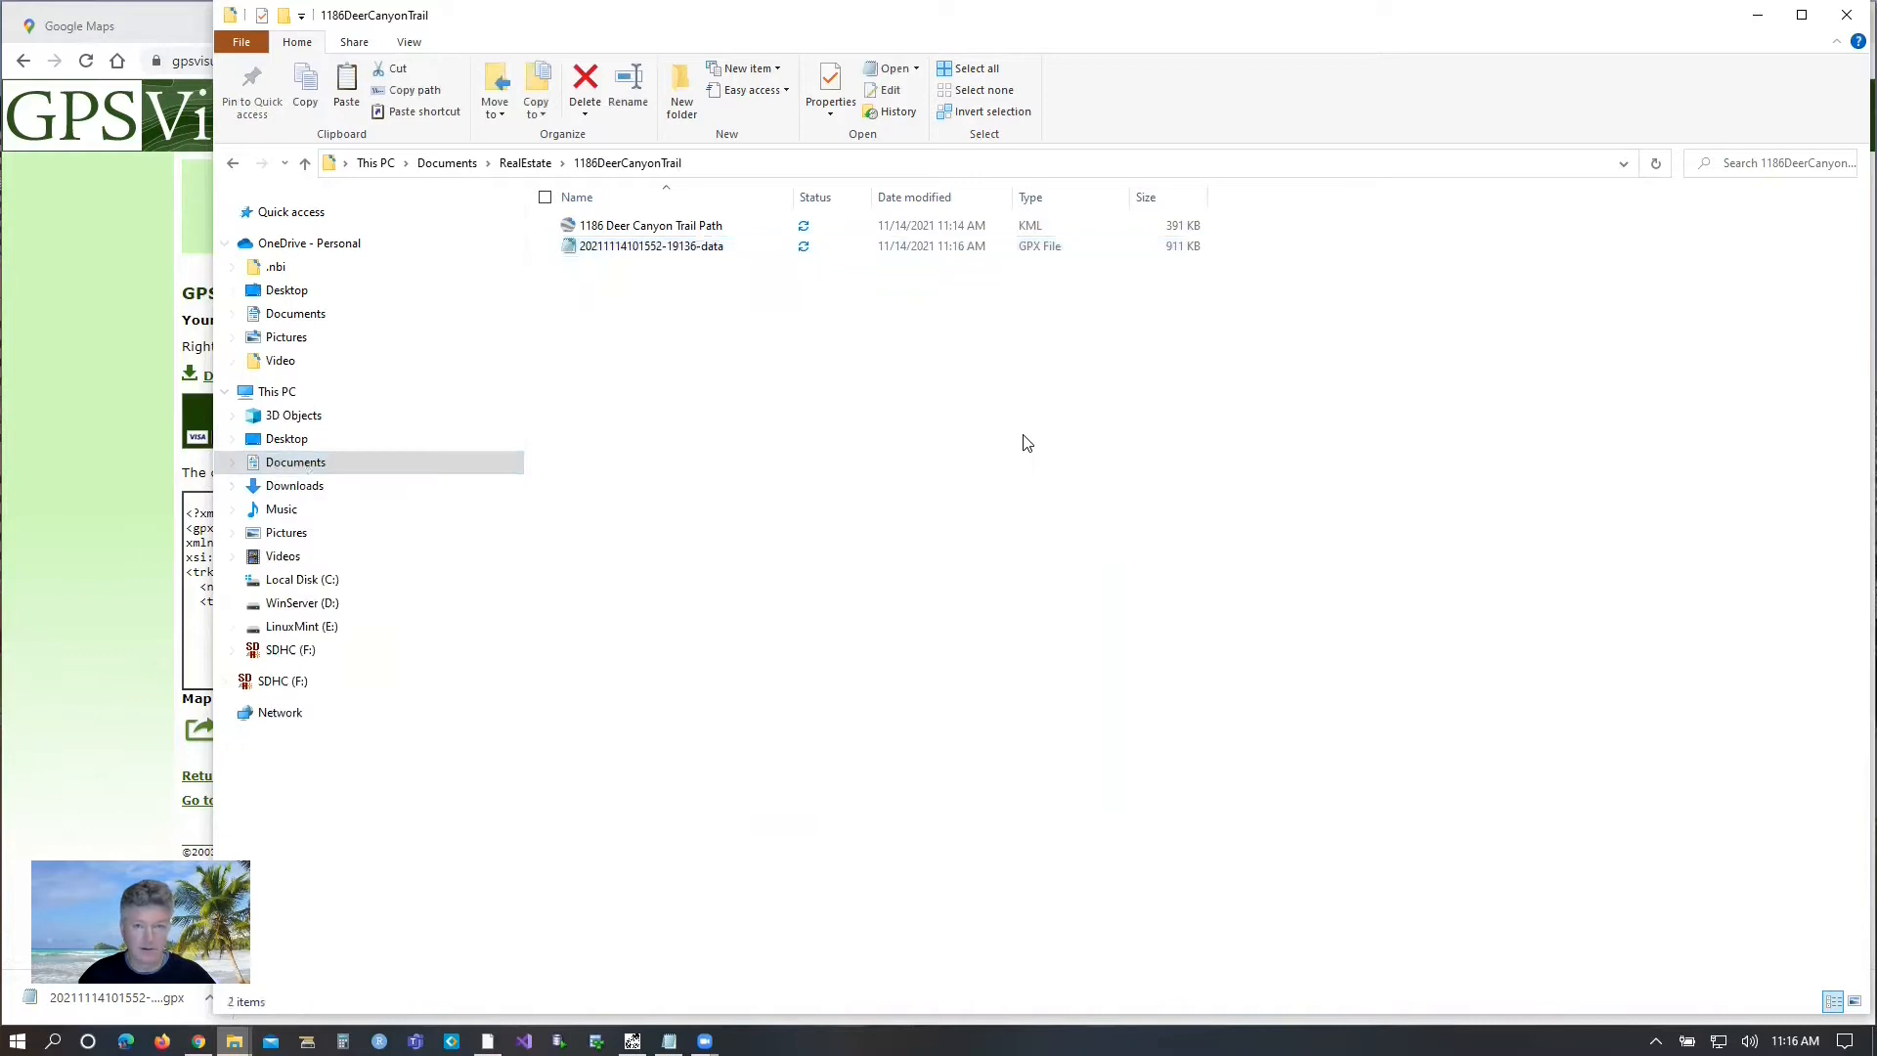
# Rename the pasted GPX file with the property's street address, with spaces between the words.
pyautogui.click(619, 254)
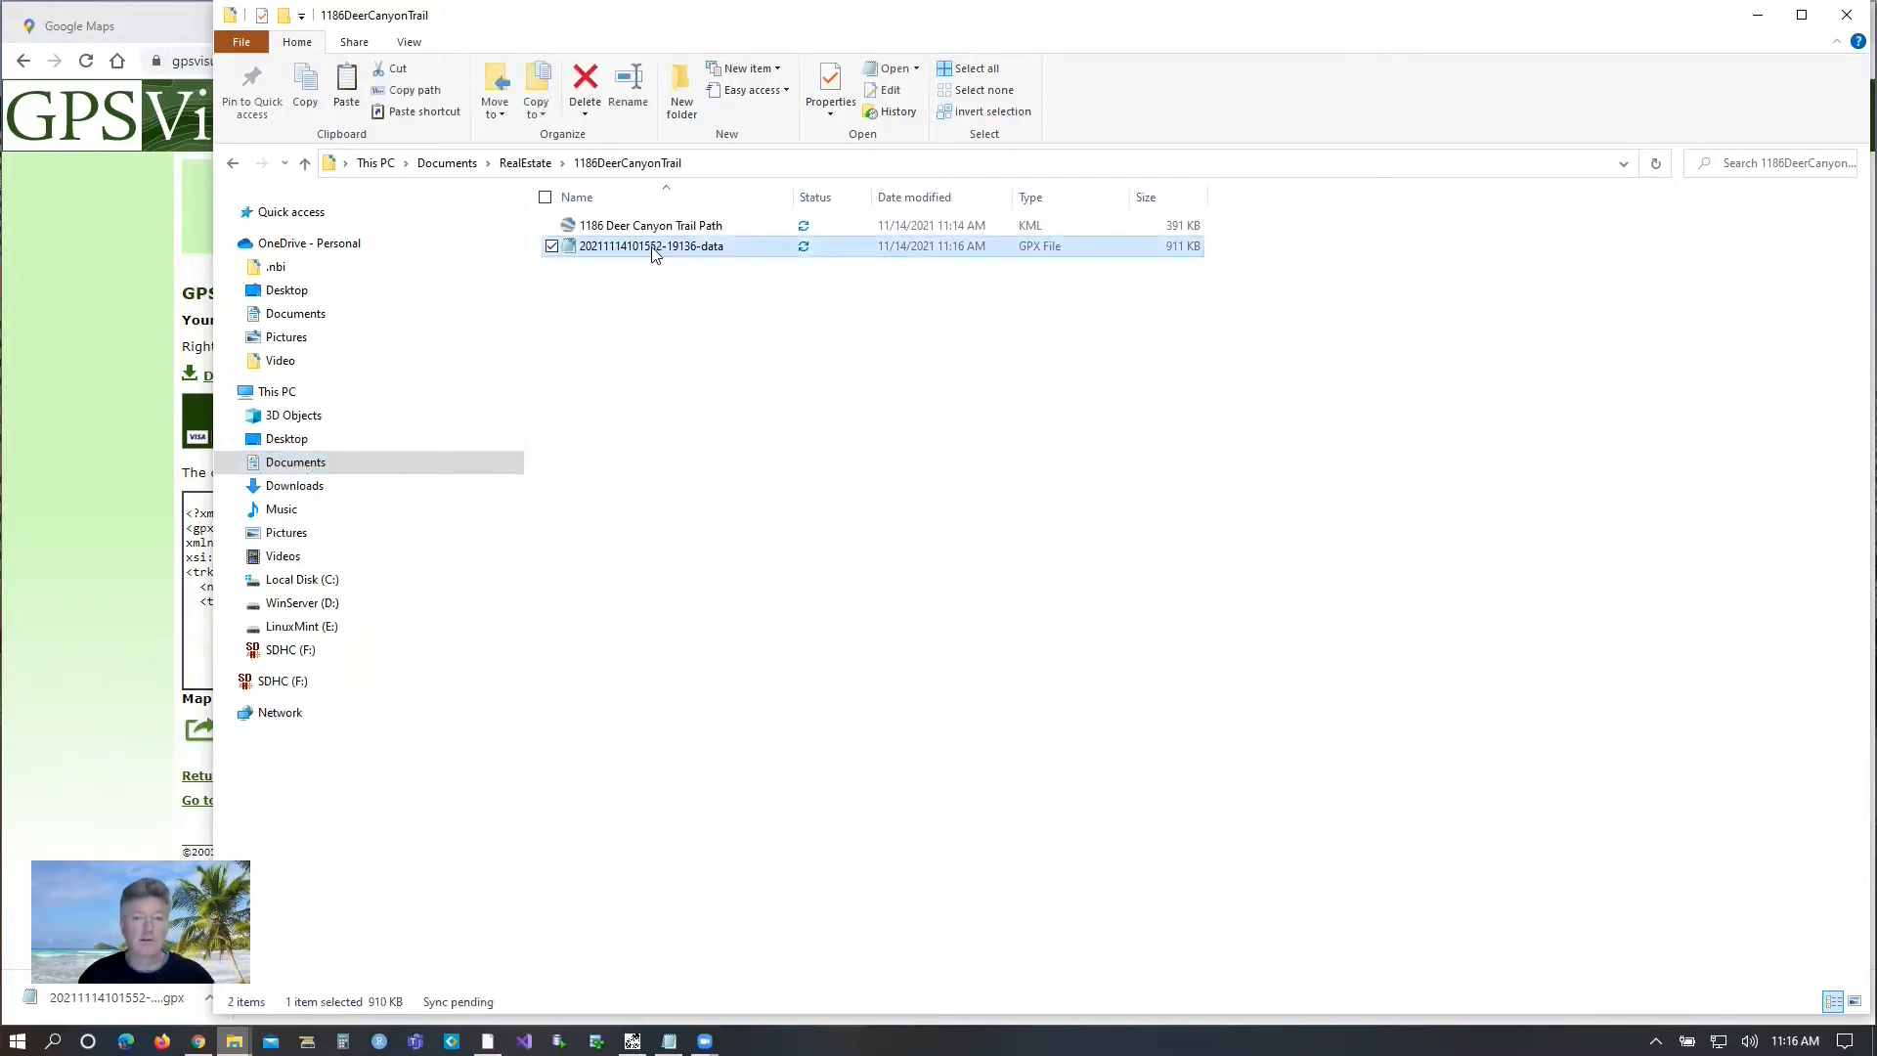
pyautogui.click(687, 253)
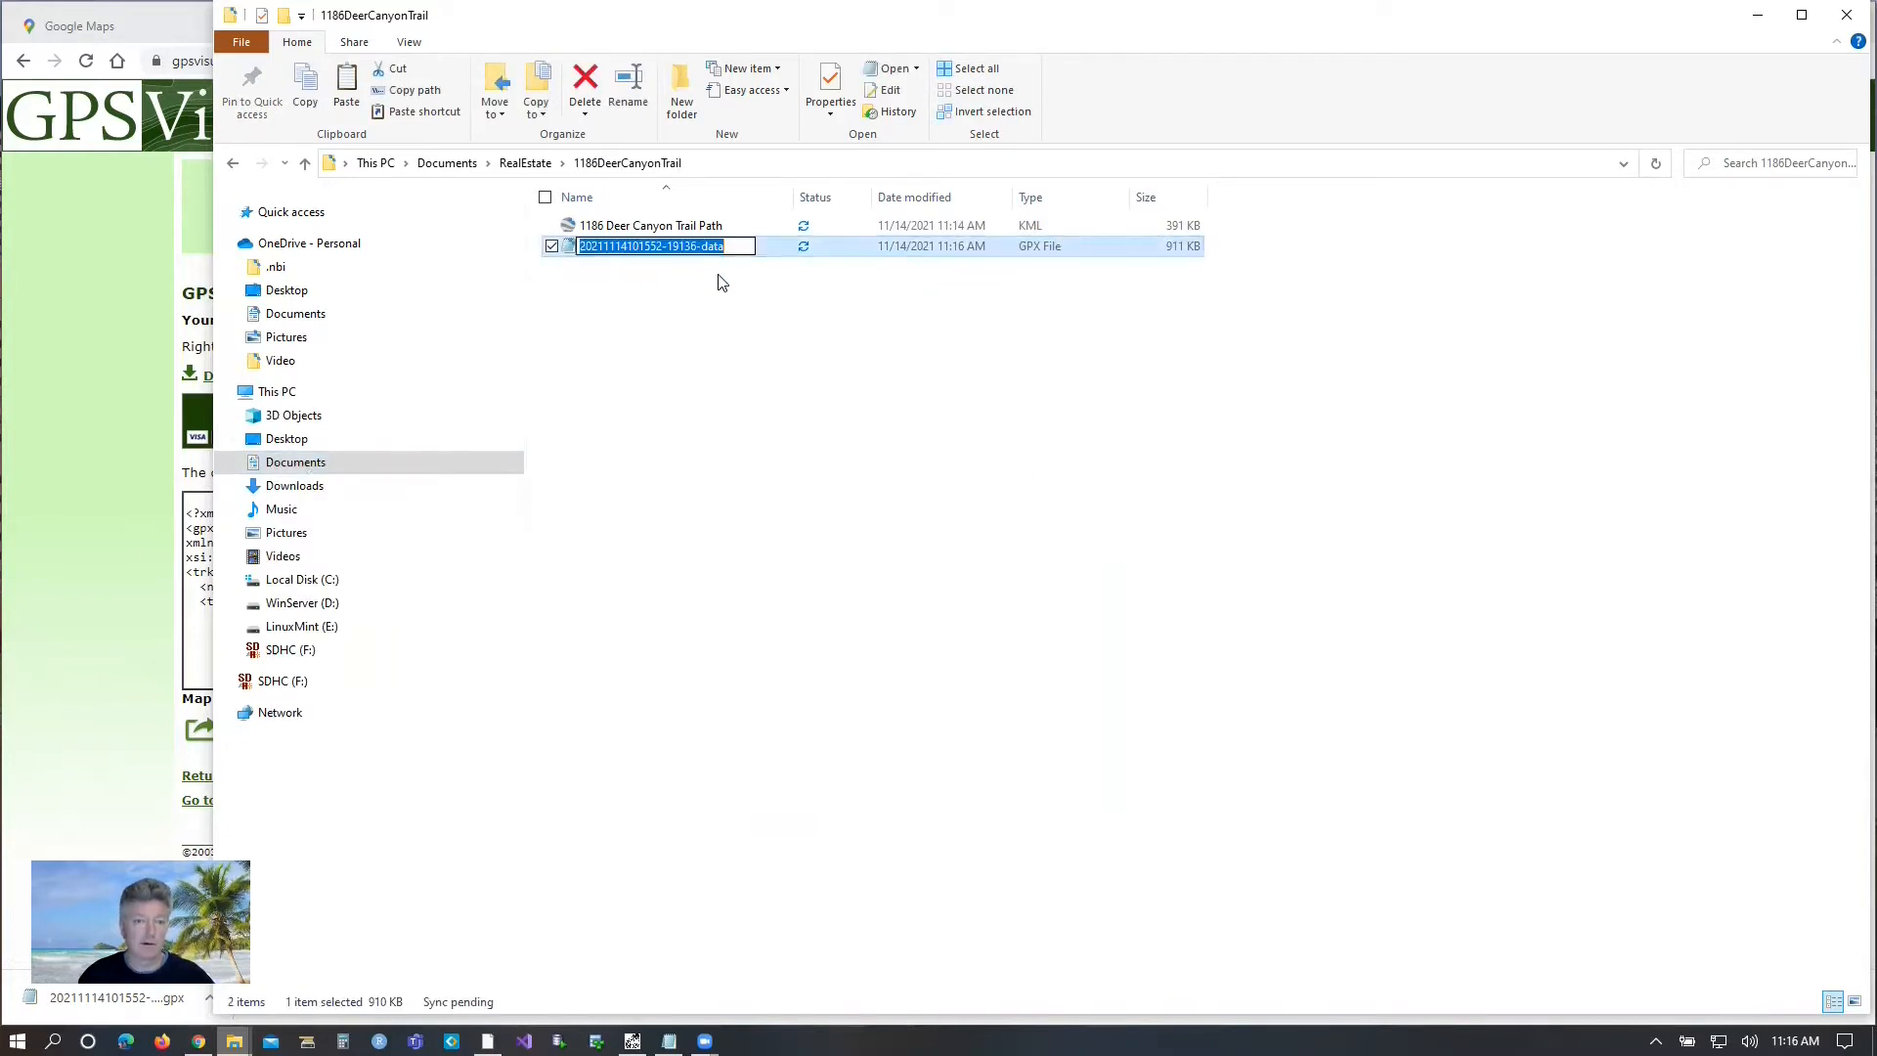
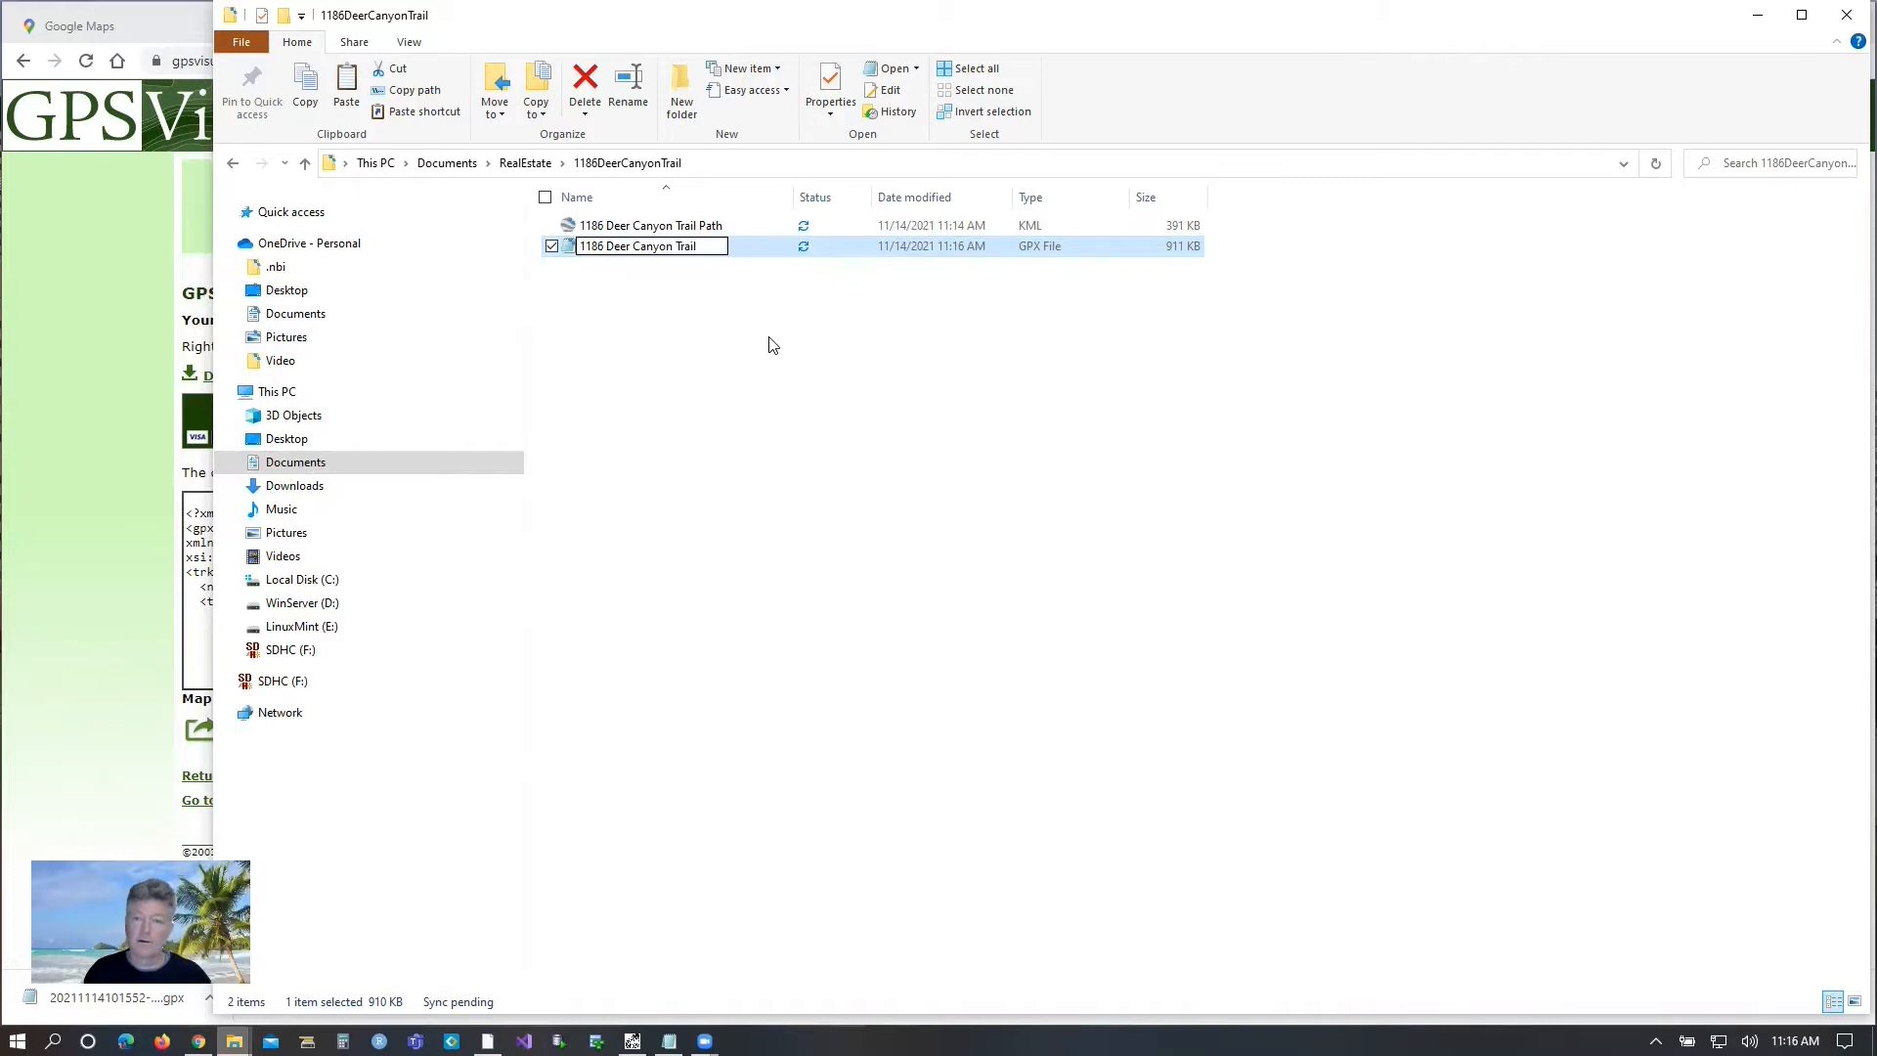
pyautogui.click(771, 344)
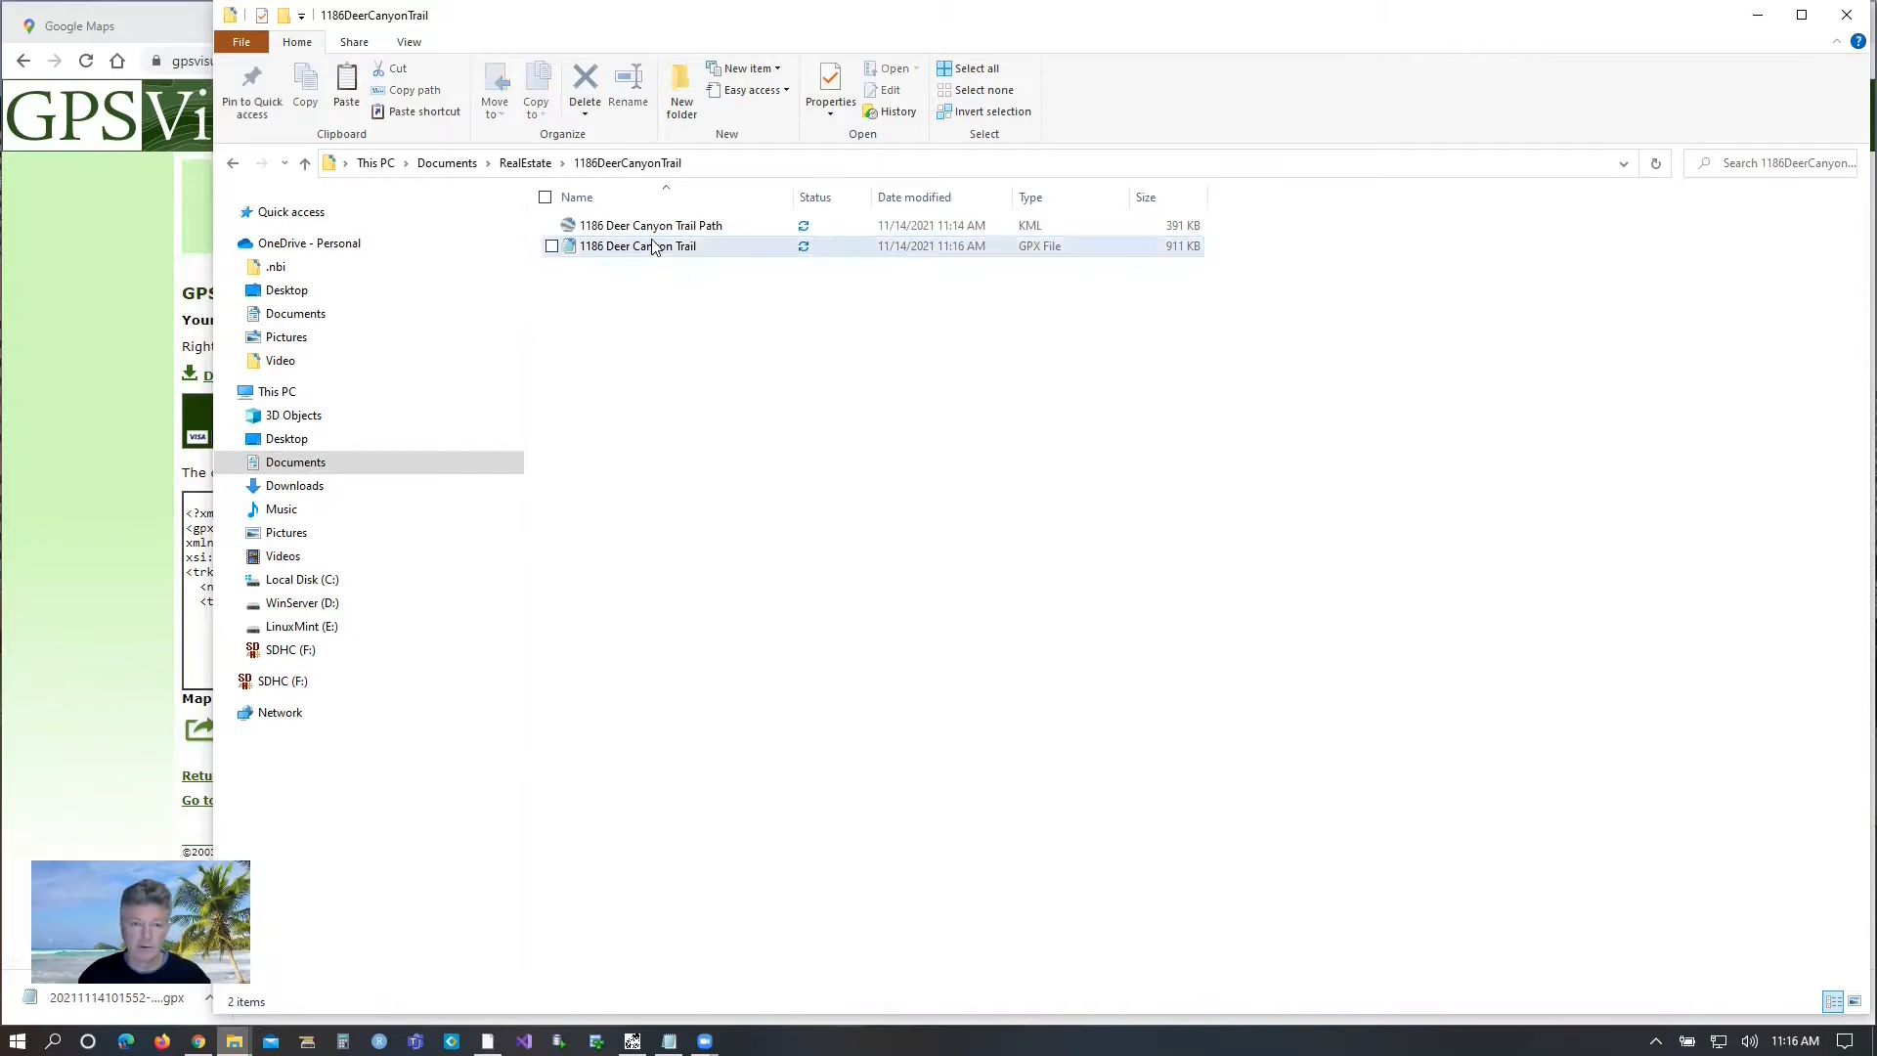
# Switch to TCX Converter, open the property's GPX file with the GPX suffix, and look over its track data.
pyautogui.click(1755, 18)
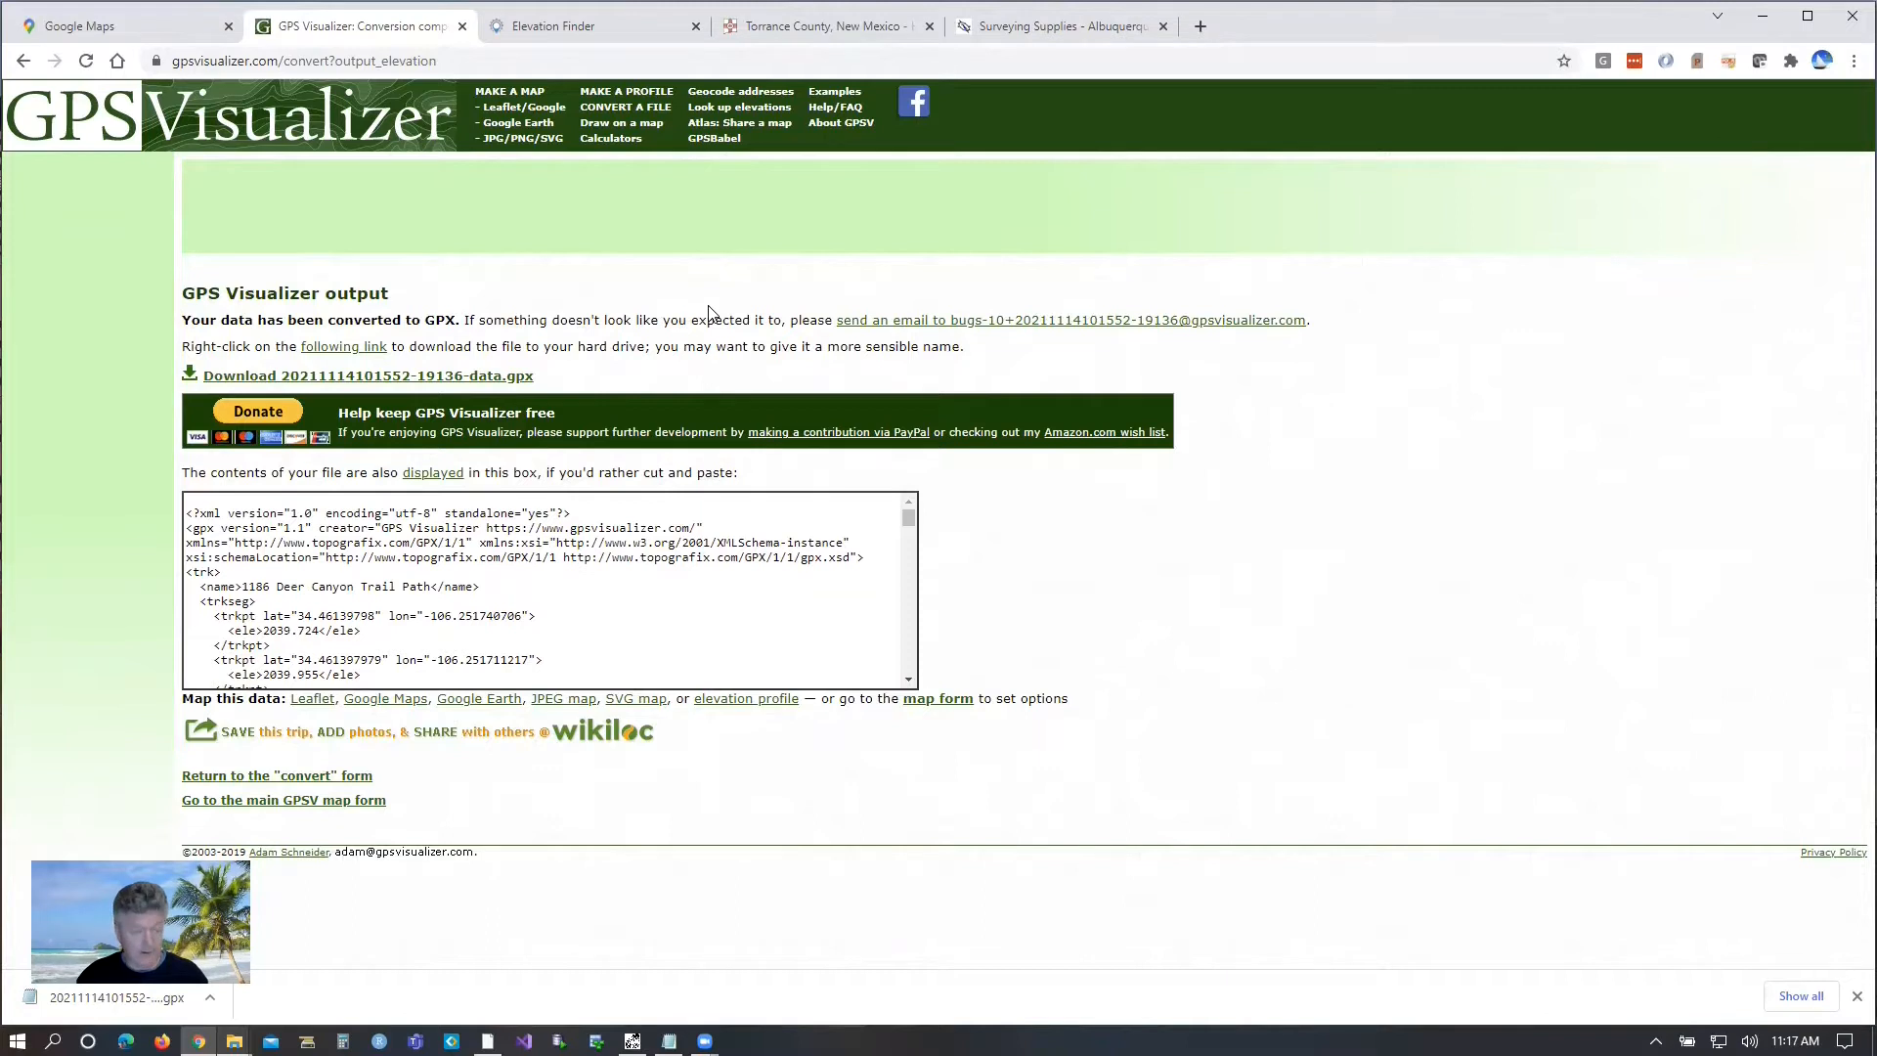
pyautogui.hotkey('alt', 'Tab')
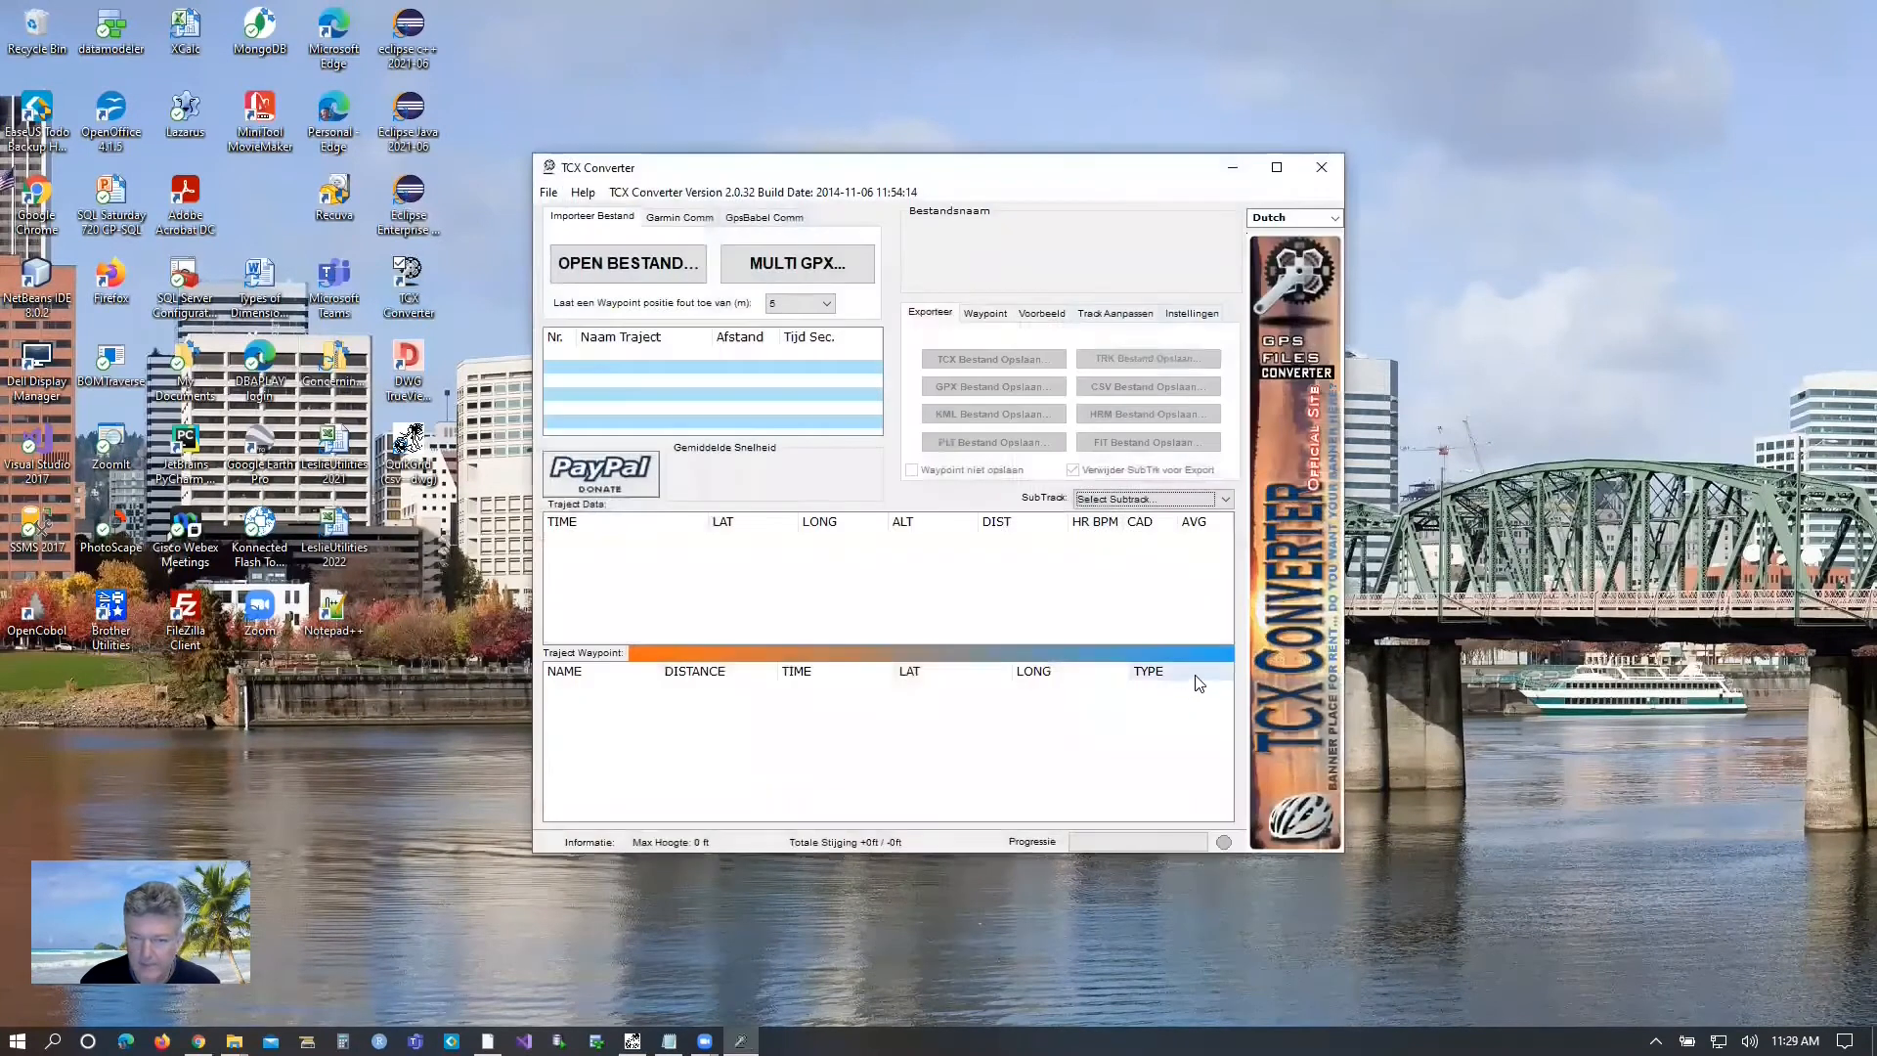
pyautogui.click(636, 256)
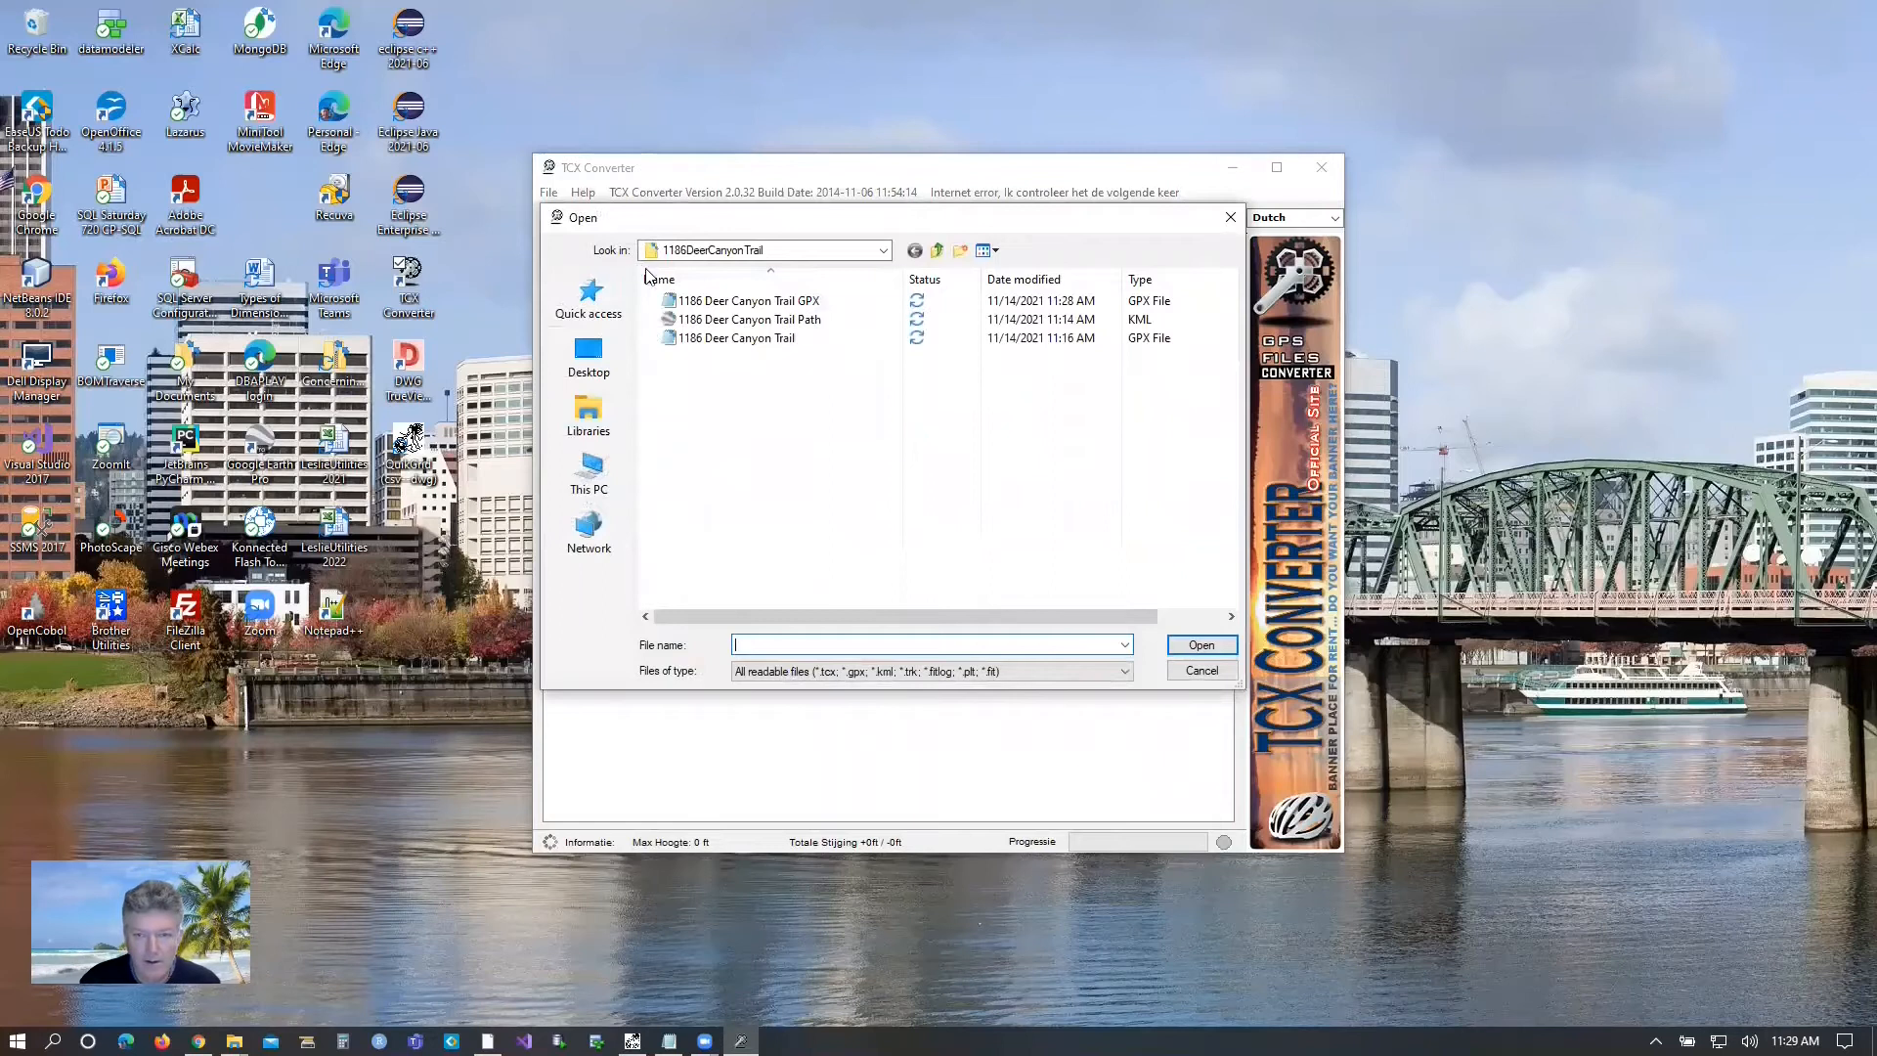
pyautogui.doubleClick(749, 303)
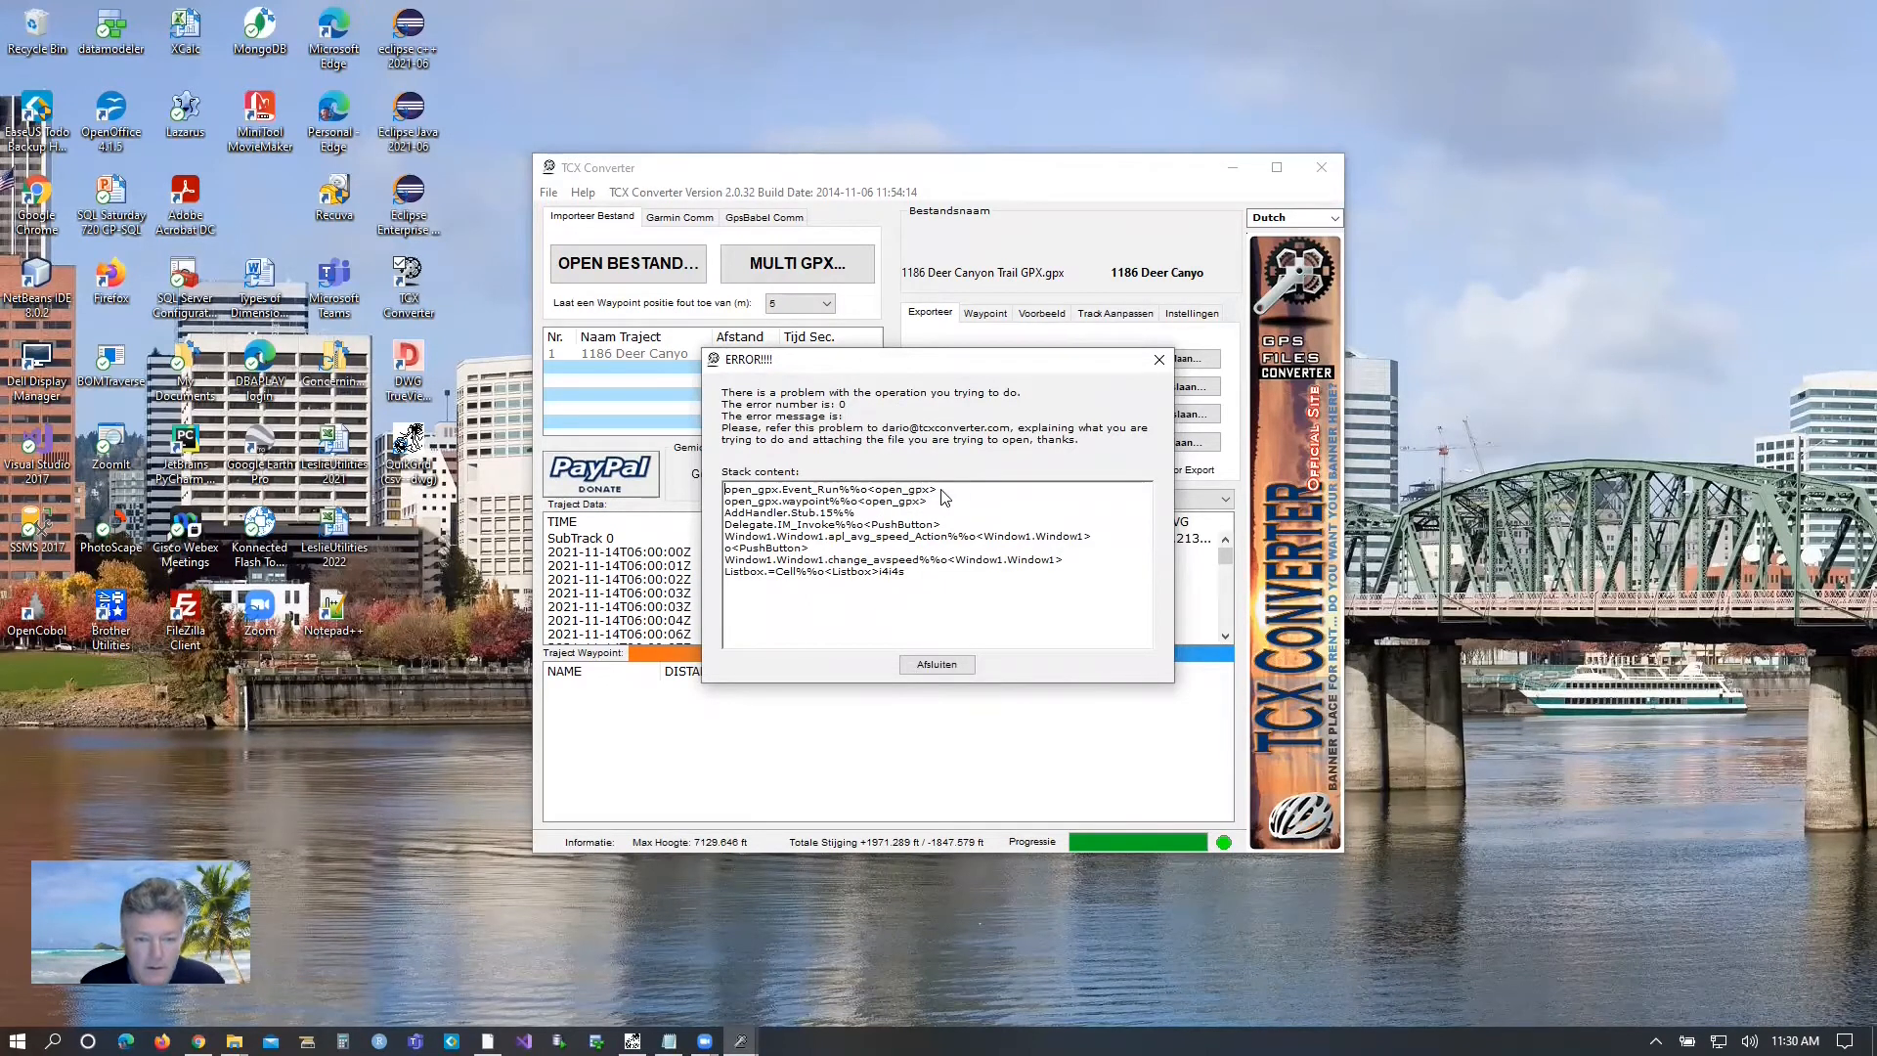
pyautogui.click(937, 665)
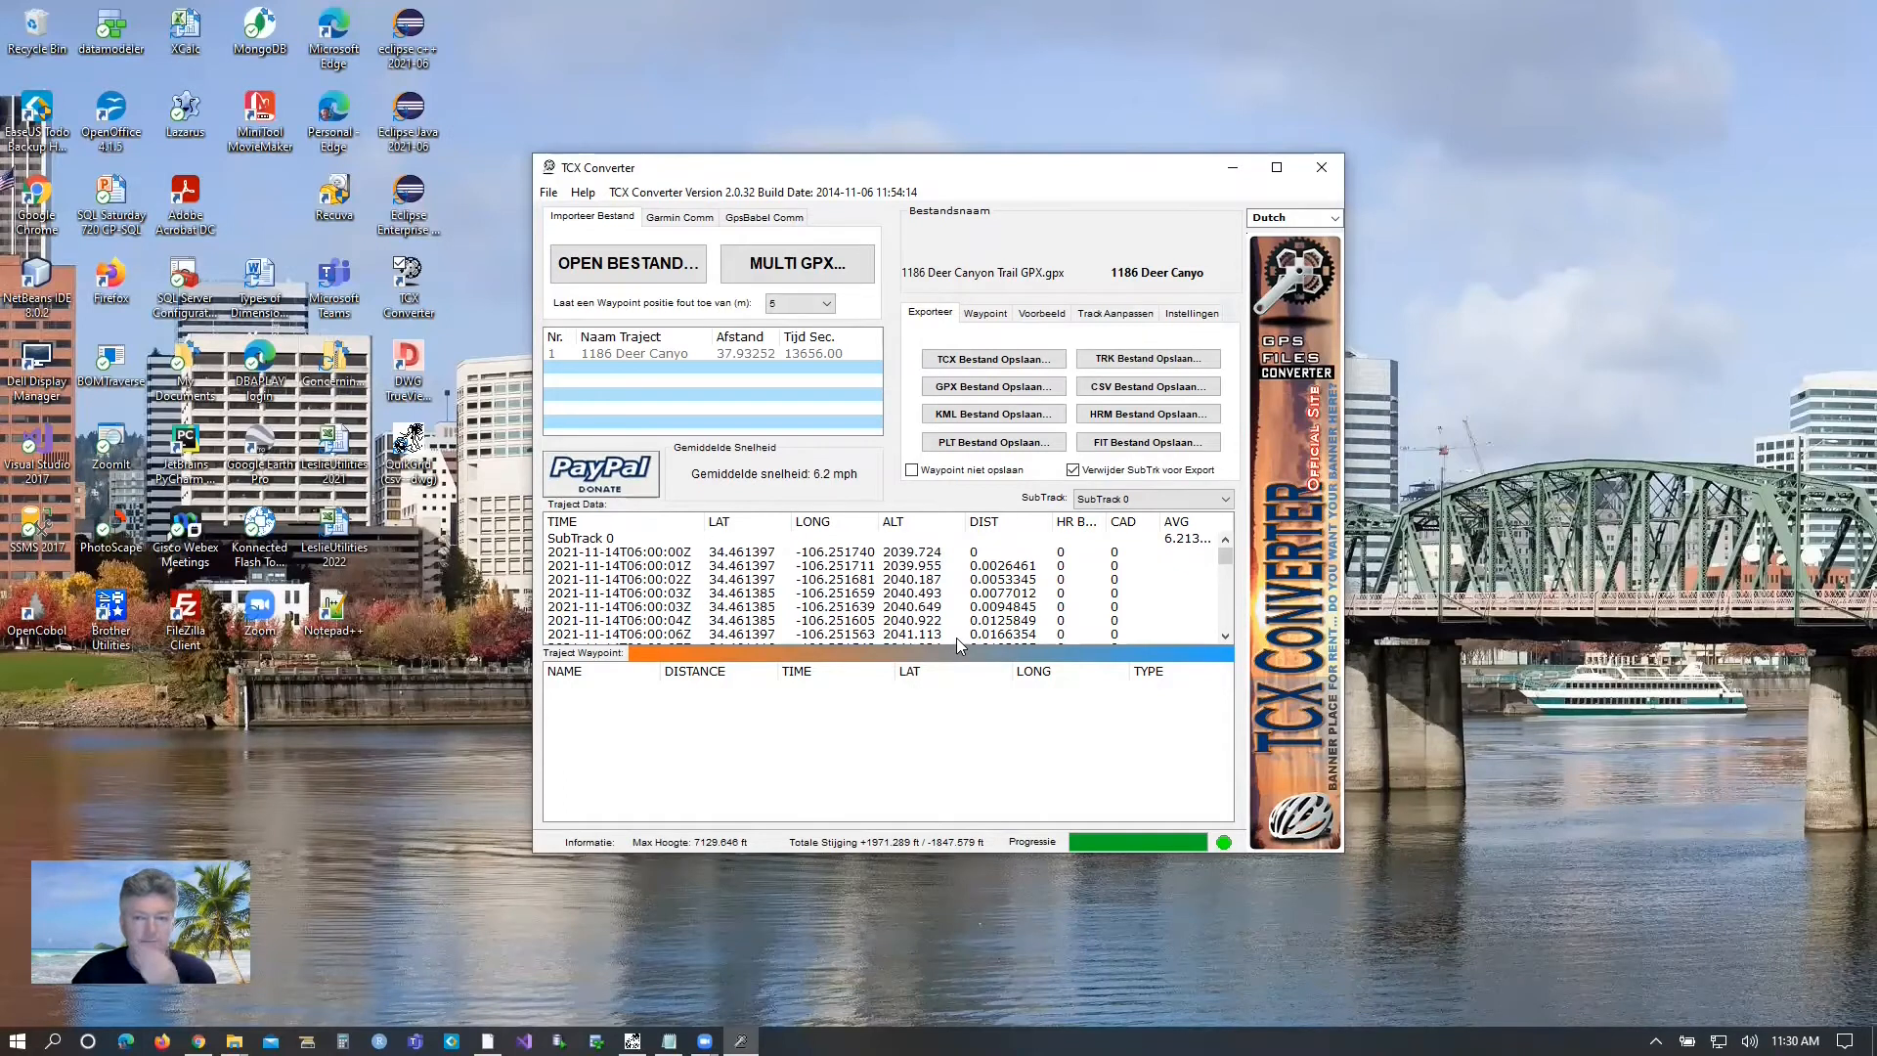
pyautogui.scroll(-20, 1033, 584)
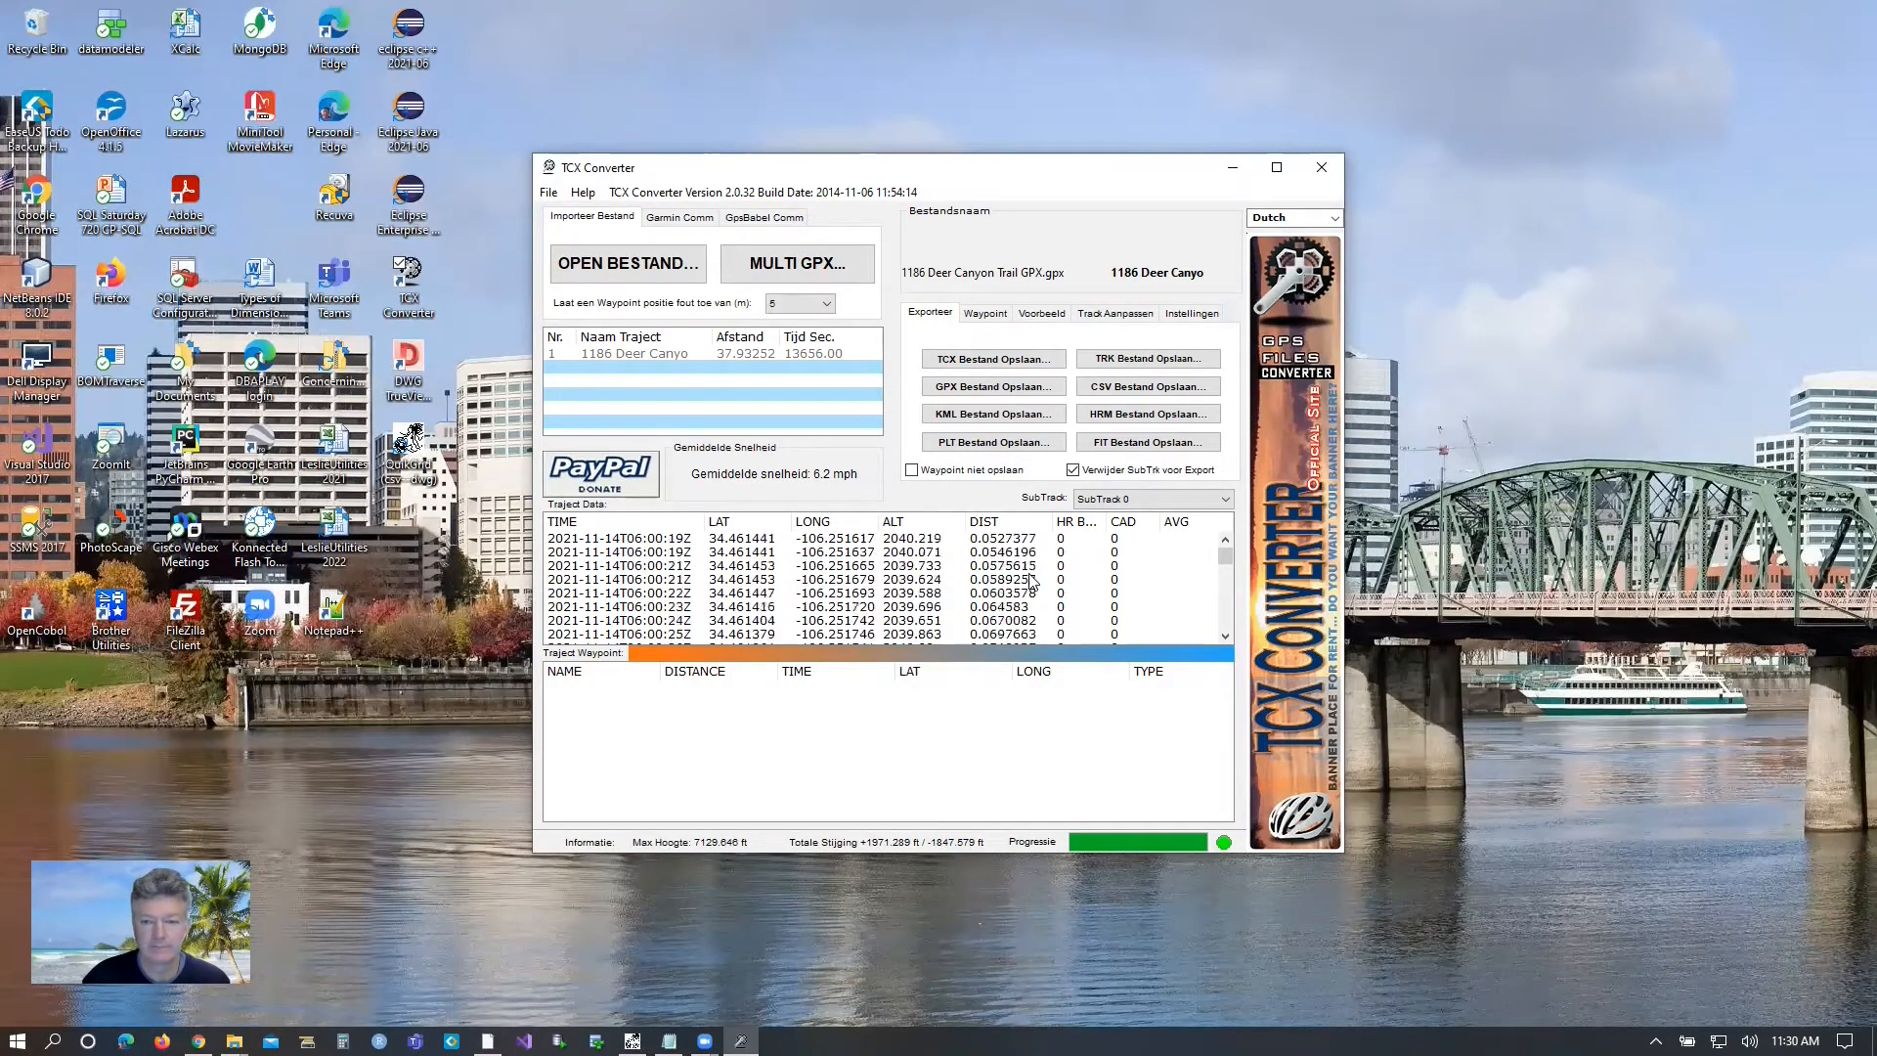
pyautogui.scroll(20, 1034, 577)
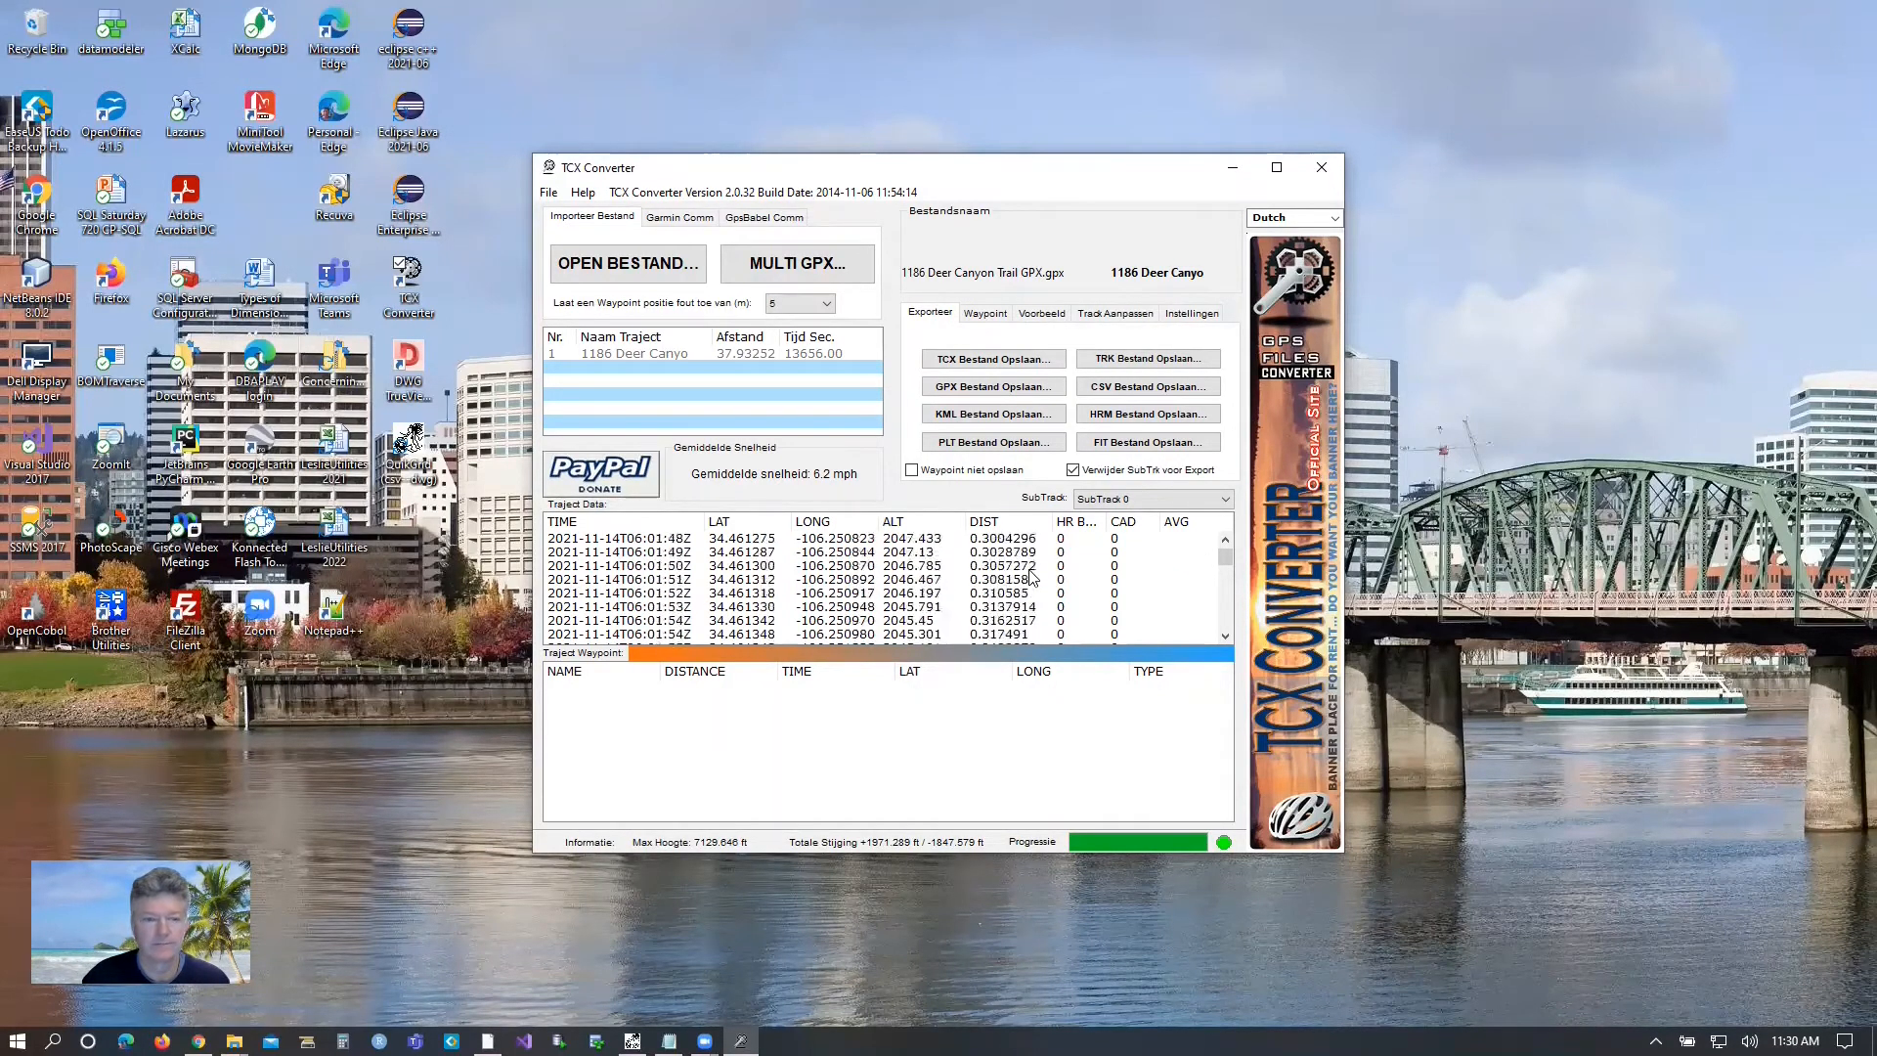
# Begin a CSV export of the track and delete the existing property CSV that has no Orig suffix.
pyautogui.click(1149, 388)
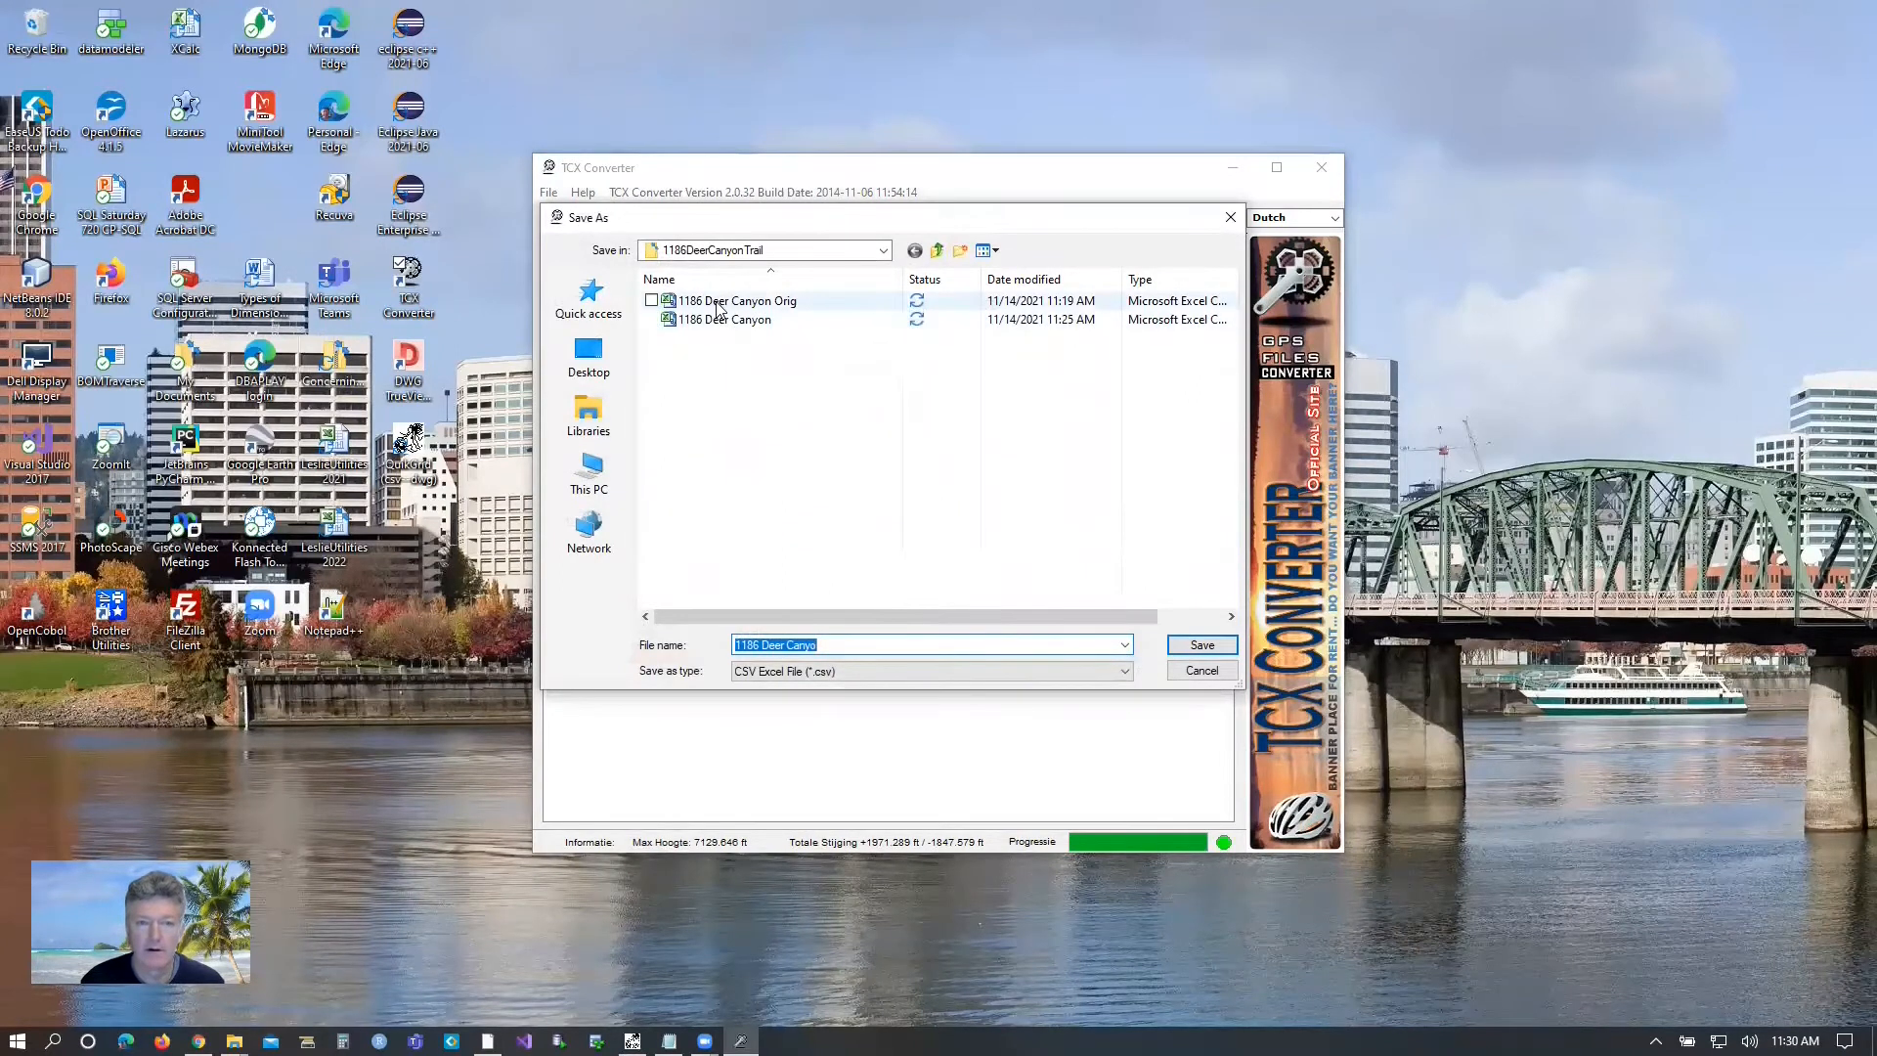
pyautogui.click(717, 303)
pyautogui.click(706, 319)
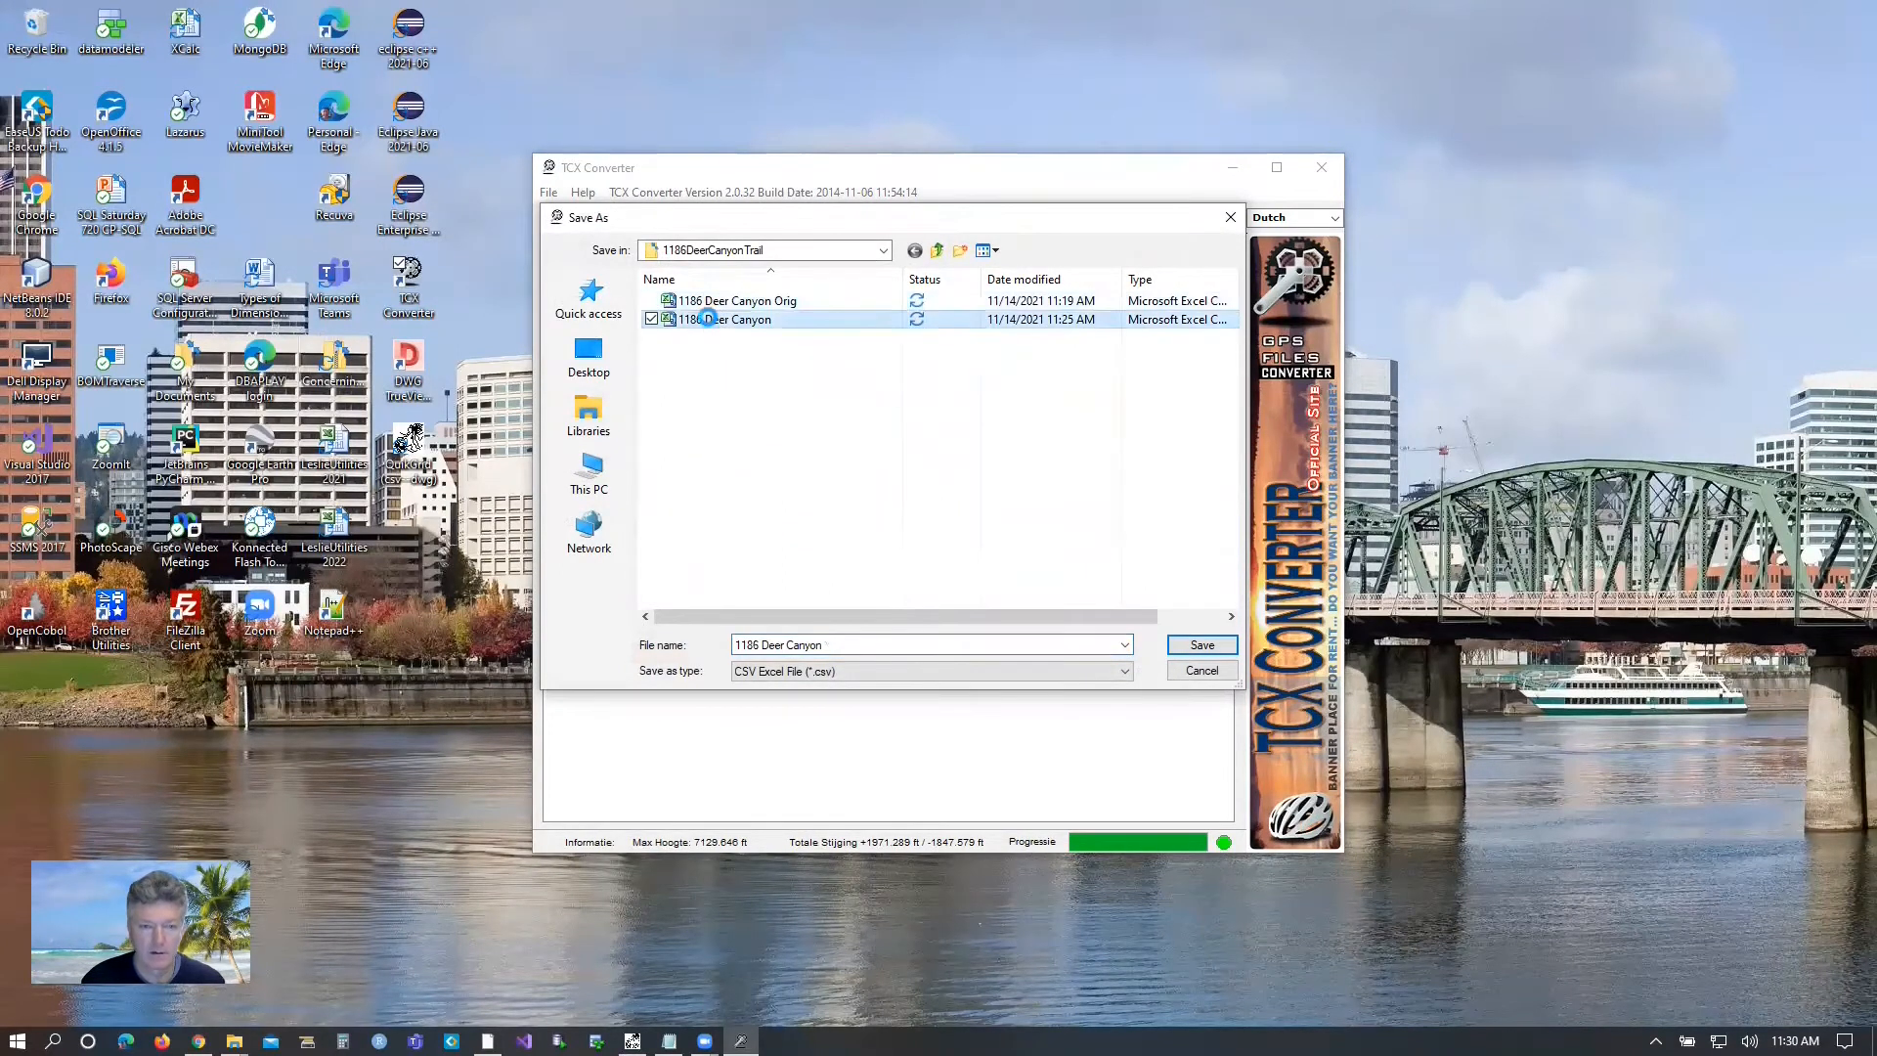
pyautogui.rightClick(707, 318)
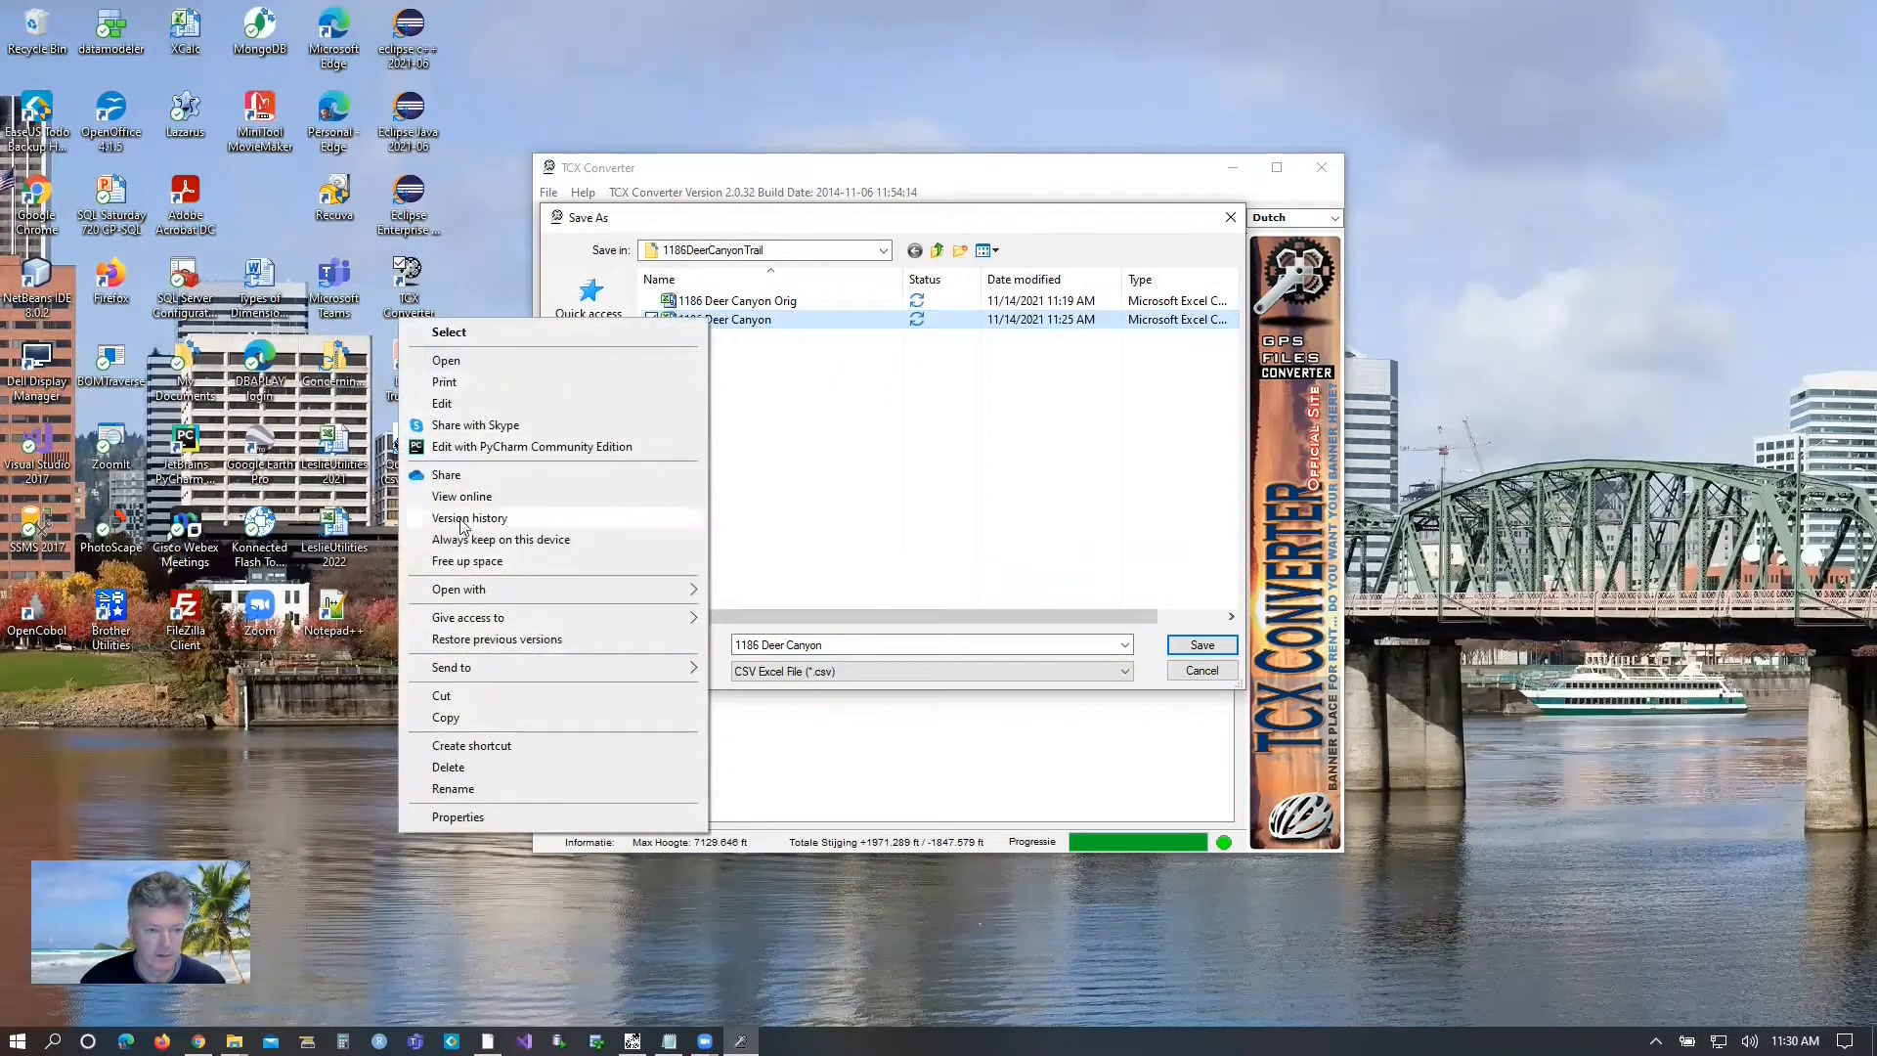
pyautogui.click(460, 766)
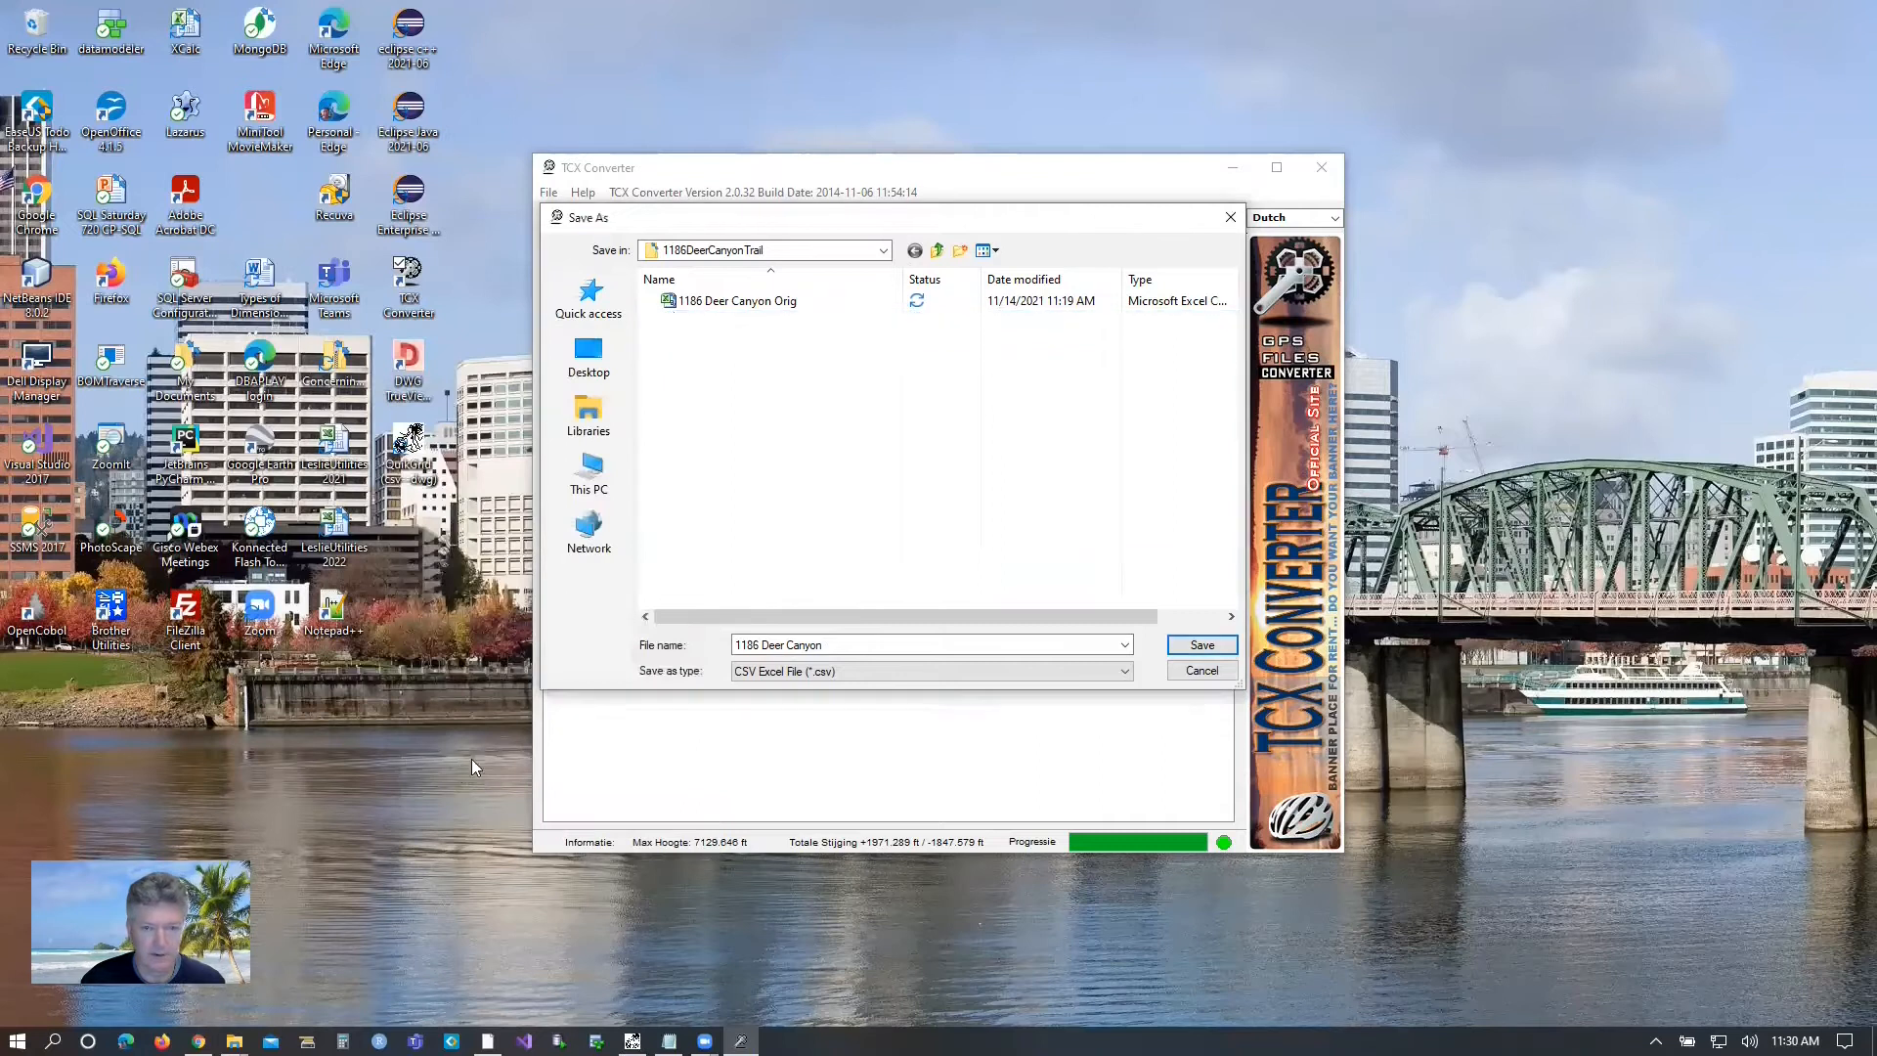
# Save the track over the existing Orig CSV file, using commas as the cell separators.
pyautogui.click(728, 302)
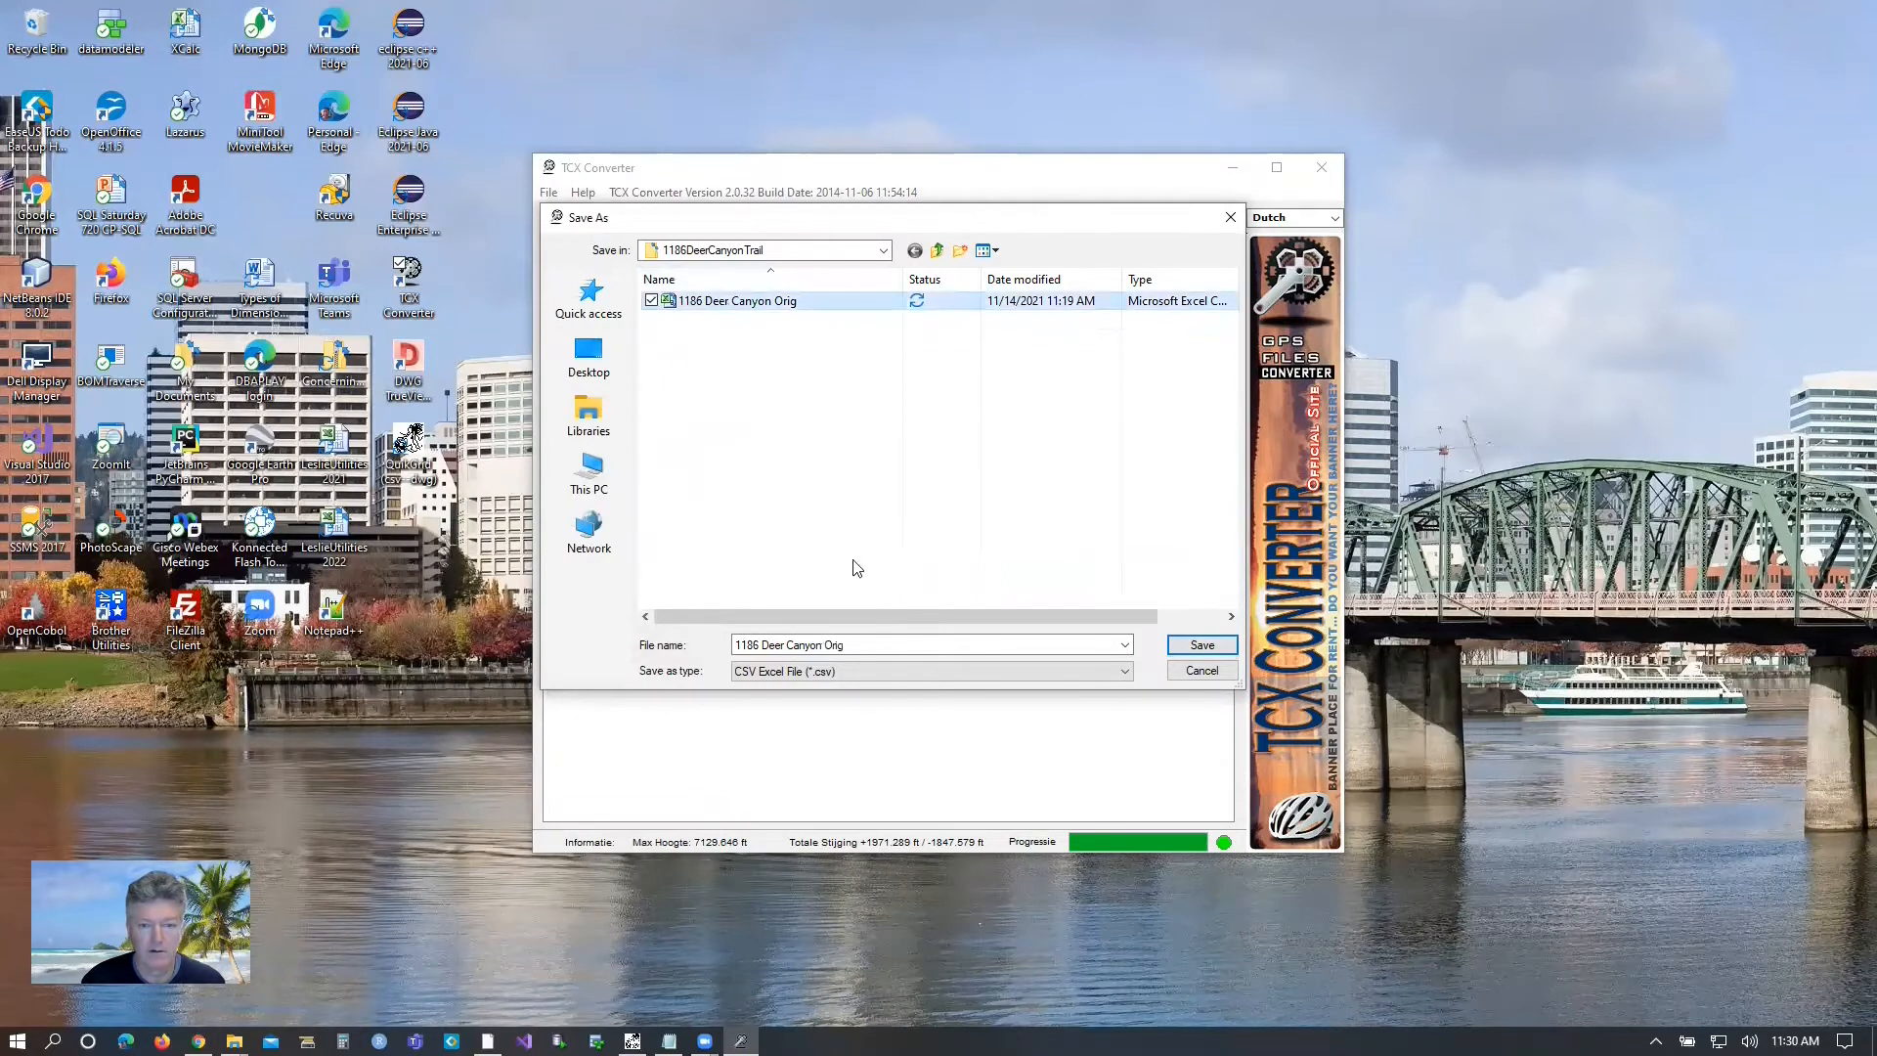
pyautogui.click(1199, 645)
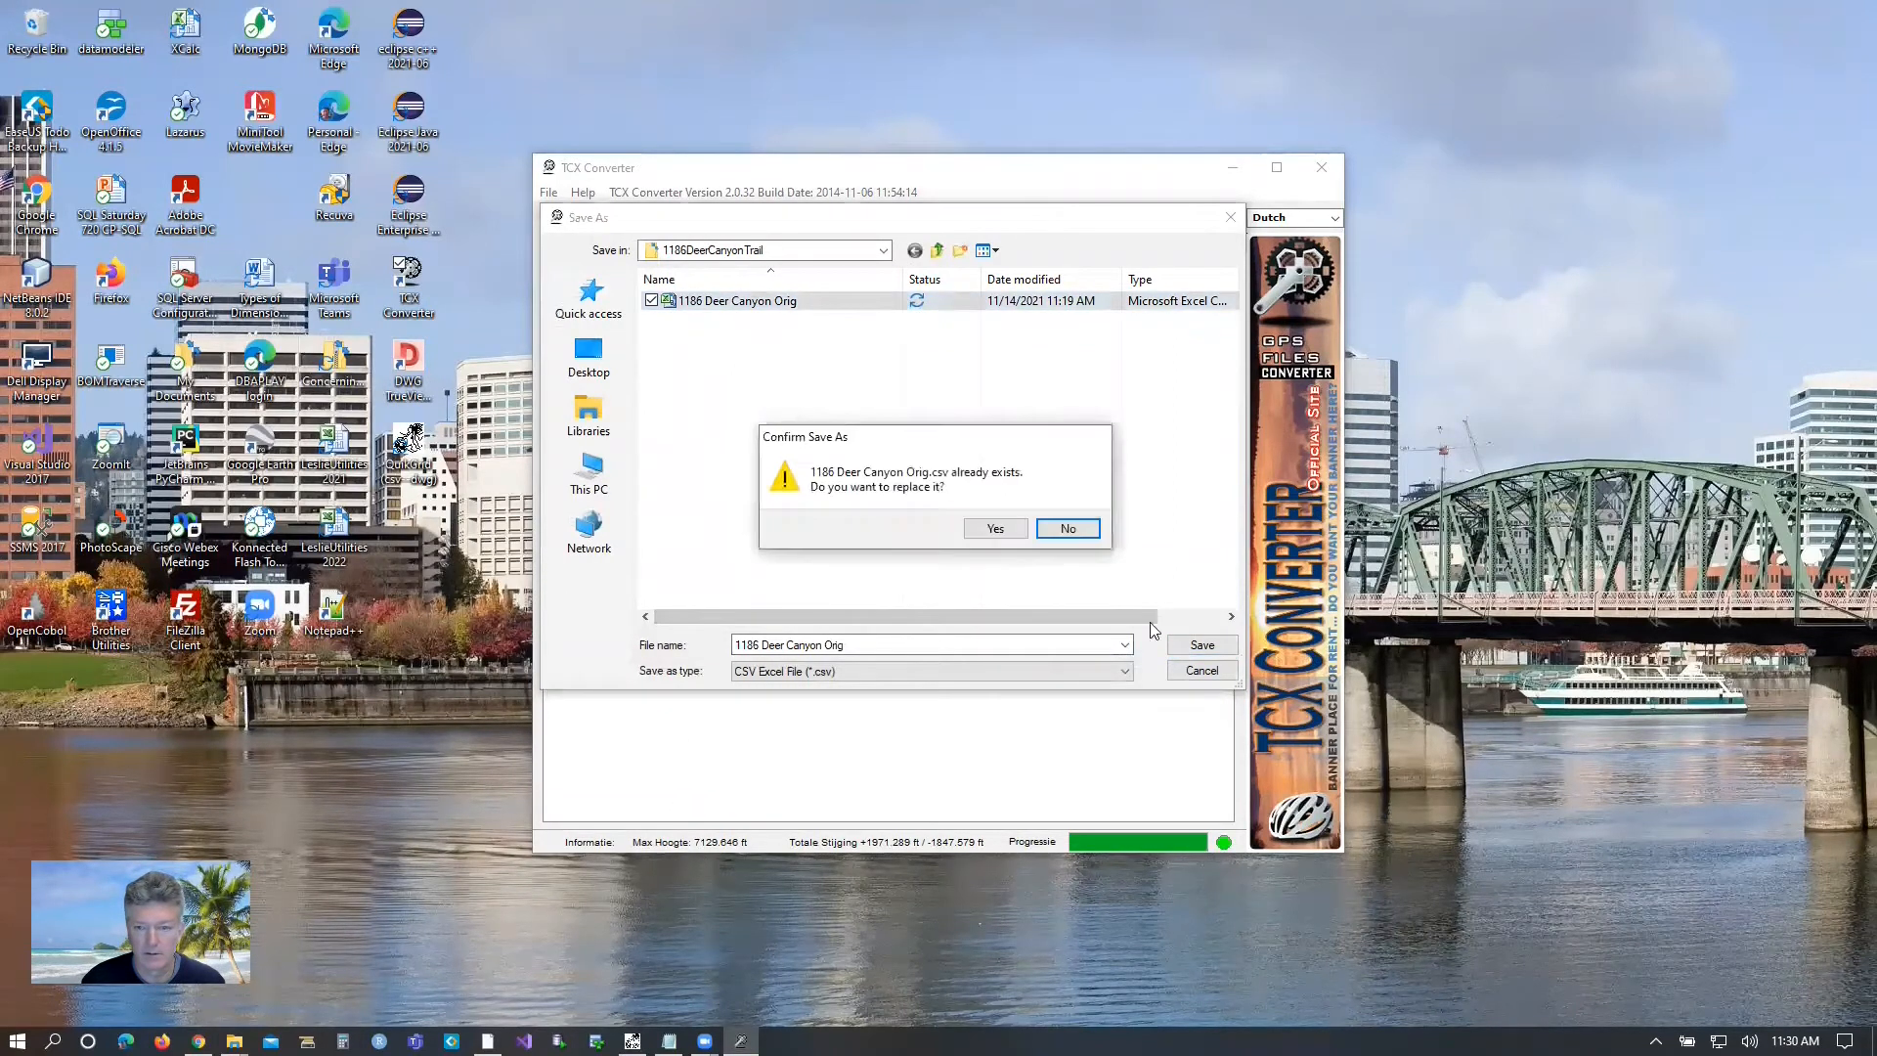
pyautogui.click(997, 529)
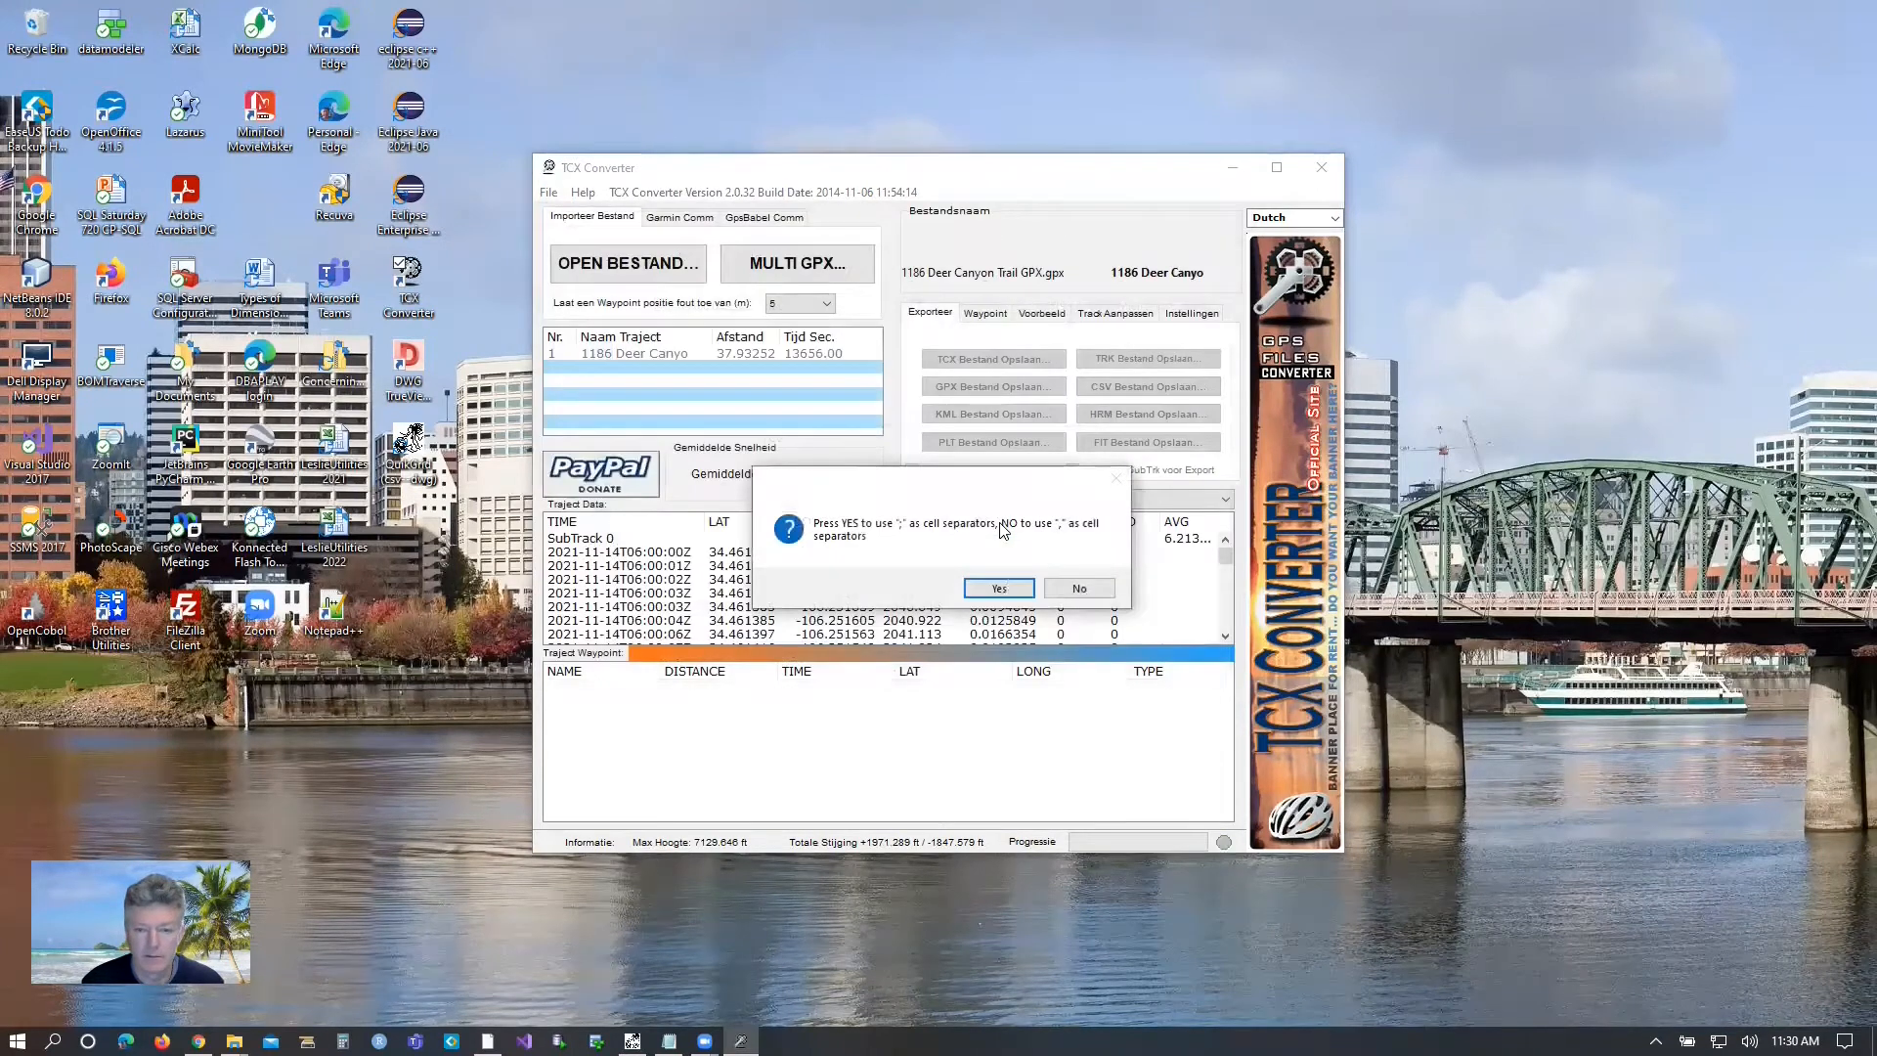
pyautogui.click(1080, 588)
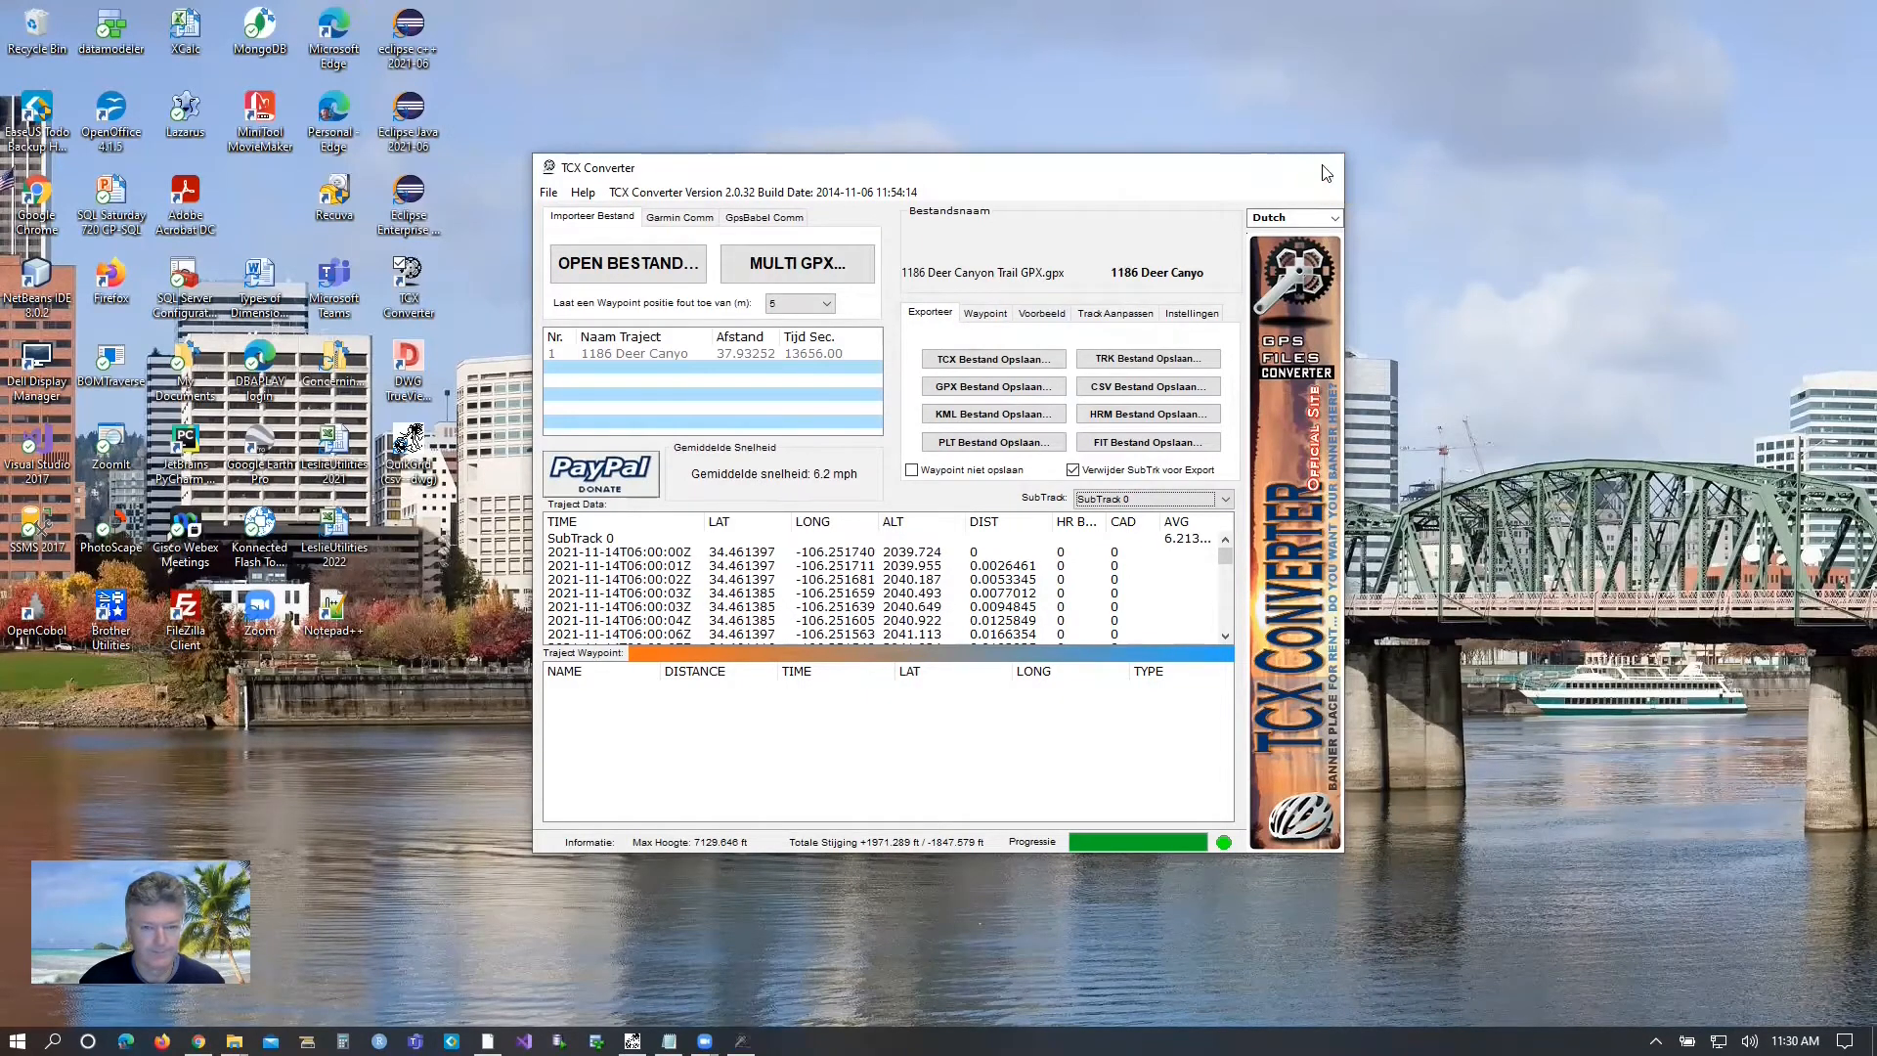
# Close TCX Converter, open the exported Orig CSV in Excel and review its ALT, LAT and LONG columns.
pyautogui.click(1322, 168)
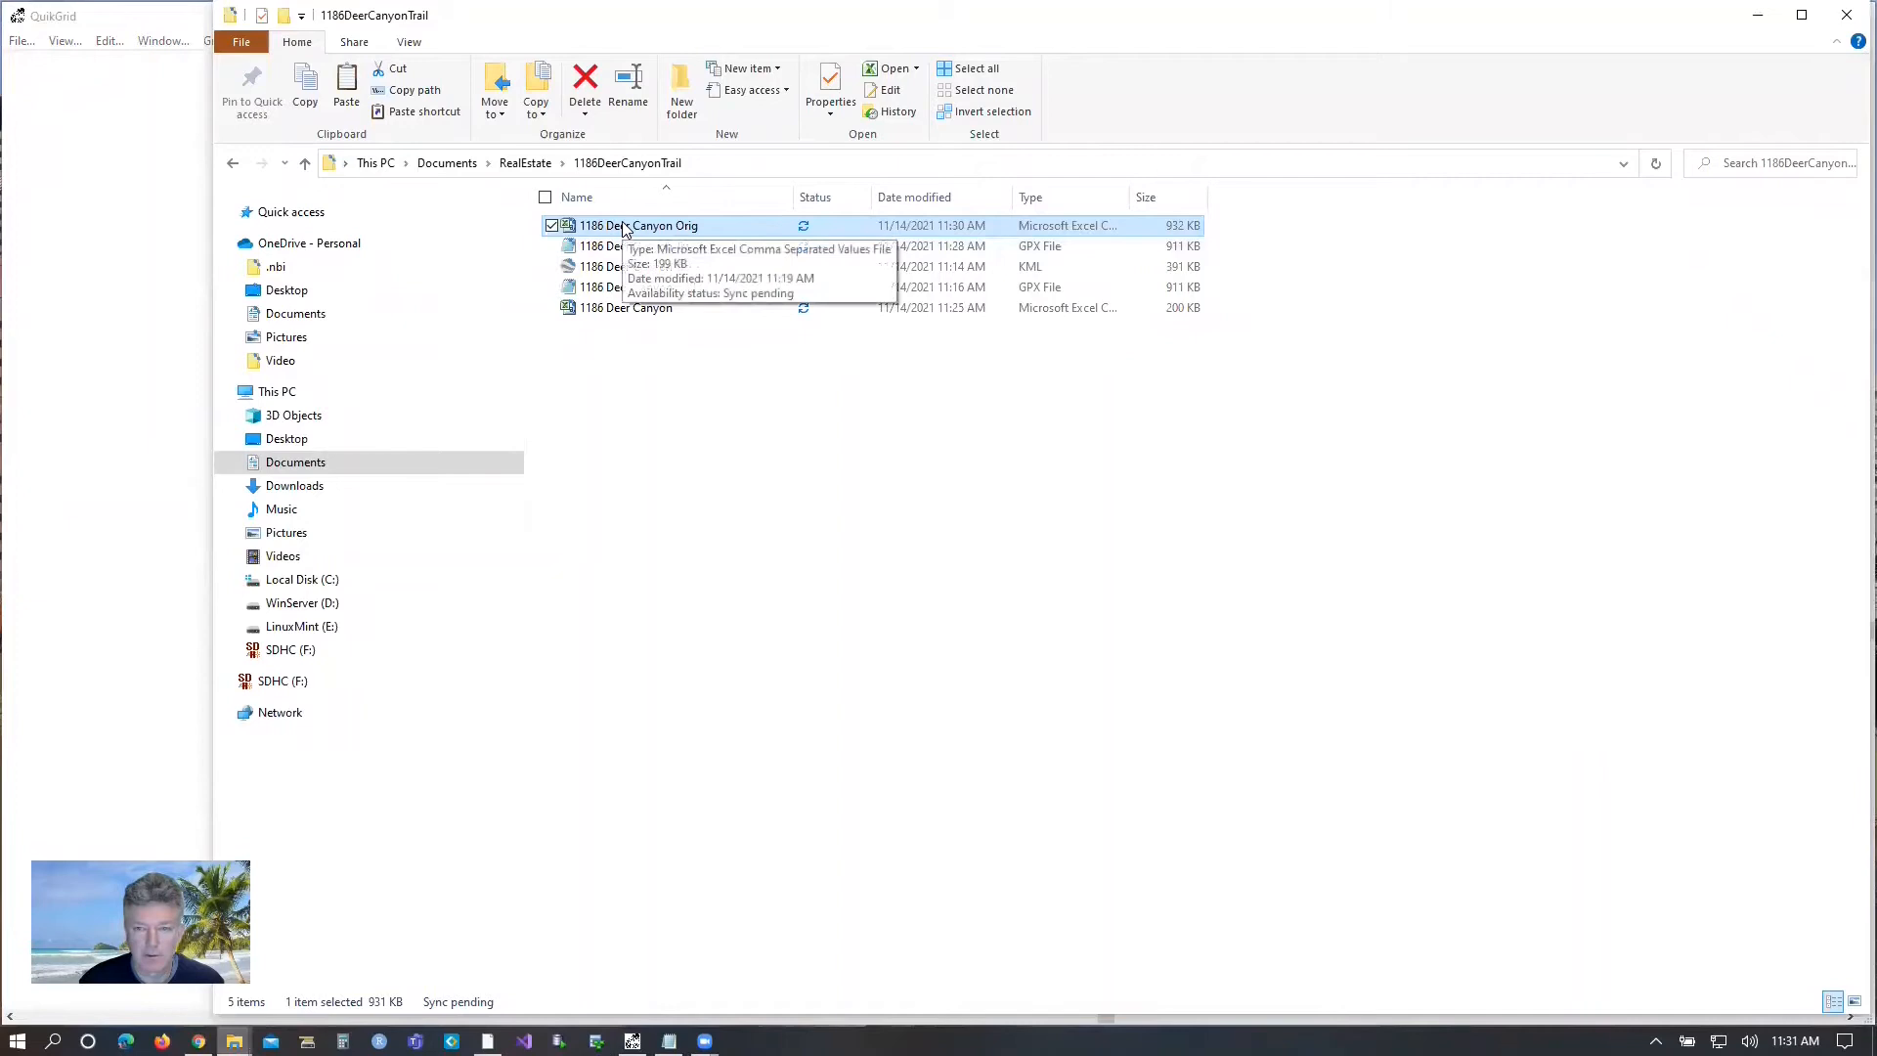
pyautogui.doubleClick(626, 227)
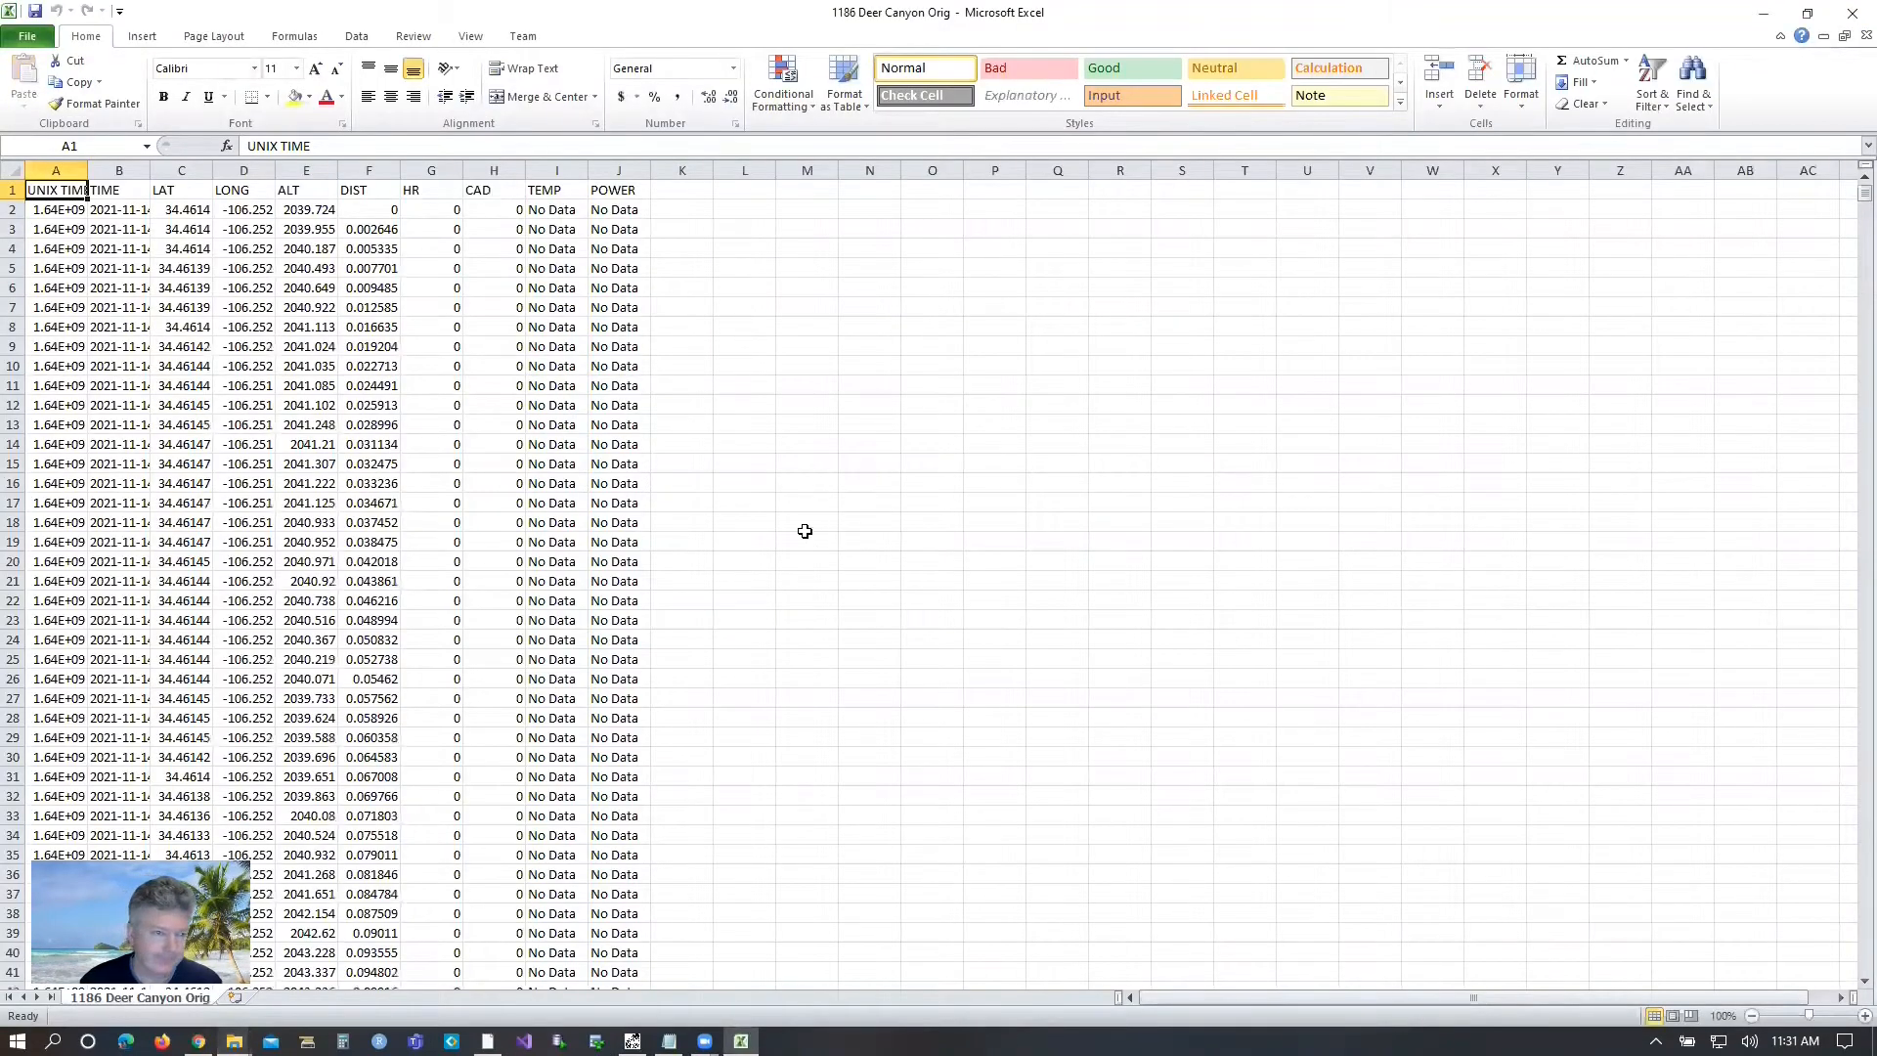
pyautogui.click(311, 191)
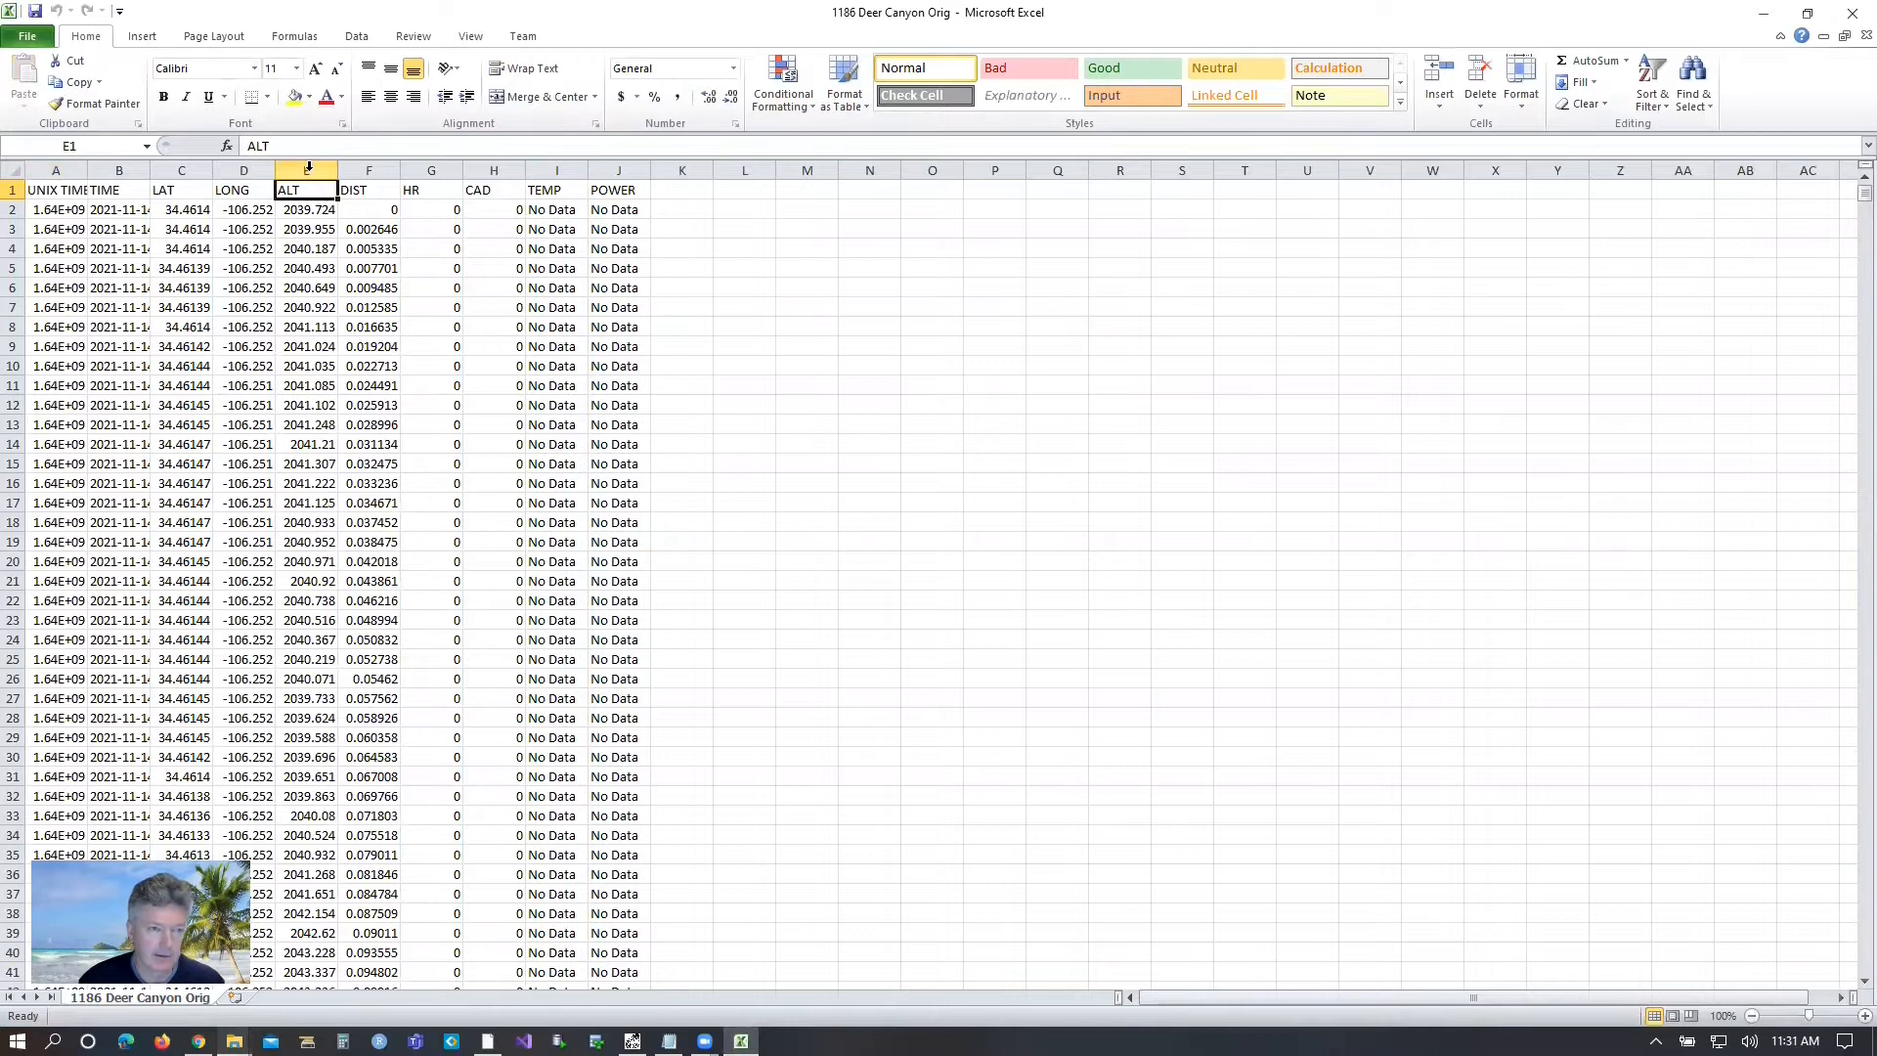
pyautogui.click(308, 169)
pyautogui.click(174, 189)
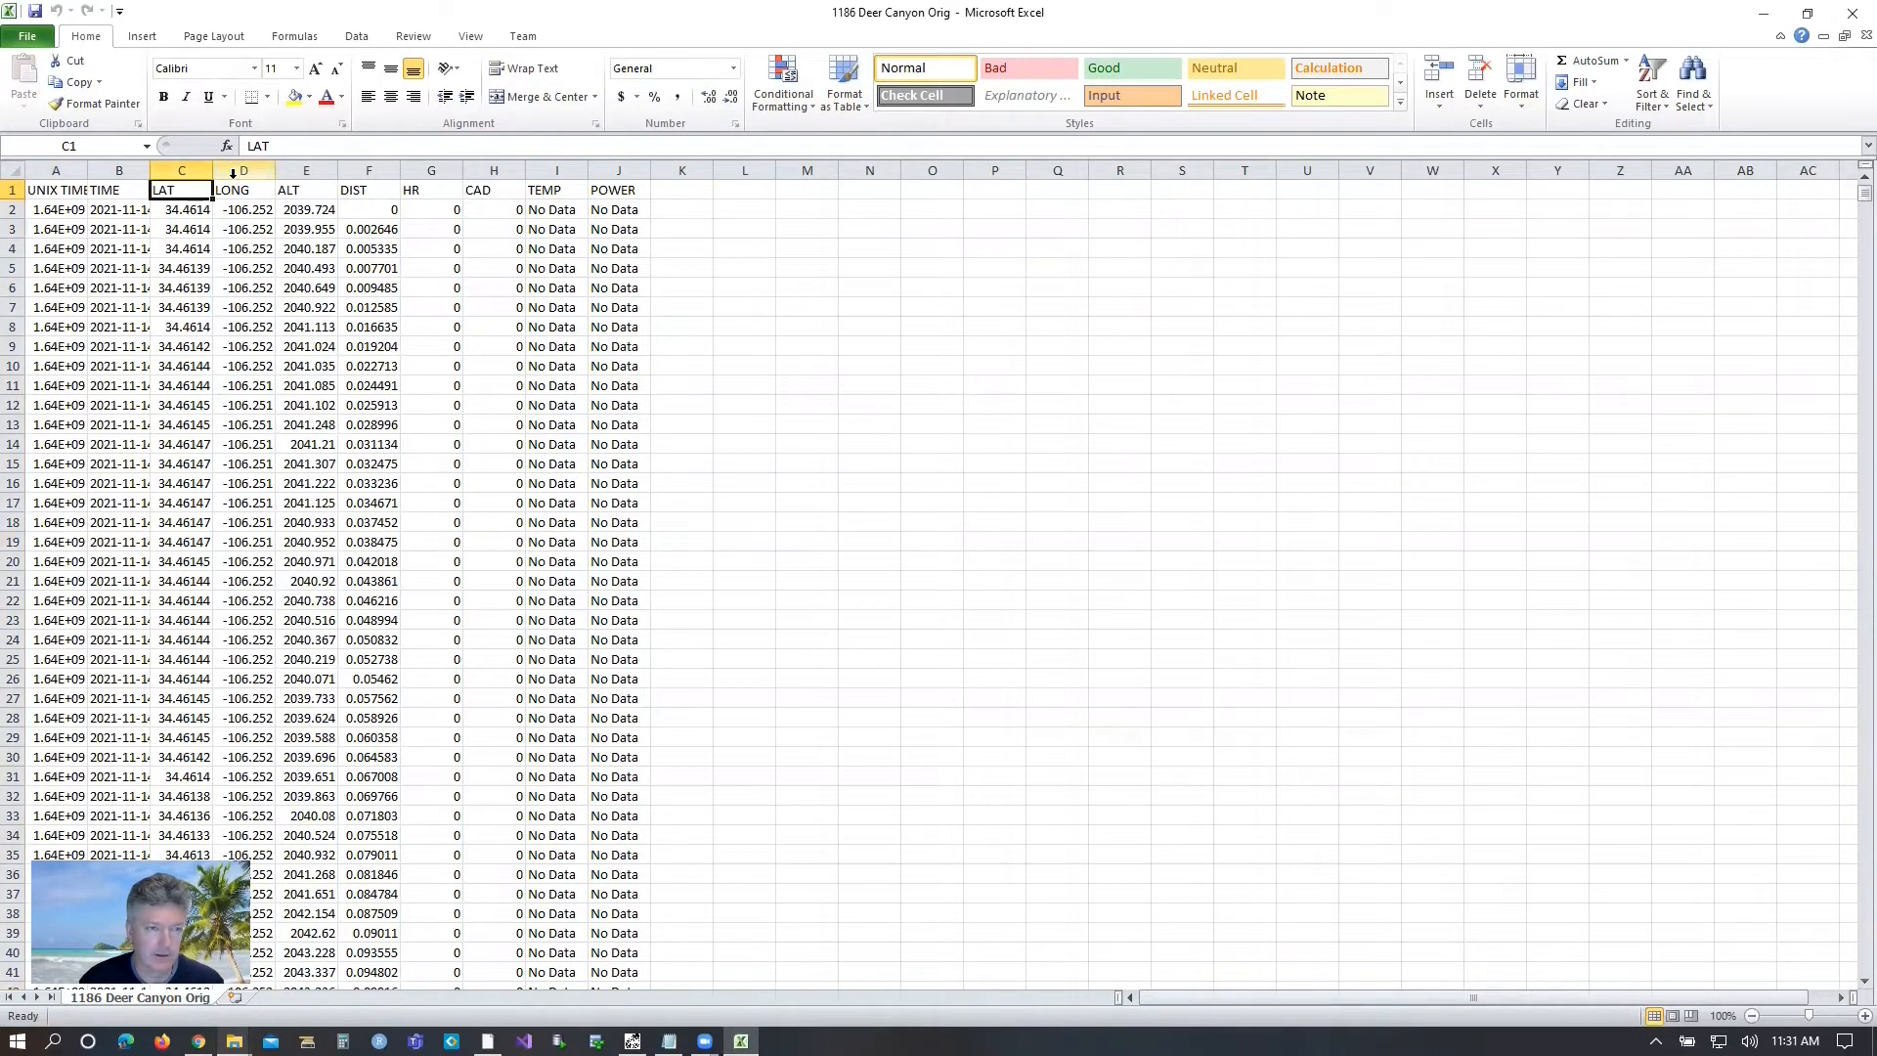
pyautogui.click(232, 170)
pyautogui.click(181, 171)
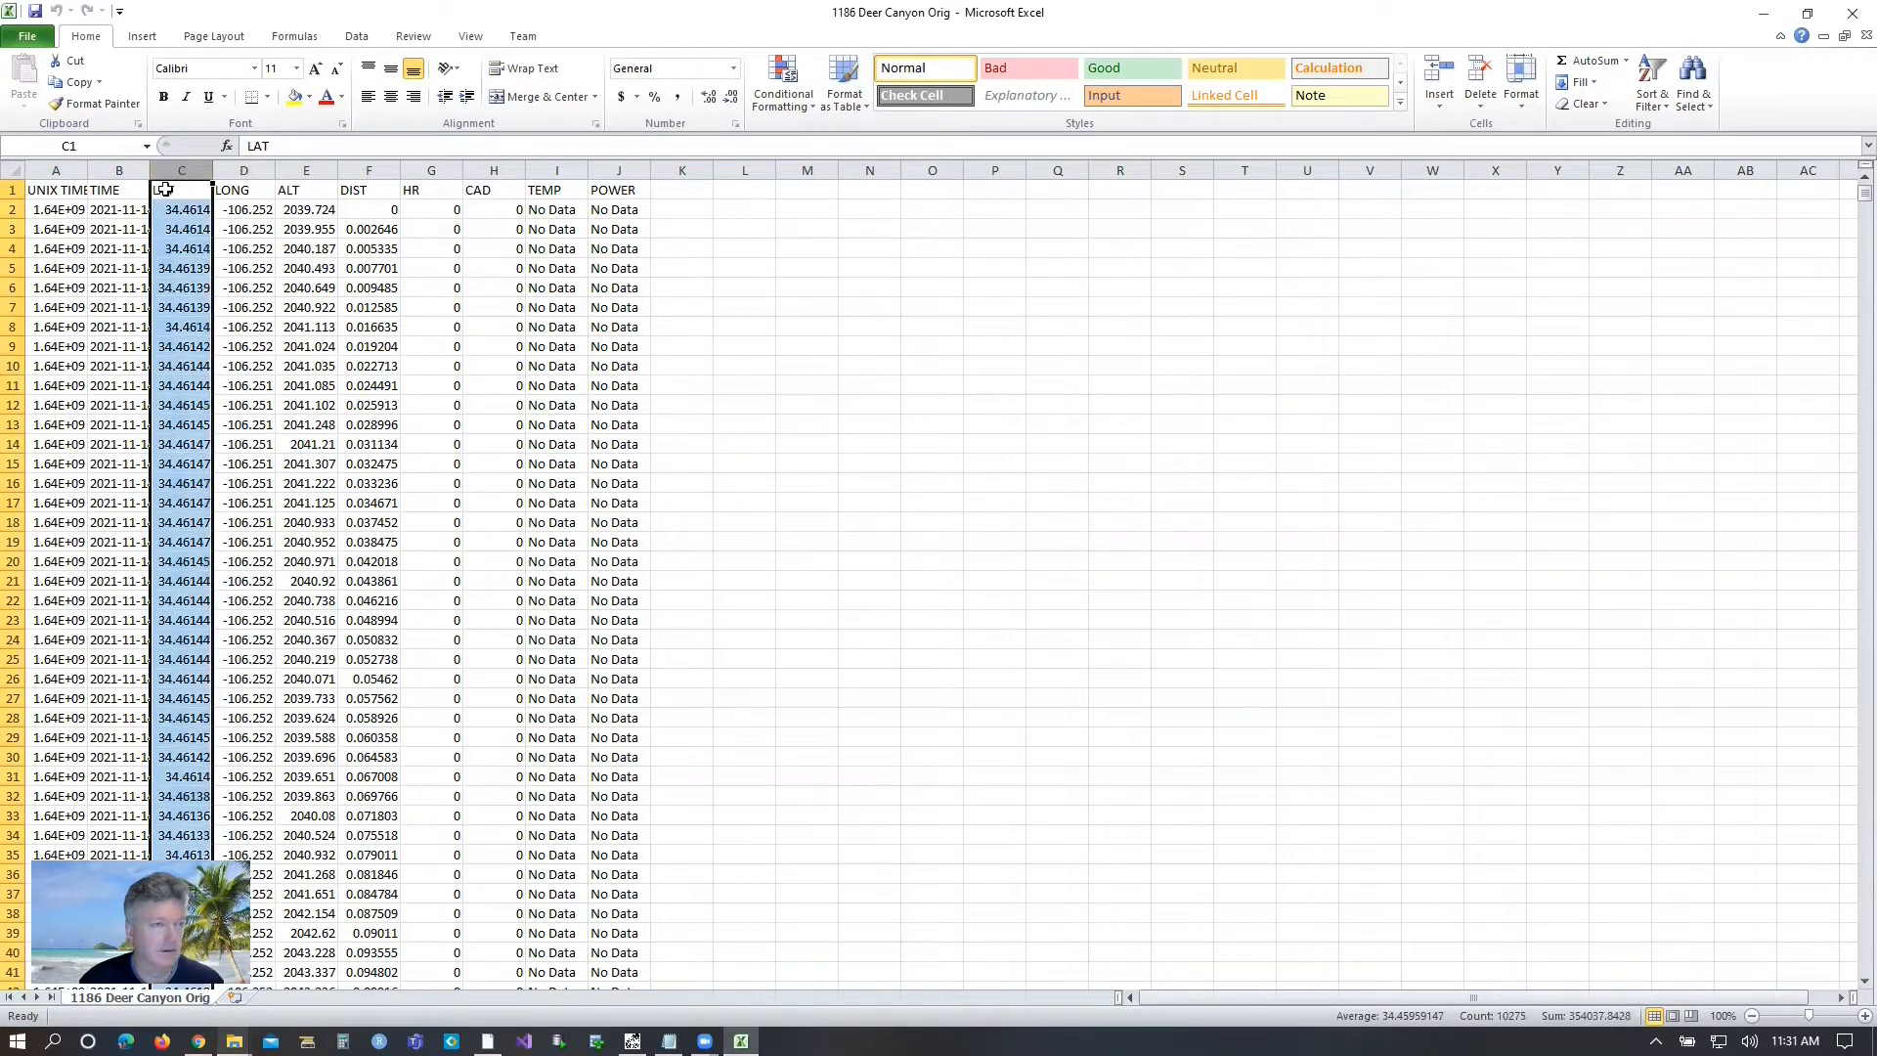
# Delete the UNIX TIME and TIME columns from the sheet.
pyautogui.click(59, 169)
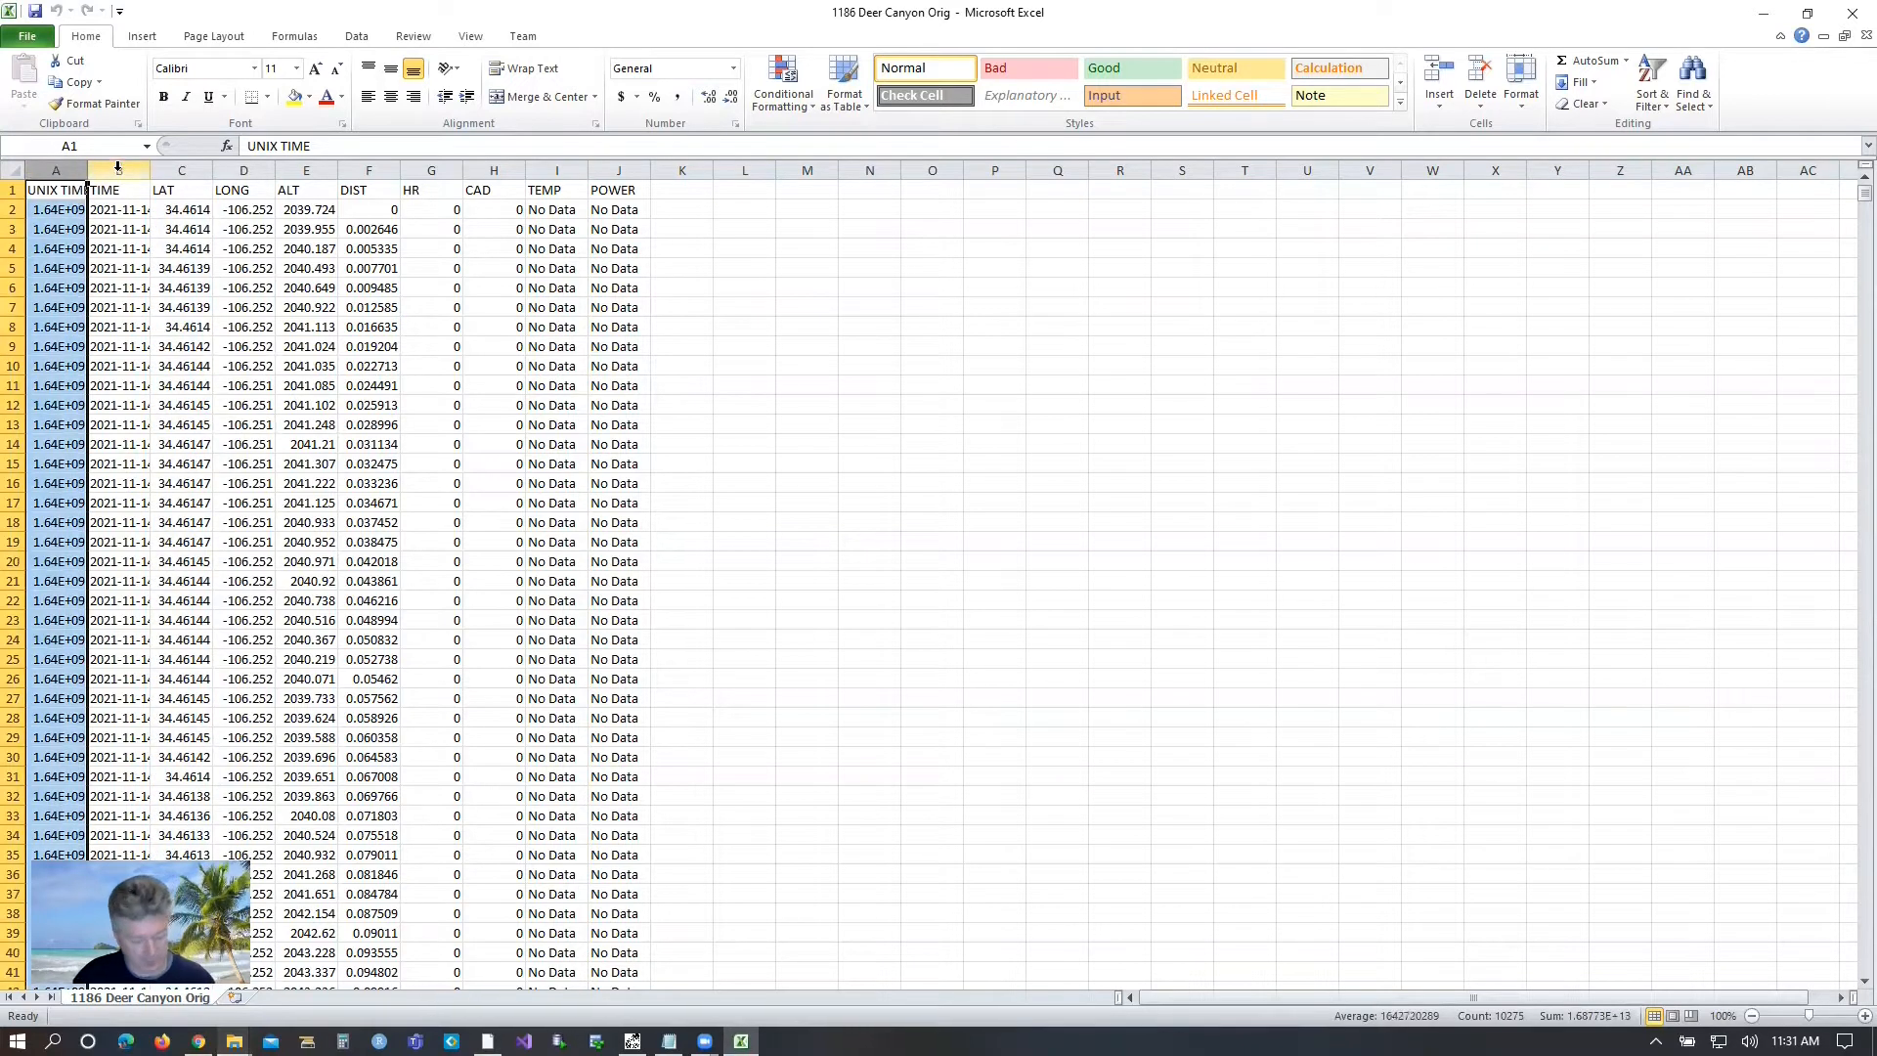
pyautogui.keyDown('shift'); pyautogui.click(117, 168); pyautogui.keyUp('shift')
pyautogui.rightClick(102, 175)
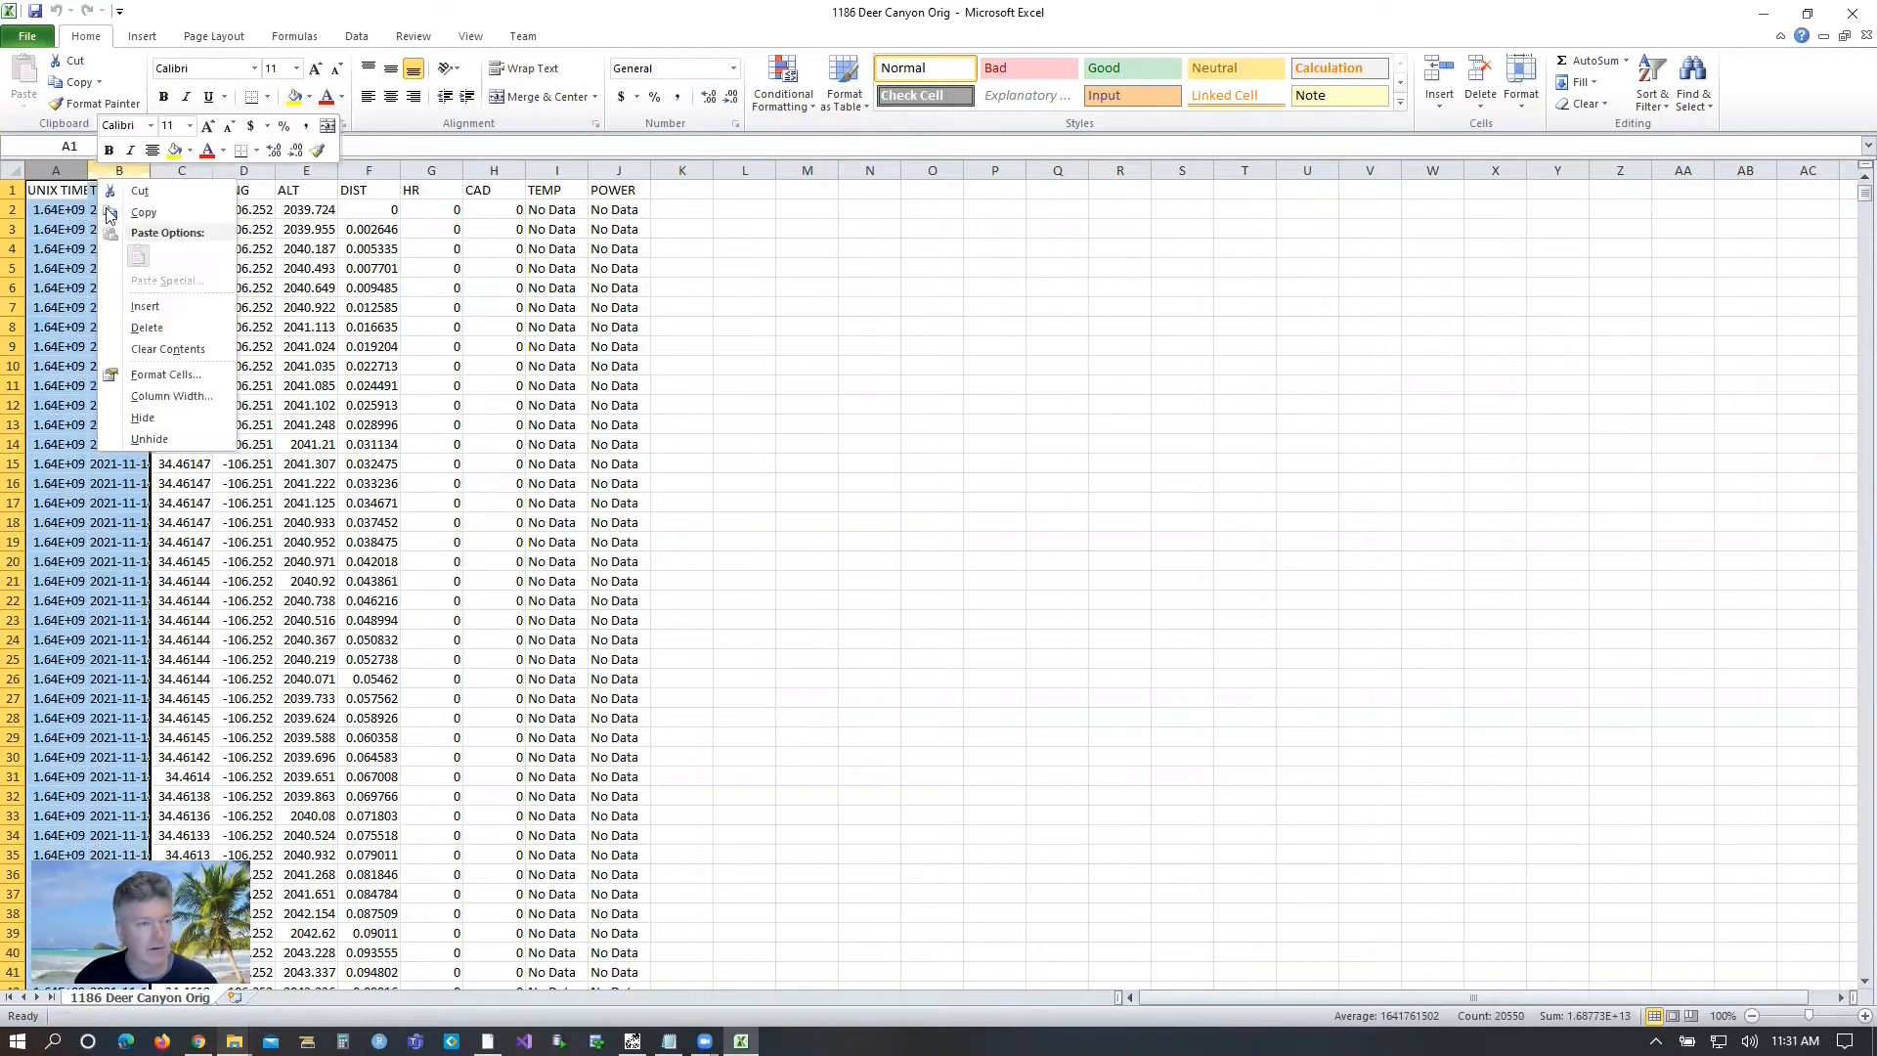
pyautogui.click(157, 327)
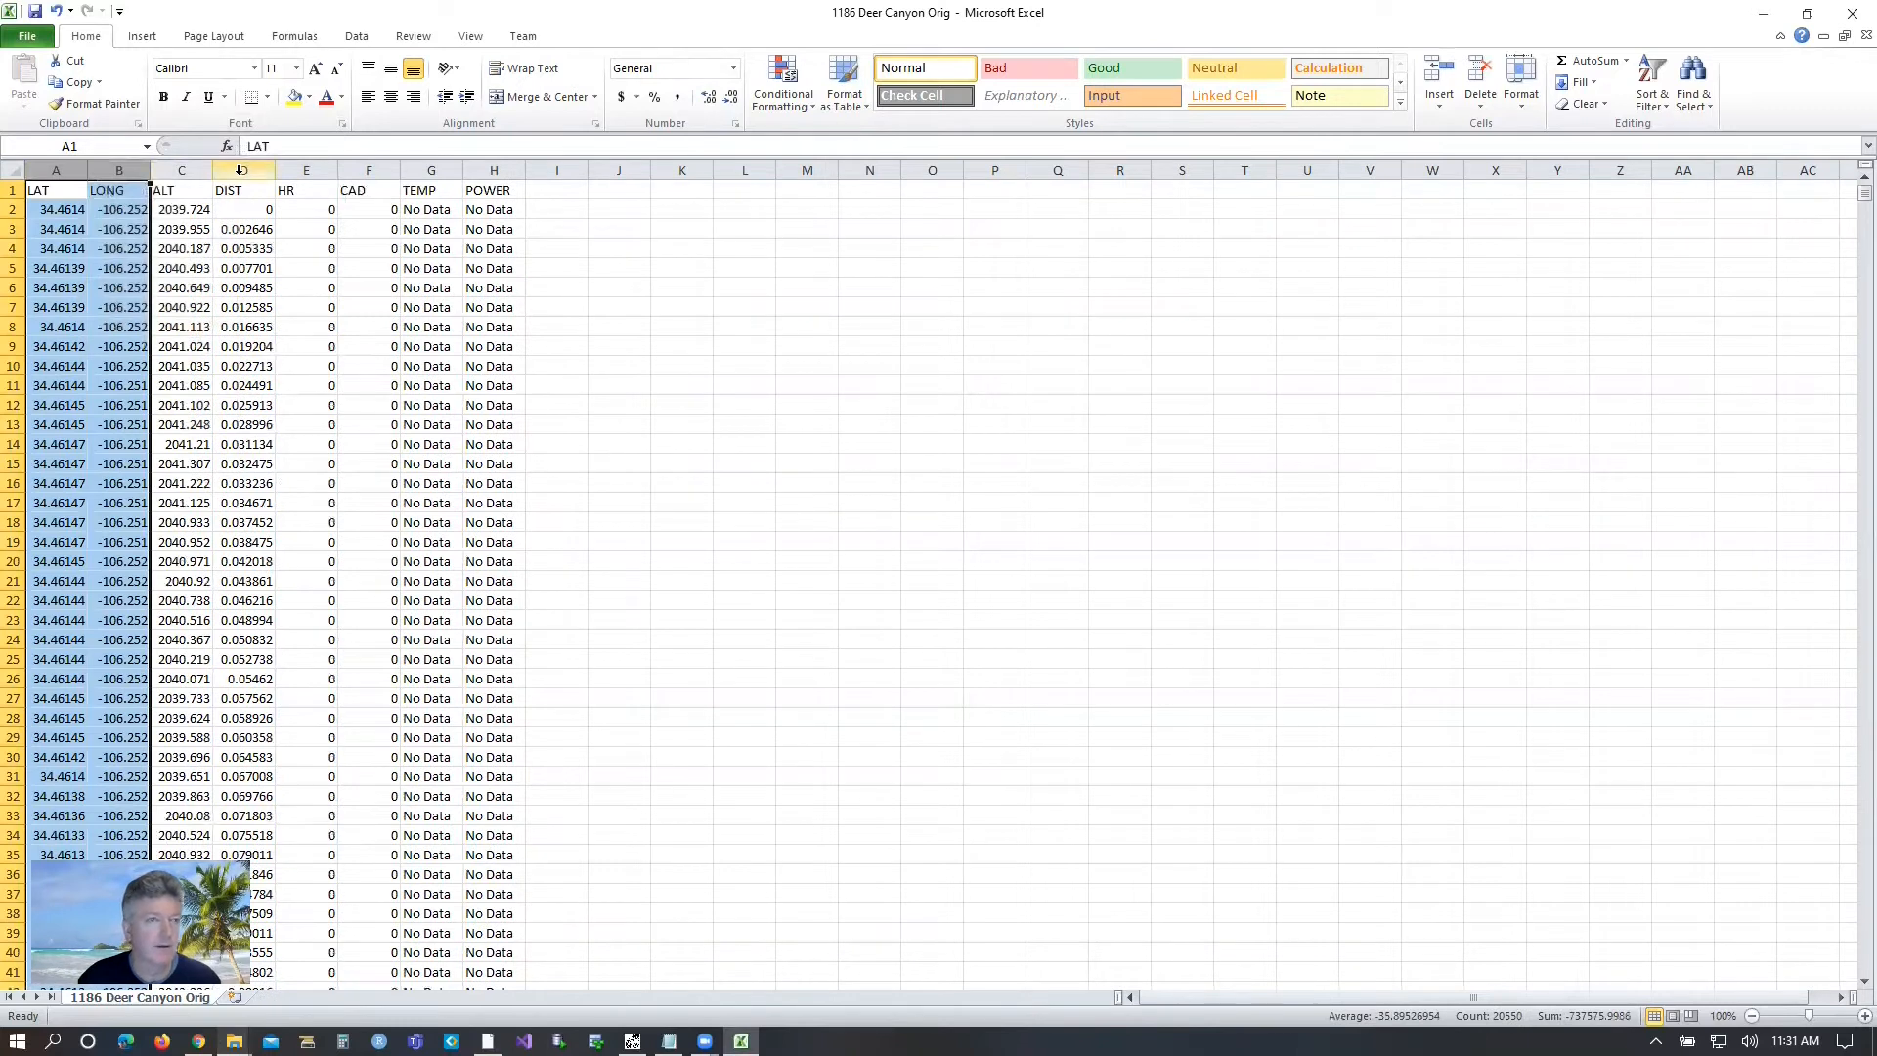
# Delete the columns from DIST through POWER, keeping only LAT, LONG and ALT.
pyautogui.click(240, 170)
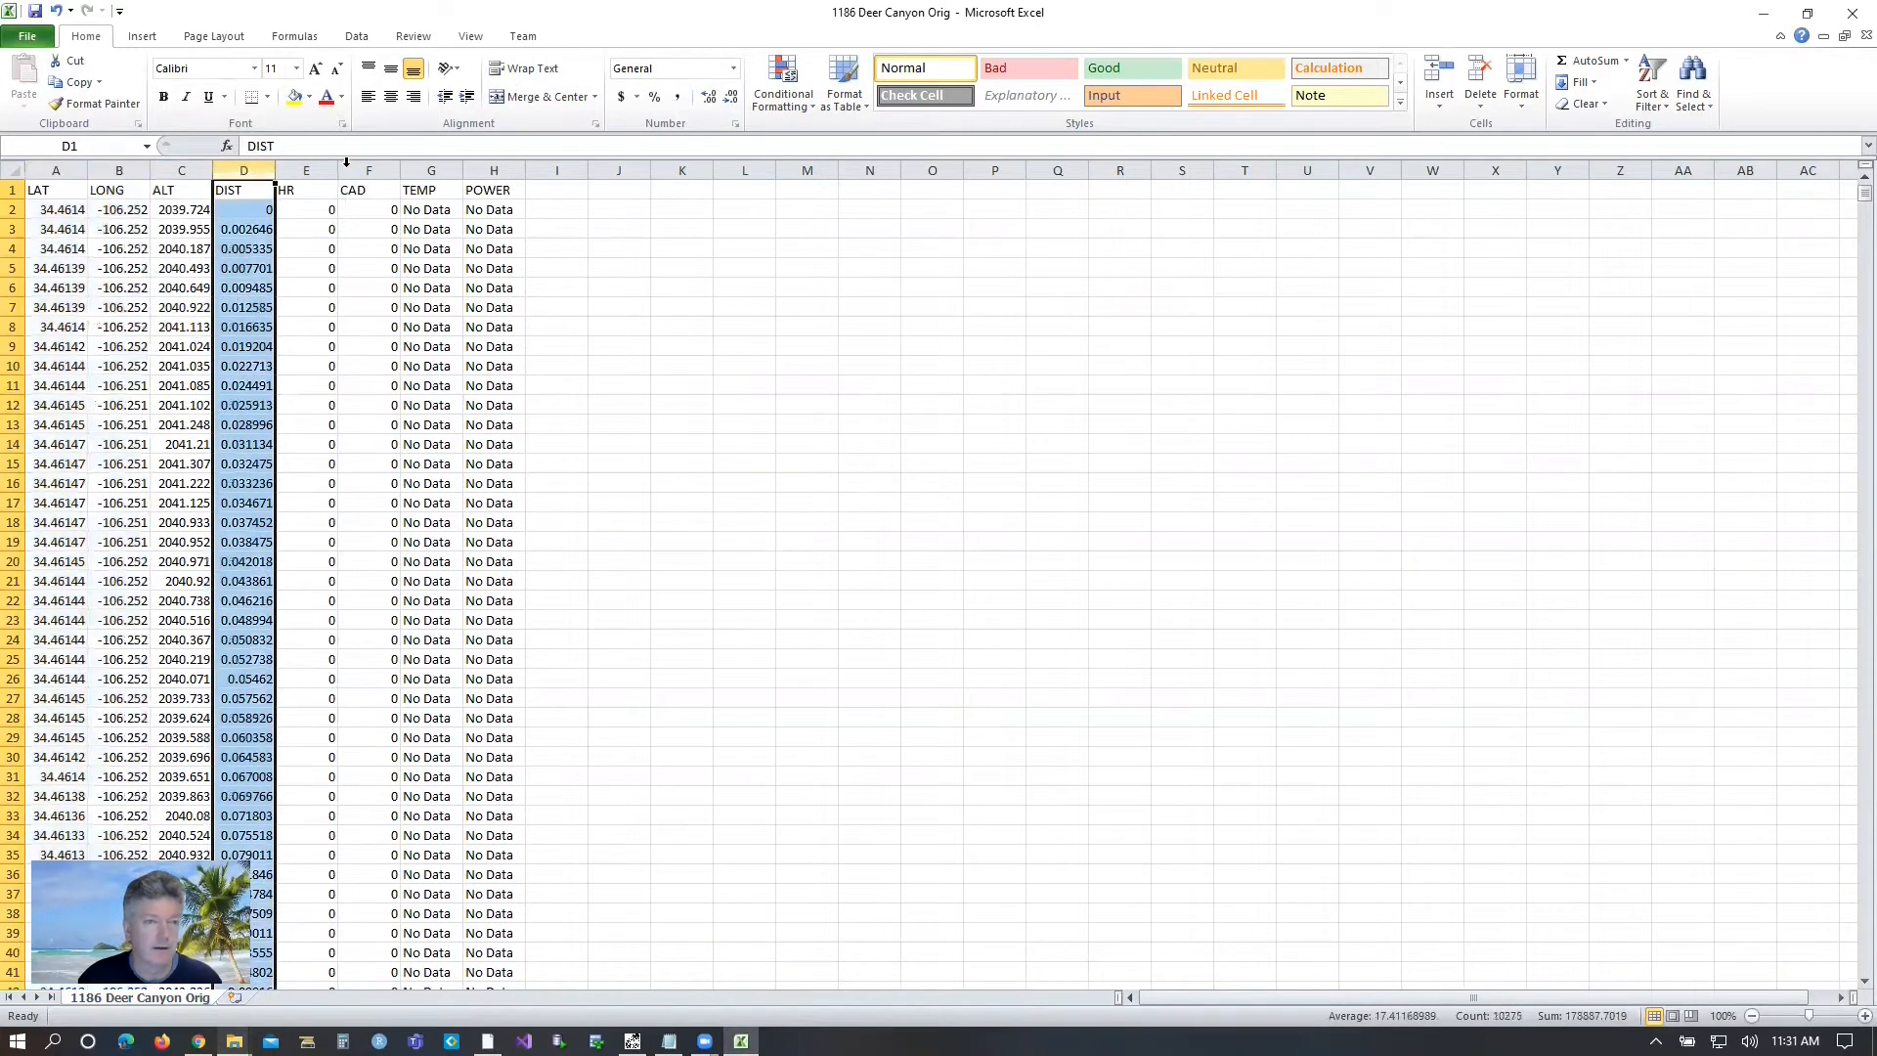
pyautogui.keyDown('shift'); pyautogui.click(498, 169); pyautogui.keyUp('shift')
pyautogui.rightClick(440, 367)
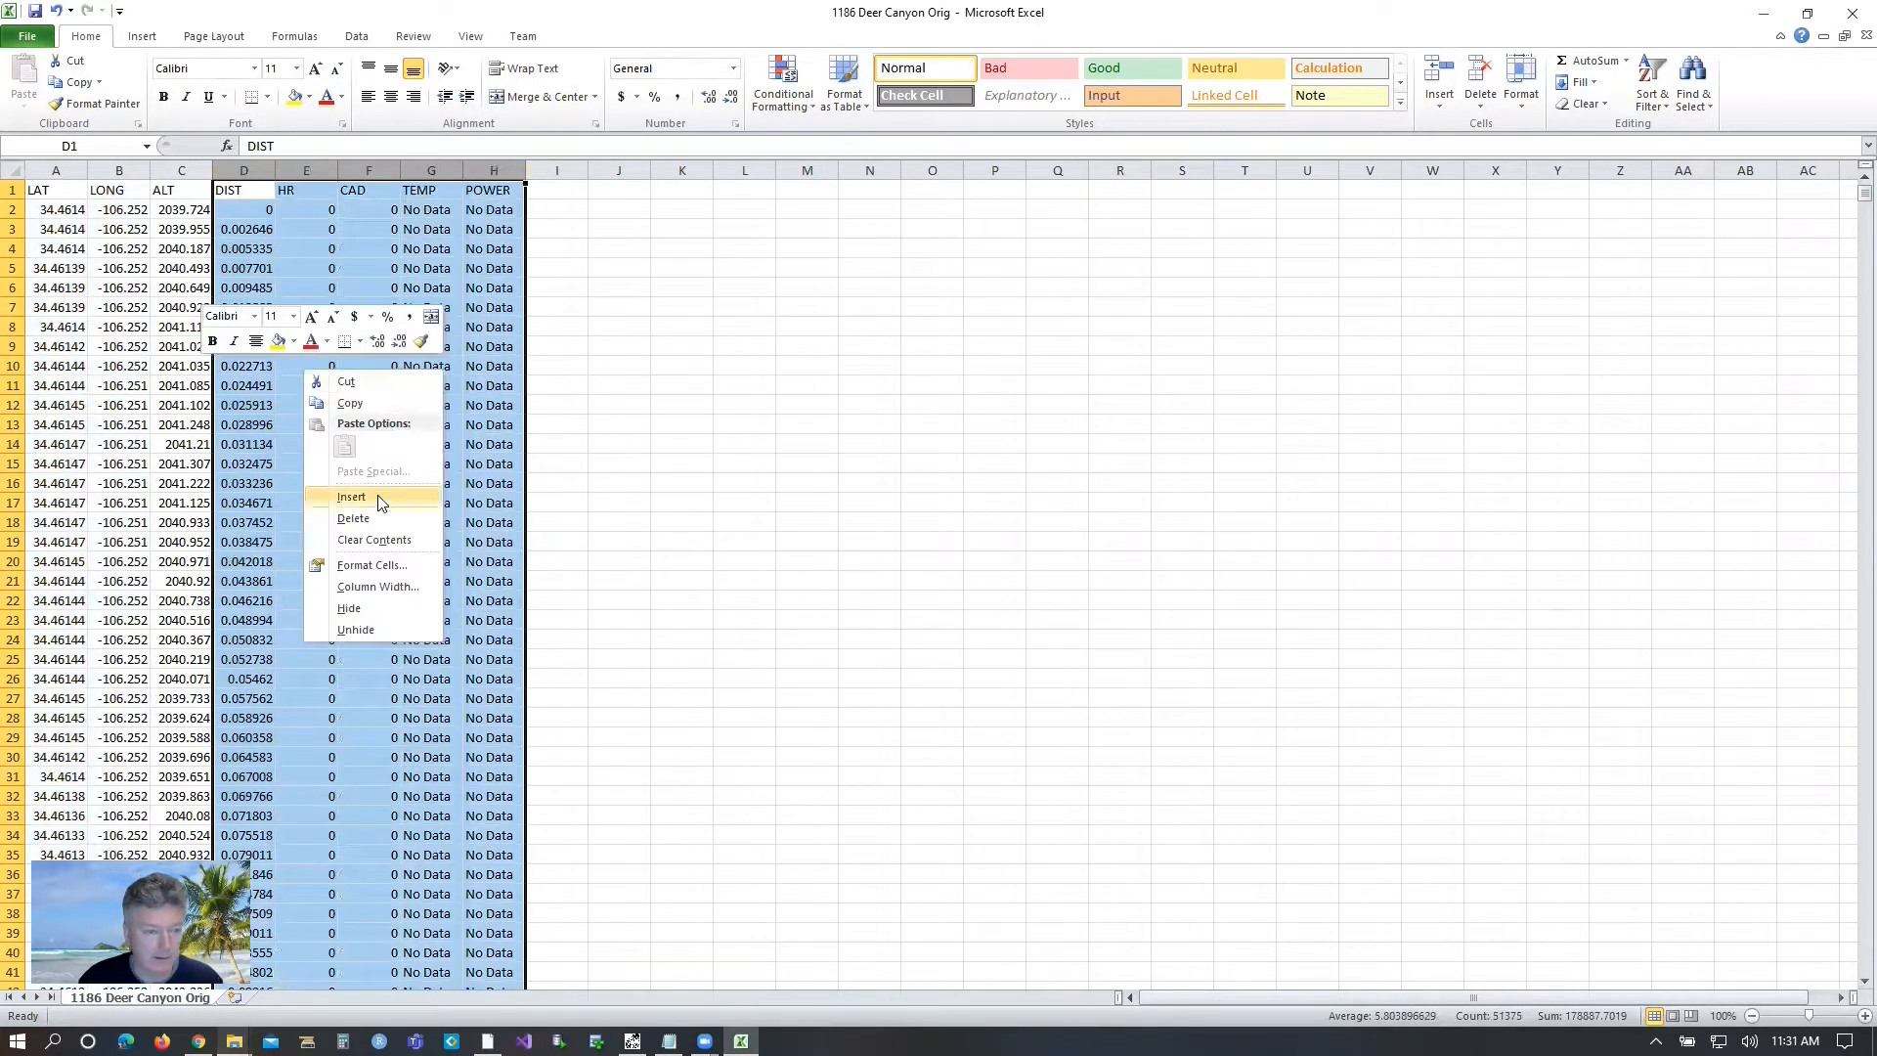
pyautogui.click(354, 518)
pyautogui.click(262, 249)
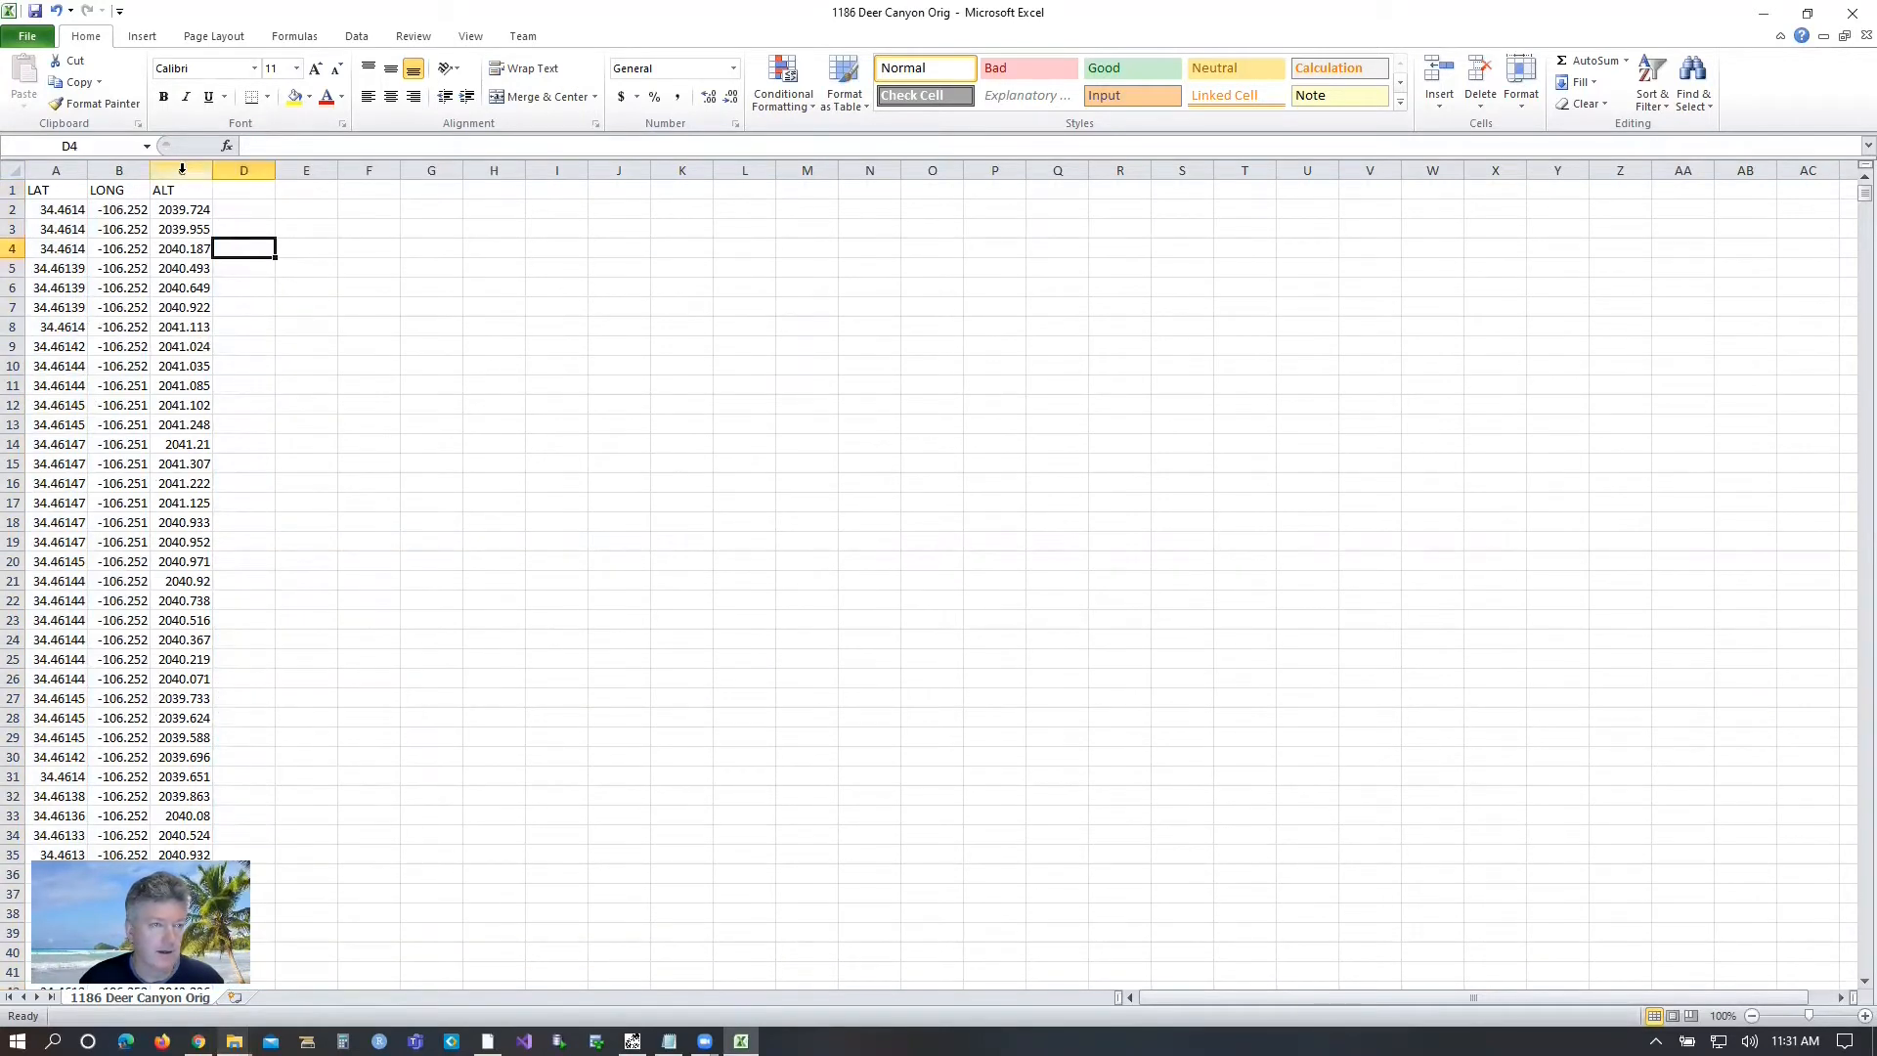
# Insert an empty column before LAT and move the LONG column into it so longitude comes first.
pyautogui.click(55, 171)
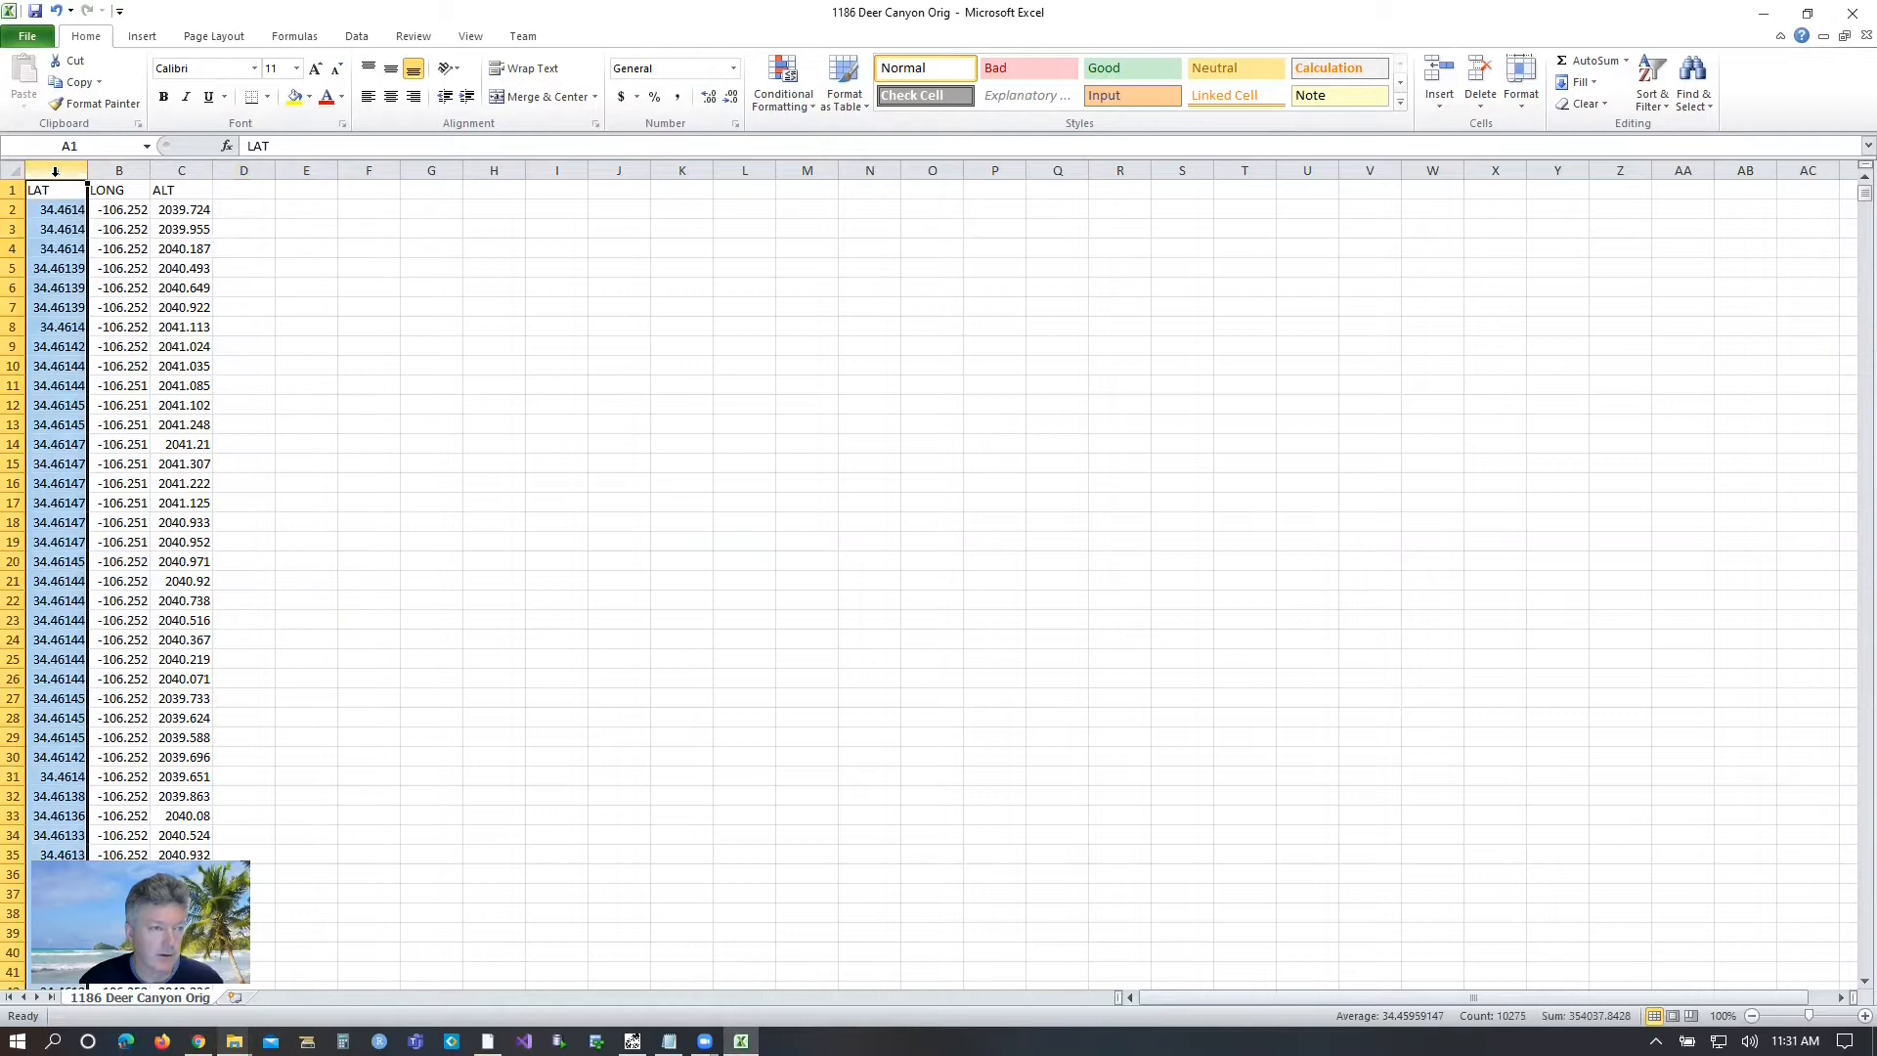
pyautogui.rightClick(56, 176)
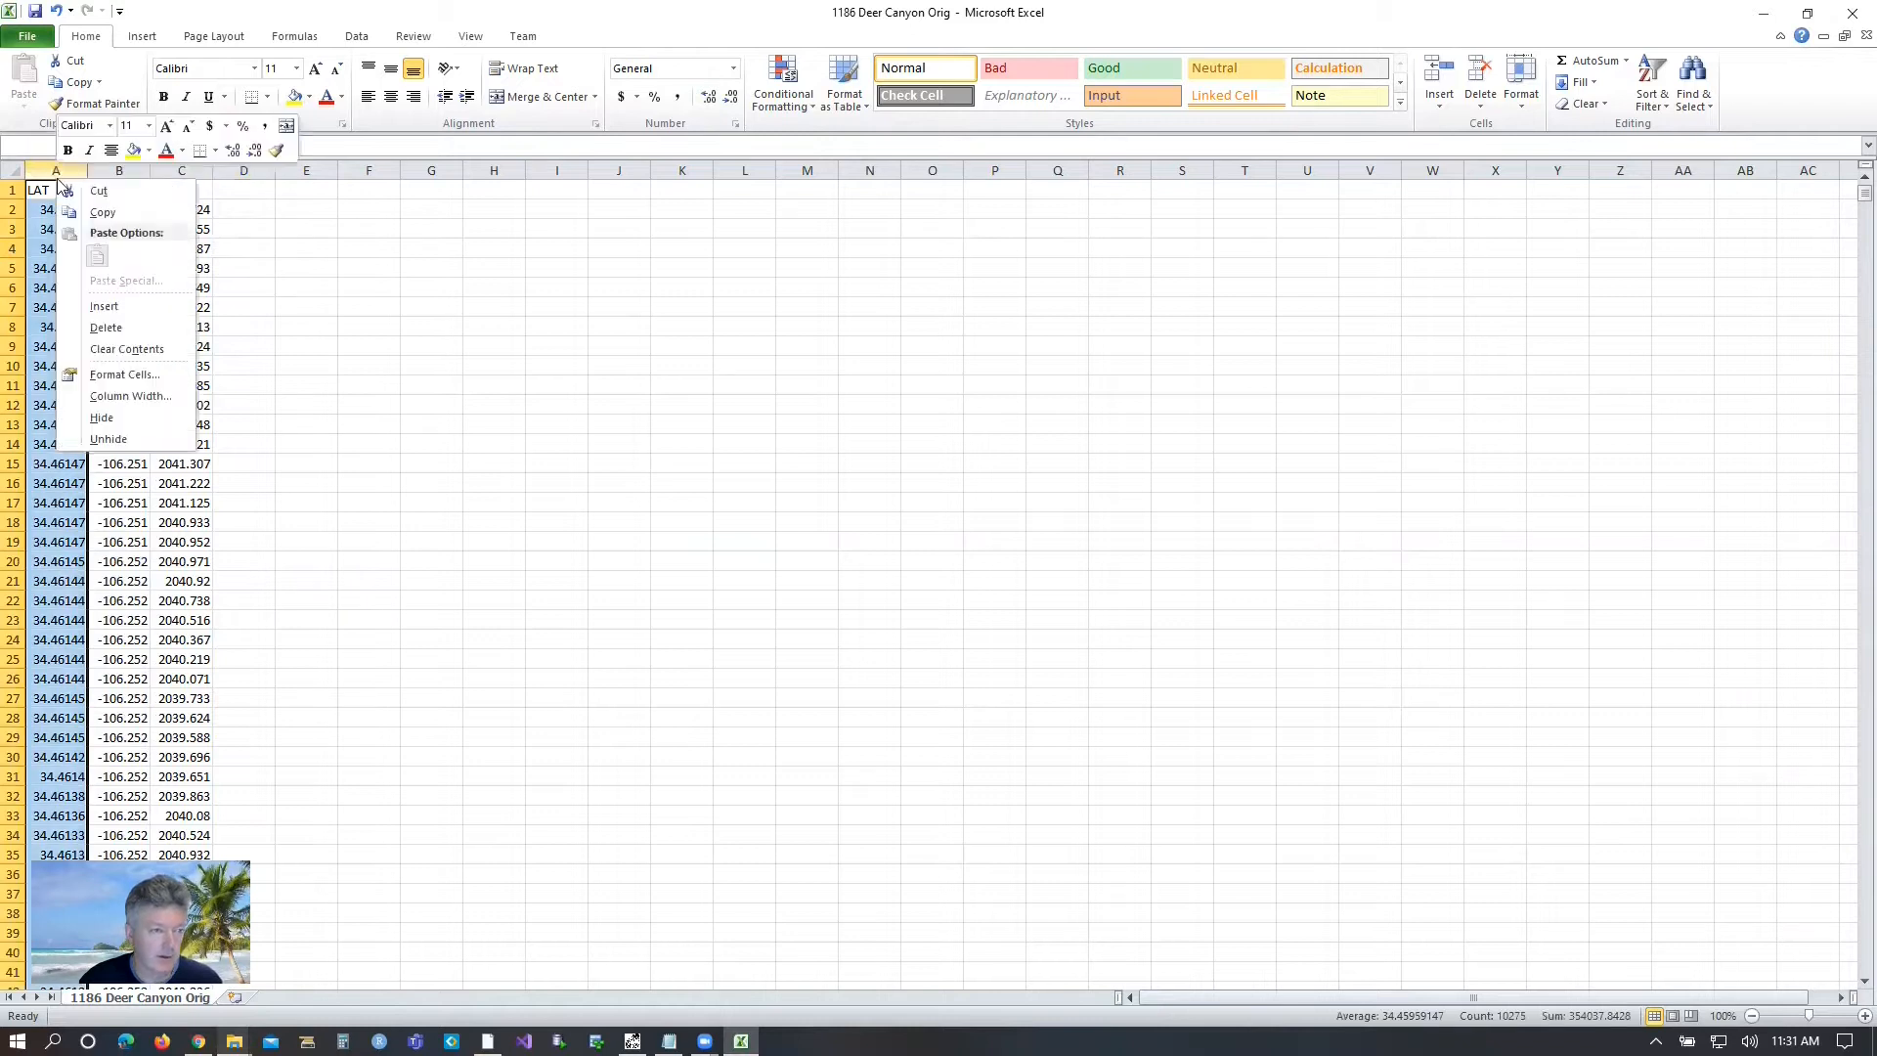
pyautogui.click(106, 306)
pyautogui.click(179, 171)
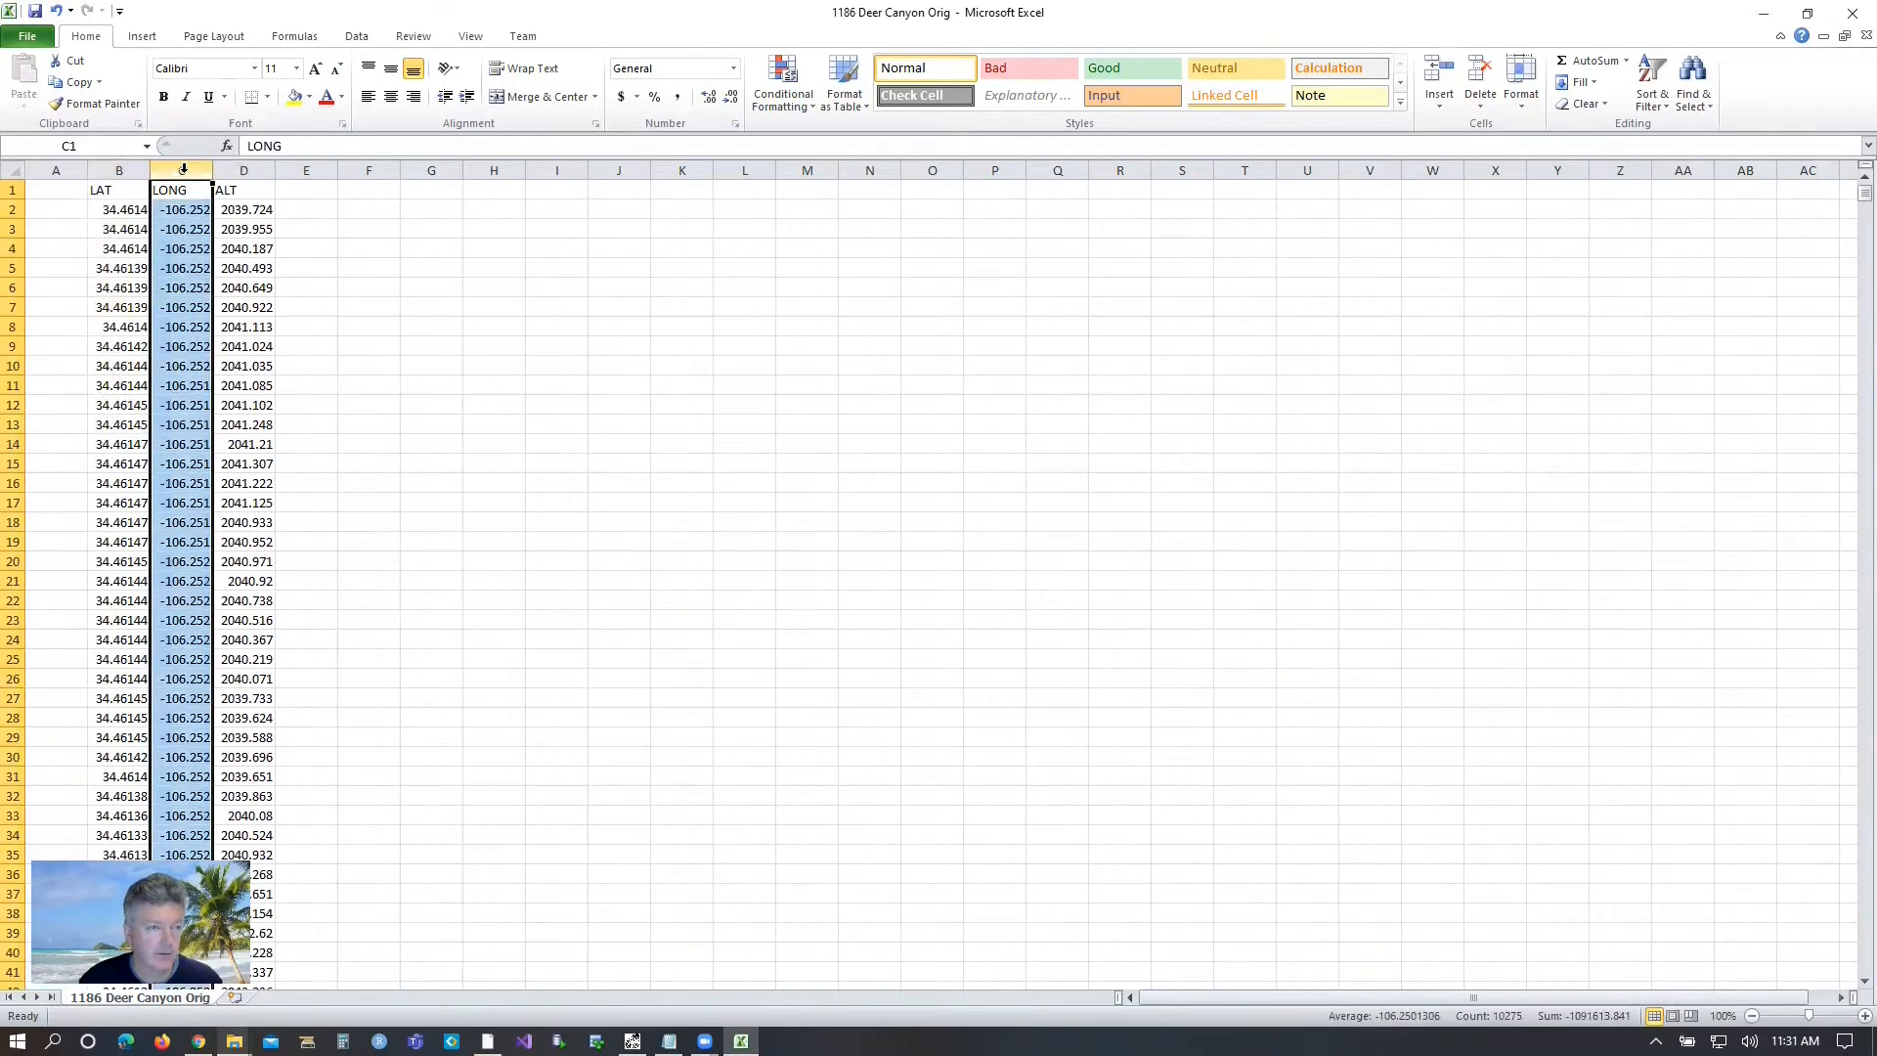
pyautogui.rightClick(184, 174)
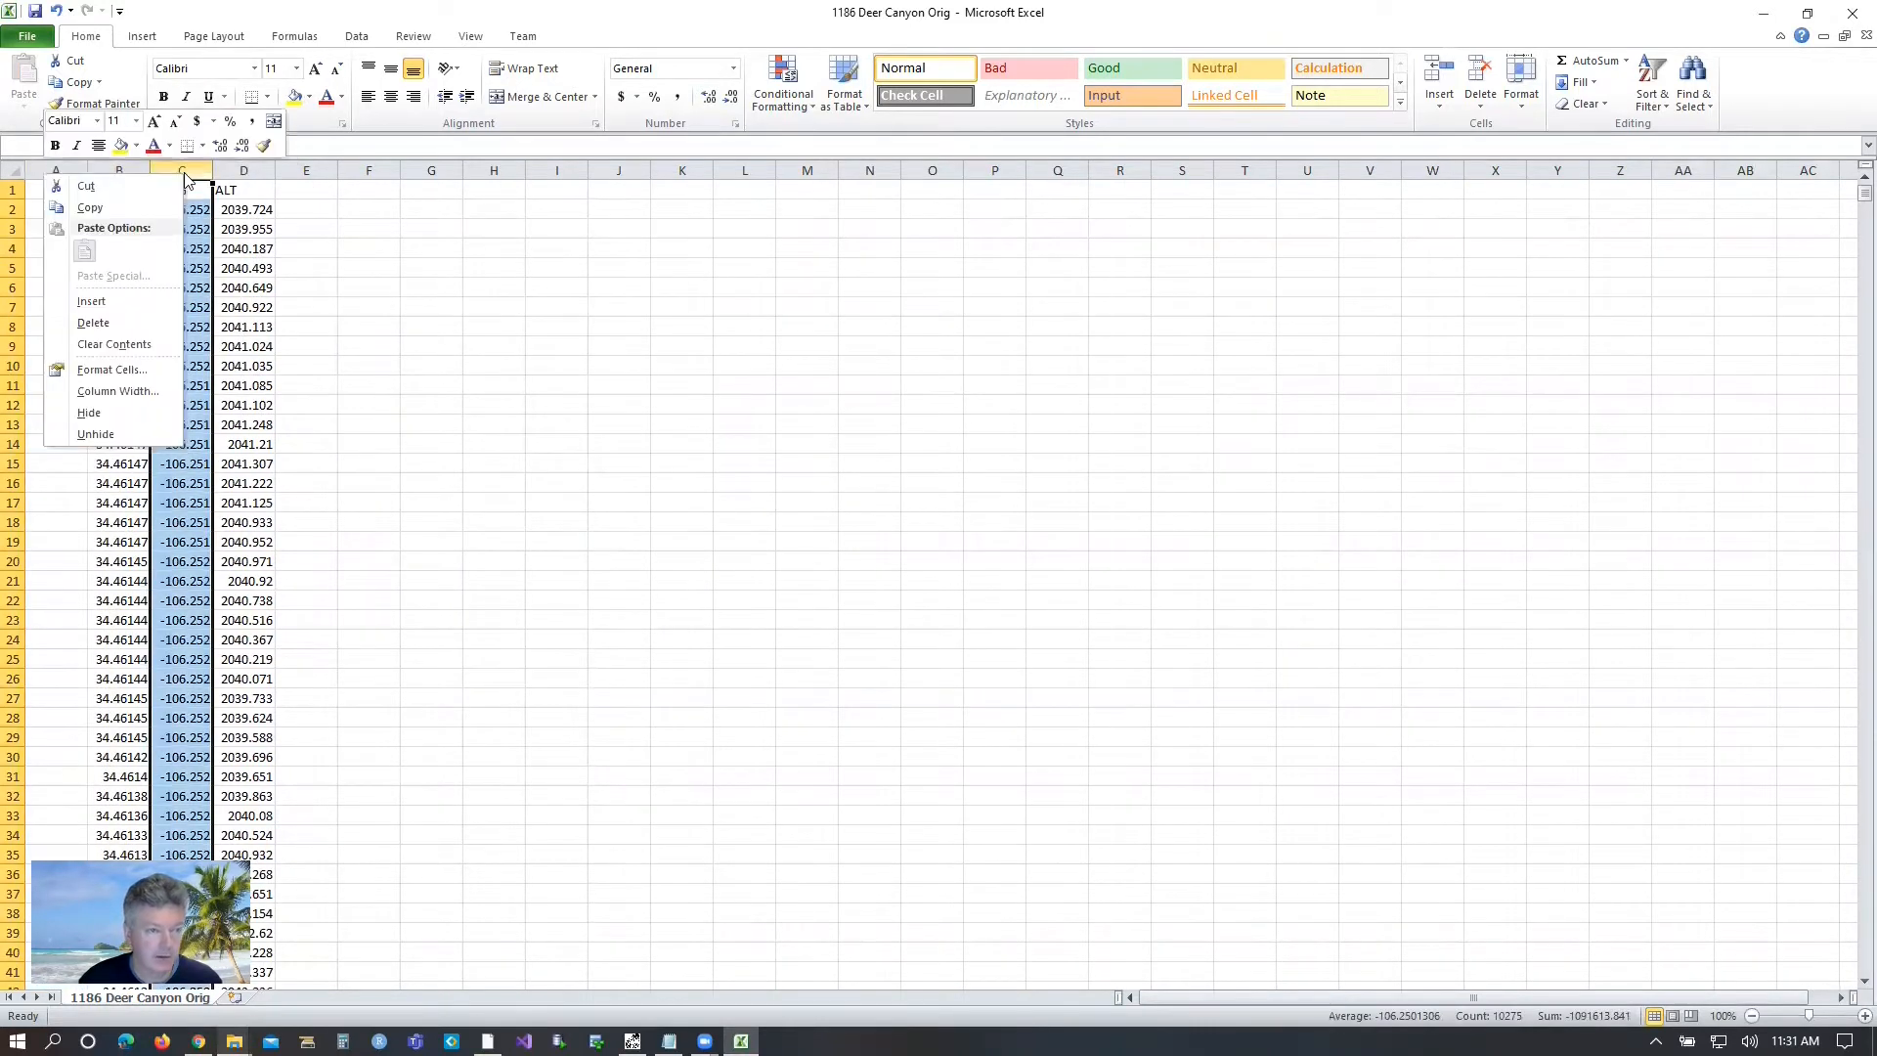
pyautogui.click(86, 186)
pyautogui.rightClick(48, 188)
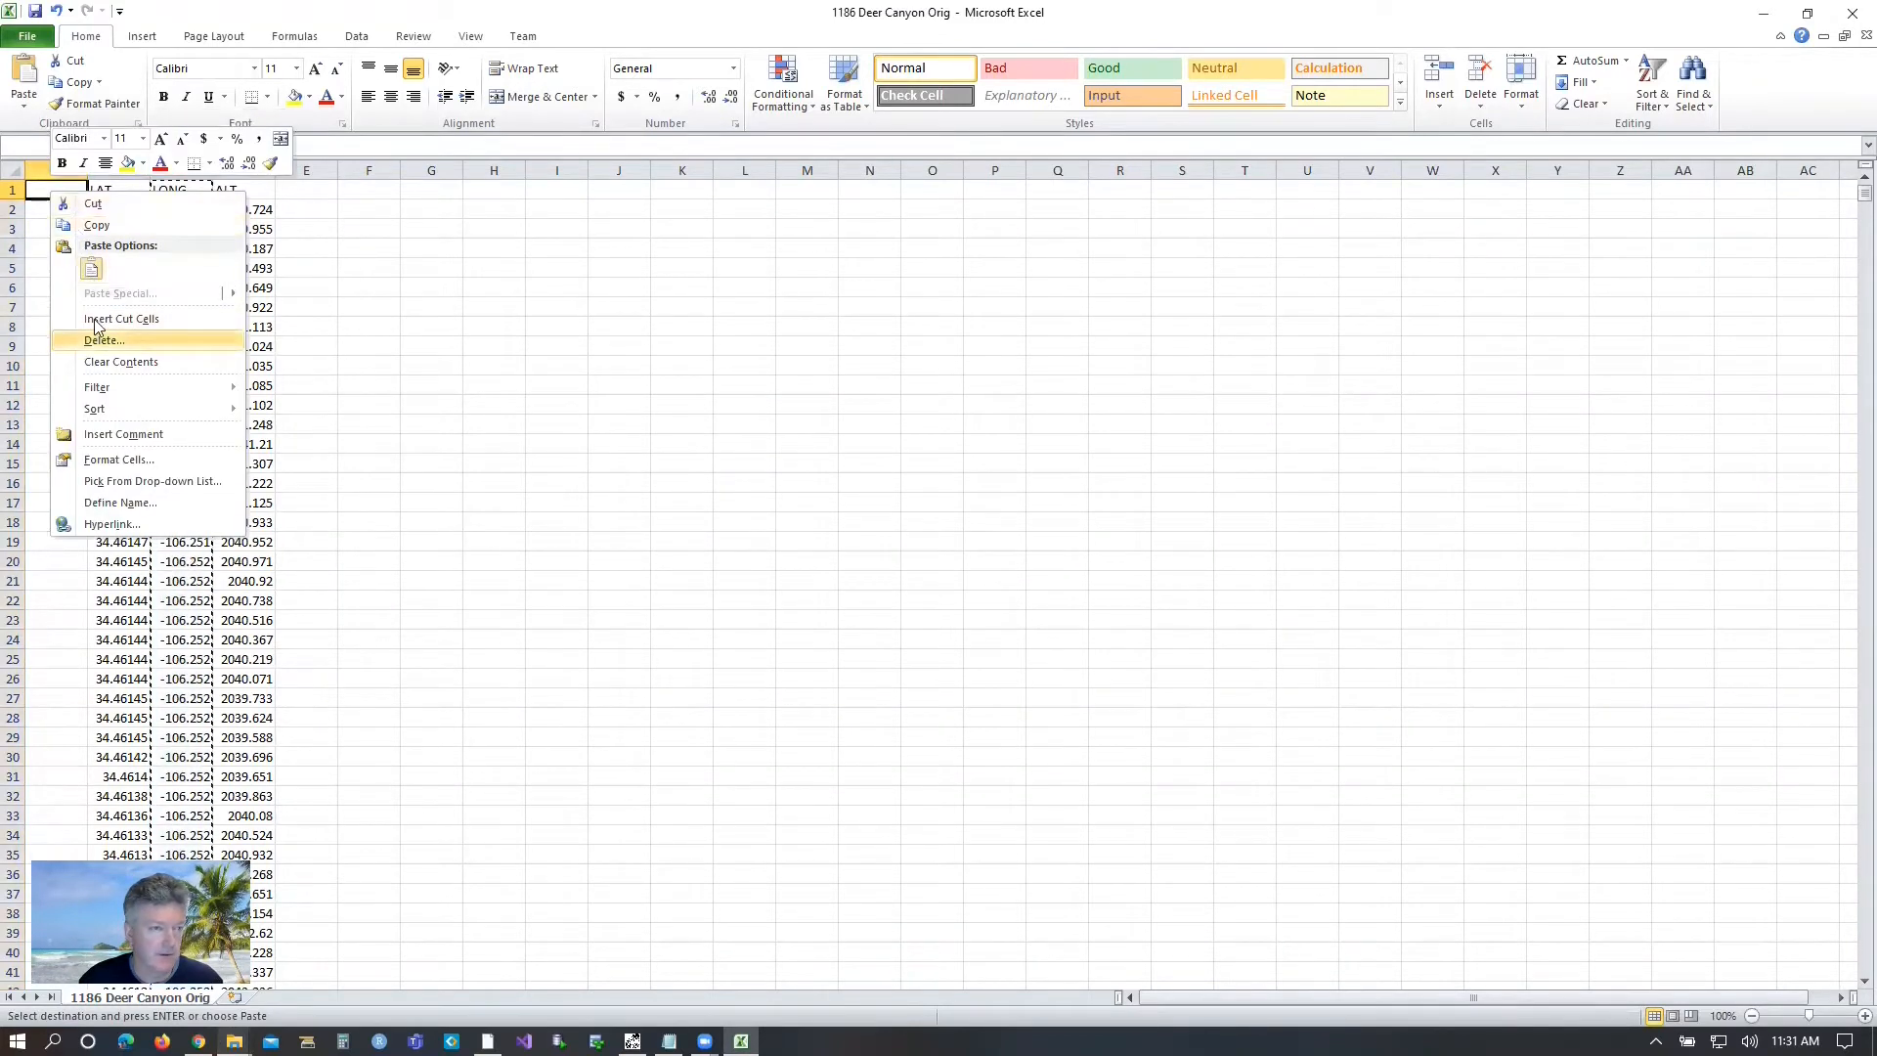
pyautogui.click(91, 269)
# Enter the heading Alt ft in cell C1 of the emptied column between LAT and ALT.
pyautogui.click(176, 190)
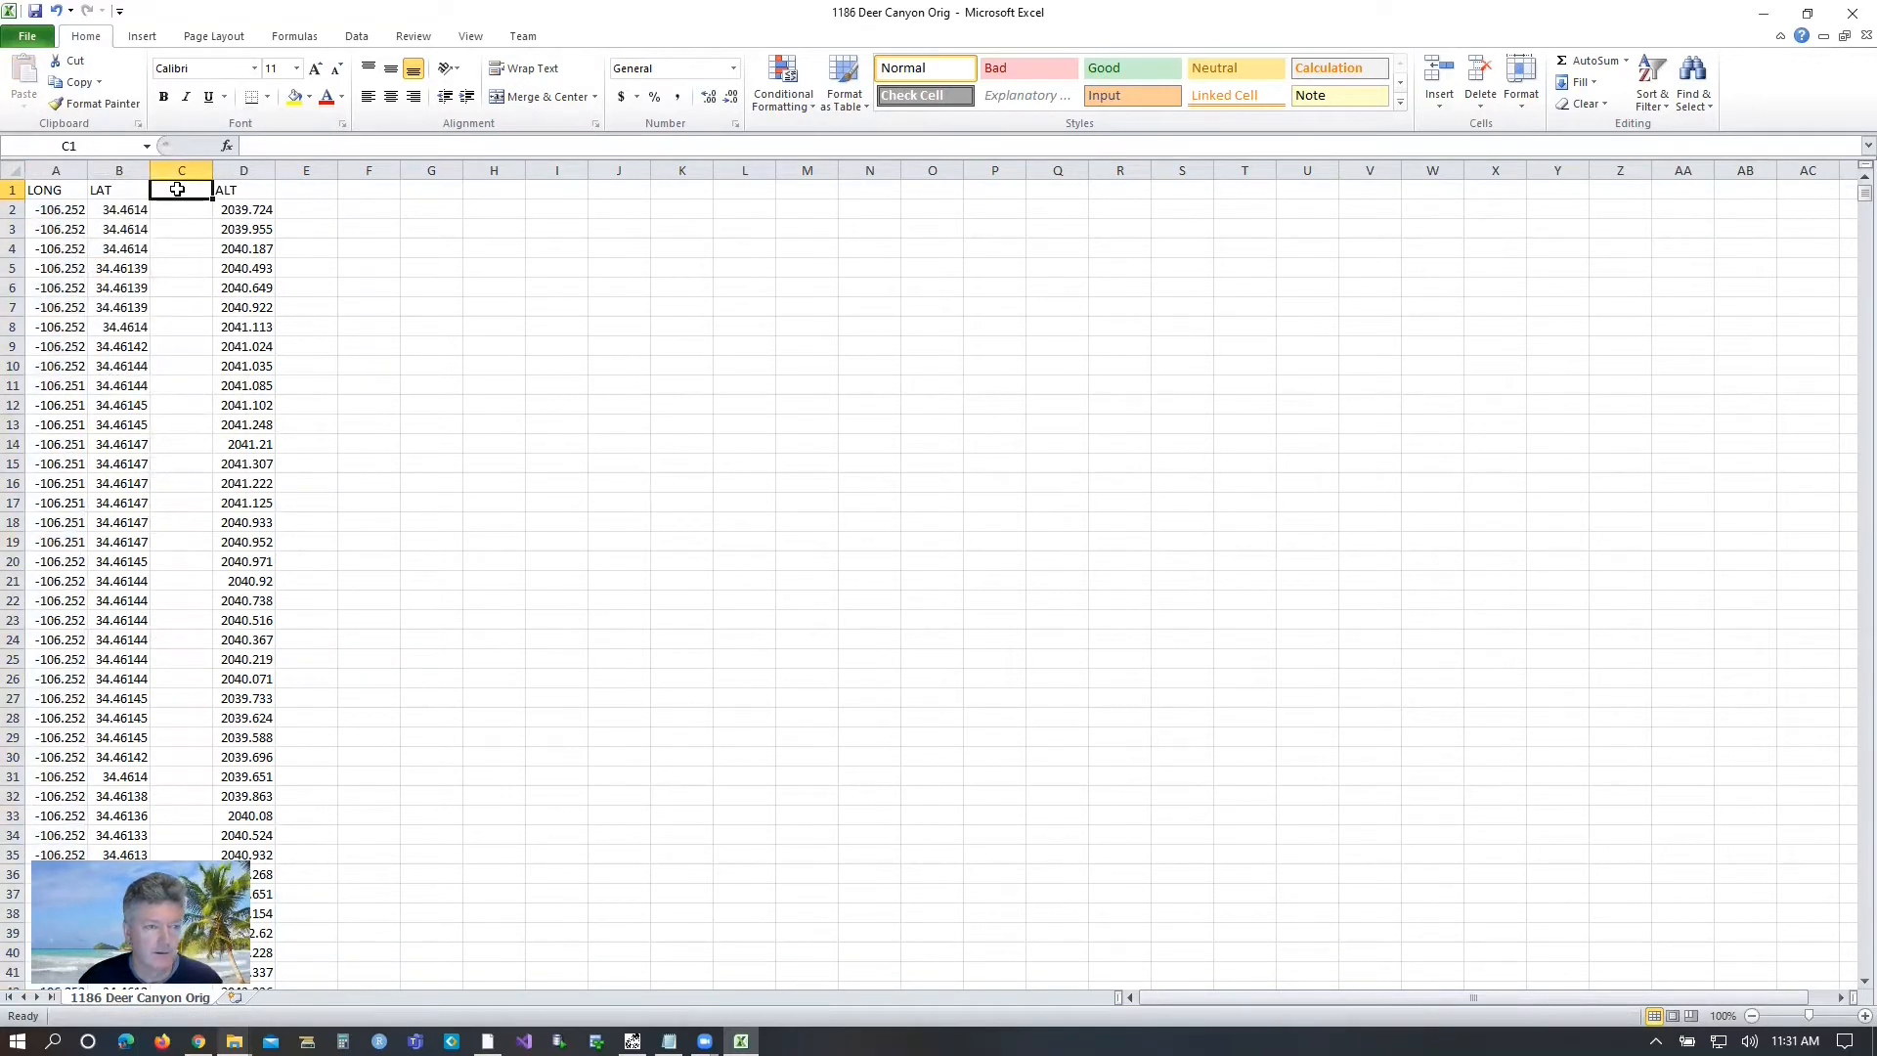
pyautogui.write('Alt ft')
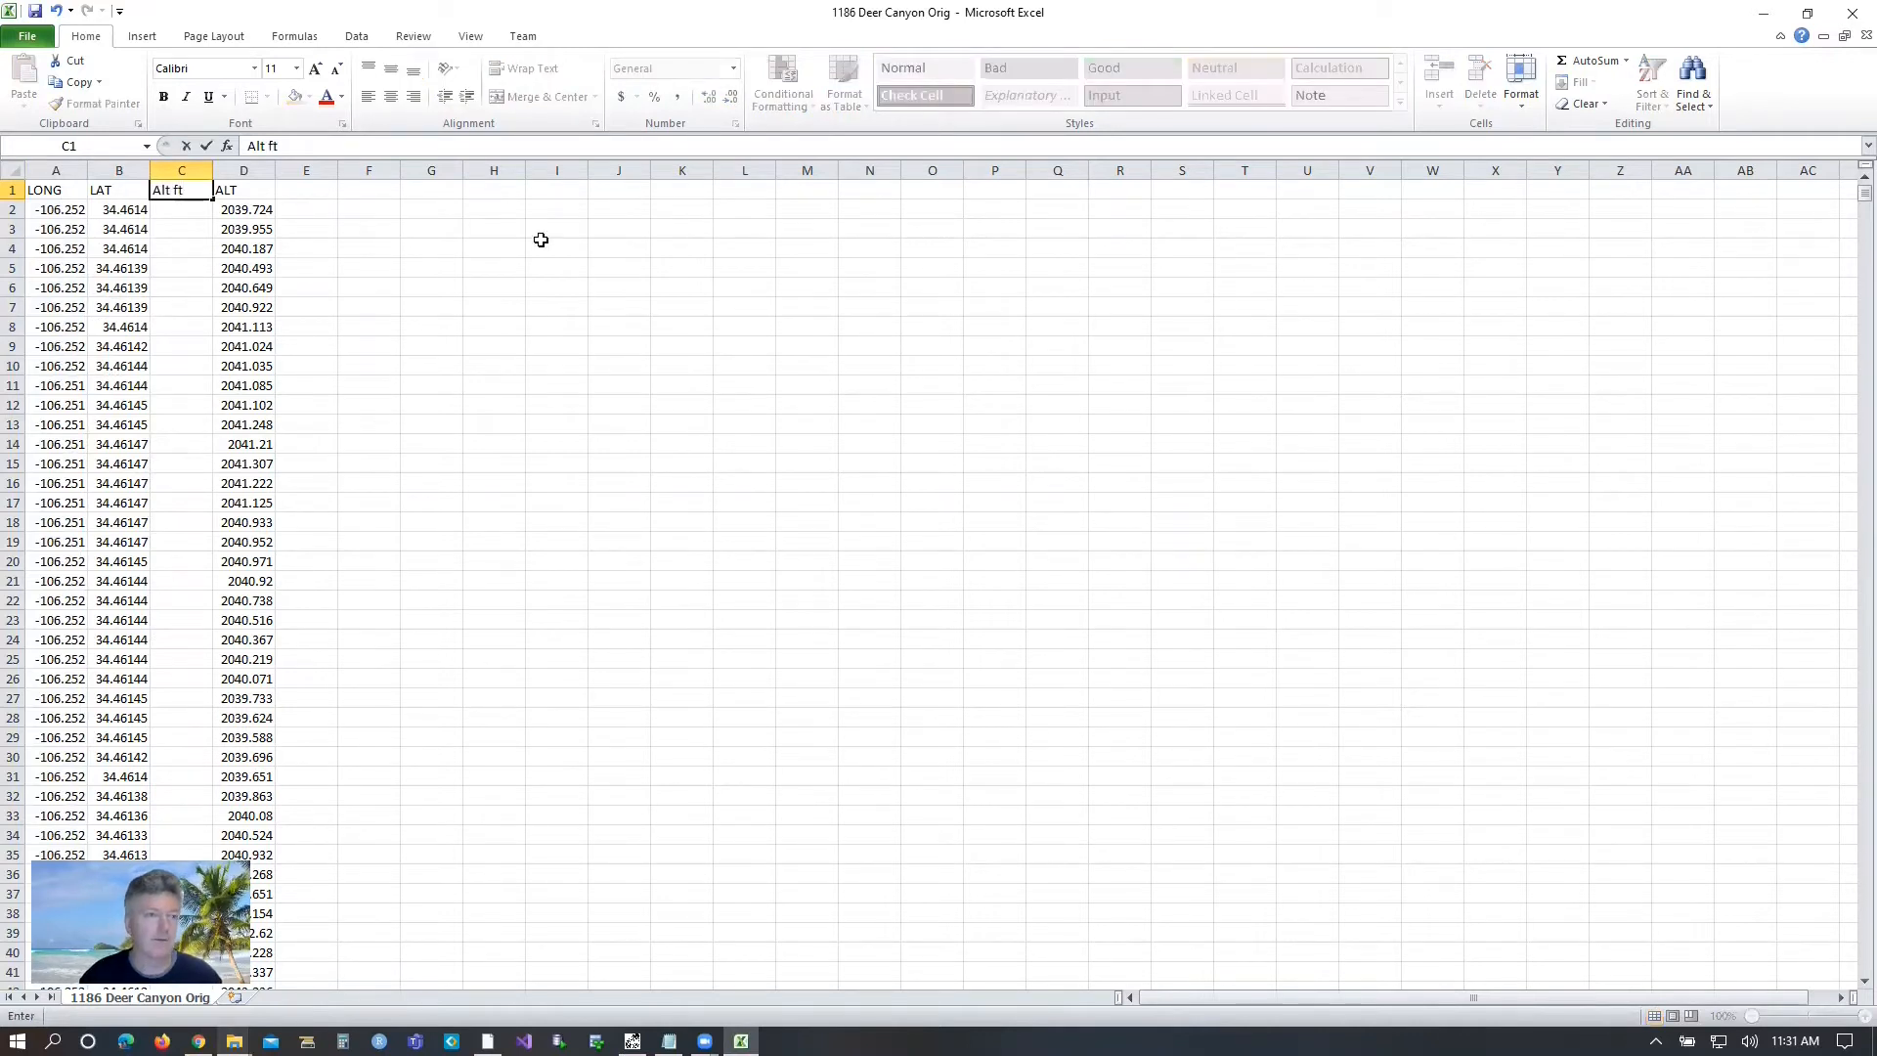
pyautogui.click(256, 213)
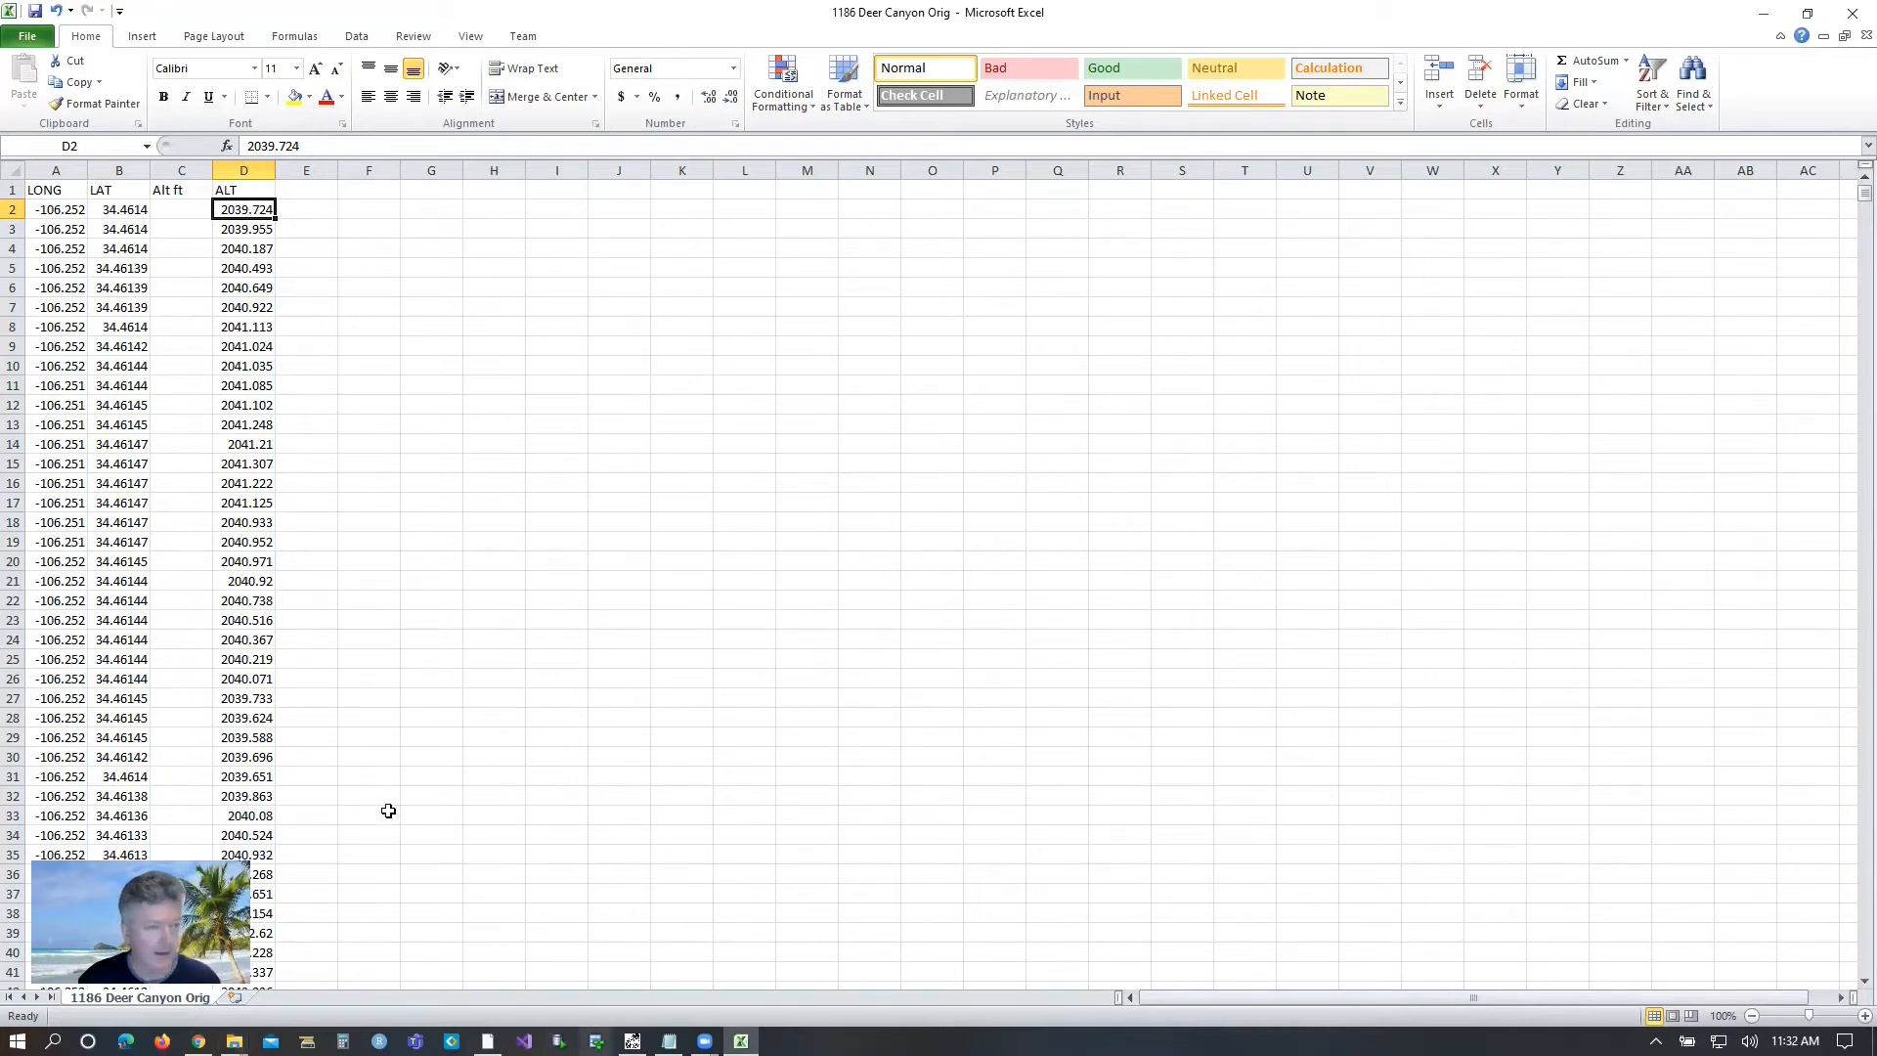
# Enter the formula =D2 * 3.2084 in cell C2 to convert the first altitude to feet.
pyautogui.click(171, 209)
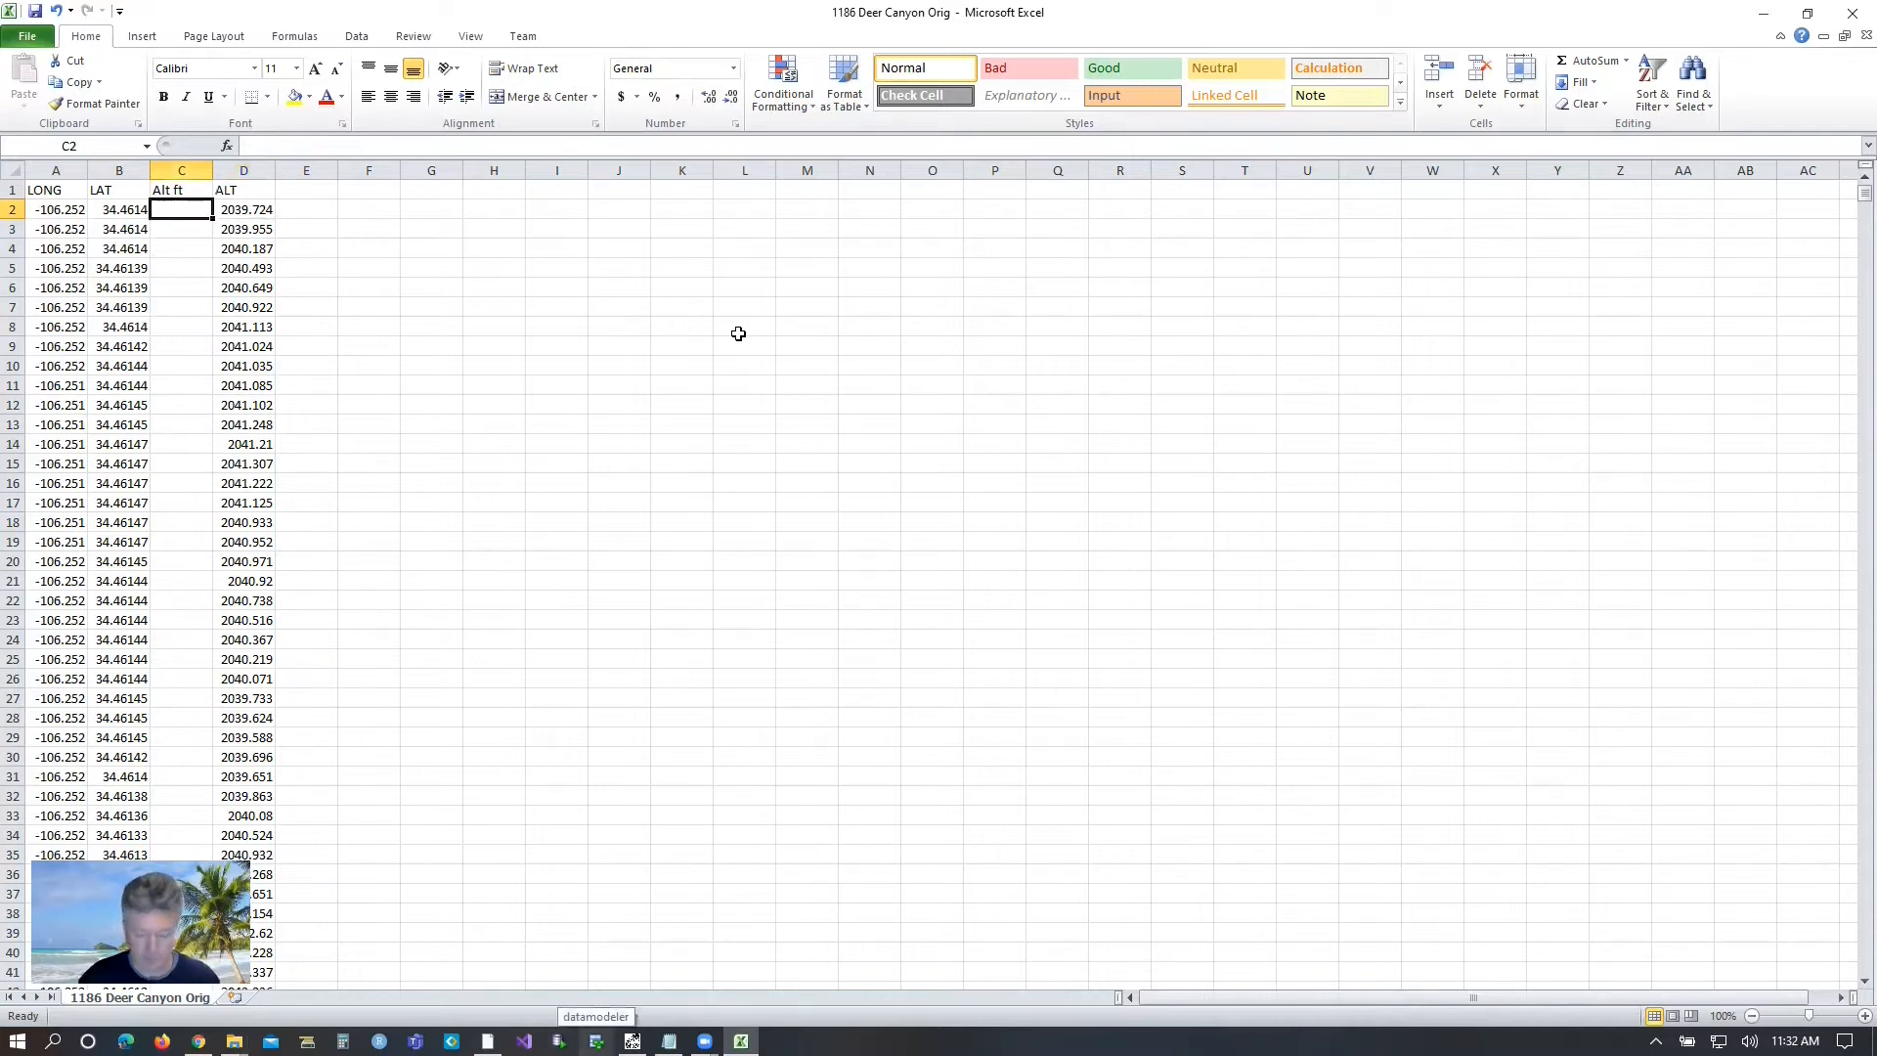
pyautogui.write('=')
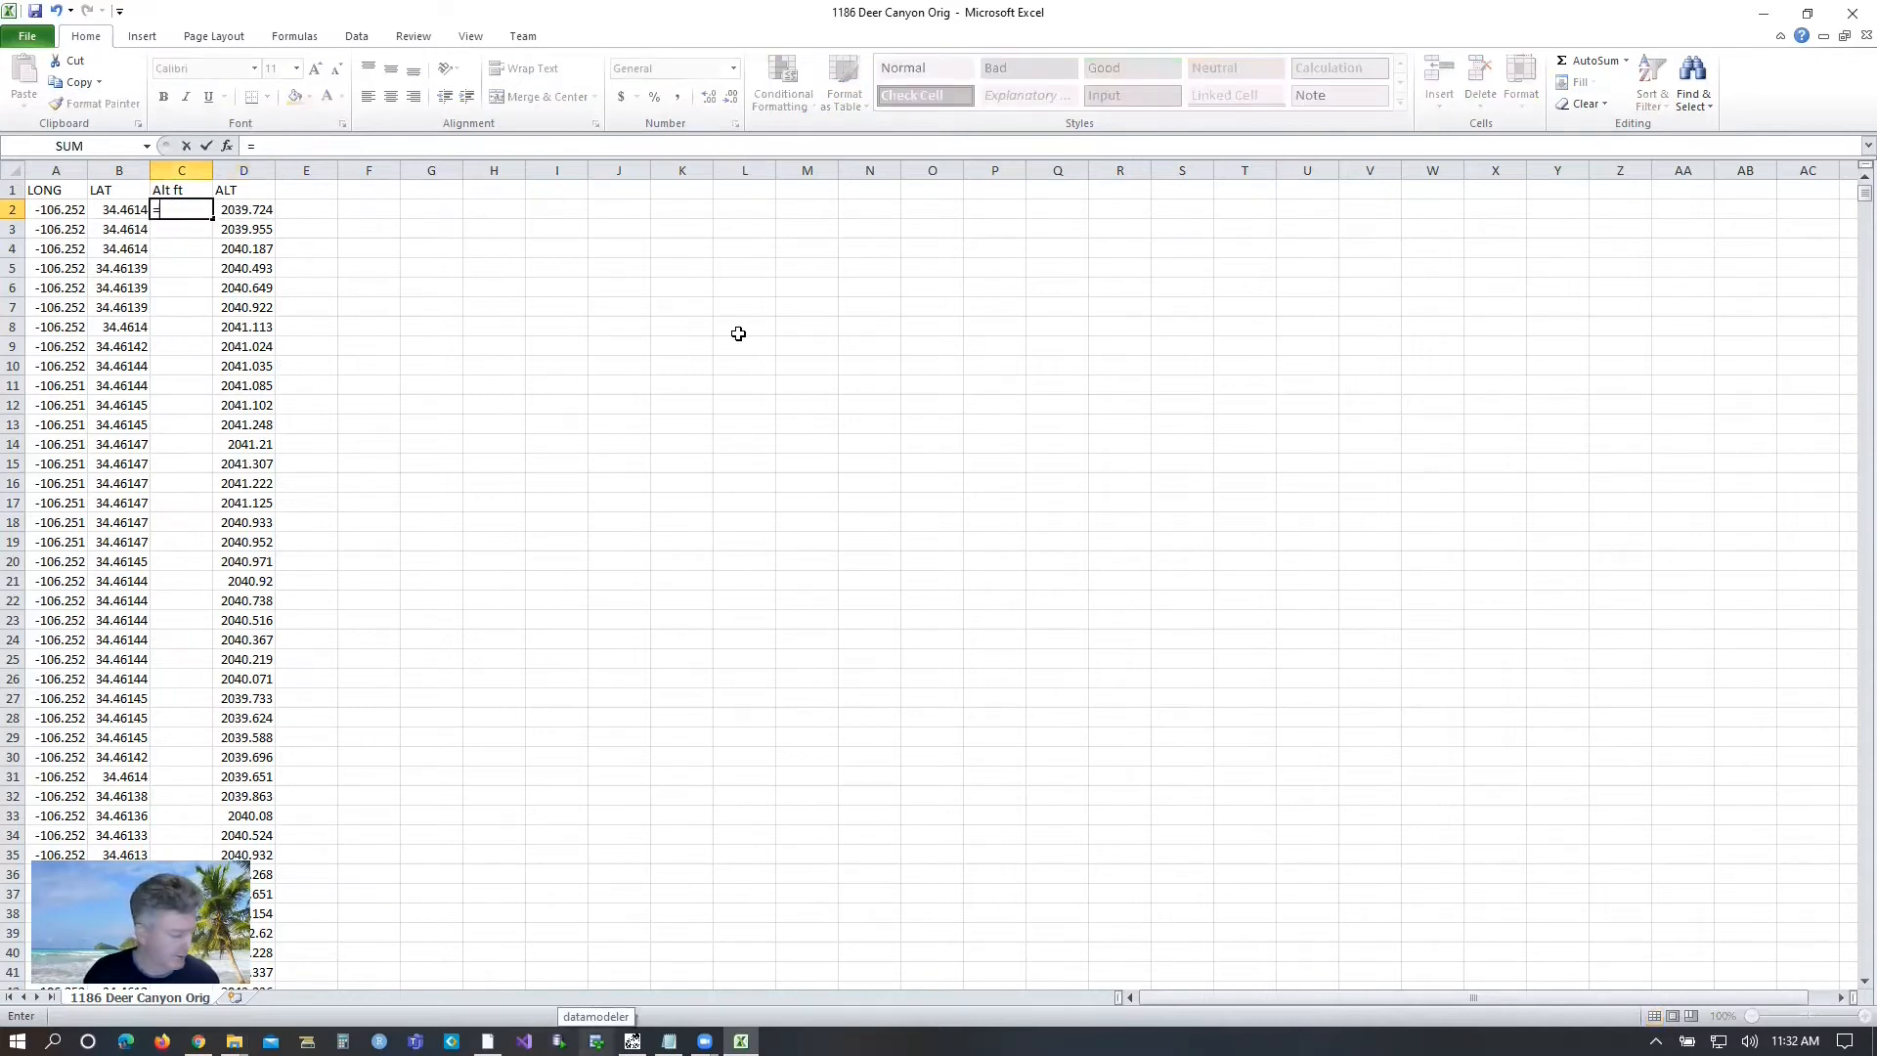
pyautogui.write('d2')
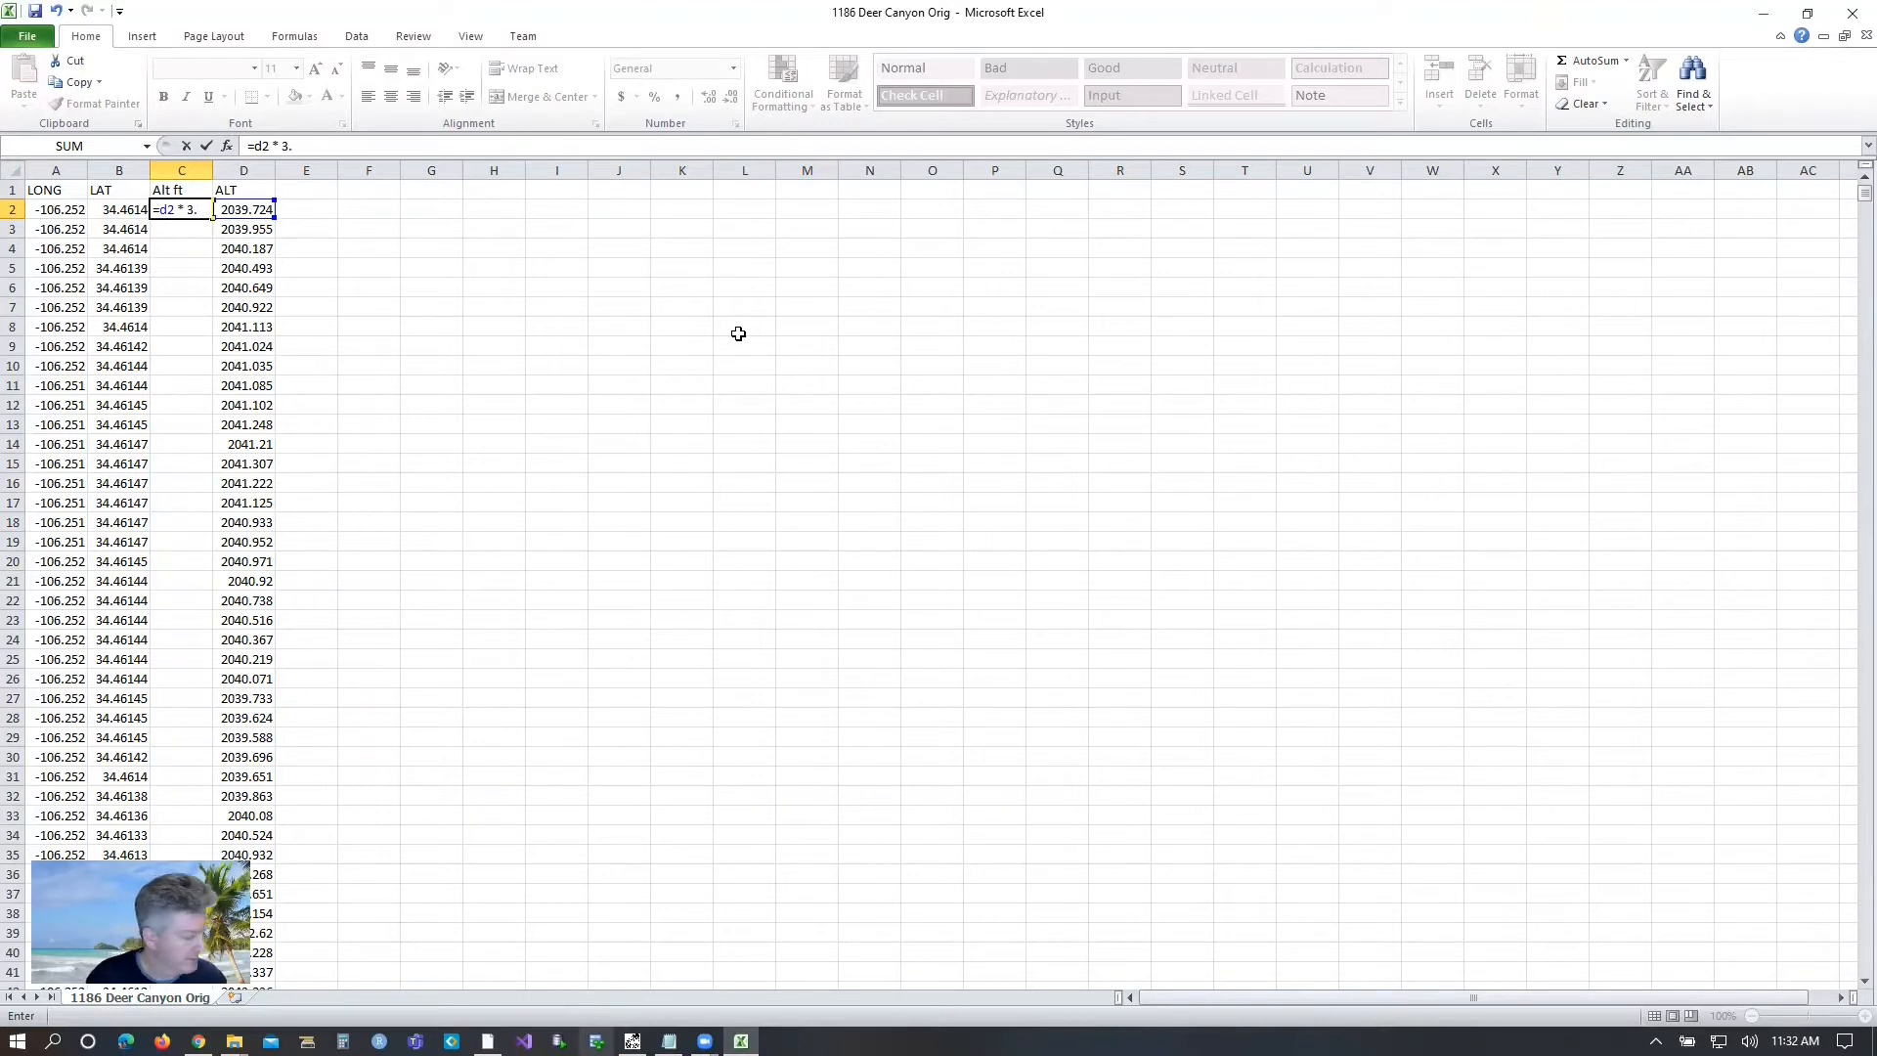
pyautogui.write('* 3.2084')
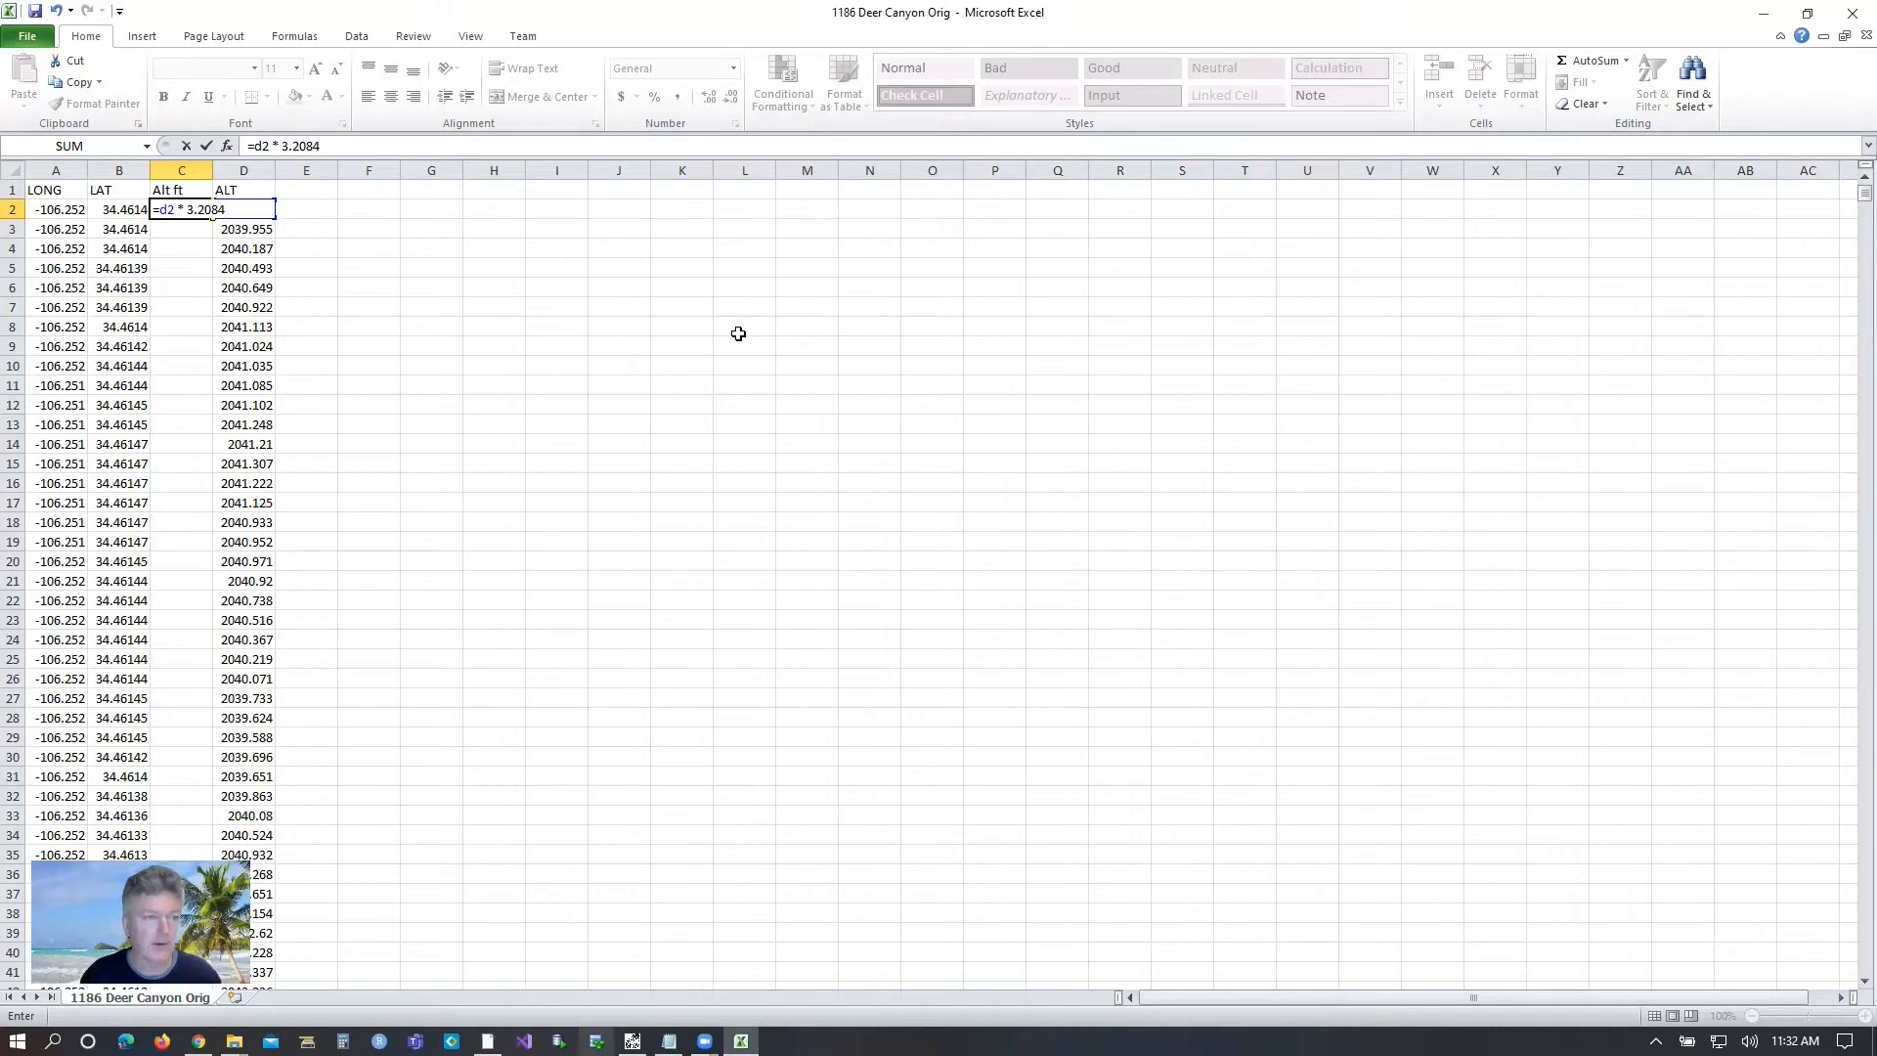
pyautogui.press('Return')
pyautogui.press('Up')
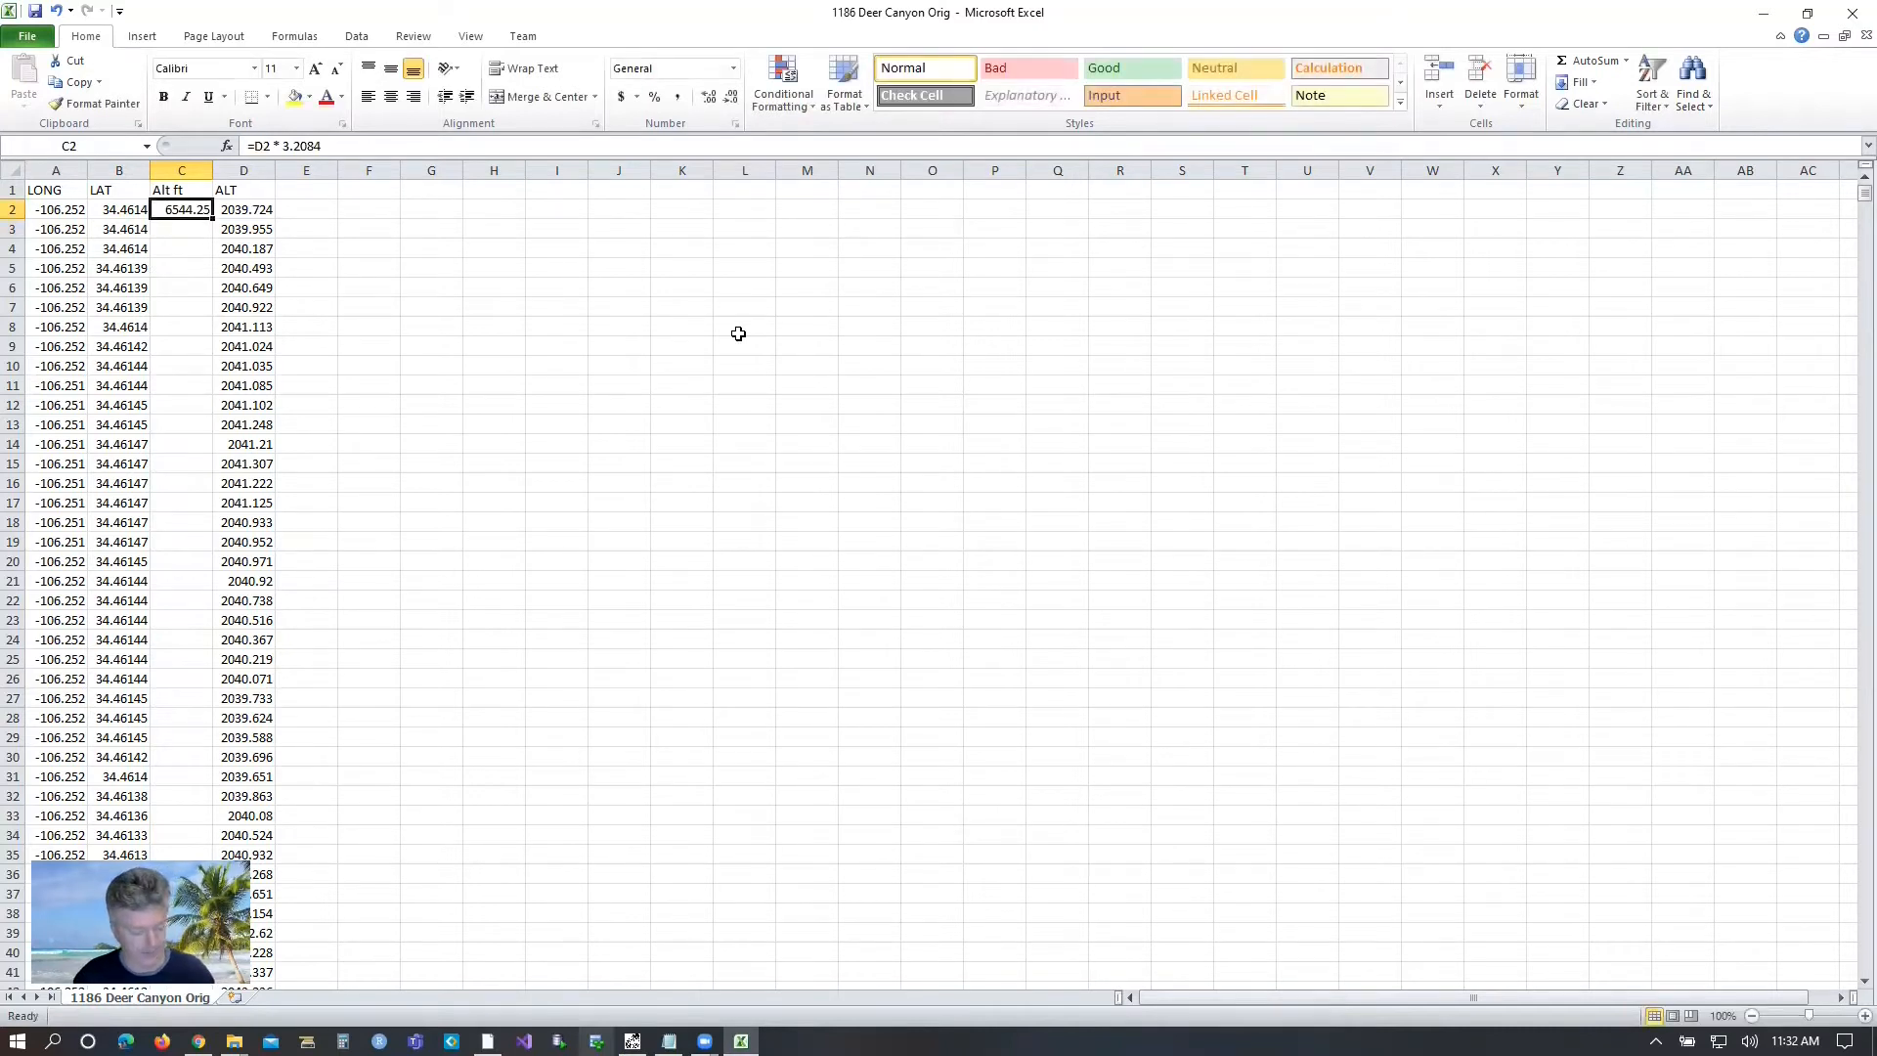
# Copy the conversion formula from C2 into the Alt ft cells below it, down to row 56.
pyautogui.hotkey('ctrl', 'c')
pyautogui.press('Down')
pyautogui.hotkey('ctrl', 'v')
pyautogui.press('Down')
pyautogui.hotkey('ctrl', 'v')
pyautogui.press('Down')
pyautogui.hotkey('ctrl', 'v')
pyautogui.press('Down')
pyautogui.hotkey('ctrl', 'v')
pyautogui.press('Down')
pyautogui.hotkey('ctrl', 'v')
pyautogui.press('Down')
pyautogui.hotkey('ctrl', 'v')
pyautogui.press('Down')
pyautogui.hotkey('ctrl', 'v')
pyautogui.press('Down')
pyautogui.hotkey('ctrl', 'v')
pyautogui.press('Down')
pyautogui.hotkey('ctrl', 'v')
pyautogui.press('Down')
pyautogui.hotkey('ctrl', 'v')
pyautogui.press('Down')
pyautogui.hotkey('ctrl', 'v')
pyautogui.press('Down')
pyautogui.hotkey('ctrl', 'v')
pyautogui.press('Down')
pyautogui.hotkey('ctrl', 'v')
pyautogui.press('Down')
pyautogui.hotkey('ctrl', 'v')
pyautogui.press('Down')
pyautogui.hotkey('ctrl', 'v')
pyautogui.press('Down')
pyautogui.hotkey('ctrl', 'v')
pyautogui.press('Down')
pyautogui.hotkey('ctrl', 'v')
pyautogui.press('Down')
pyautogui.hotkey('ctrl', 'v')
pyautogui.press('Down')
pyautogui.hotkey('ctrl', 'v')
pyautogui.press('Down')
pyautogui.hotkey('ctrl', 'v')
pyautogui.press('Down')
pyautogui.hotkey('ctrl', 'v')
pyautogui.press('Down')
pyautogui.hotkey('ctrl', 'v')
pyautogui.press('Down')
pyautogui.hotkey('ctrl', 'v')
# Continue pasting the conversion formula in the Alt ft column down to row 1090.
pyautogui.press('Down')
pyautogui.hotkey('ctrl', 'v')
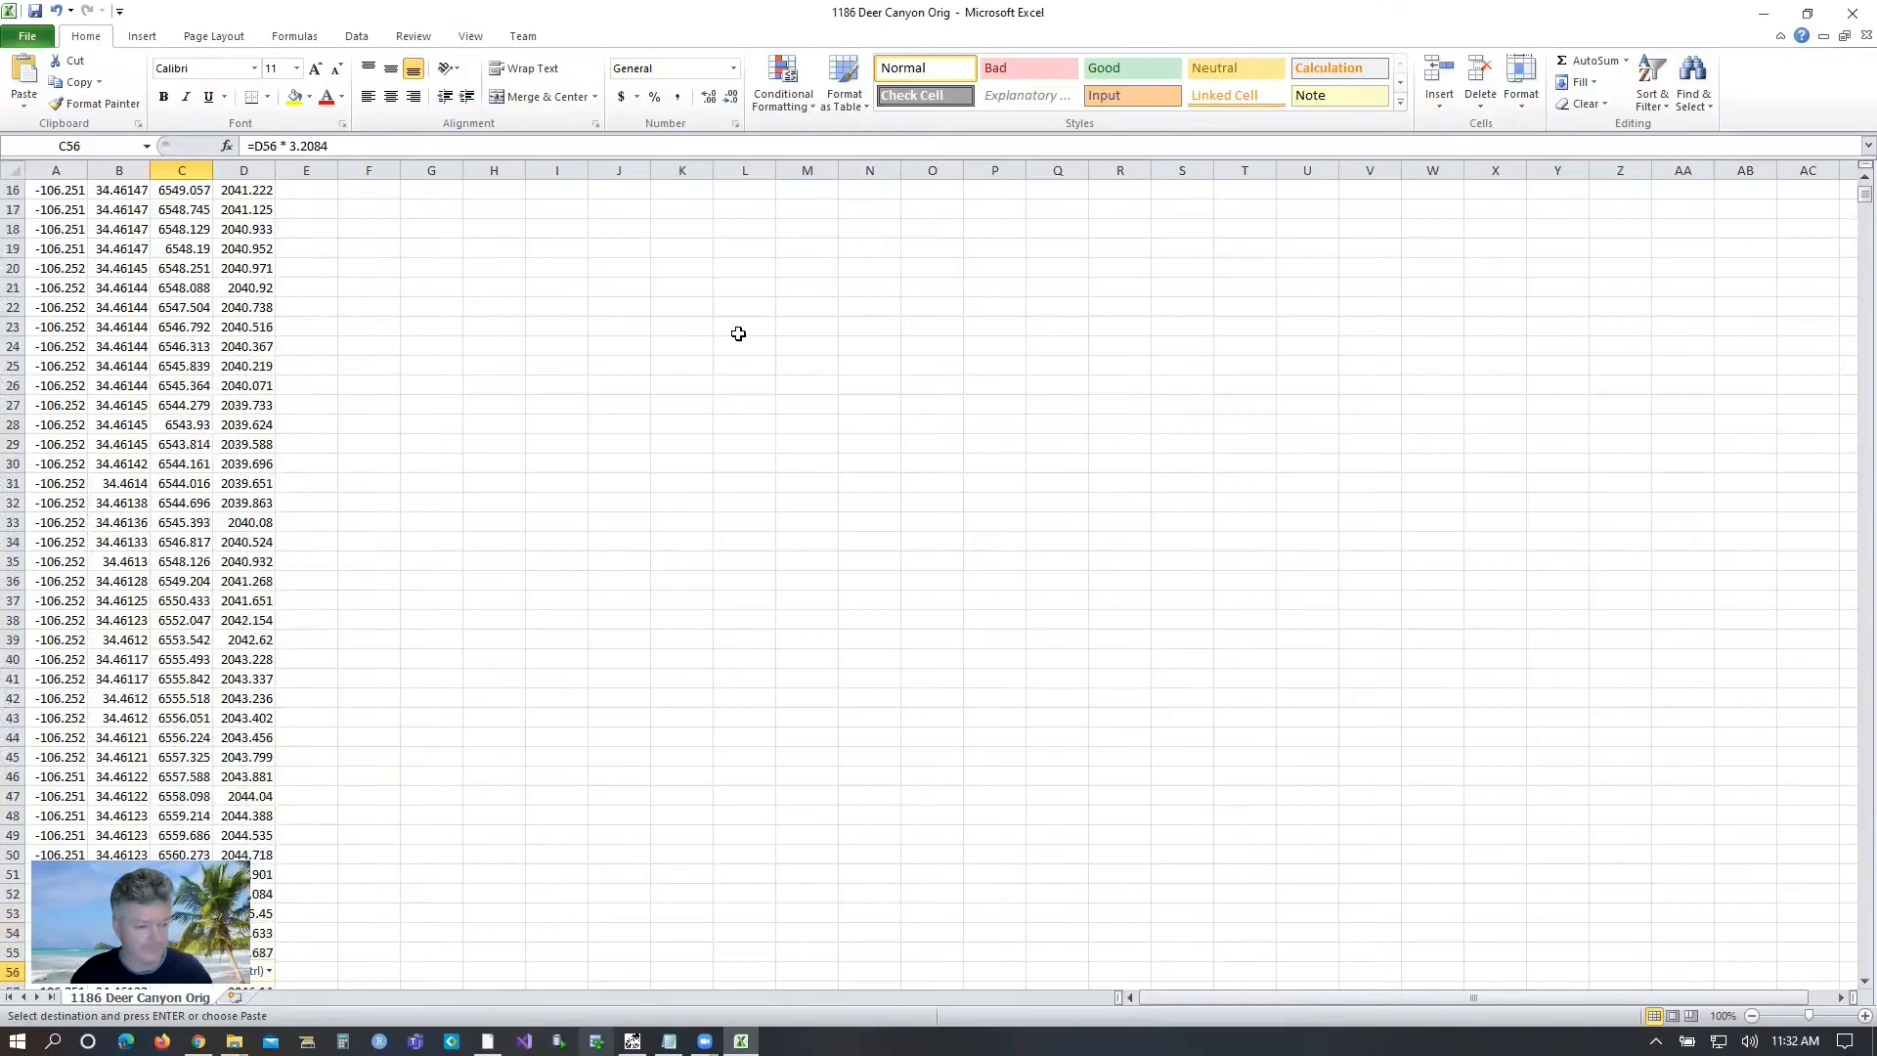
pyautogui.hotkey('ctrl', 'Down')
pyautogui.hotkey('ctrl', 'v')
pyautogui.press('Delete')
pyautogui.moveTo(1865, 964); pyautogui.dragTo(1849, 200)
pyautogui.click(209, 737)
pyautogui.press('pagedown')
pyautogui.press('pagedown')
pyautogui.press('pagedown')
pyautogui.press('pagedown')
pyautogui.press('pagedown')
pyautogui.press('pagedown')
pyautogui.press('pagedown')
pyautogui.press('pagedown')
pyautogui.press('pagedown')
pyautogui.press('pagedown')
pyautogui.press('pagedown')
pyautogui.press('pagedown')
pyautogui.press('pagedown')
pyautogui.press('pagedown')
pyautogui.press('pagedown')
pyautogui.press('pagedown')
pyautogui.press('pagedown')
pyautogui.press('pagedown')
pyautogui.press('pagedown')
pyautogui.press('pagedown')
pyautogui.press('Up')
pyautogui.press('Up')
pyautogui.press('Up')
pyautogui.press('Up')
pyautogui.press('Up')
pyautogui.press('Up')
pyautogui.press('Up')
pyautogui.press('Up')
pyautogui.press('Up')
pyautogui.press('Up')
pyautogui.press('Up')
pyautogui.press('Up')
pyautogui.press('Up')
pyautogui.press('Up')
pyautogui.press('Up')
pyautogui.press('Down')
pyautogui.hotkey('ctrl', 'v')
pyautogui.press('Down')
pyautogui.hotkey('ctrl', 'v')
pyautogui.press('Down')
pyautogui.hotkey('ctrl', 'v')
pyautogui.press('Down')
pyautogui.hotkey('ctrl', 'v')
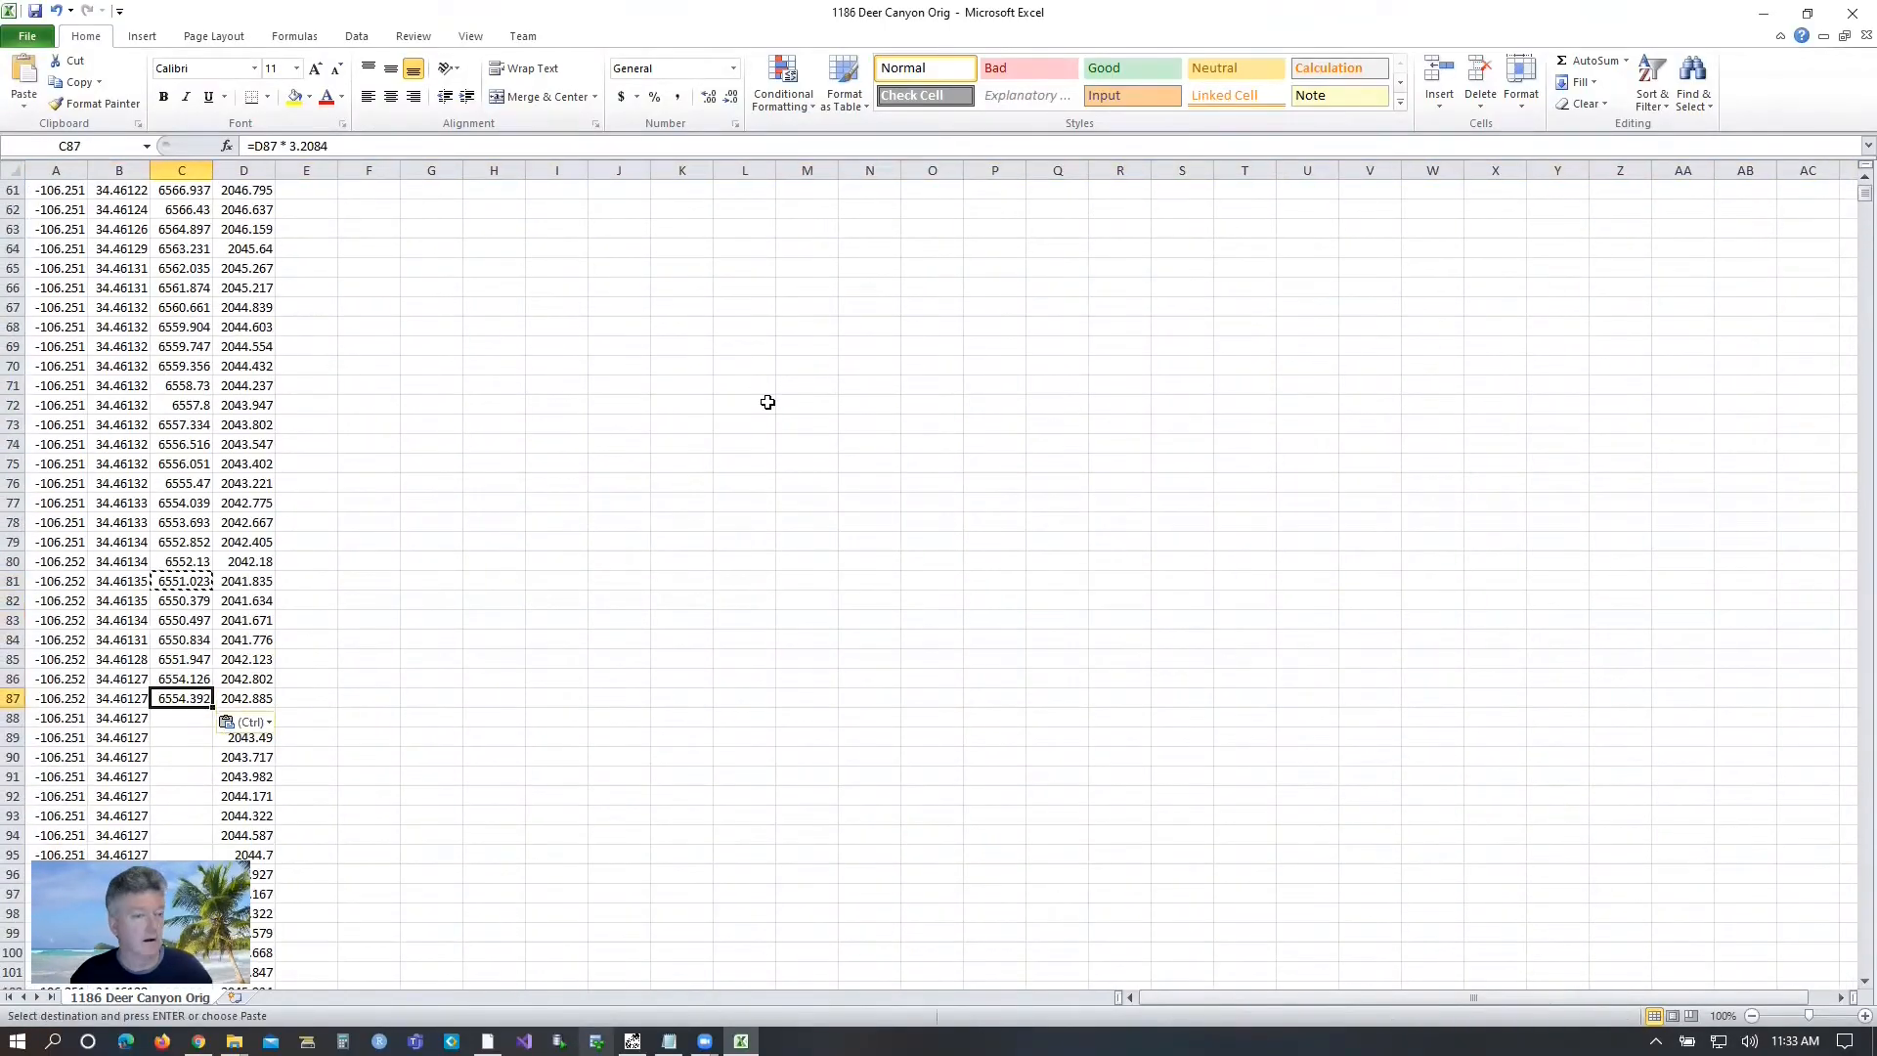
pyautogui.press('Down')
pyautogui.hotkey('ctrl', 'v')
pyautogui.press('Down')
pyautogui.hotkey('ctrl', 'v')
pyautogui.press('Down')
pyautogui.hotkey('ctrl', 'v')
pyautogui.press('Down')
pyautogui.hotkey('ctrl', 'v')
pyautogui.press('Down')
pyautogui.hotkey('ctrl', 'v')
pyautogui.press('Down')
pyautogui.hotkey('ctrl', 'v')
pyautogui.press('Down')
pyautogui.hotkey('ctrl', 'v')
pyautogui.press('Down')
pyautogui.hotkey('ctrl', 'v')
pyautogui.press('Down')
pyautogui.hotkey('ctrl', 'v')
pyautogui.press('Down')
pyautogui.hotkey('ctrl', 'v')
pyautogui.press('Down')
pyautogui.hotkey('ctrl', 'v')
pyautogui.press('Down')
pyautogui.hotkey('ctrl', 'v')
pyautogui.press('Down')
pyautogui.hotkey('ctrl', 'v')
pyautogui.scroll(20, 281, 456)
pyautogui.hotkey('ctrl', 'v')
pyautogui.scroll(-20, 184, 641)
pyautogui.hotkey('ctrl', 'v')
pyautogui.scroll(-20, 184, 587)
pyautogui.click(176, 385)
# Fill the rest of the Alt ft column with larger blocks of the conversion formula, down to row 10275.
pyautogui.hotkey('ctrl', 'v')
pyautogui.scroll(-10, 184, 720)
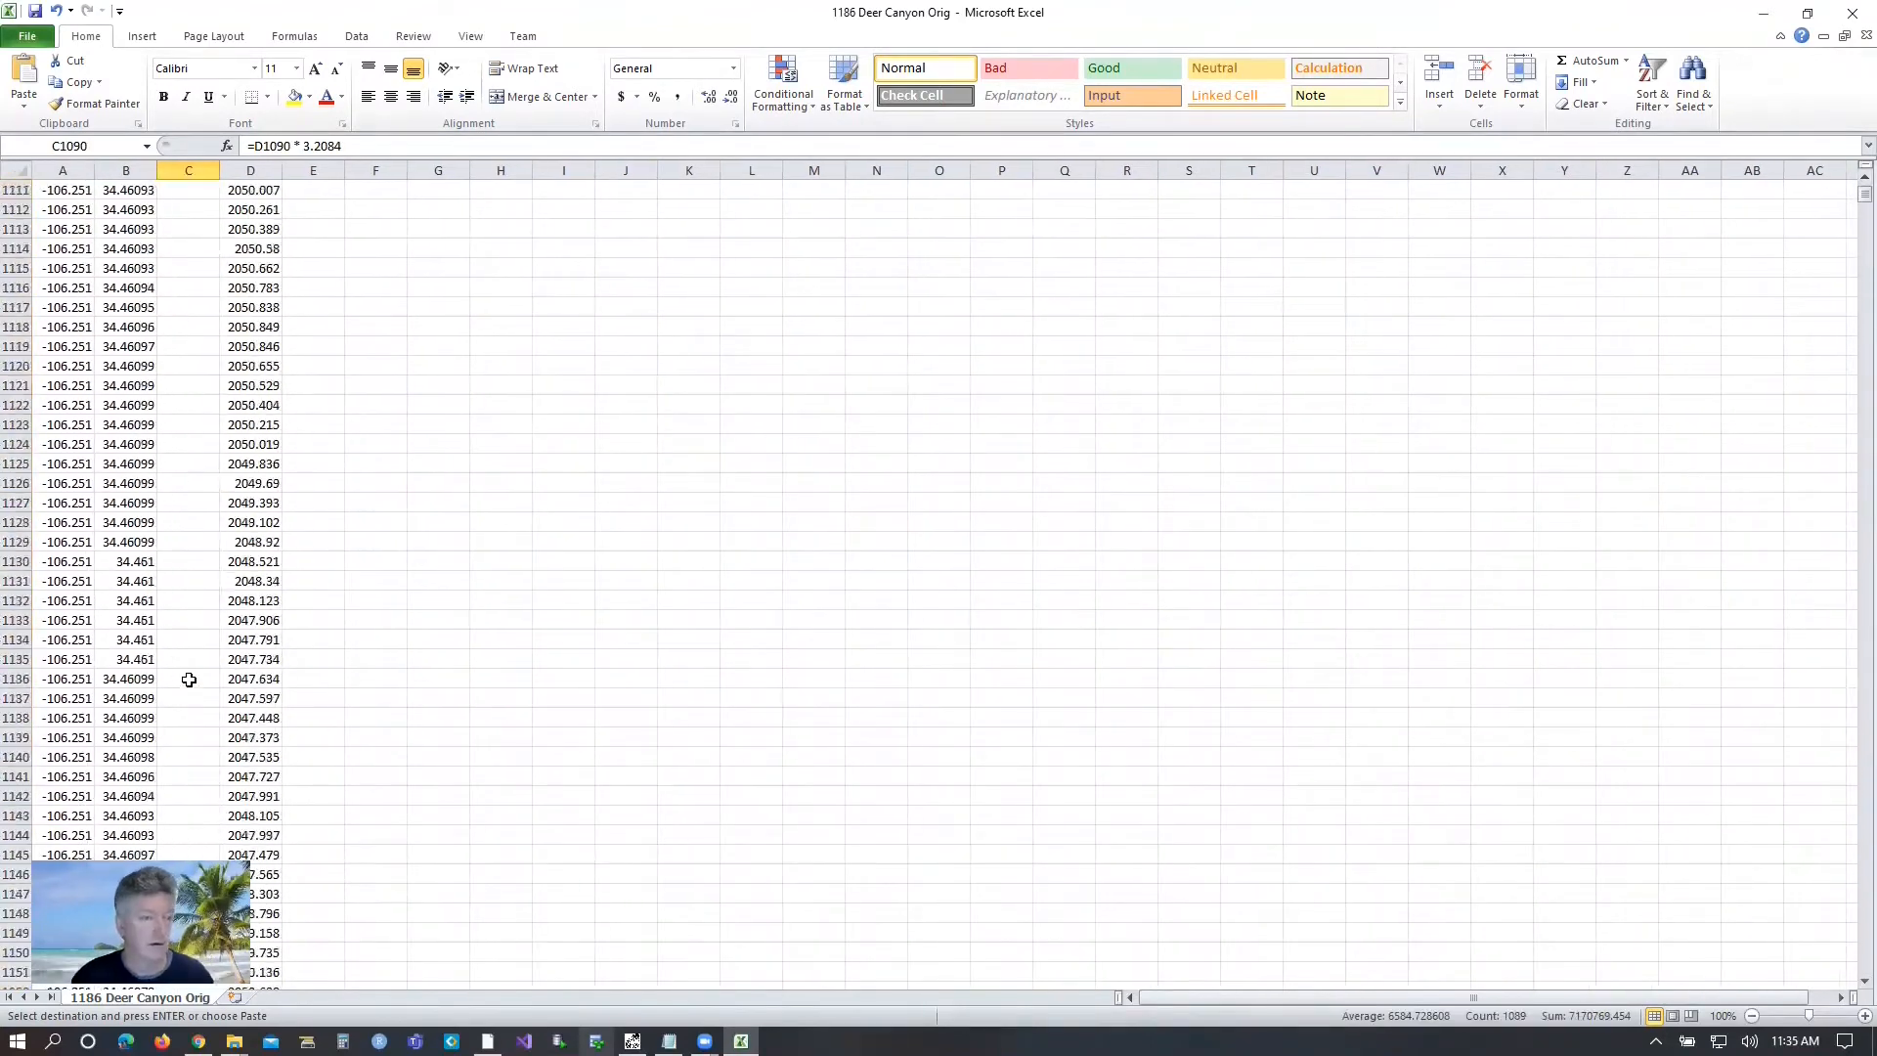
pyautogui.hotkey('ctrl', 'v')
pyautogui.scroll(-20, 193, 815)
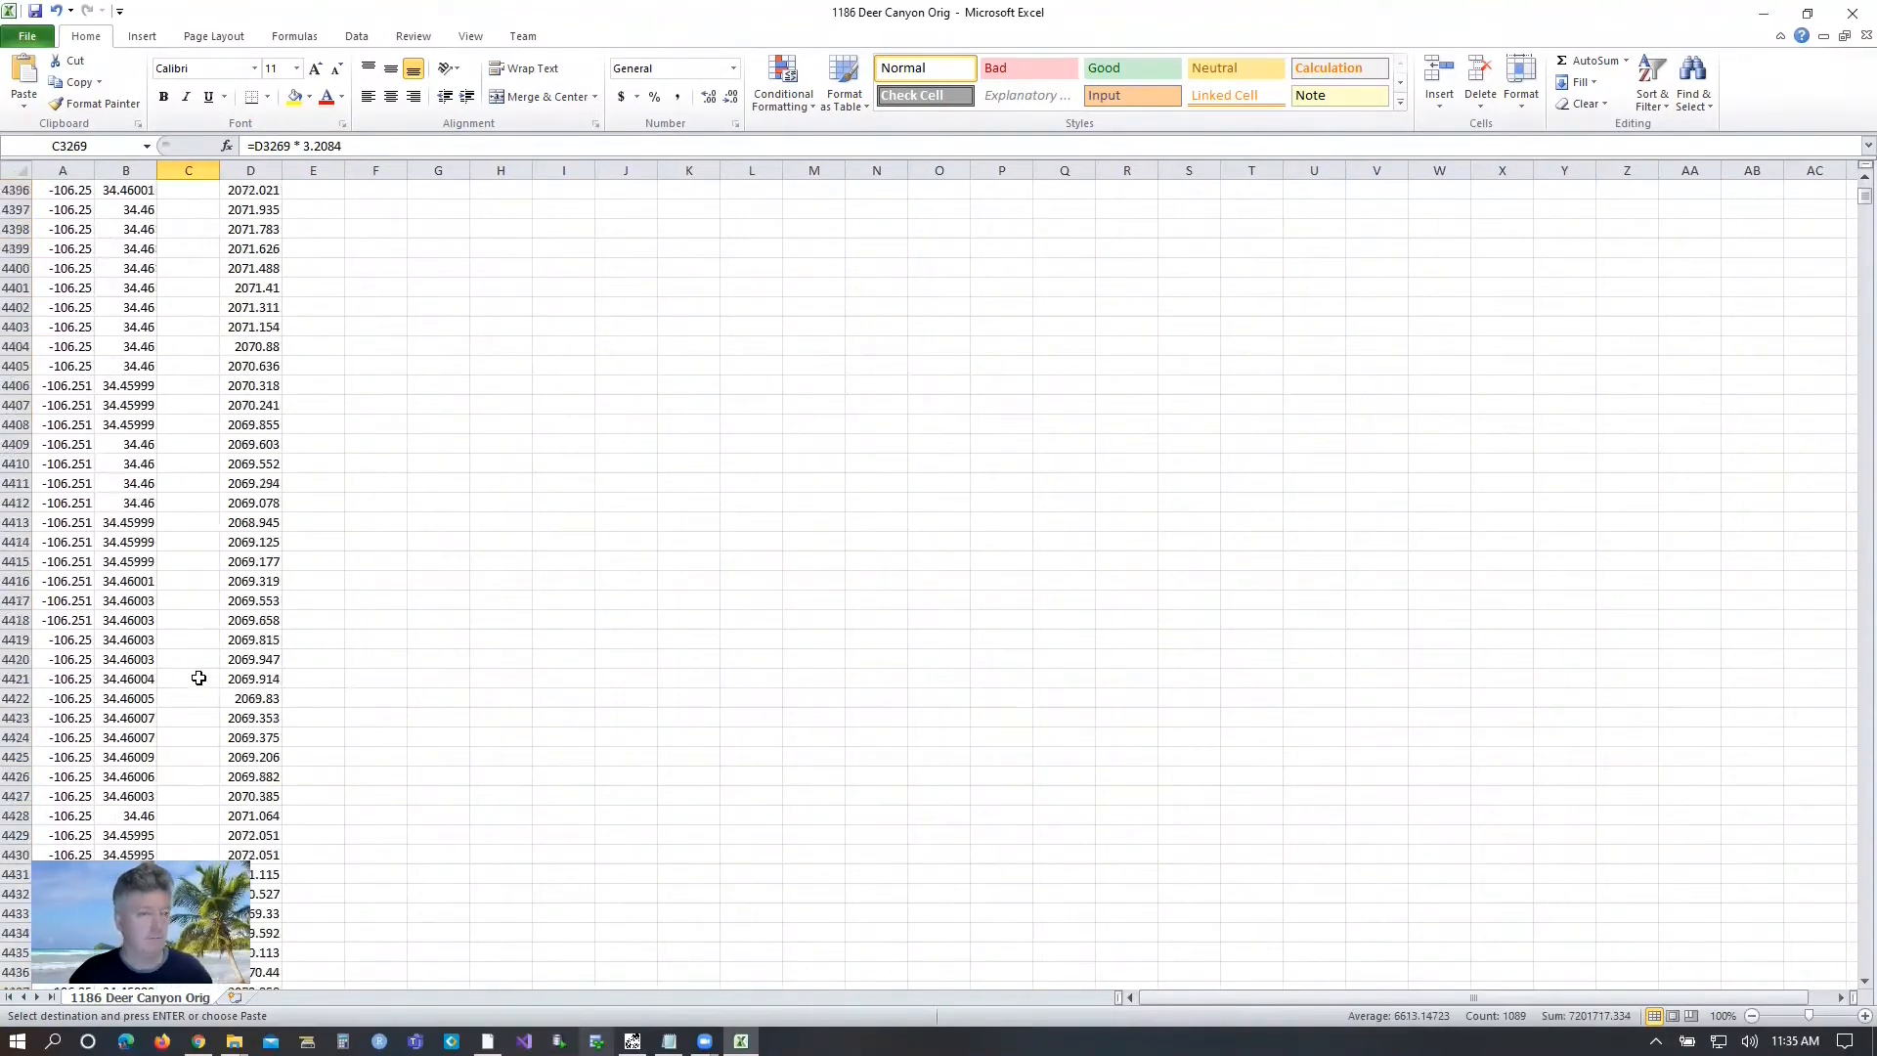
pyautogui.hotkey('ctrl', 'v')
pyautogui.scroll(-20, 193, 743)
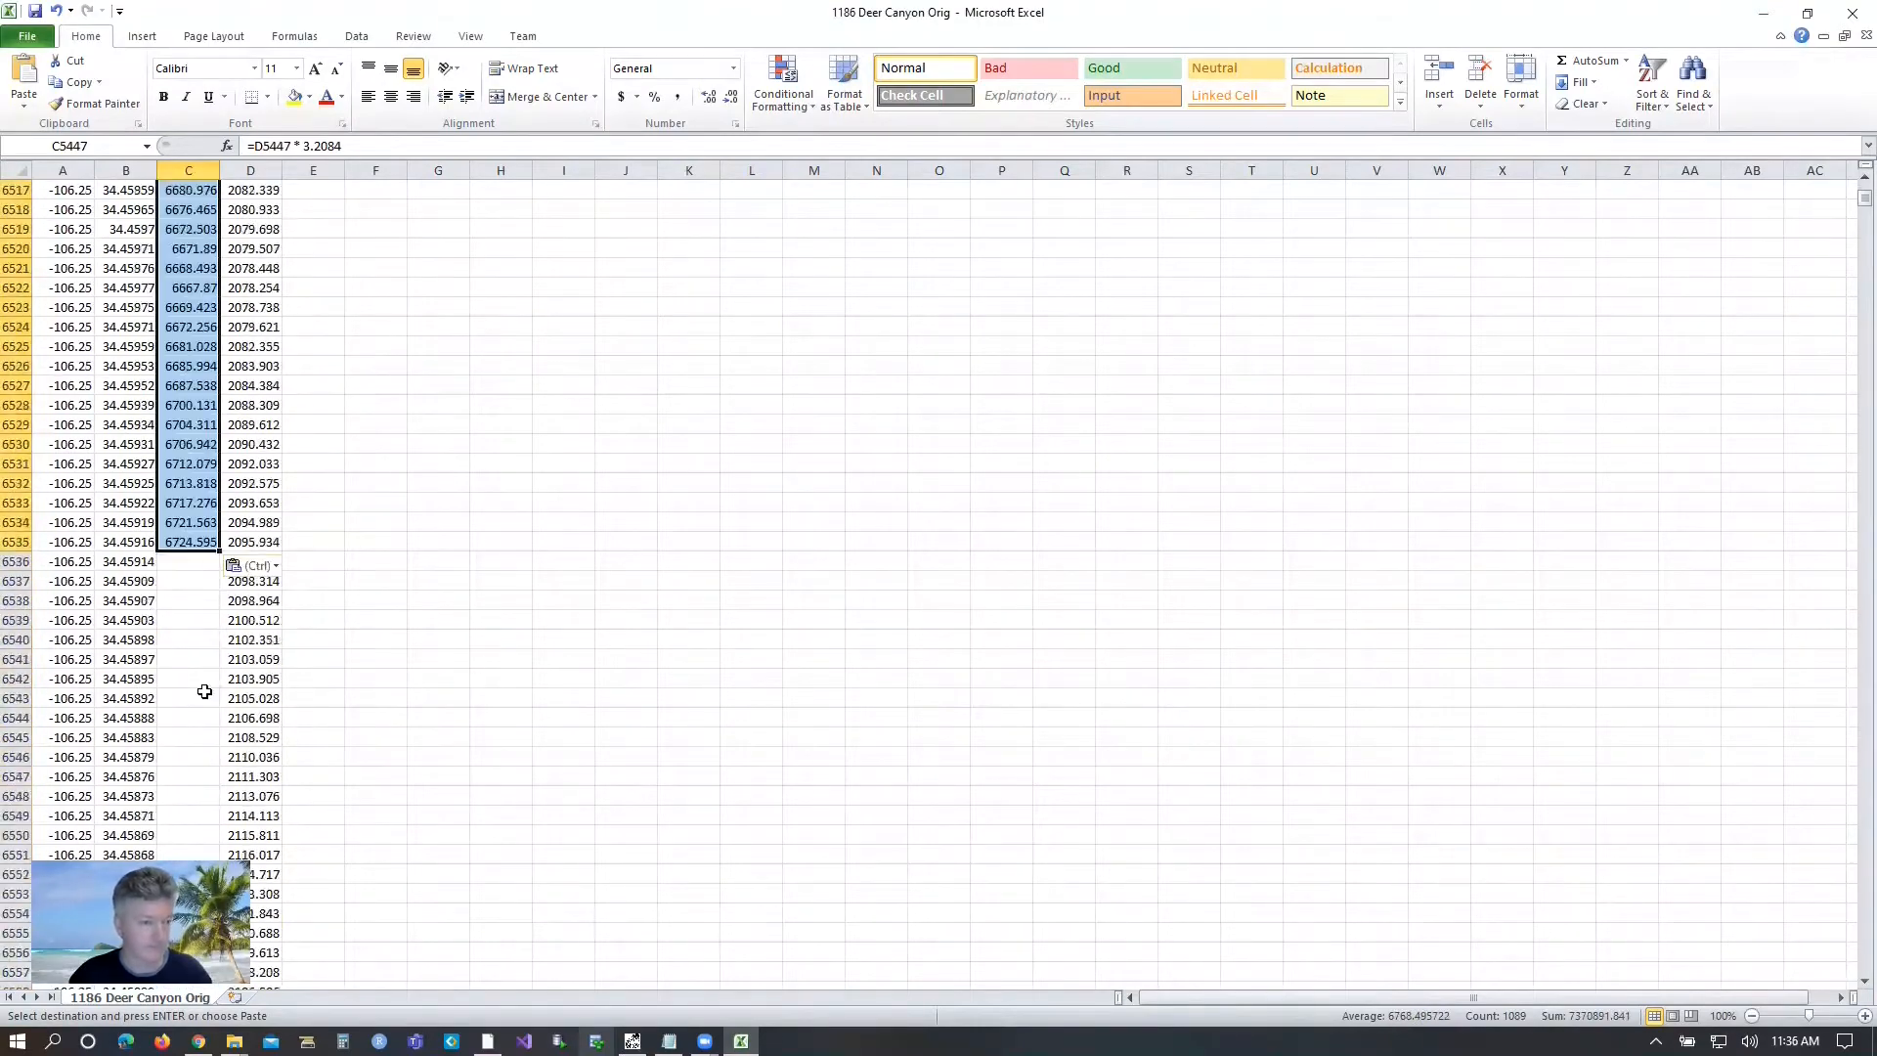
pyautogui.hotkey('ctrl', 'v')
pyautogui.scroll(-15, 190, 743)
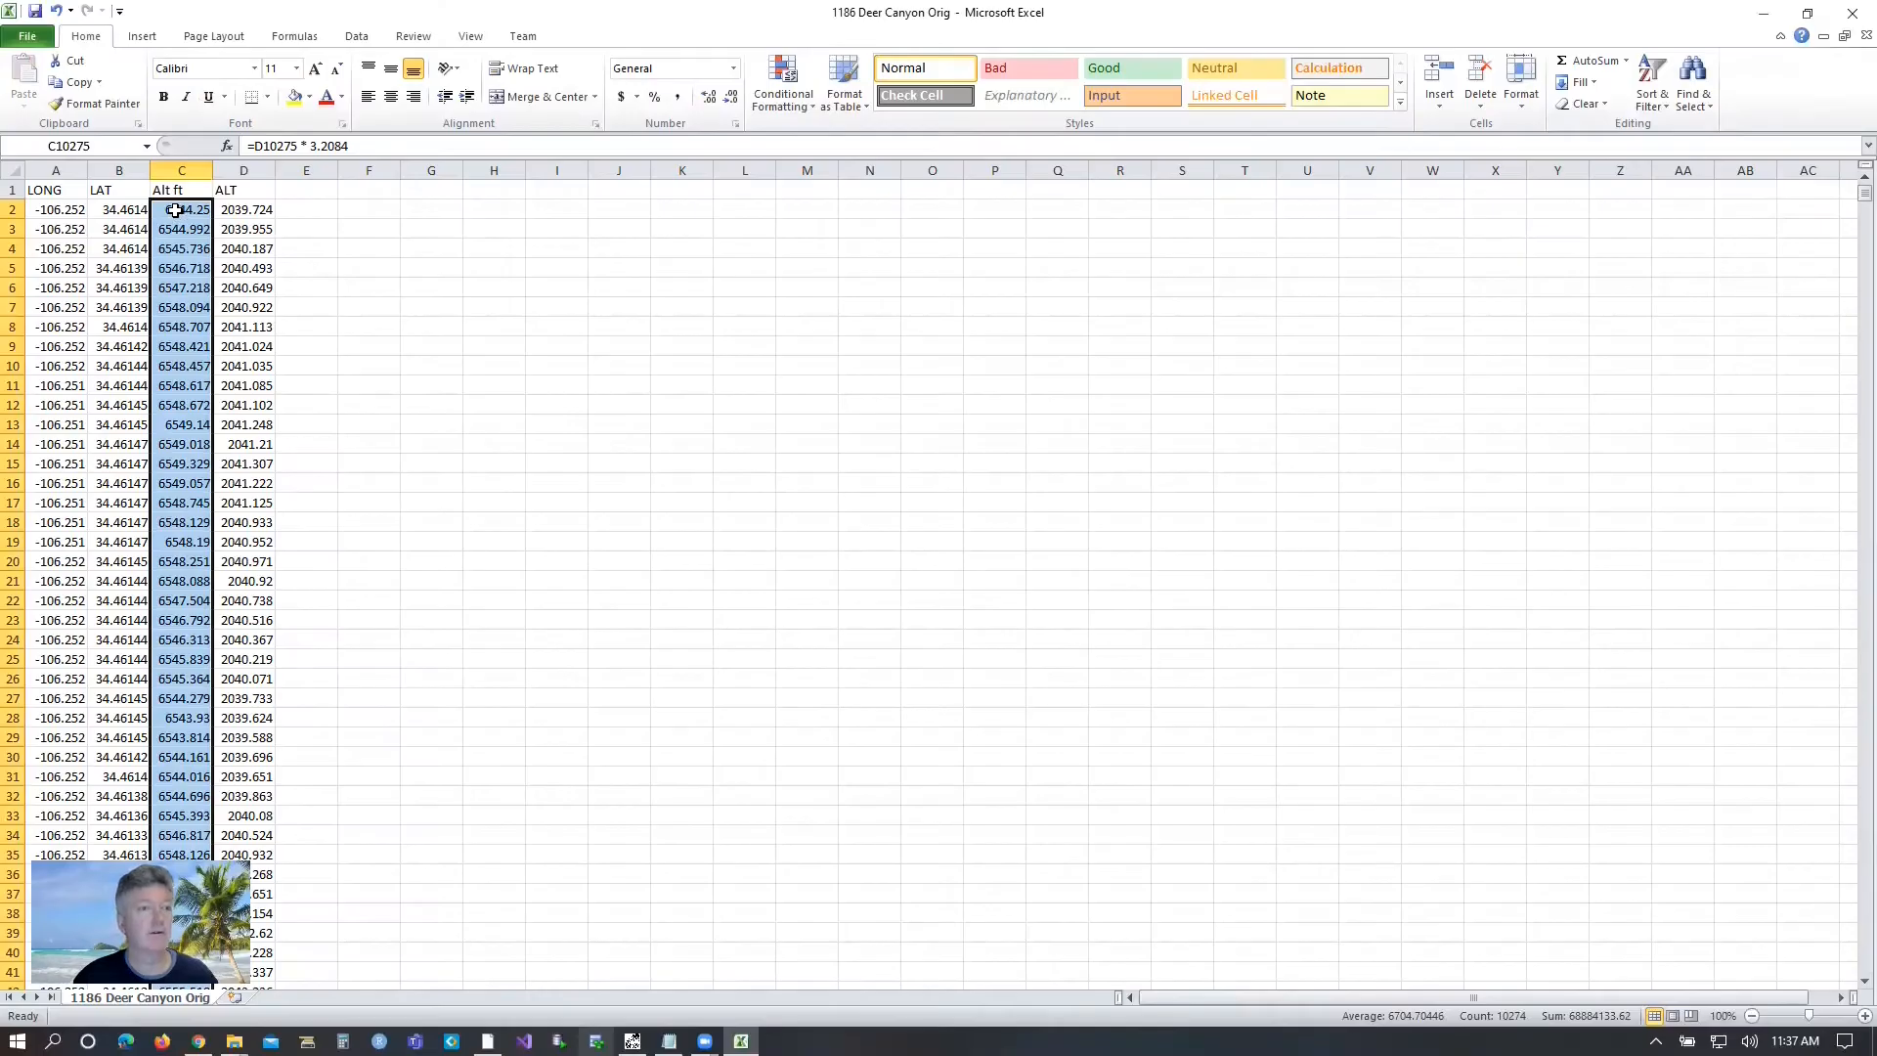
# Copy the whole Alt ft column, paste it as values only into column E, and check the pasted cells.
pyautogui.rightClick(175, 211)
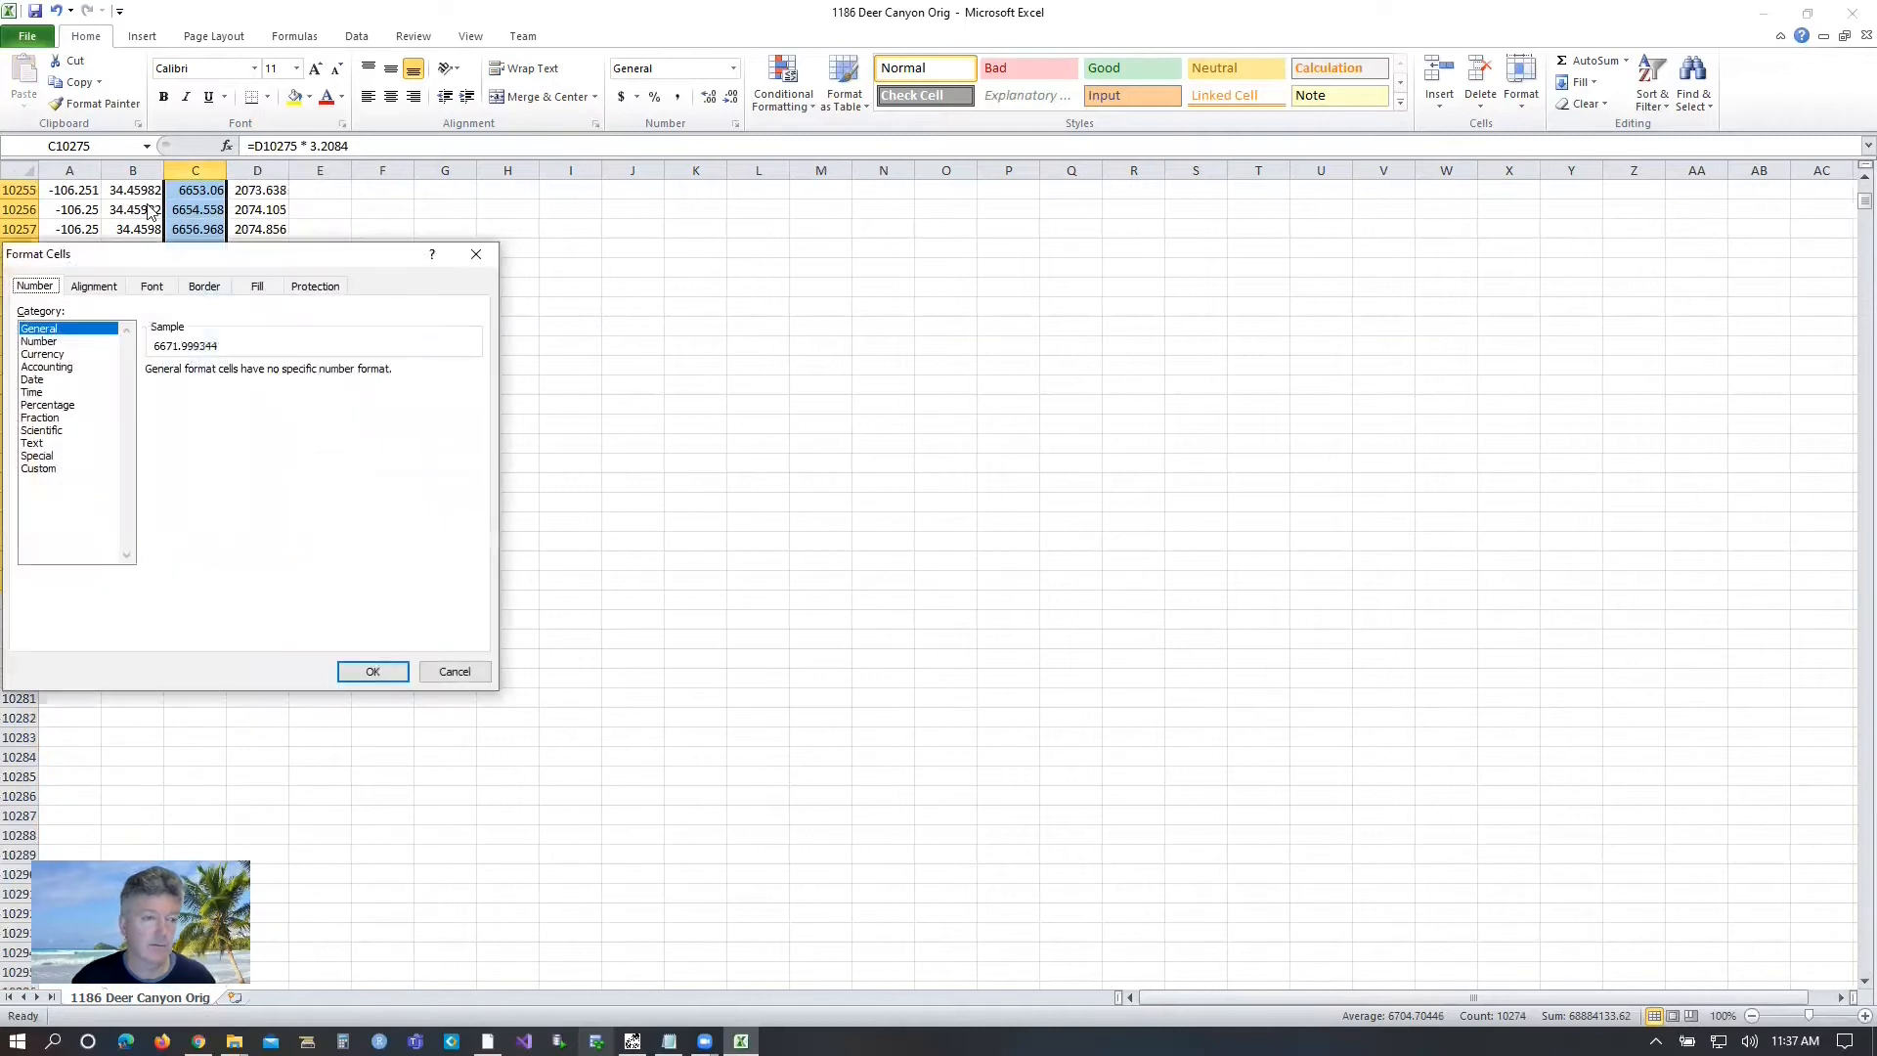
pyautogui.click(476, 255)
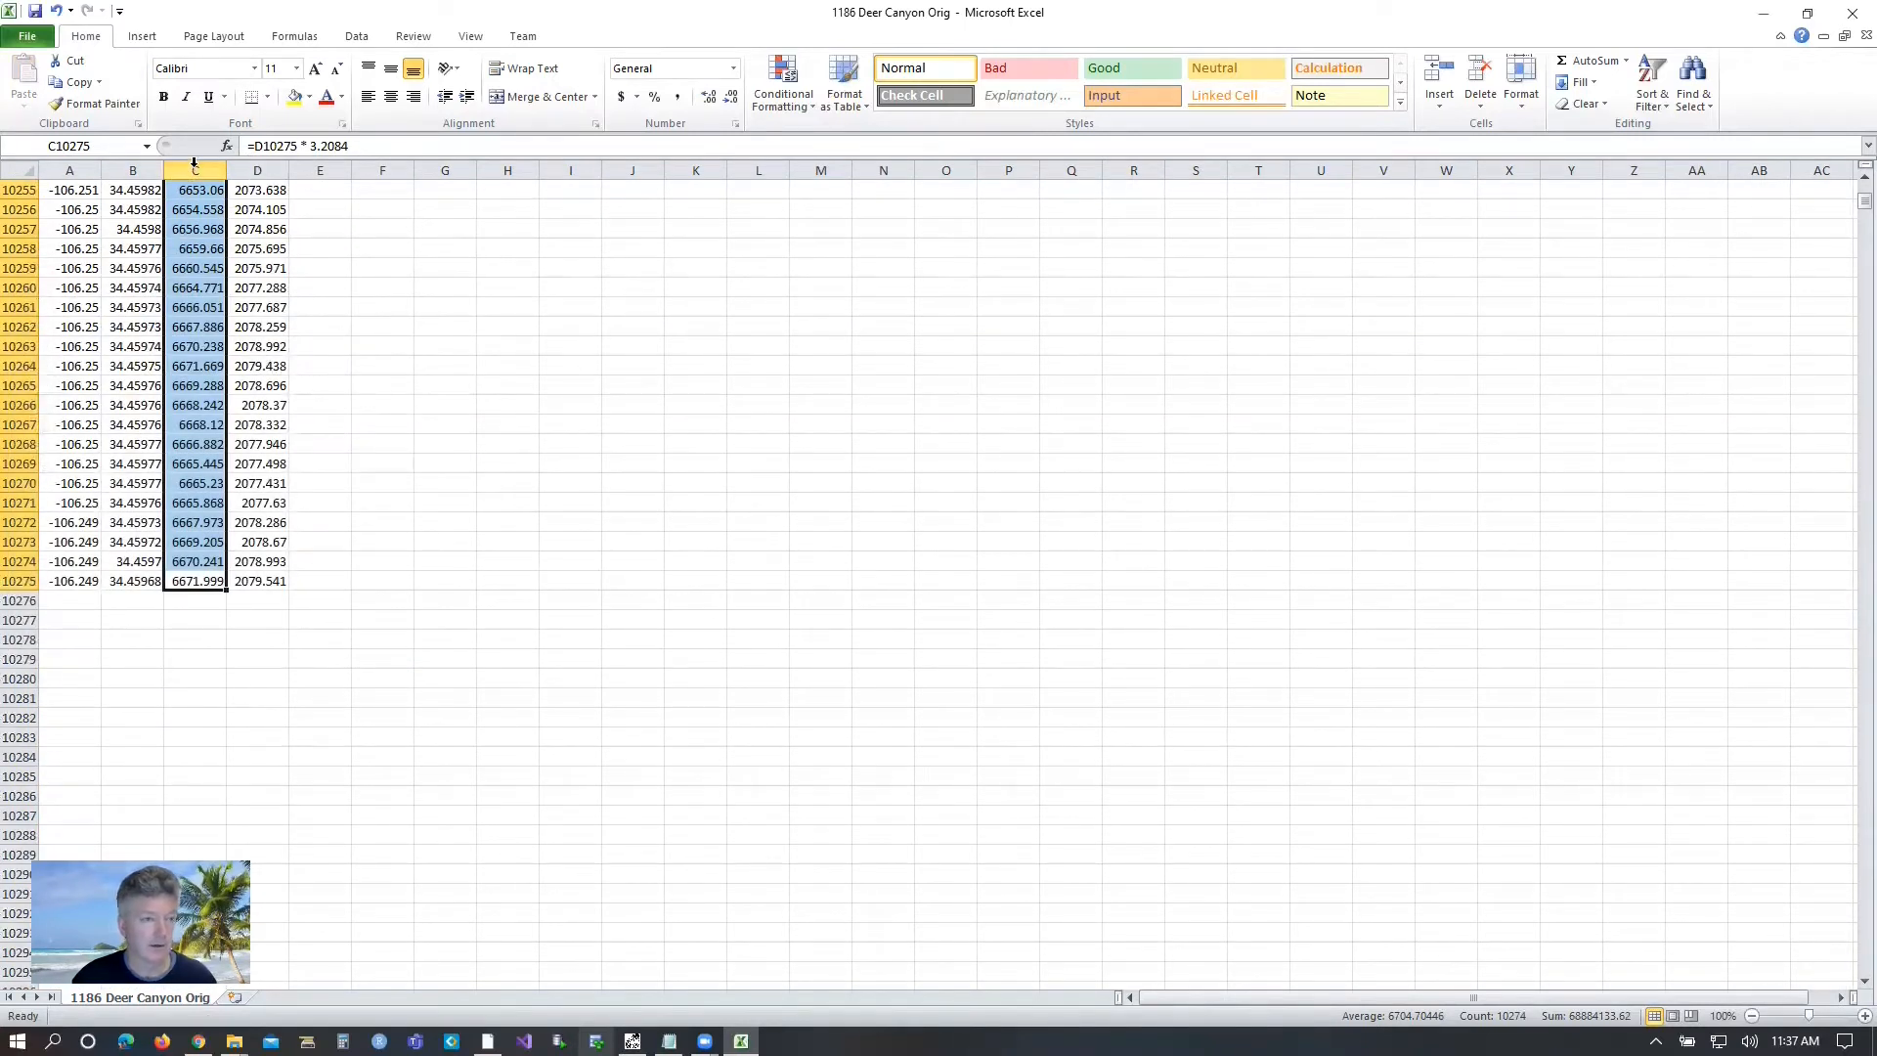
pyautogui.click(194, 171)
pyautogui.rightClick(196, 173)
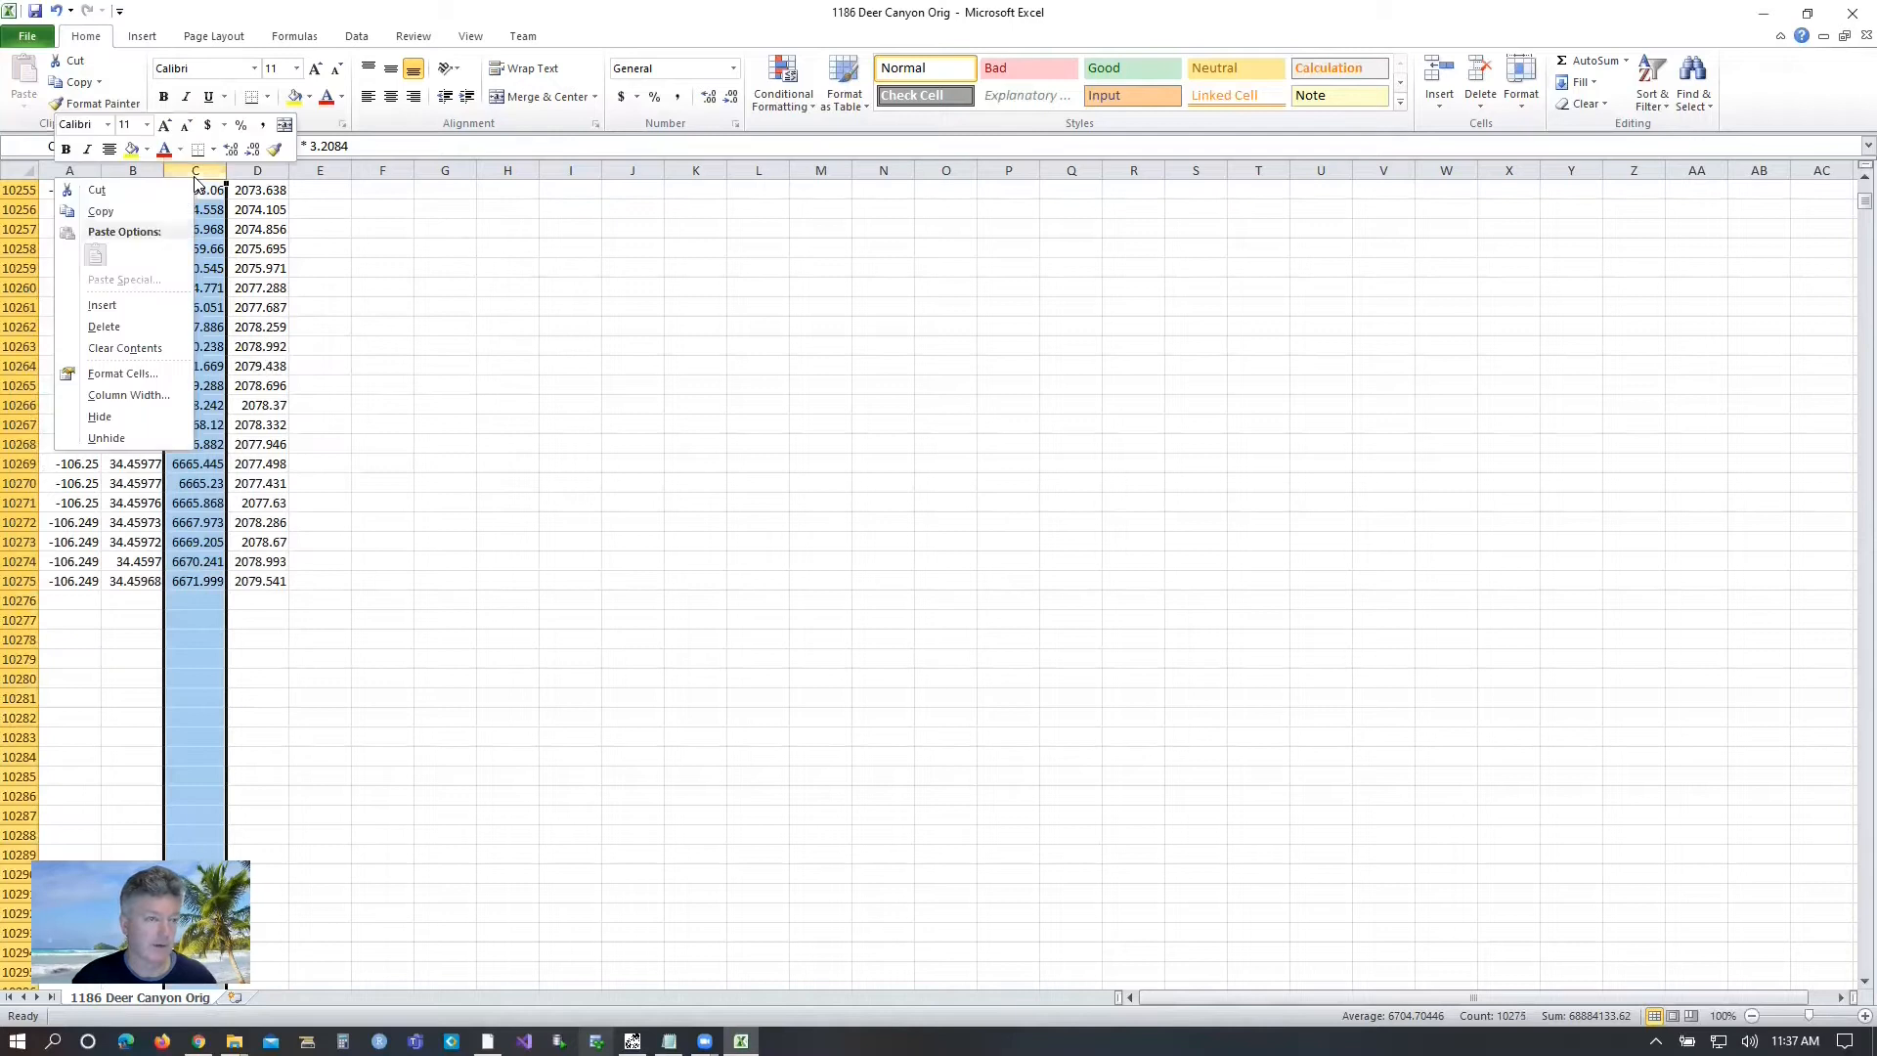
pyautogui.click(111, 213)
pyautogui.click(326, 171)
pyautogui.rightClick(326, 173)
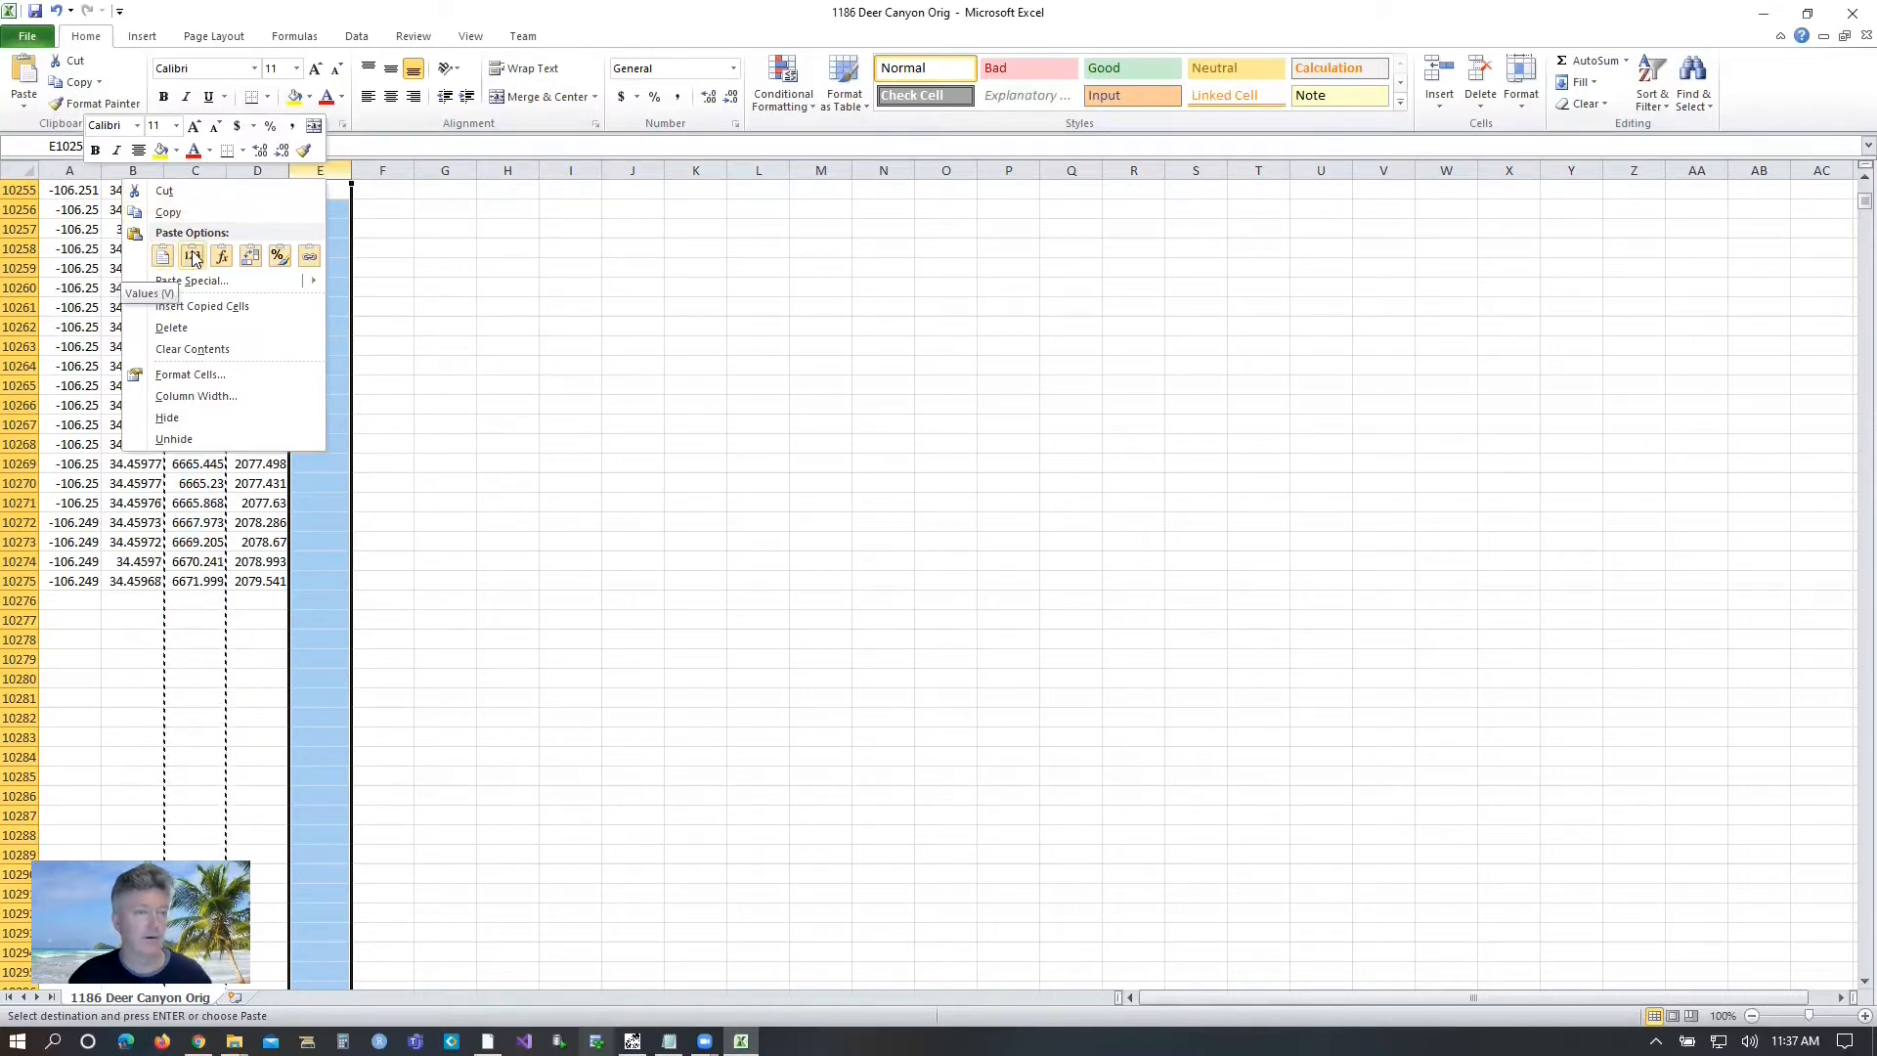
pyautogui.click(192, 258)
pyautogui.click(317, 196)
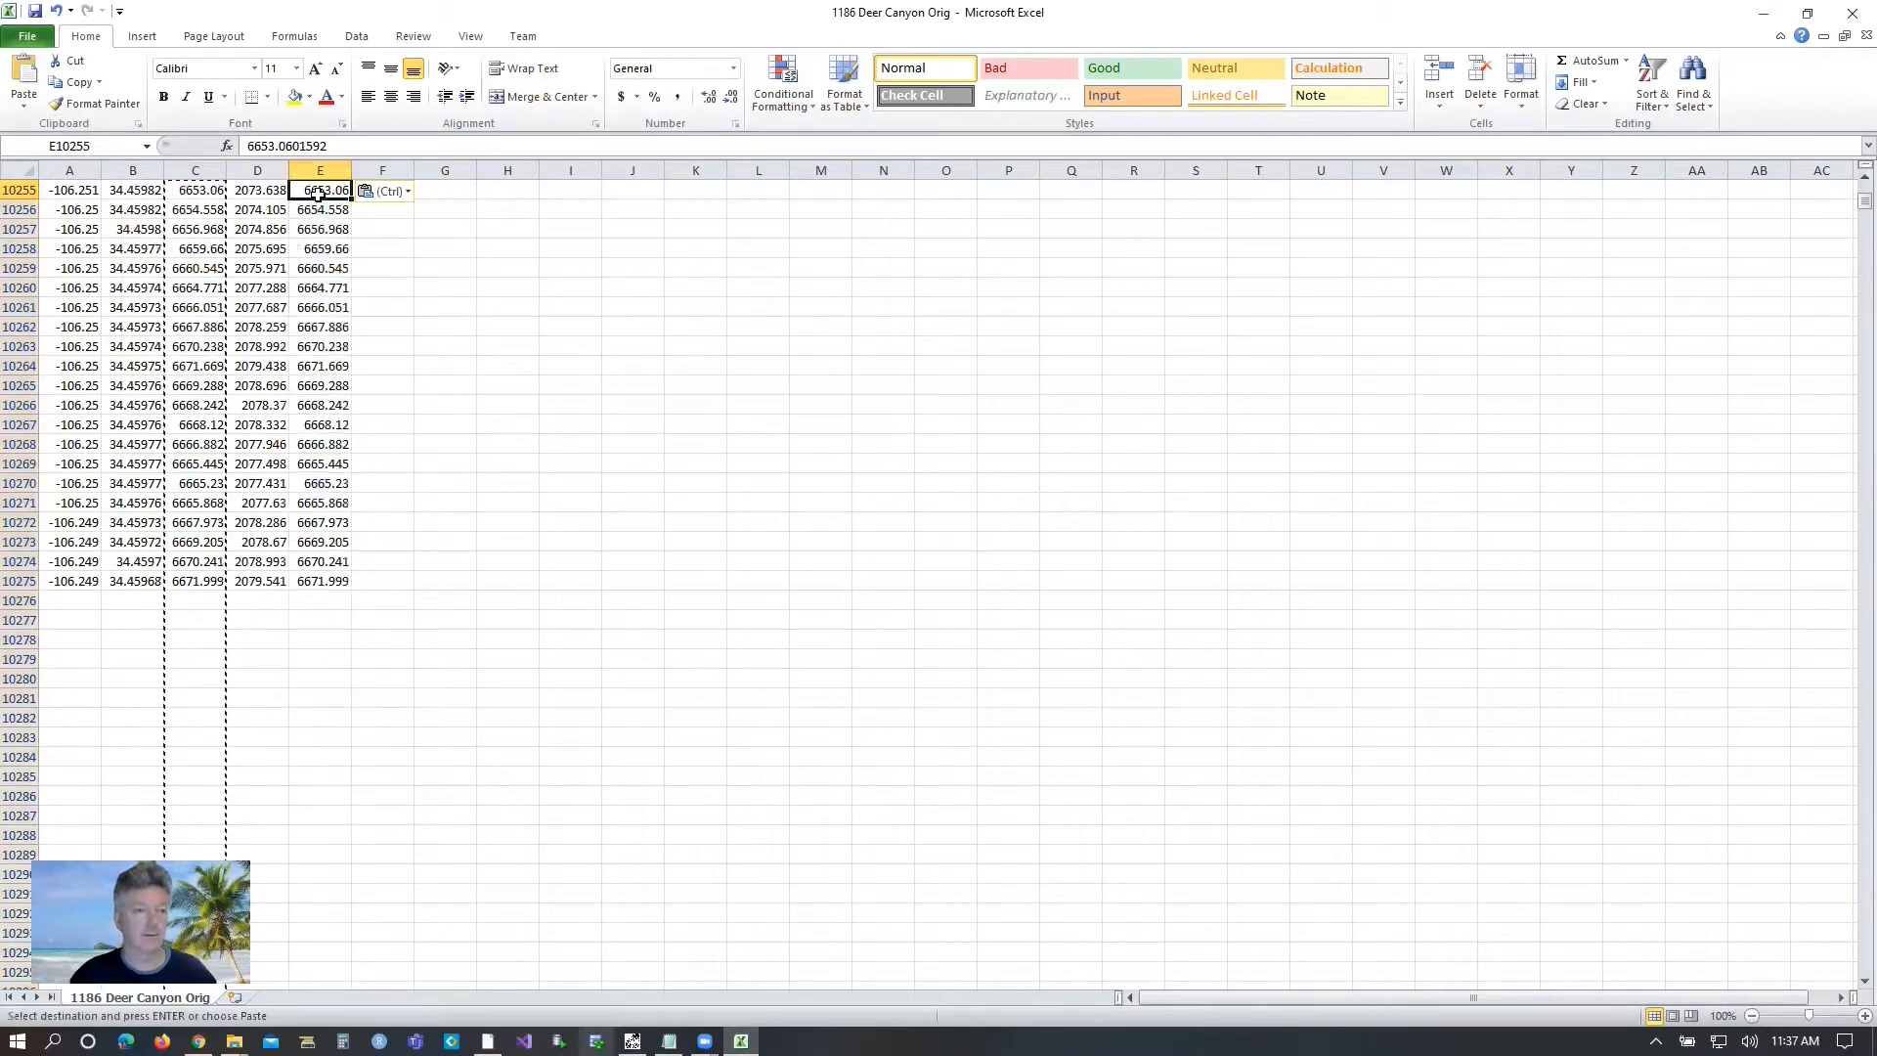
pyautogui.click(315, 367)
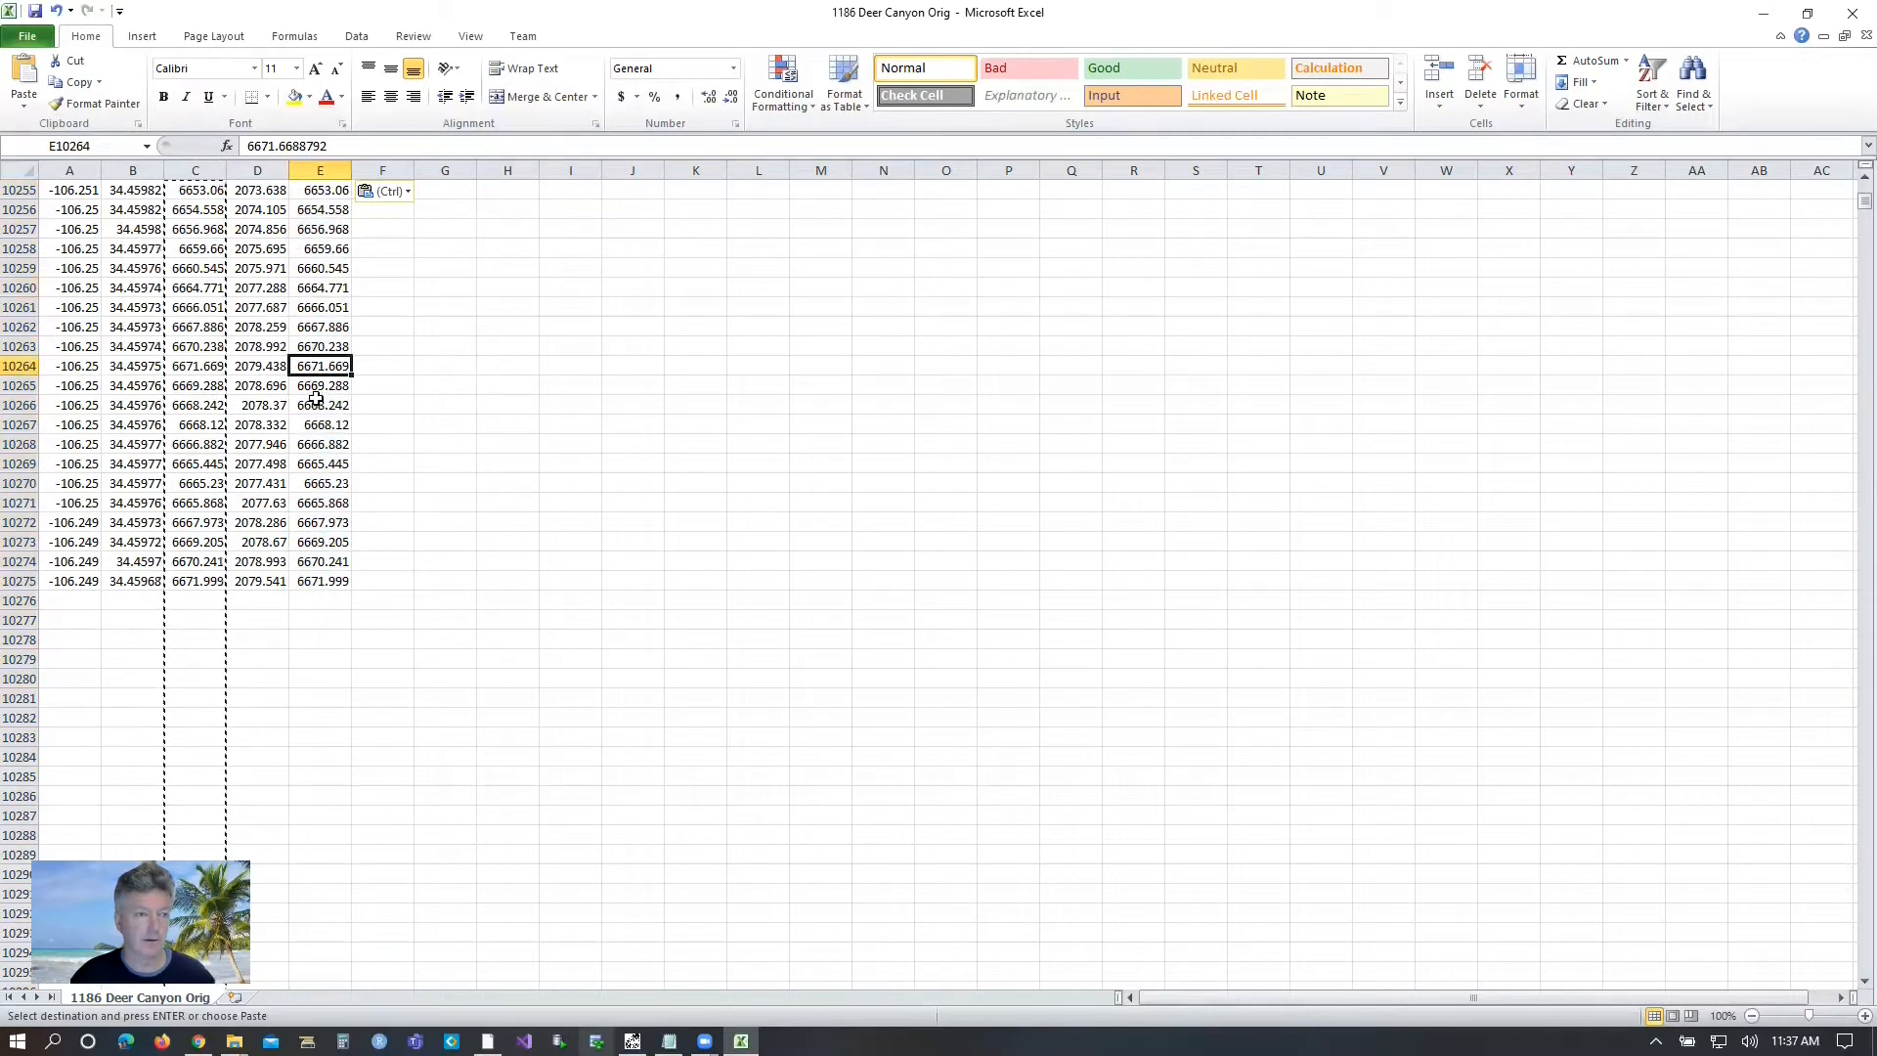
# Delete the formula-based Alt ft column and the original ALT column, keeping the values-only Alt ft column.
pyautogui.scroll(3, 315, 391)
pyautogui.moveTo(1863, 201); pyautogui.dragTo(1857, 182)
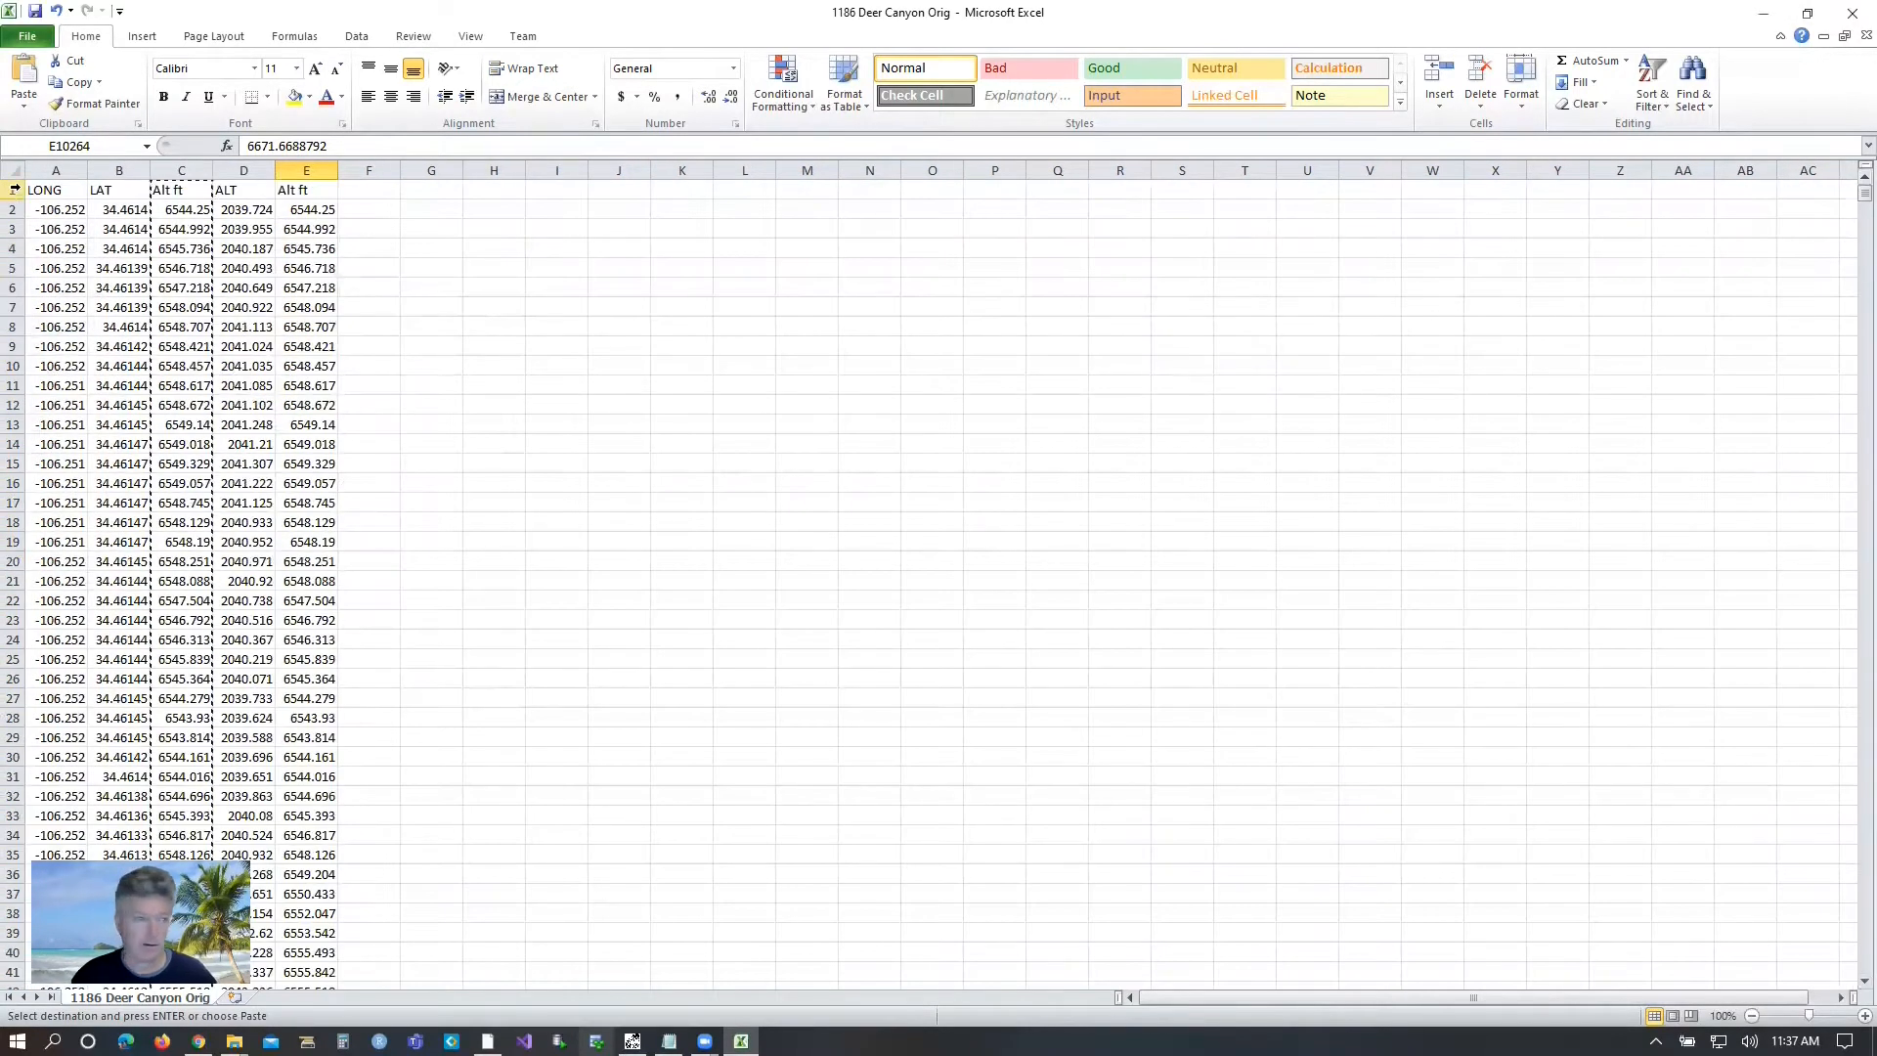
pyautogui.click(193, 173)
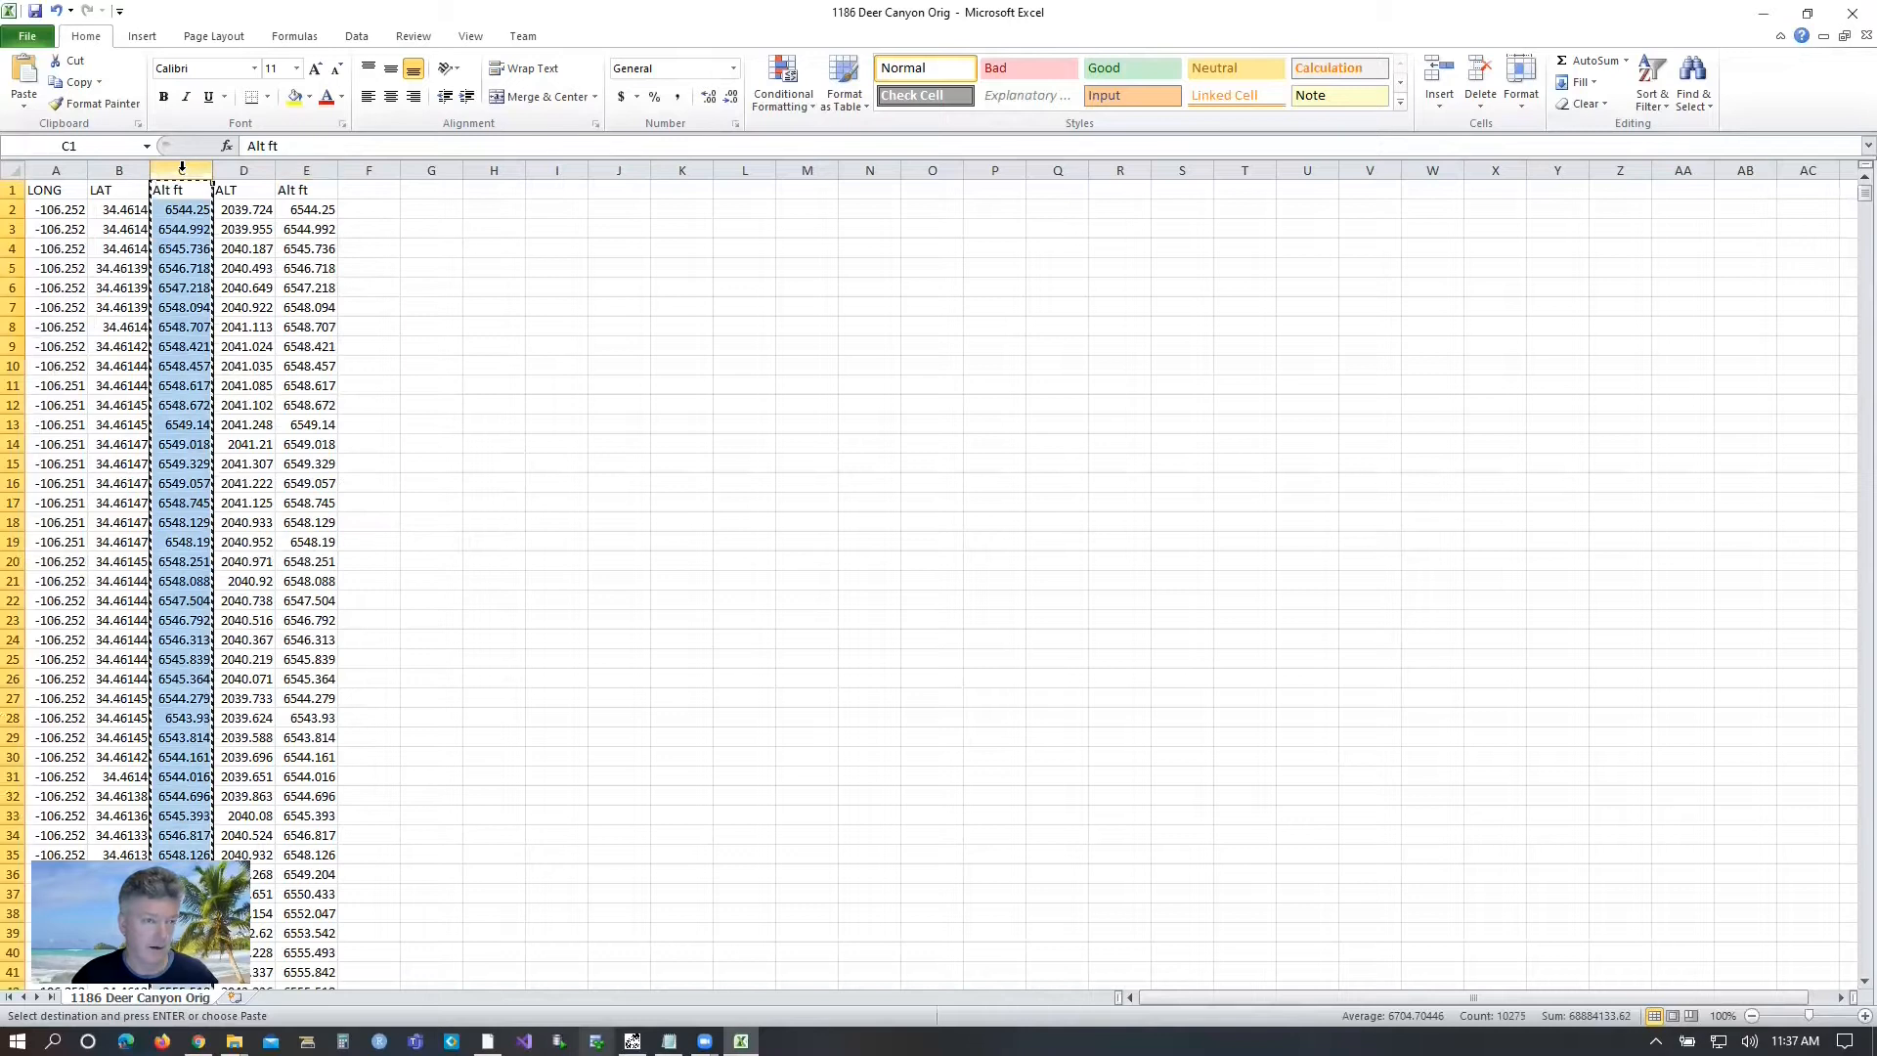
pyautogui.keyDown('shift'); pyautogui.click(239, 170); pyautogui.keyUp('shift')
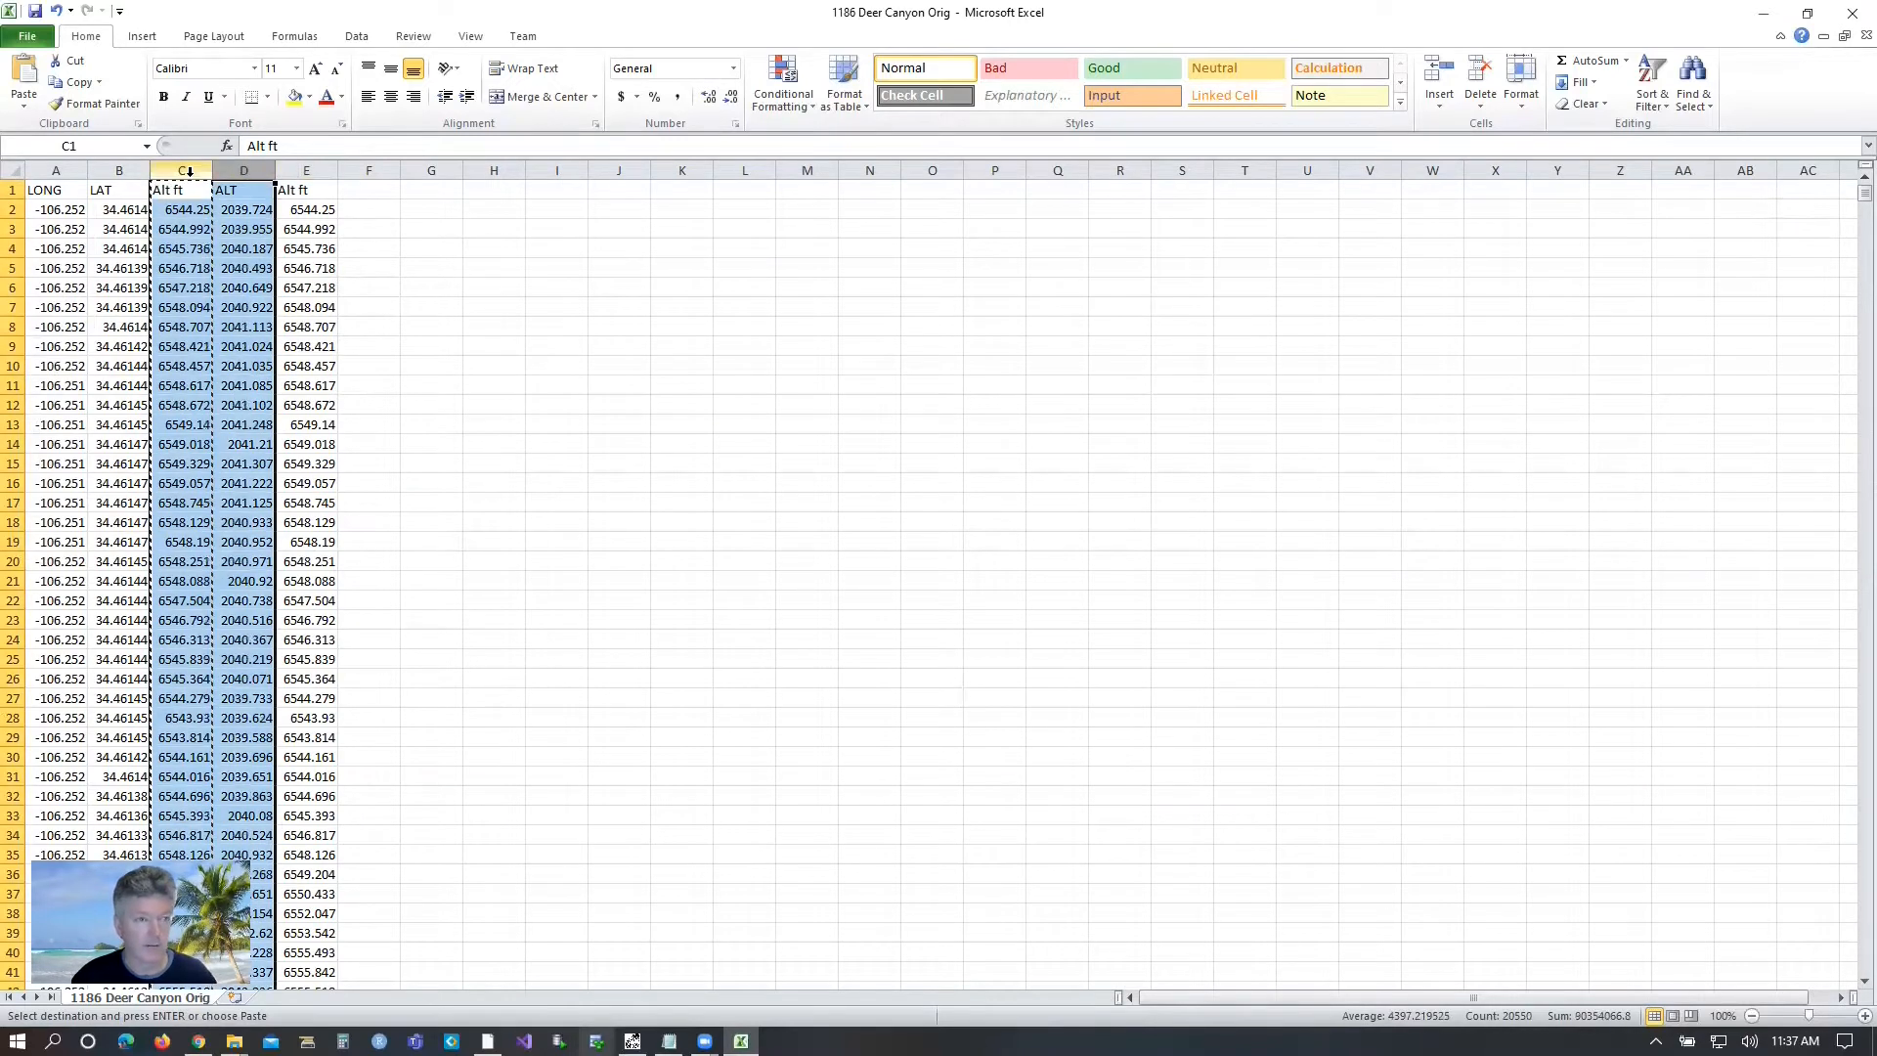
pyautogui.rightClick(190, 174)
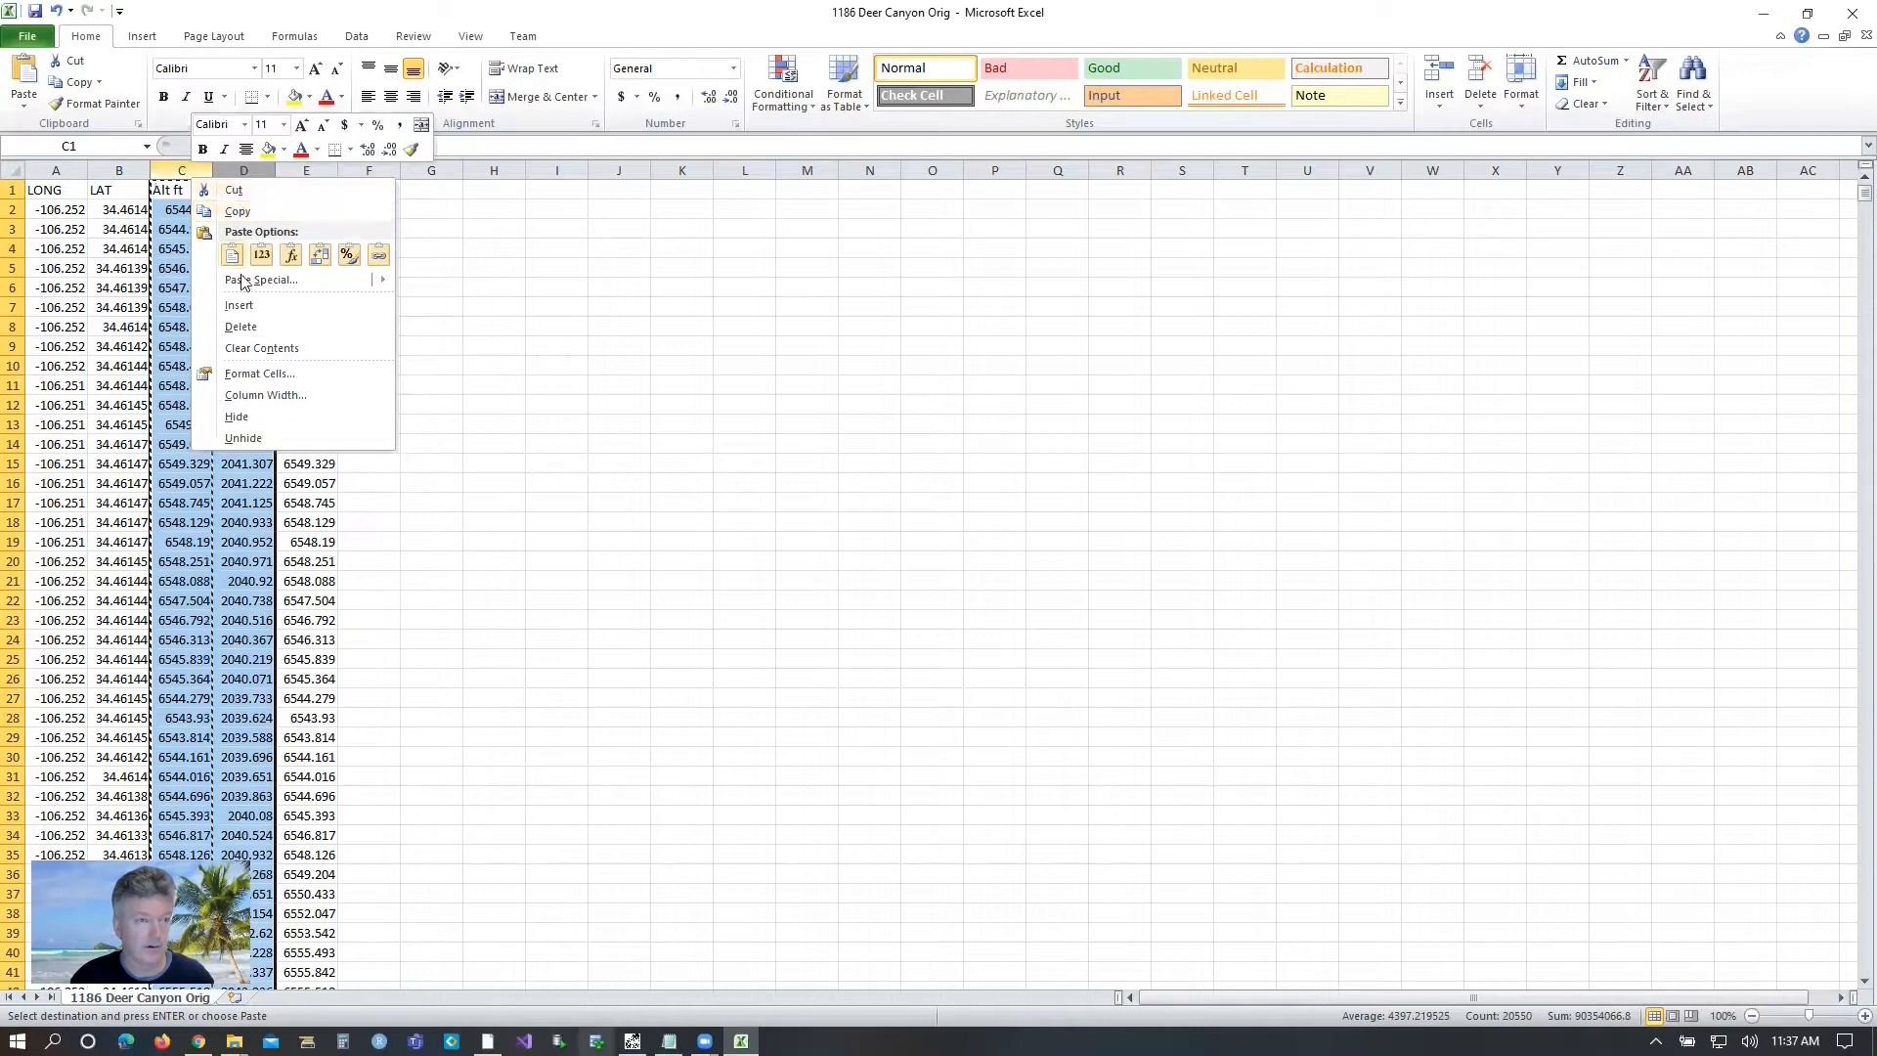
pyautogui.click(242, 327)
pyautogui.click(173, 210)
# Format the Alt ft column as Number with 1 decimal place.
pyautogui.click(178, 172)
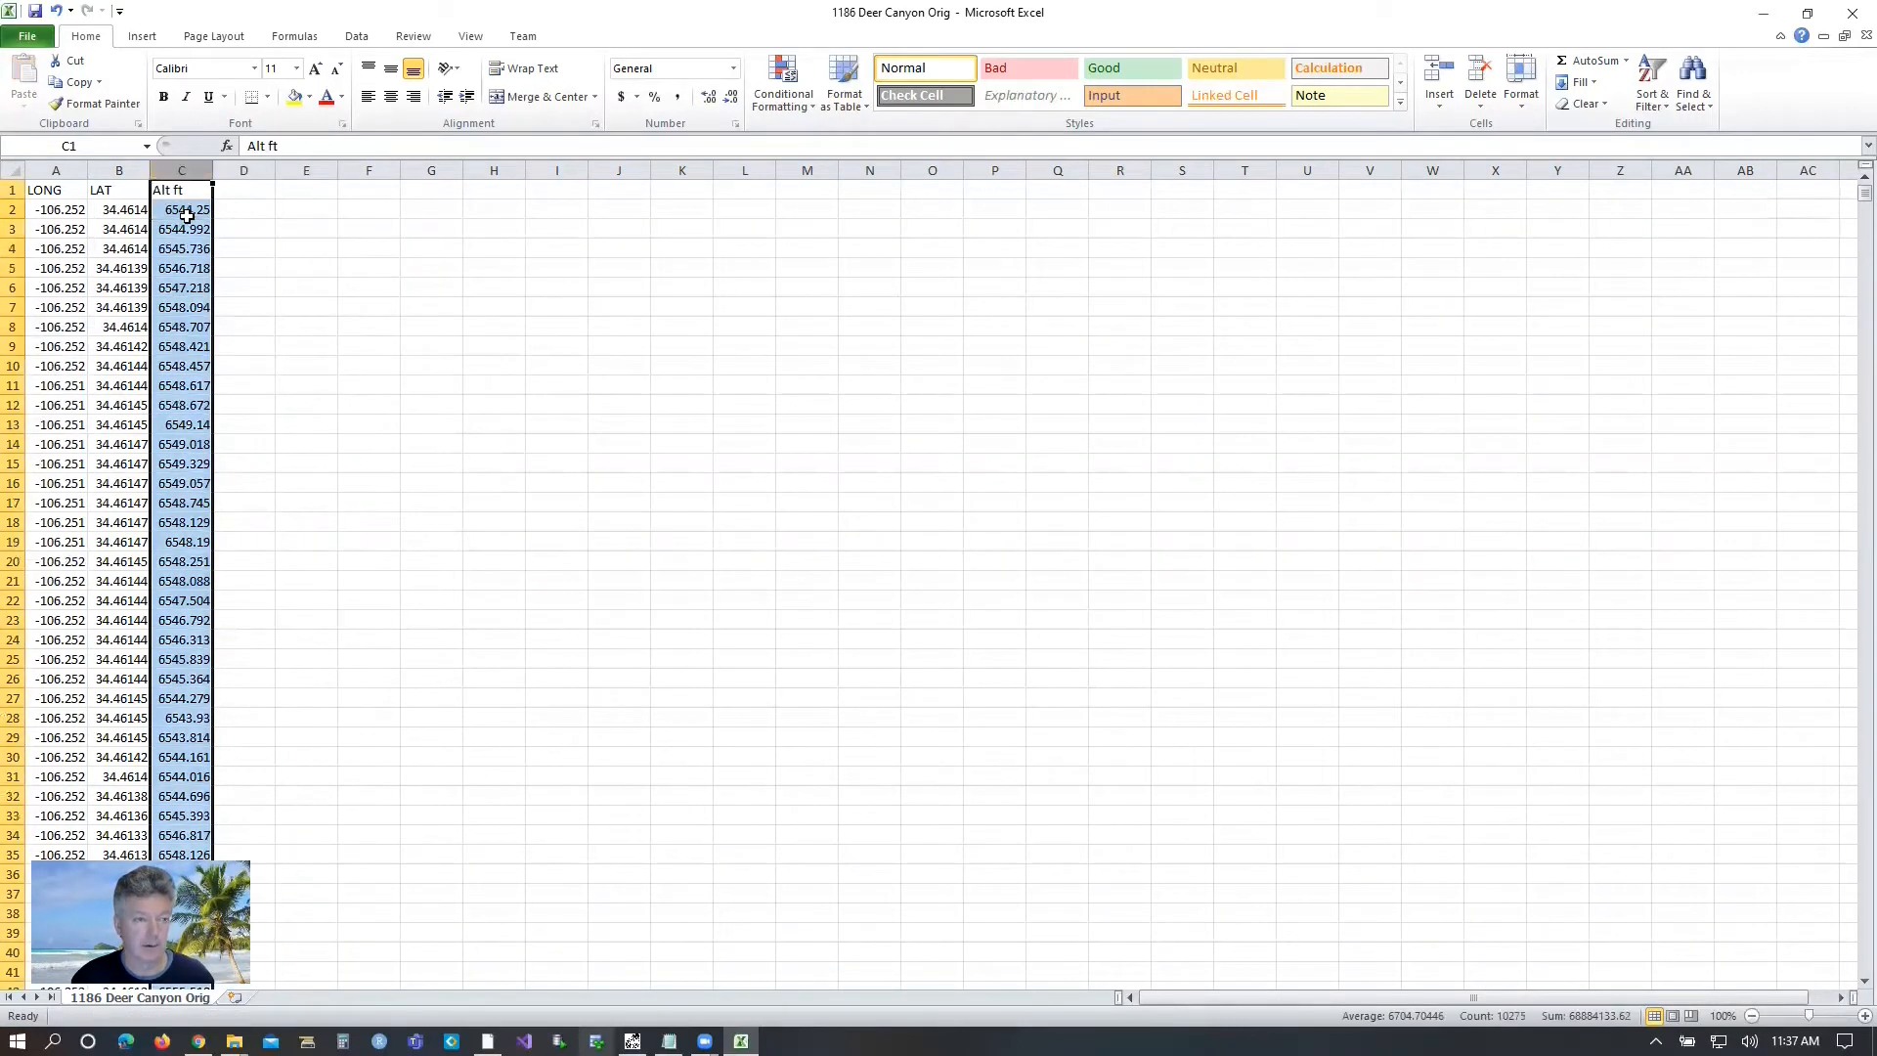
pyautogui.rightClick(176, 210)
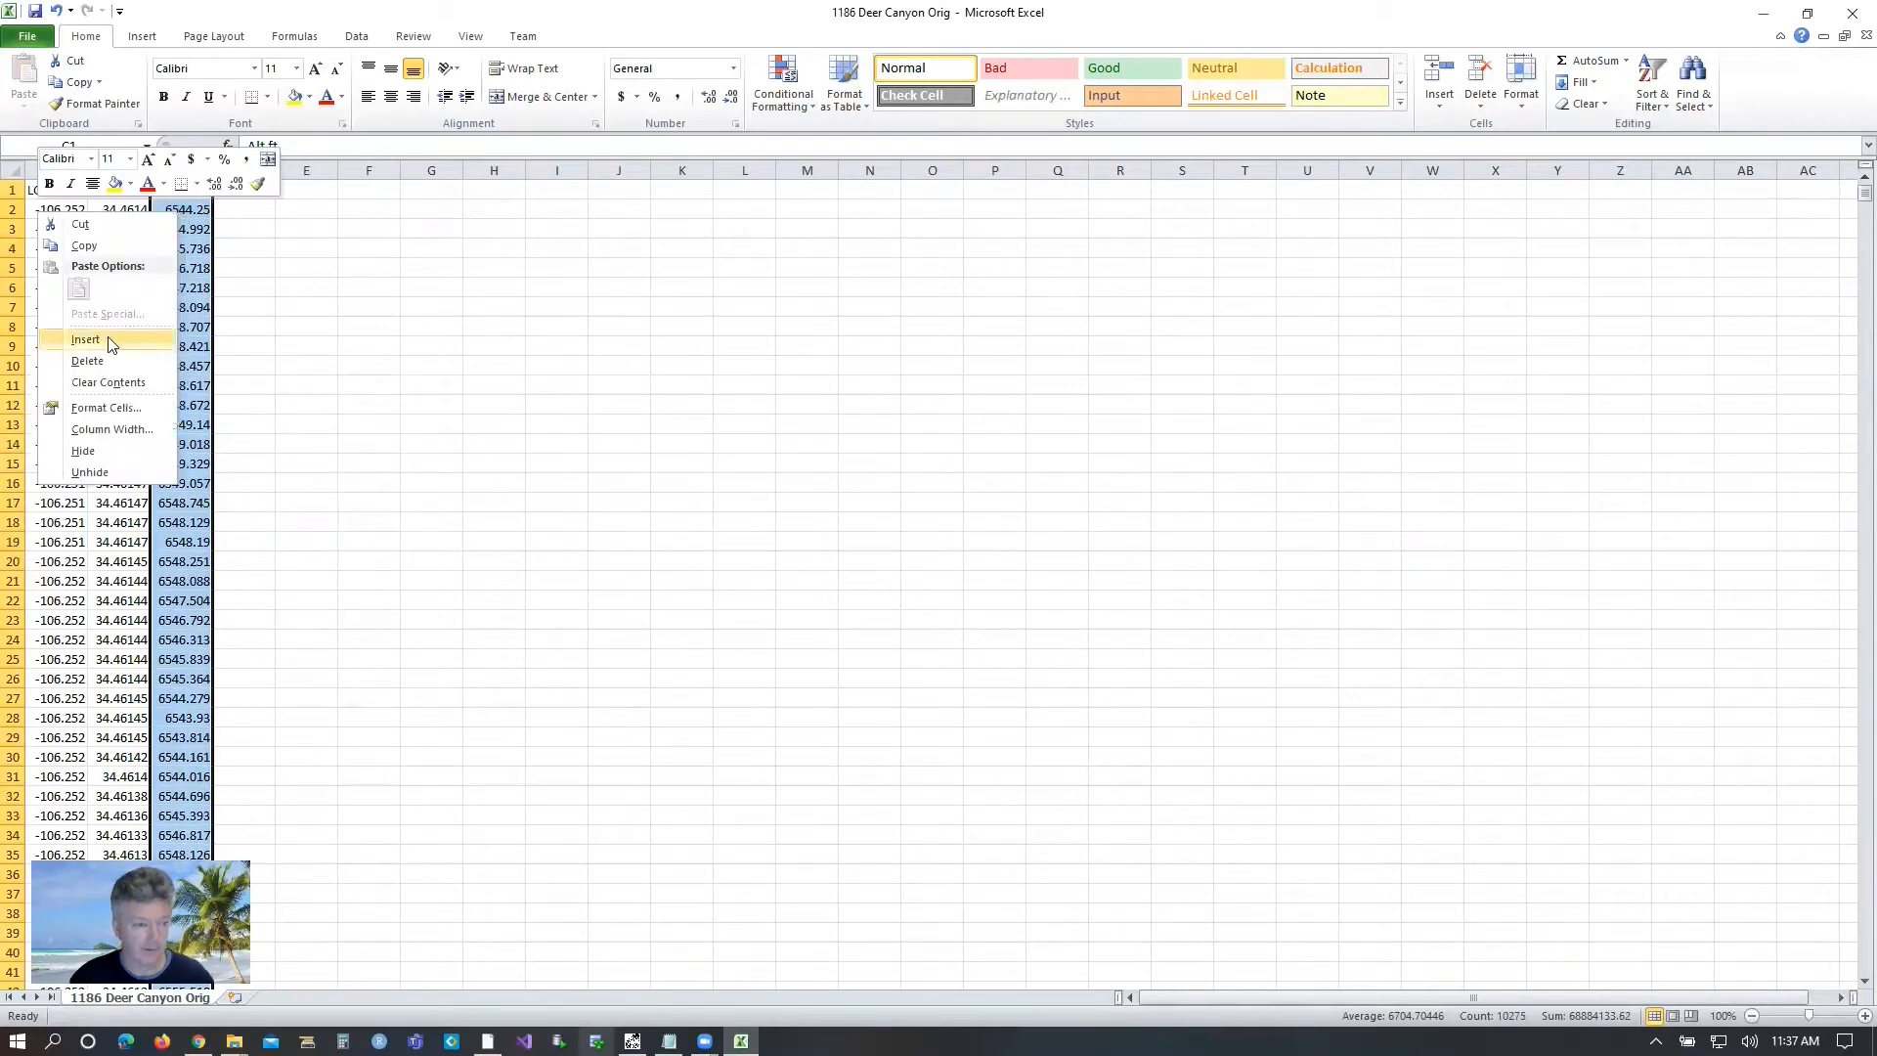
pyautogui.click(116, 402)
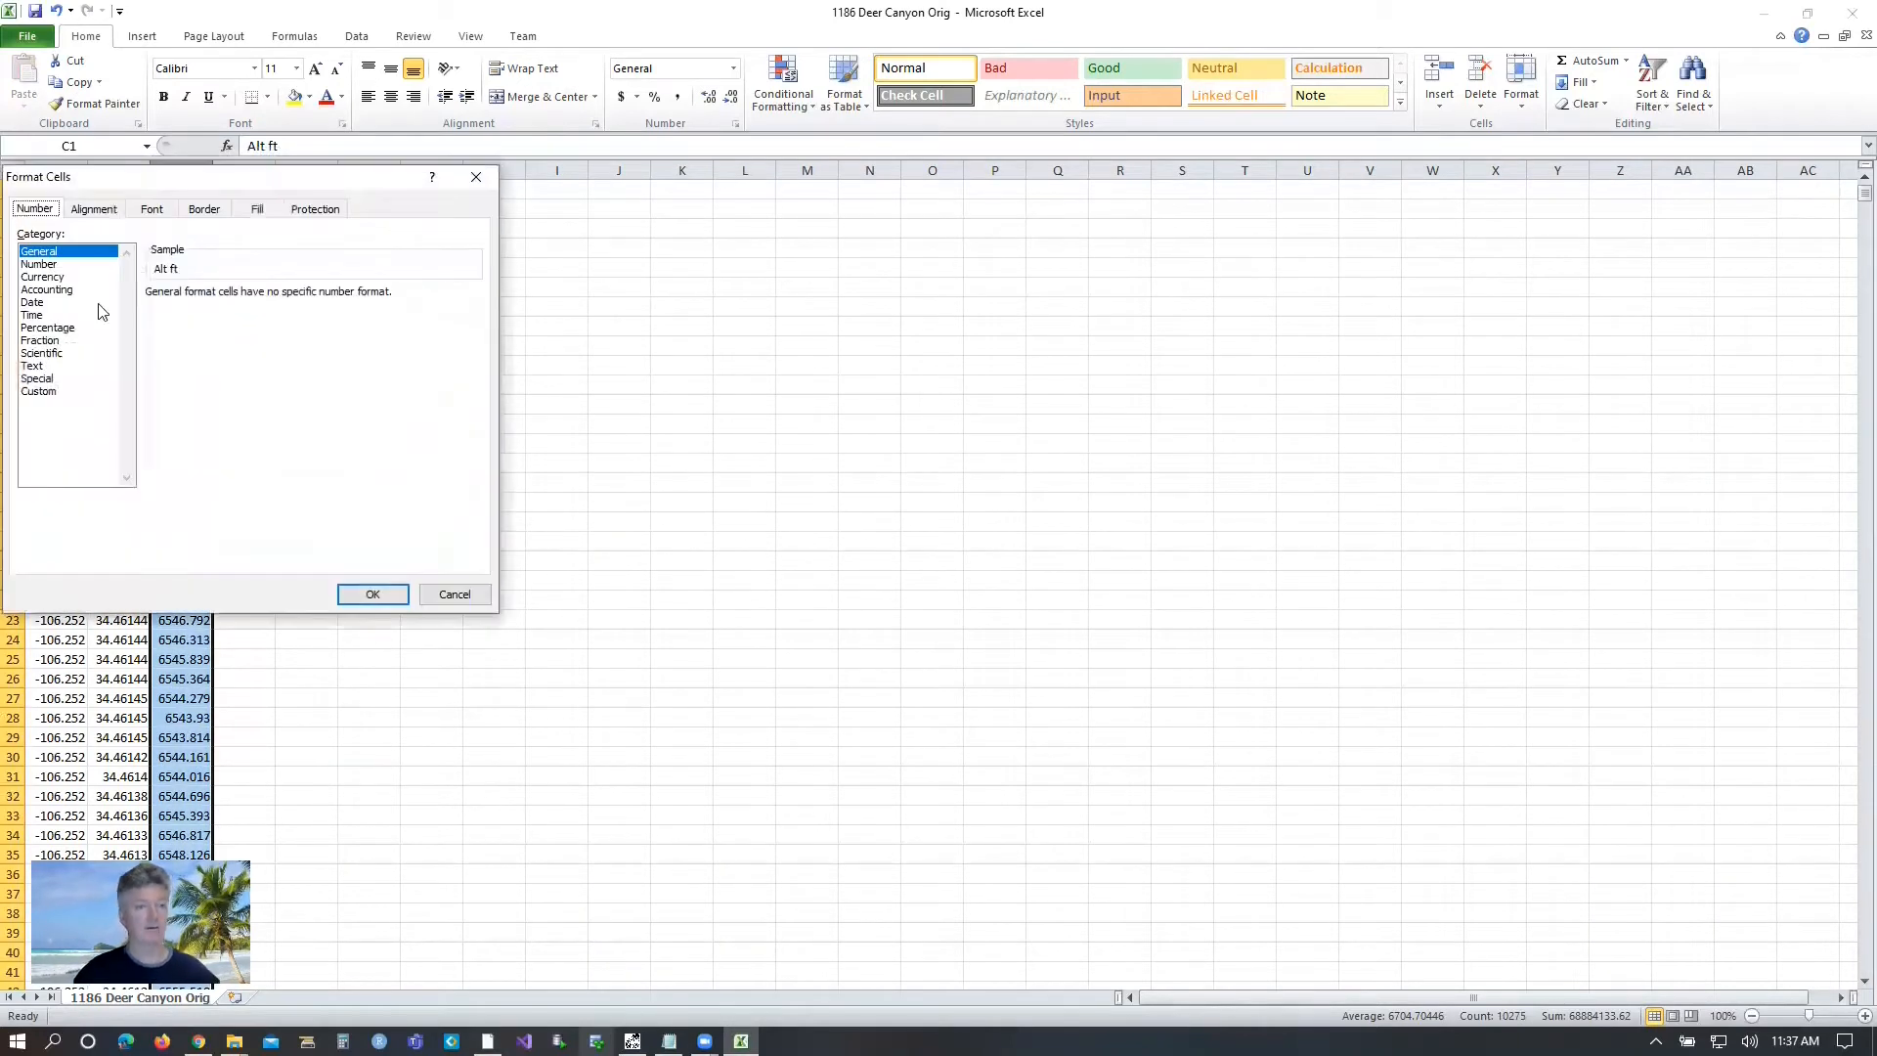
pyautogui.click(41, 265)
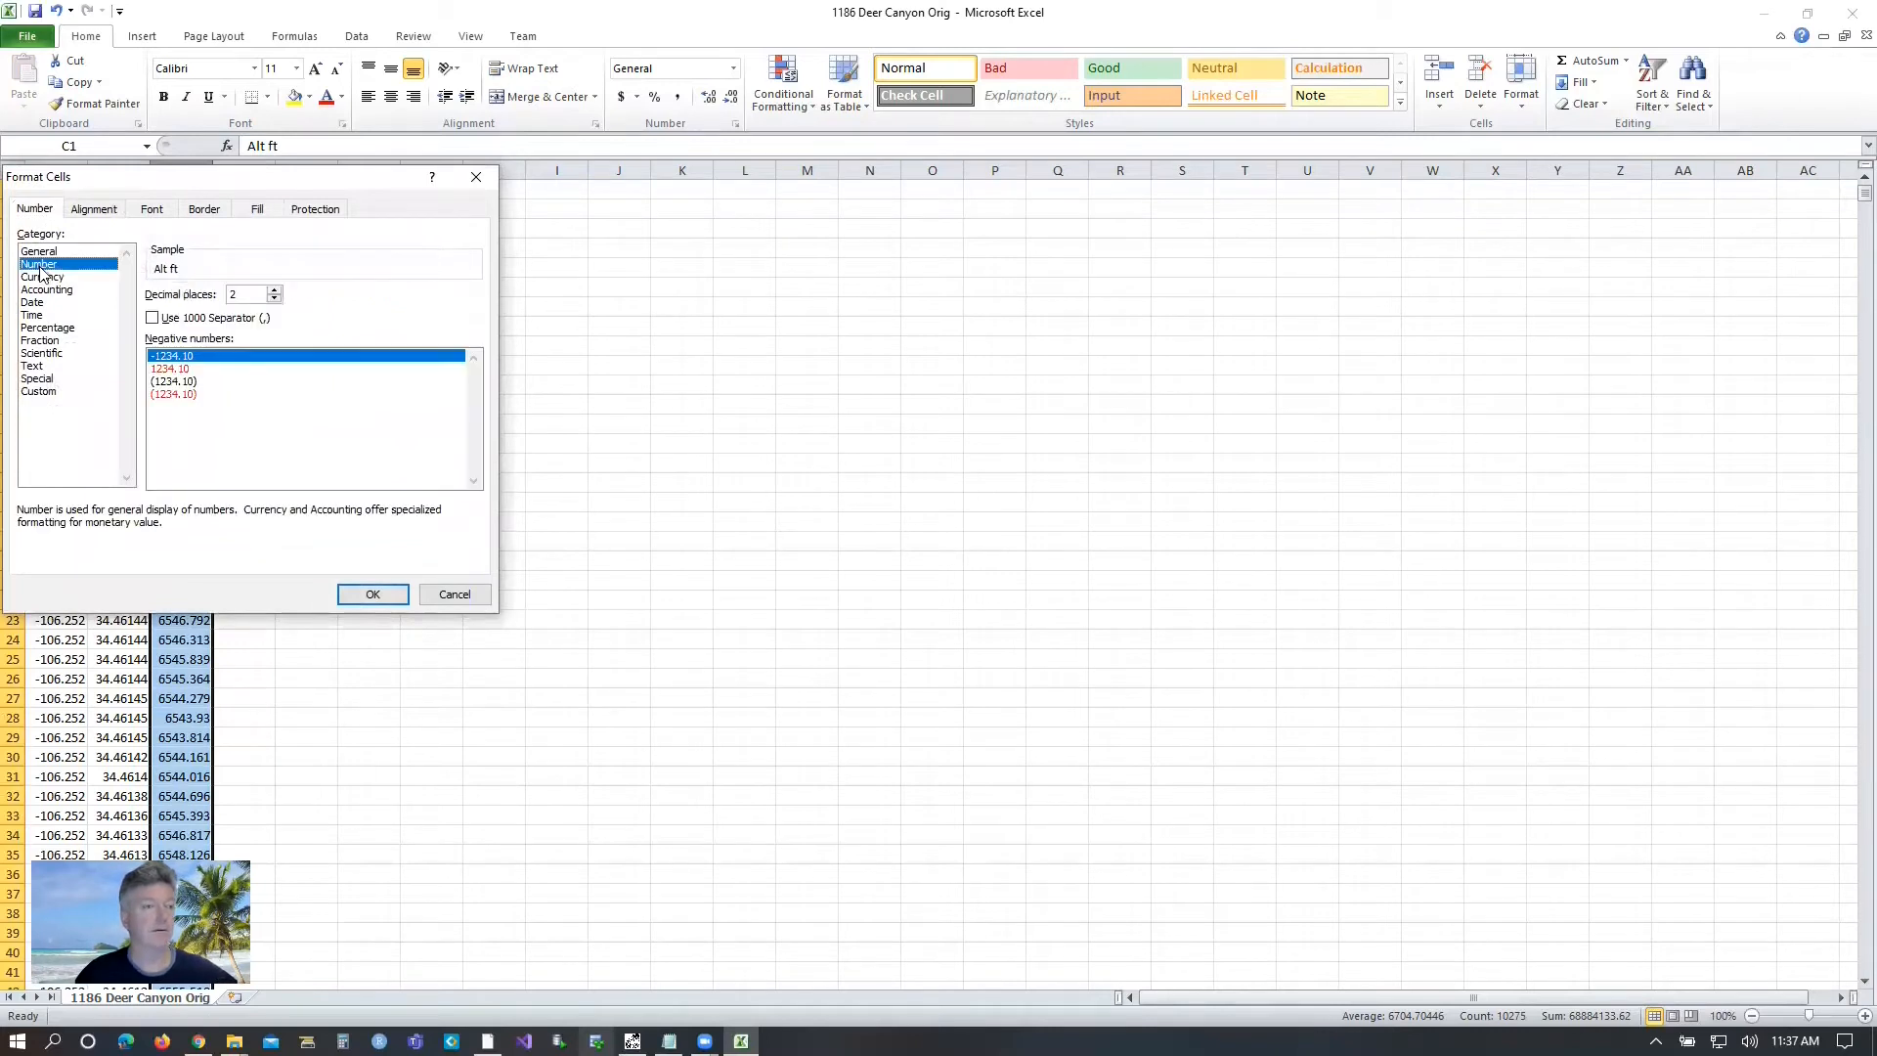
pyautogui.click(275, 300)
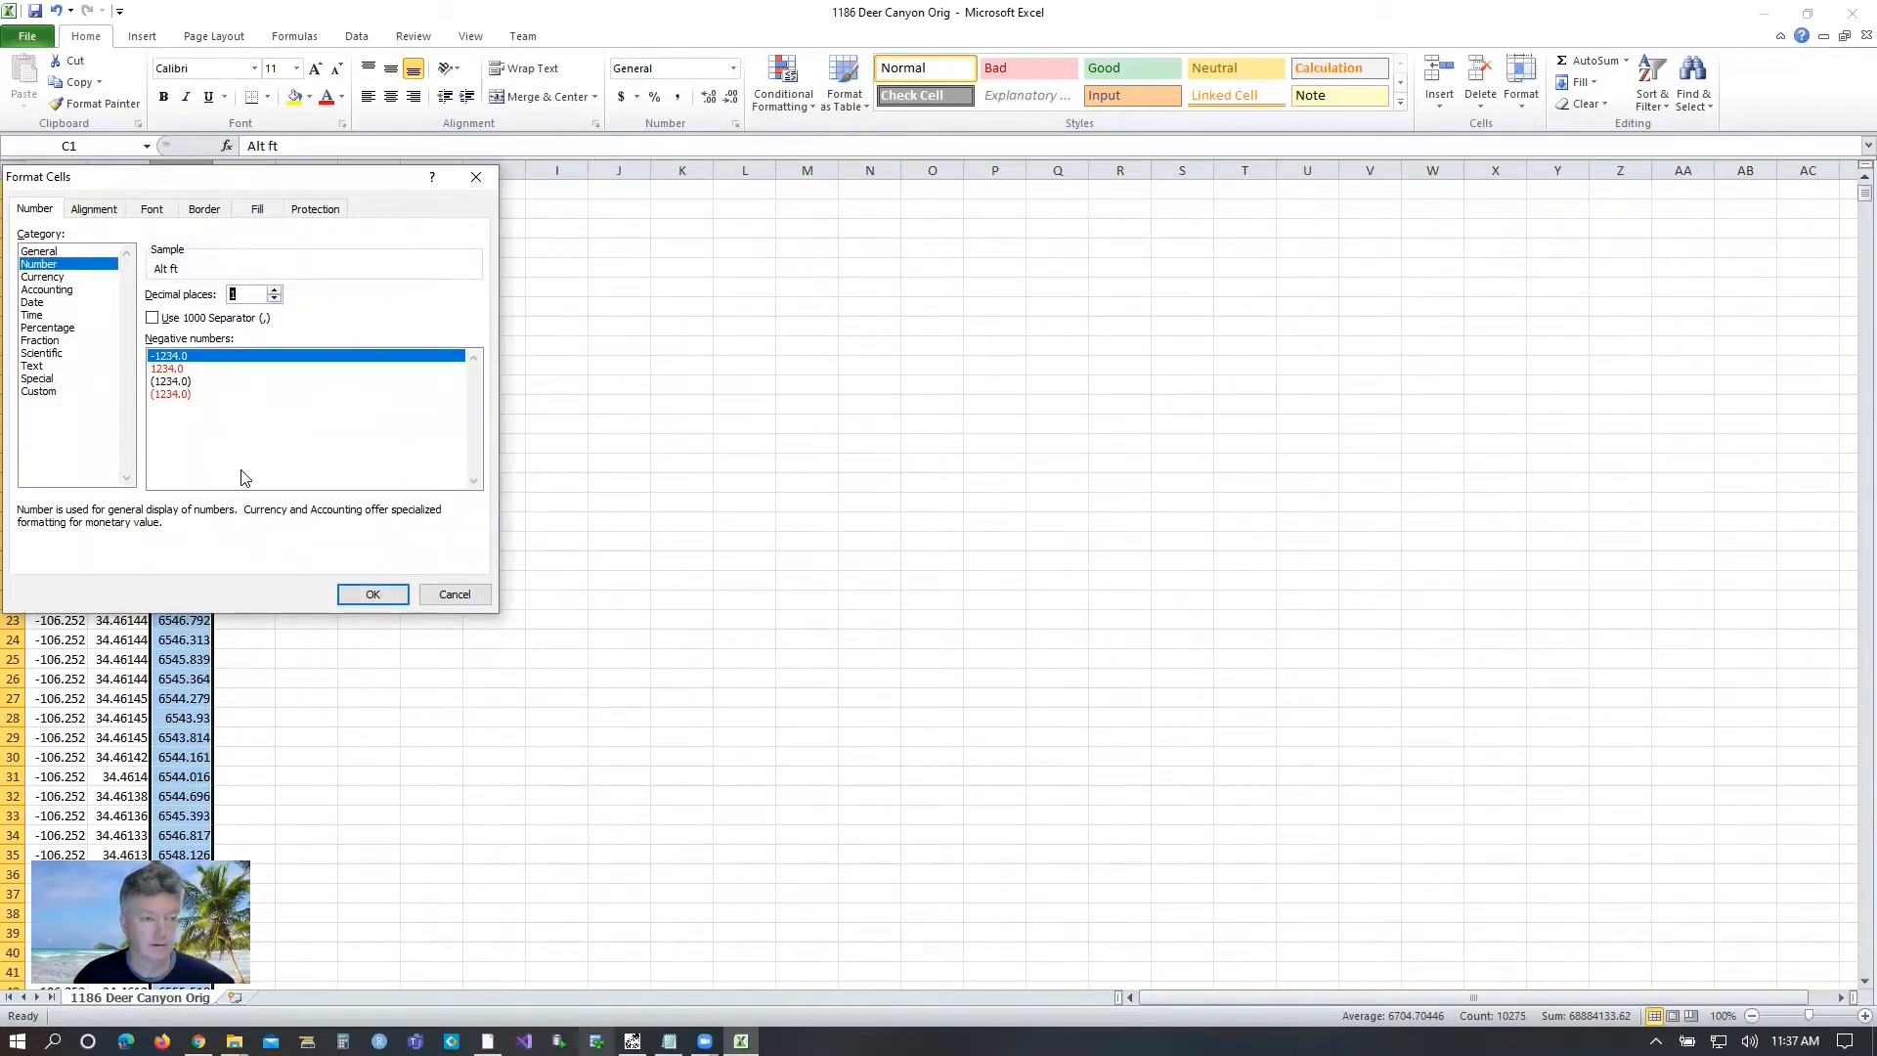
pyautogui.click(371, 594)
pyautogui.click(169, 211)
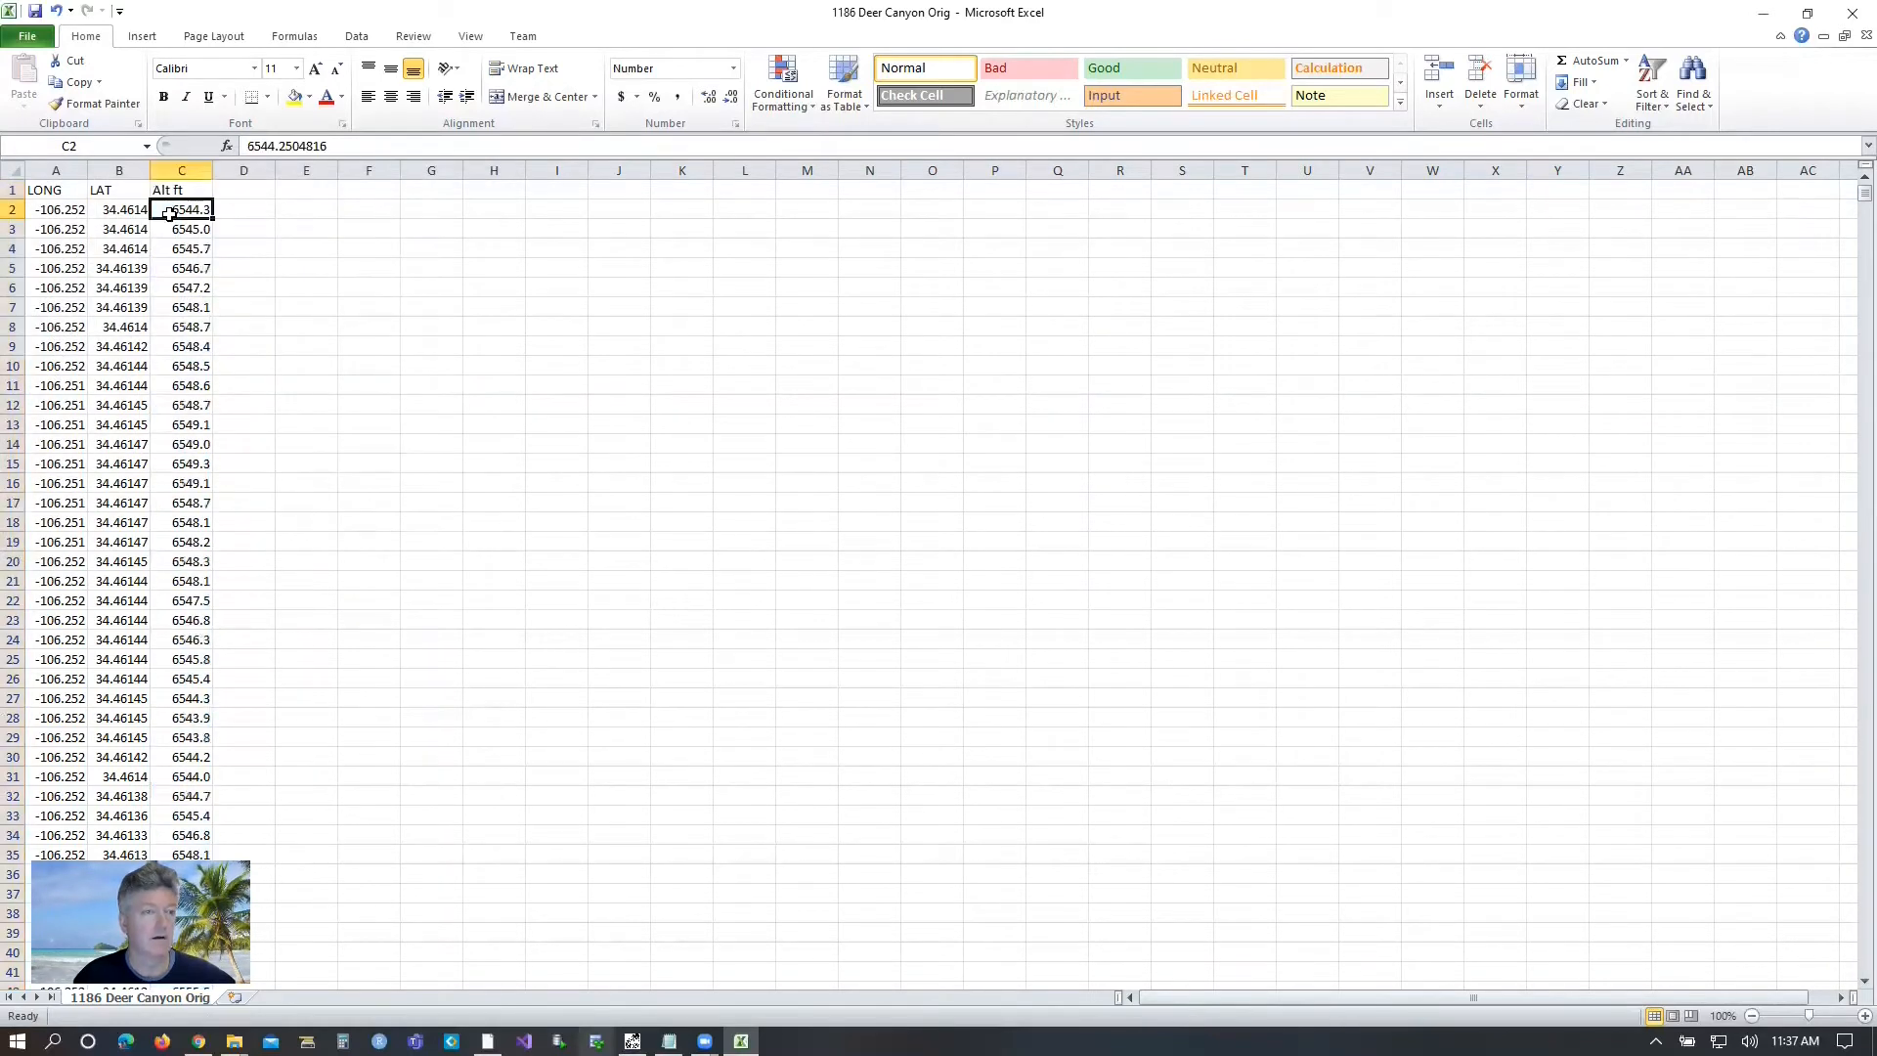
# Delete the header row with LONG, LAT and Alt ft, and save the file, keeping the CSV format.
pyautogui.click(14, 189)
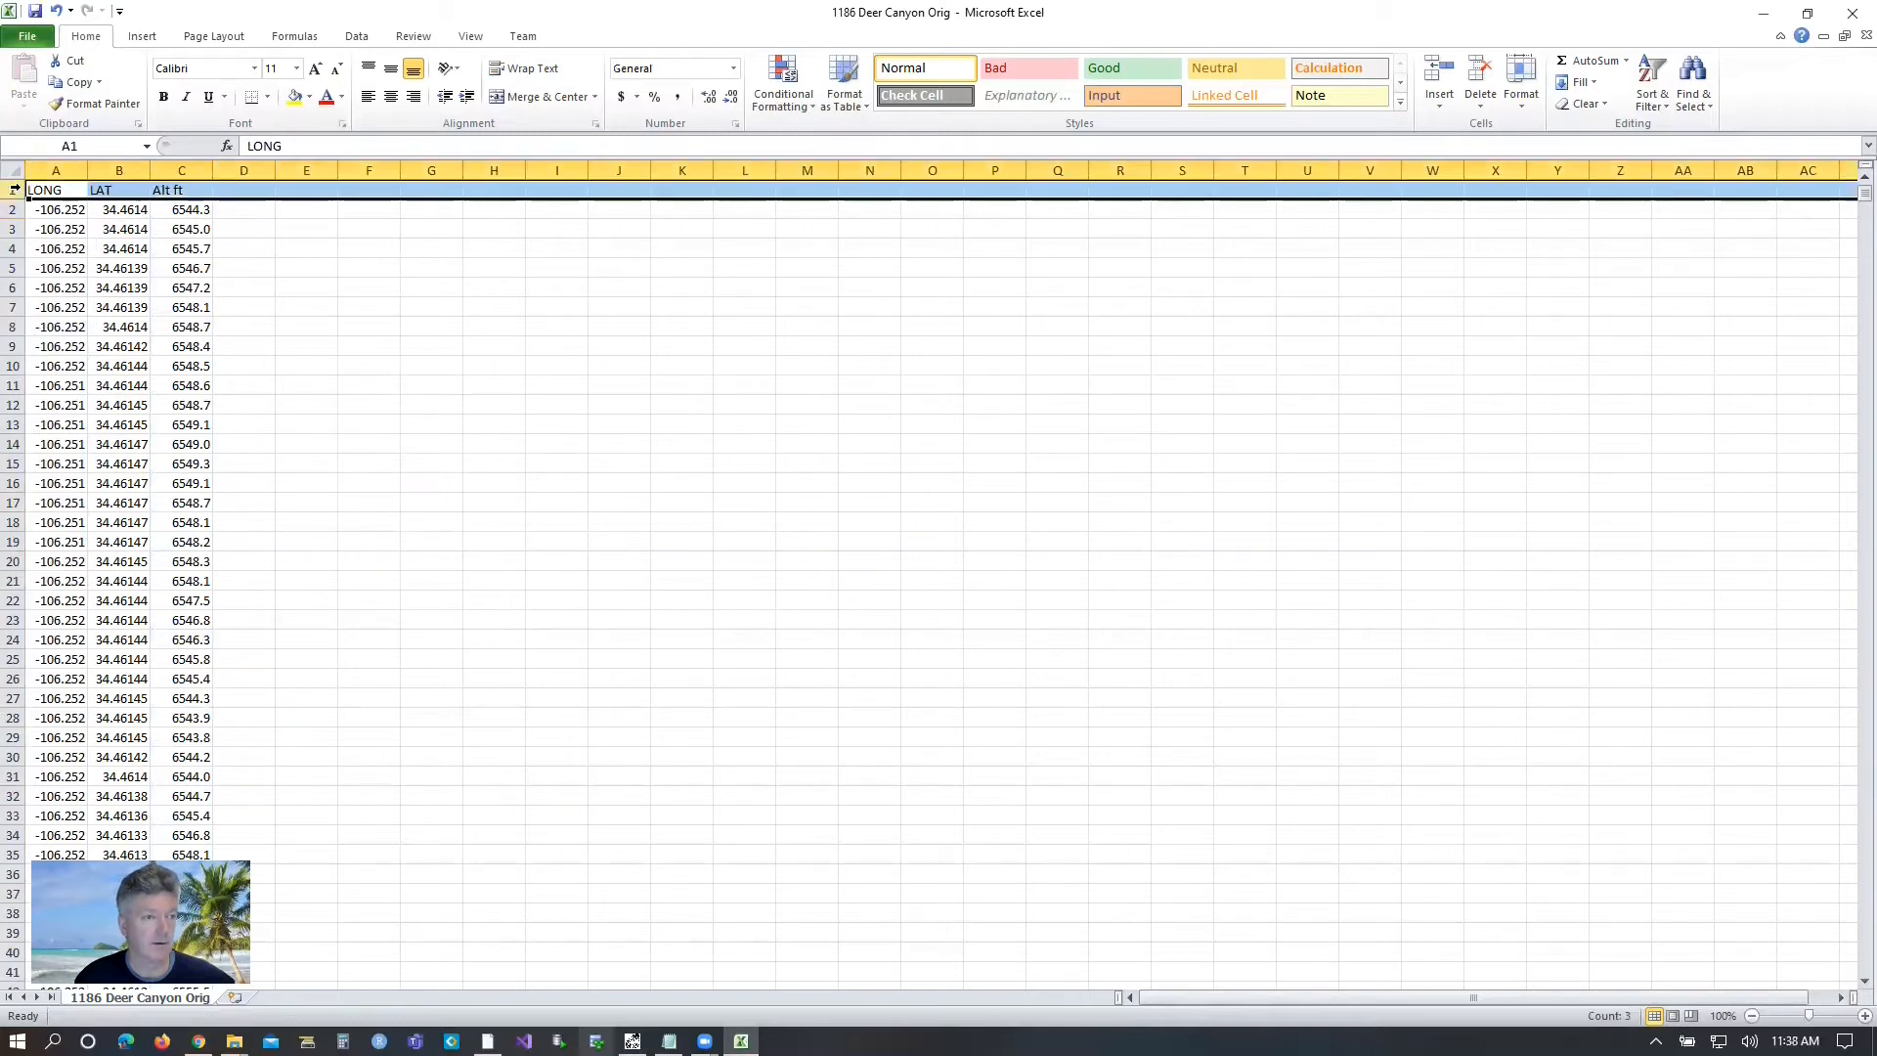
pyautogui.rightClick(14, 190)
pyautogui.click(68, 338)
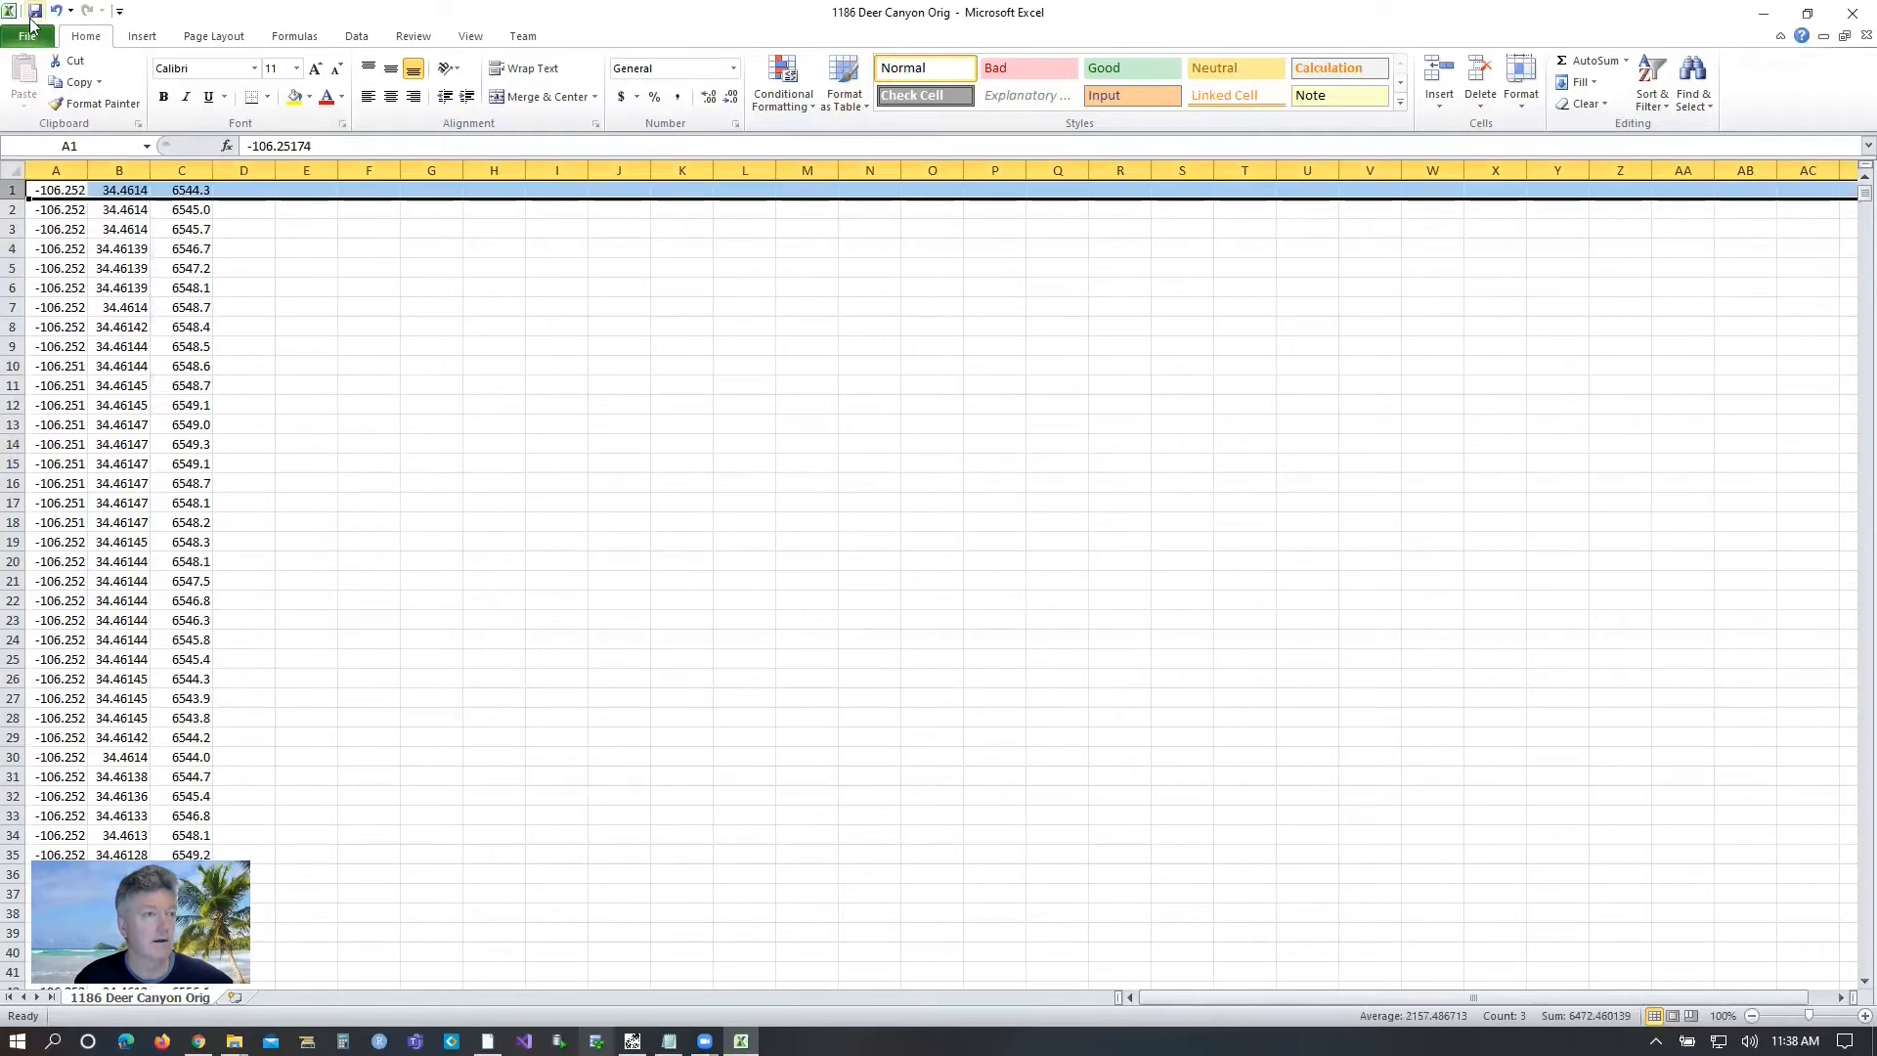
pyautogui.click(35, 13)
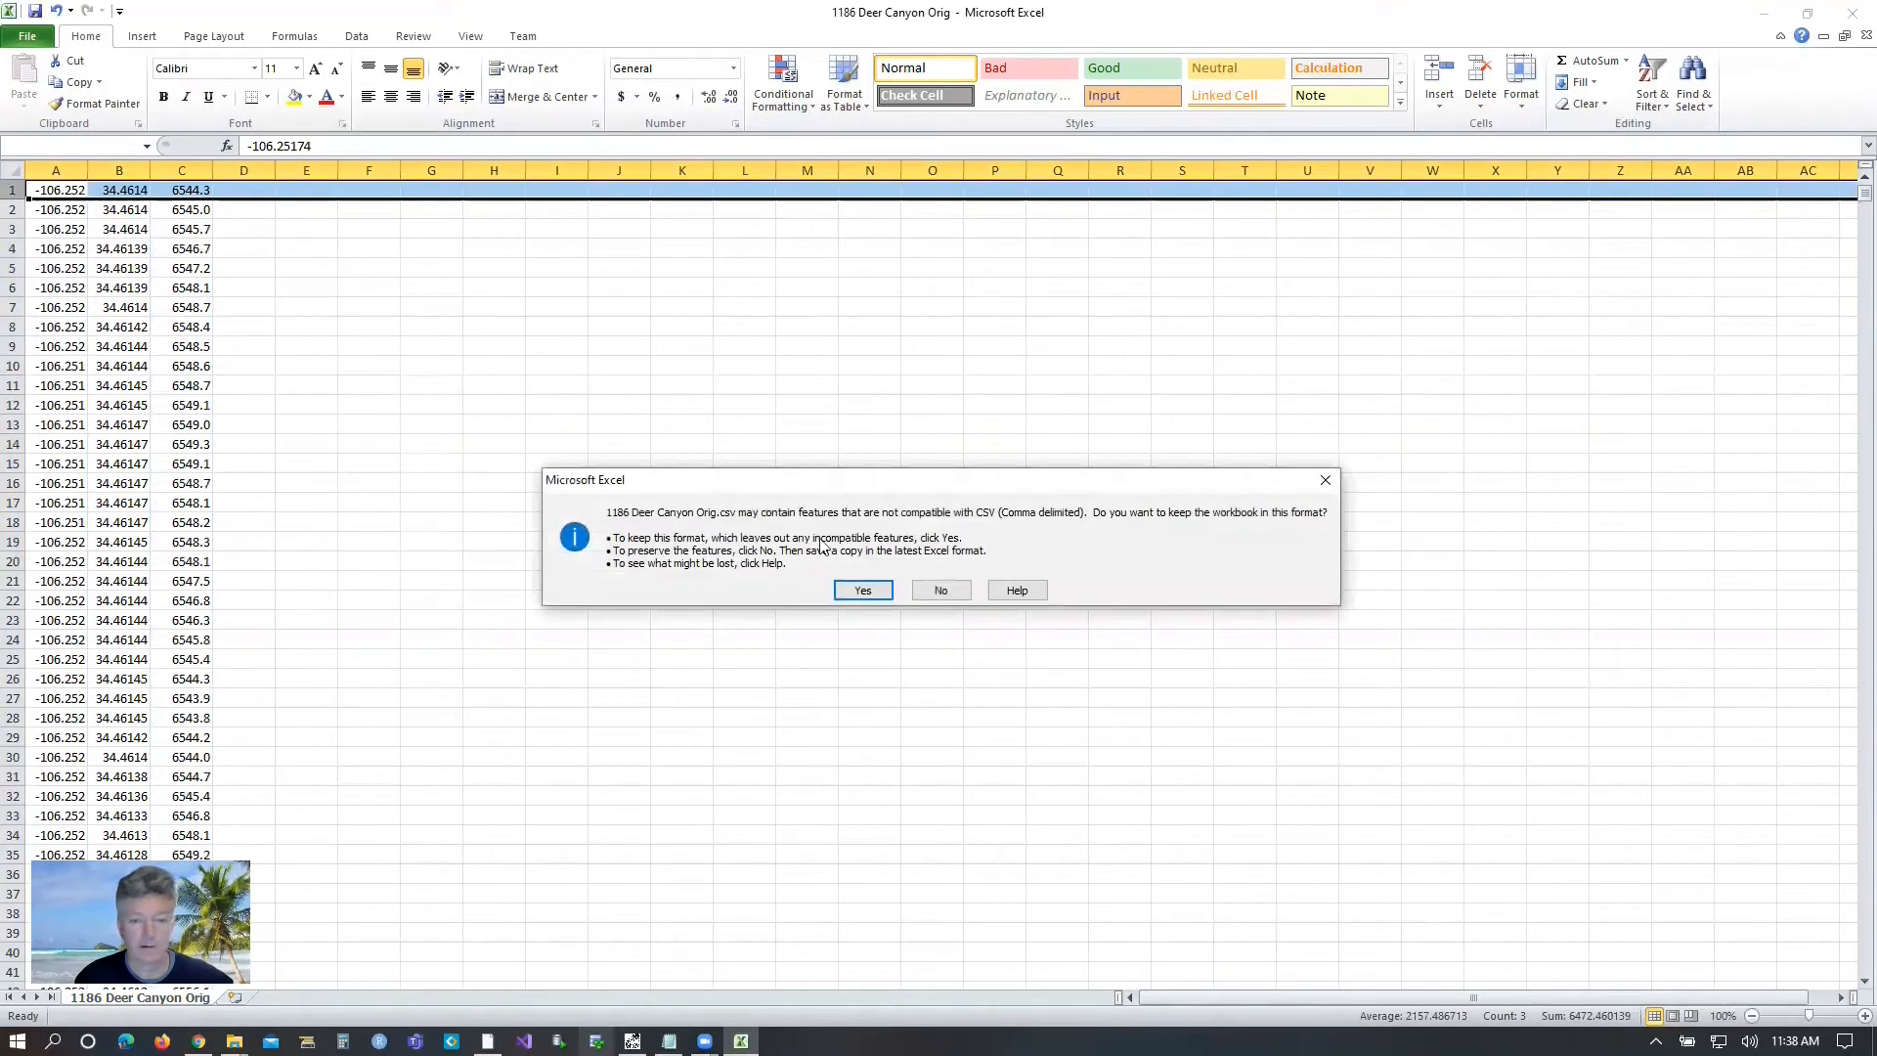
pyautogui.click(863, 591)
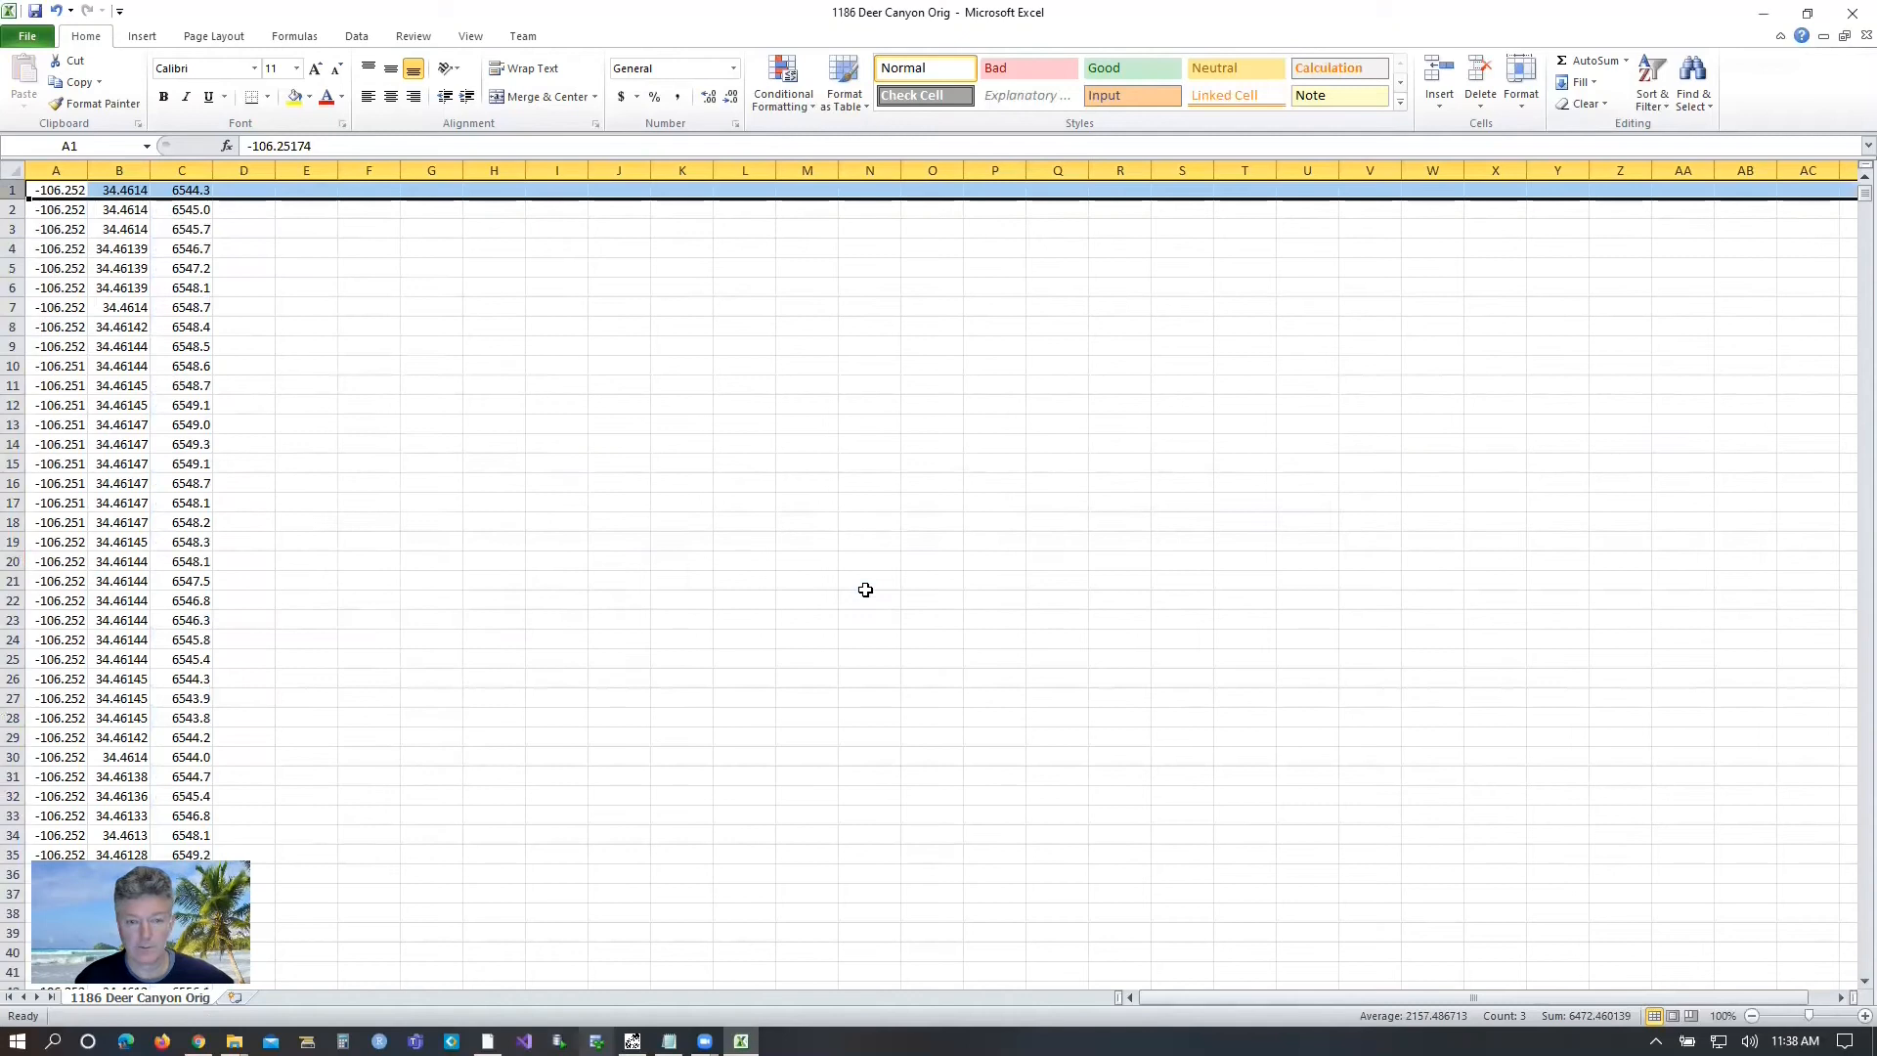
pyautogui.click(133, 289)
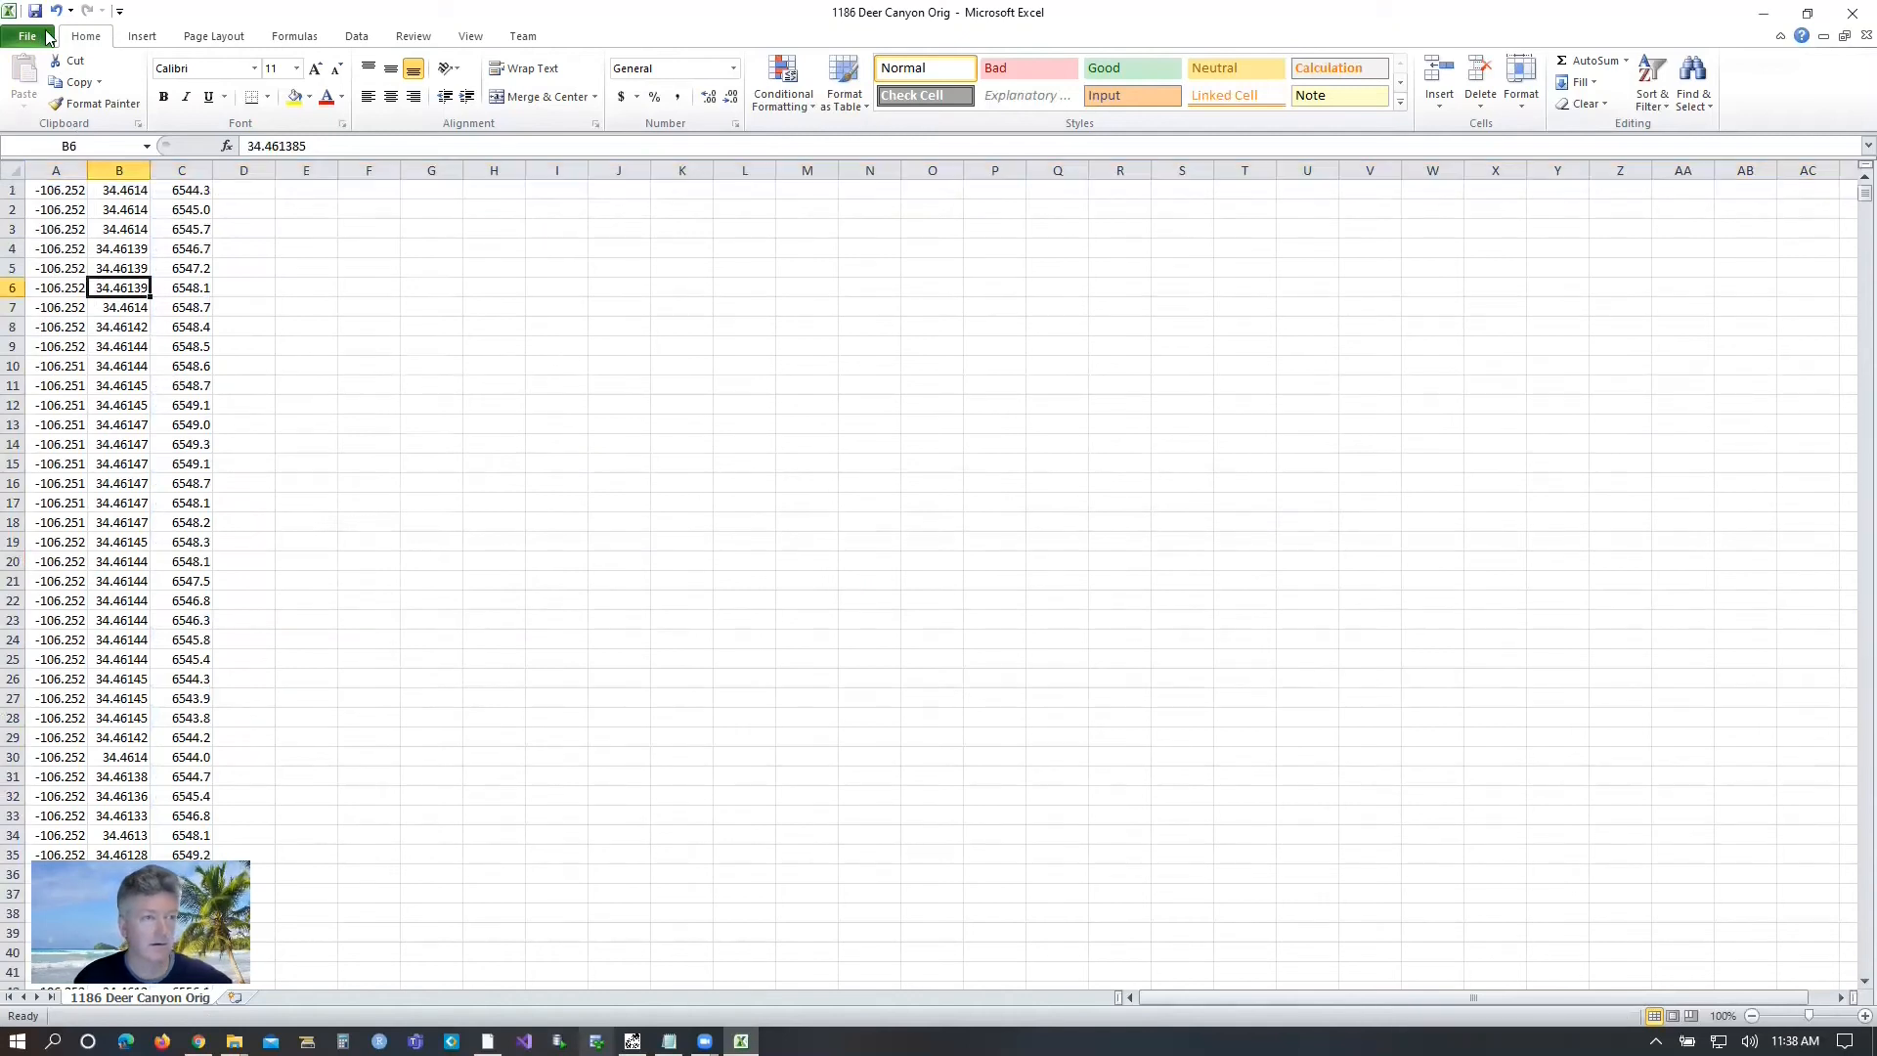
pyautogui.click(1850, 14)
pyautogui.click(856, 549)
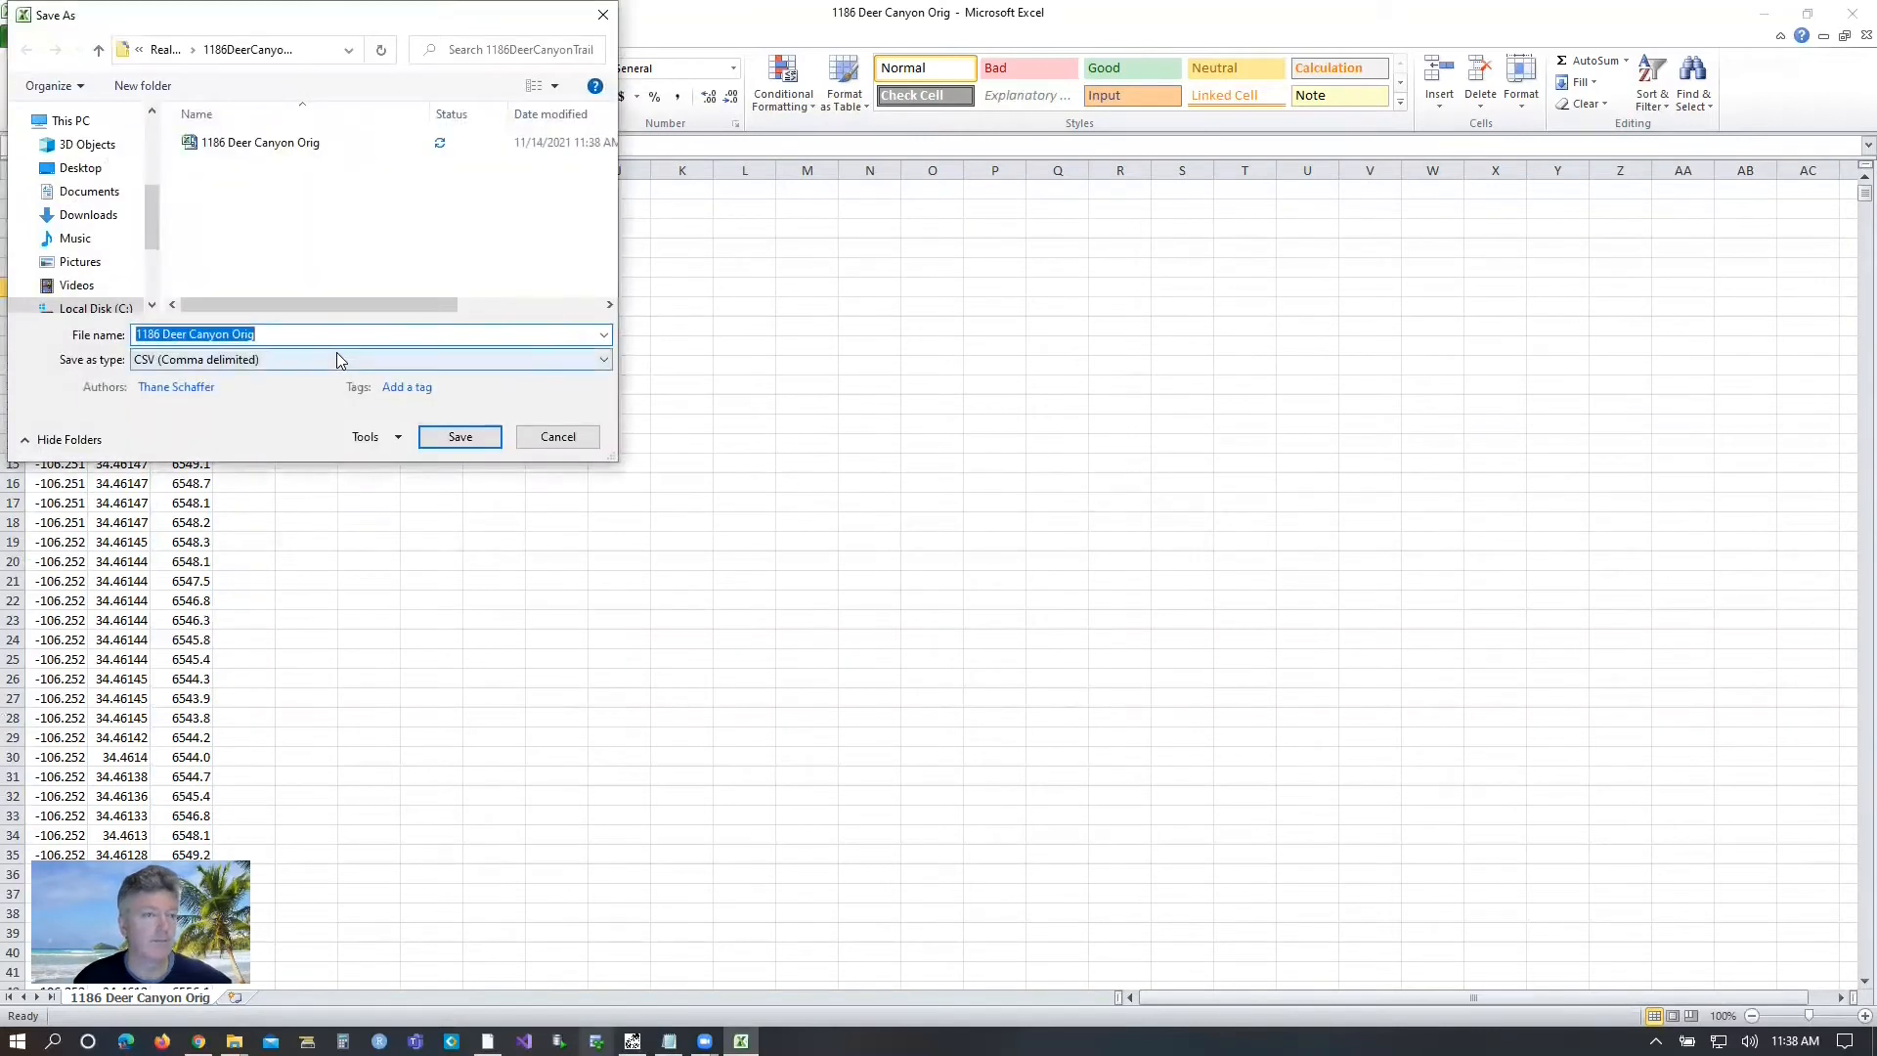
pyautogui.click(438, 437)
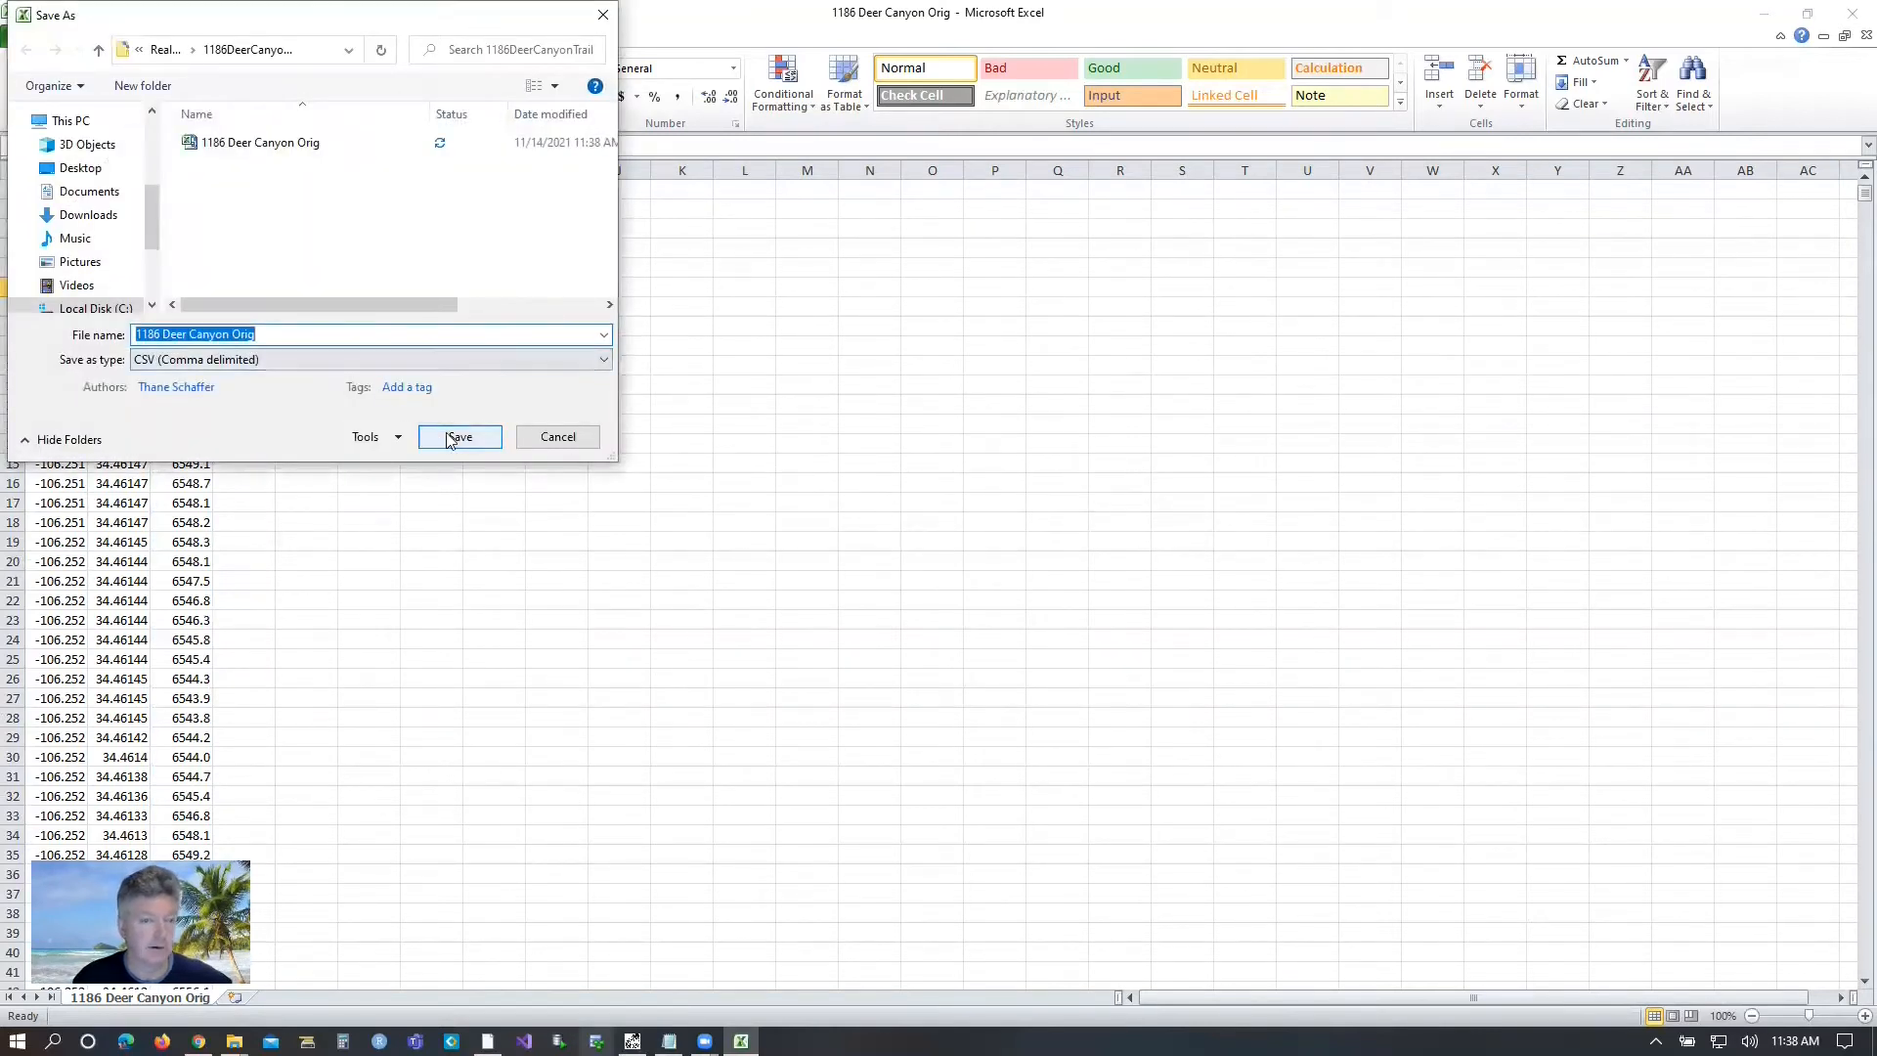
pyautogui.click(987, 529)
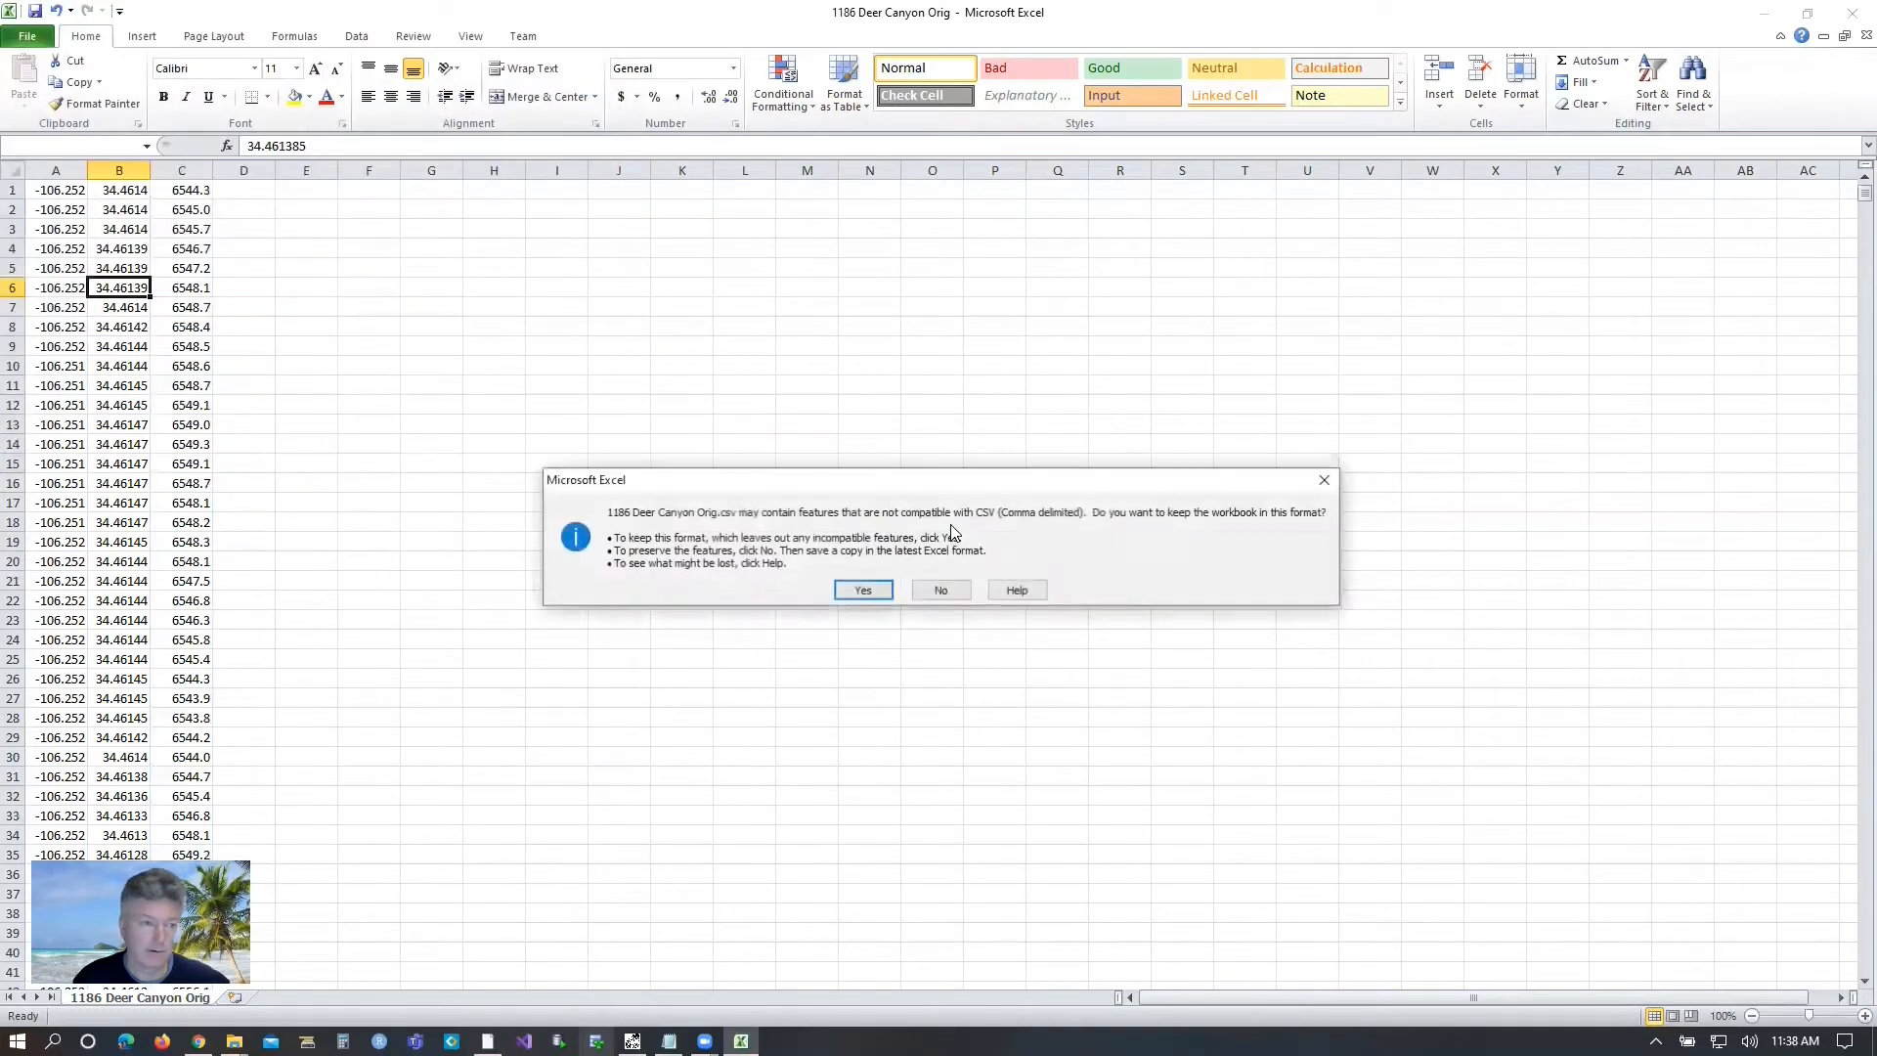
pyautogui.click(861, 591)
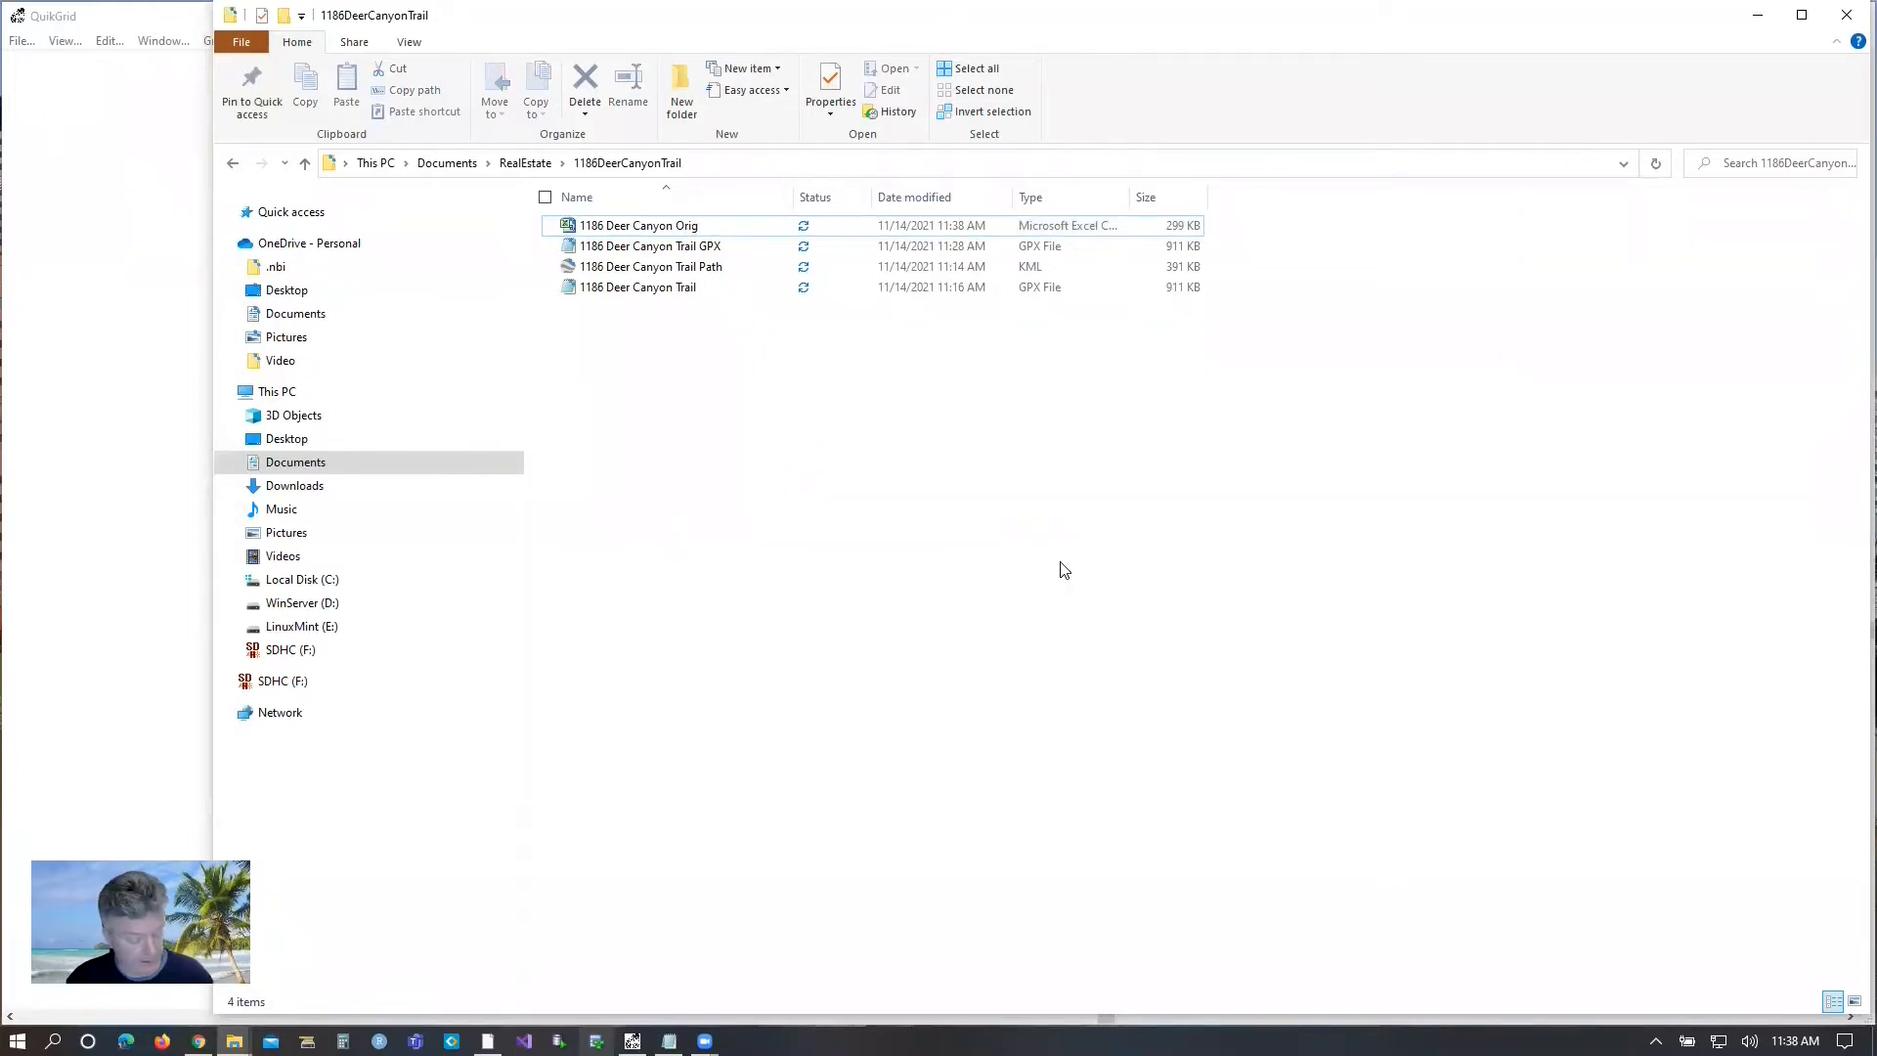
pyautogui.hotkey('alt', 'Tab')
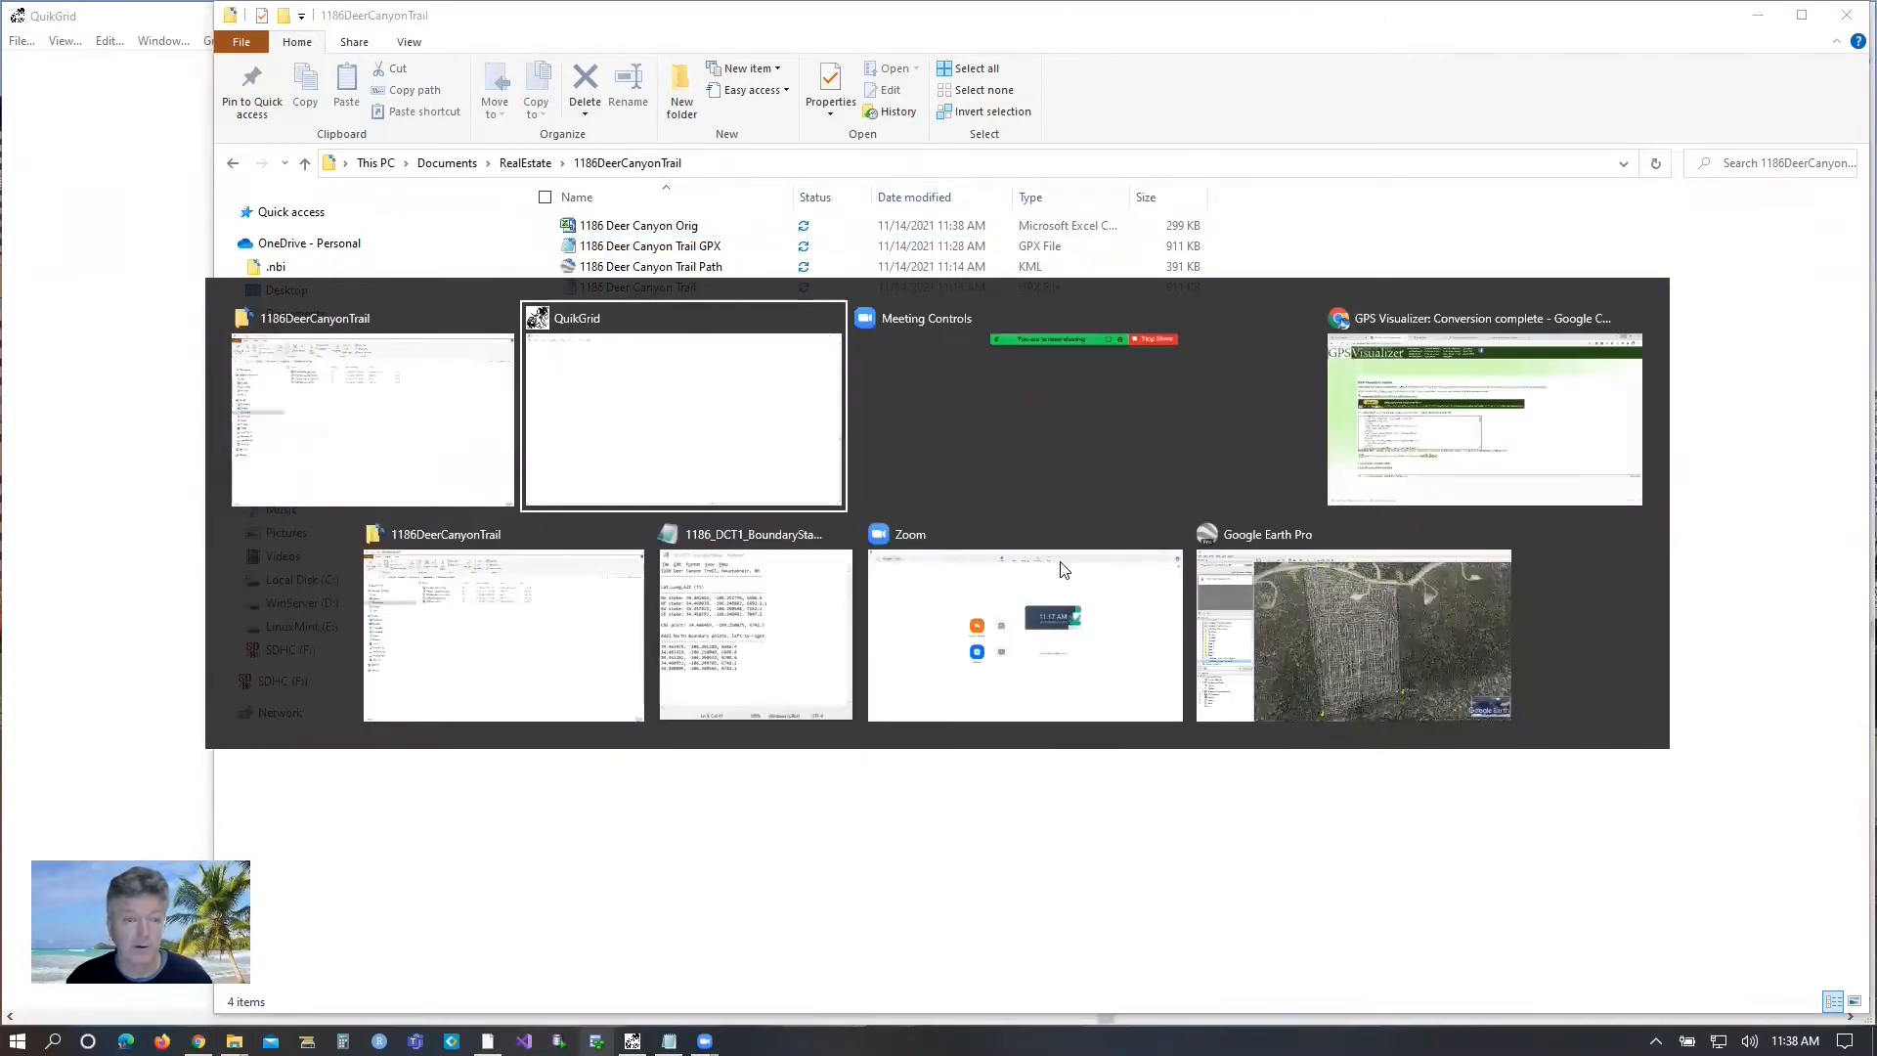
pyautogui.click(19, 40)
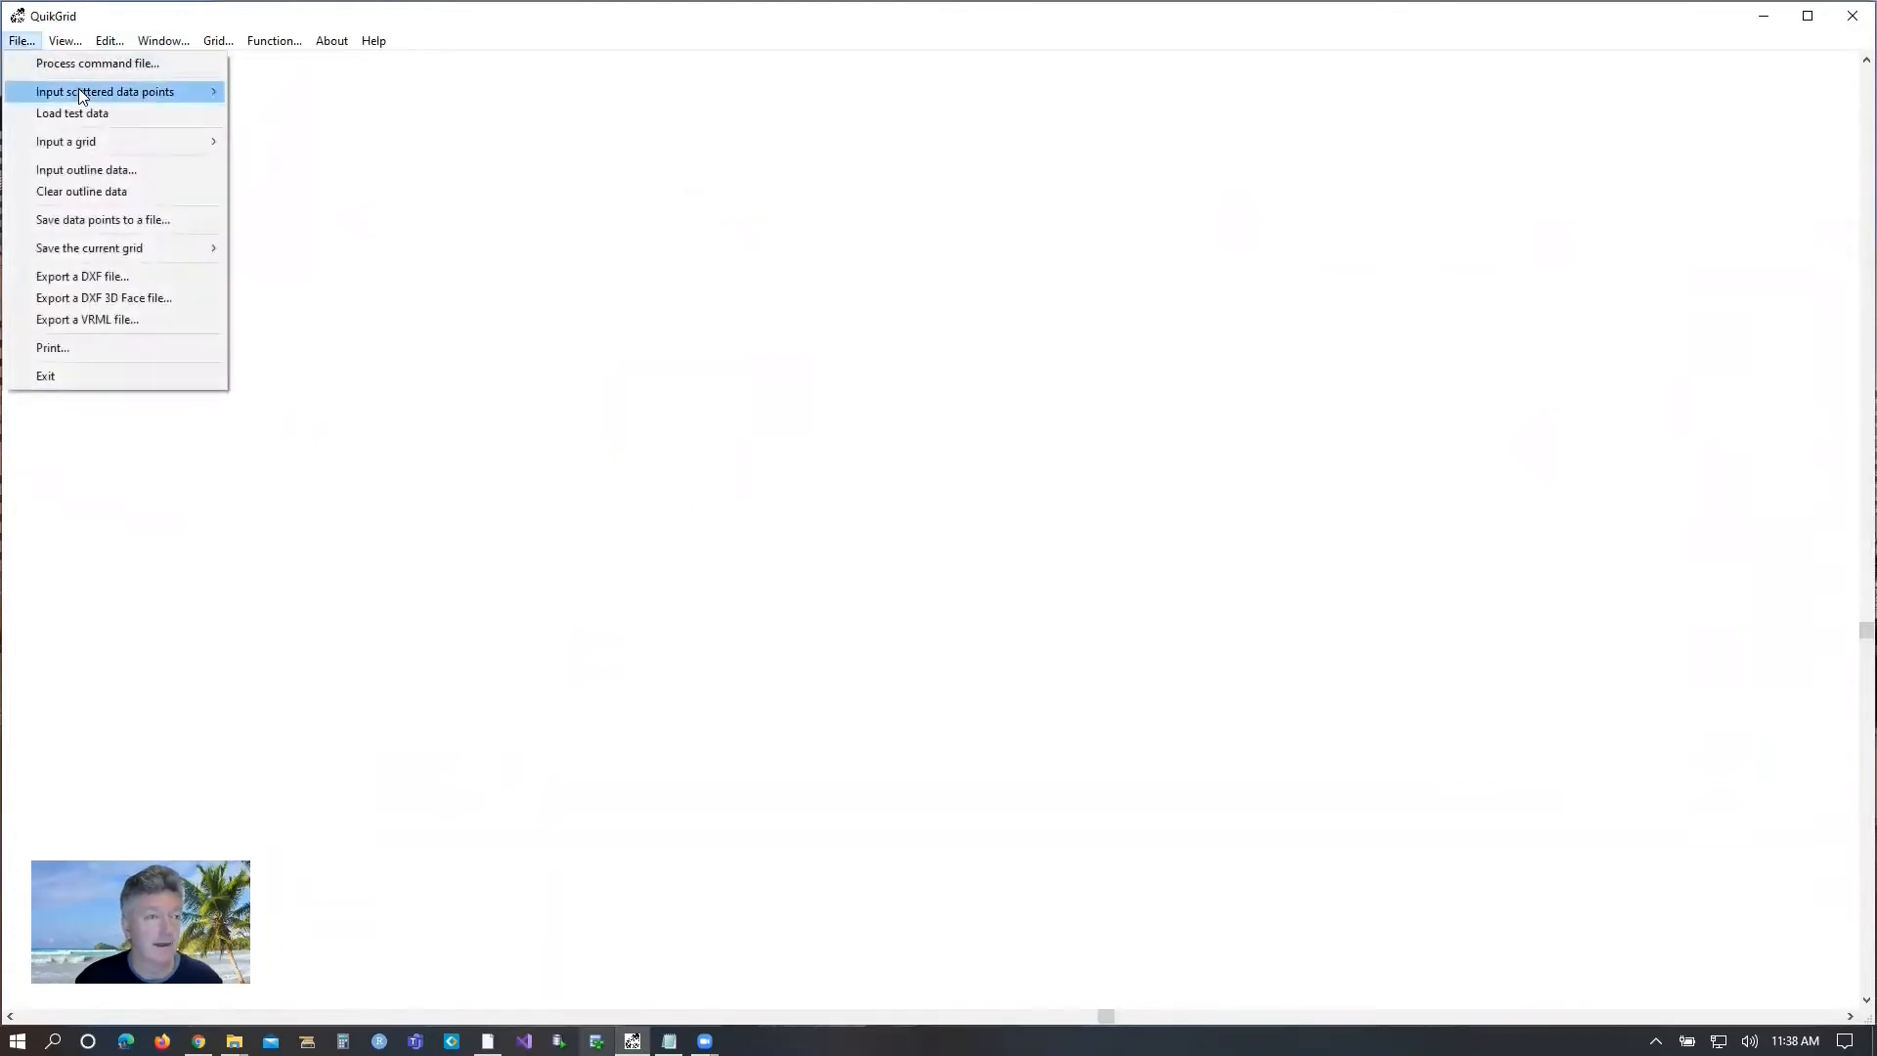
pyautogui.moveTo(81, 90)
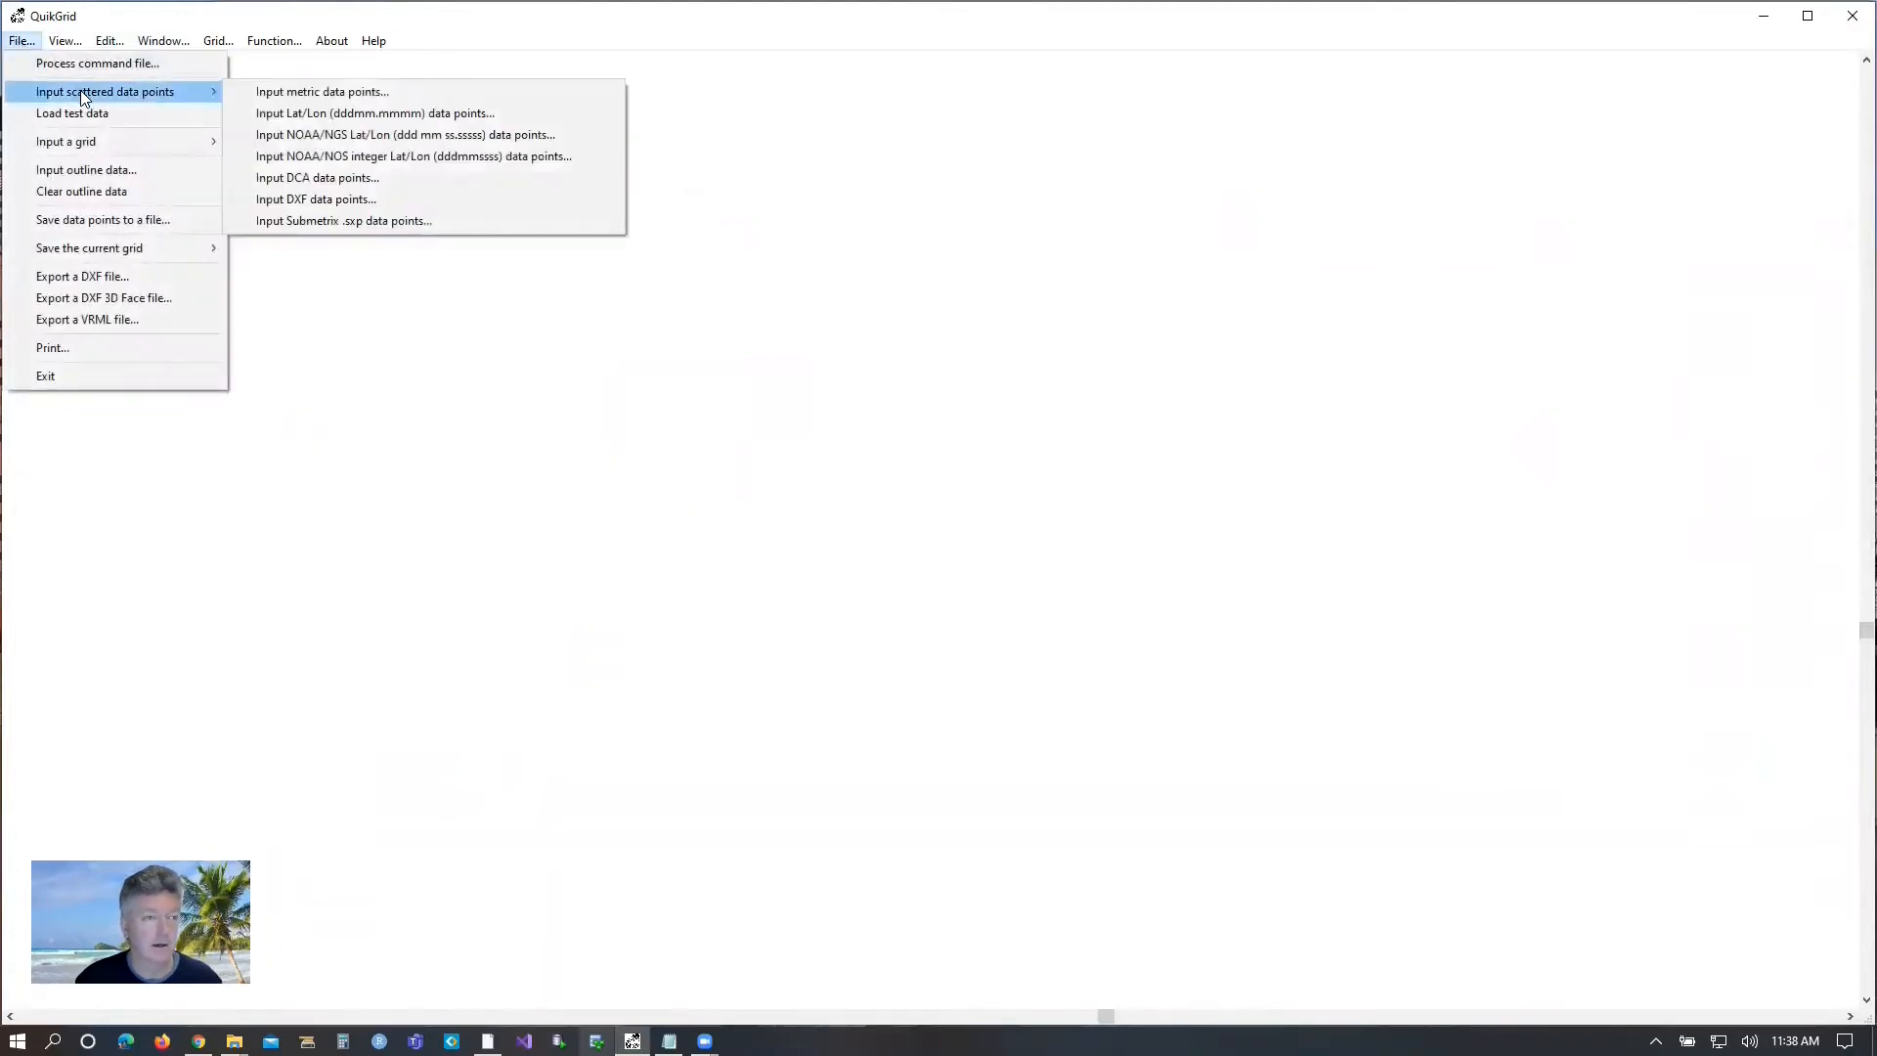
pyautogui.click(344, 93)
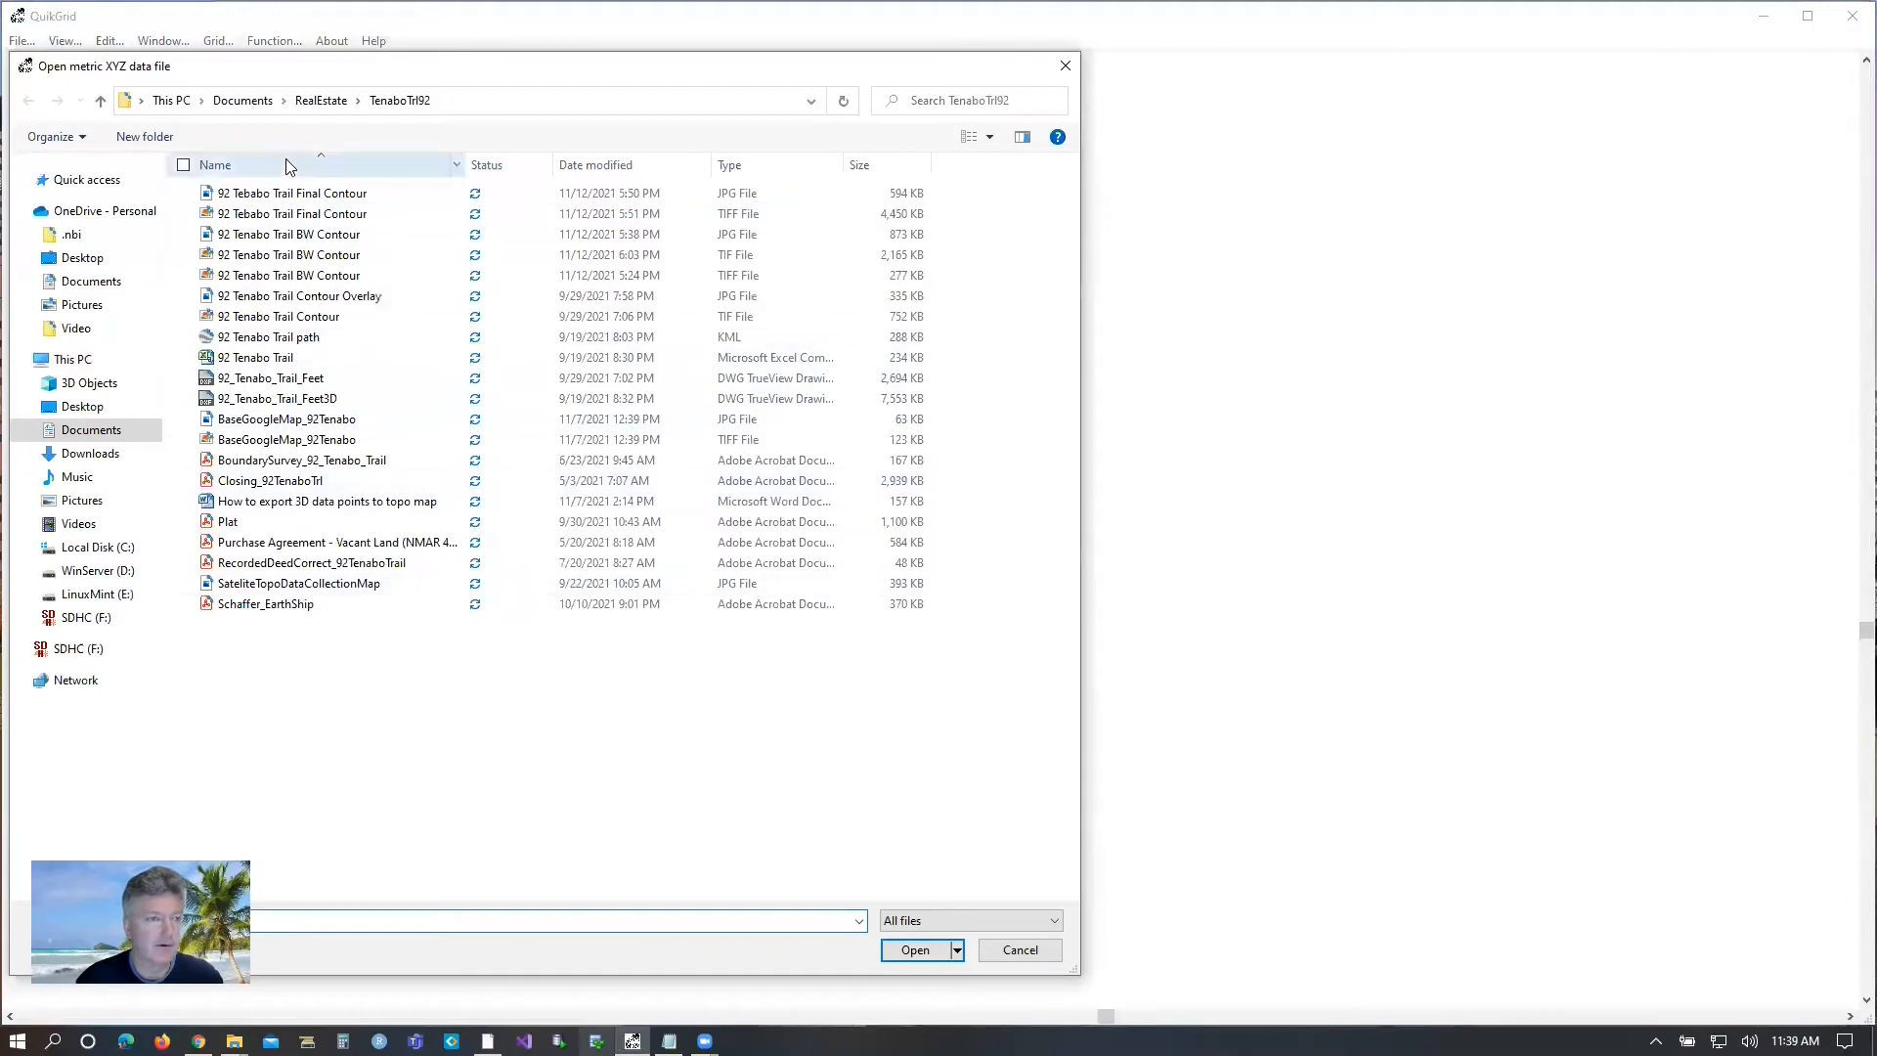
pyautogui.click(321, 99)
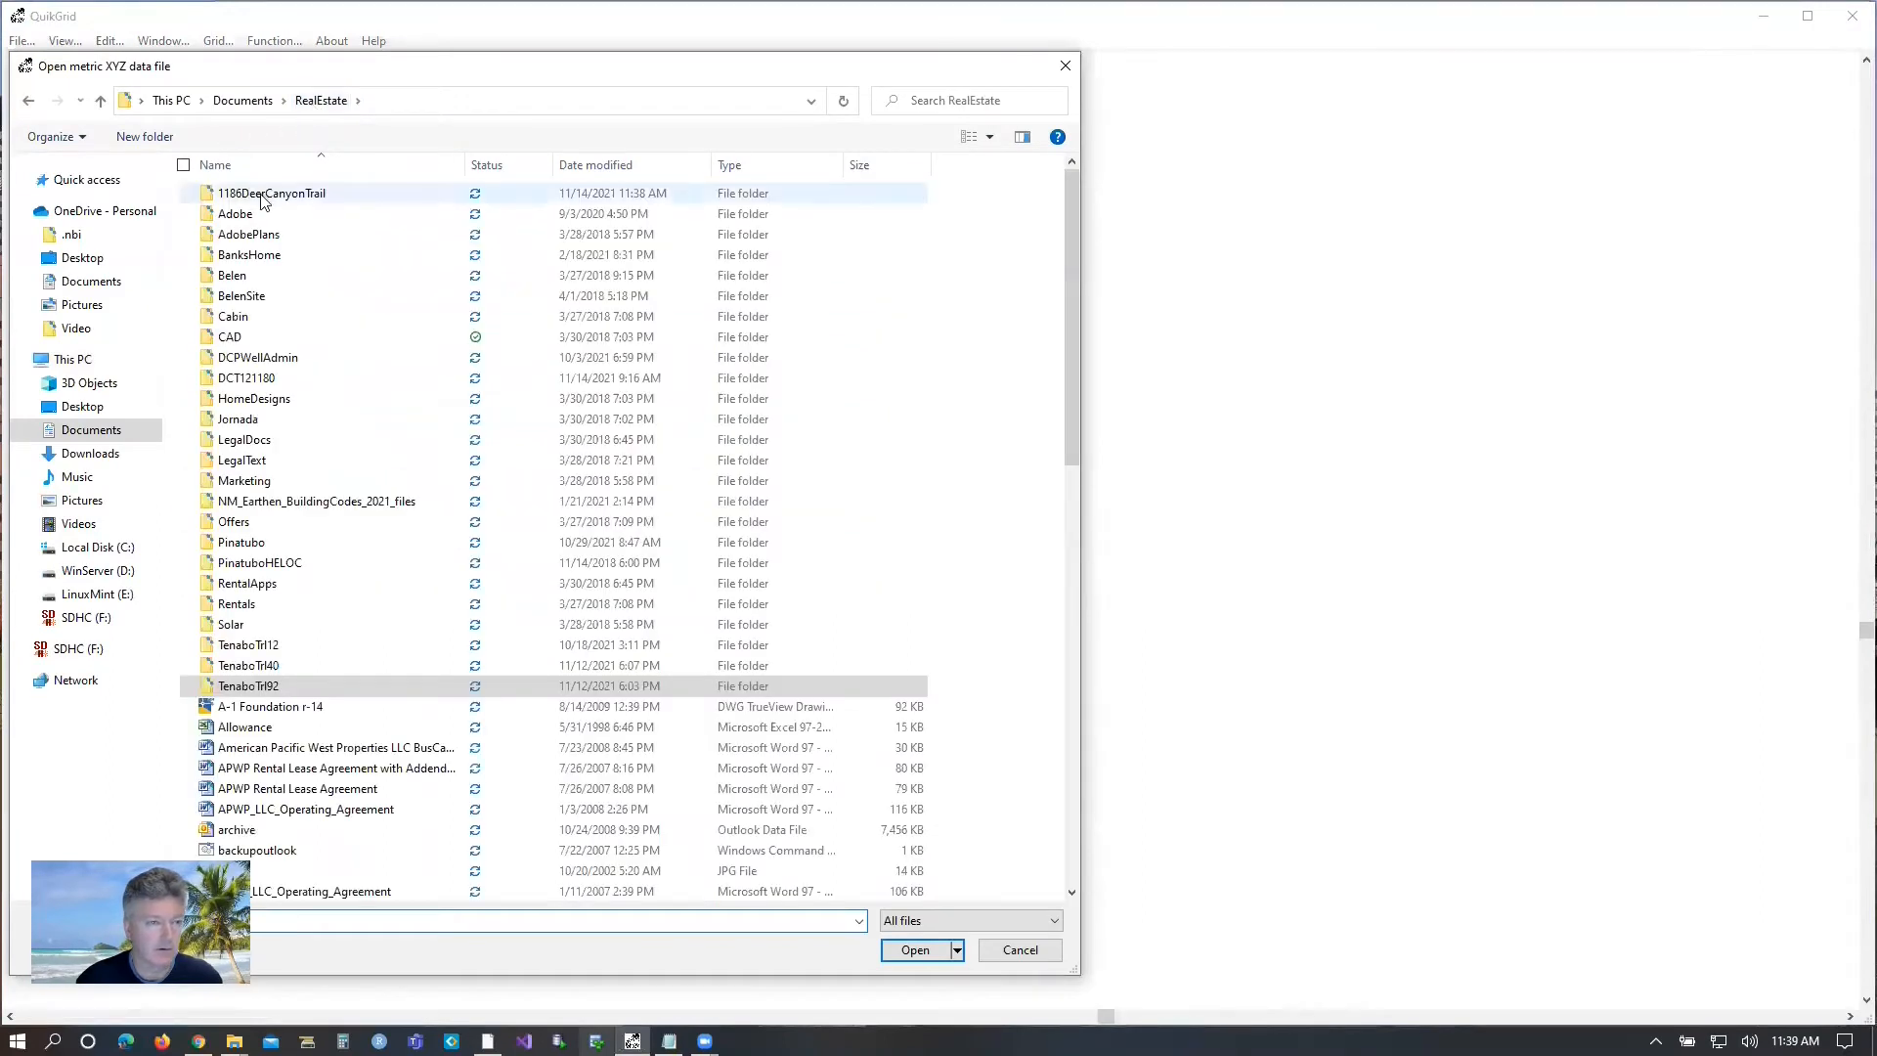
pyautogui.doubleClick(251, 192)
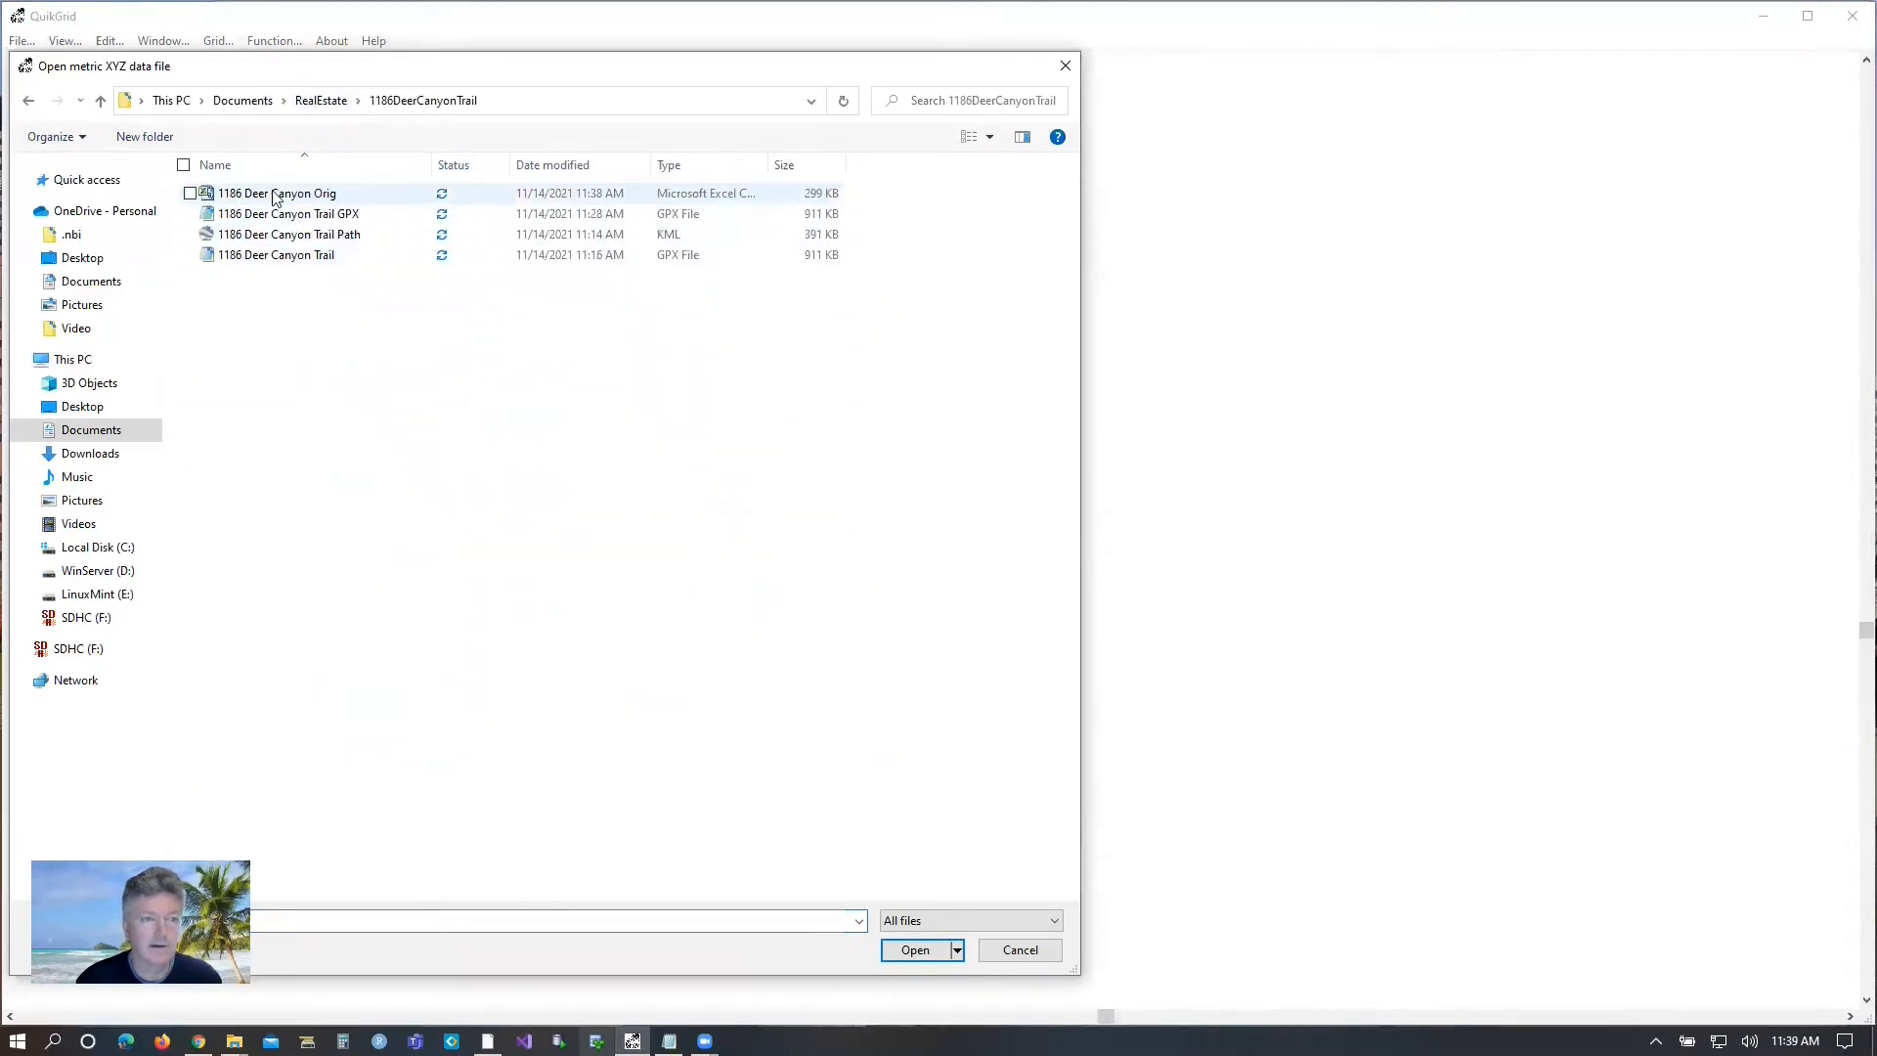
pyautogui.doubleClick(277, 195)
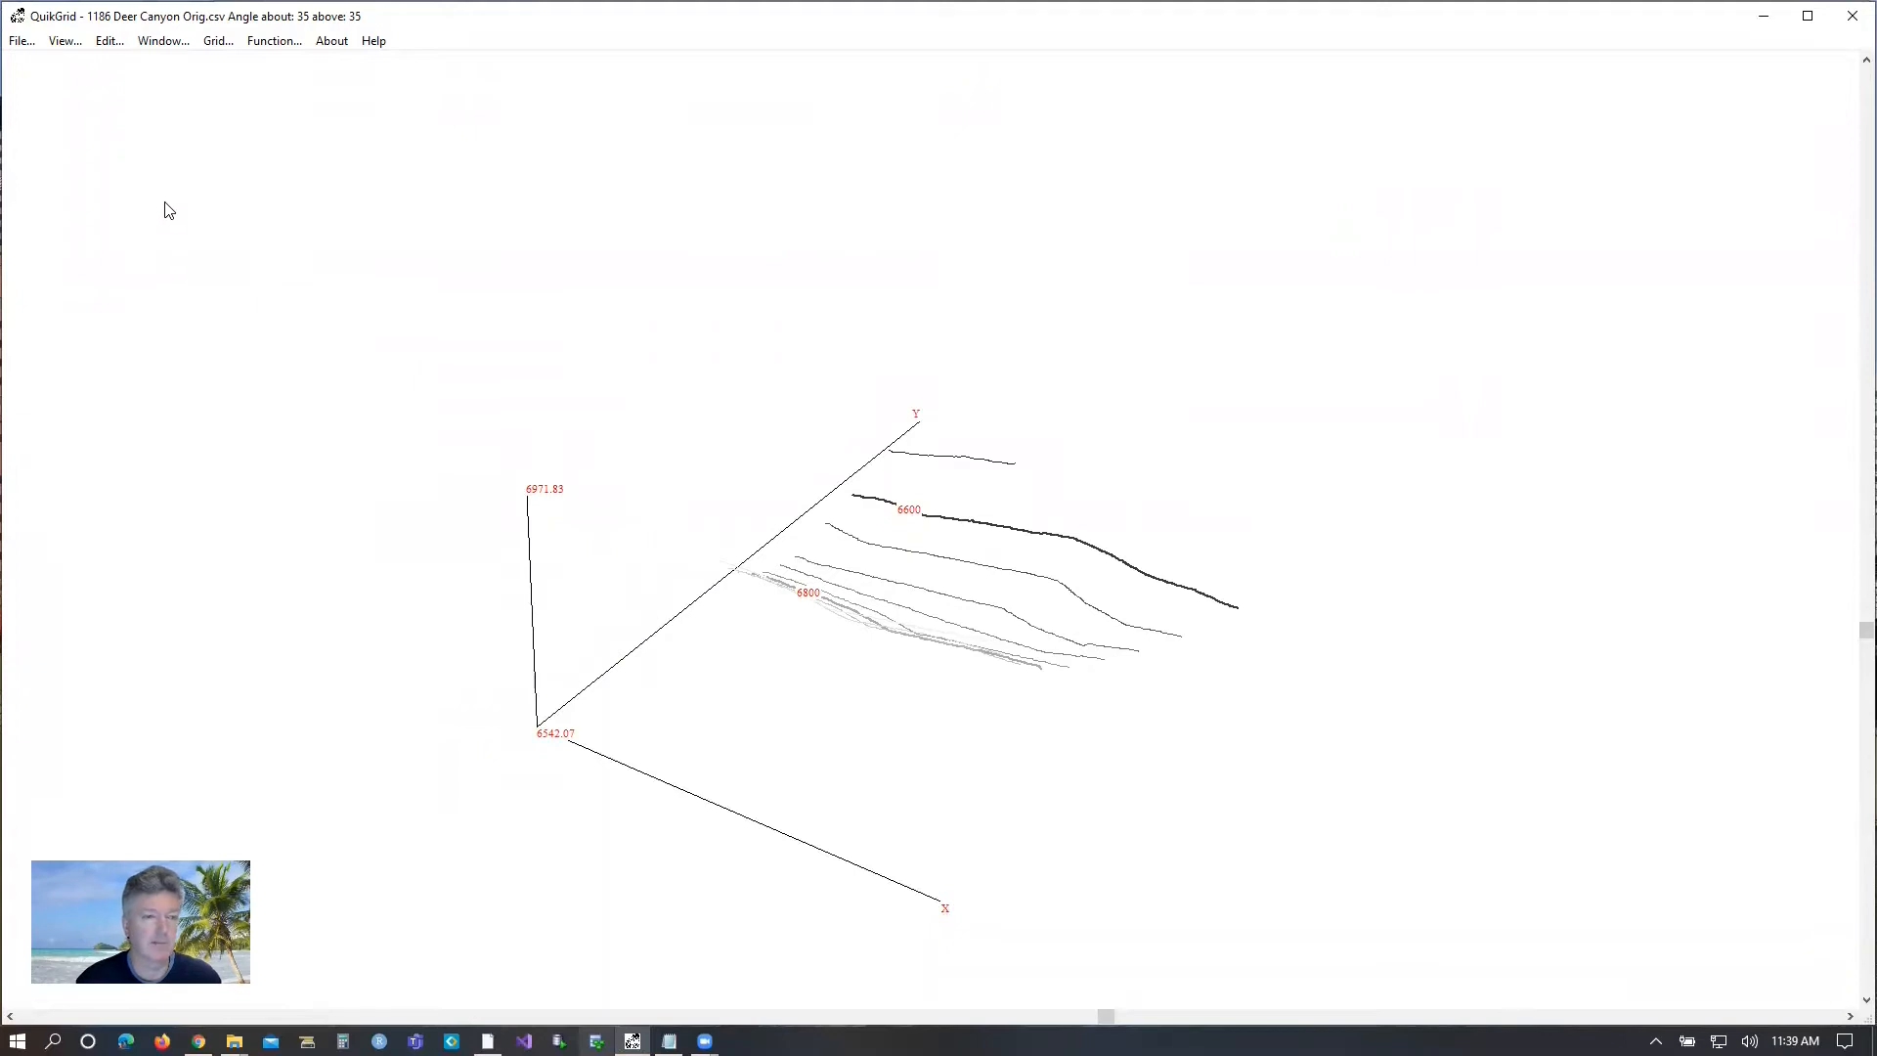
# Set the contour label precision to 10 and labeled bold line spacing to 10, and change the number of unlabeled lines between them.
pyautogui.click(107, 42)
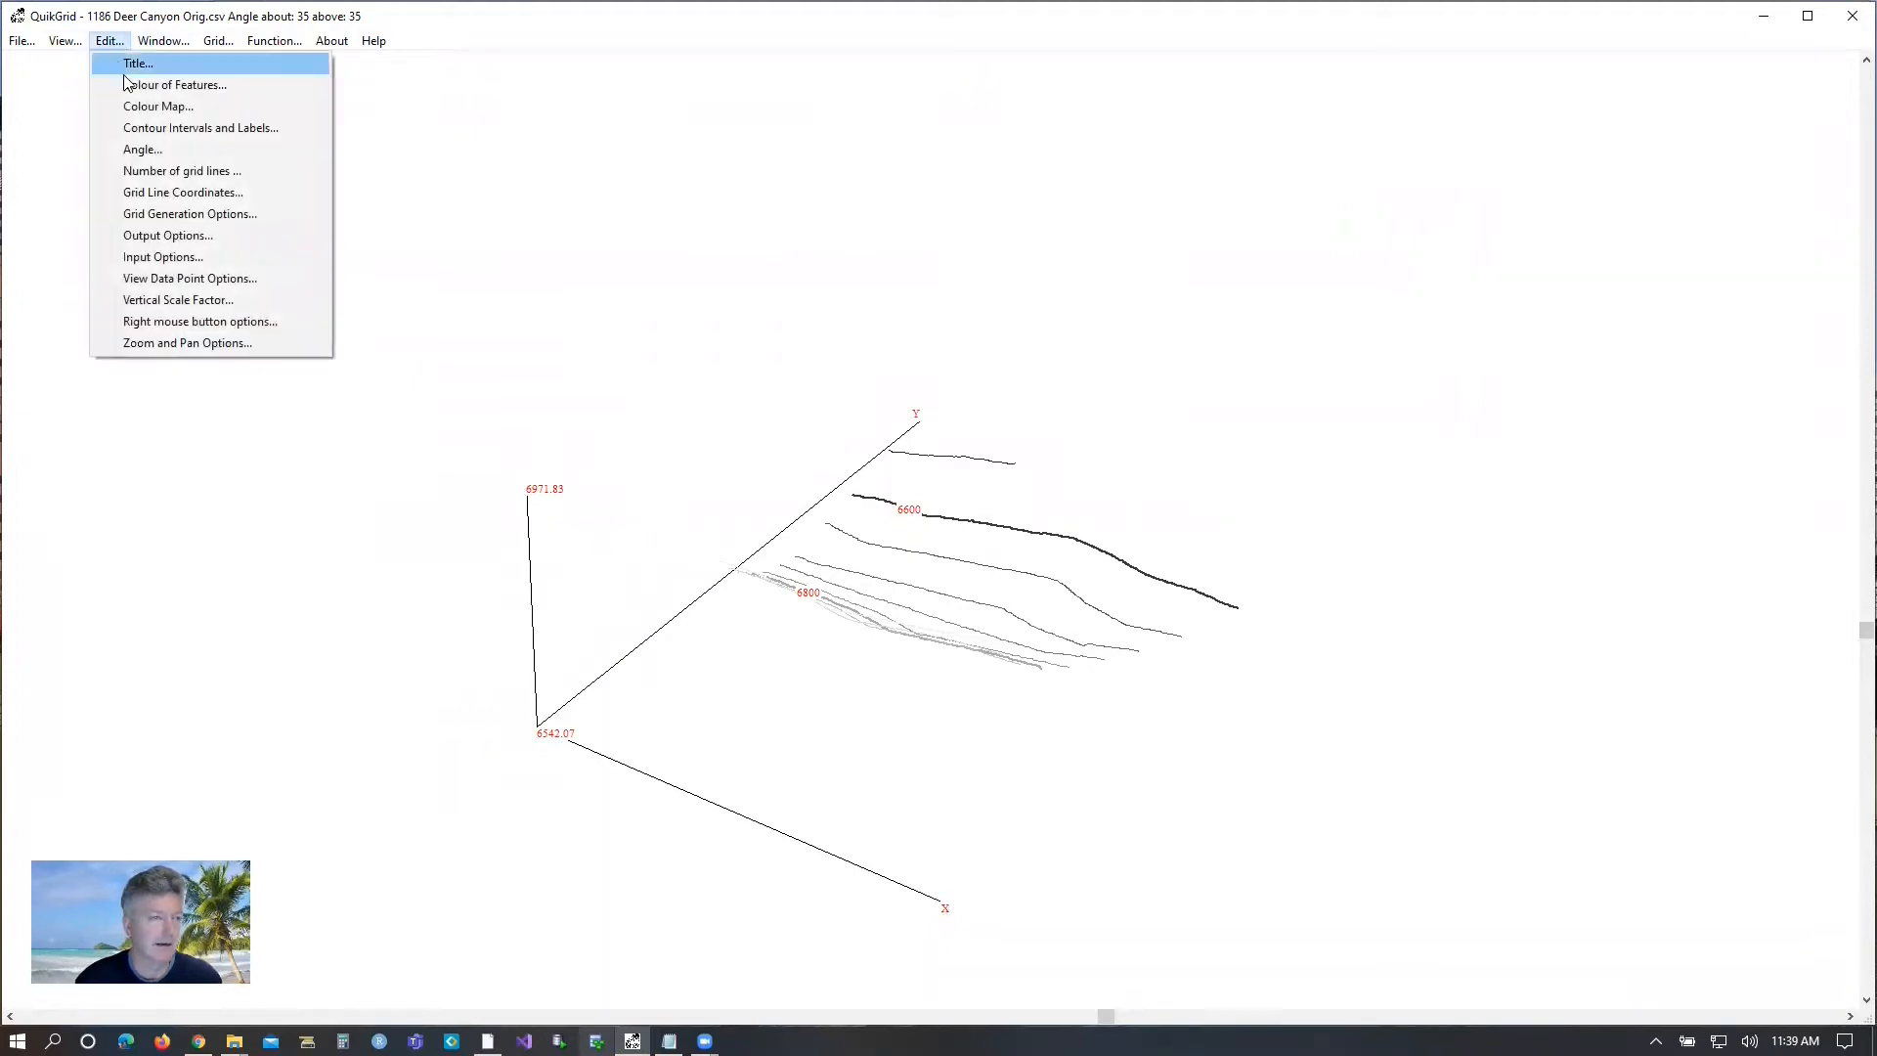
pyautogui.click(223, 131)
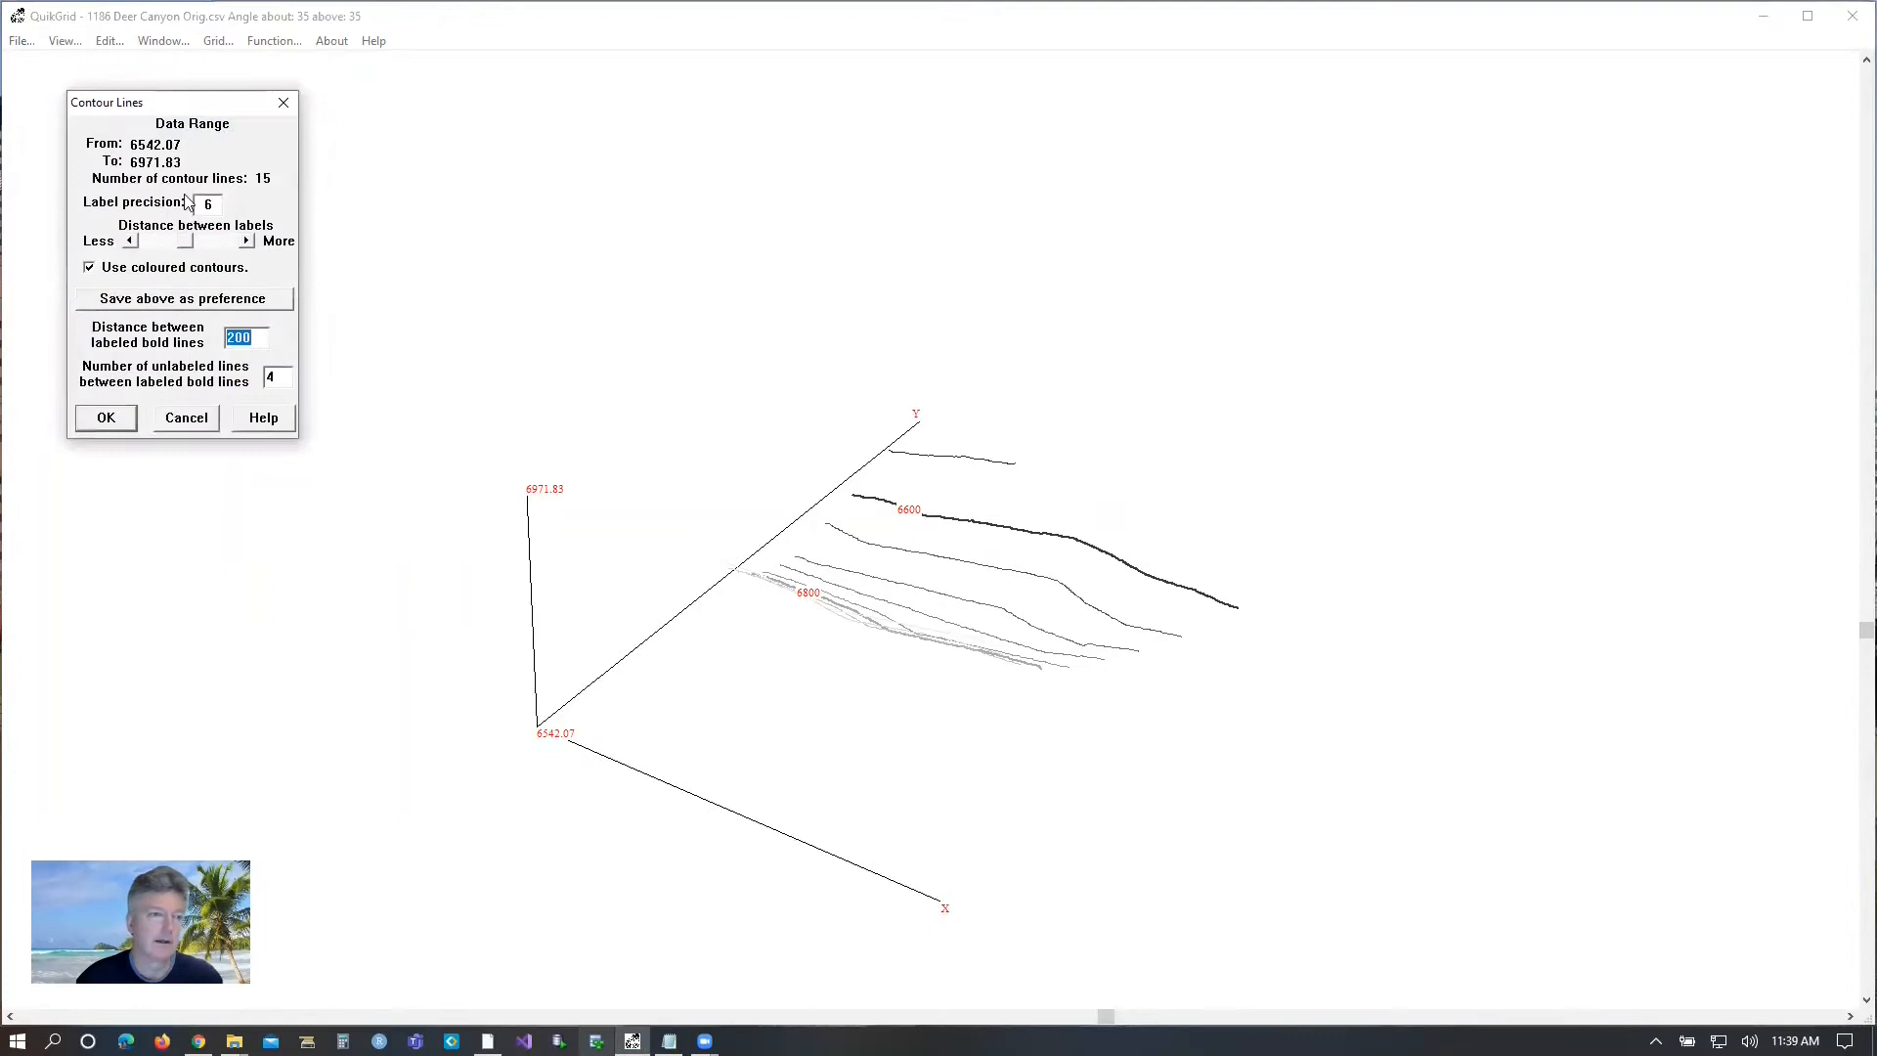
pyautogui.doubleClick(217, 203)
pyautogui.write('10')
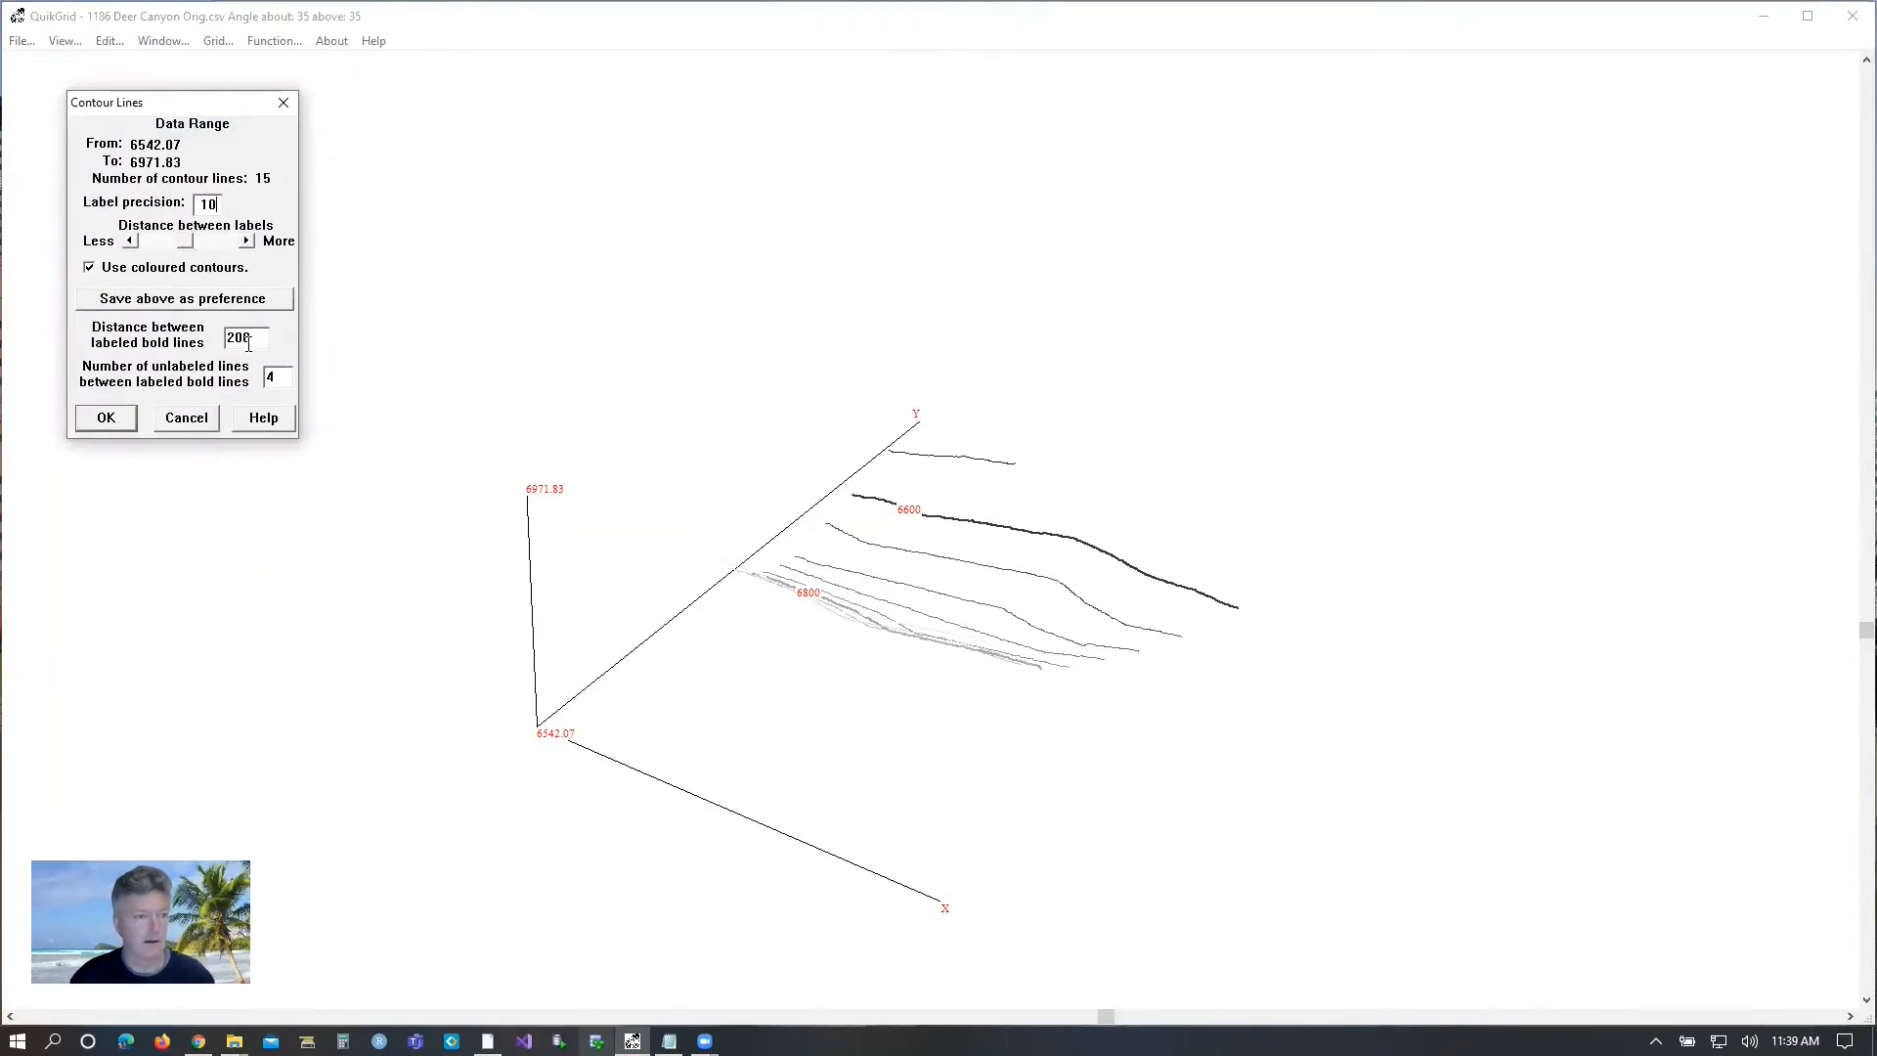
pyautogui.doubleClick(236, 338)
pyautogui.write('10')
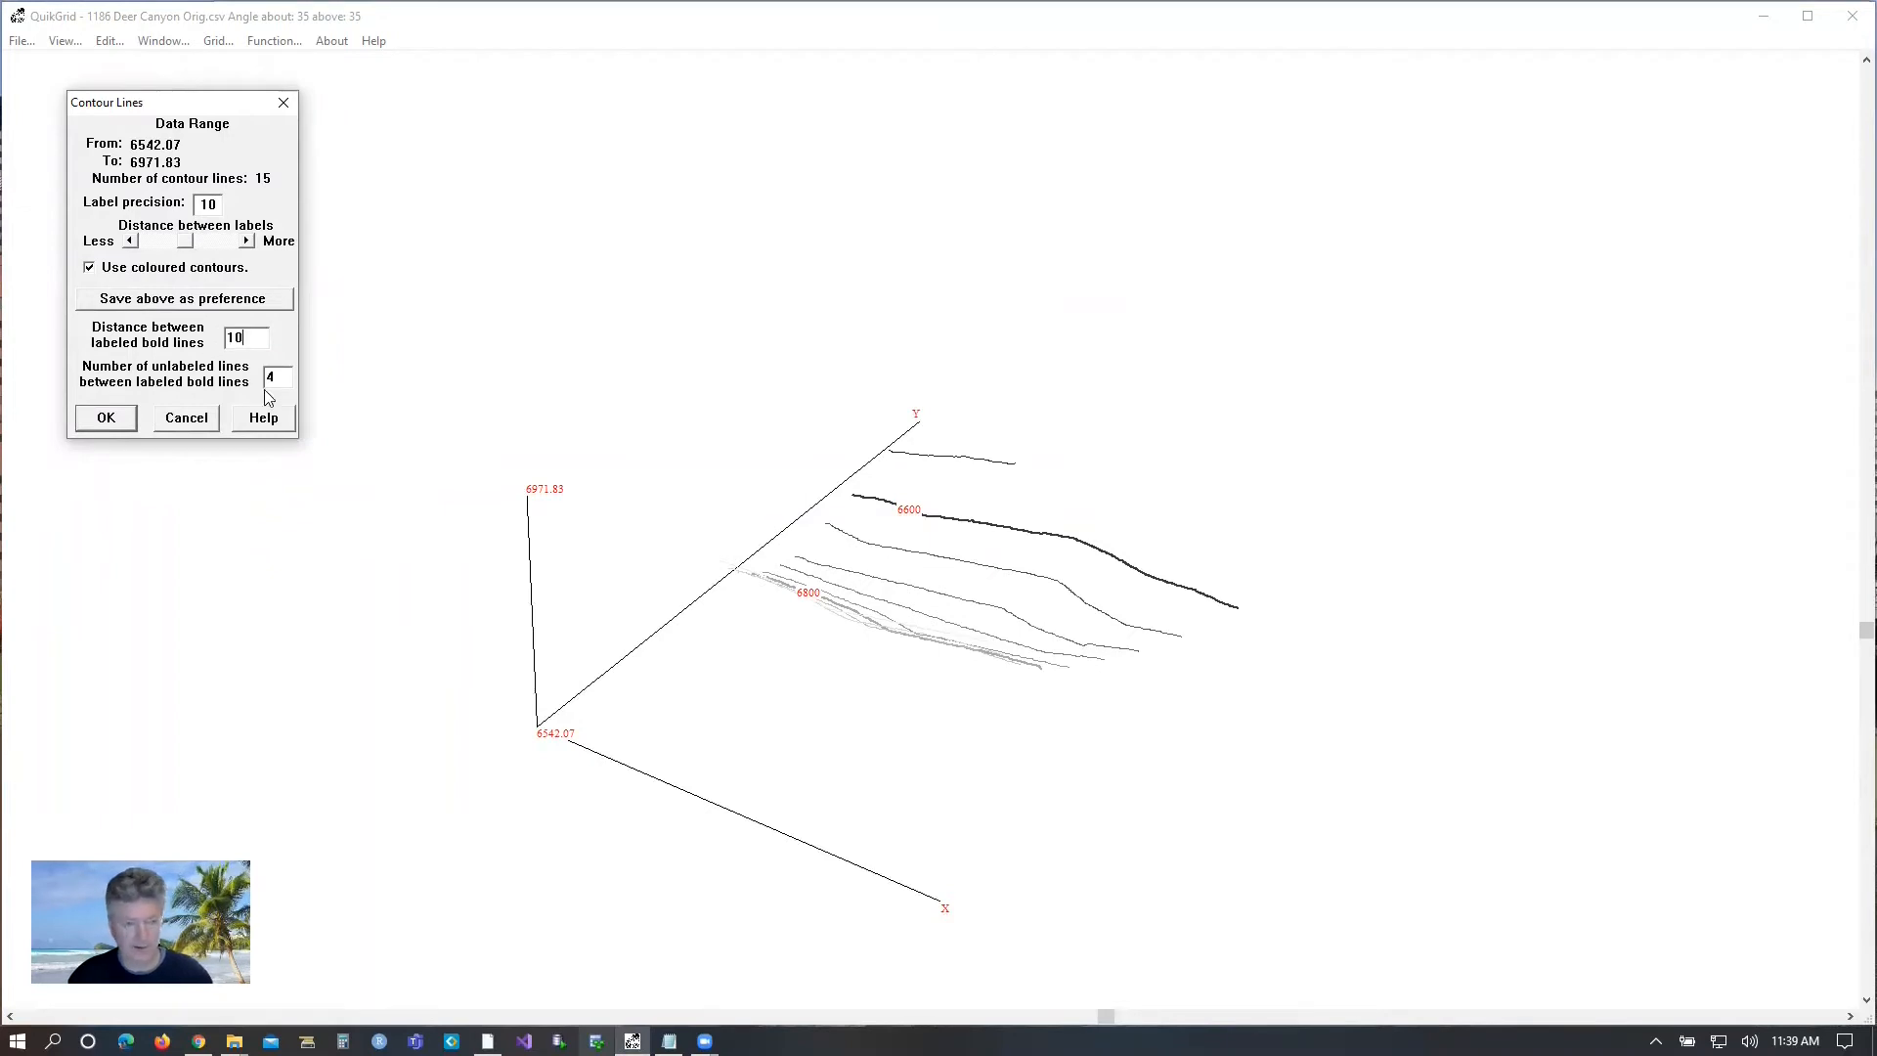
pyautogui.doubleClick(274, 376)
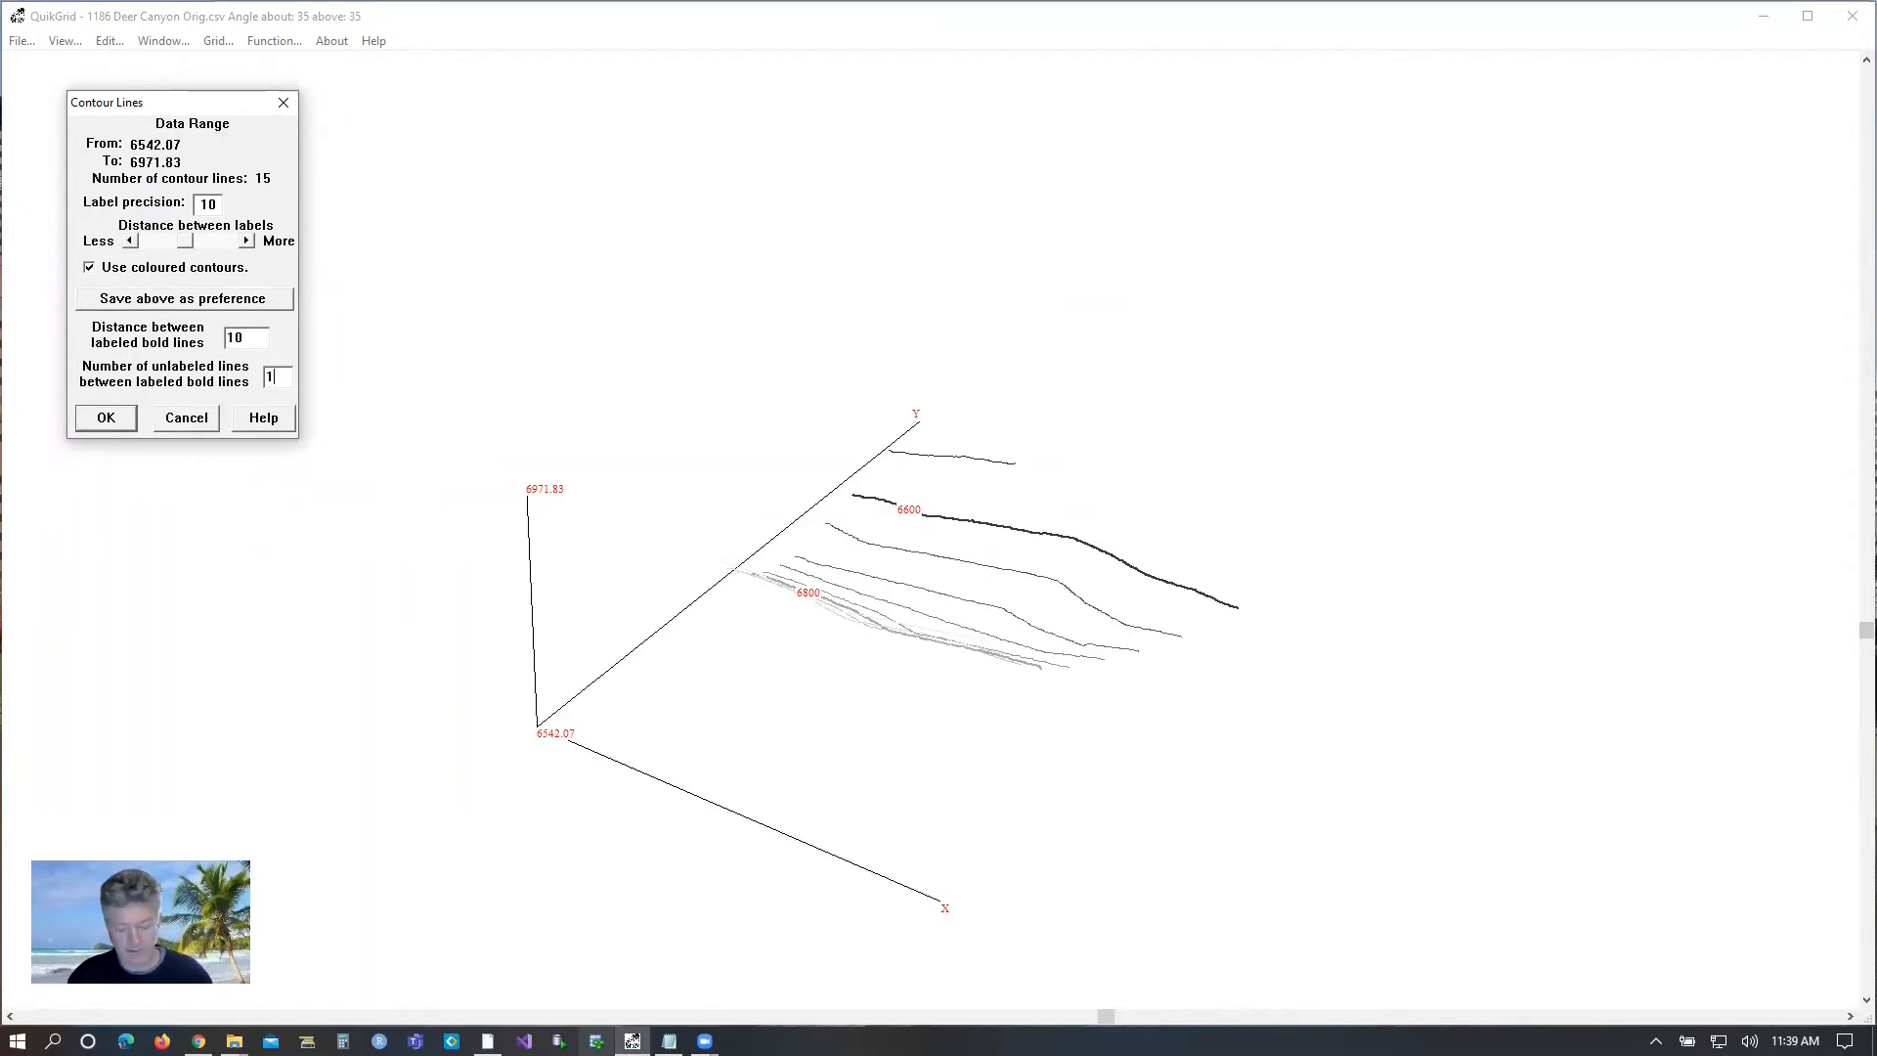
pyautogui.click(124, 420)
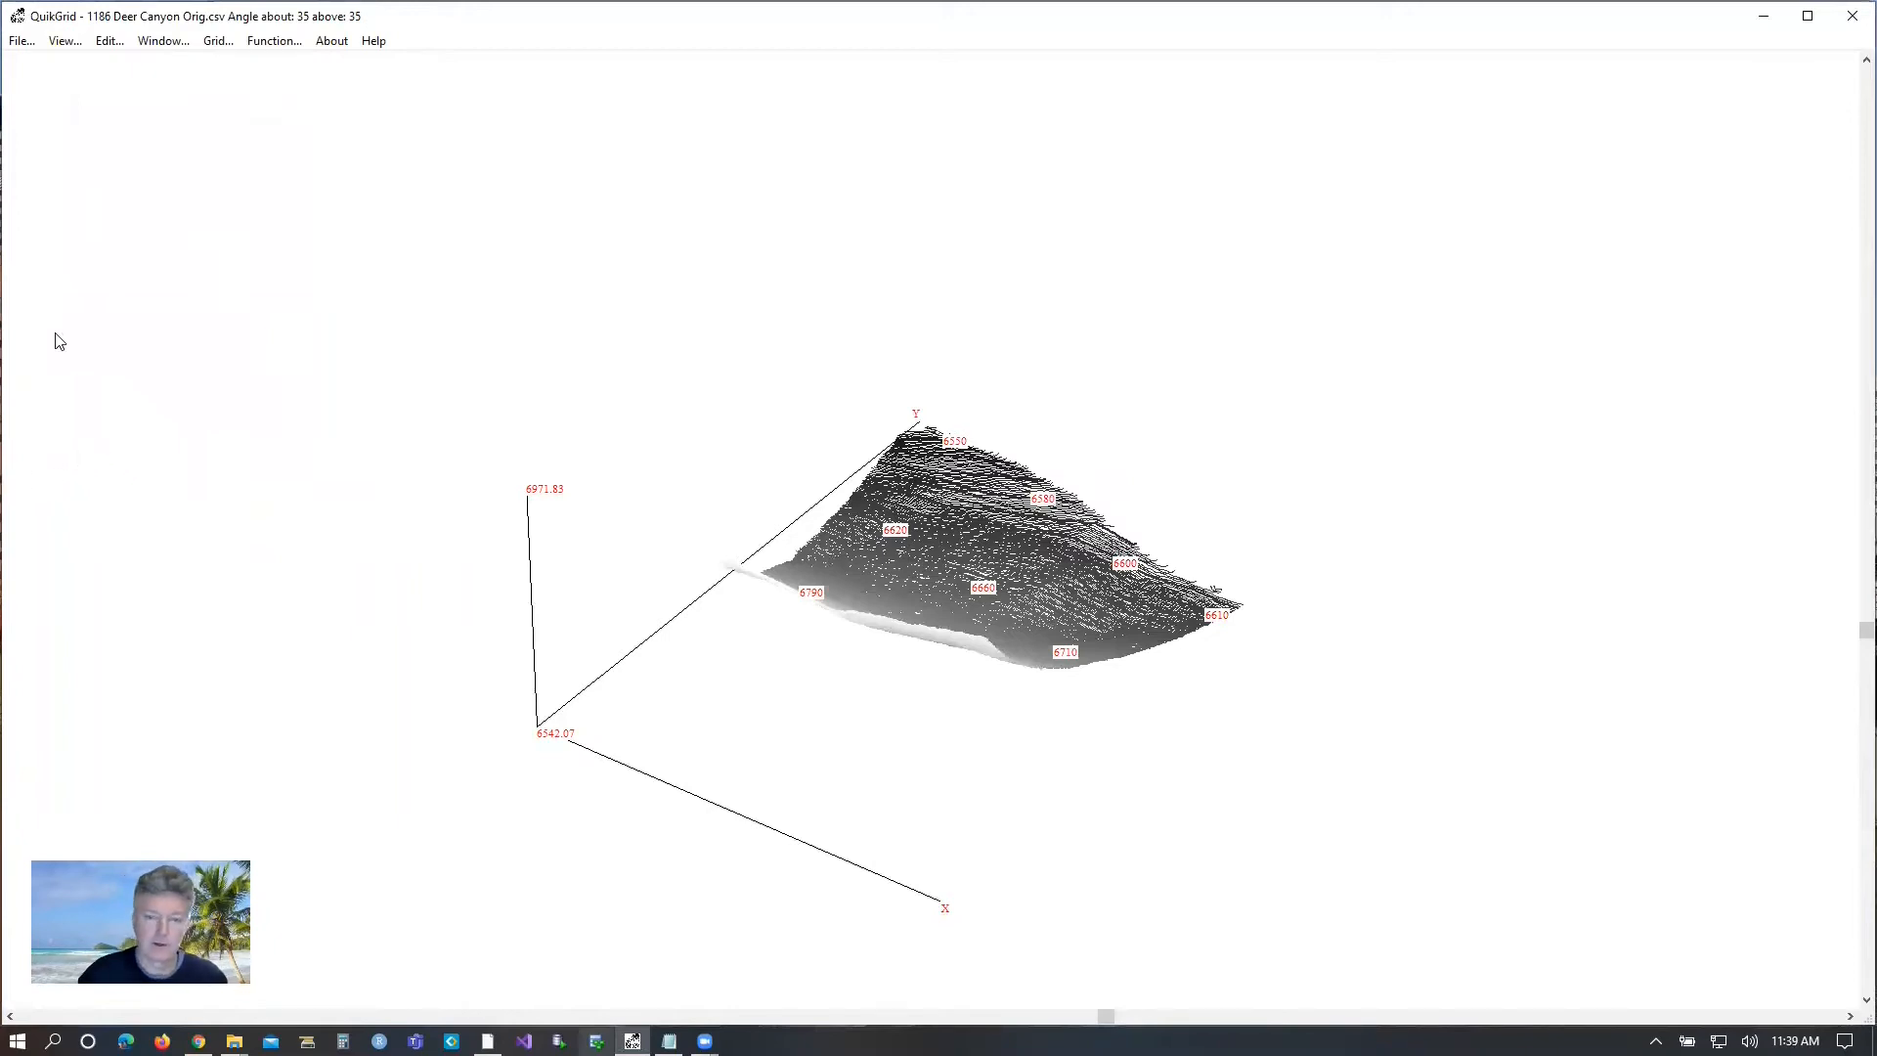
# Show the map in 2D from above with labeled contour lines, keeping only comments displayed for the data points.
pyautogui.click(63, 42)
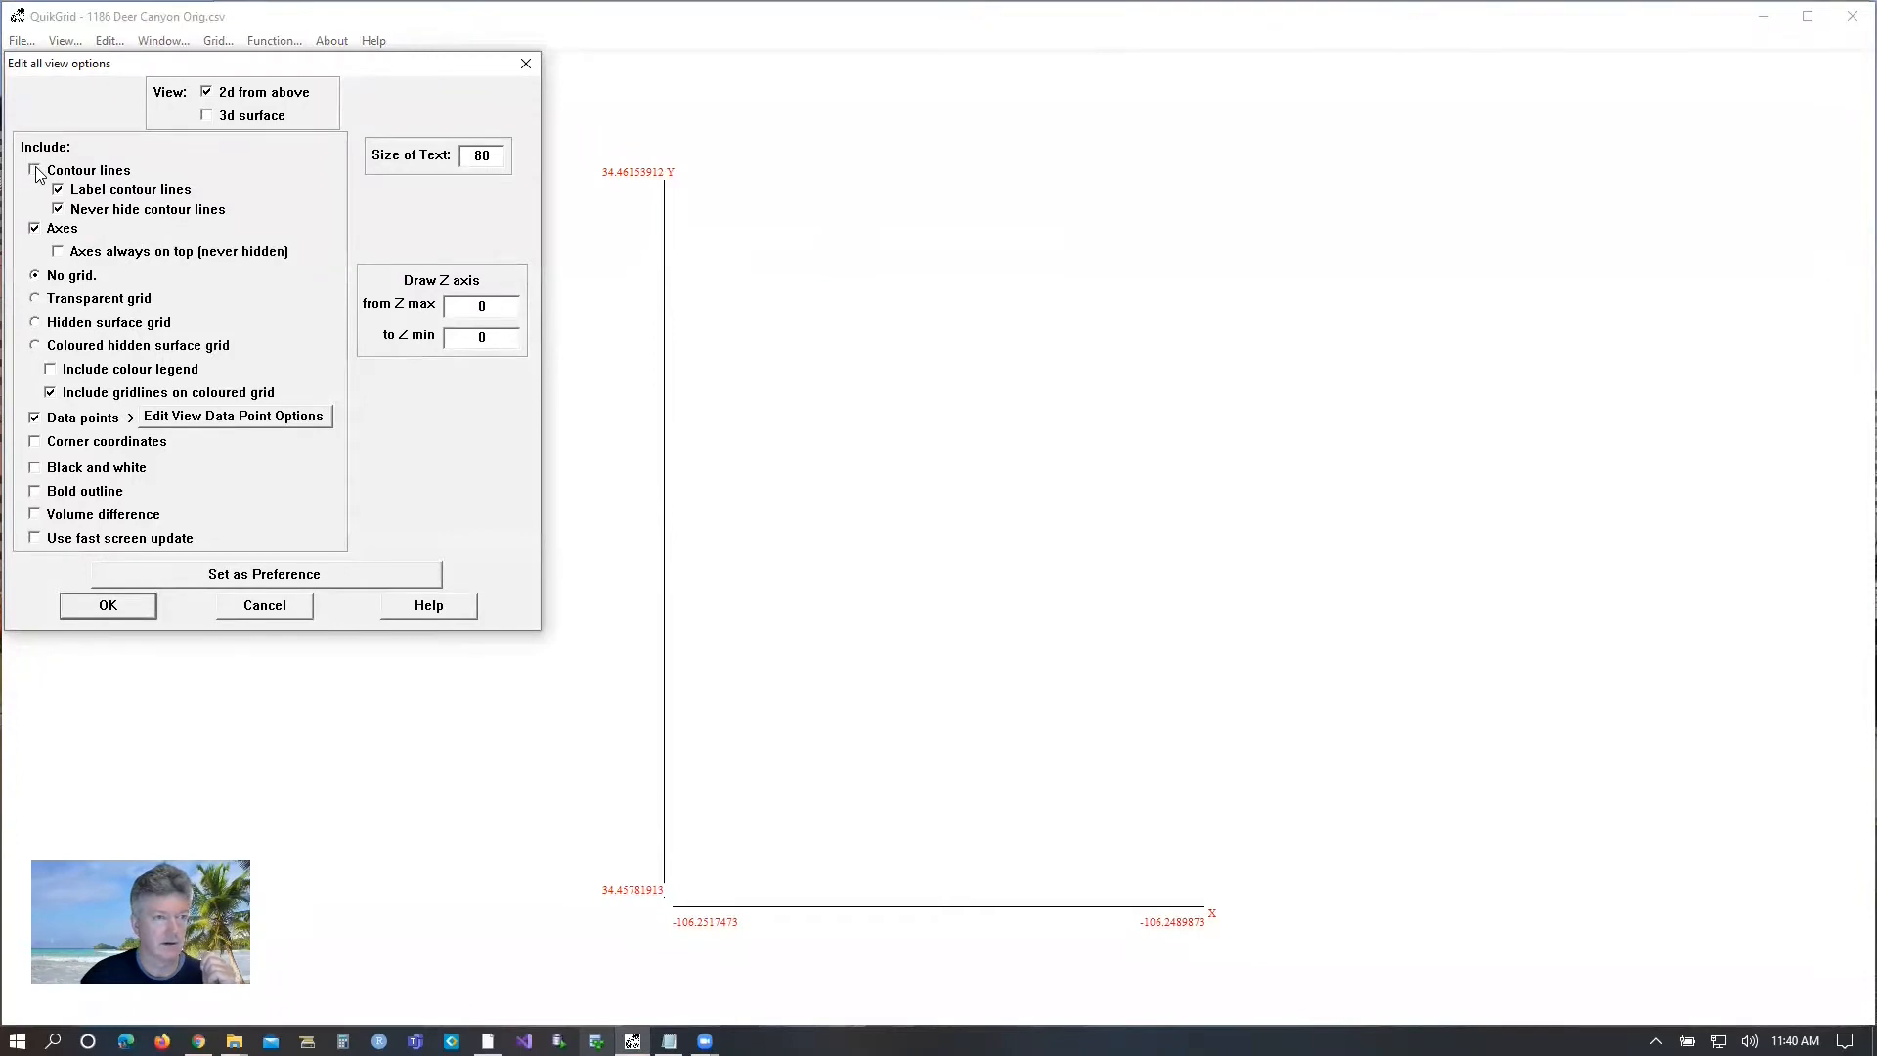
pyautogui.click(256, 423)
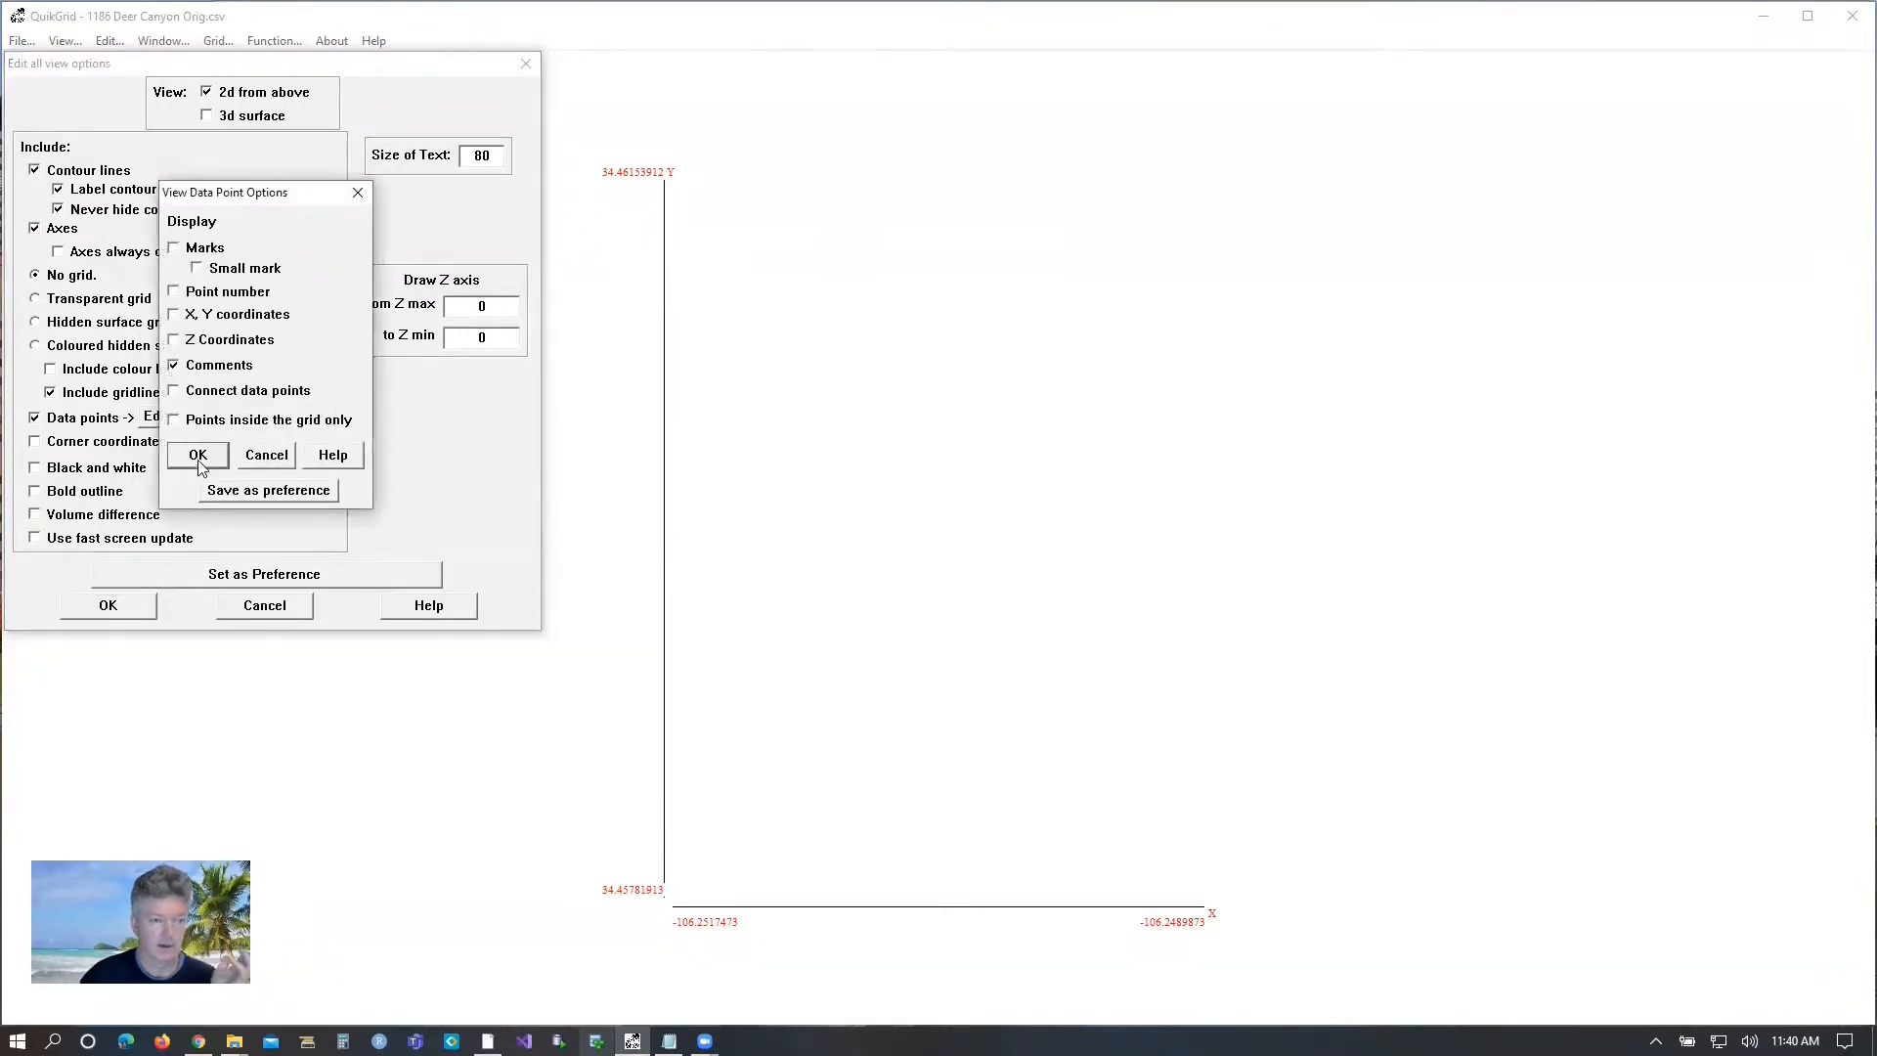
pyautogui.click(198, 456)
pyautogui.click(137, 603)
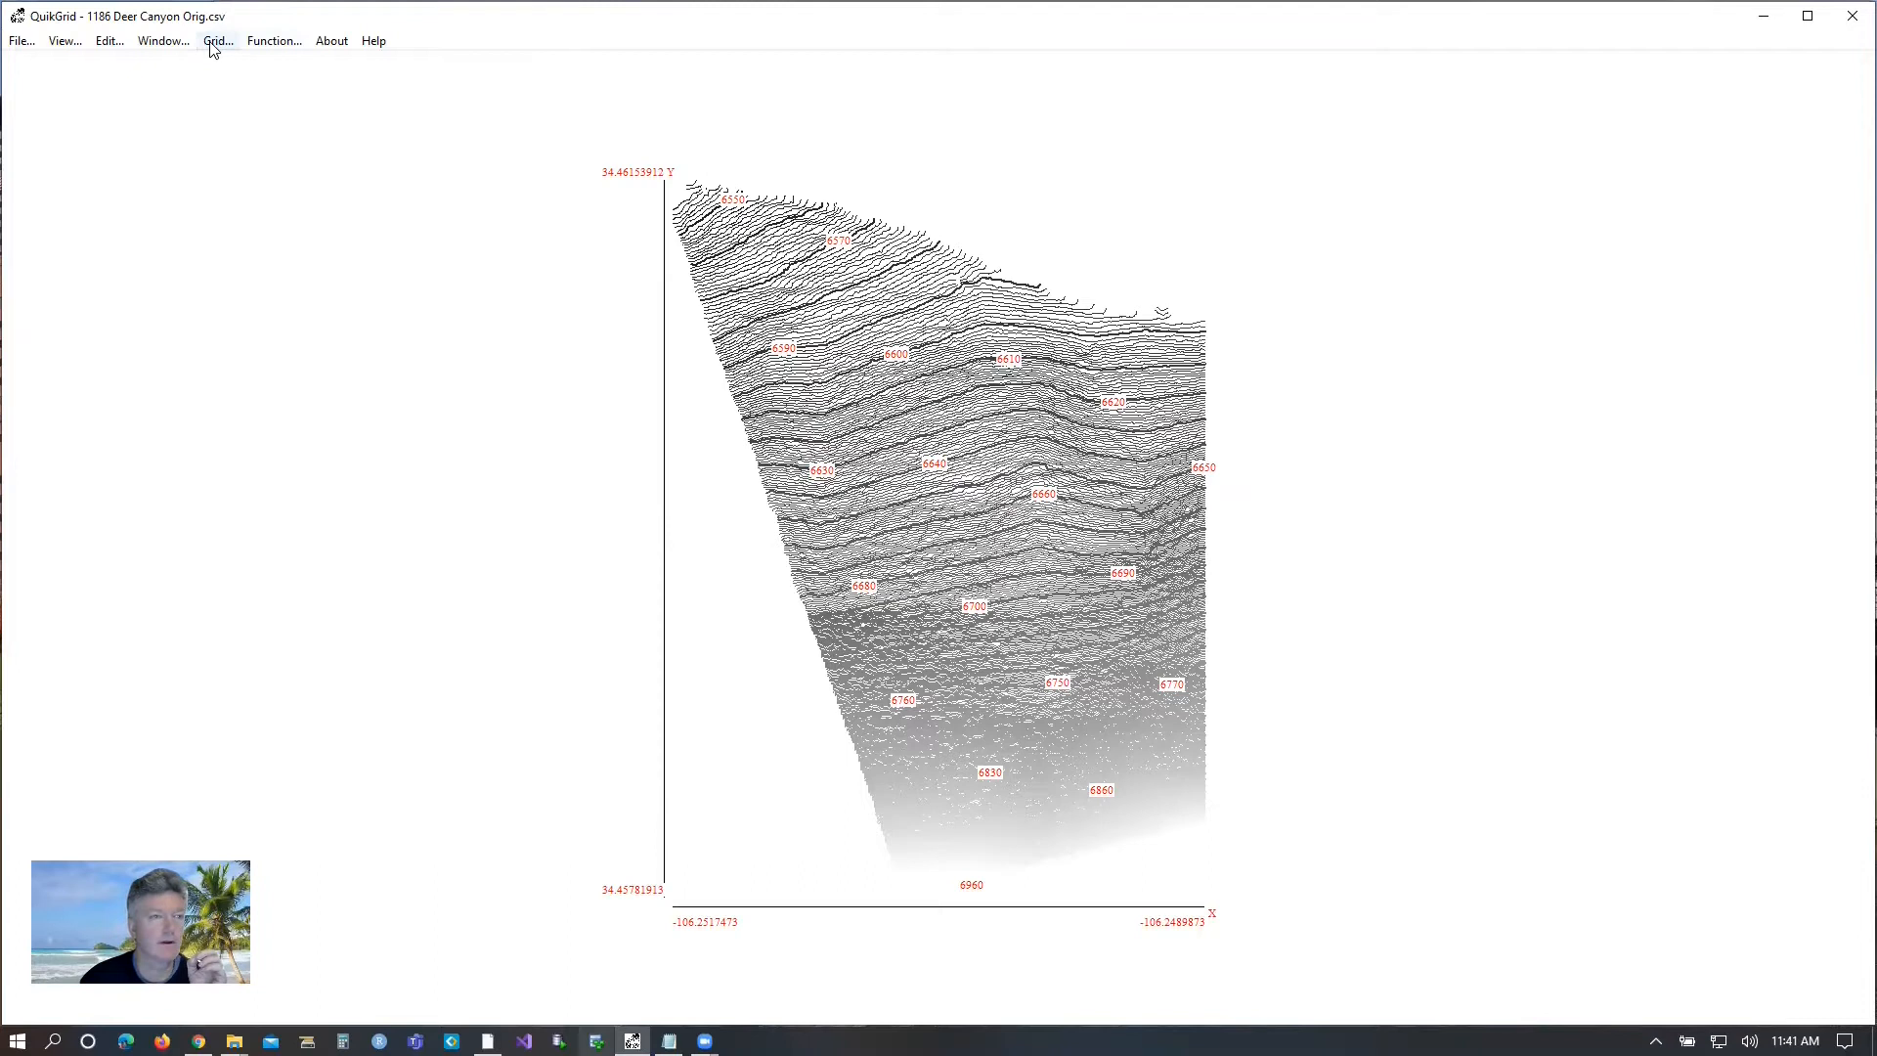
# Capture the contour map area, about 833 x 968 pixels, as a screenshot and open it in the Greenshot image editor.
pyautogui.click(162, 41)
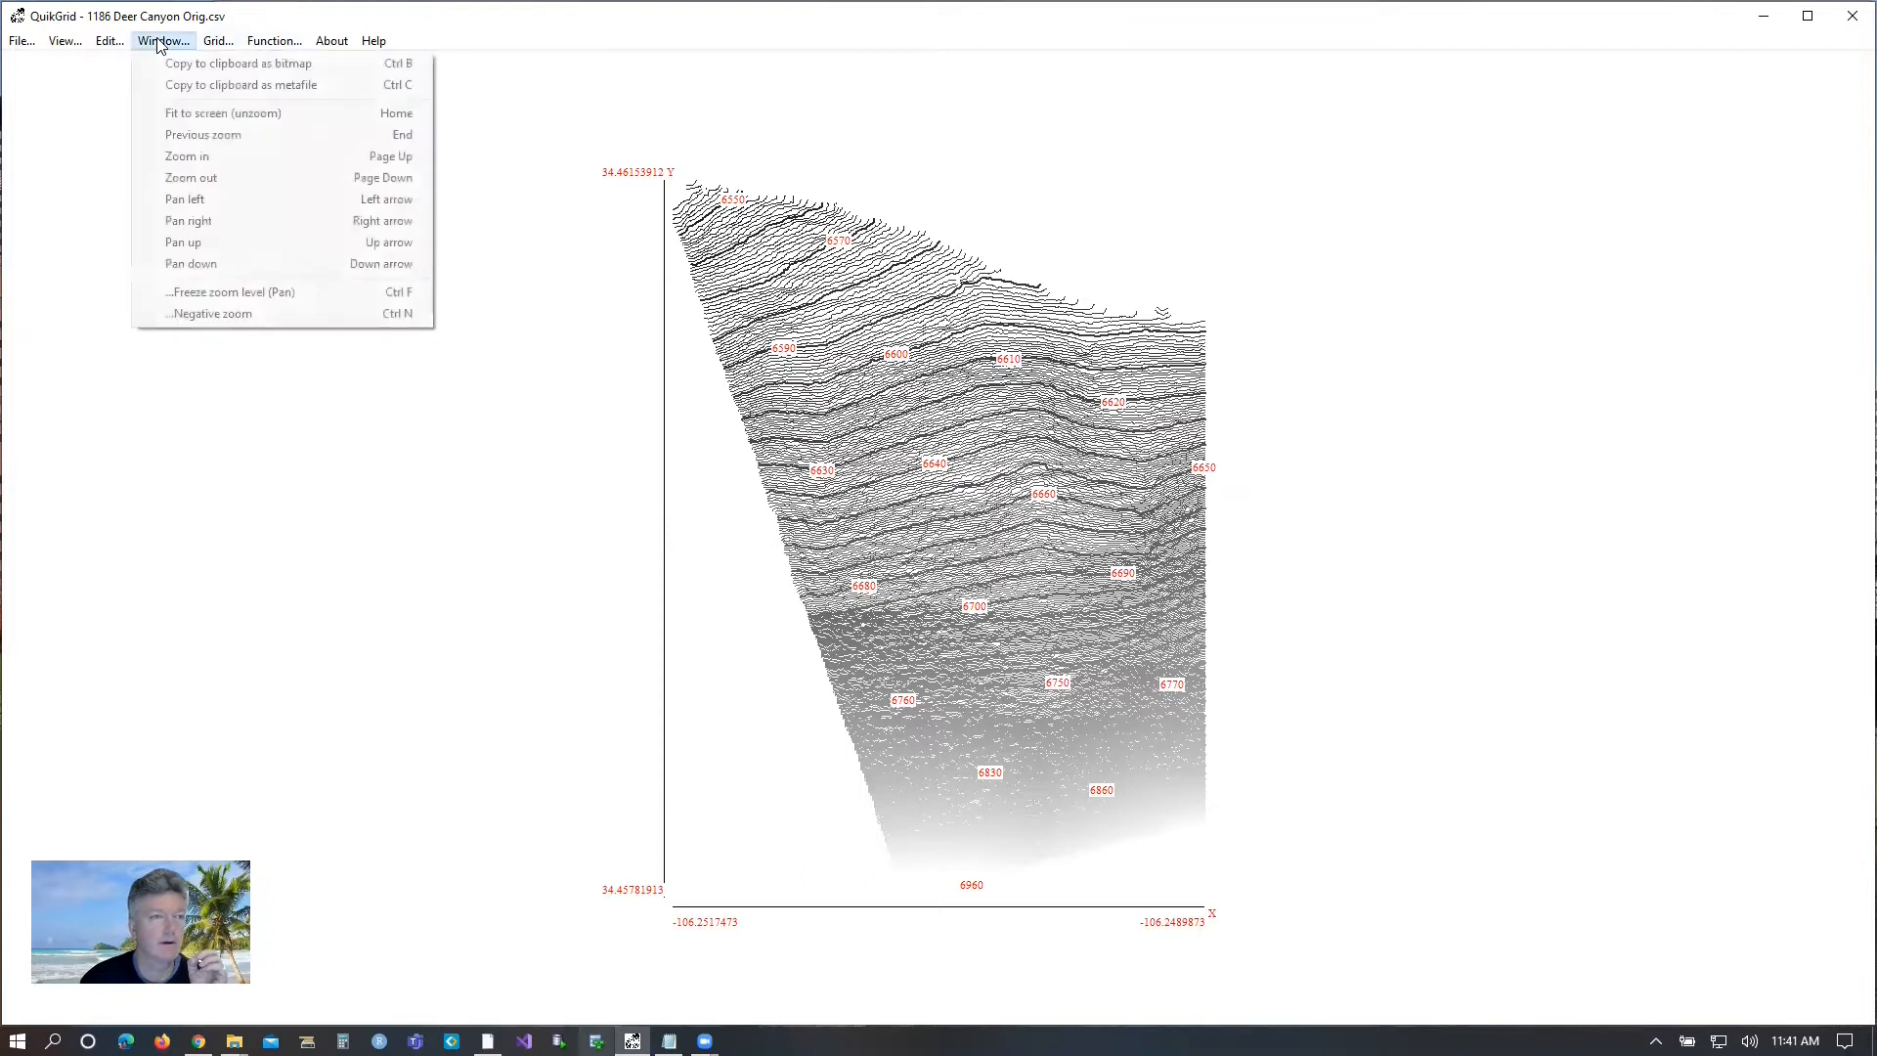
pyautogui.click(189, 159)
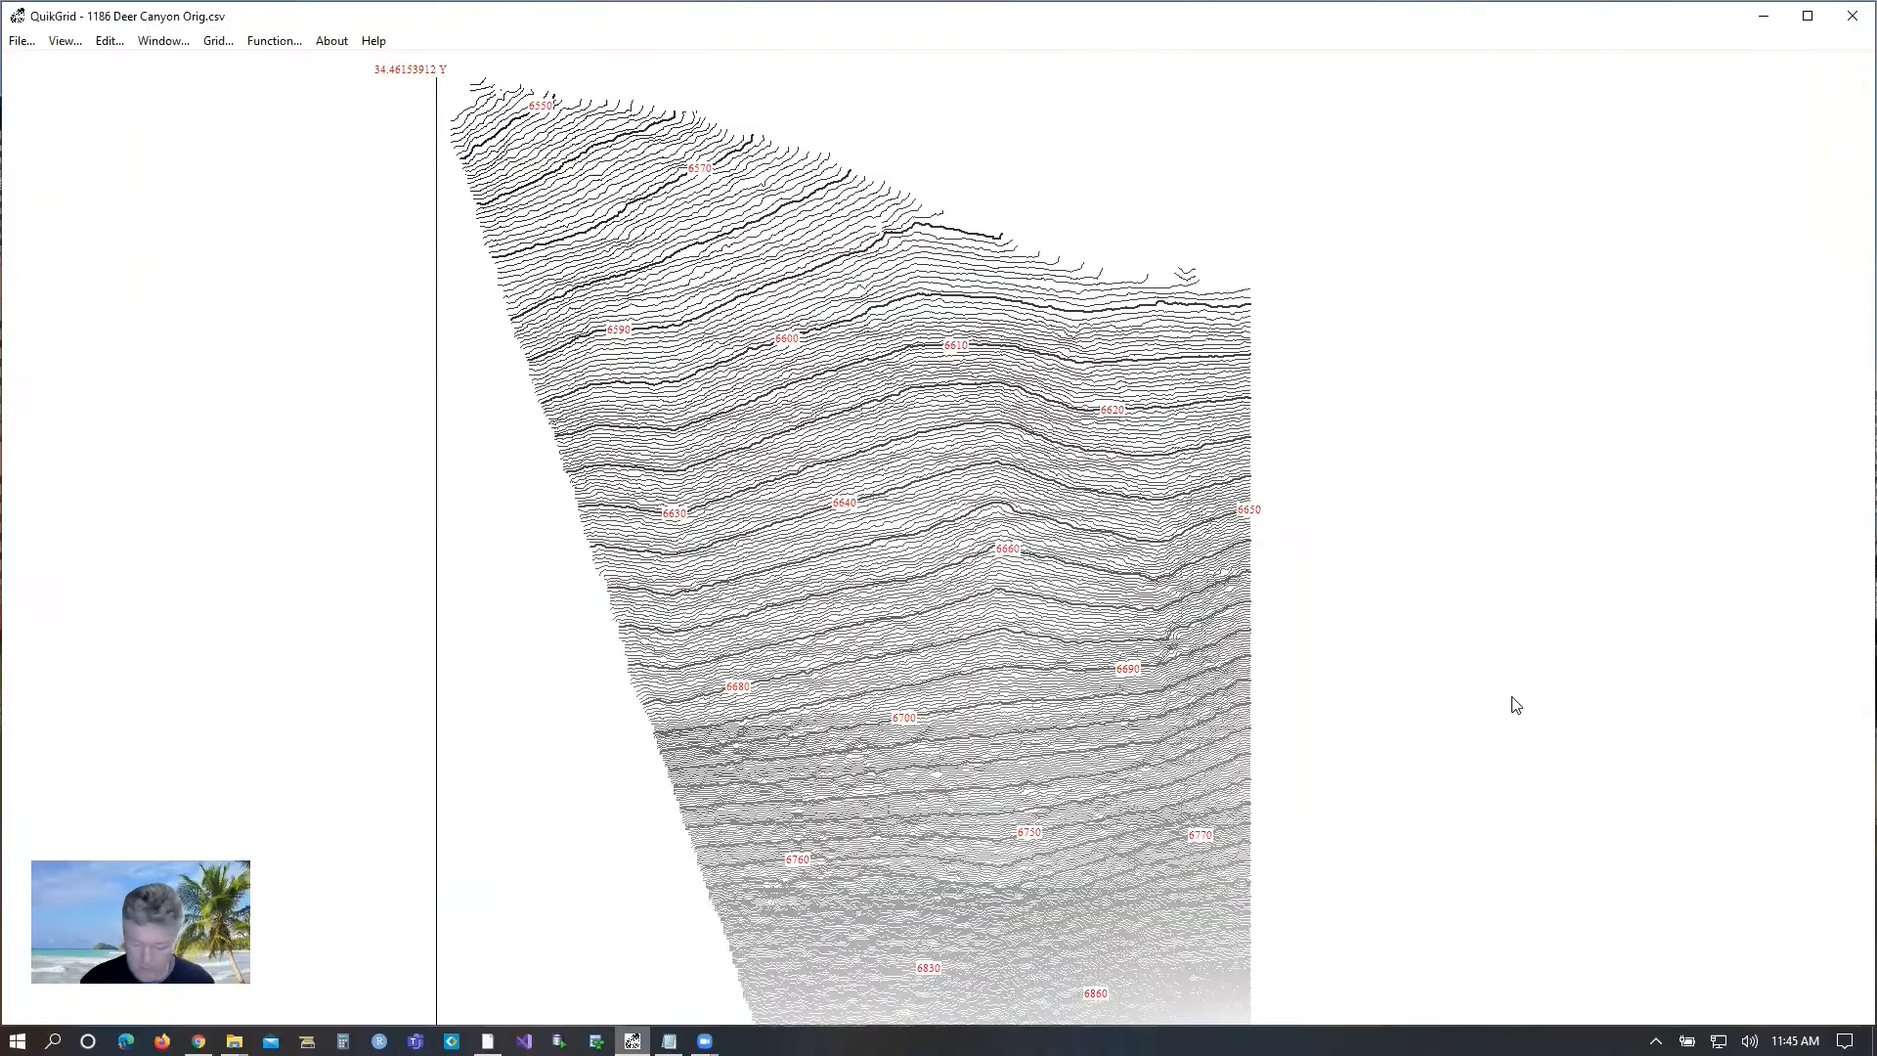
pyautogui.press('Print')
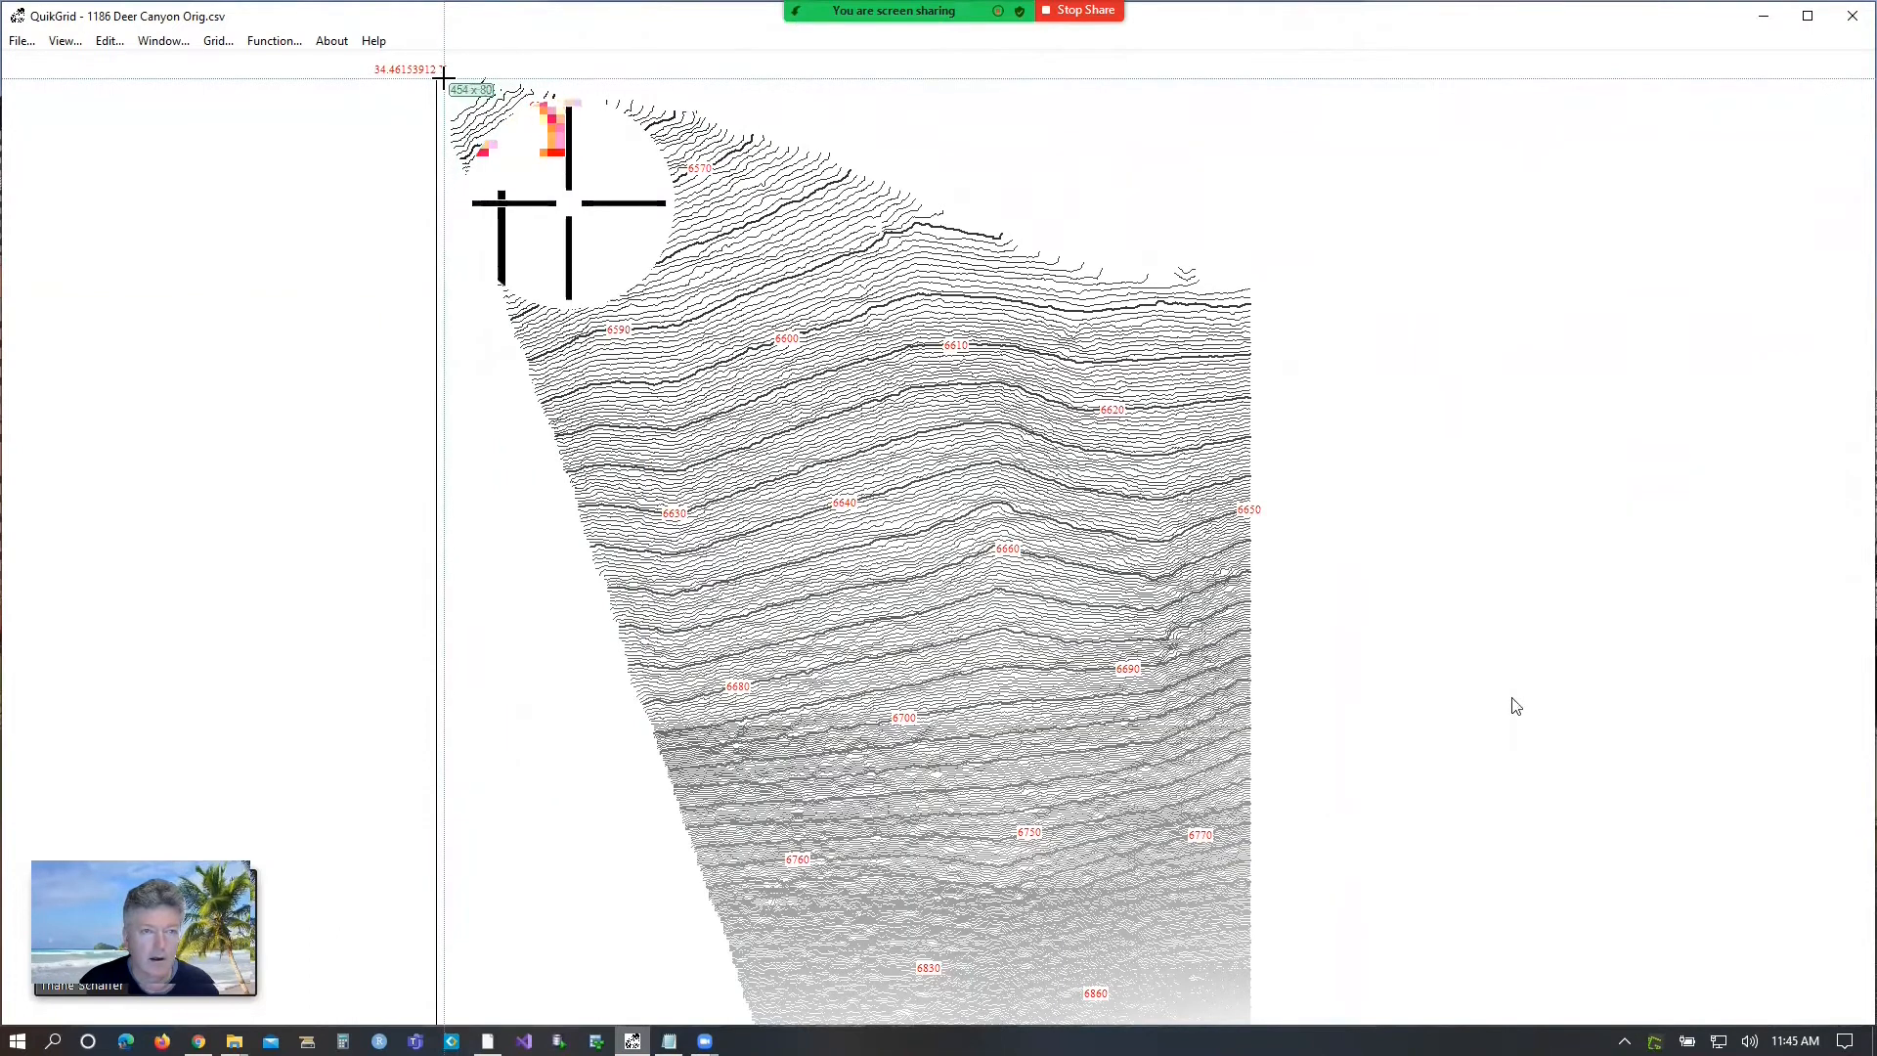
pyautogui.moveTo(444, 77); pyautogui.dragTo(1258, 1023)
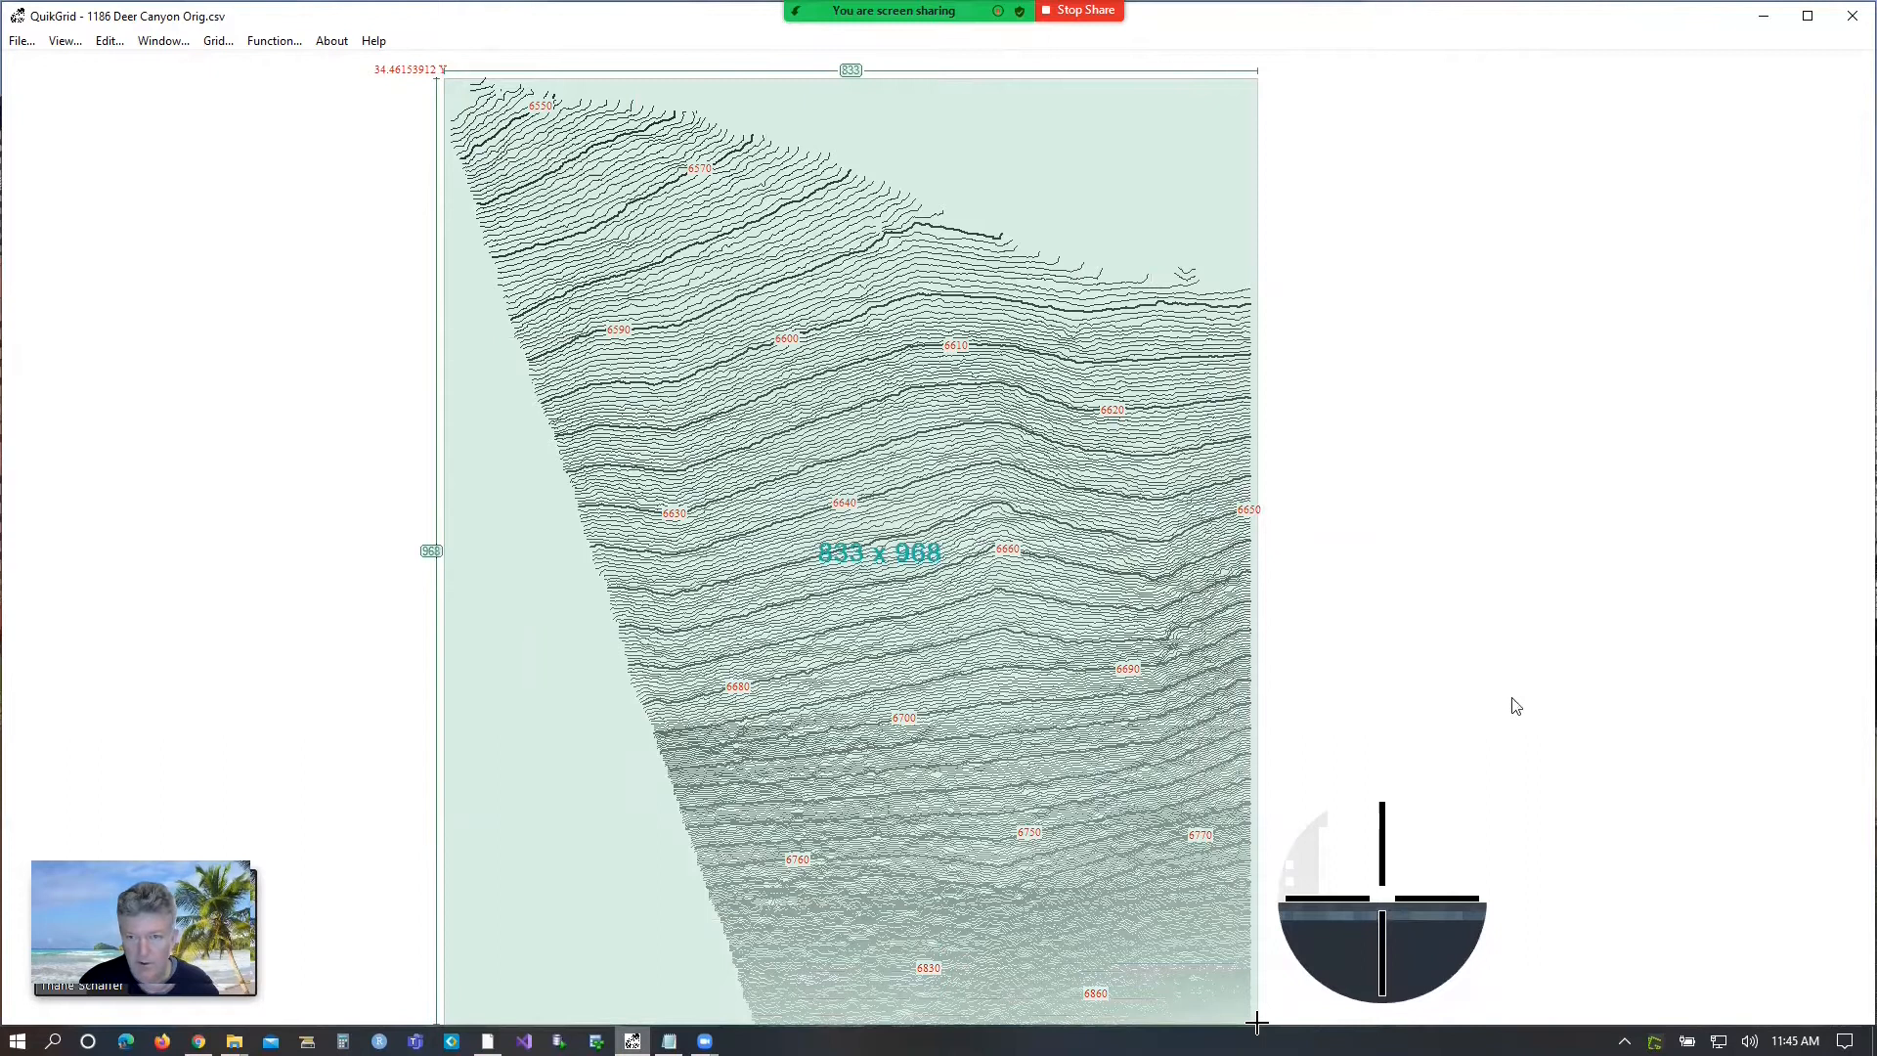
pyautogui.moveTo(1257, 1022); pyautogui.dragTo(1257, 1022)
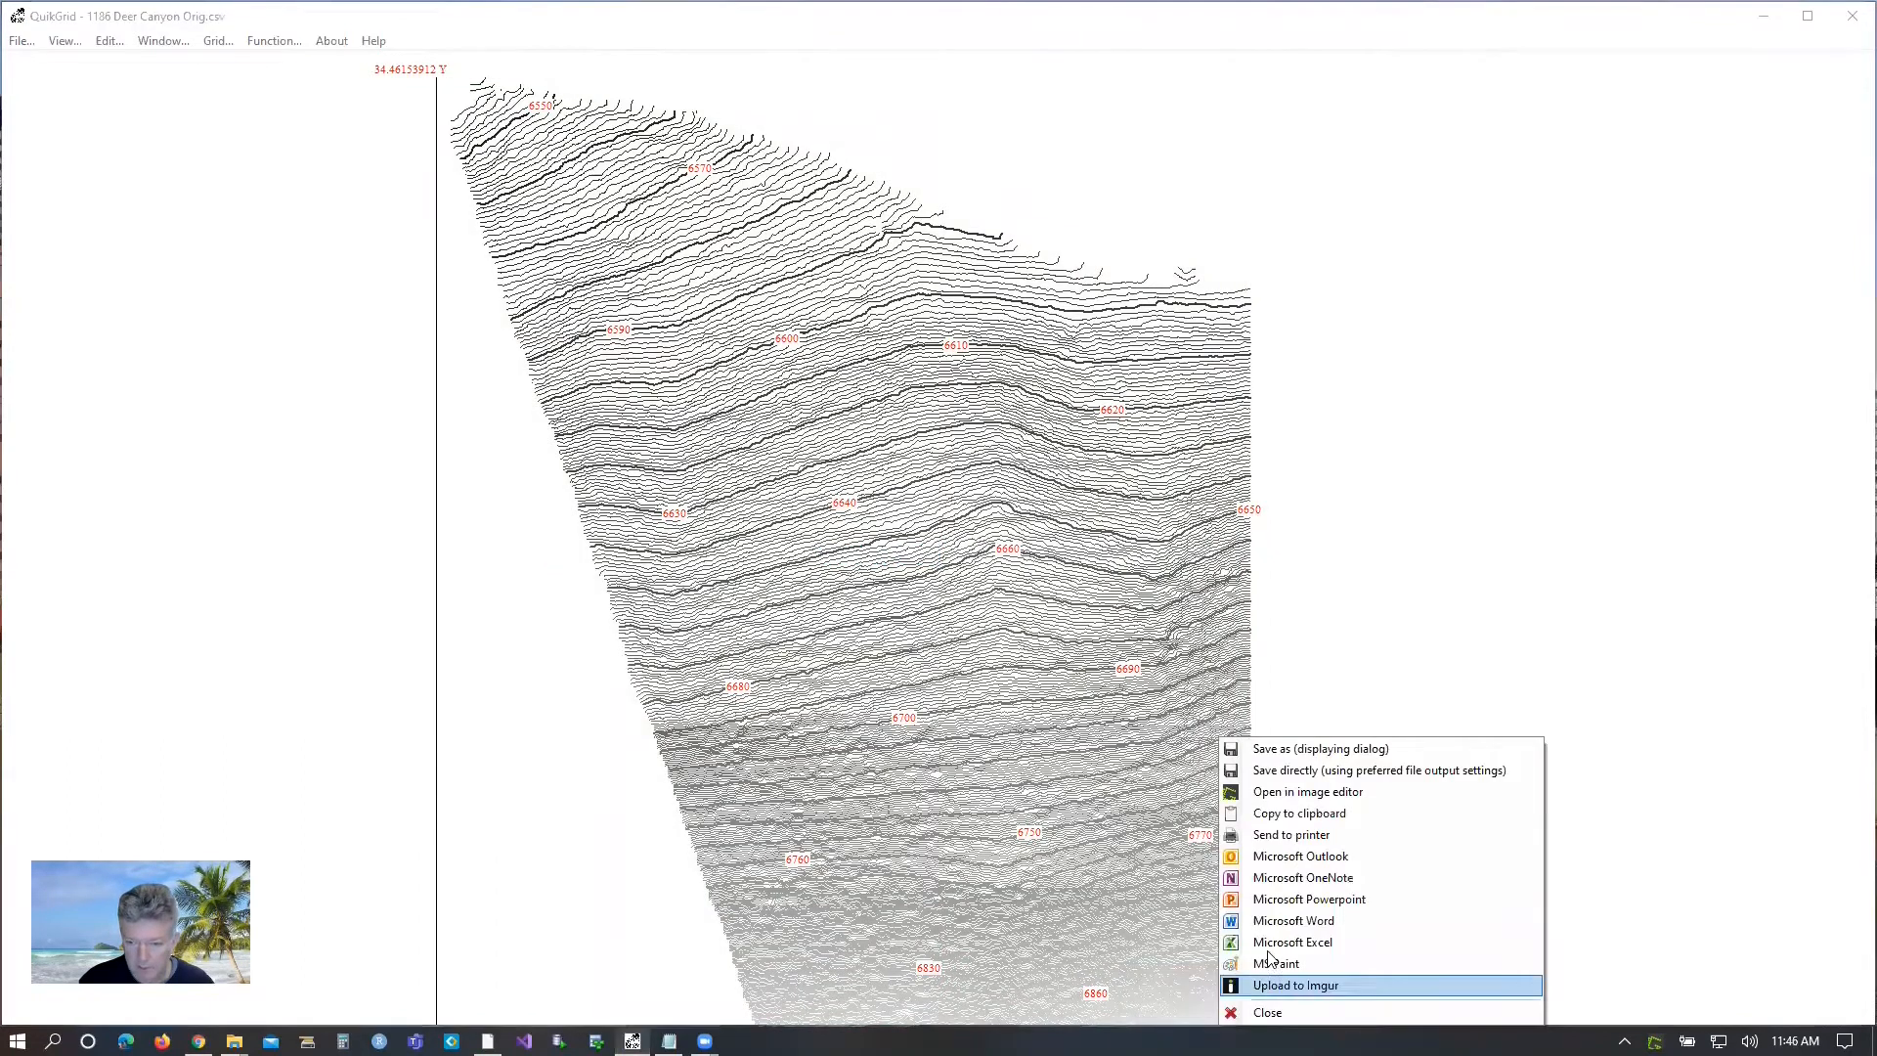
pyautogui.click(1309, 794)
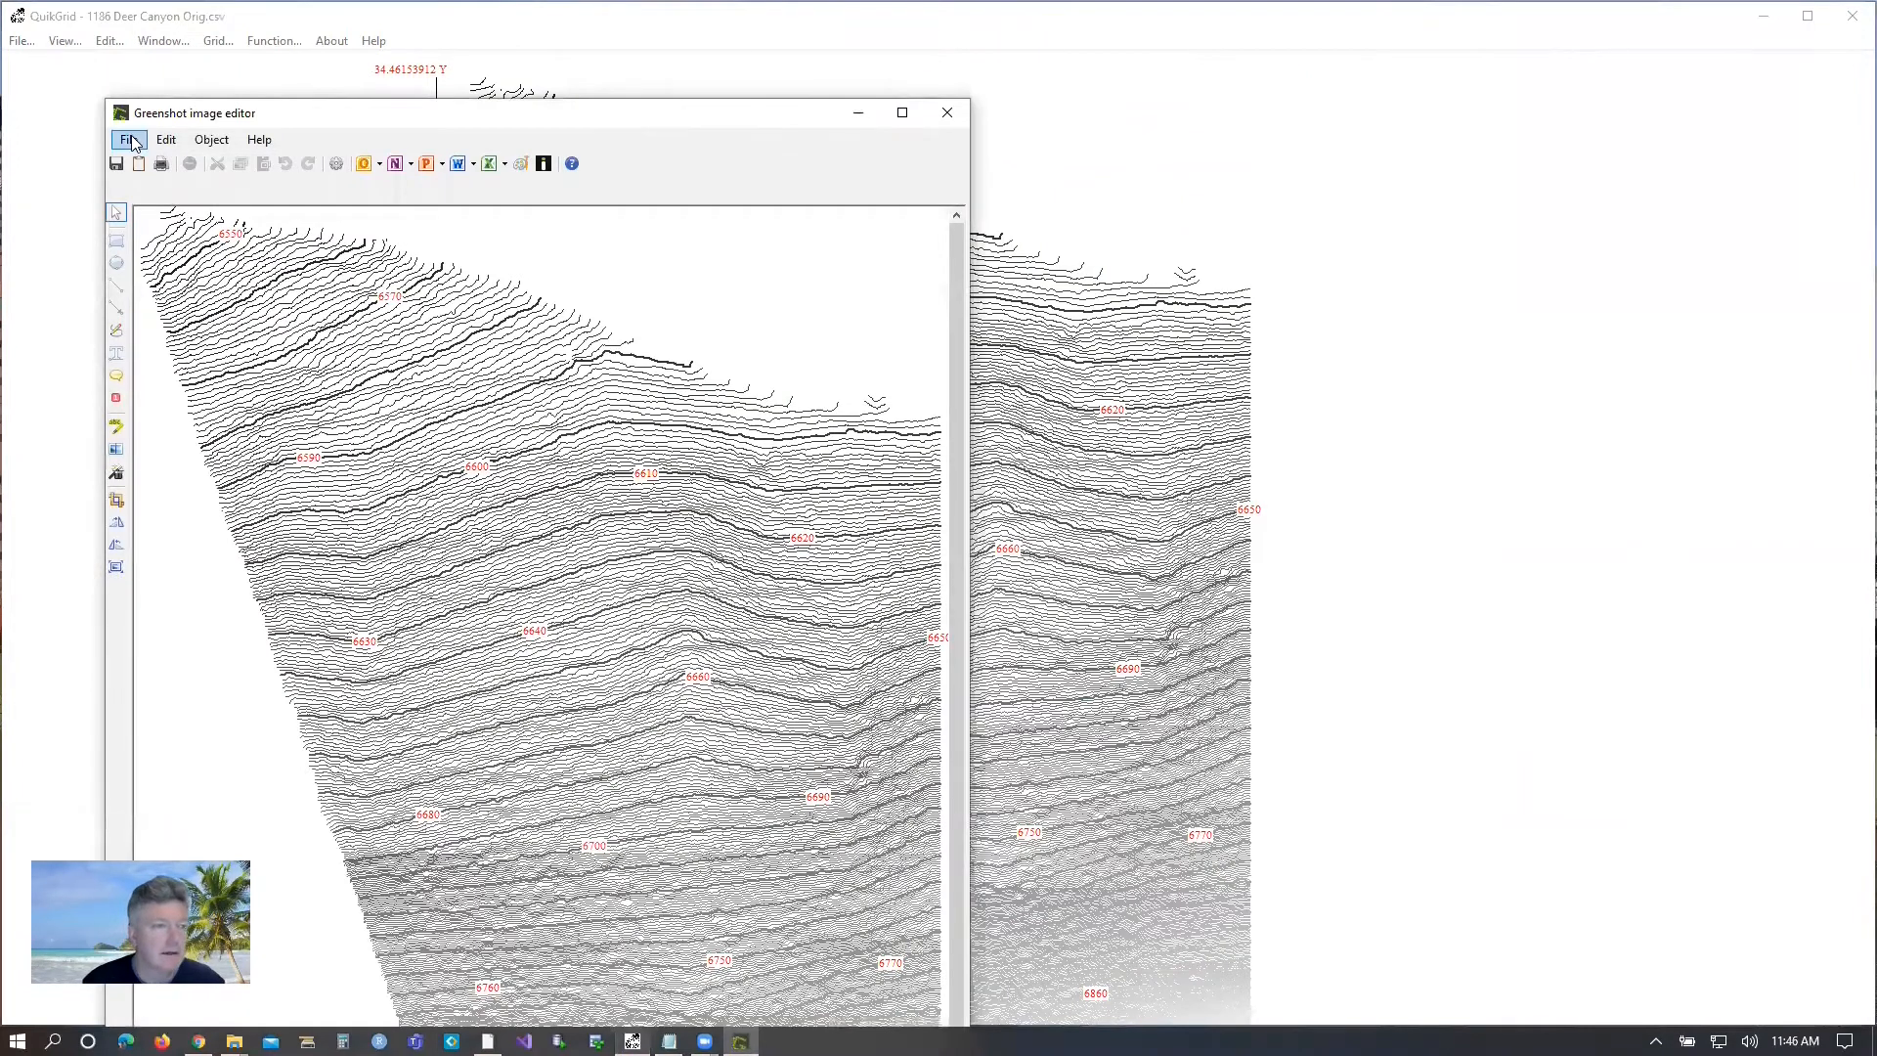
pyautogui.click(130, 140)
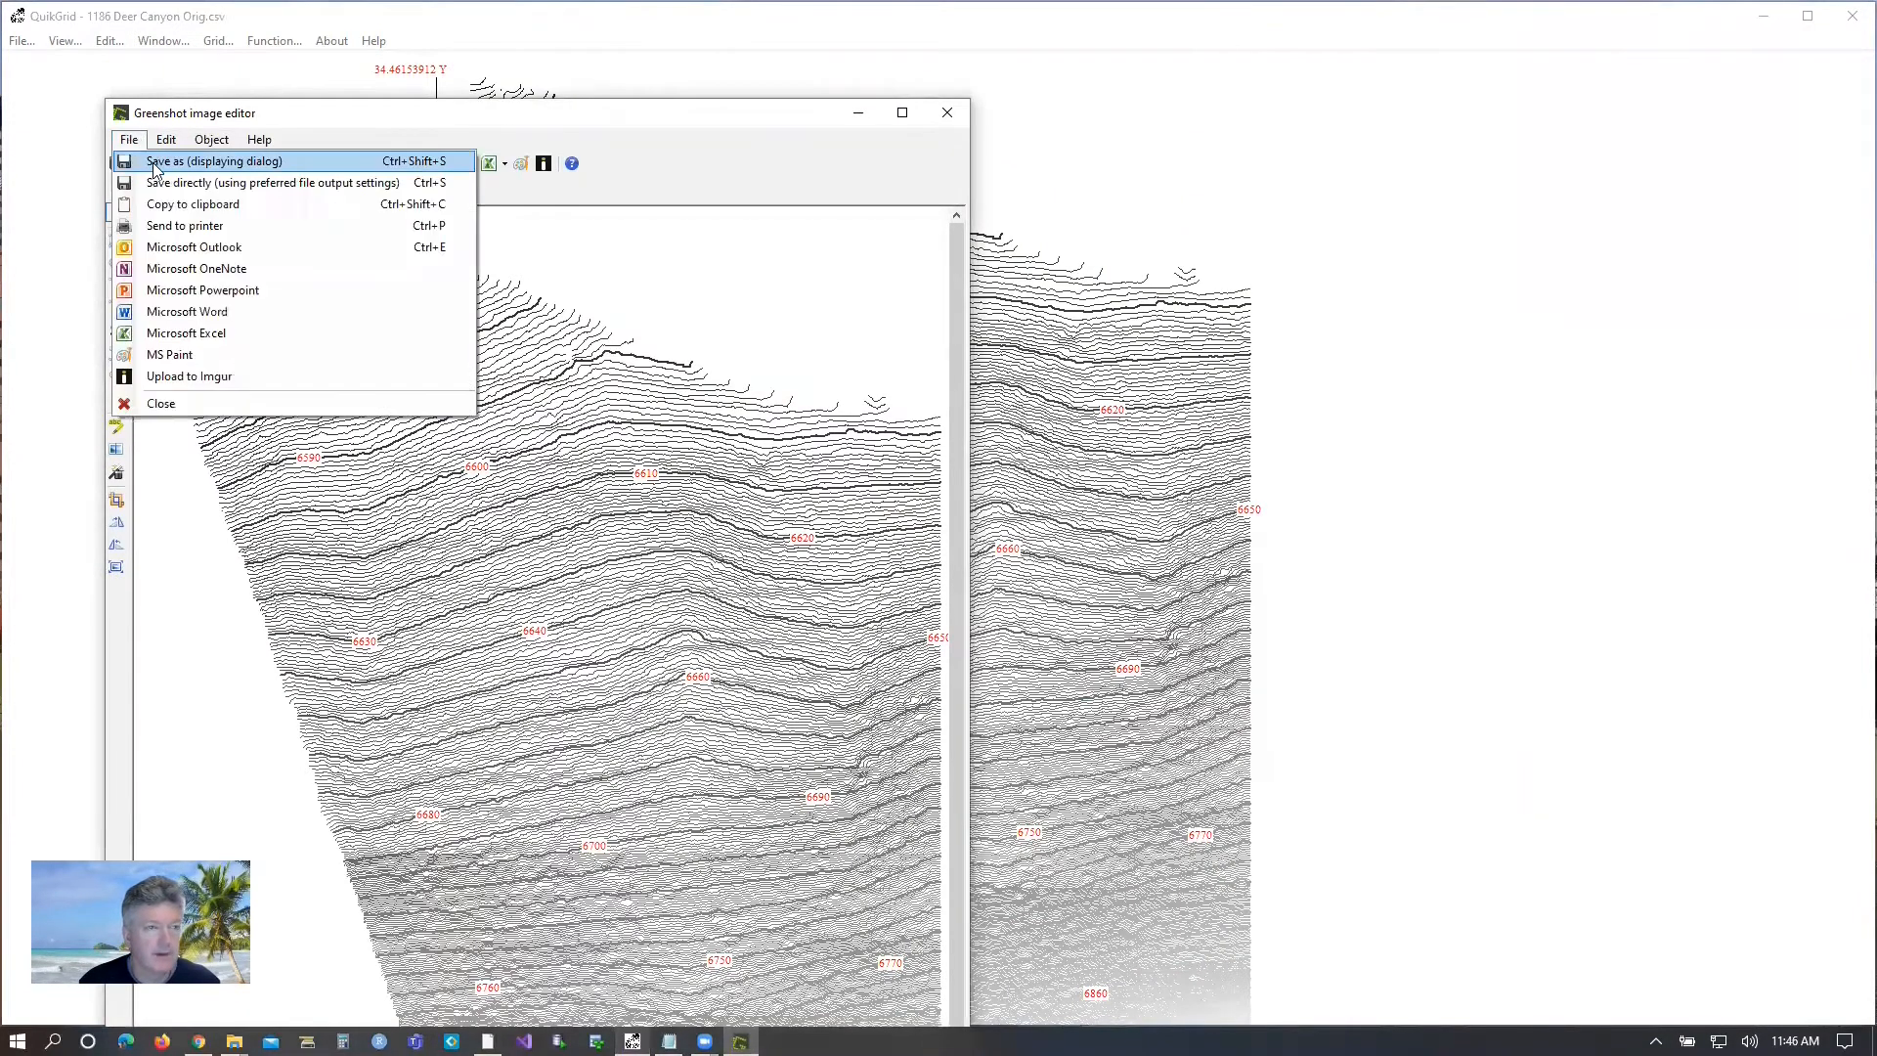
pyautogui.click(164, 209)
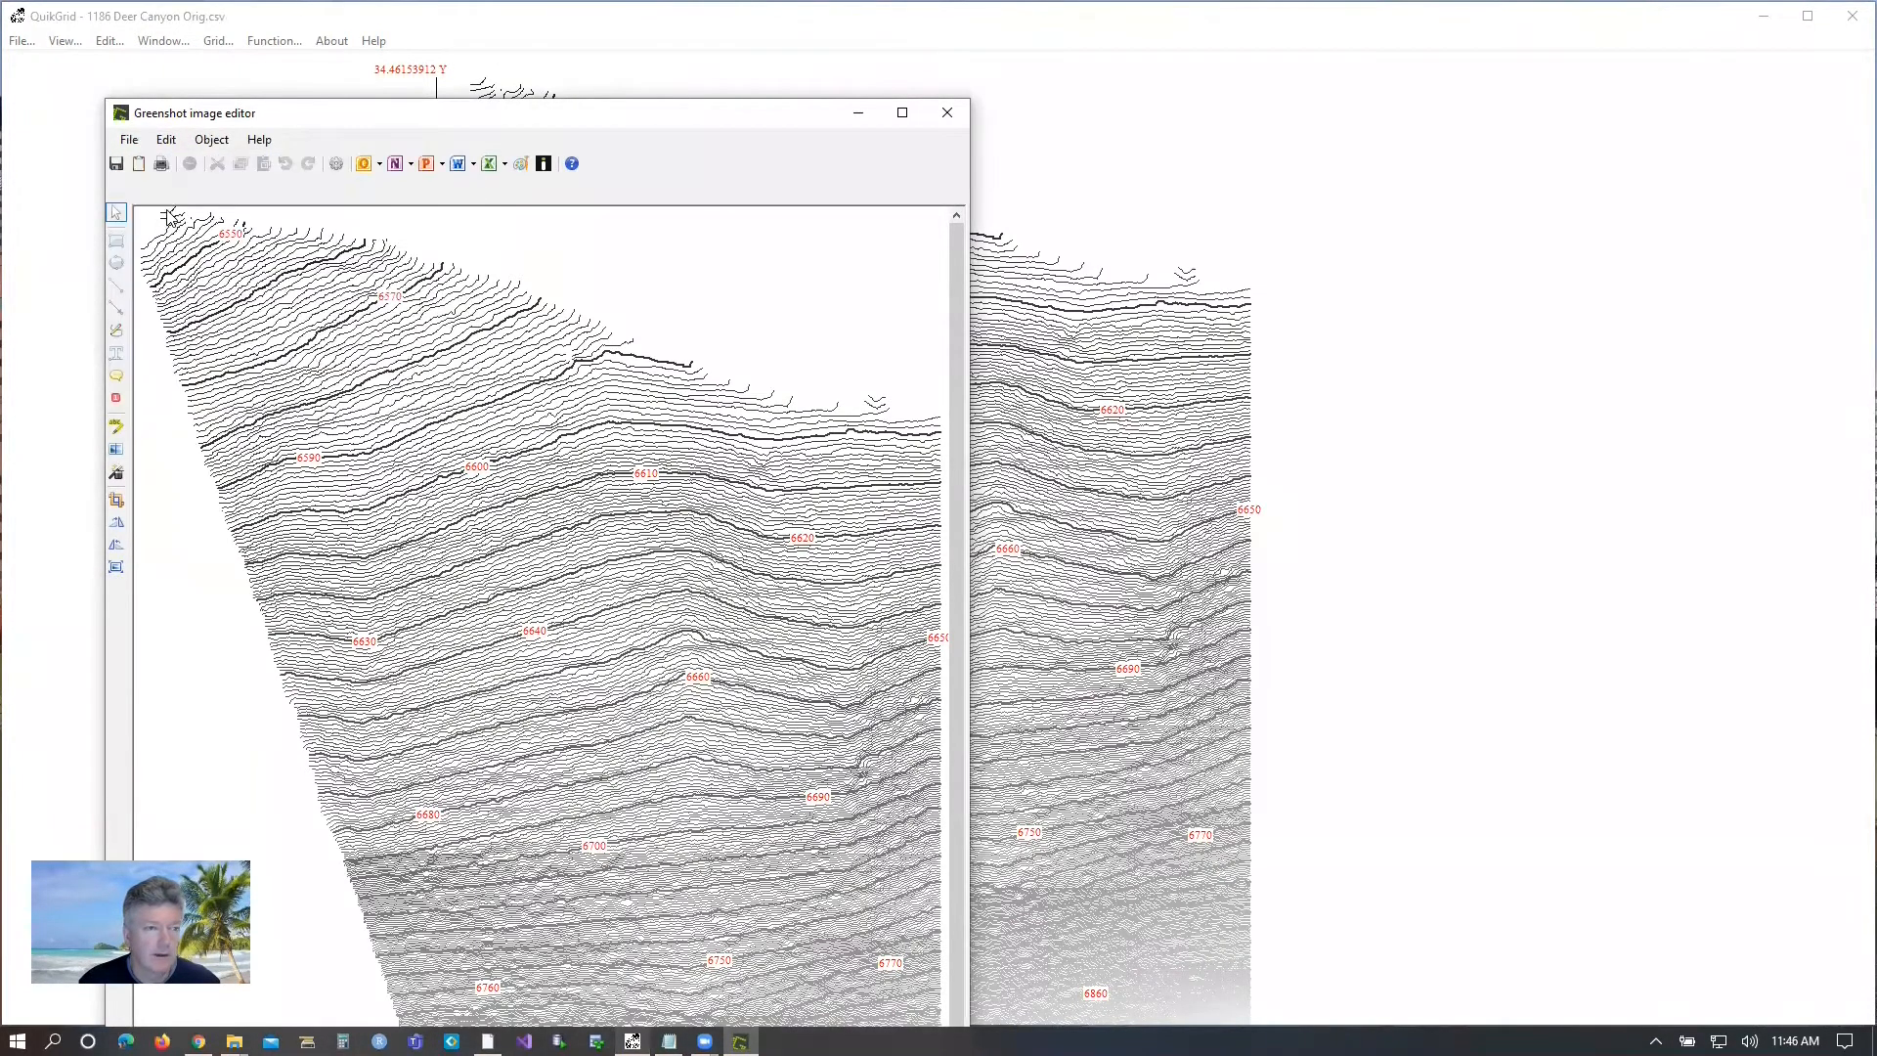
pyautogui.click(129, 139)
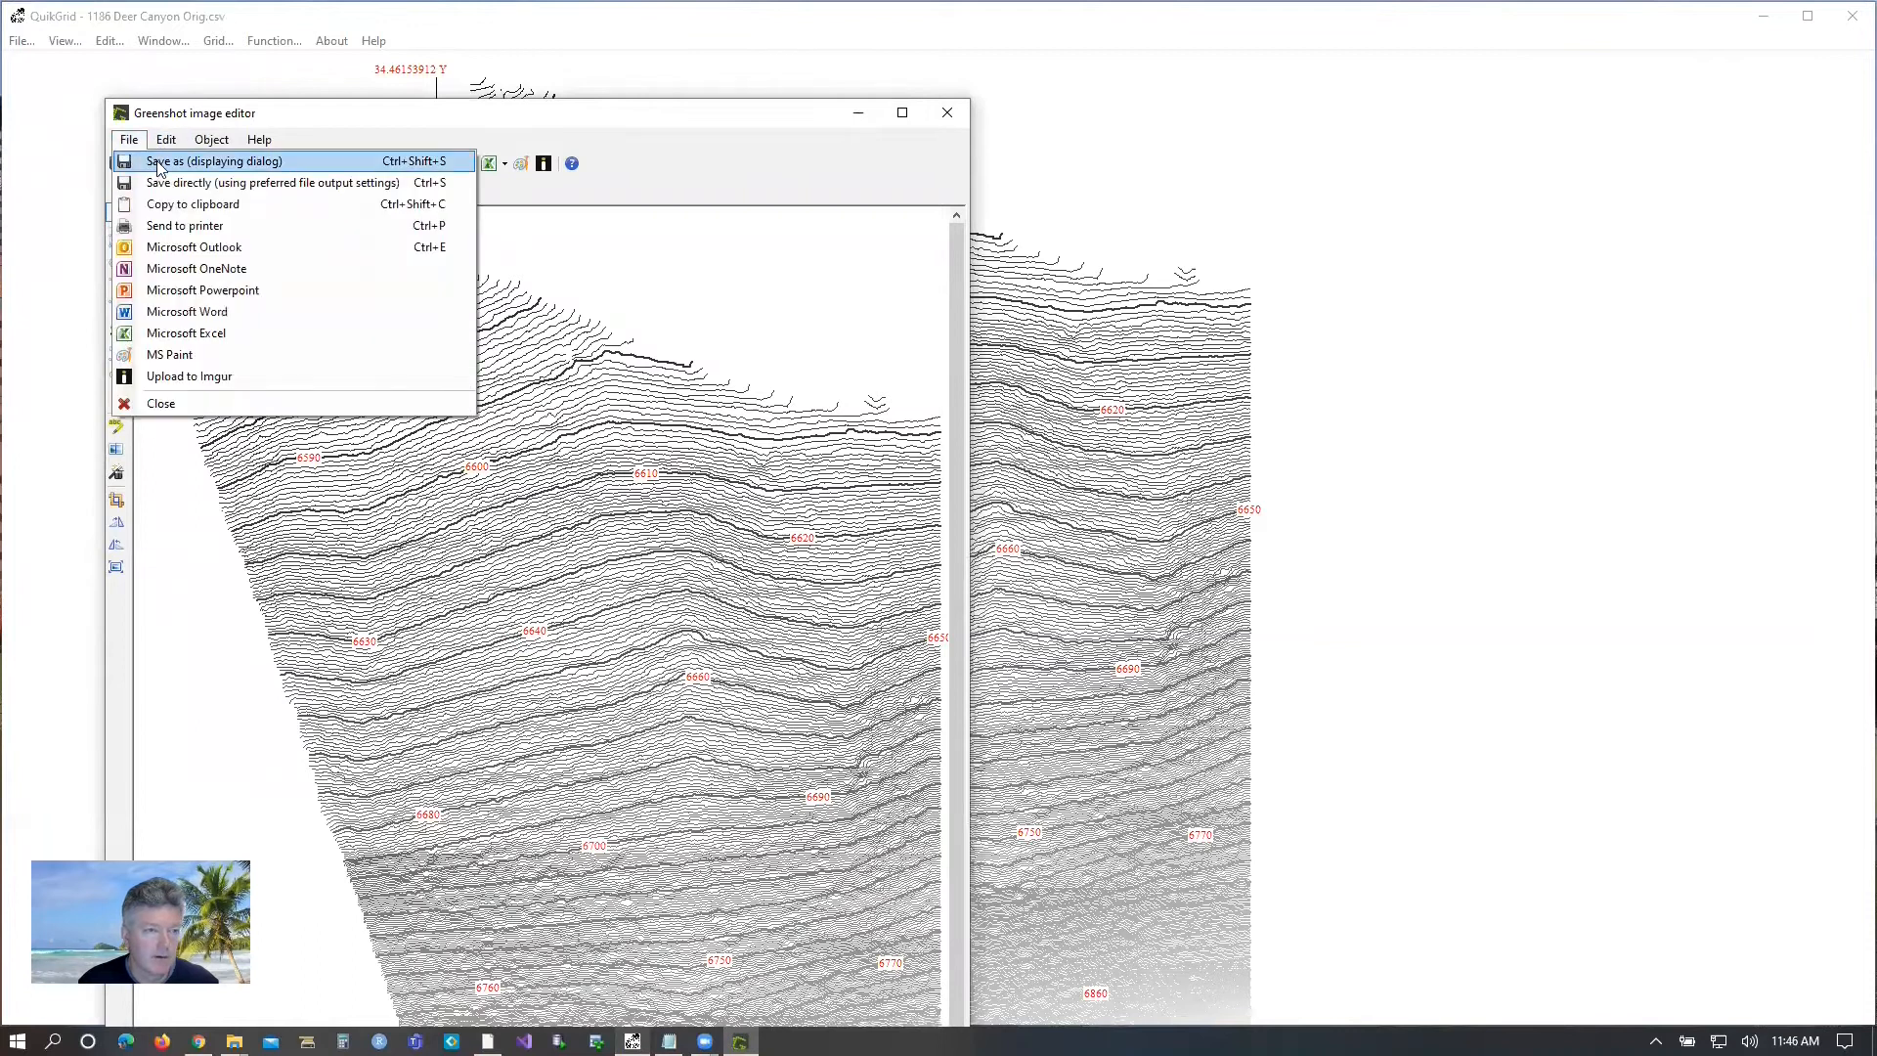
pyautogui.click(195, 161)
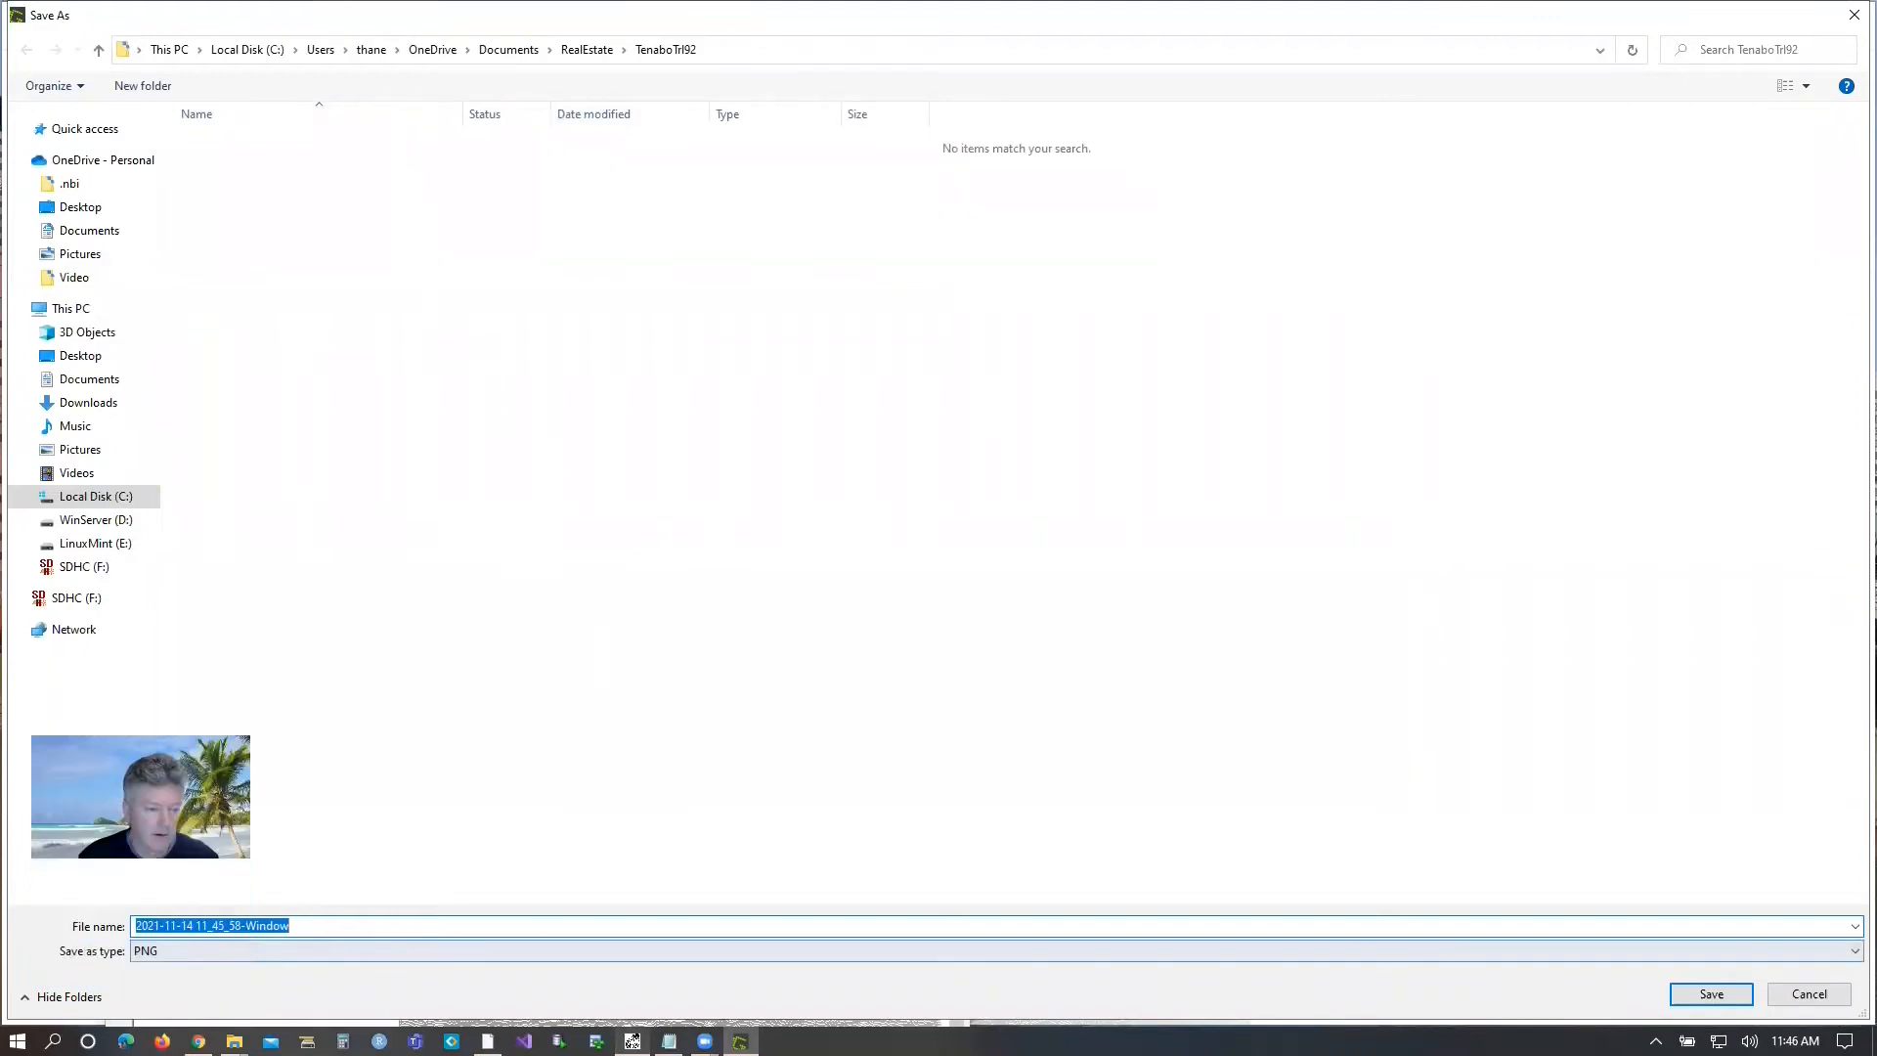
pyautogui.click(221, 952)
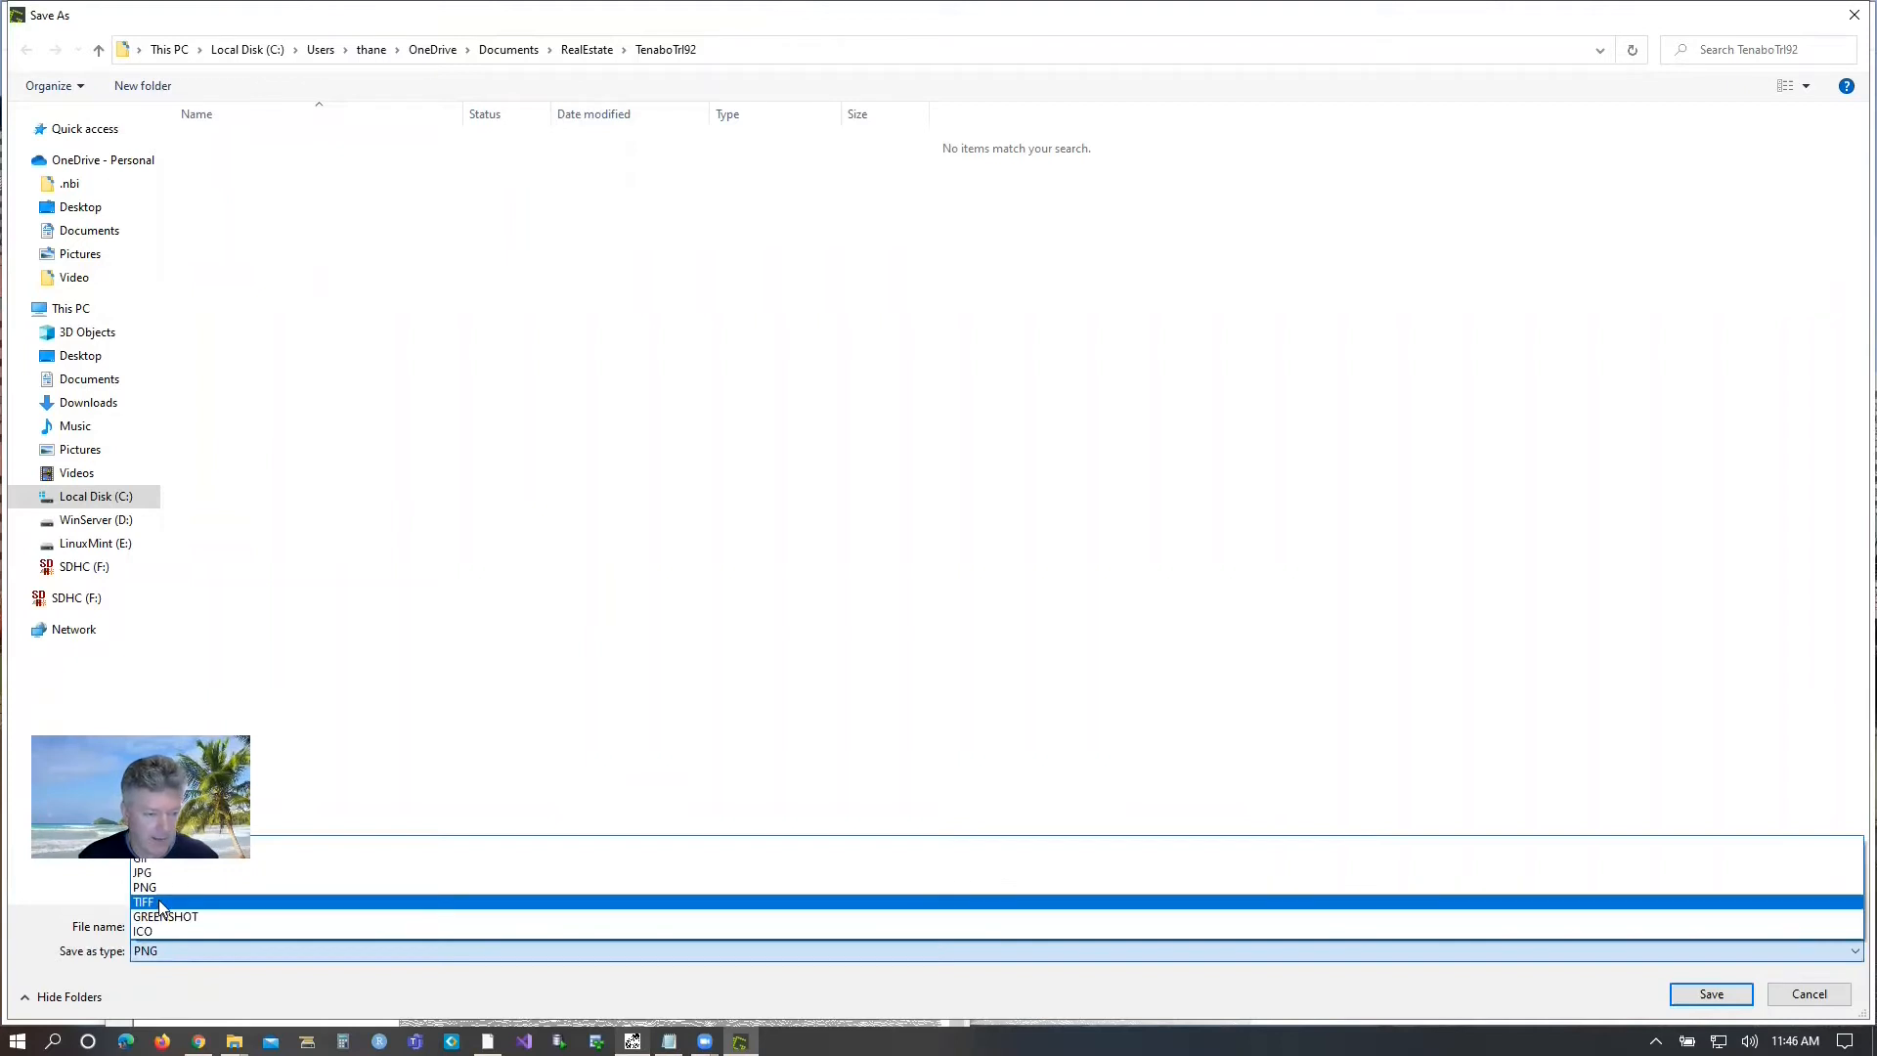
pyautogui.click(159, 903)
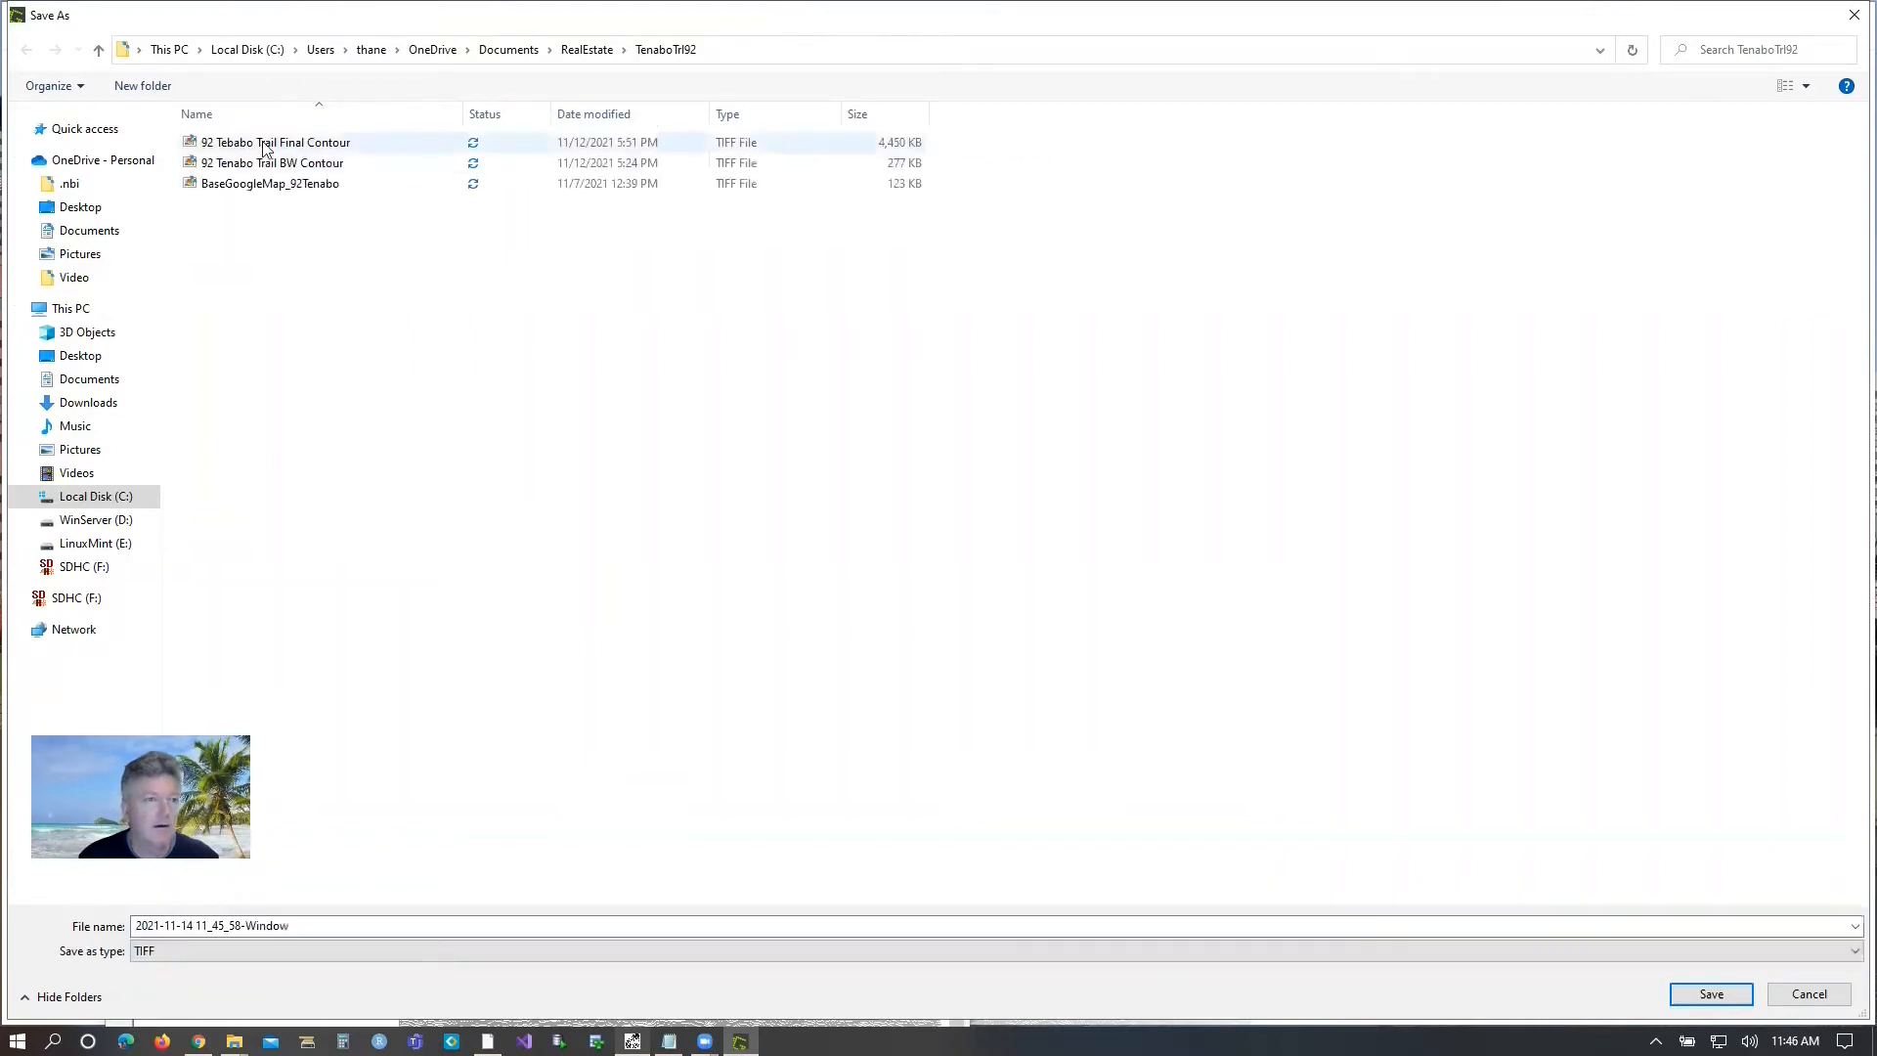
pyautogui.click(578, 52)
pyautogui.click(258, 146)
pyautogui.doubleClick(258, 147)
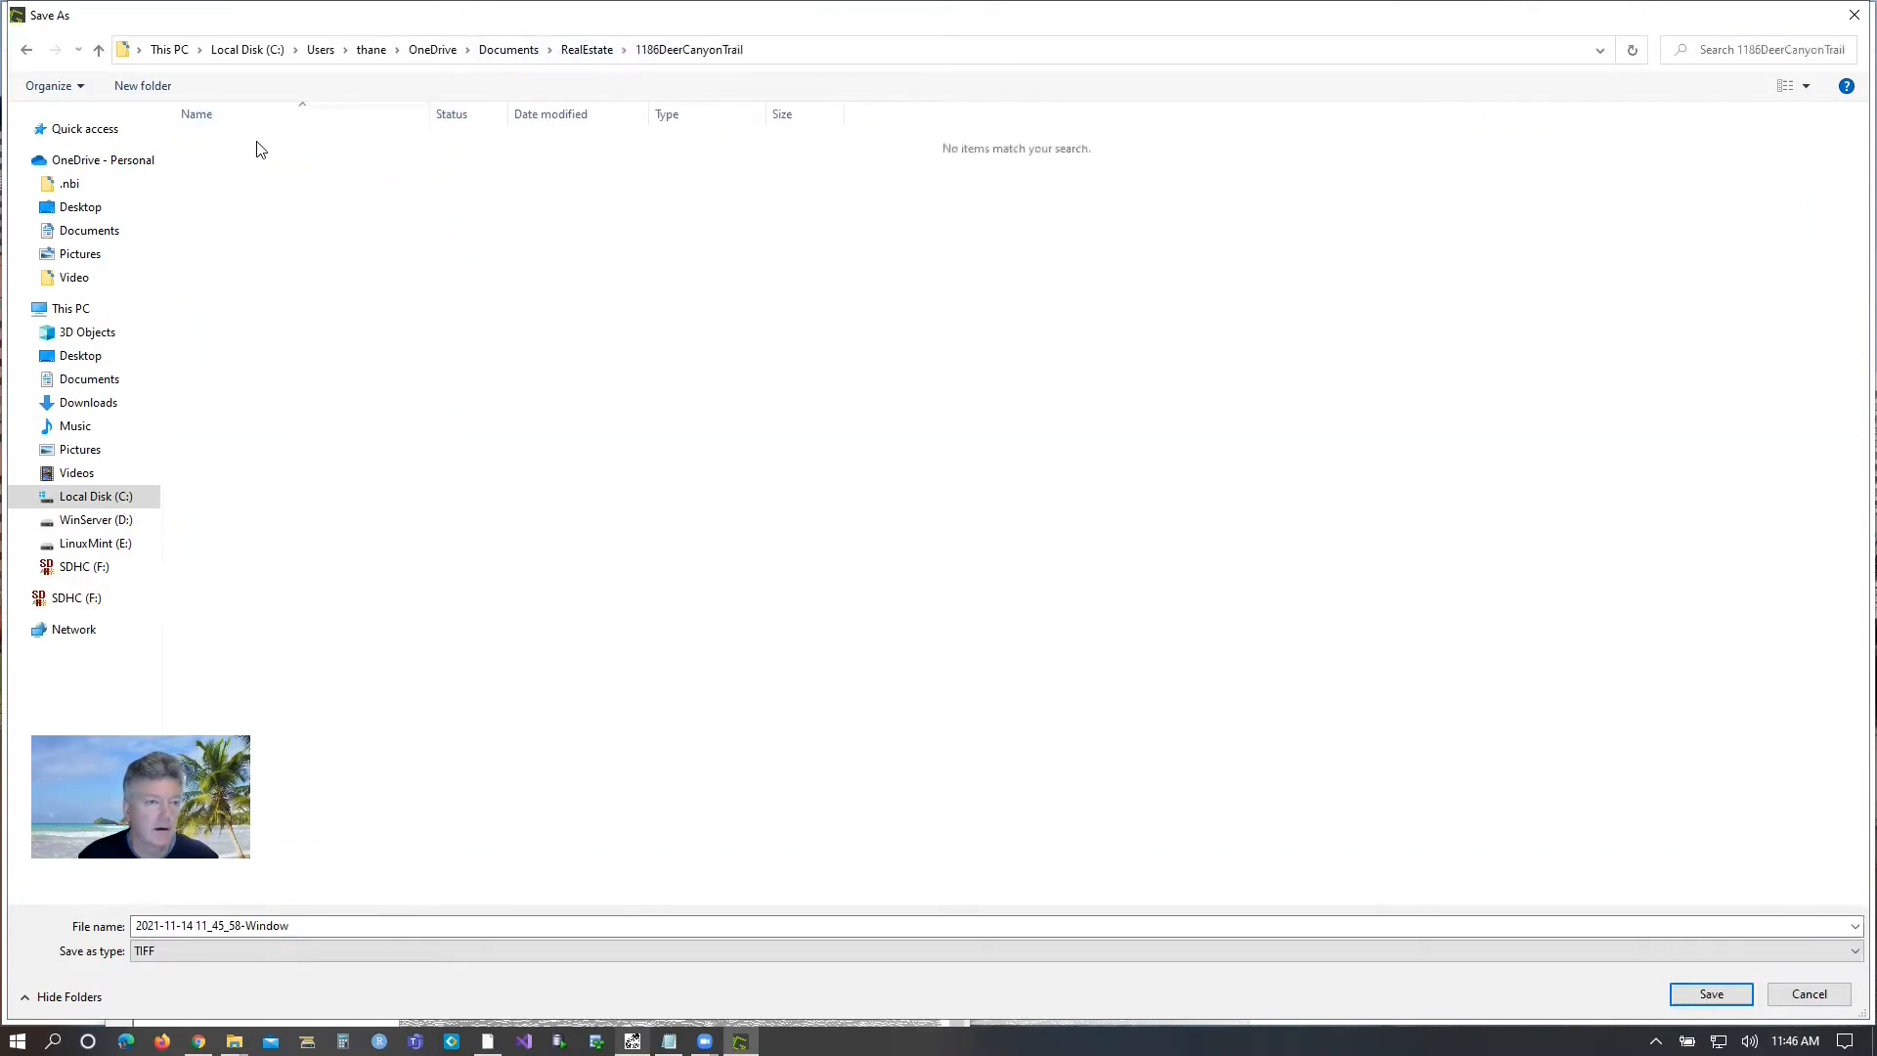
pyautogui.click(328, 924)
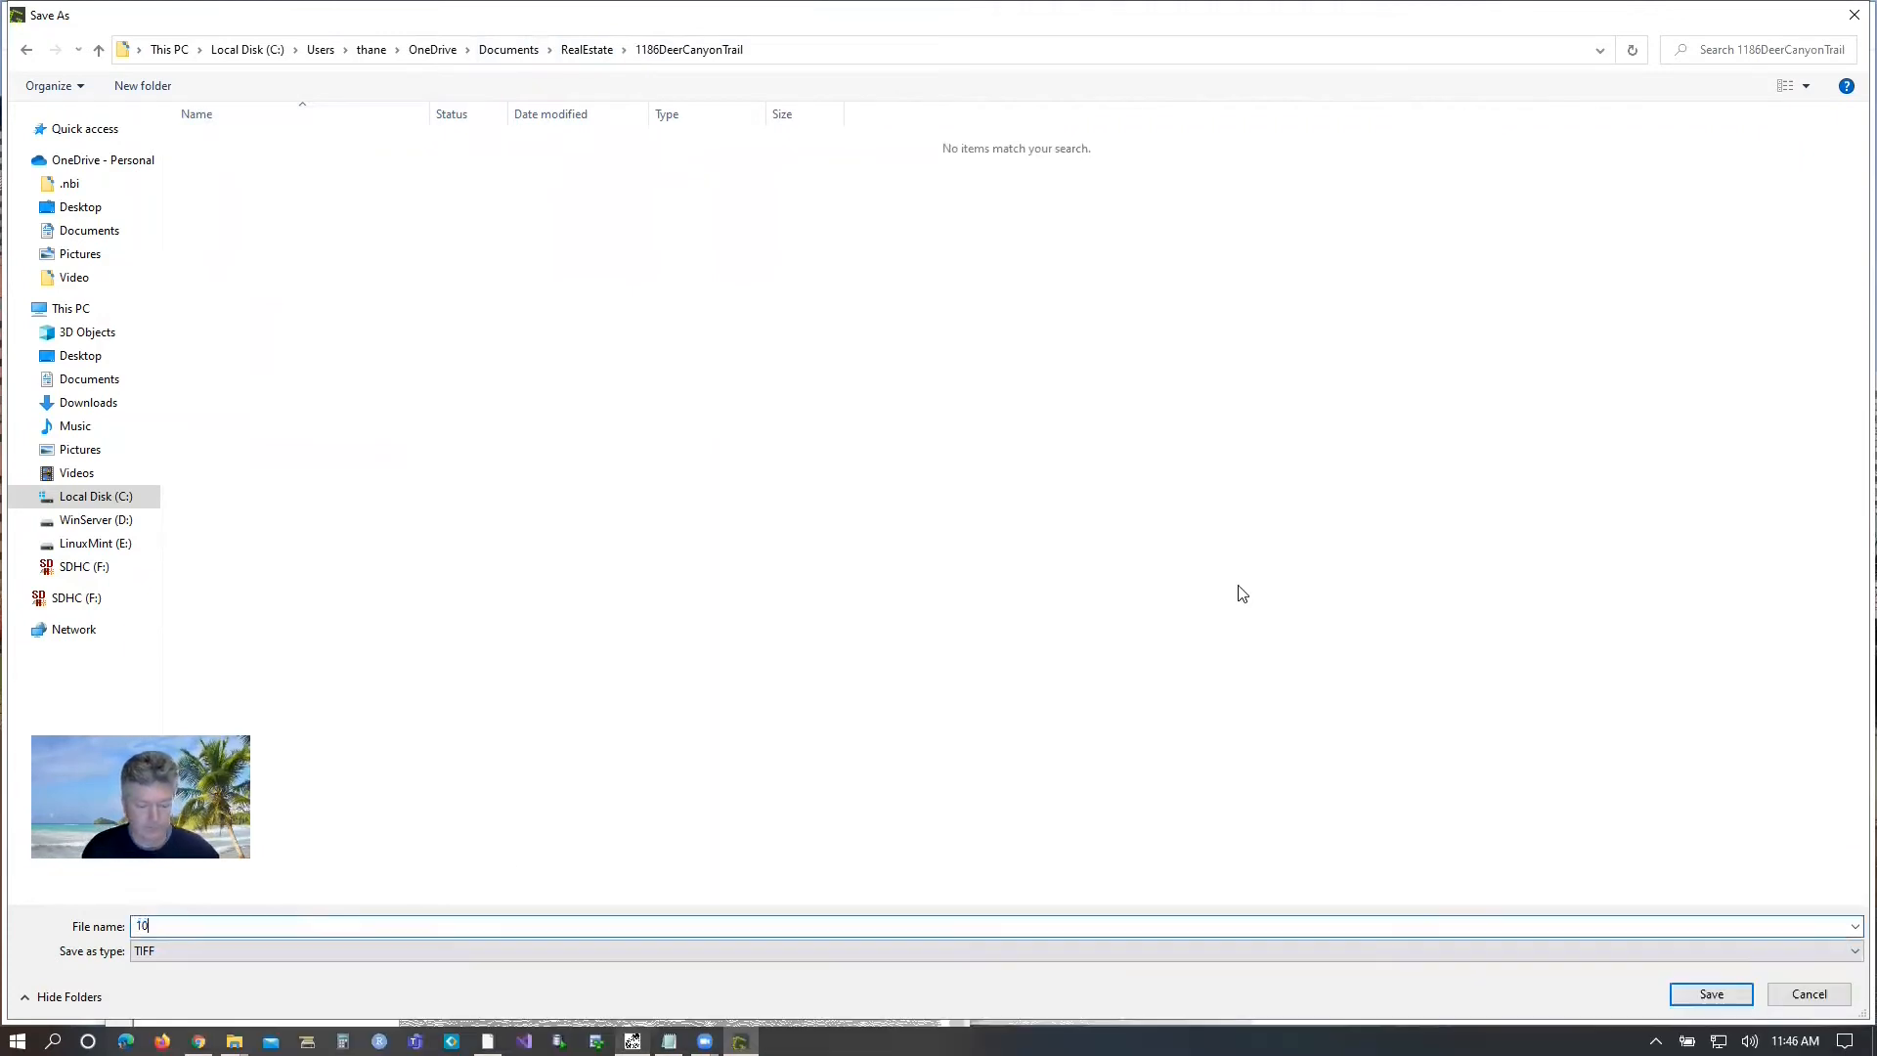
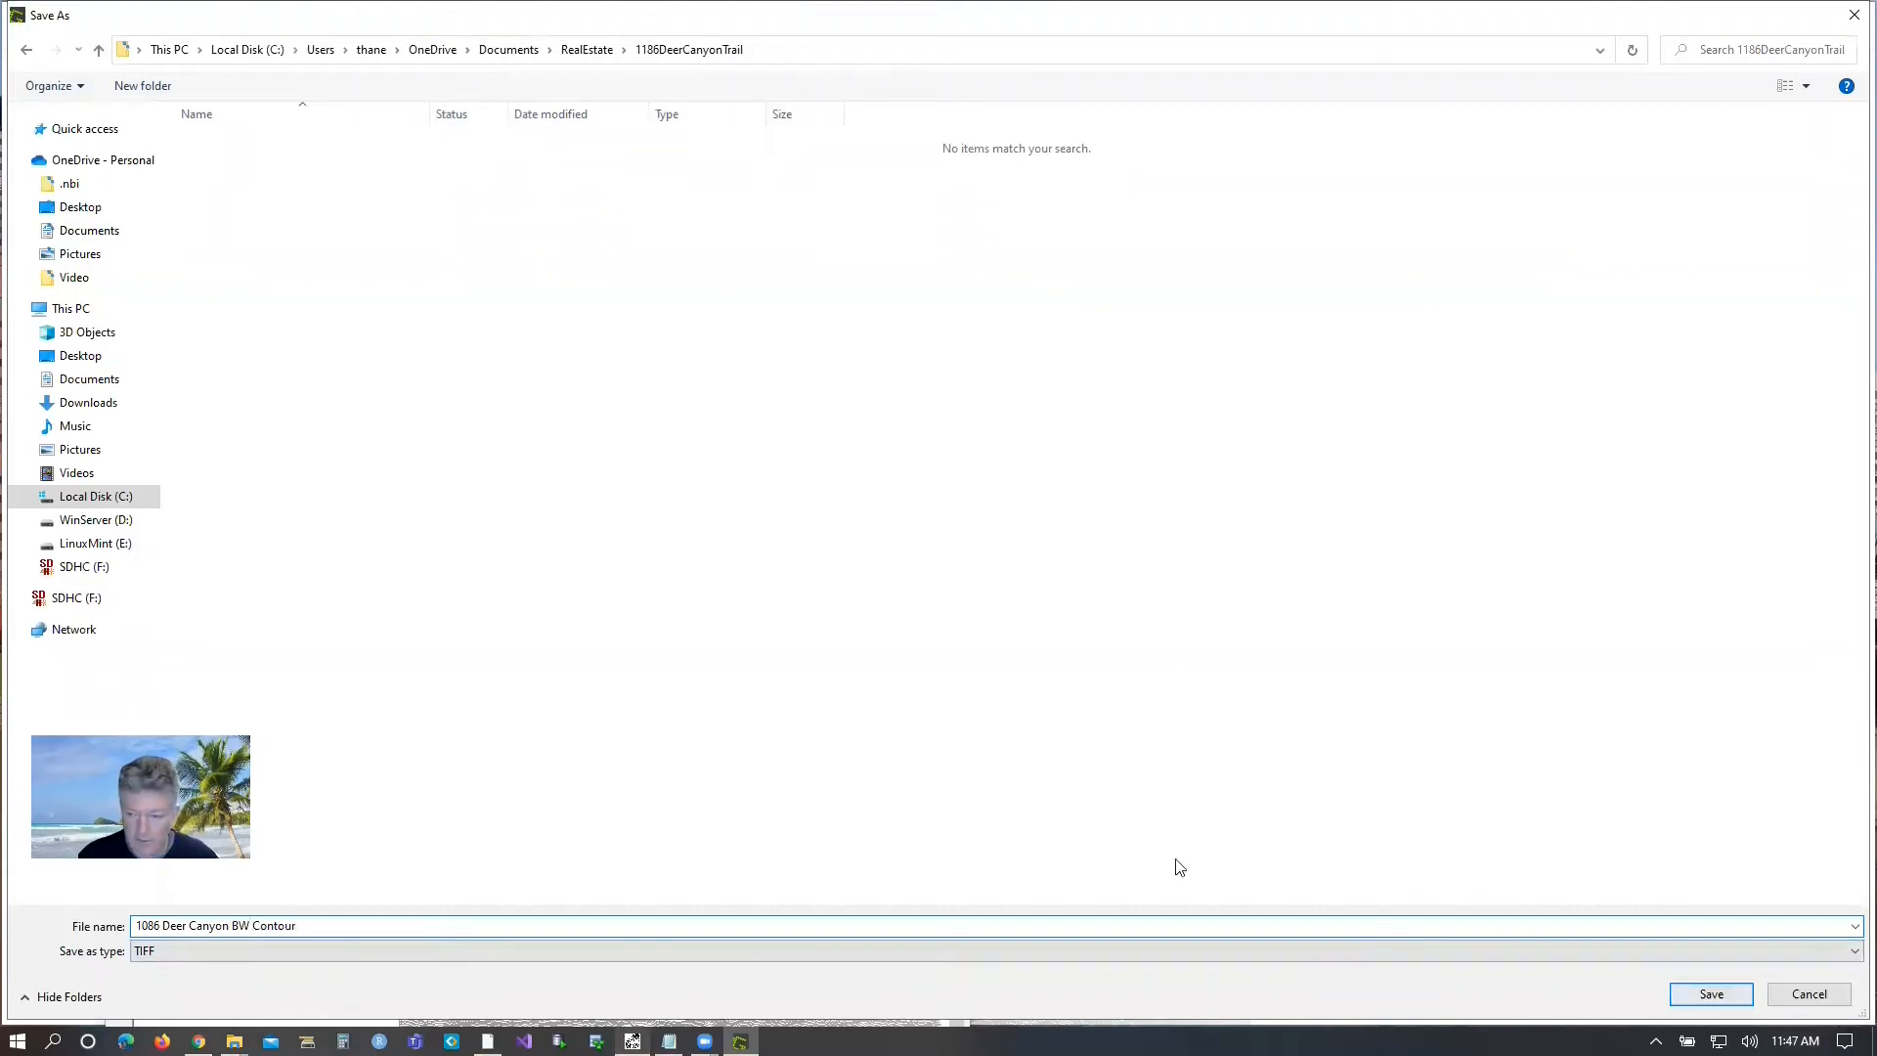
pyautogui.moveTo(329, 923); pyautogui.dragTo(121, 908)
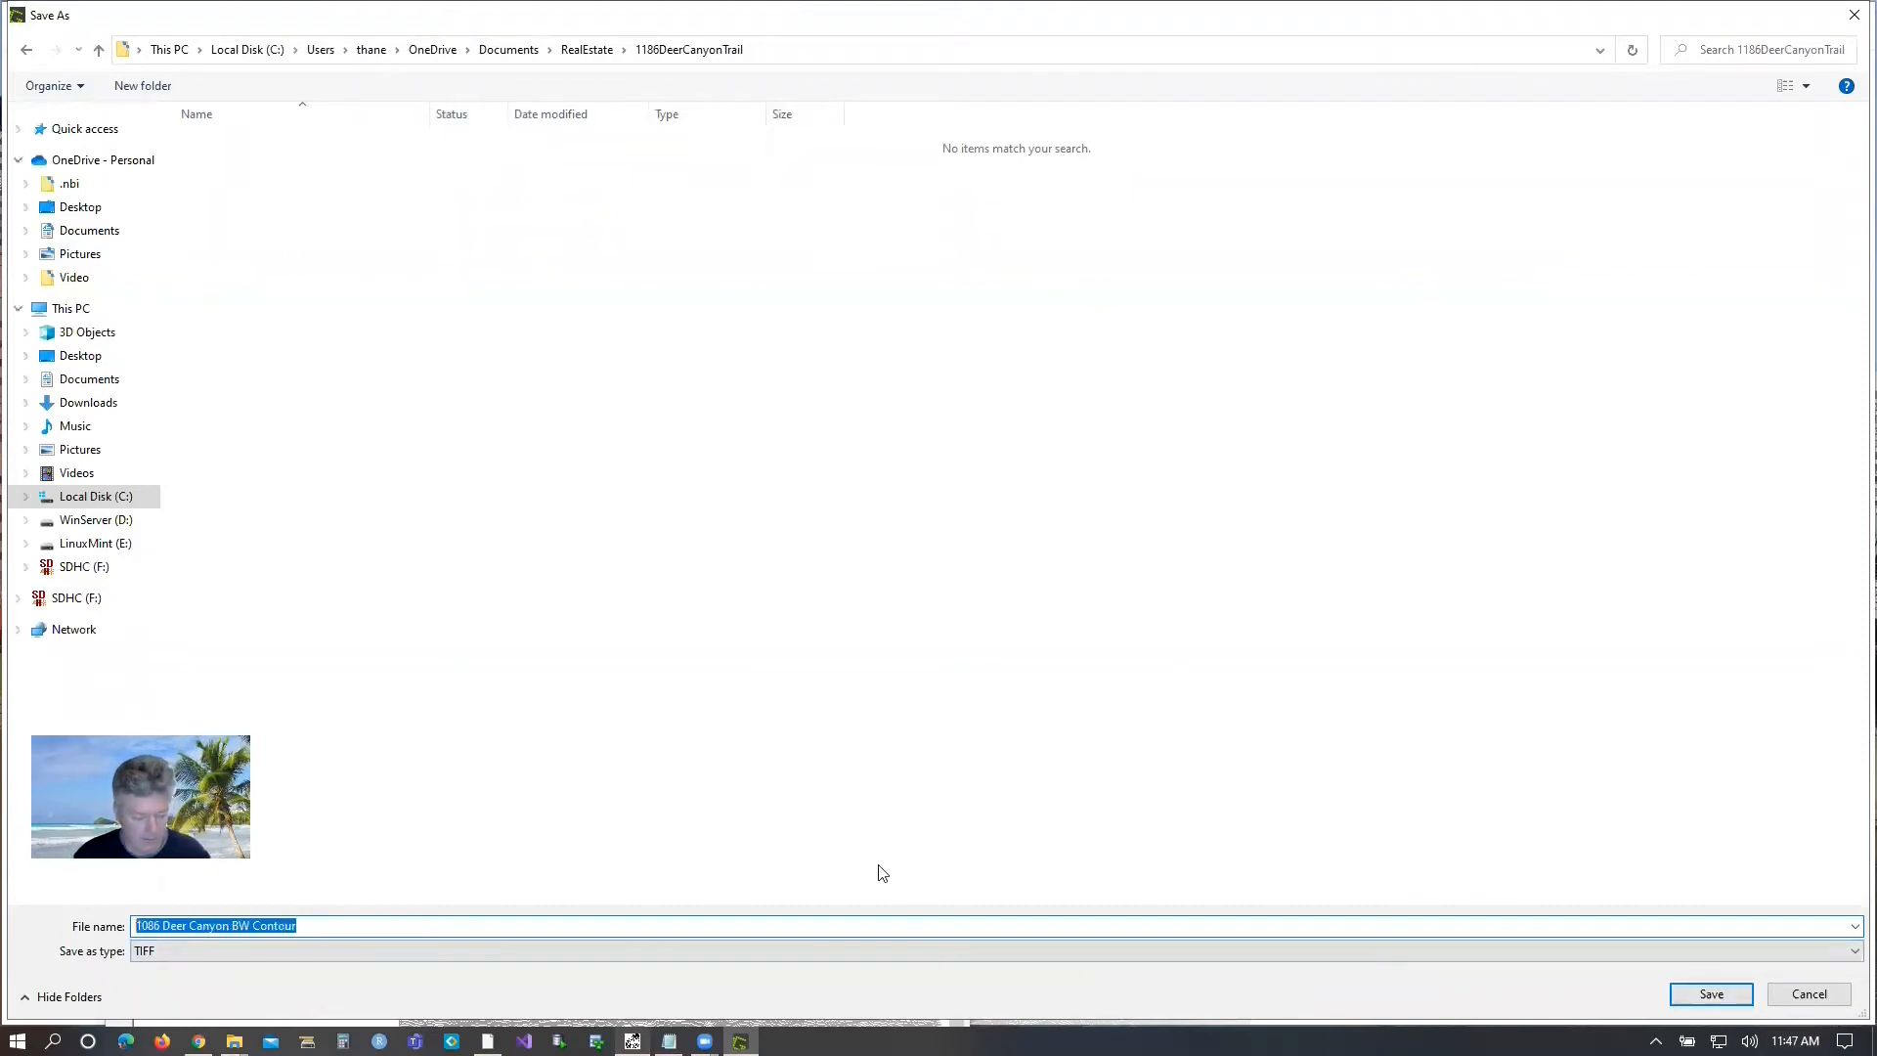
pyautogui.click(1712, 995)
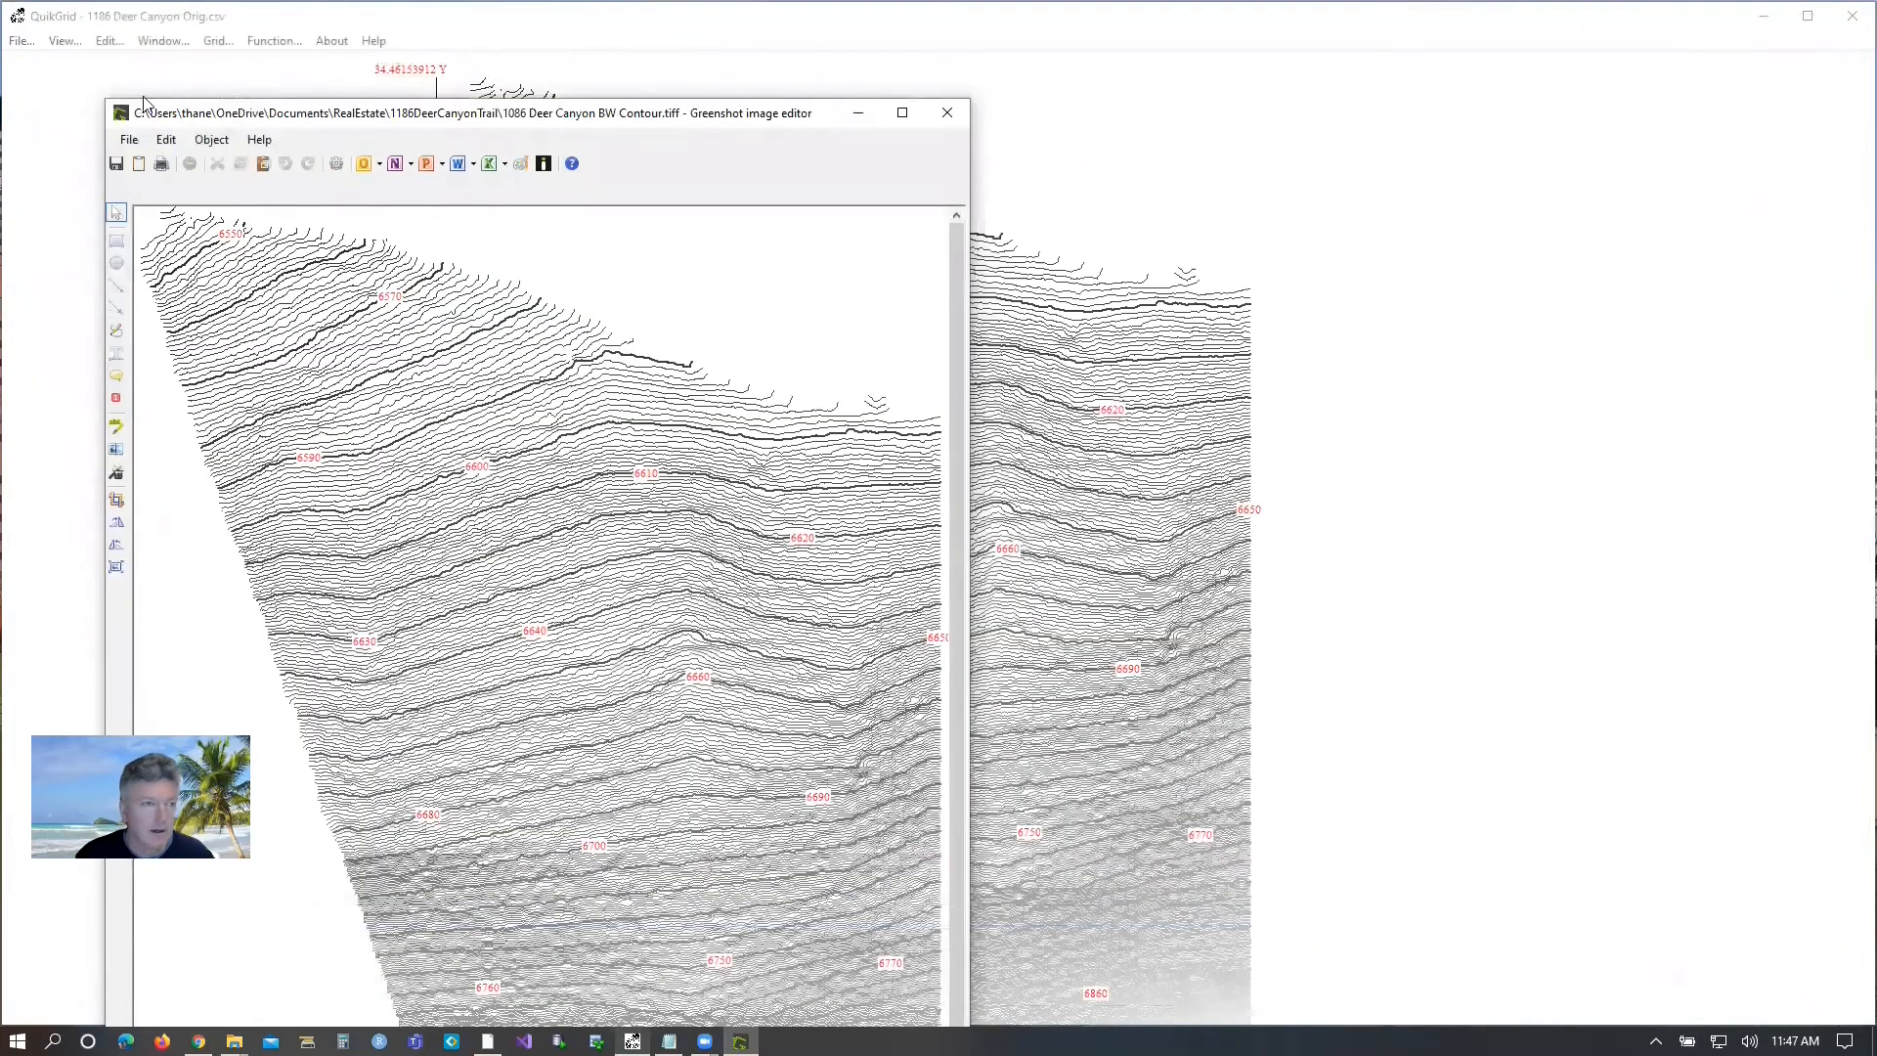
# Start saving another copy of the contour map with JPG as the file format.
pyautogui.click(128, 145)
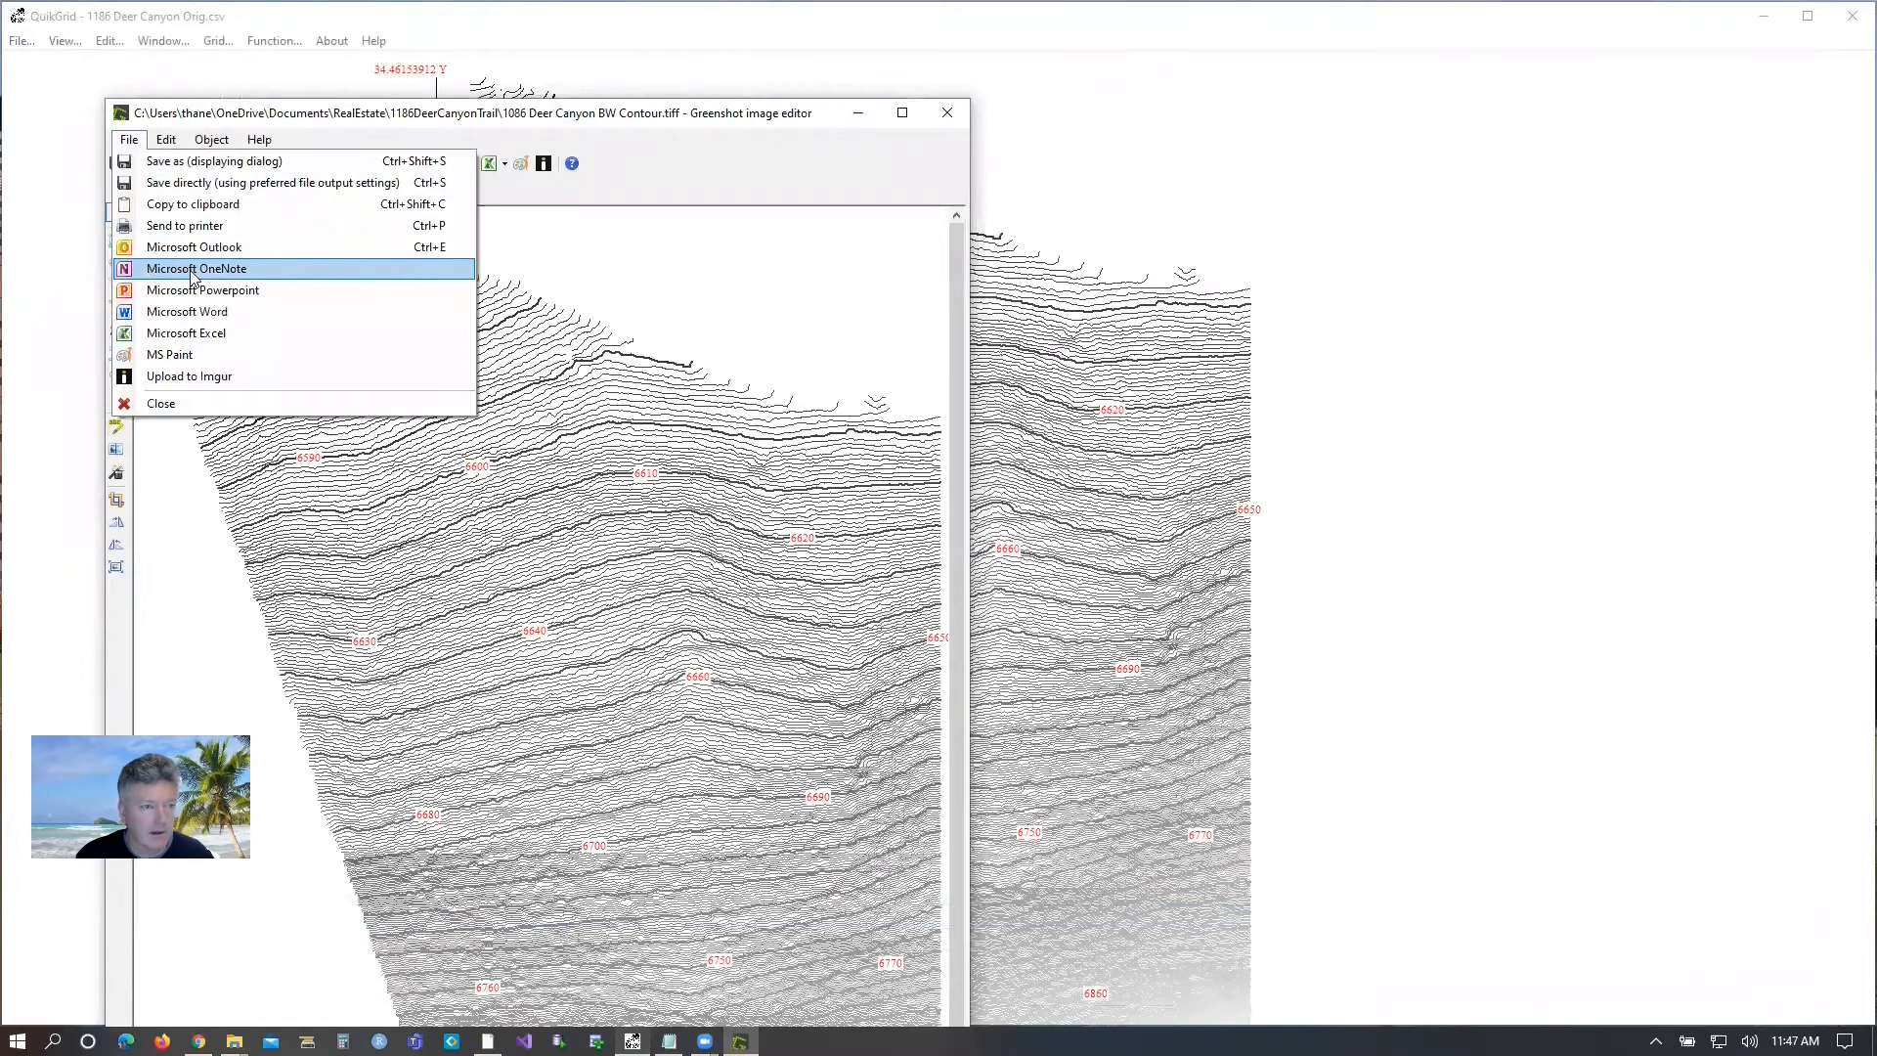
pyautogui.click(176, 161)
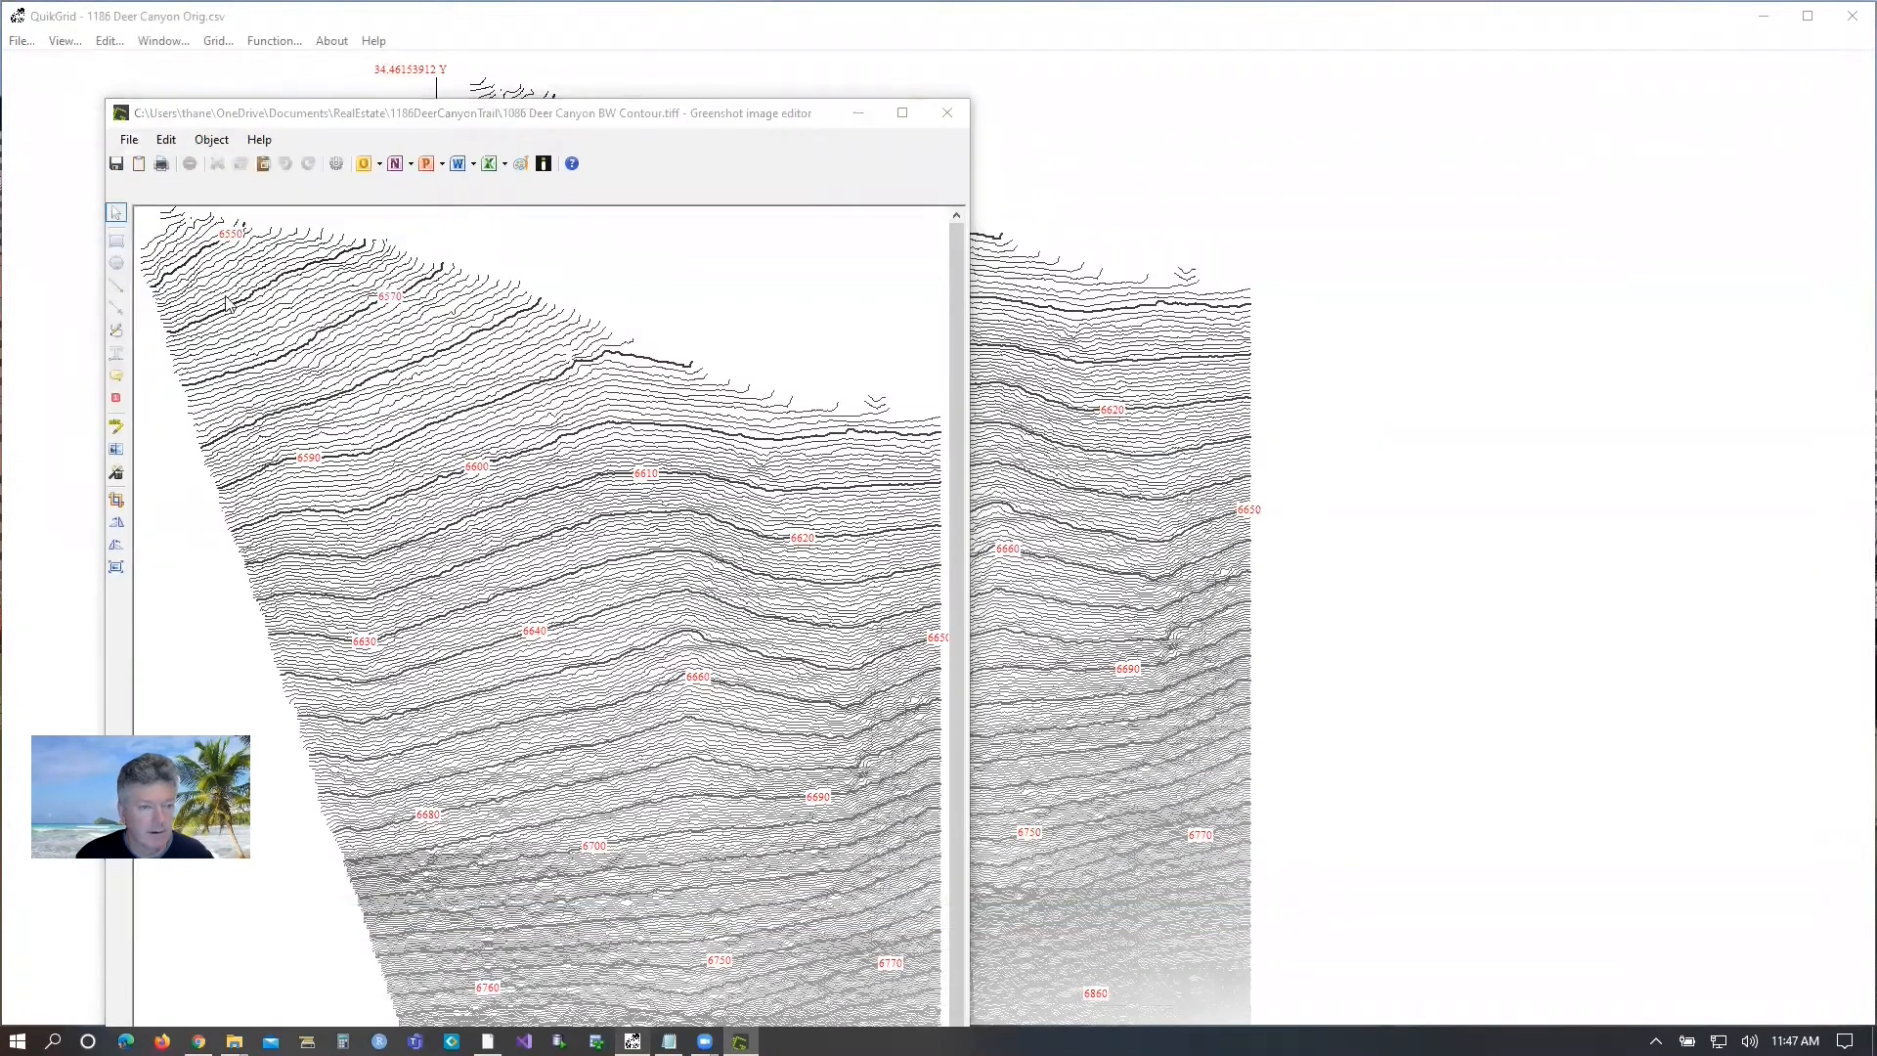
pyautogui.click(272, 950)
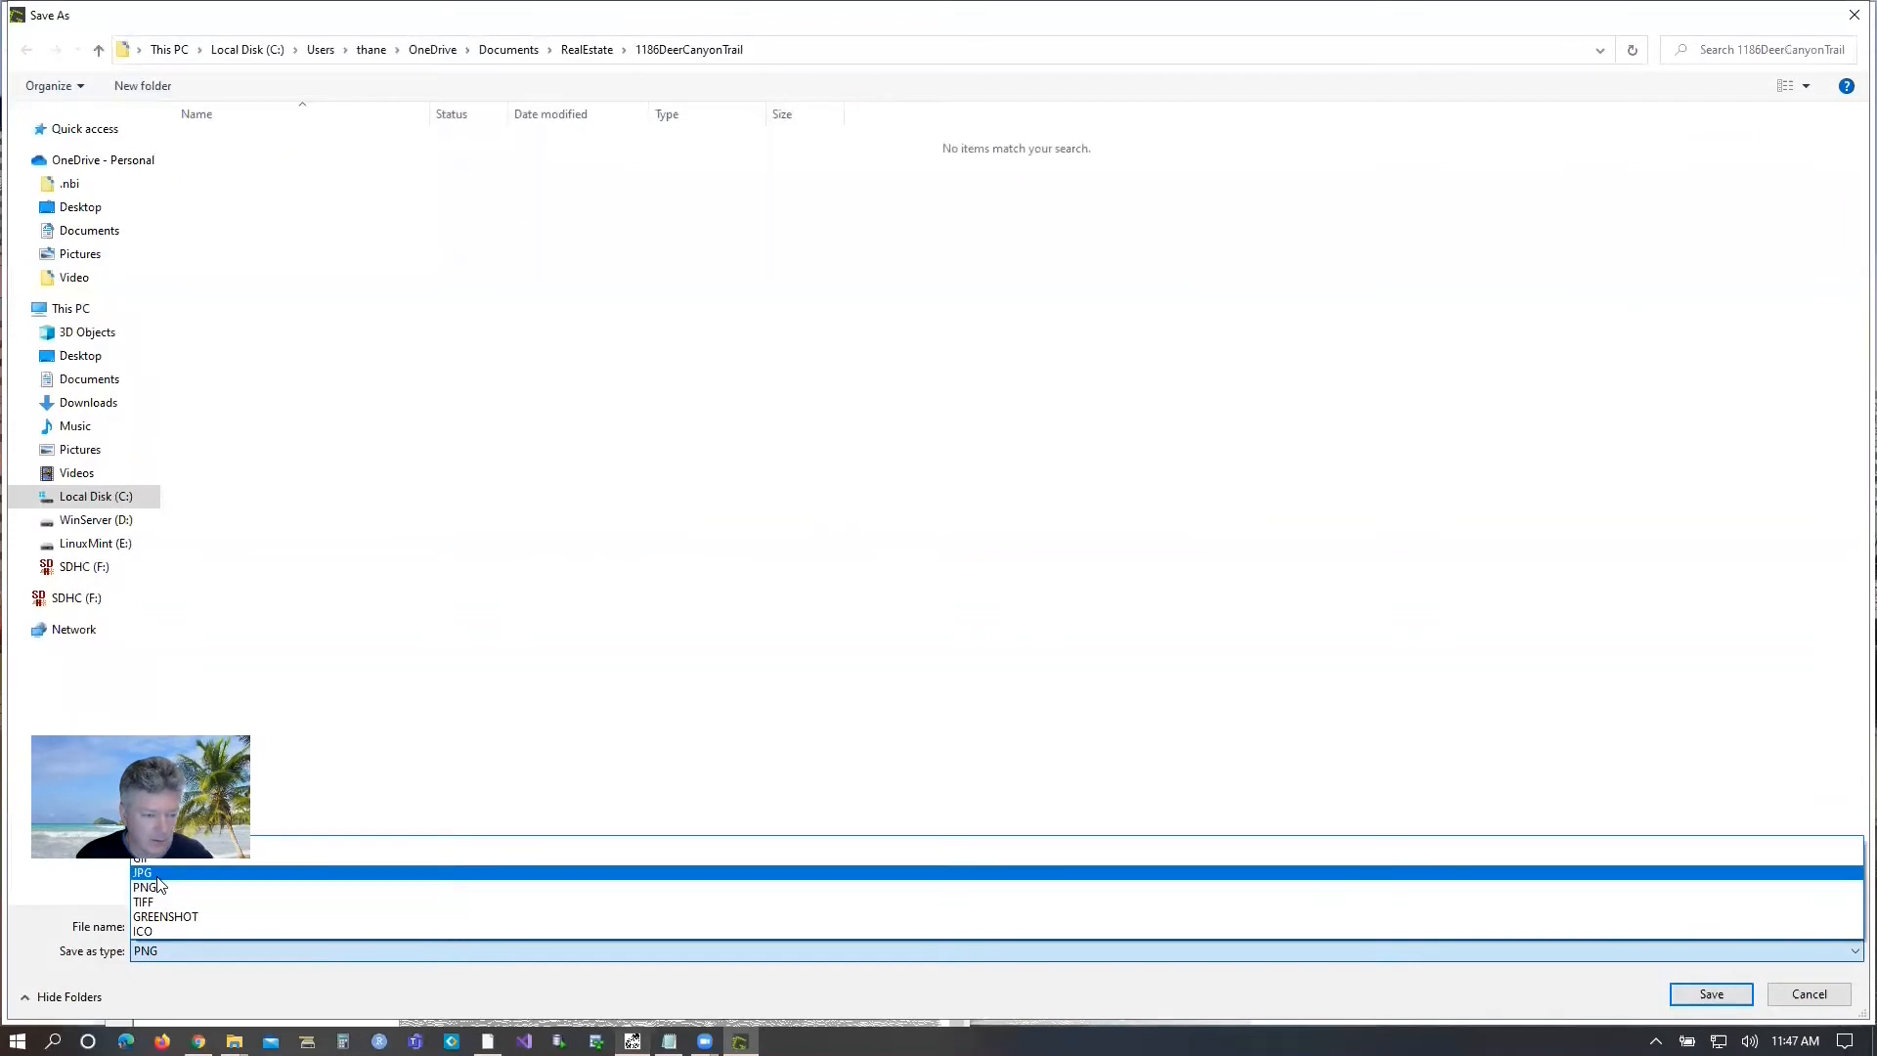
pyautogui.click(157, 874)
pyautogui.click(306, 925)
pyautogui.hotkey('ctrl', 'a')
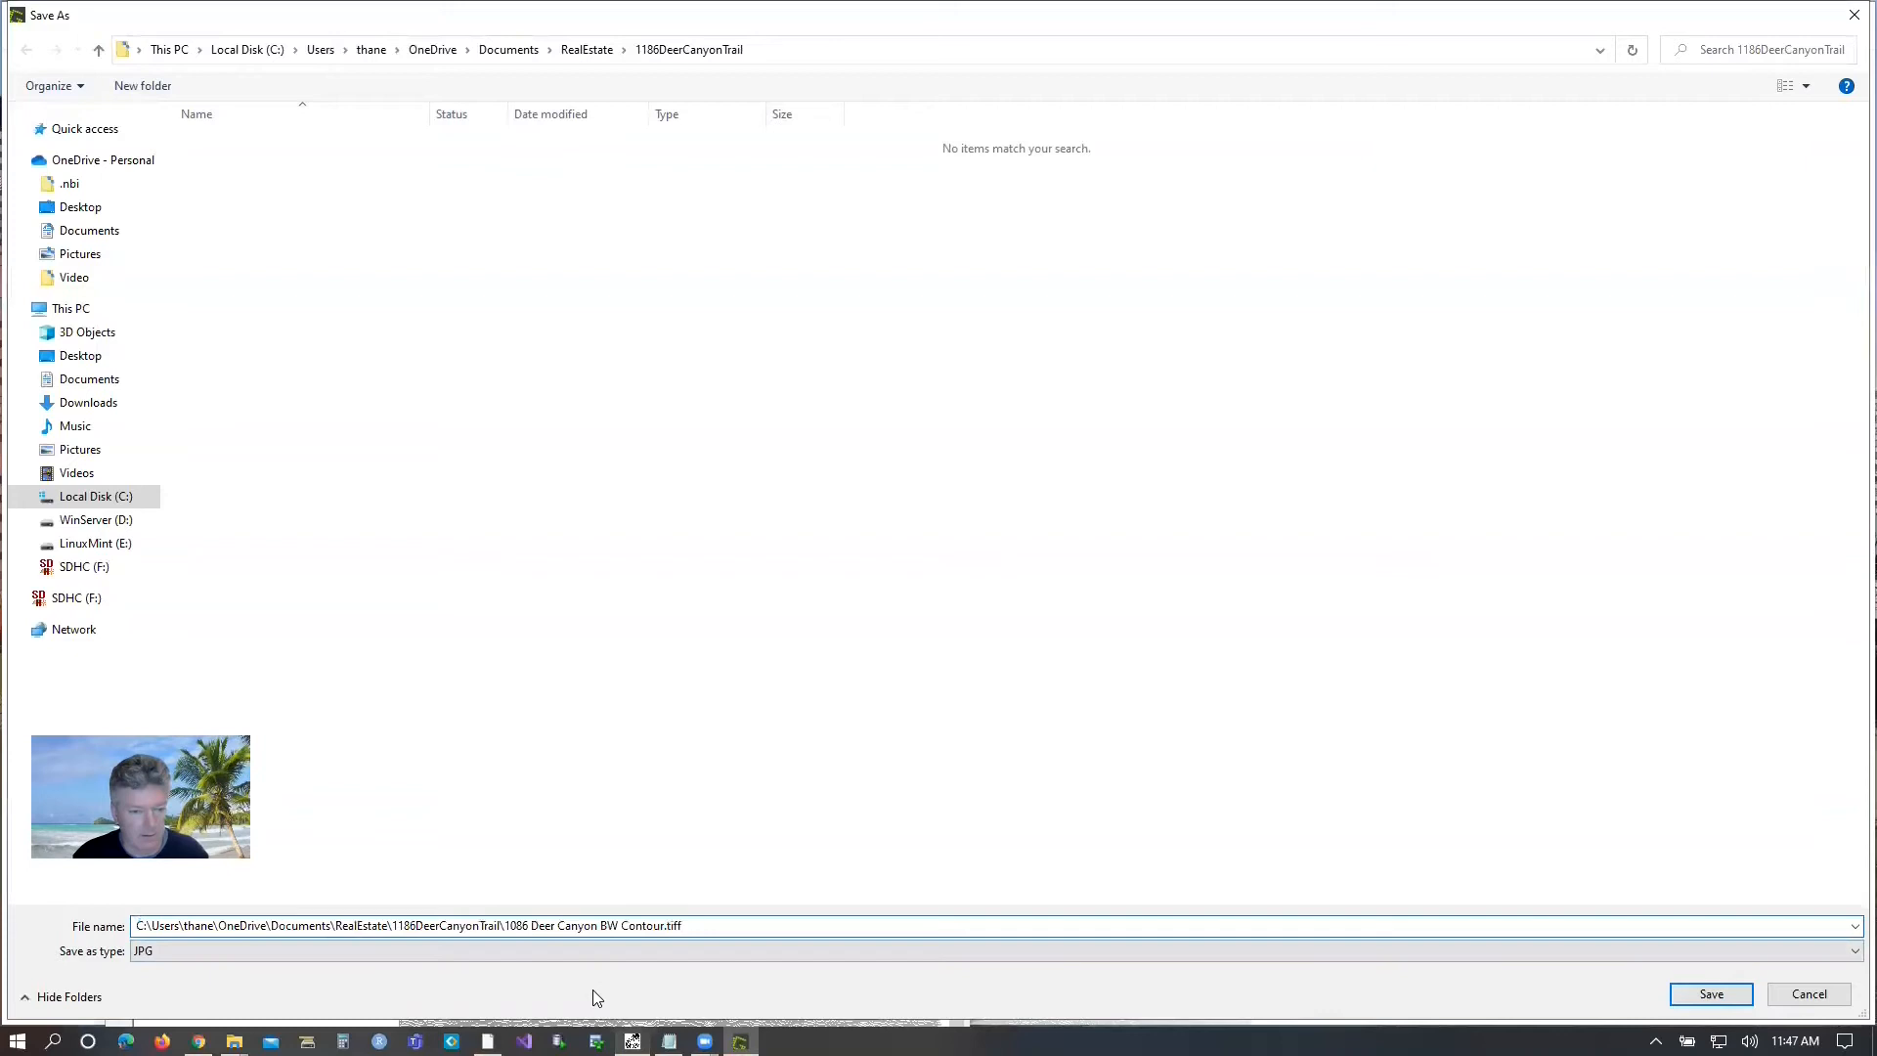
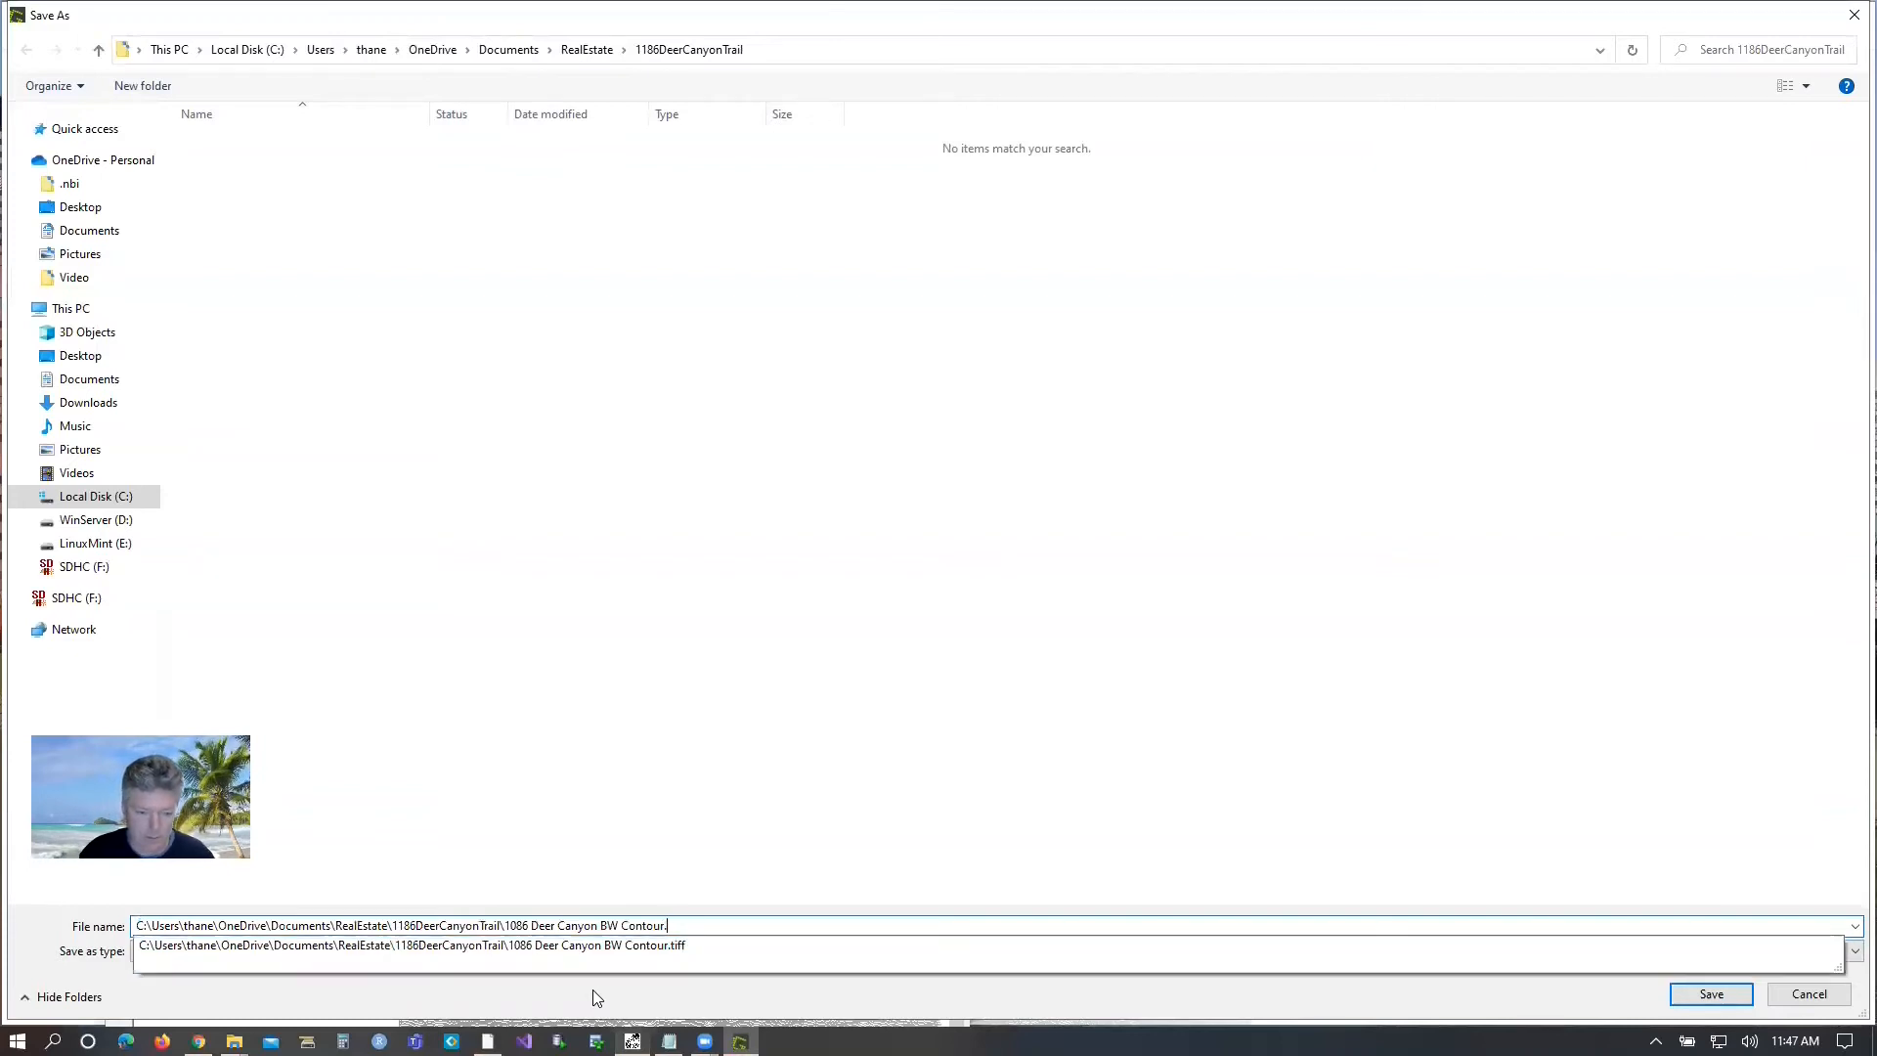
pyautogui.press('Delete')
pyautogui.press('Delete')
pyautogui.press('Delete')
pyautogui.press('Delete')
pyautogui.press('Delete')
pyautogui.press('Delete')
pyautogui.press('Delete')
pyautogui.press('Delete')
pyautogui.press('Delete')
pyautogui.press('Delete')
pyautogui.press('Delete')
pyautogui.press('Delete')
pyautogui.press('Delete')
pyautogui.press('Delete')
pyautogui.press('Delete')
pyautogui.press('Delete')
pyautogui.press('Delete')
pyautogui.press('Delete')
pyautogui.press('Delete')
pyautogui.press('Delete')
pyautogui.press('Delete')
pyautogui.press('Delete')
pyautogui.press('End')
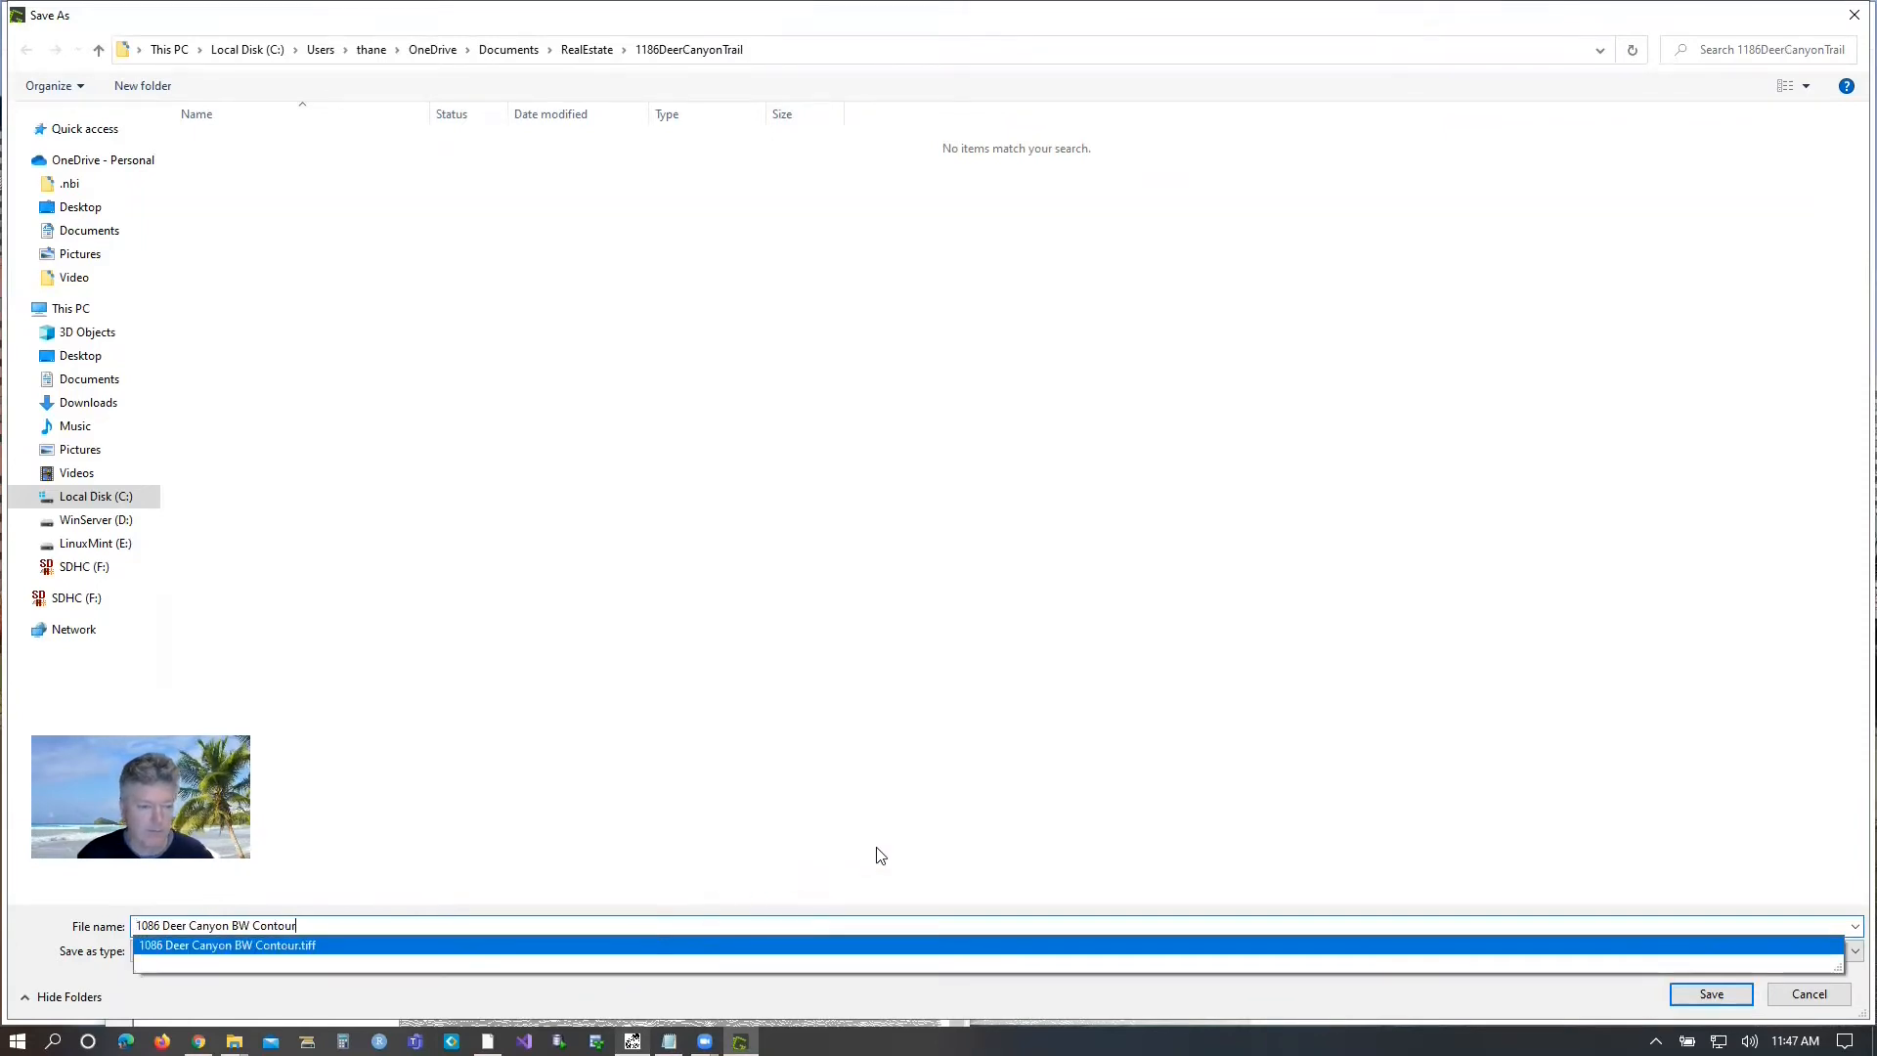
pyautogui.press('Return')
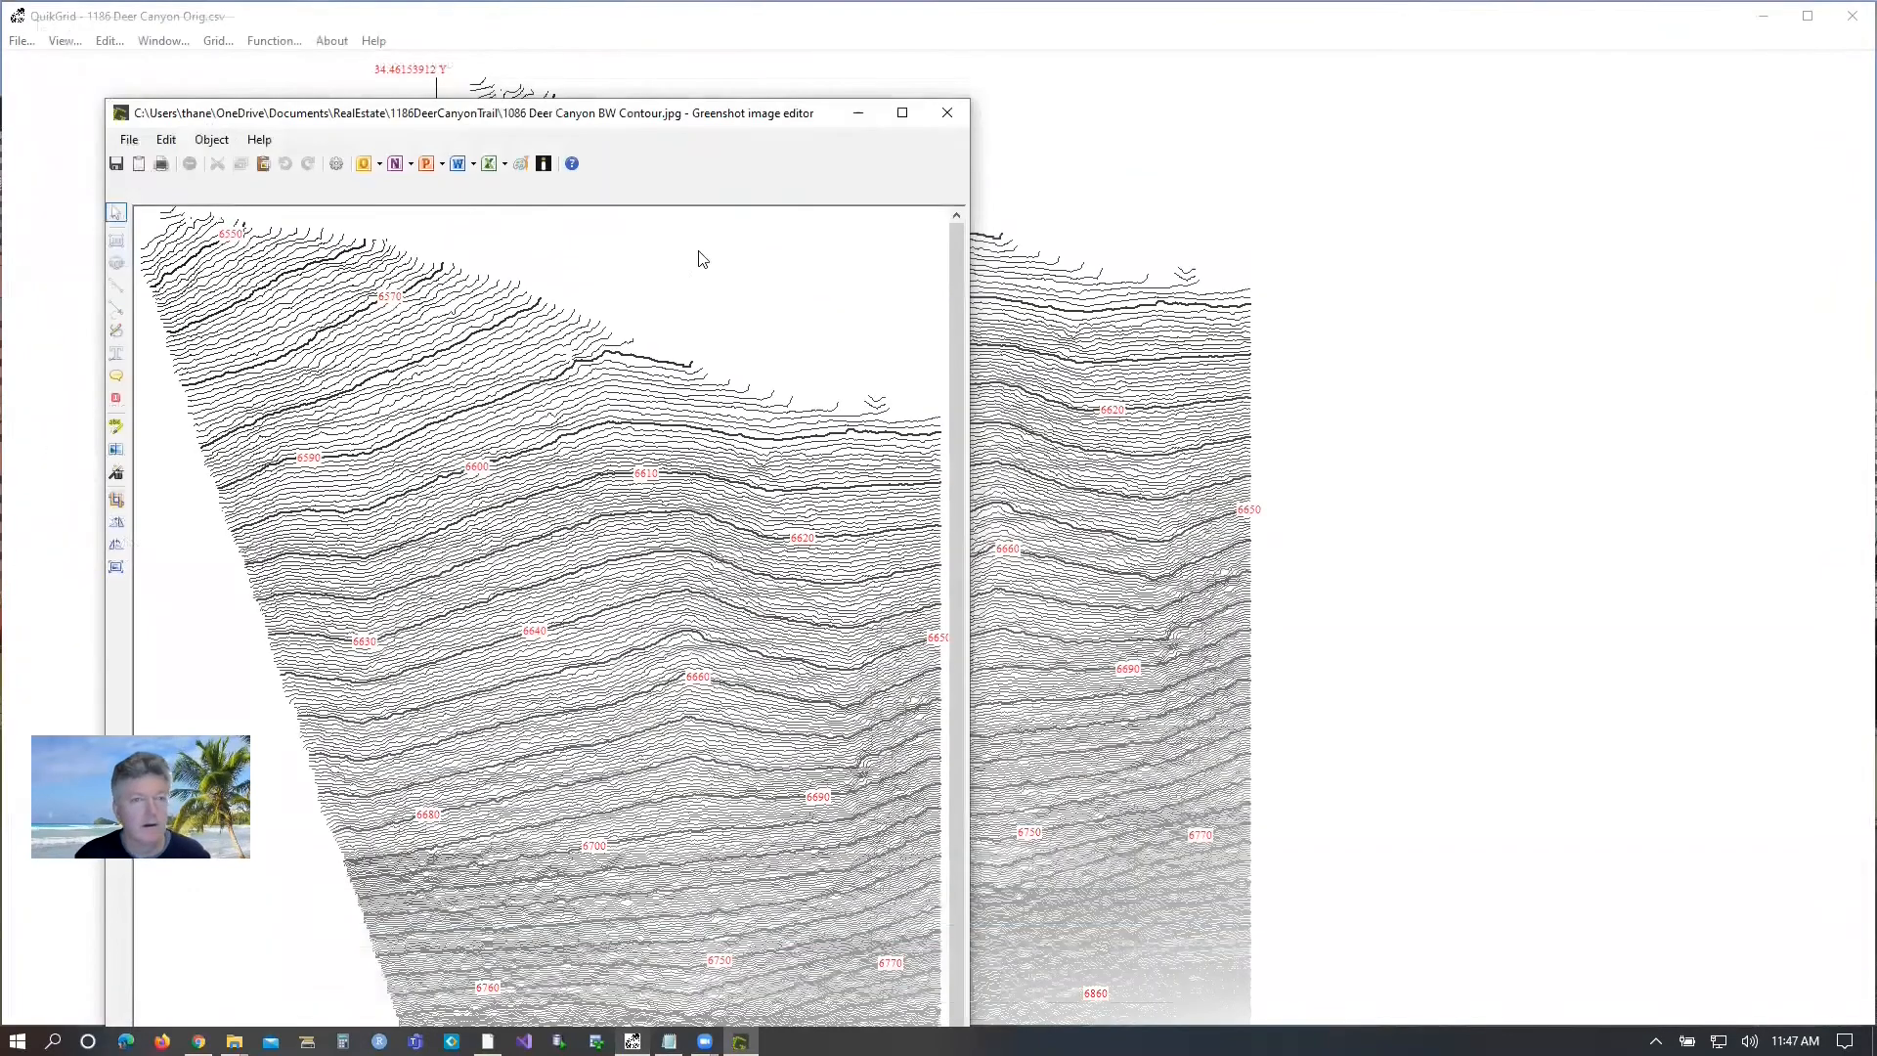
pyautogui.click(945, 113)
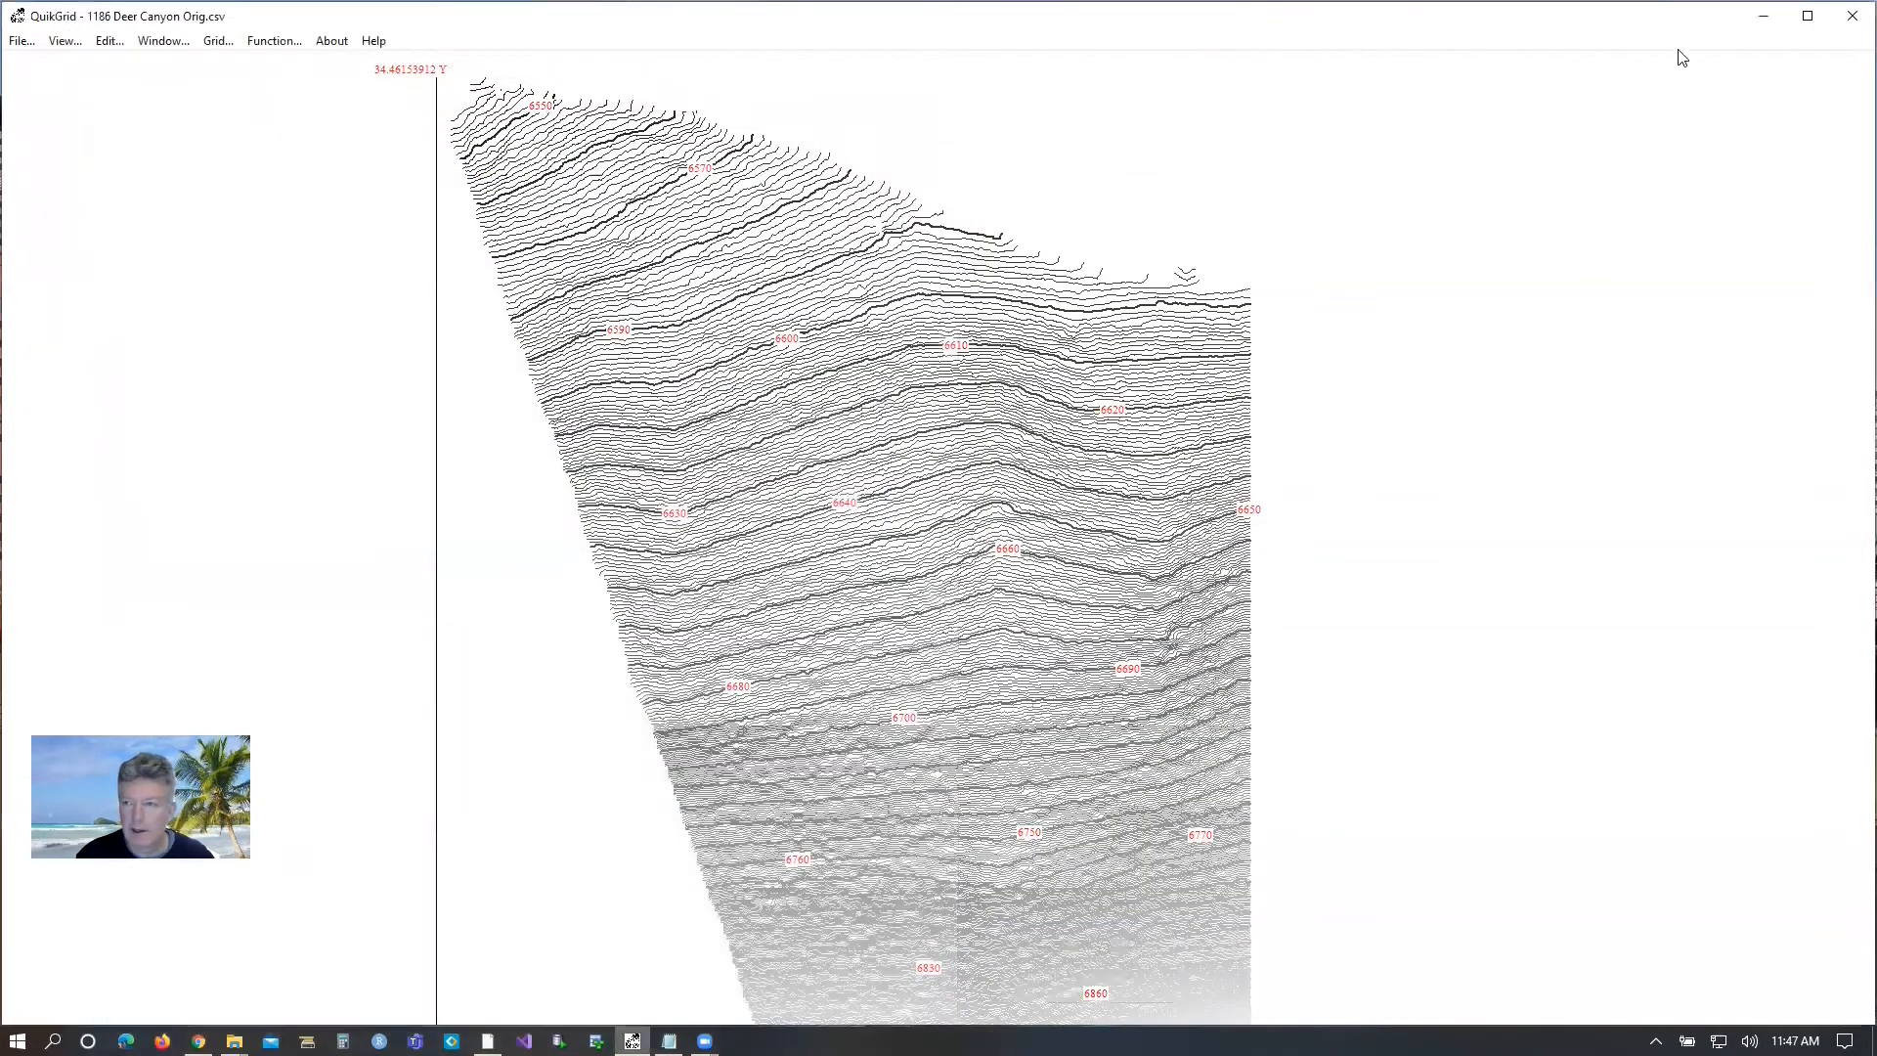
pyautogui.click(1852, 16)
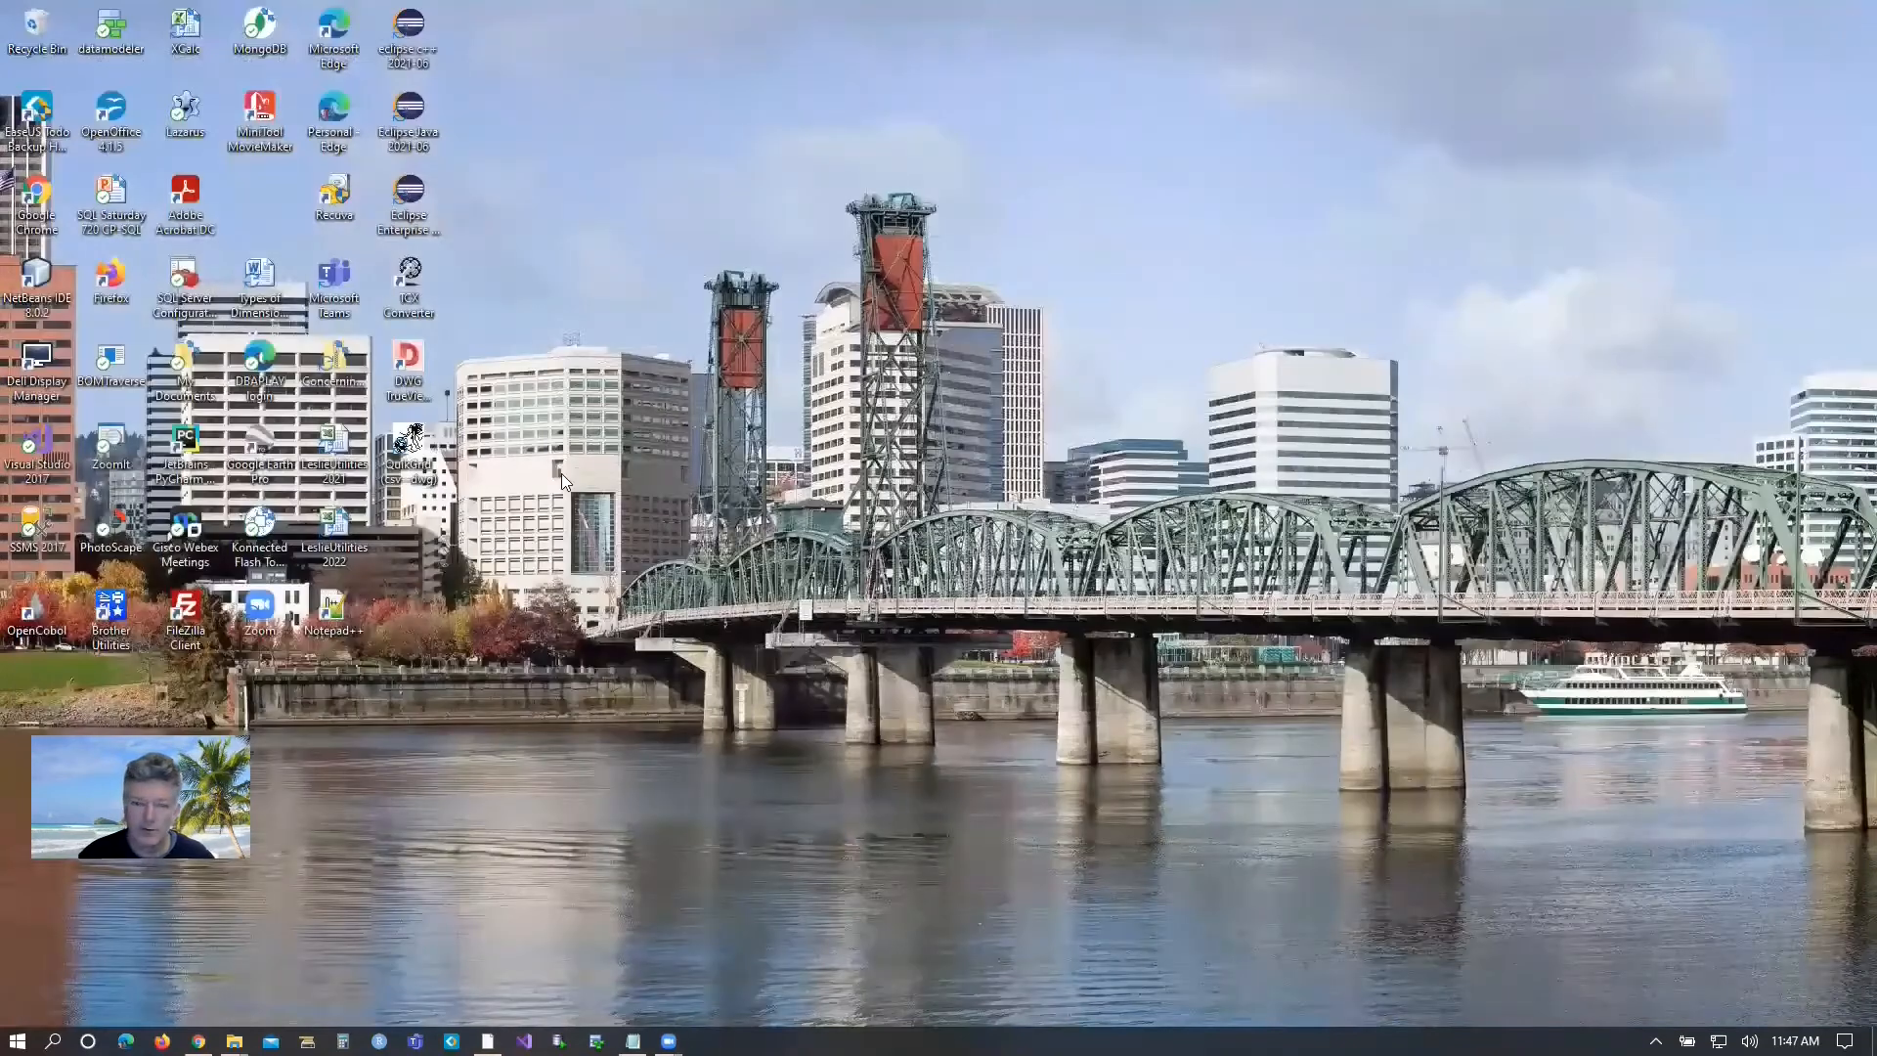
pyautogui.moveTo(234, 1042)
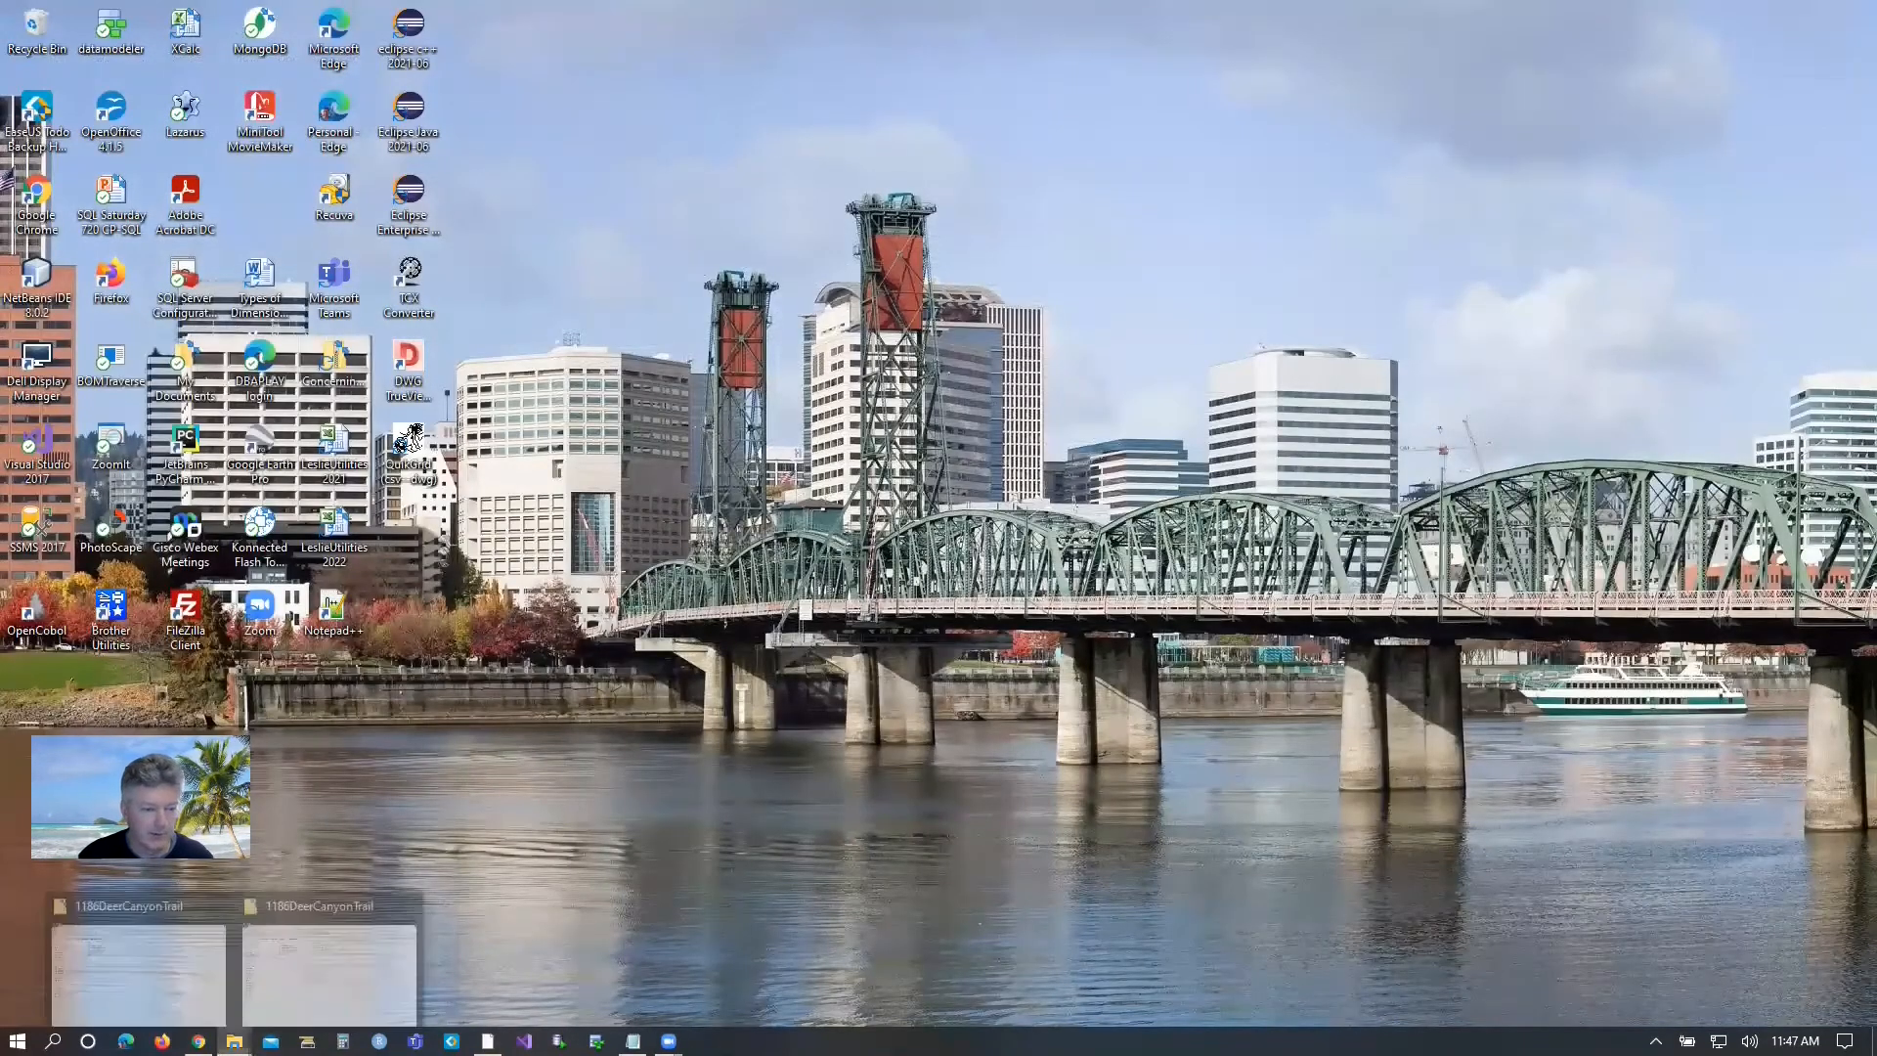
pyautogui.click(330, 969)
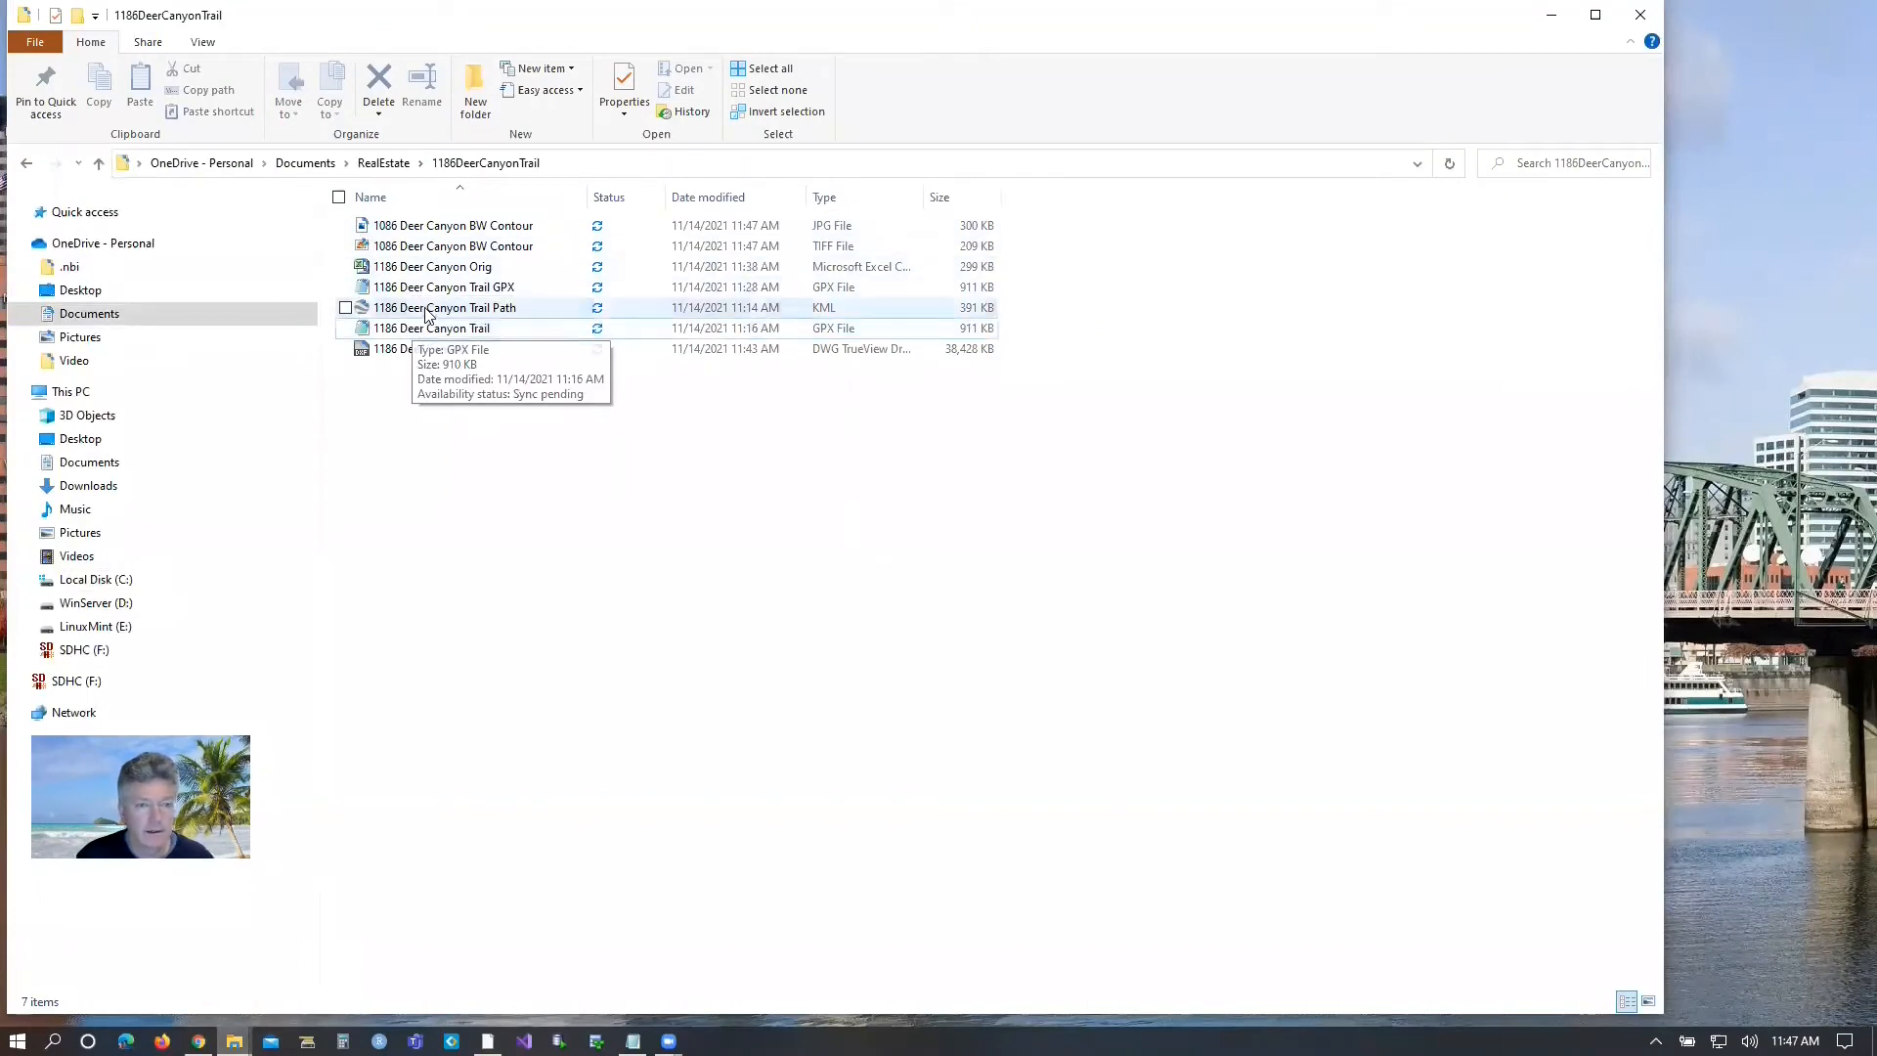
pyautogui.doubleClick(427, 229)
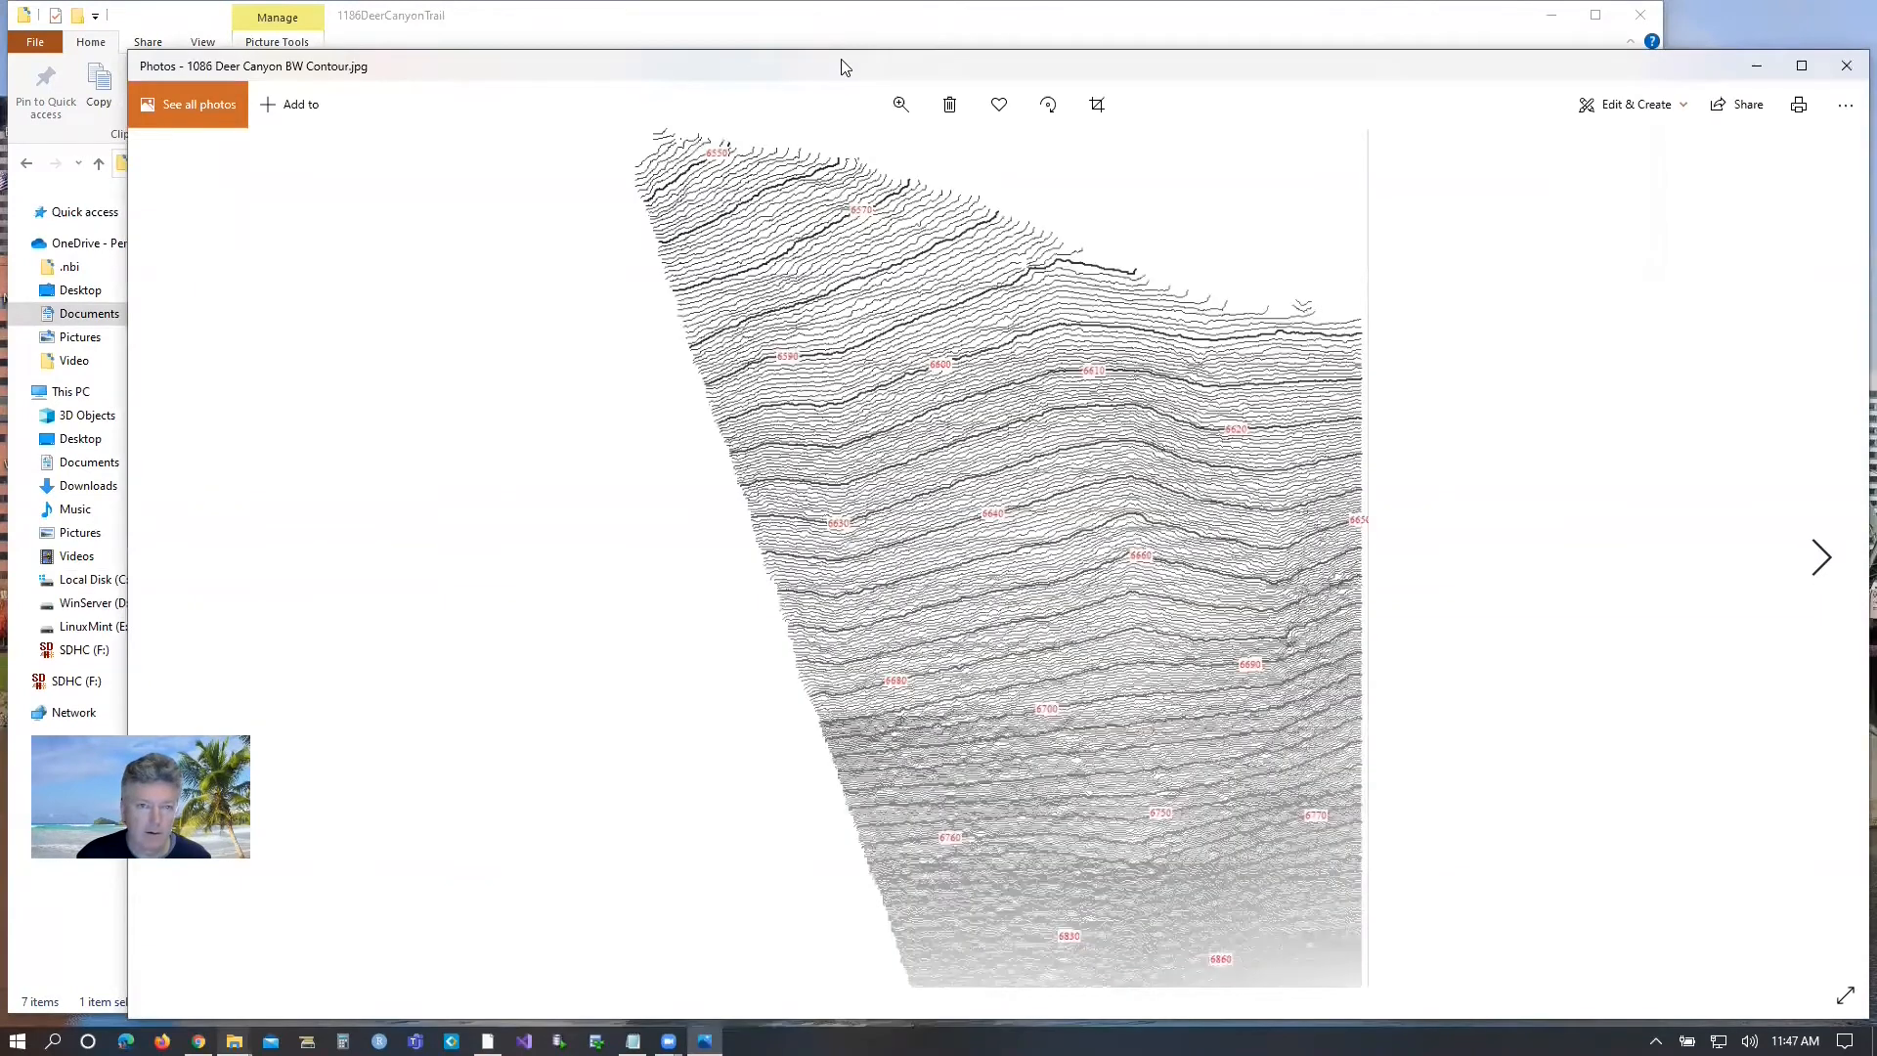
pyautogui.moveTo(838, 61); pyautogui.dragTo(830, 48)
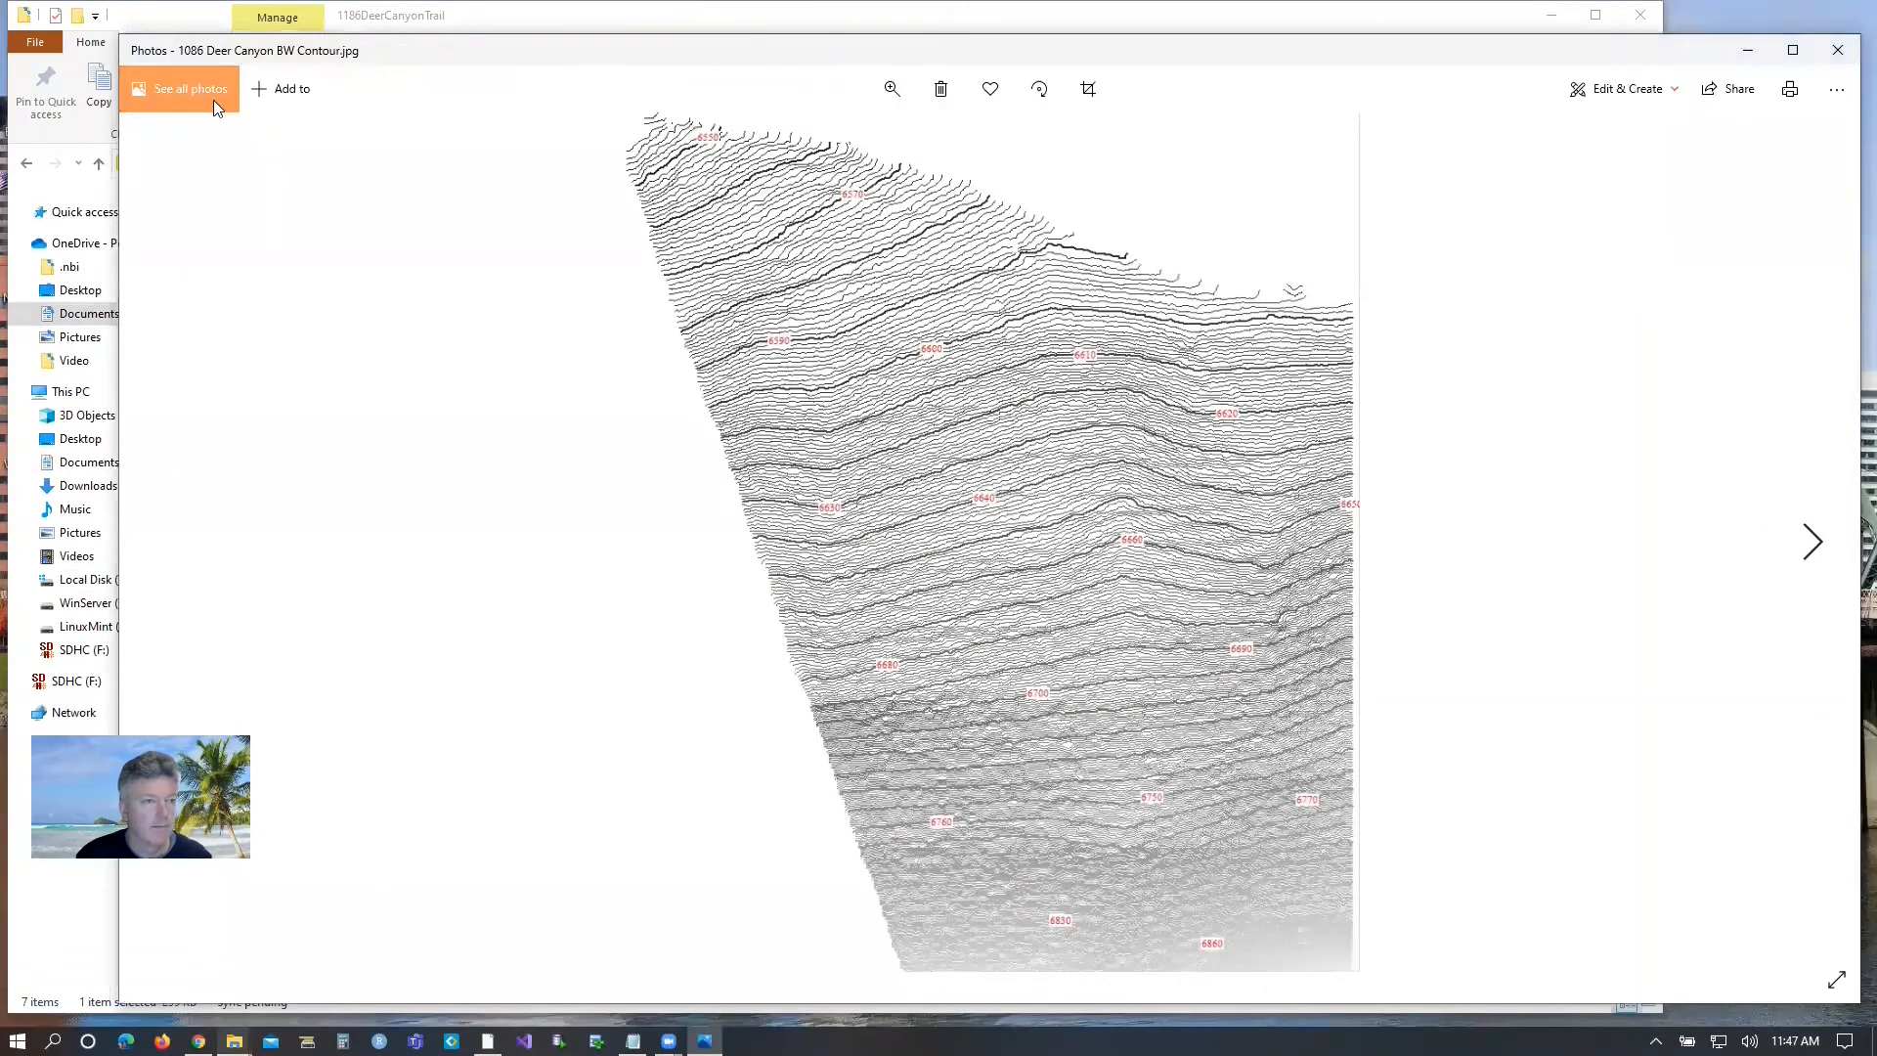
pyautogui.click(1838, 50)
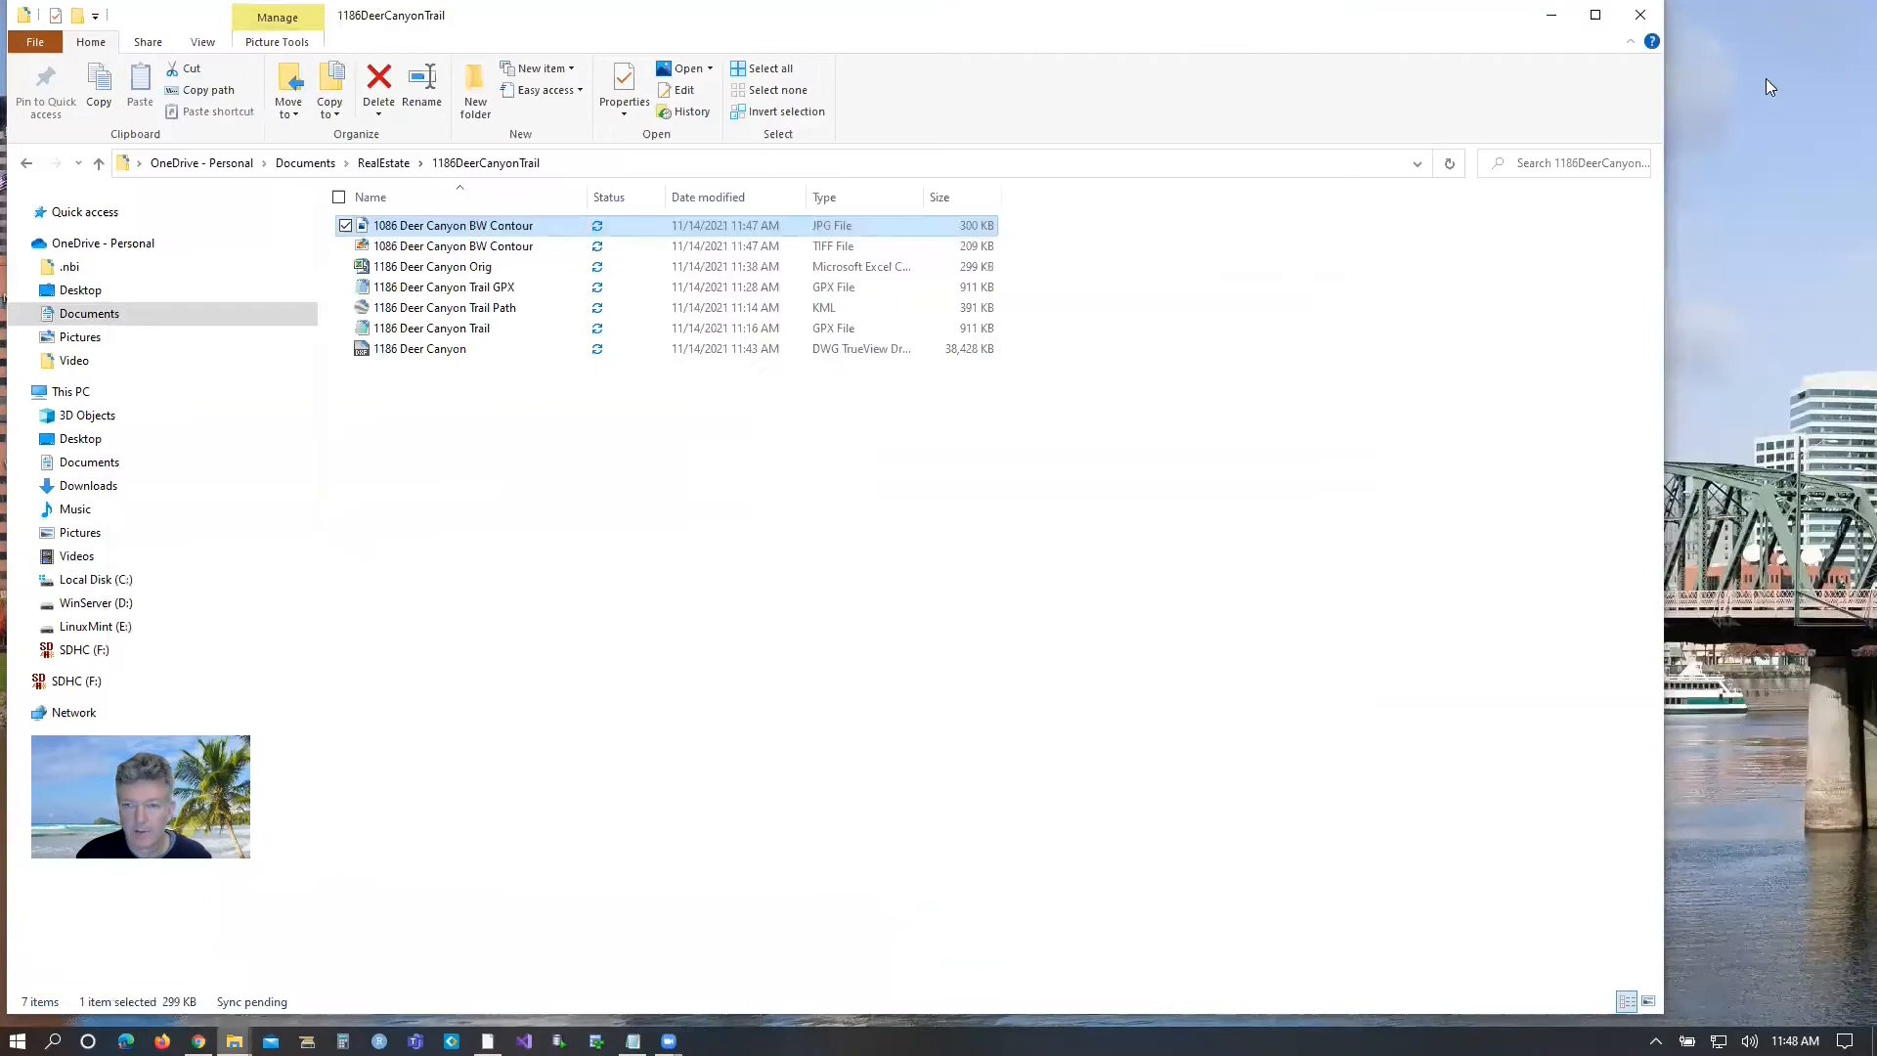
pyautogui.rightClick(405, 229)
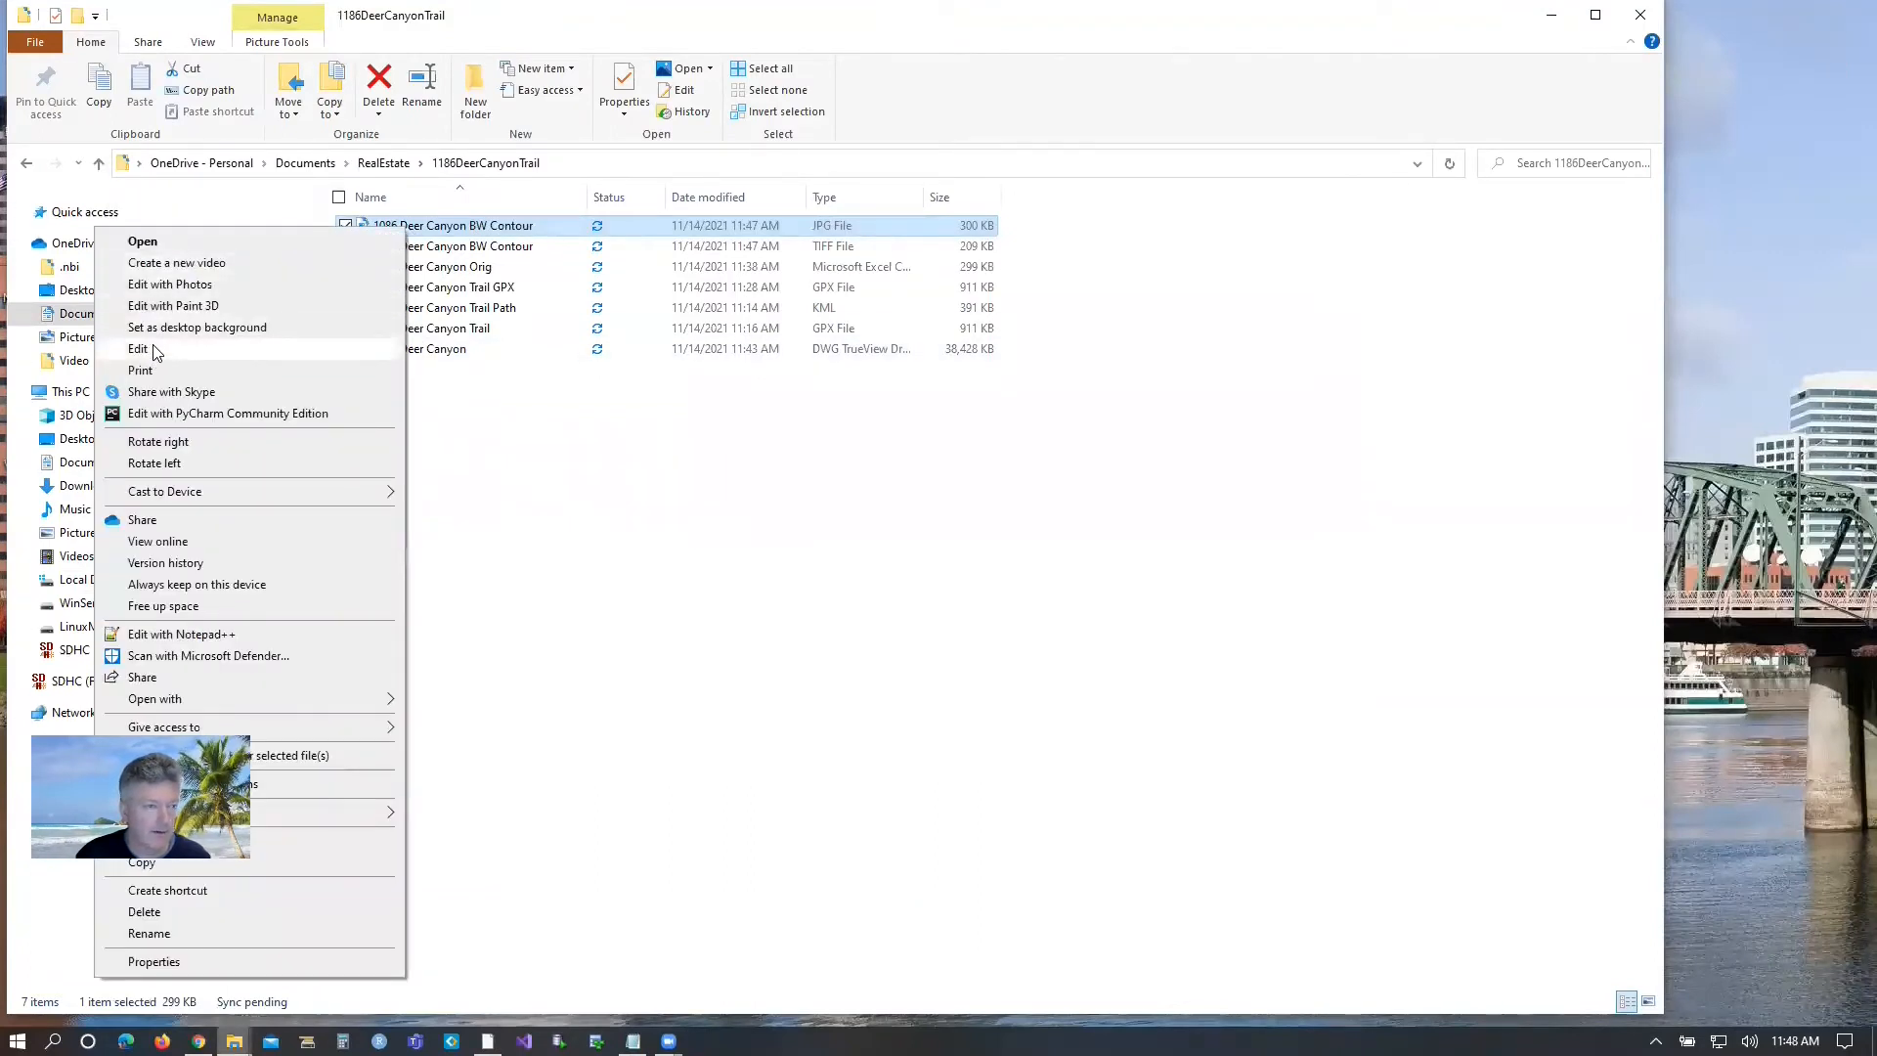
pyautogui.click(137, 349)
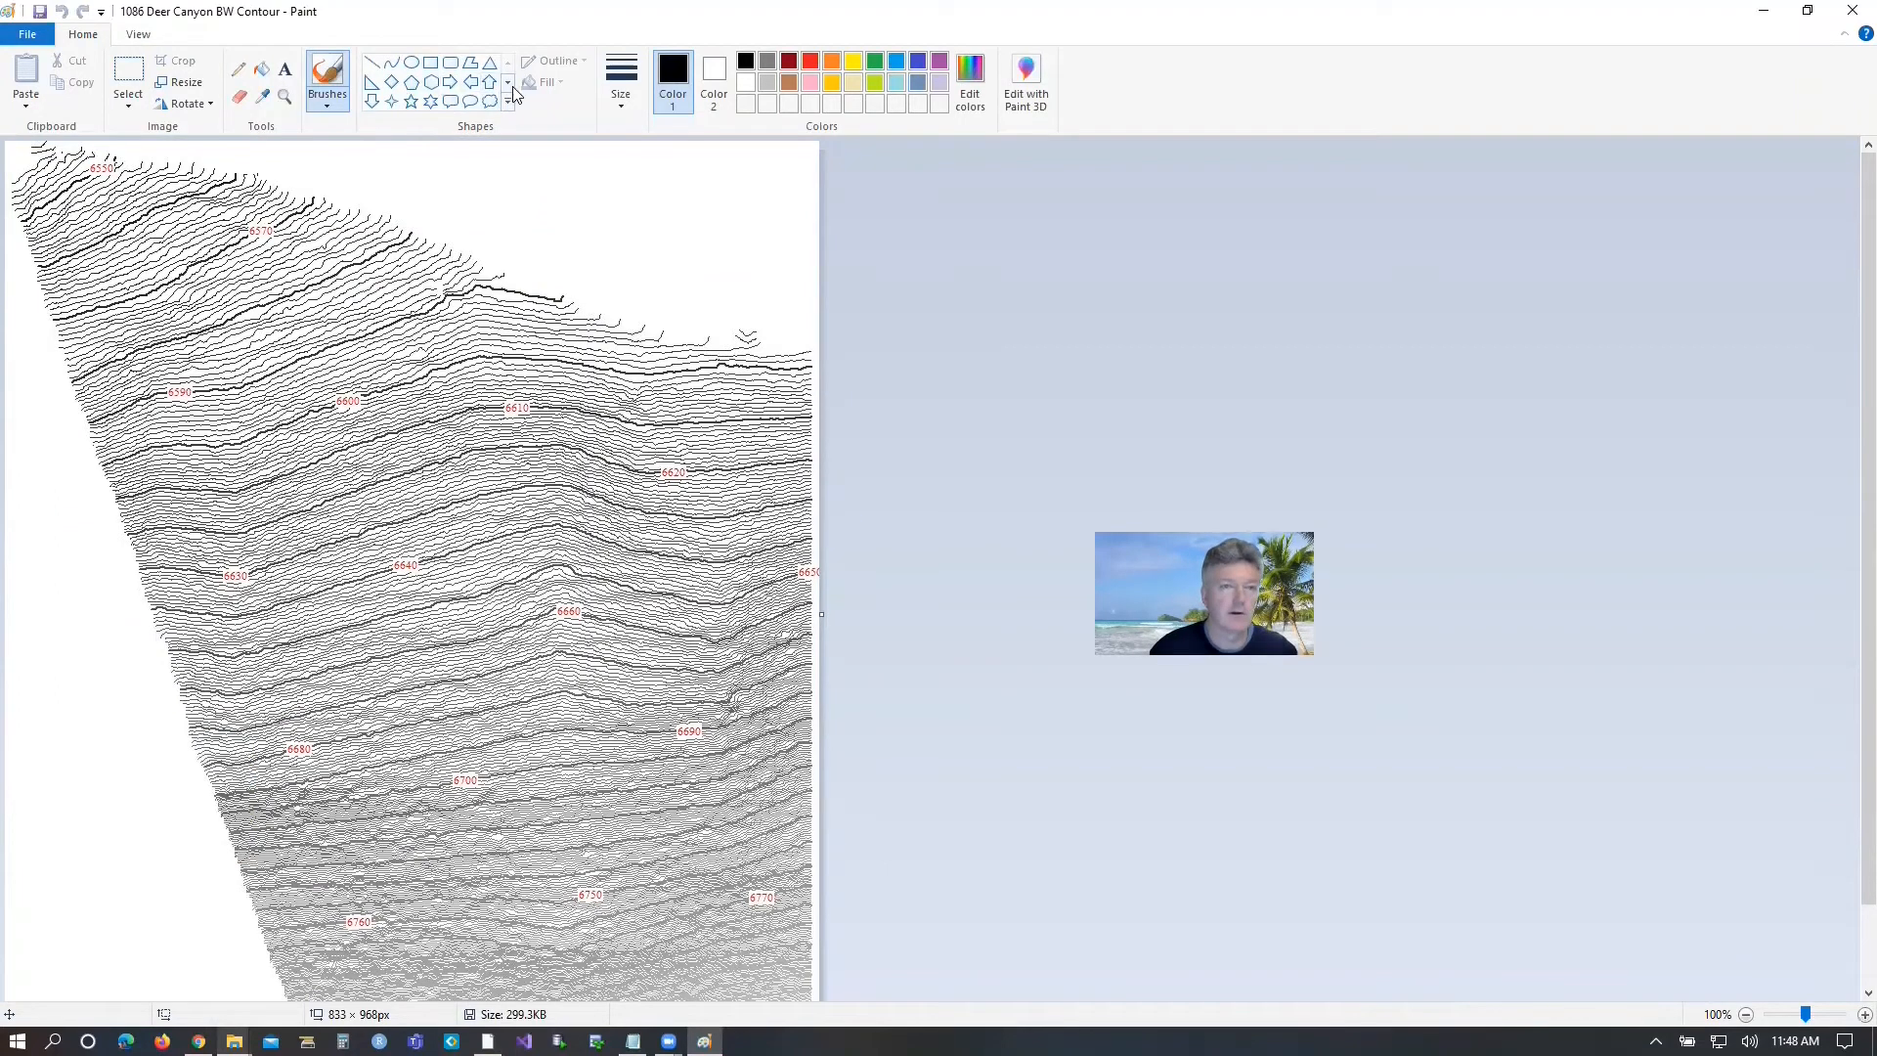
# Try to trace the upper part of the map's slanted edge freehand with the black brush, and undo the stroke.
pyautogui.click(623, 107)
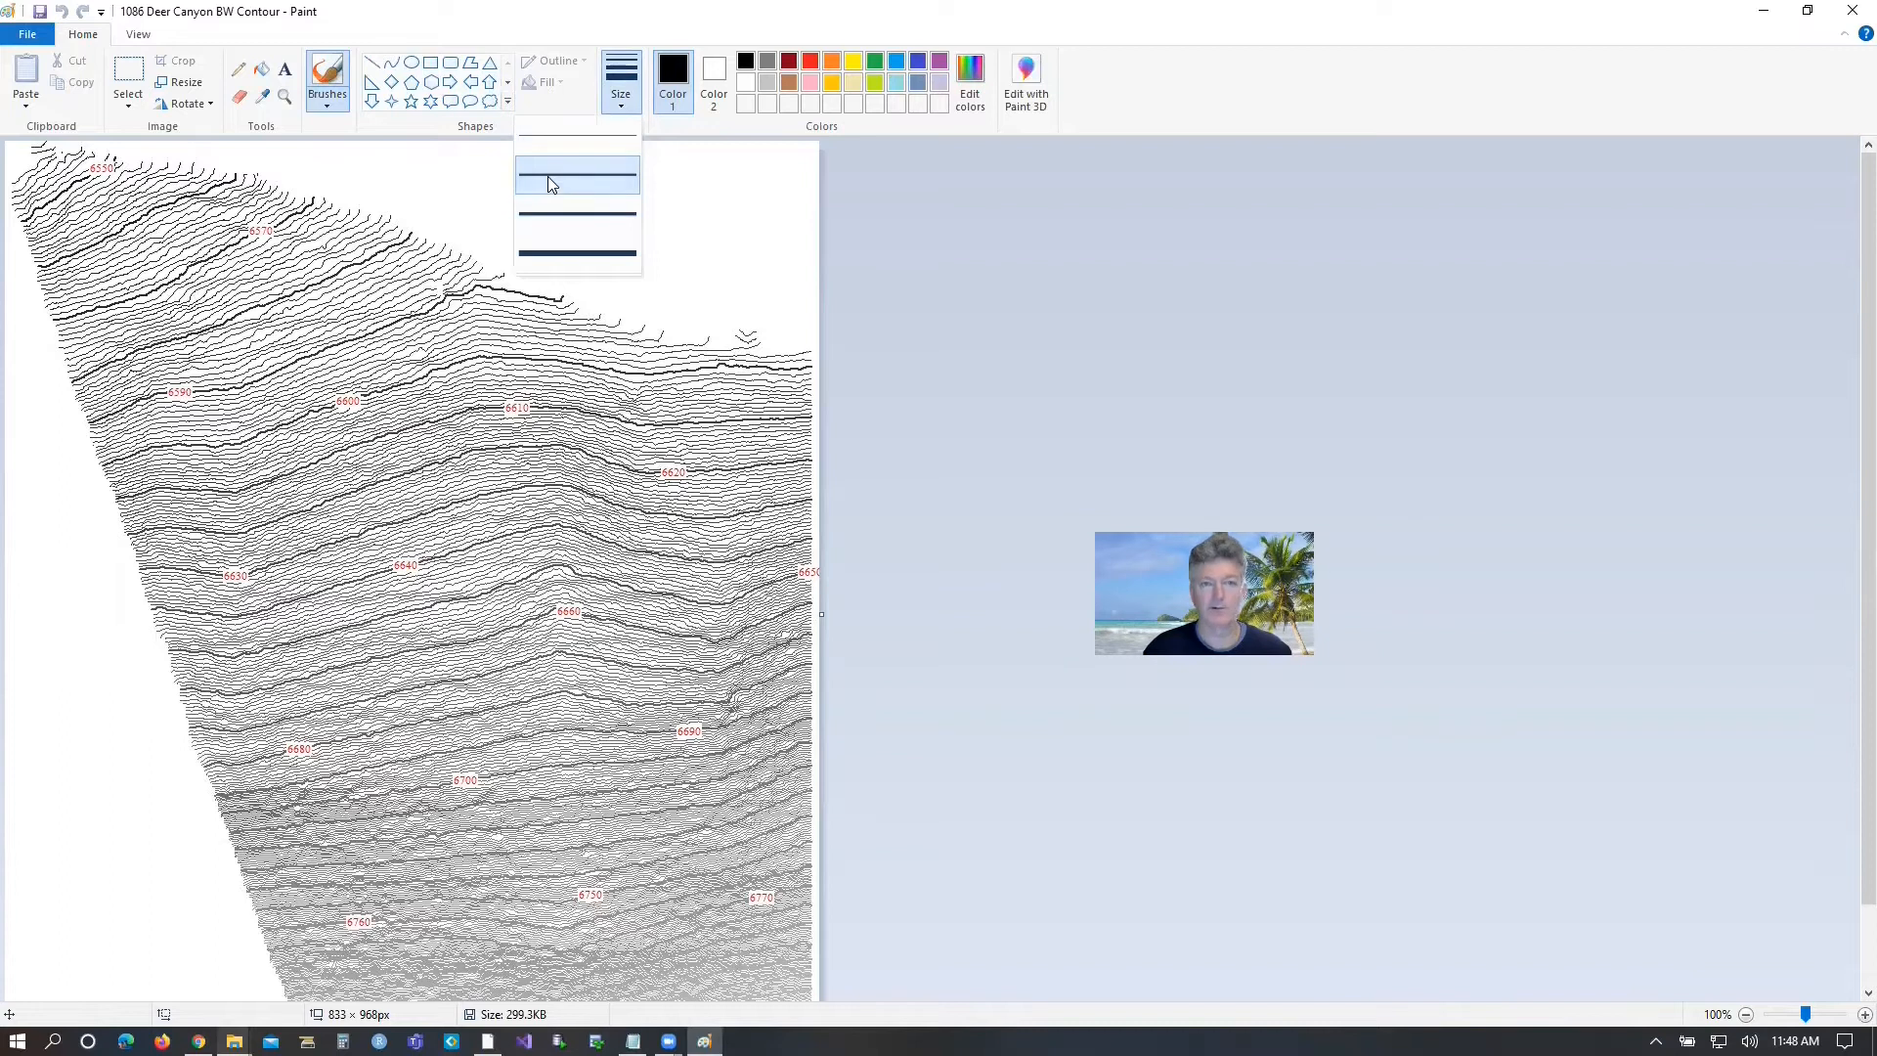
pyautogui.click(746, 231)
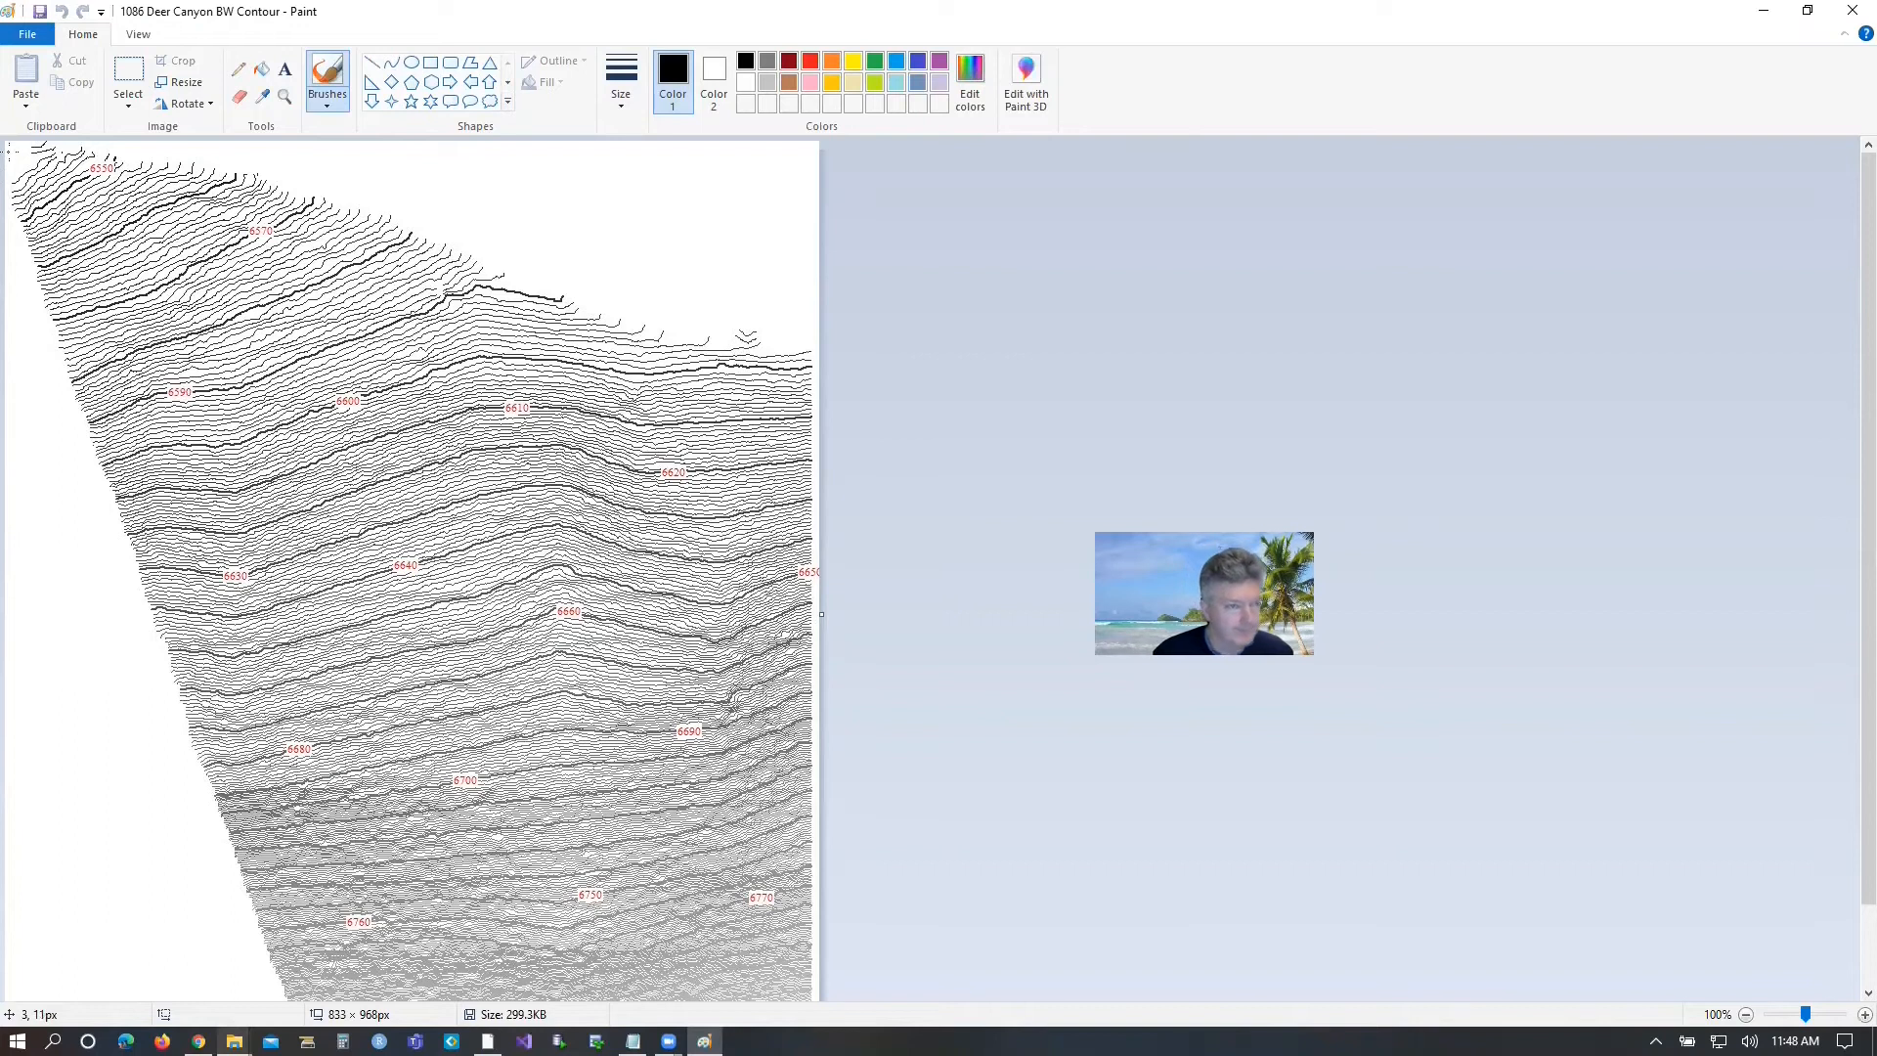
pyautogui.moveTo(8, 152); pyautogui.dragTo(42, 303)
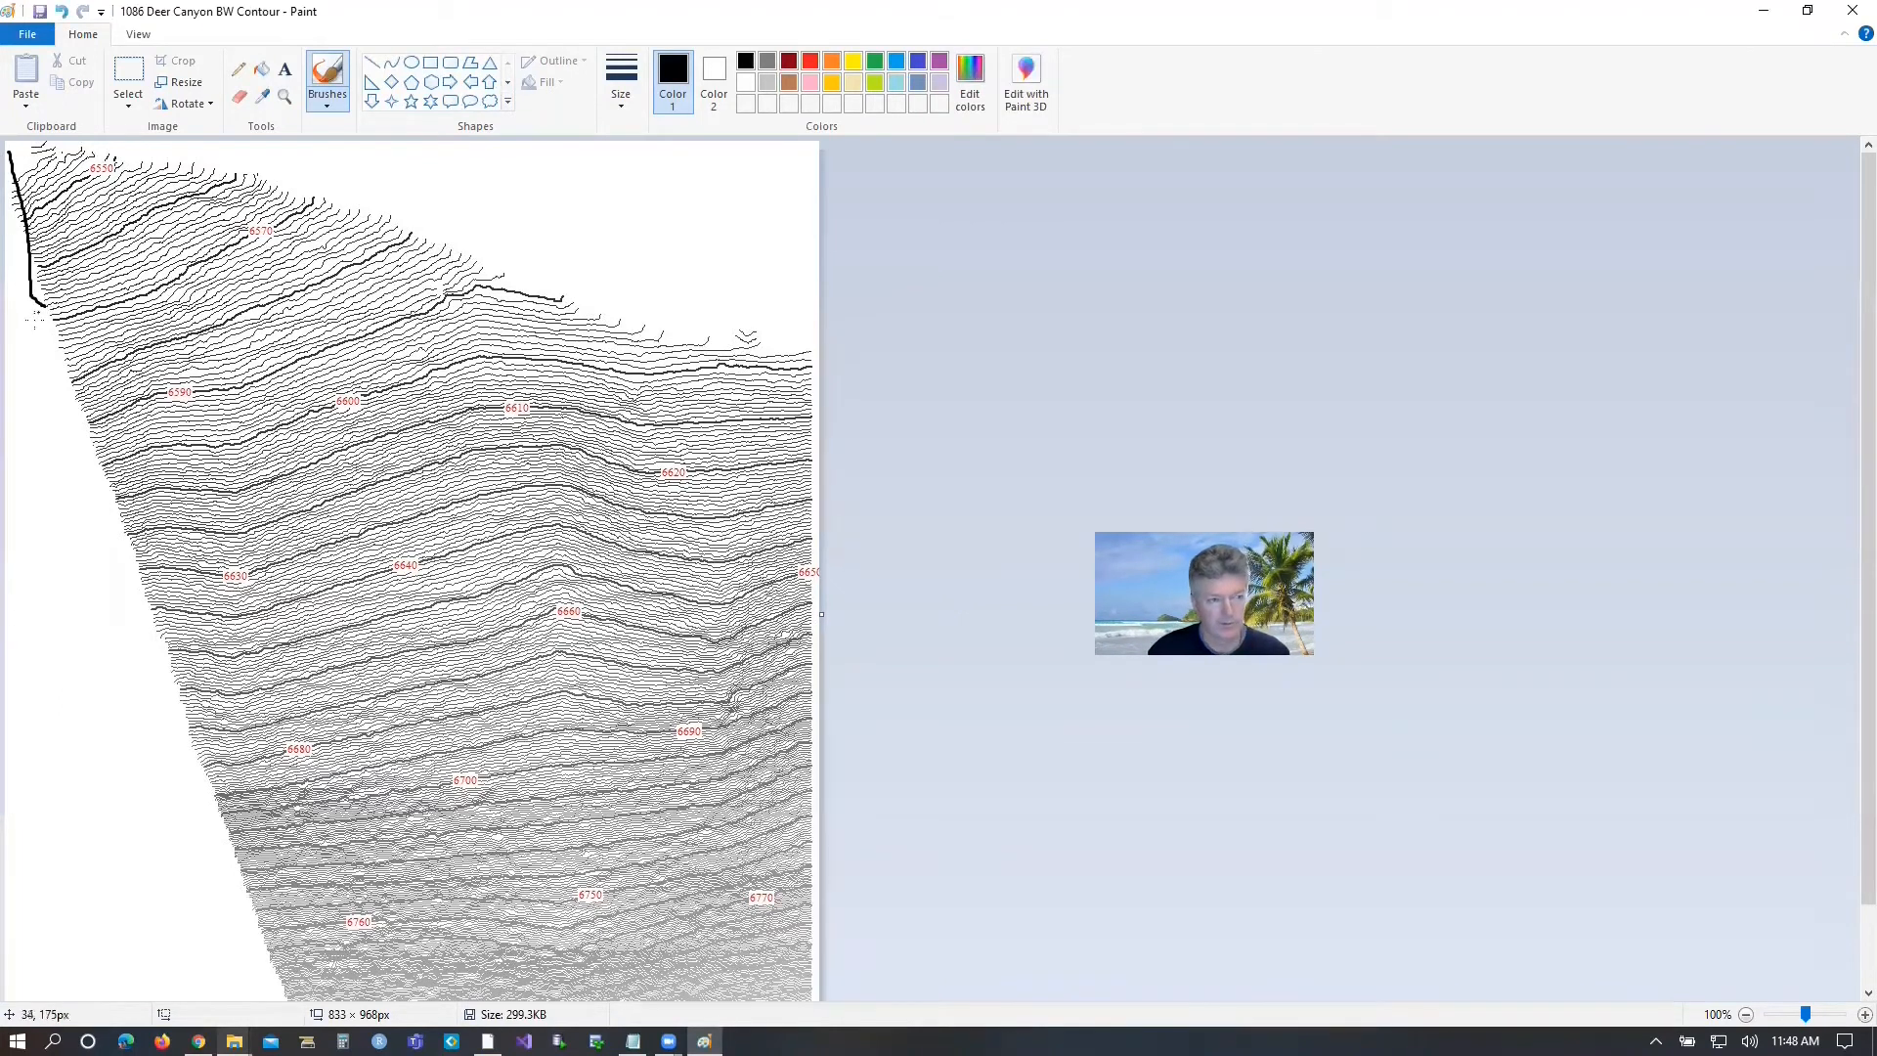
pyautogui.hotkey('ctrl', 'z')
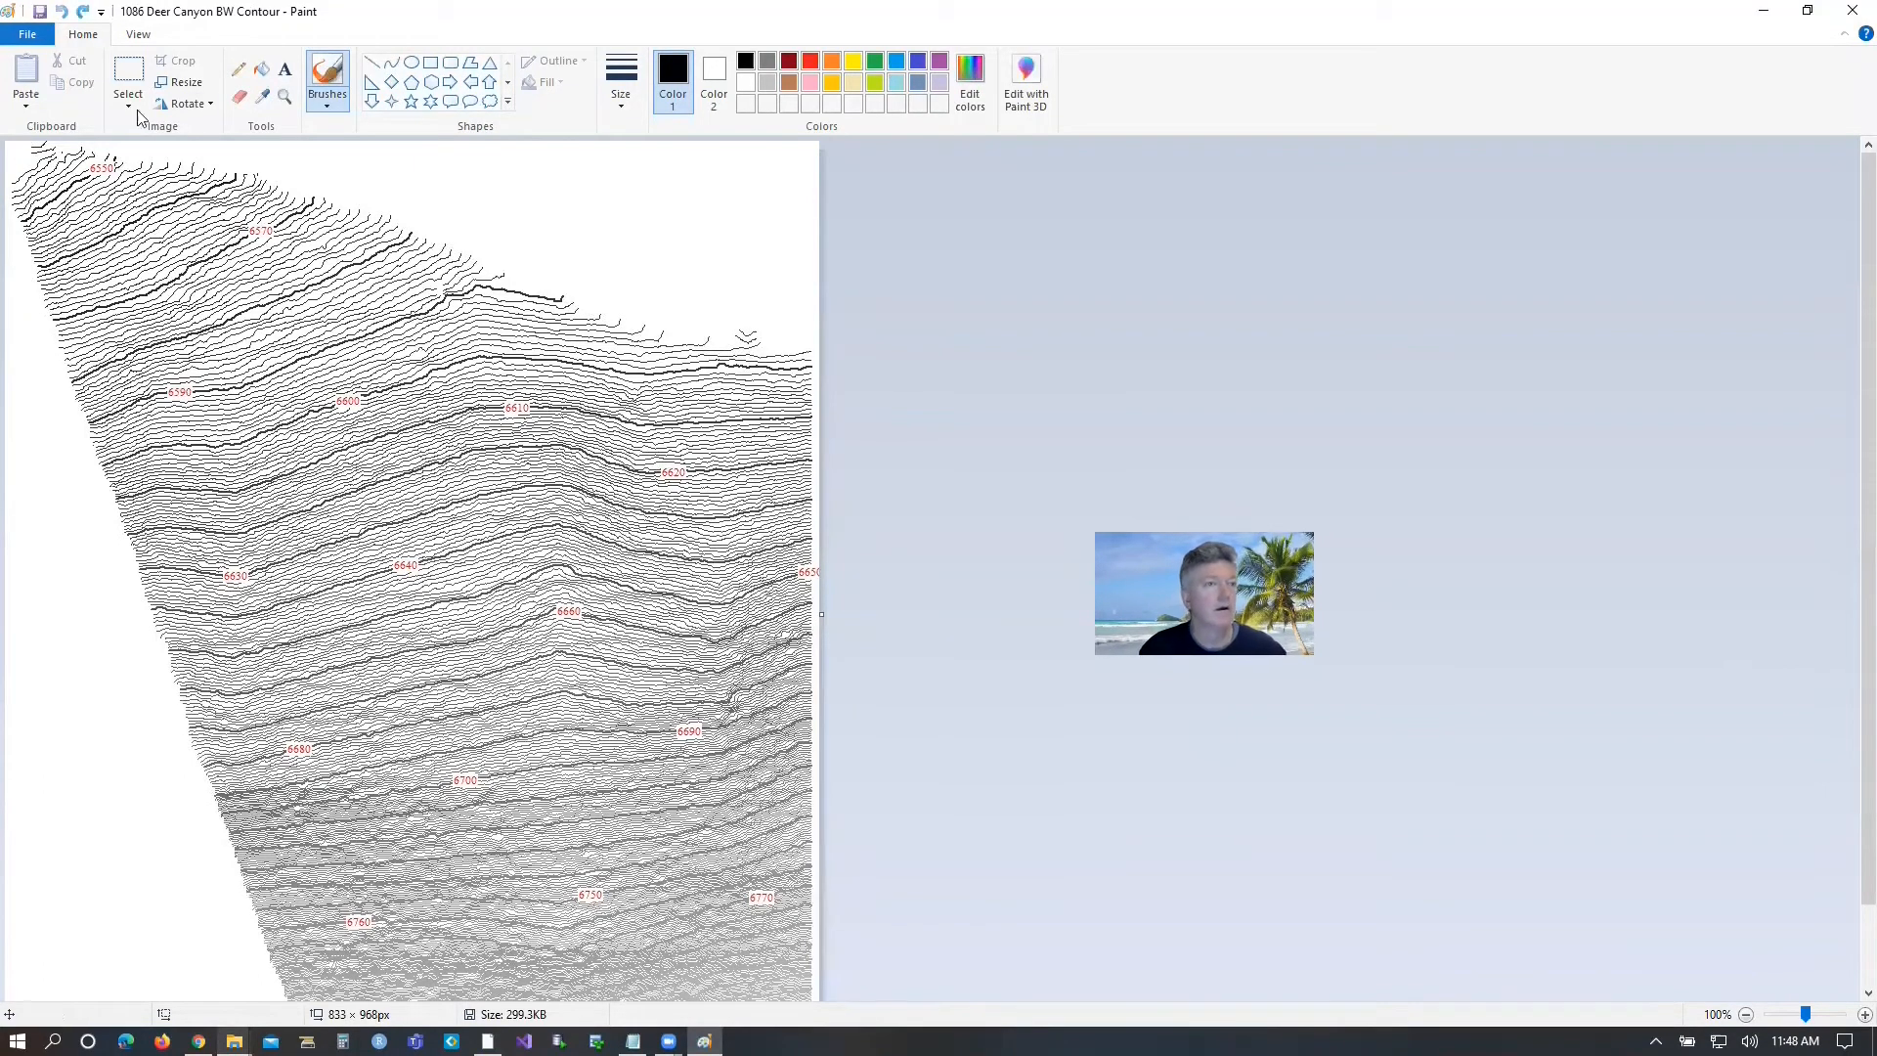
# Draw a straight black line spanning about 287 x 850 px along the contour map's slanted west edge.
pyautogui.click(238, 74)
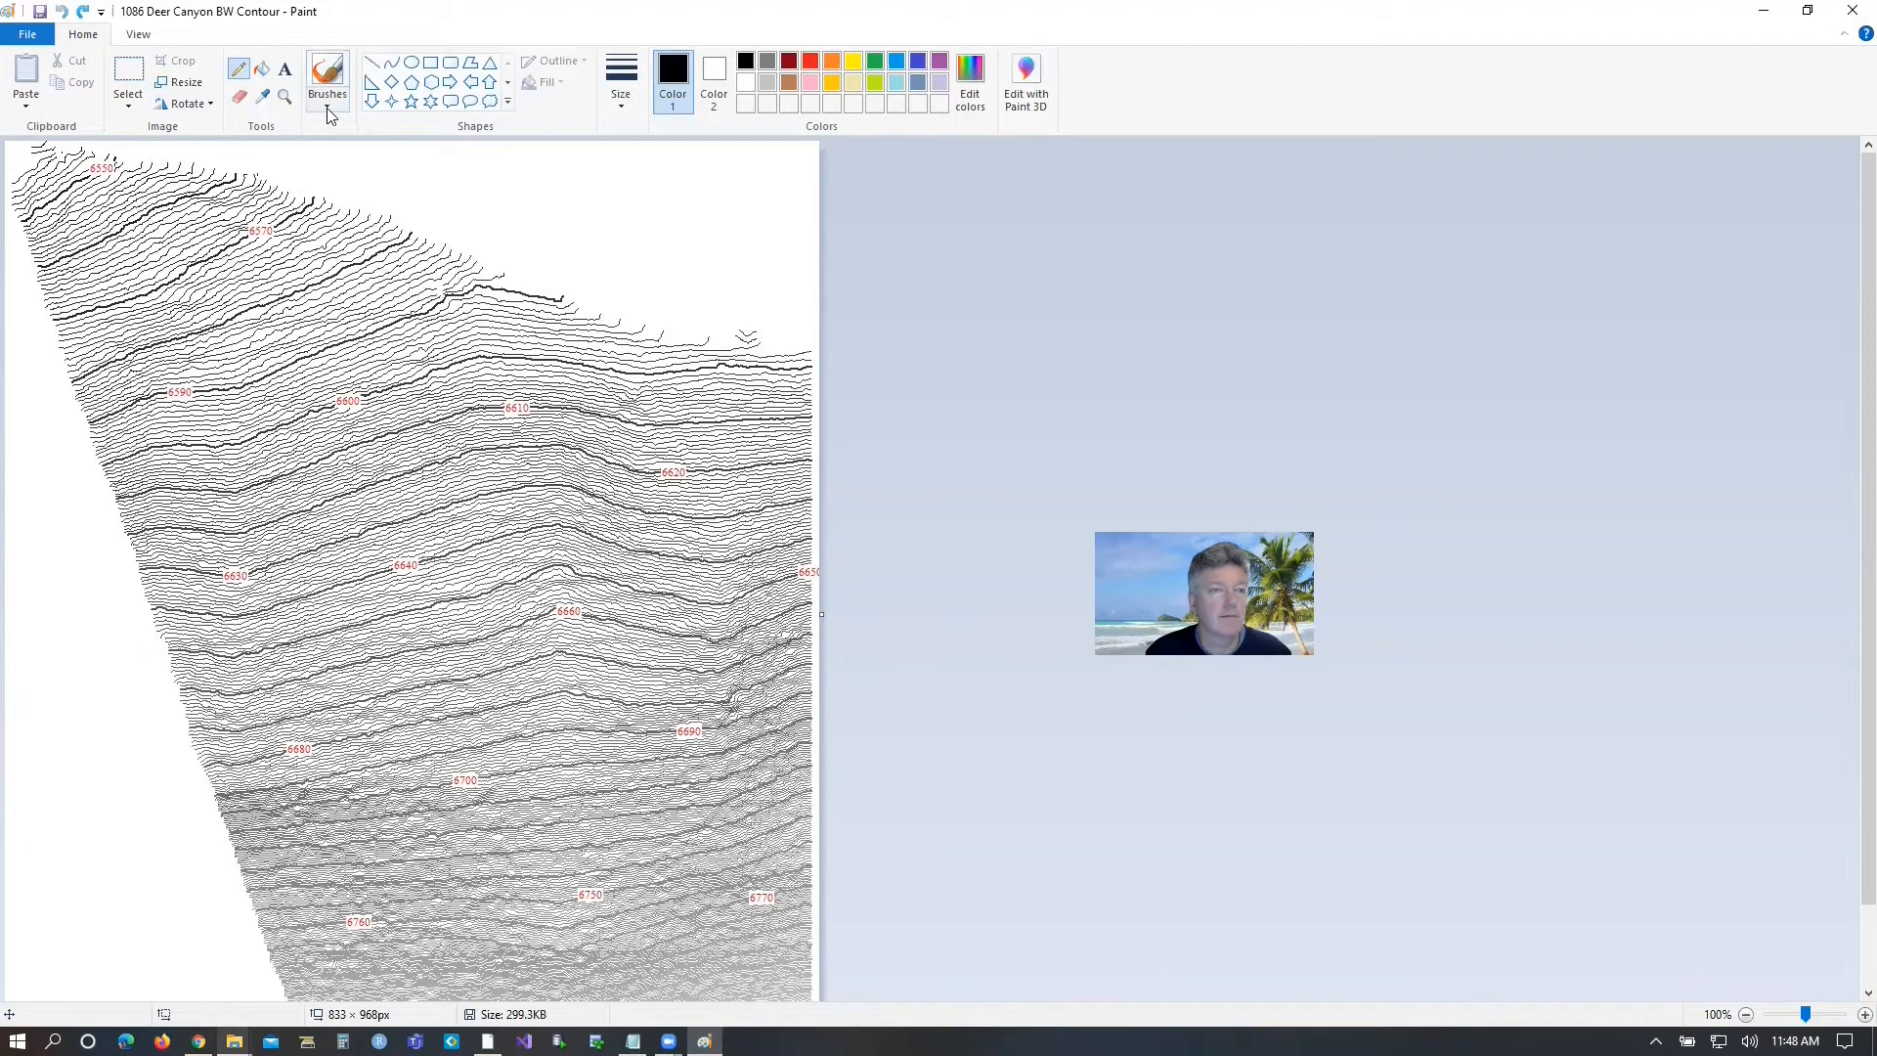
pyautogui.click(373, 66)
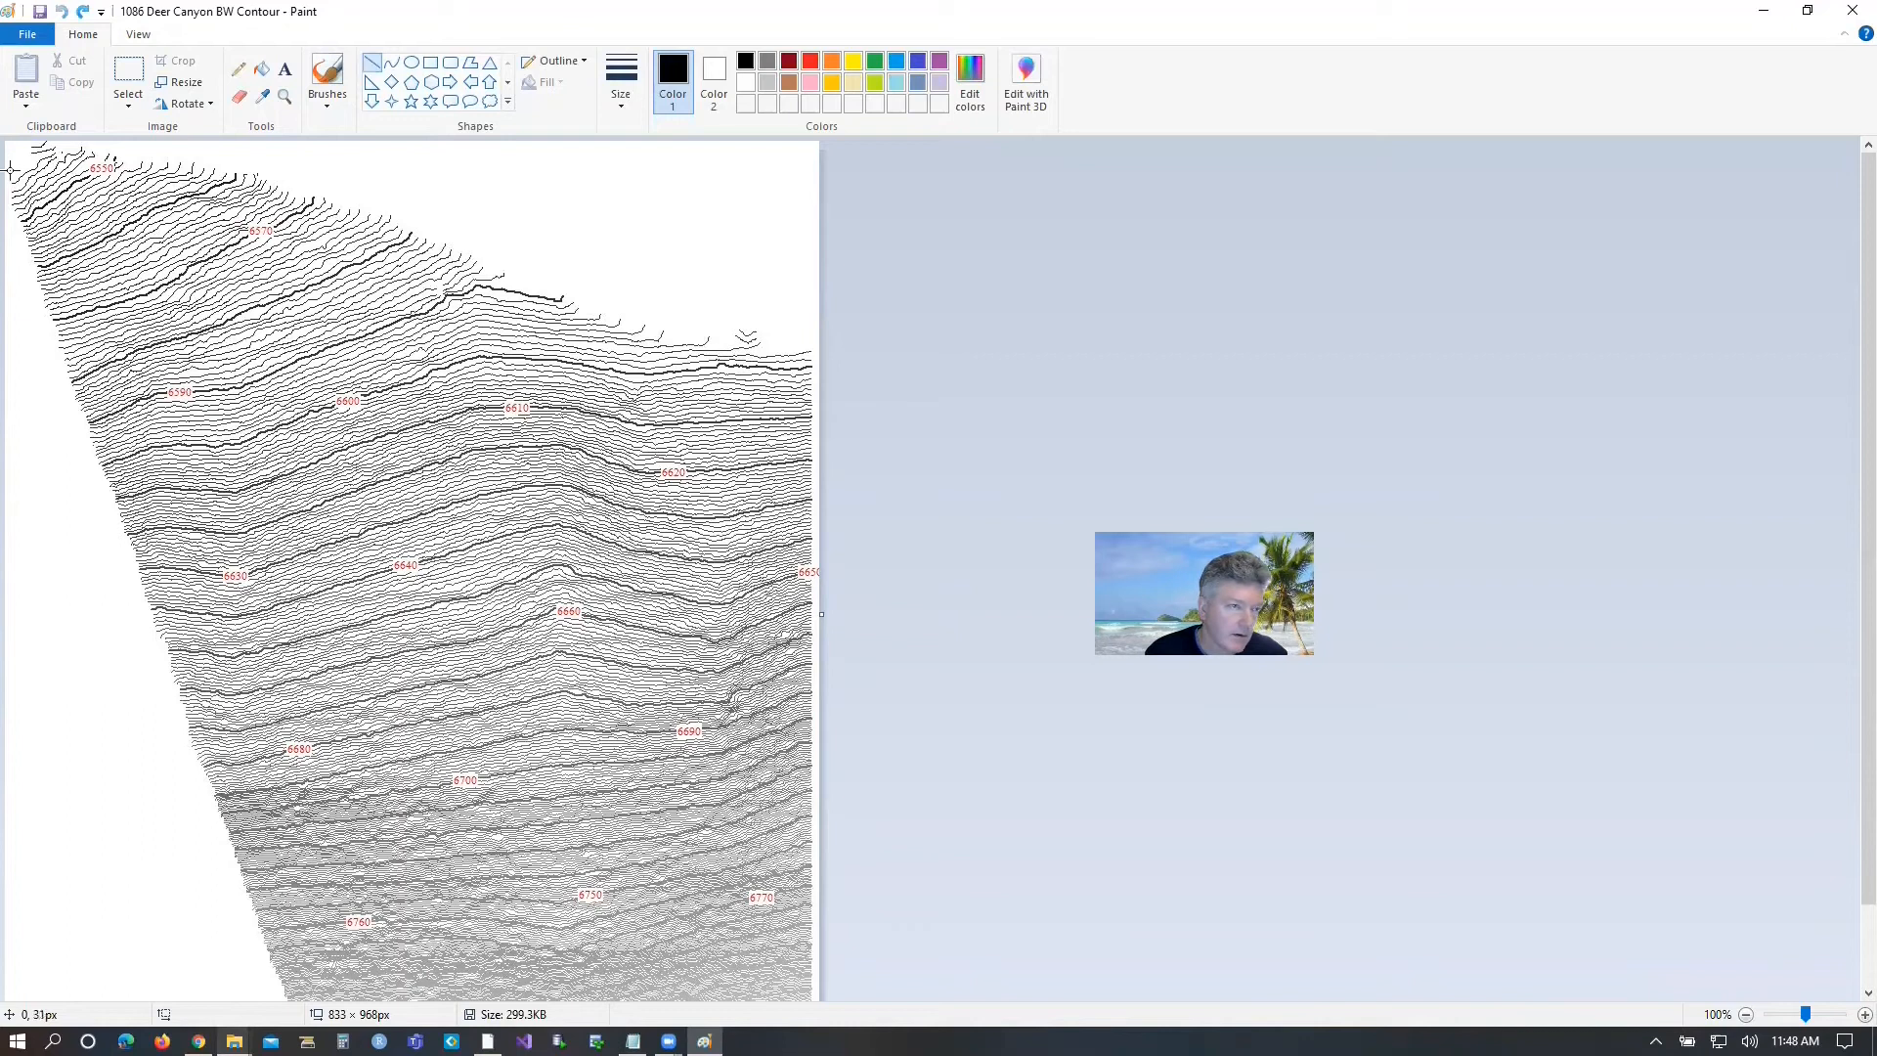
pyautogui.moveTo(10, 171)
pyautogui.mouseDown()
pyautogui.moveTo(221, 968)
pyautogui.moveTo(274, 1019)
pyautogui.moveTo(283, 1001)
pyautogui.mouseUp()
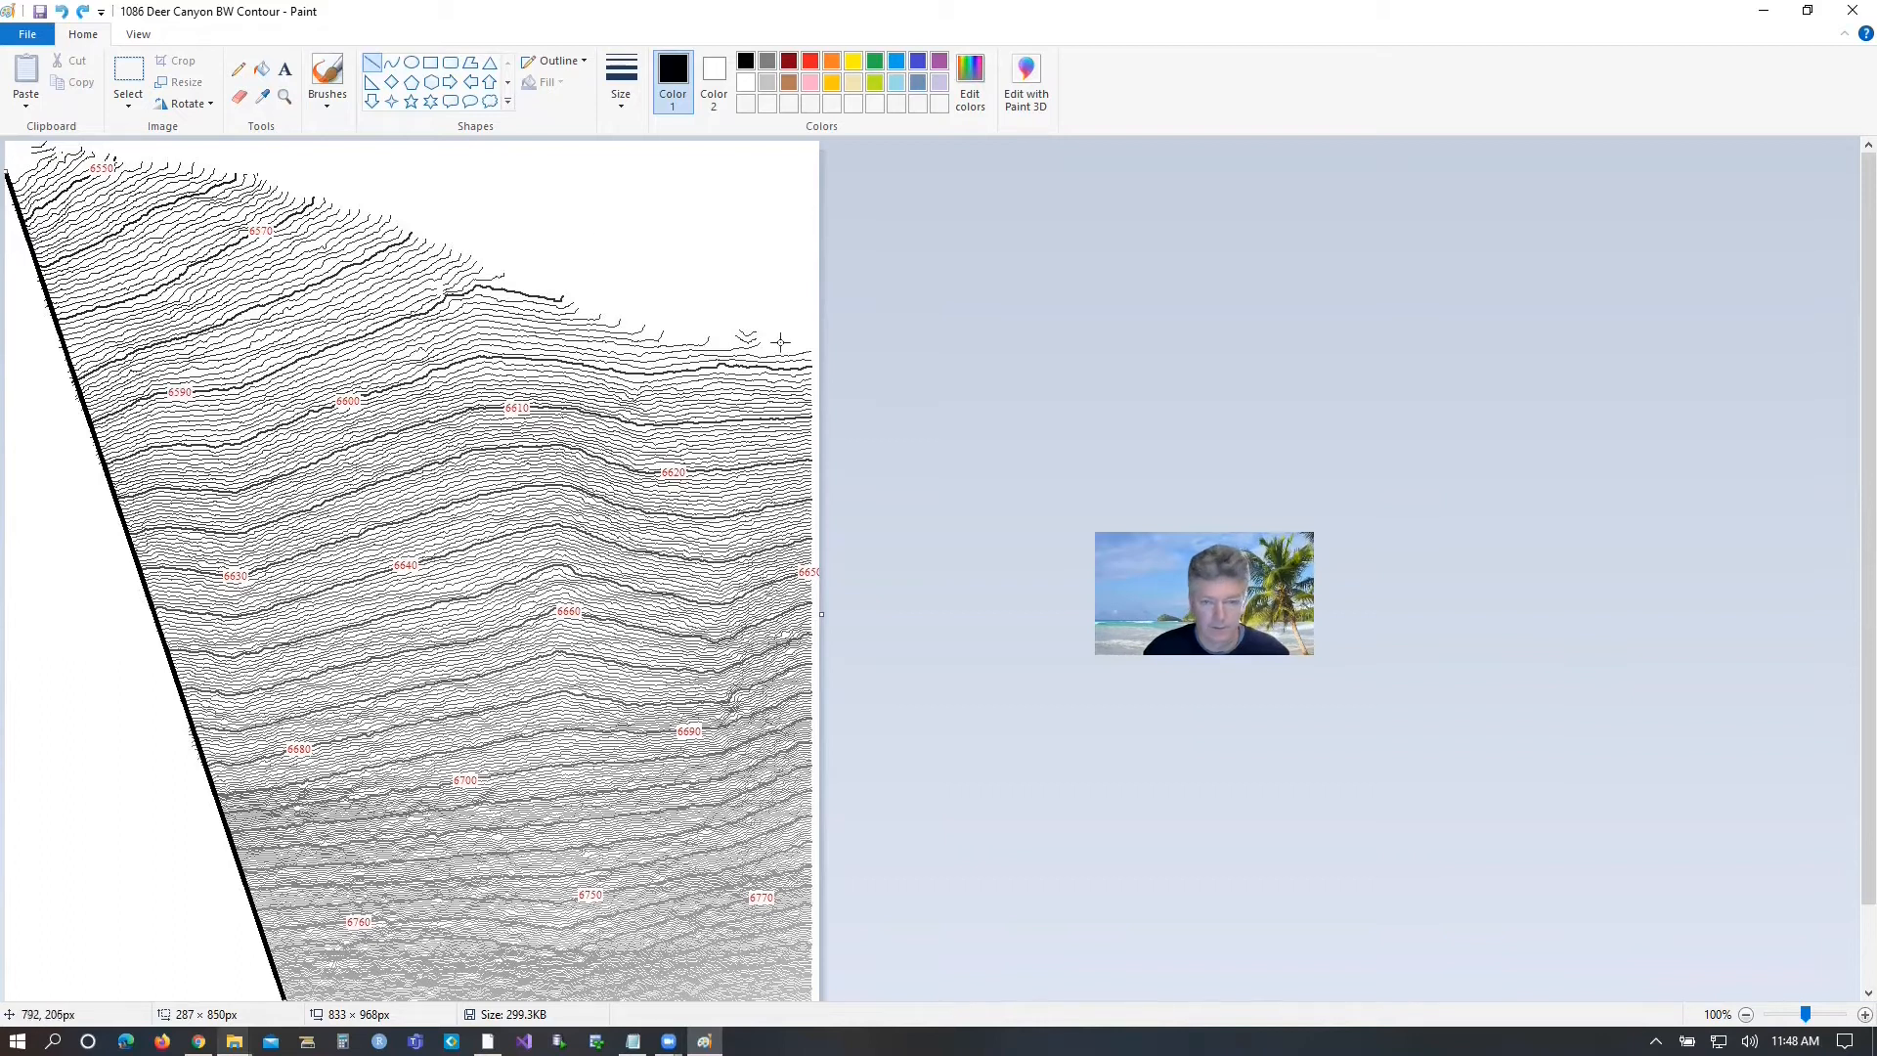
# Draw a vertical black line about 667 px long along the map's east edge, and outline the curved north edge with connected straight segments.
pyautogui.moveTo(811, 352); pyautogui.dragTo(809, 1005)
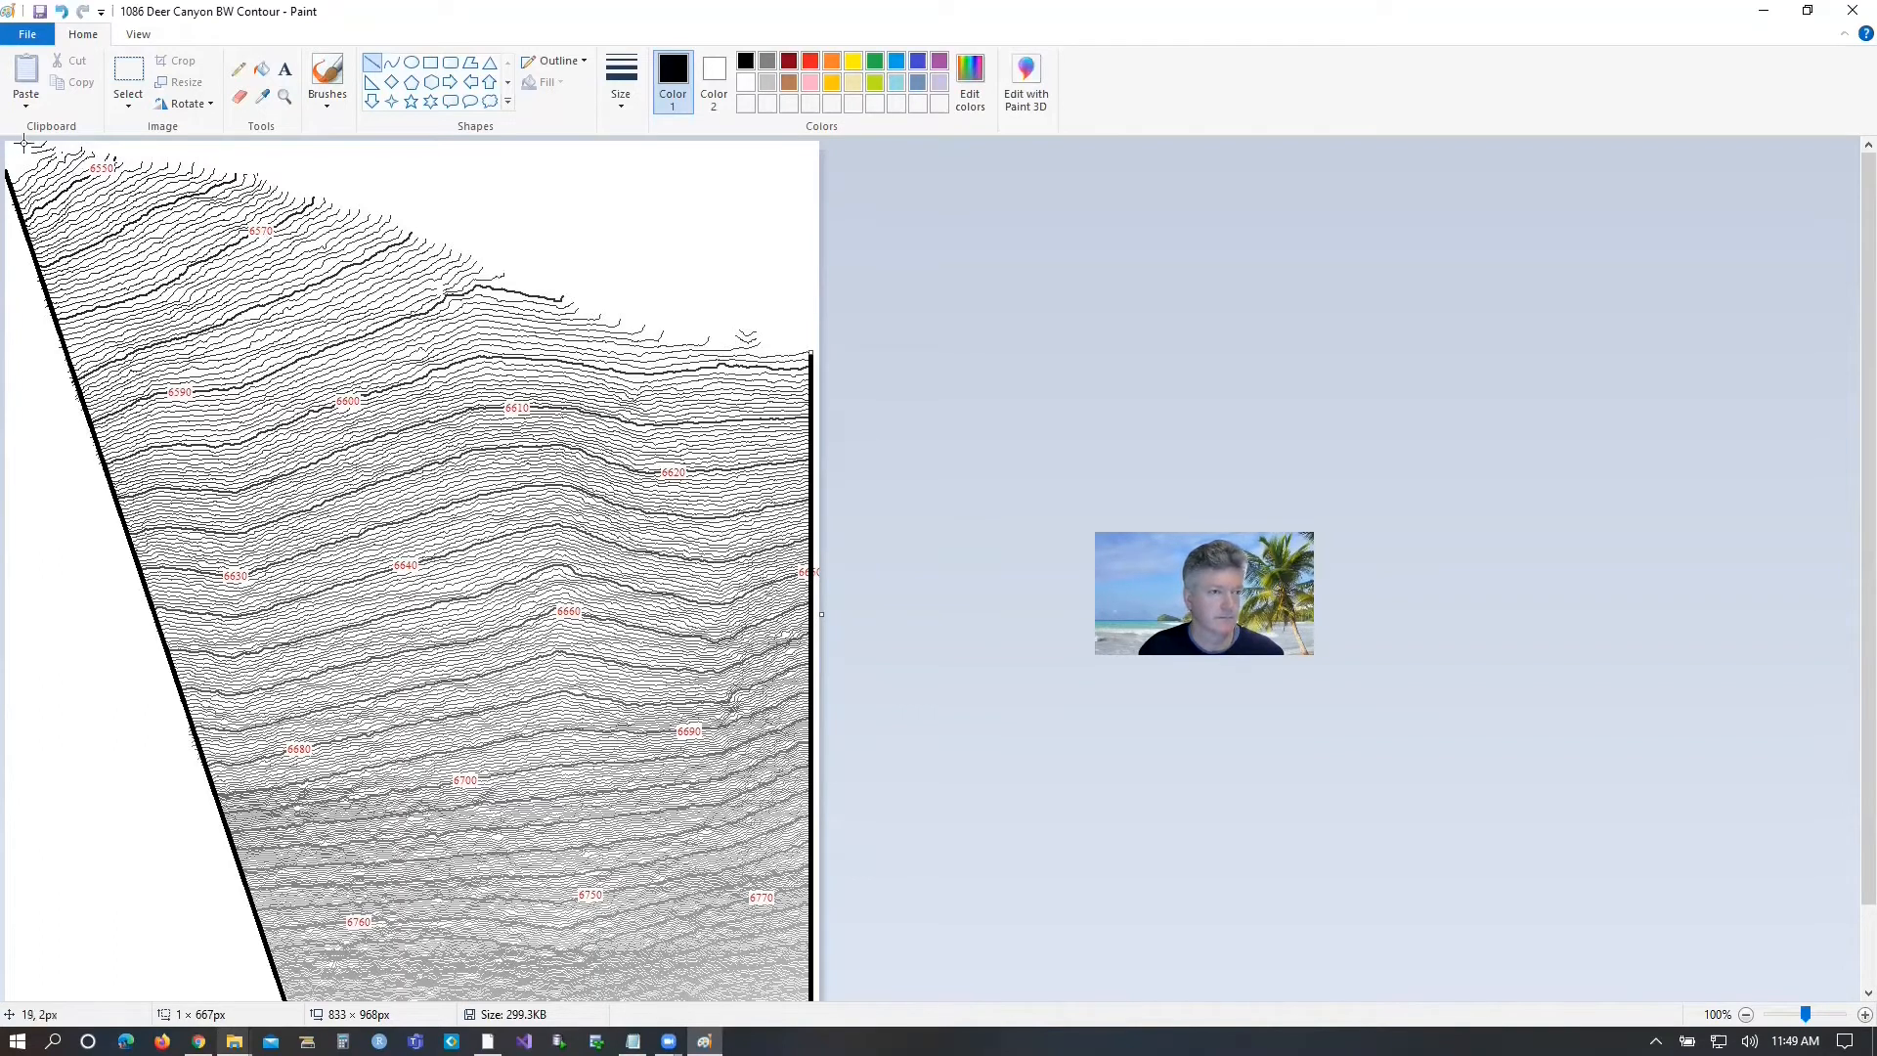
pyautogui.moveTo(39, 145); pyautogui.dragTo(196, 165)
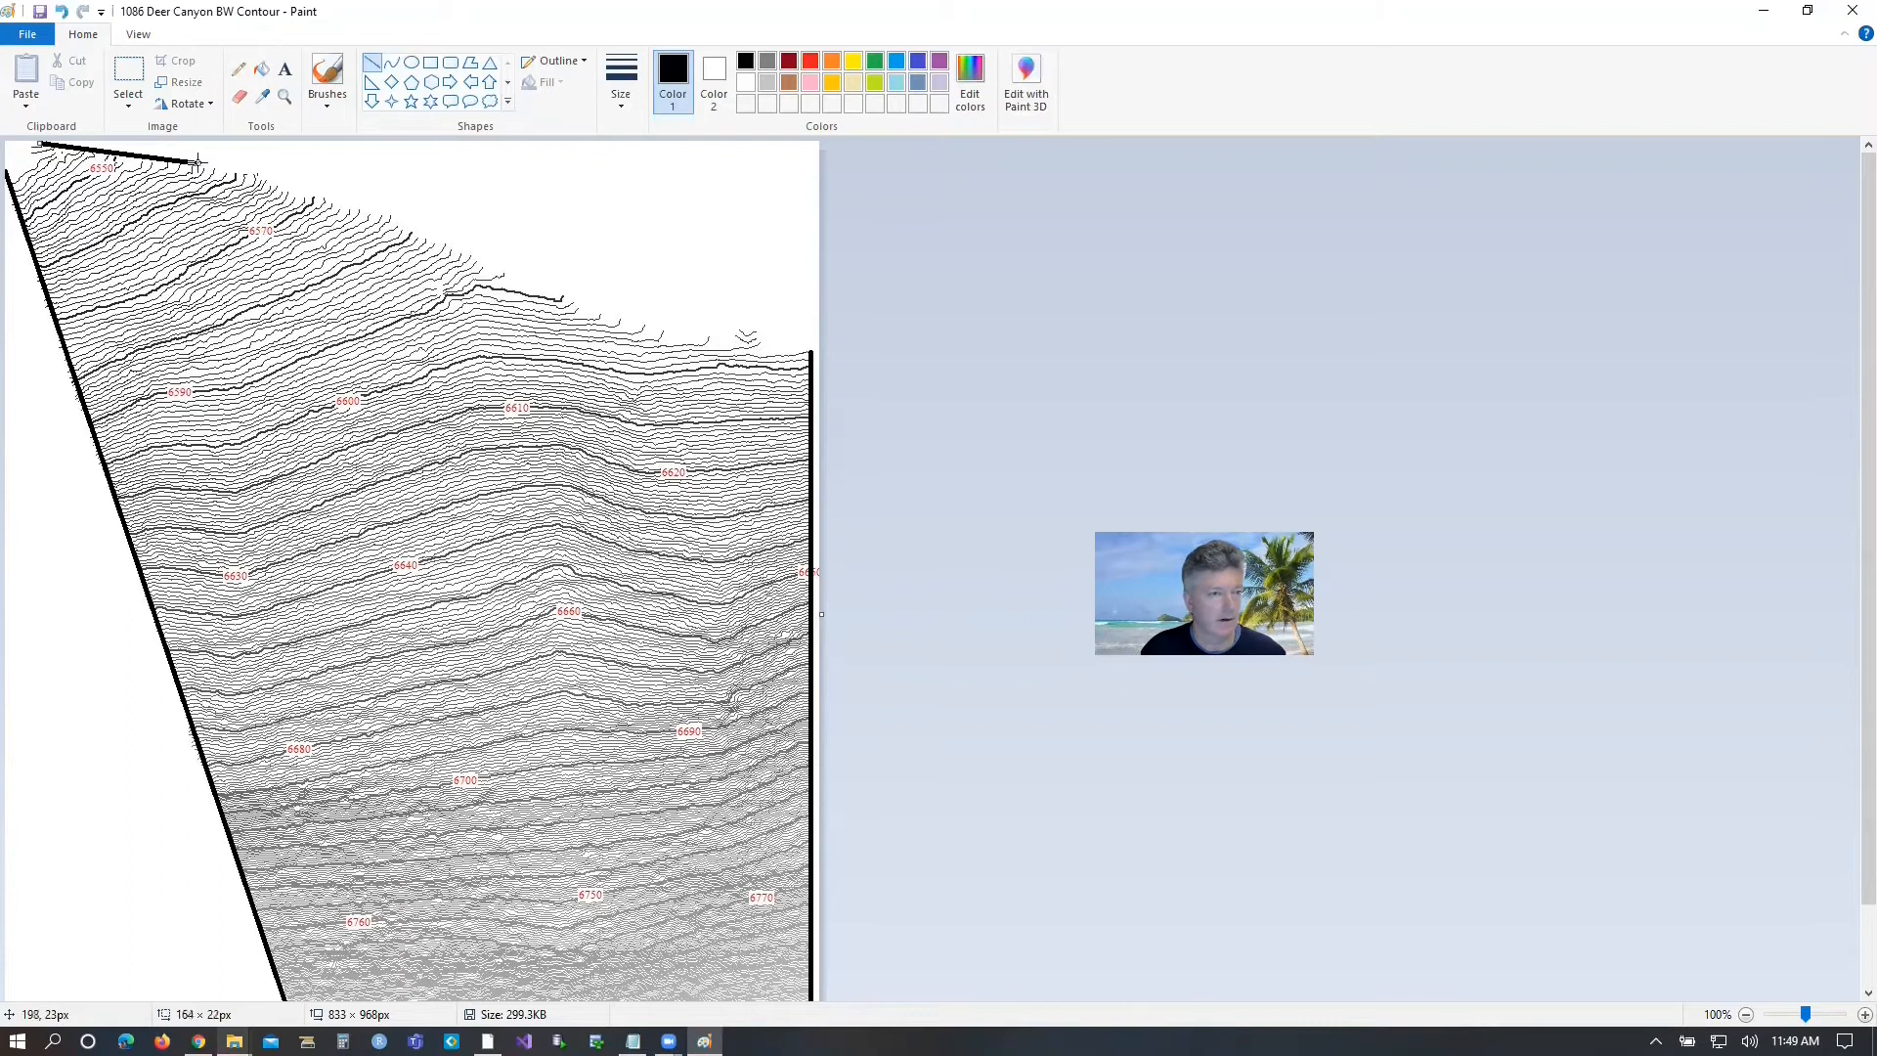
pyautogui.moveTo(198, 163)
pyautogui.mouseDown()
pyautogui.moveTo(246, 166)
pyautogui.moveTo(191, 162)
pyautogui.mouseUp()
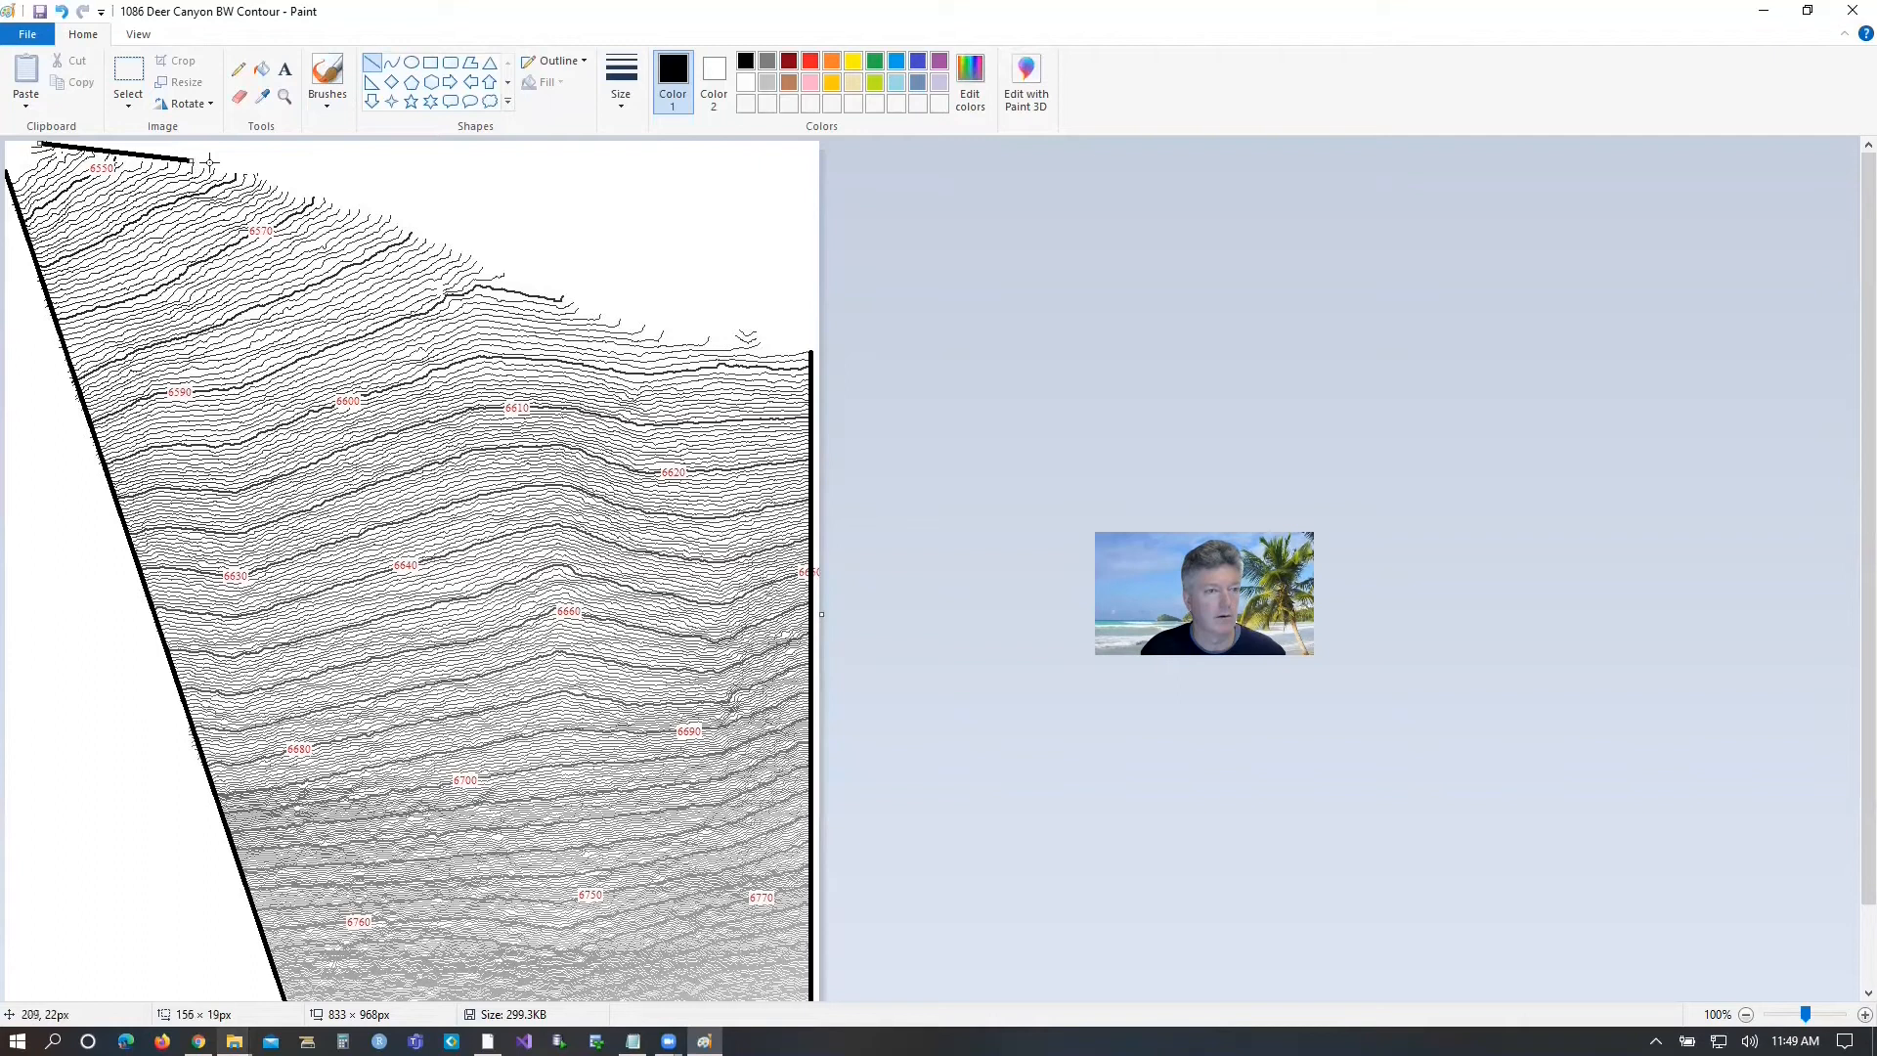
pyautogui.moveTo(196, 160); pyautogui.dragTo(266, 180)
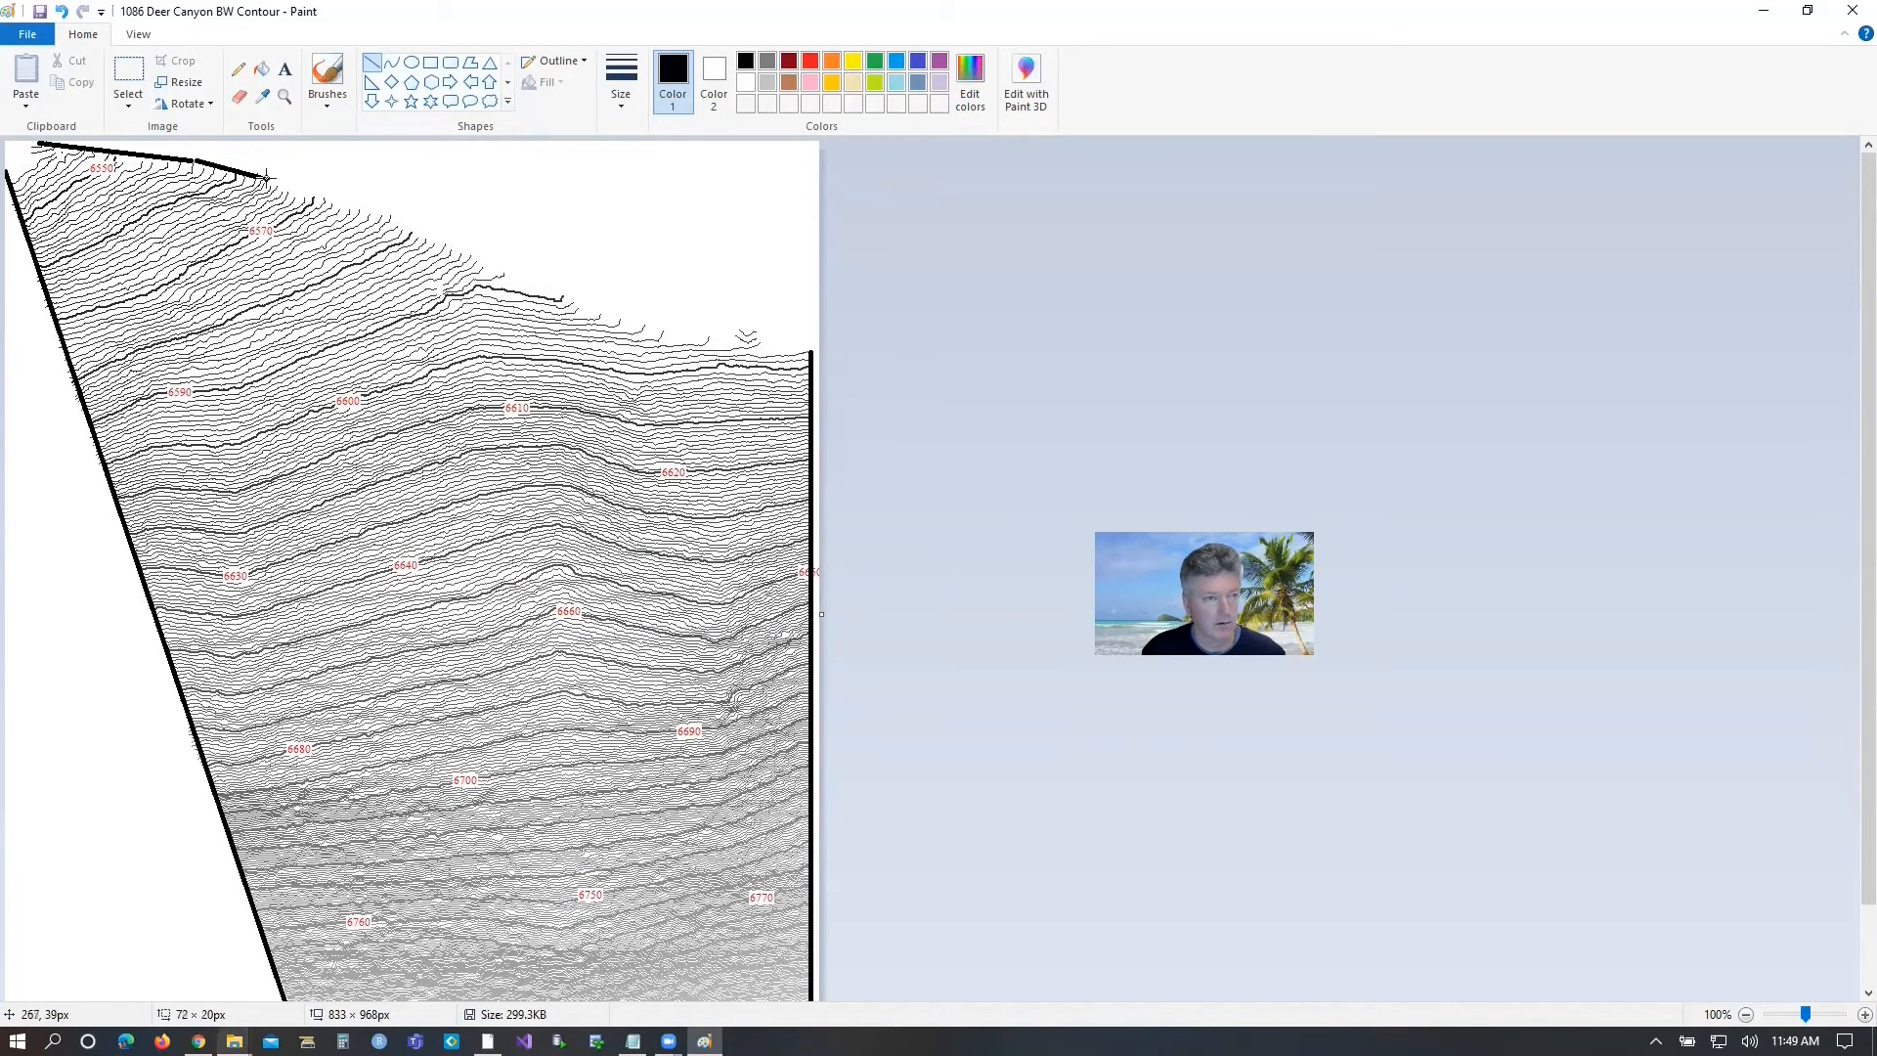
pyautogui.moveTo(275, 184); pyautogui.dragTo(275, 187)
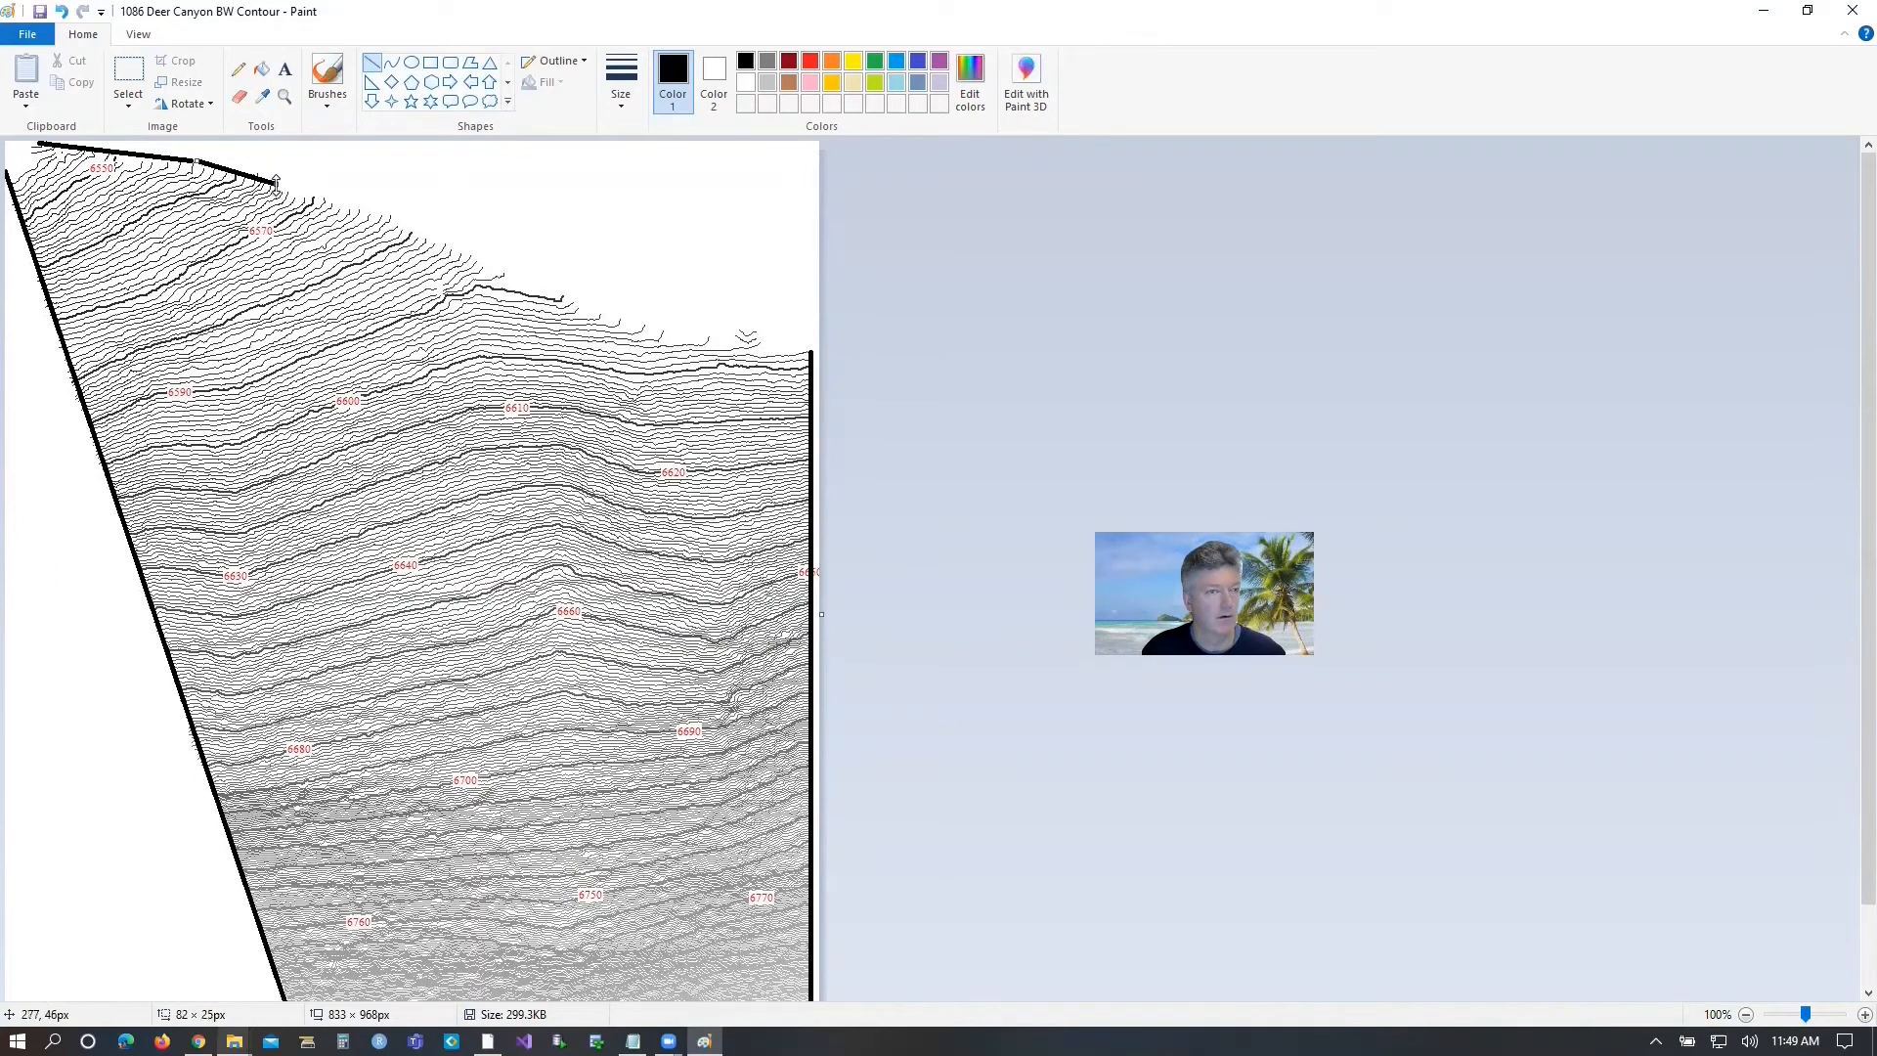
pyautogui.moveTo(276, 185); pyautogui.dragTo(283, 185)
pyautogui.click(288, 162)
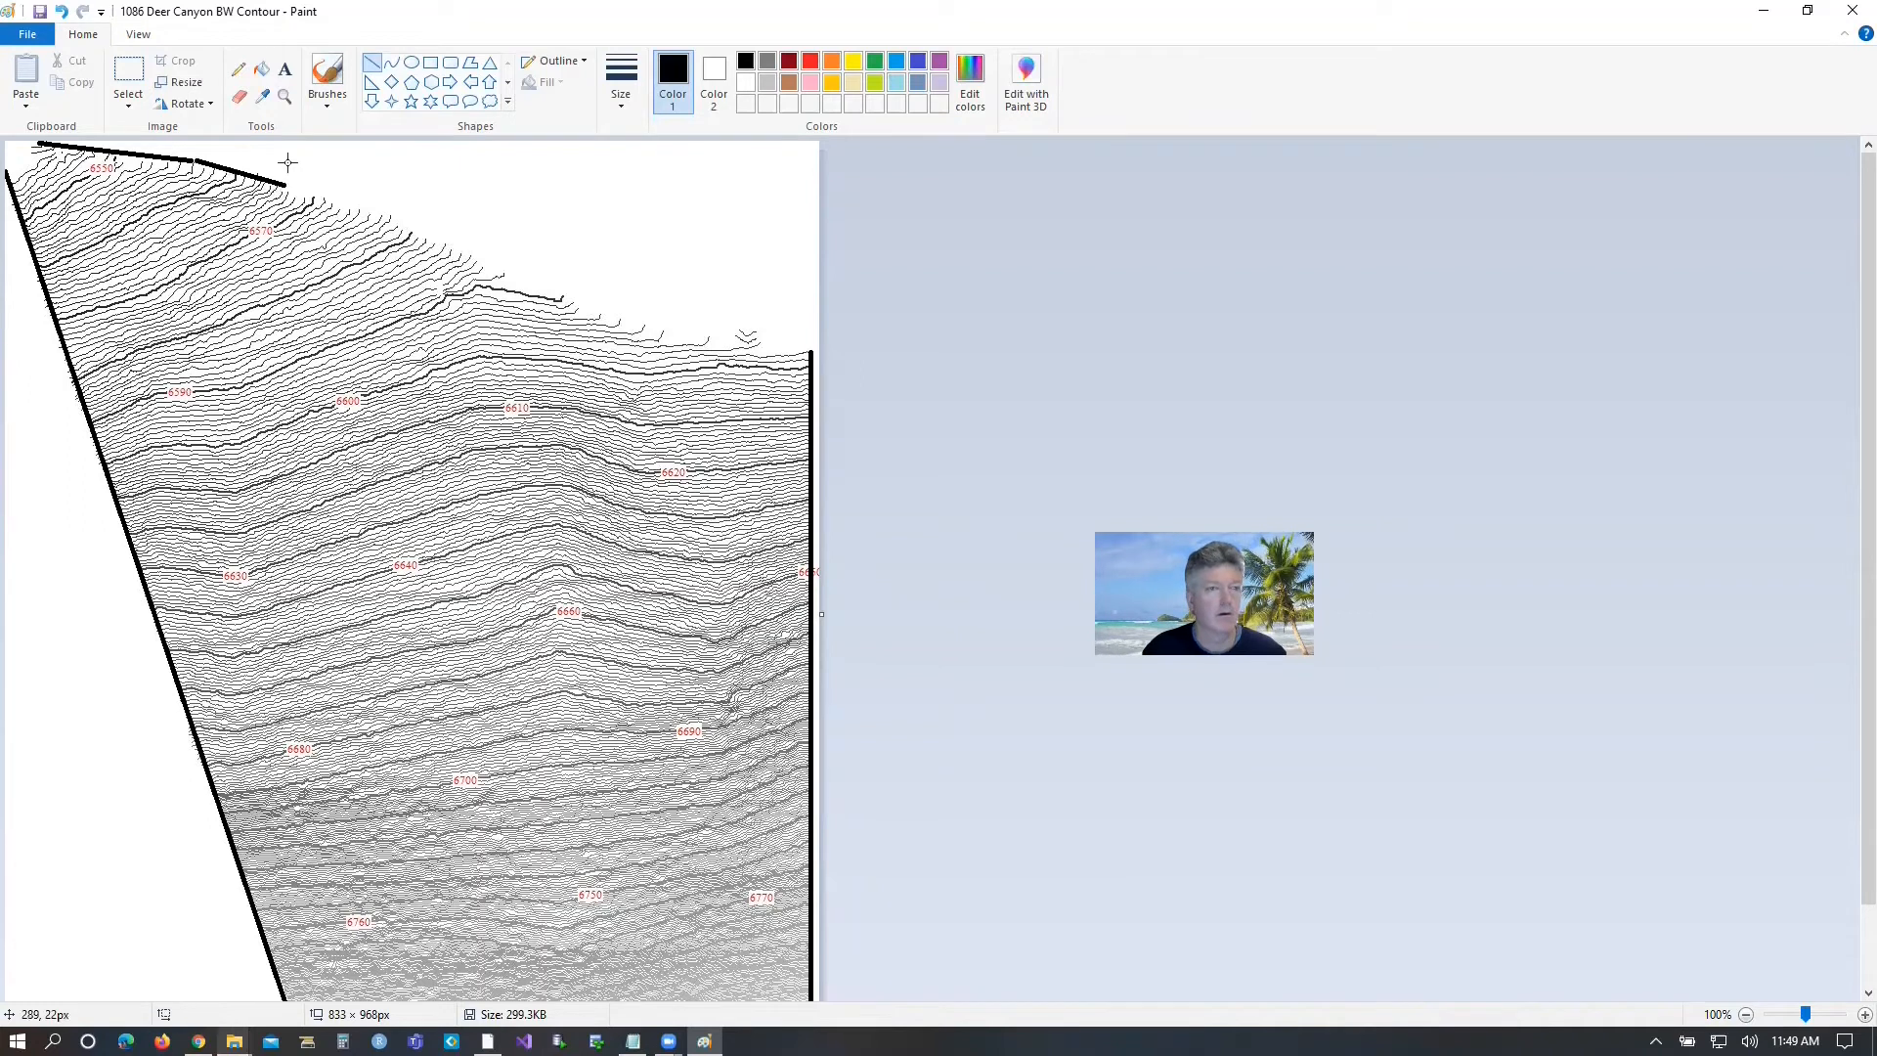
pyautogui.moveTo(287, 185)
pyautogui.mouseDown()
pyautogui.moveTo(502, 258)
pyautogui.moveTo(508, 281)
pyautogui.moveTo(472, 245)
pyautogui.moveTo(626, 321)
pyautogui.moveTo(678, 321)
pyautogui.mouseUp()
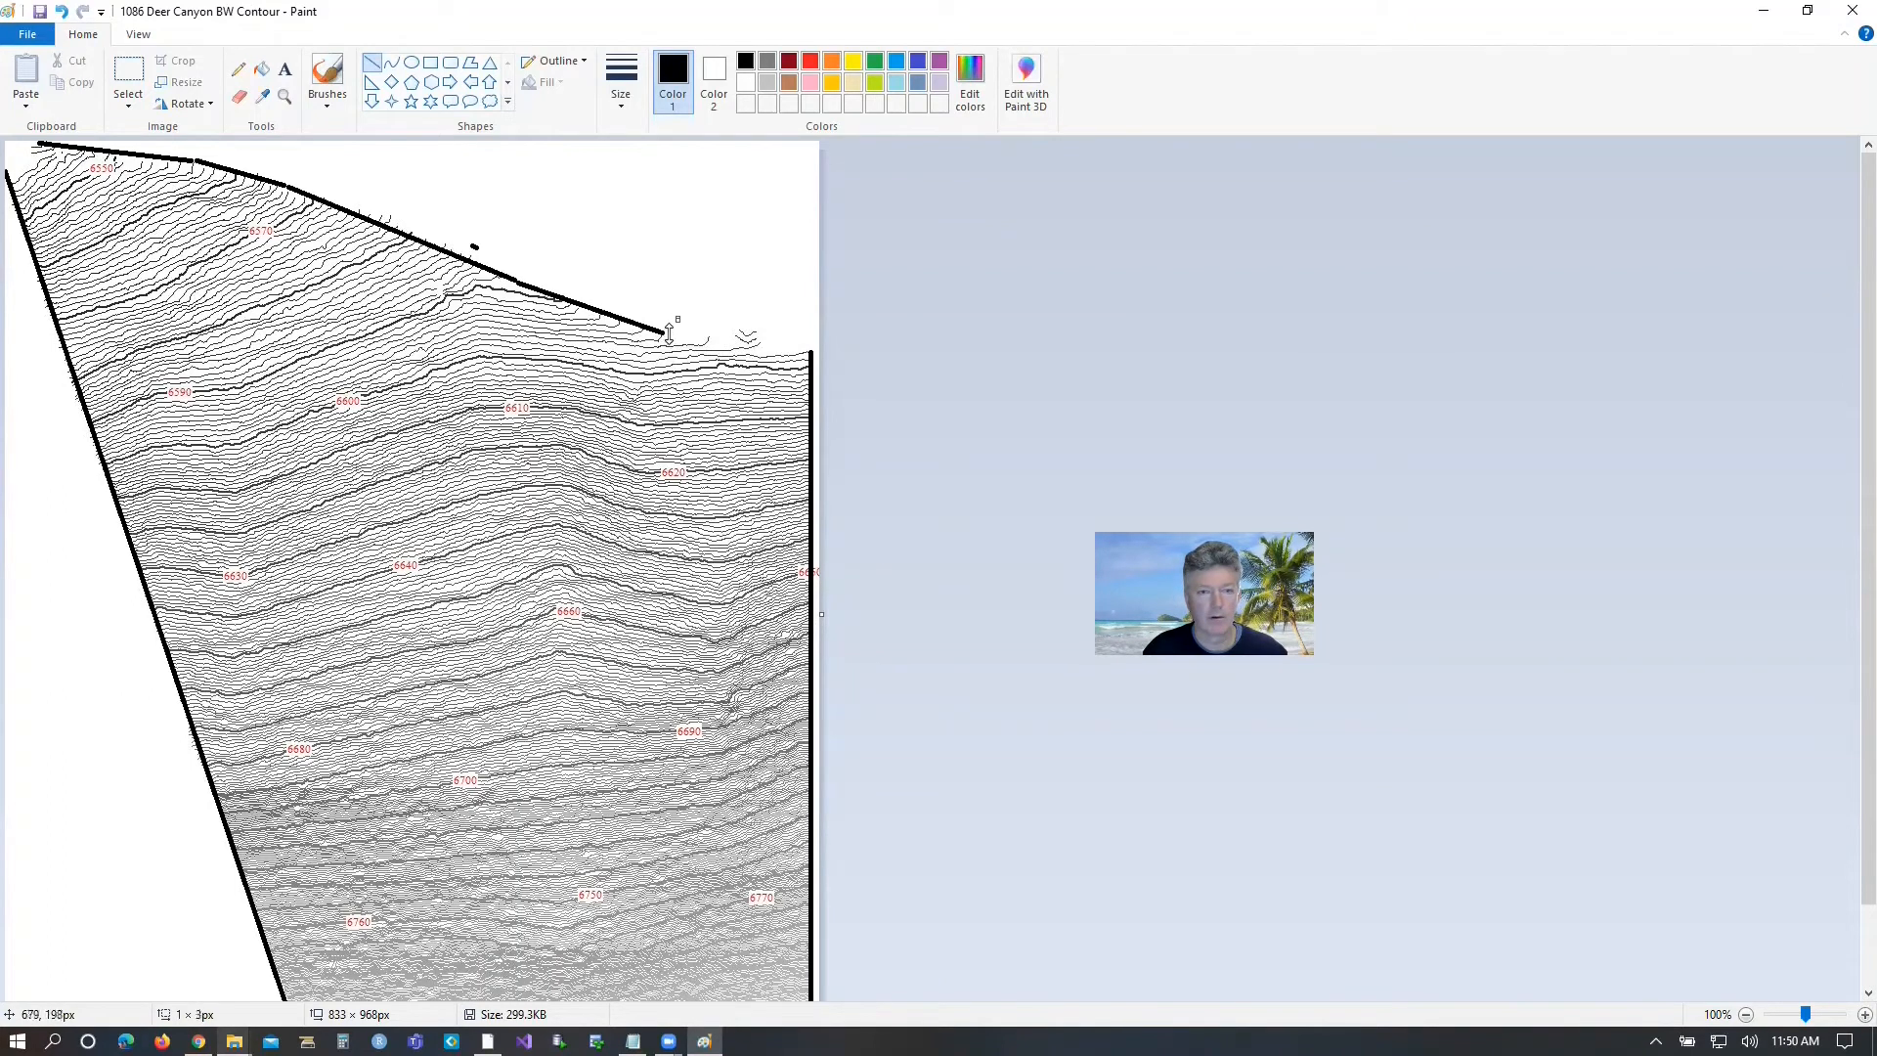
pyautogui.moveTo(663, 334); pyautogui.dragTo(809, 349)
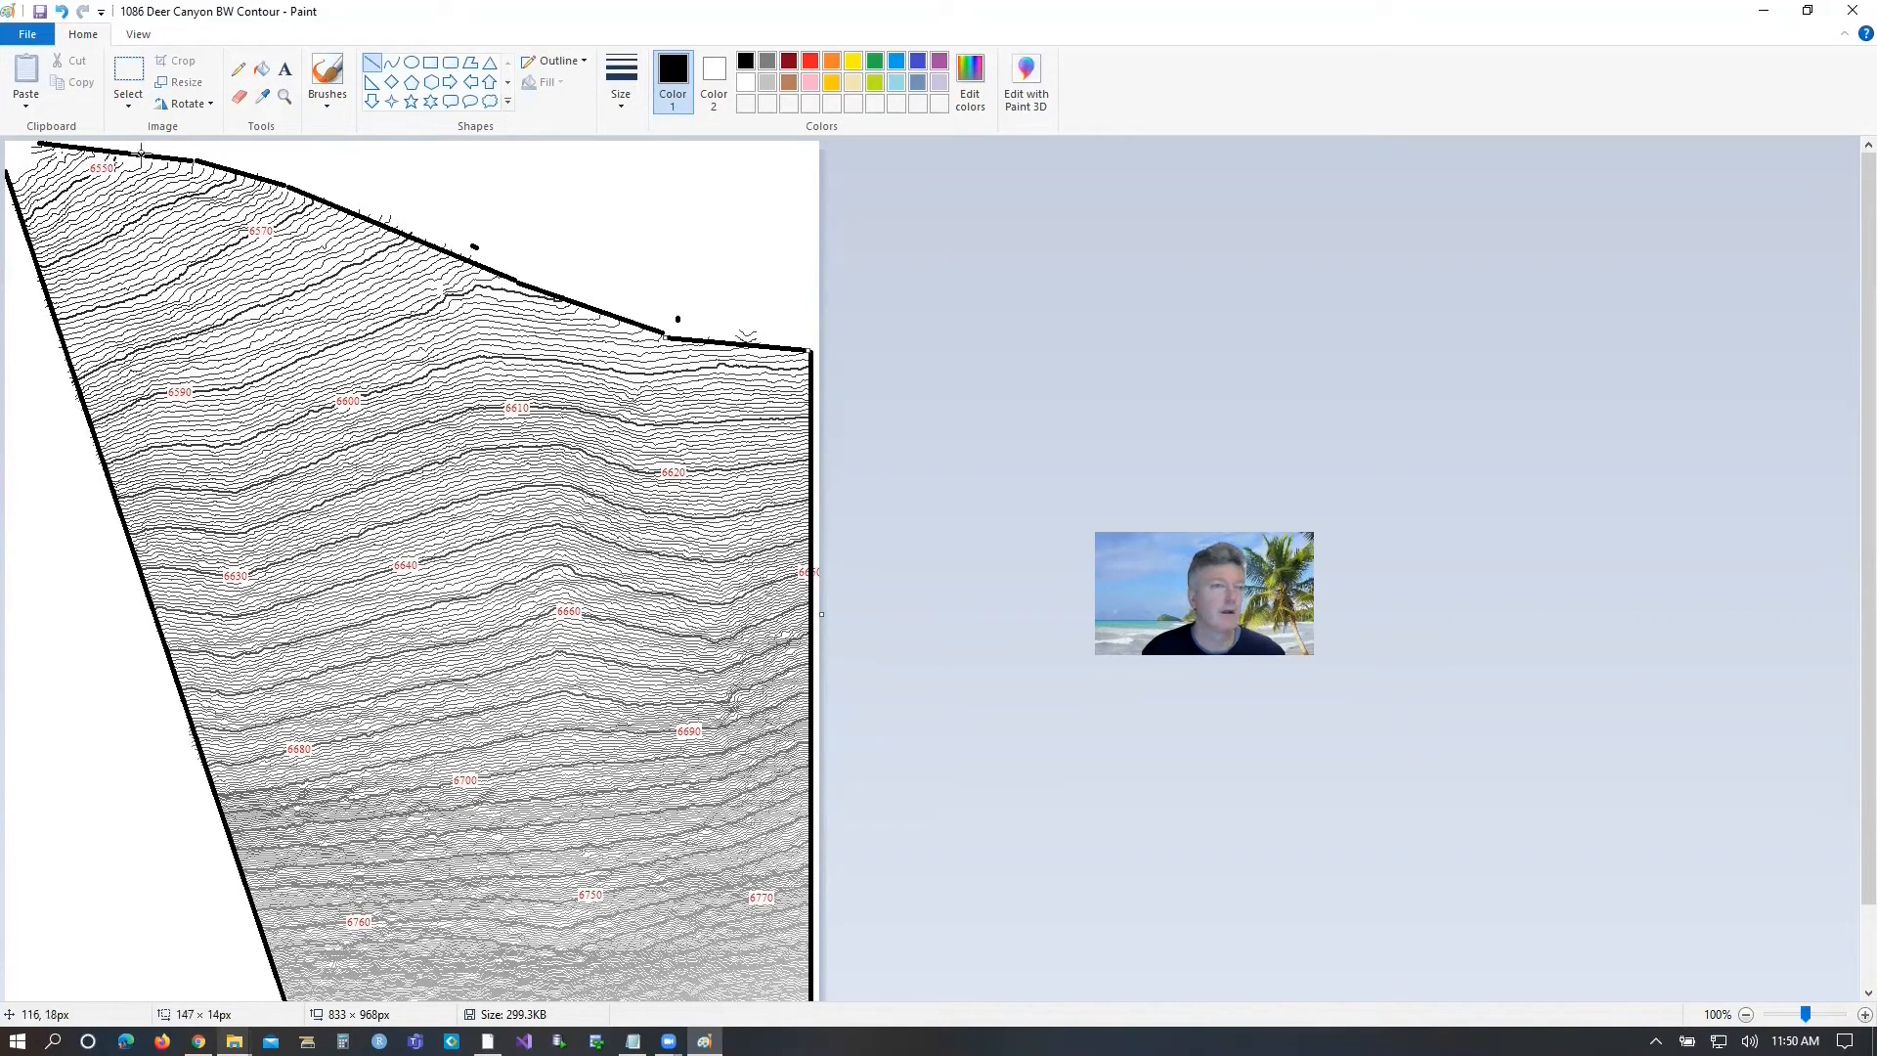
# Erase the stray marks and contour ends outside the north boundary line, then save the JPG and close Paint.
pyautogui.click(237, 69)
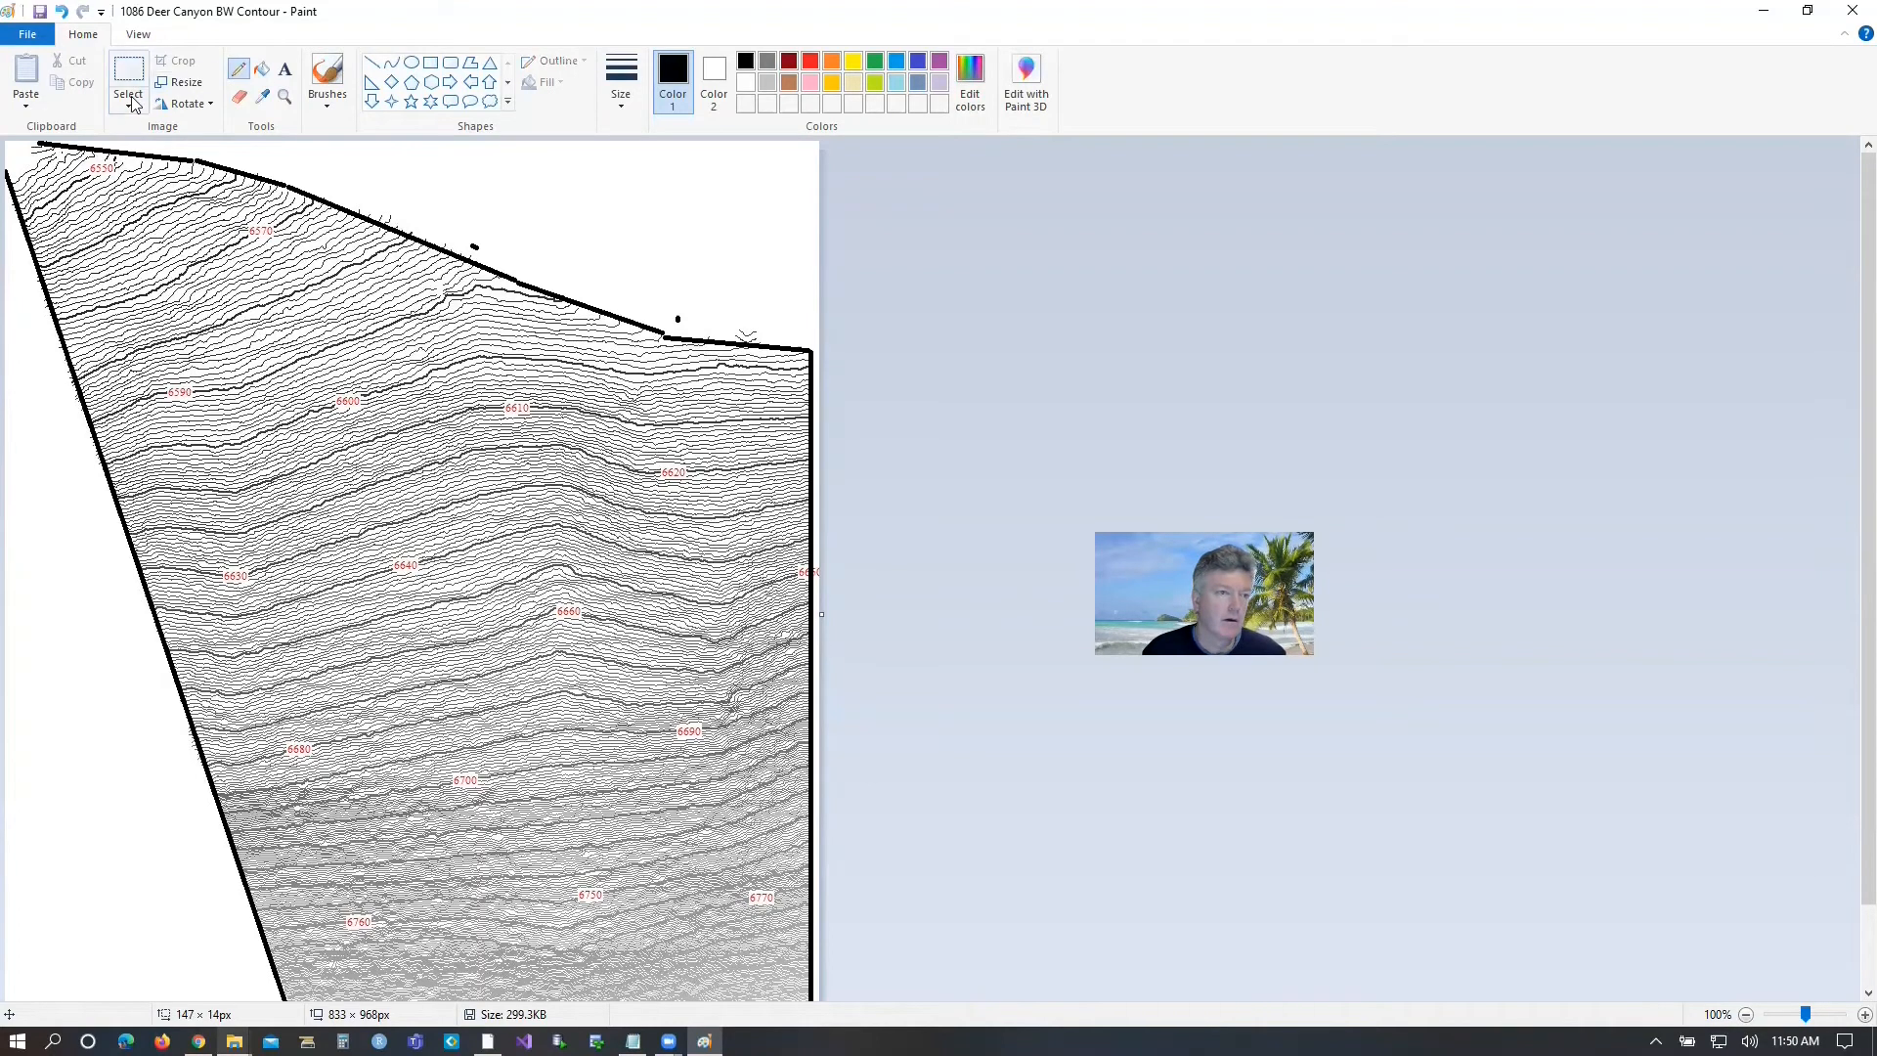
pyautogui.click(237, 98)
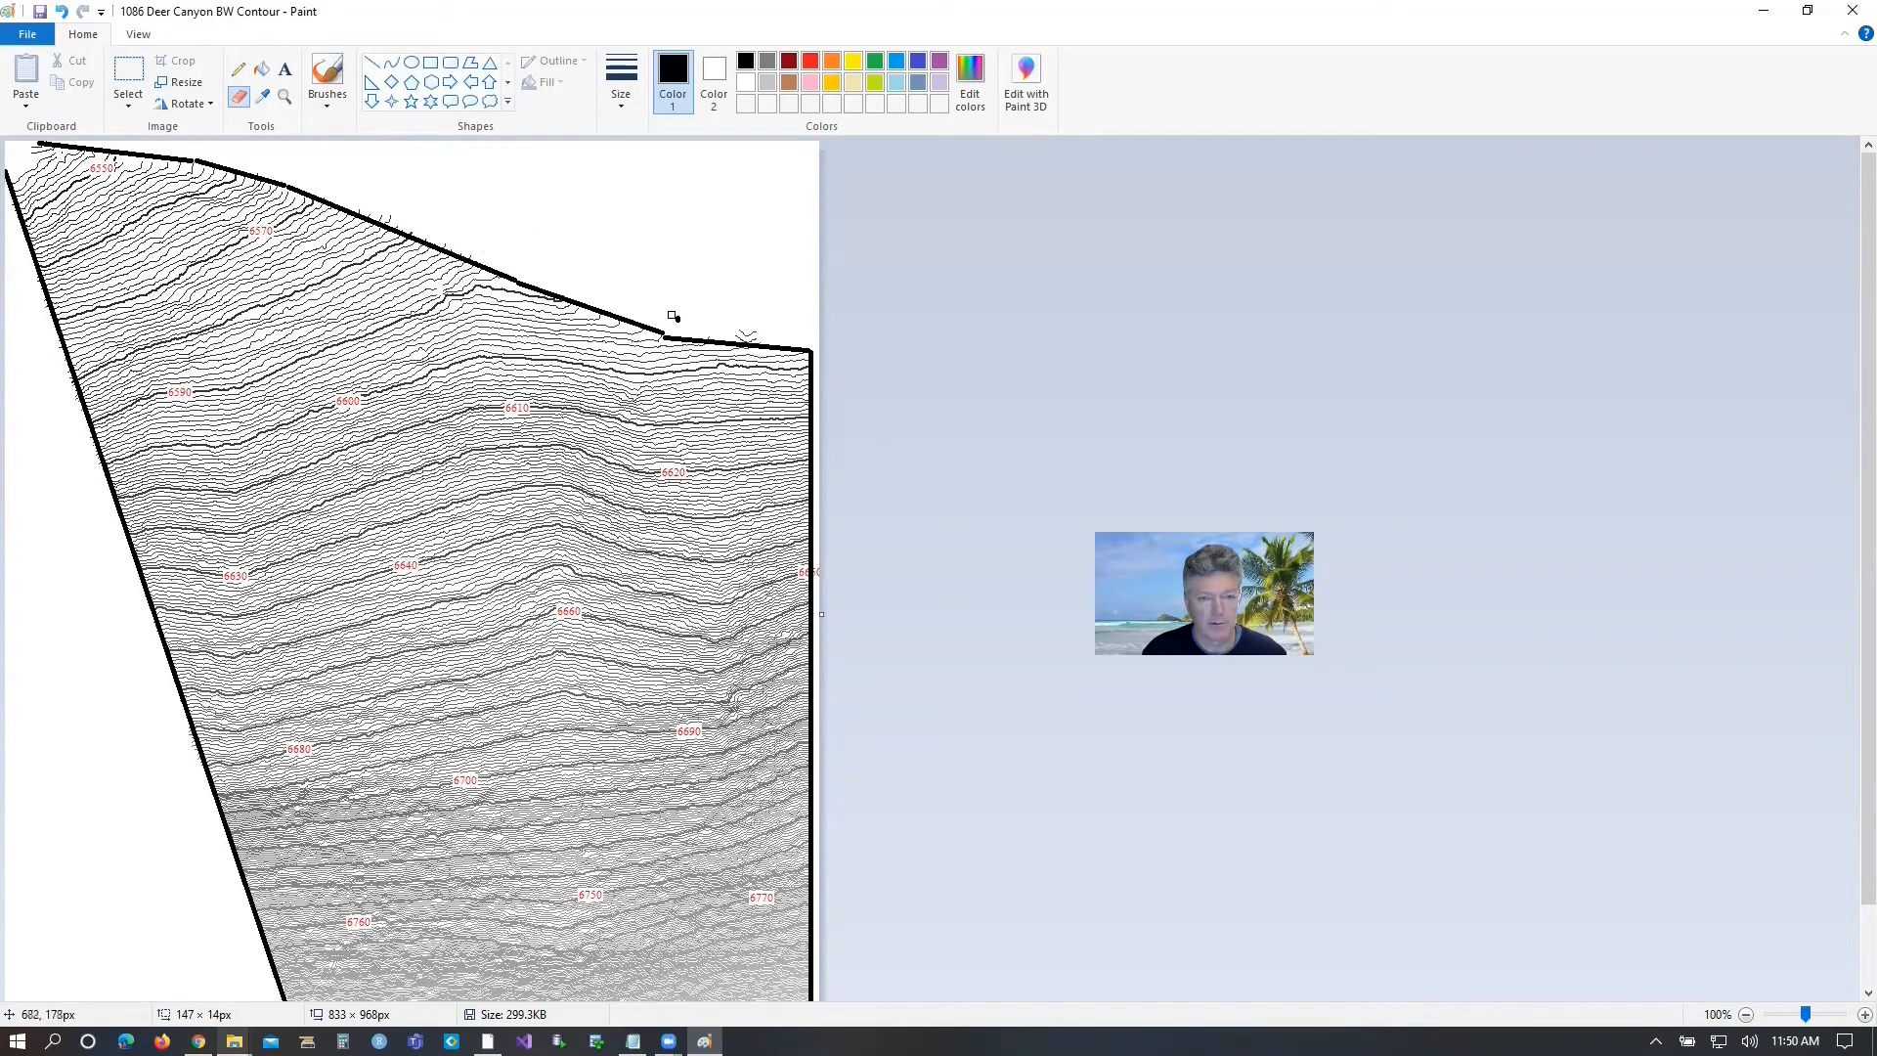
pyautogui.moveTo(748, 334); pyautogui.dragTo(731, 340)
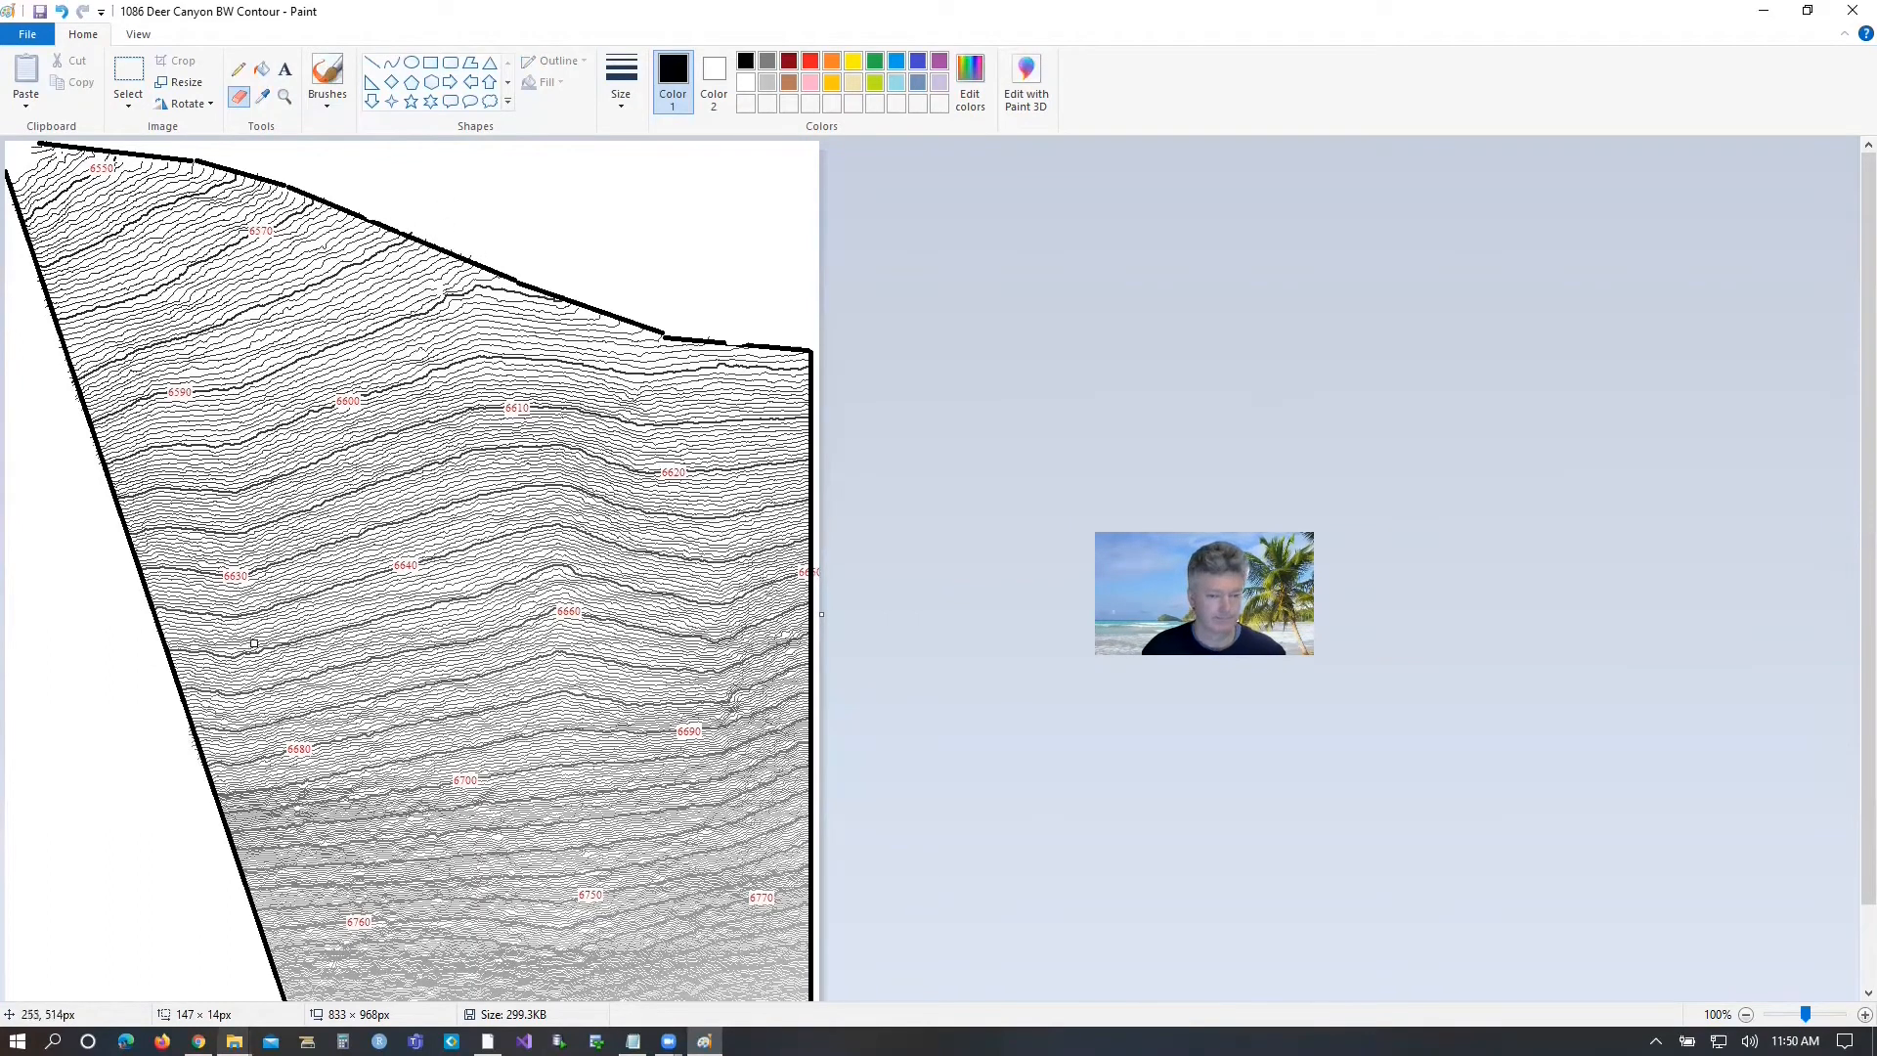
pyautogui.click(40, 12)
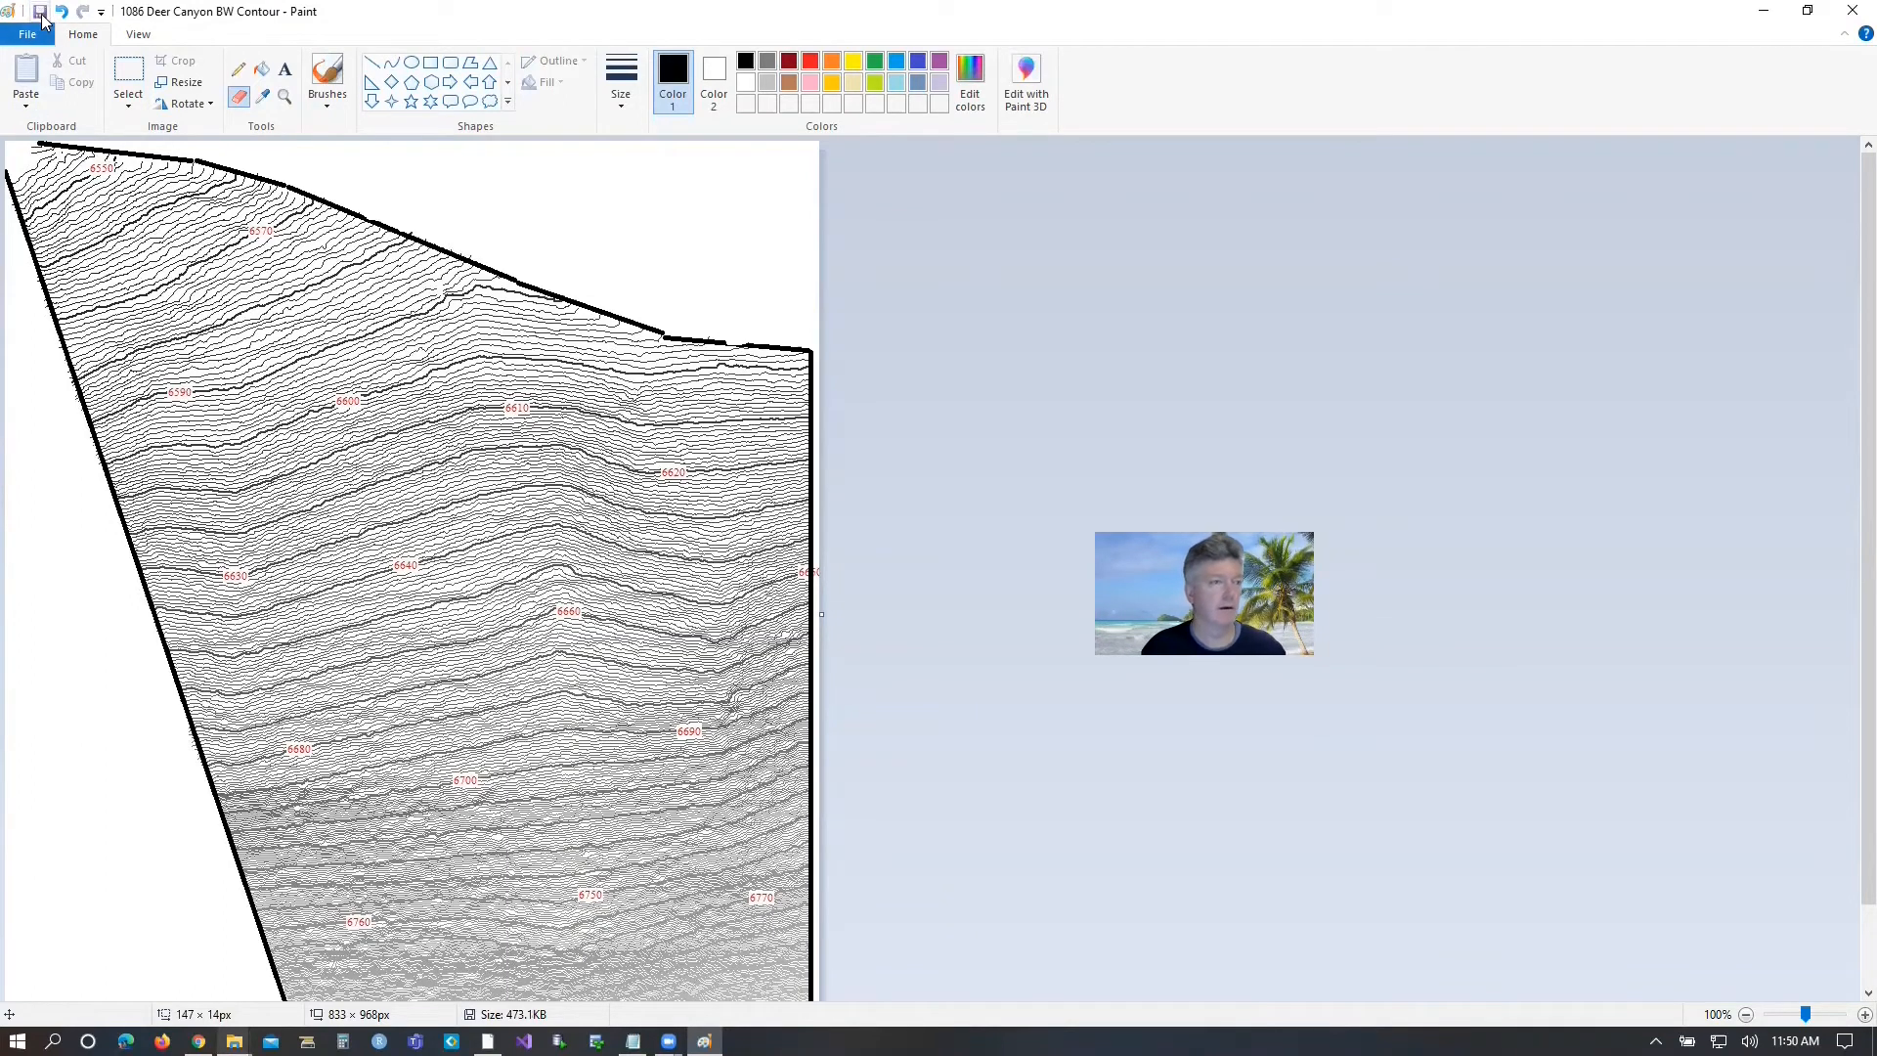
pyautogui.click(1851, 11)
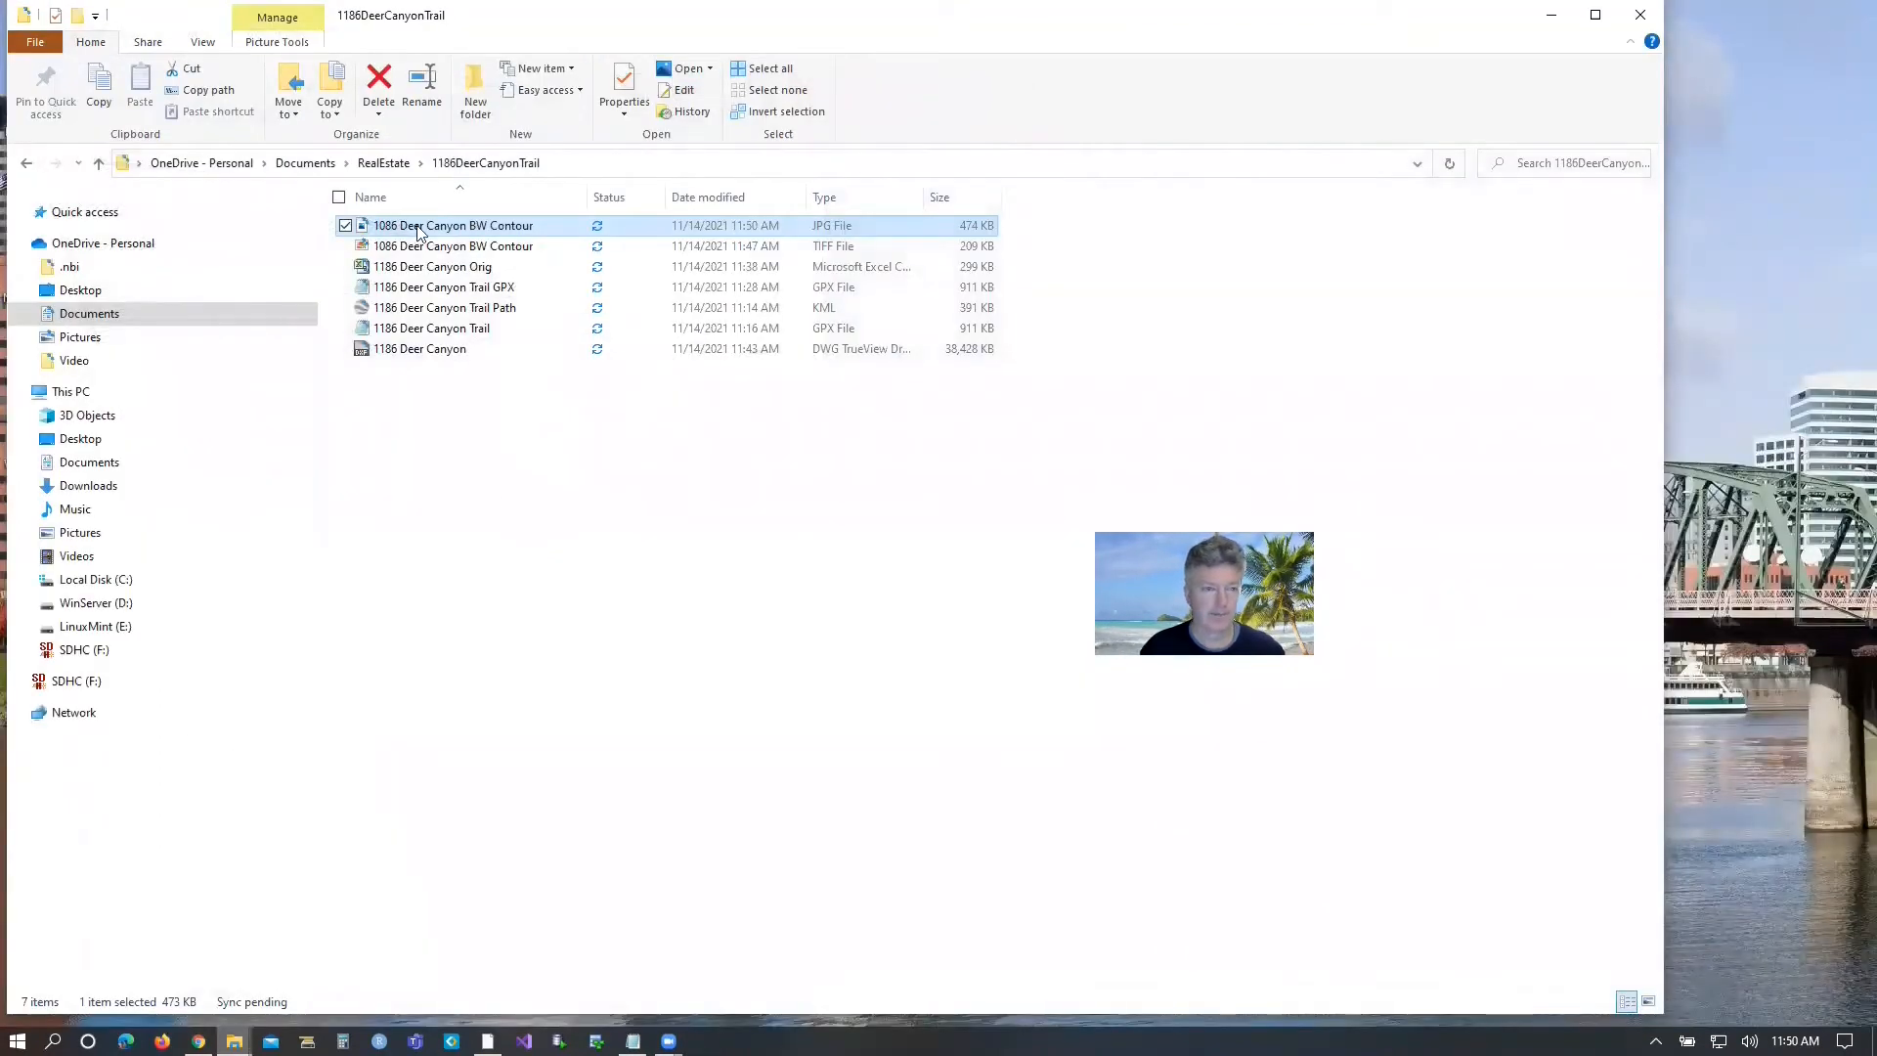
pyautogui.moveTo(234, 1041)
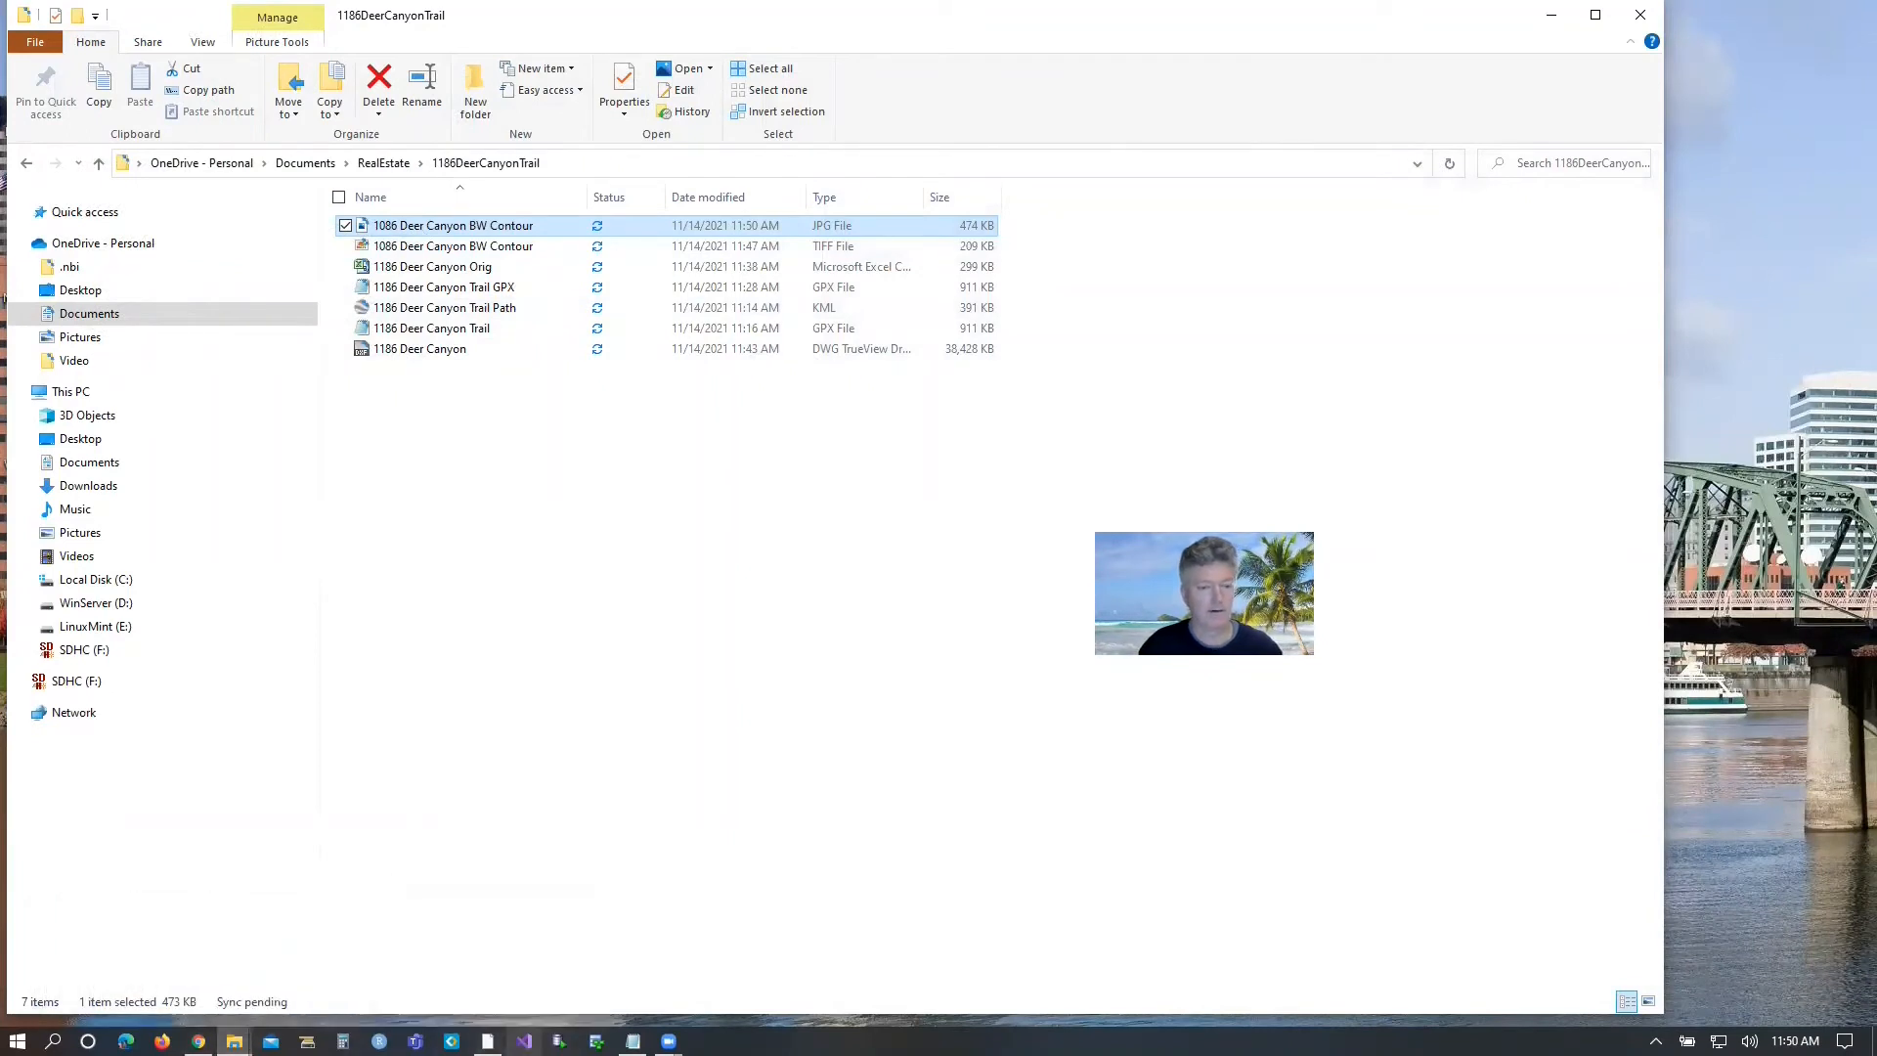
pyautogui.click(488, 1041)
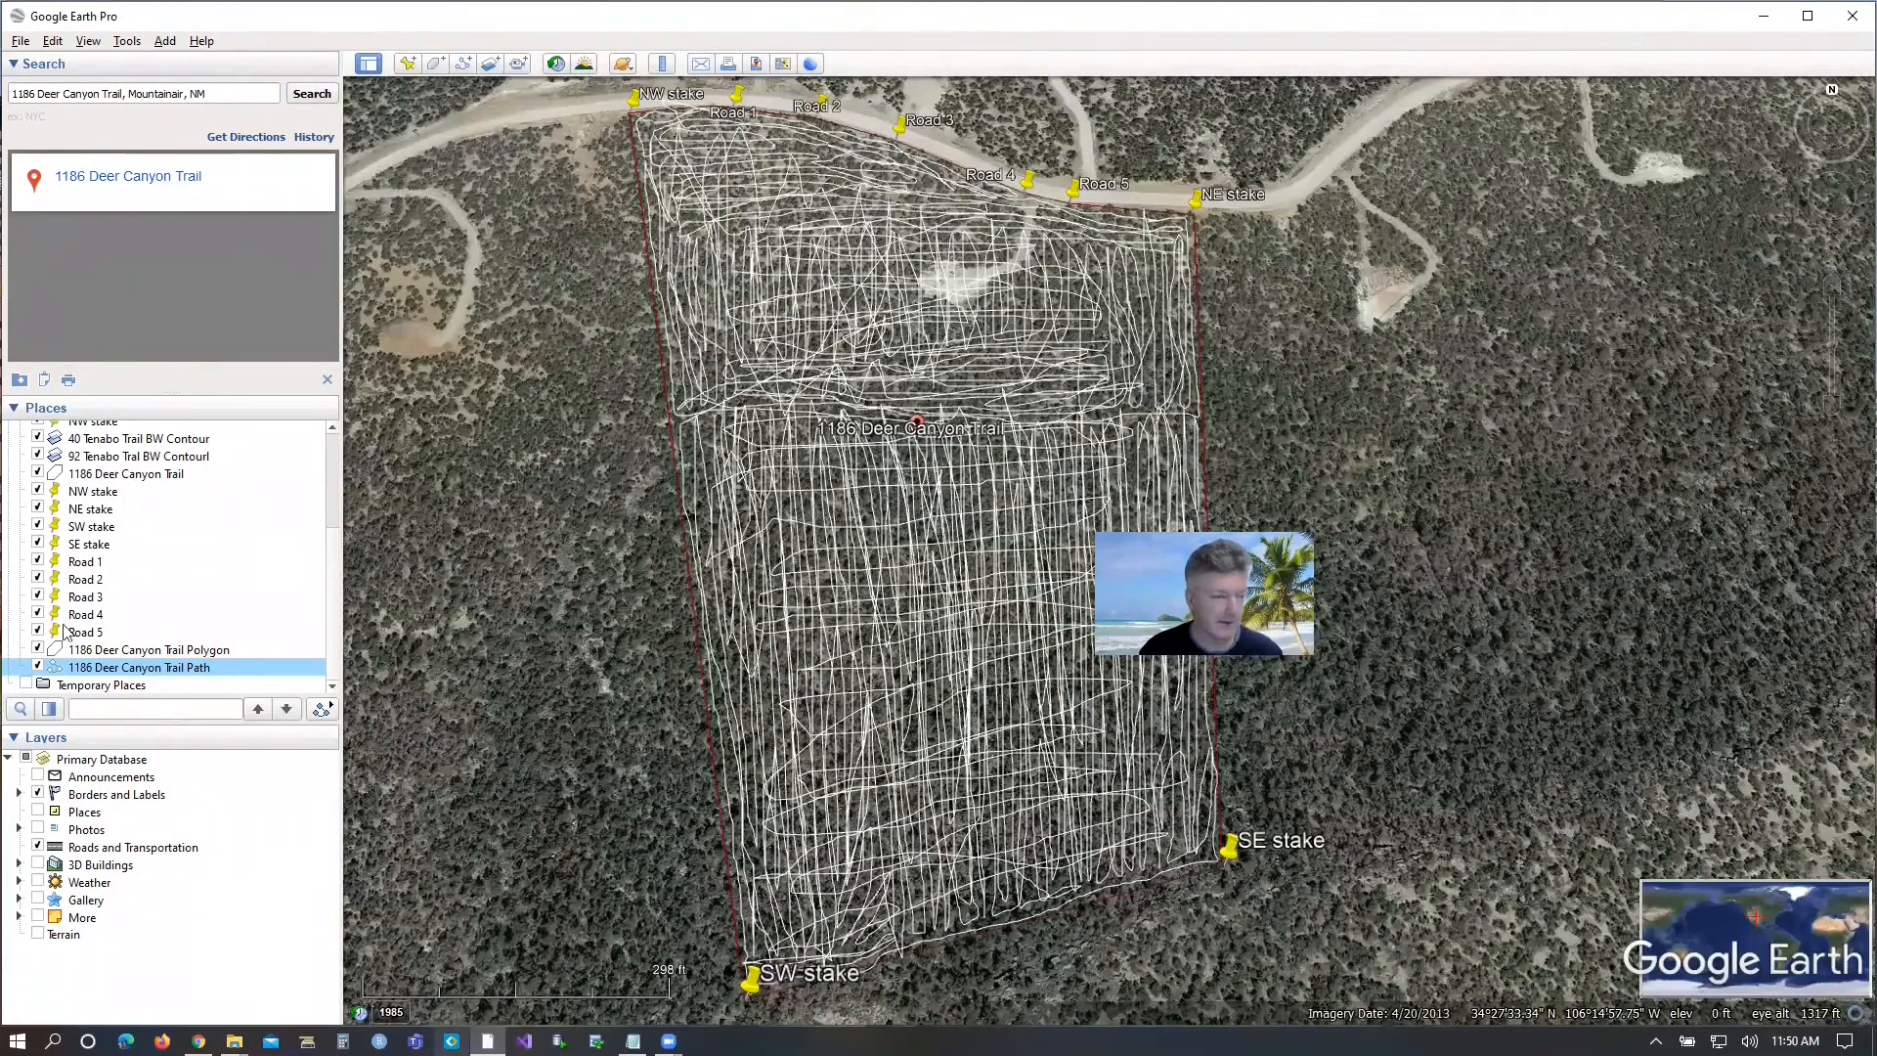
pyautogui.click(335, 446)
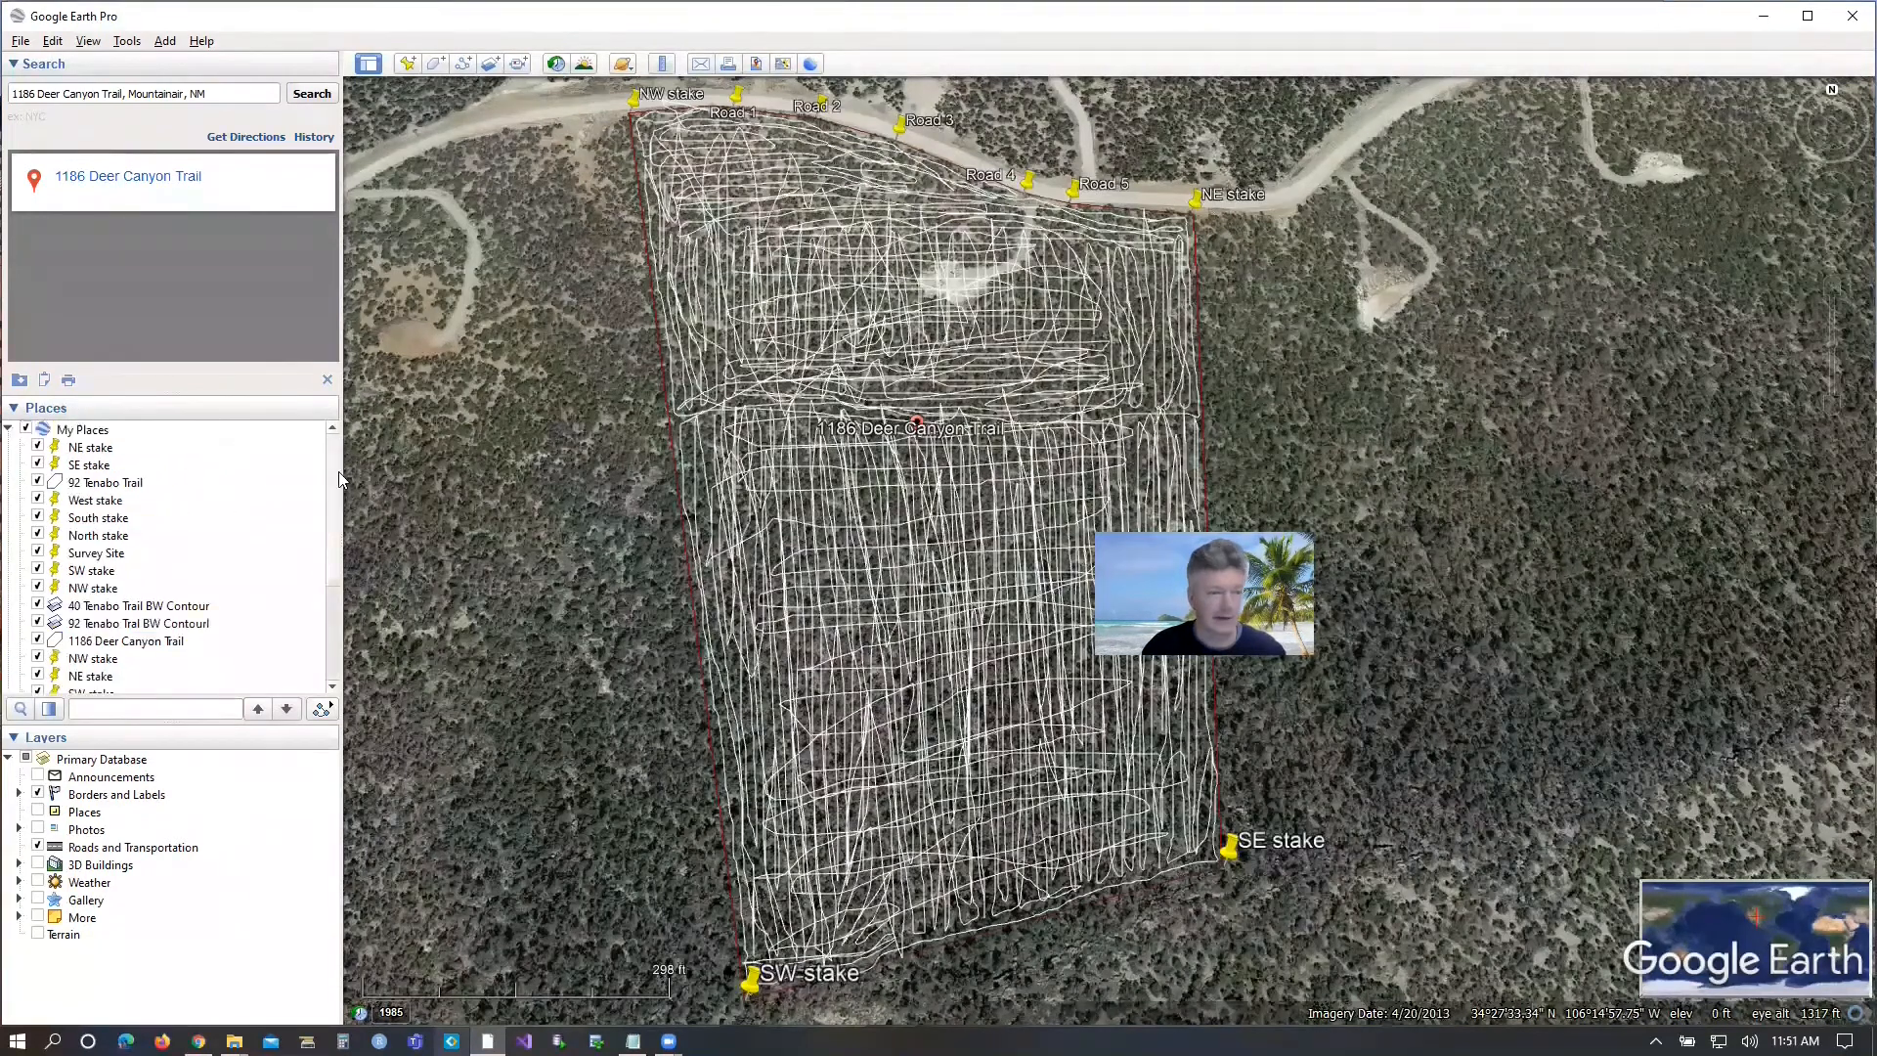
pyautogui.click(334, 622)
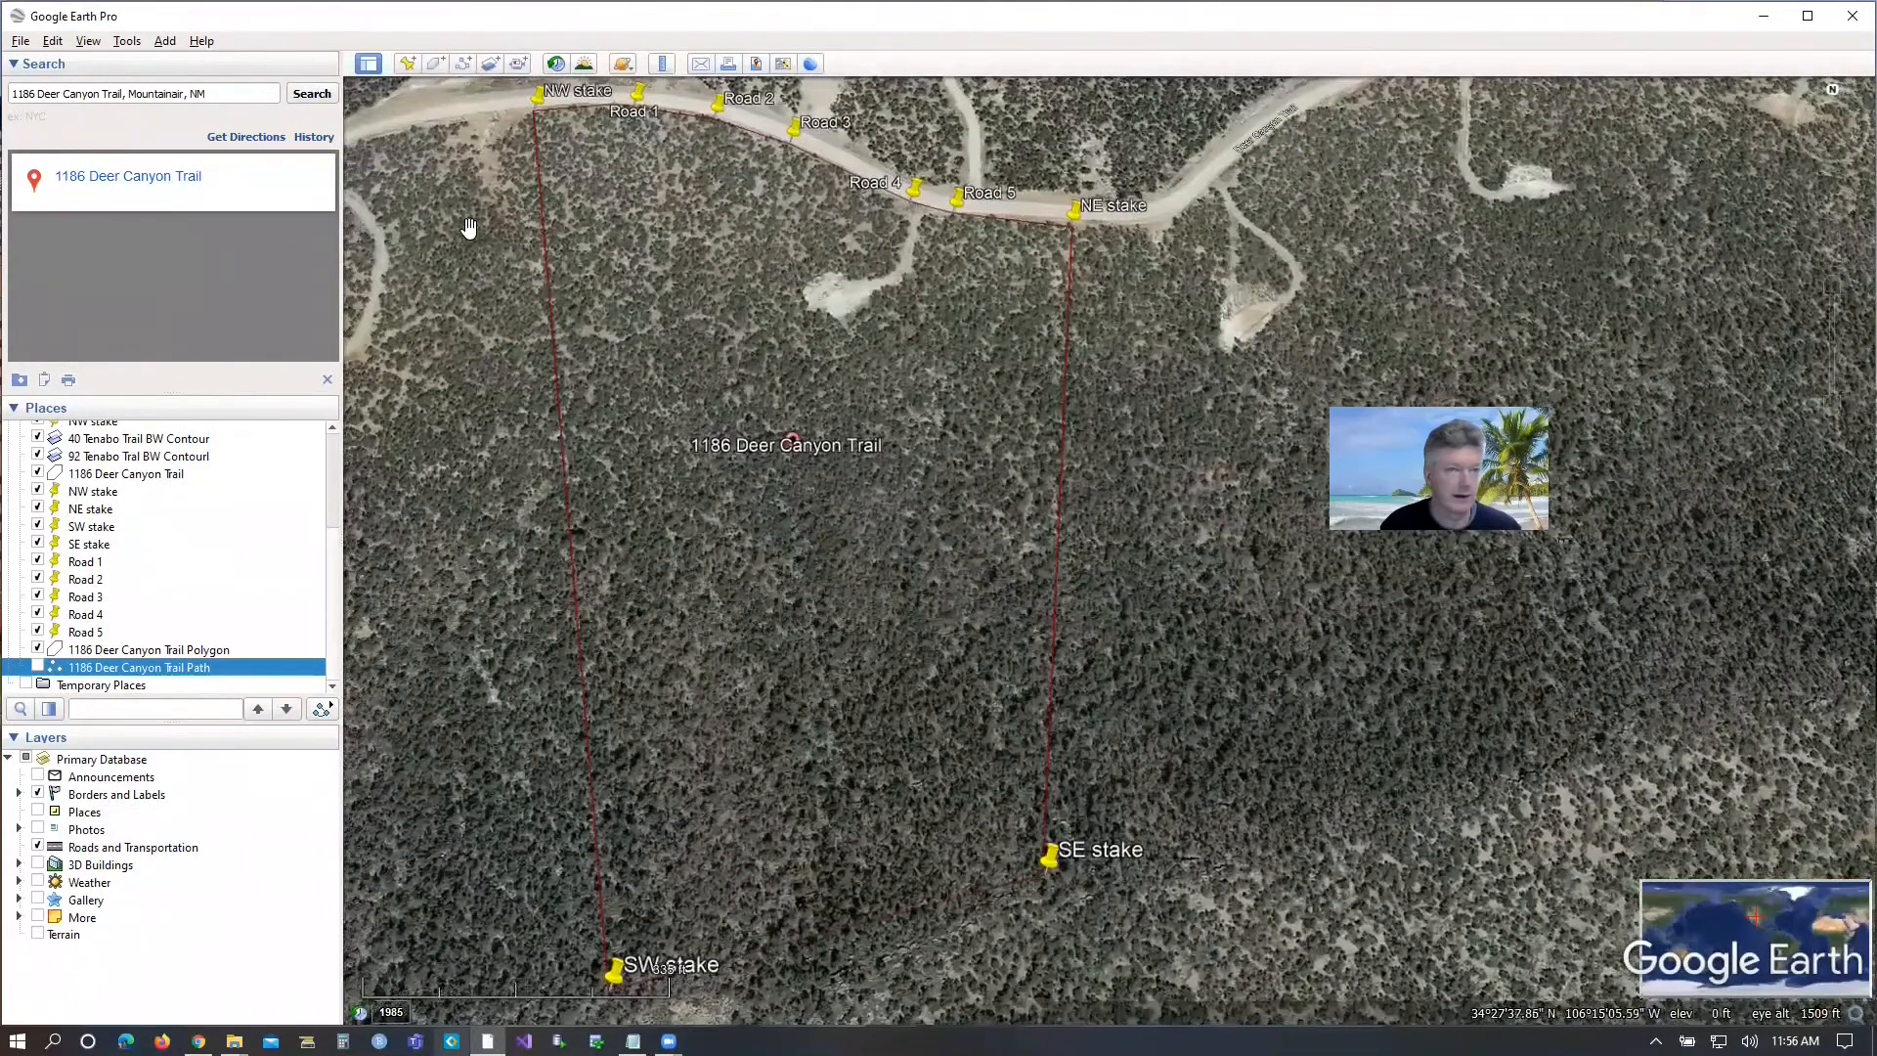
pyautogui.click(490, 65)
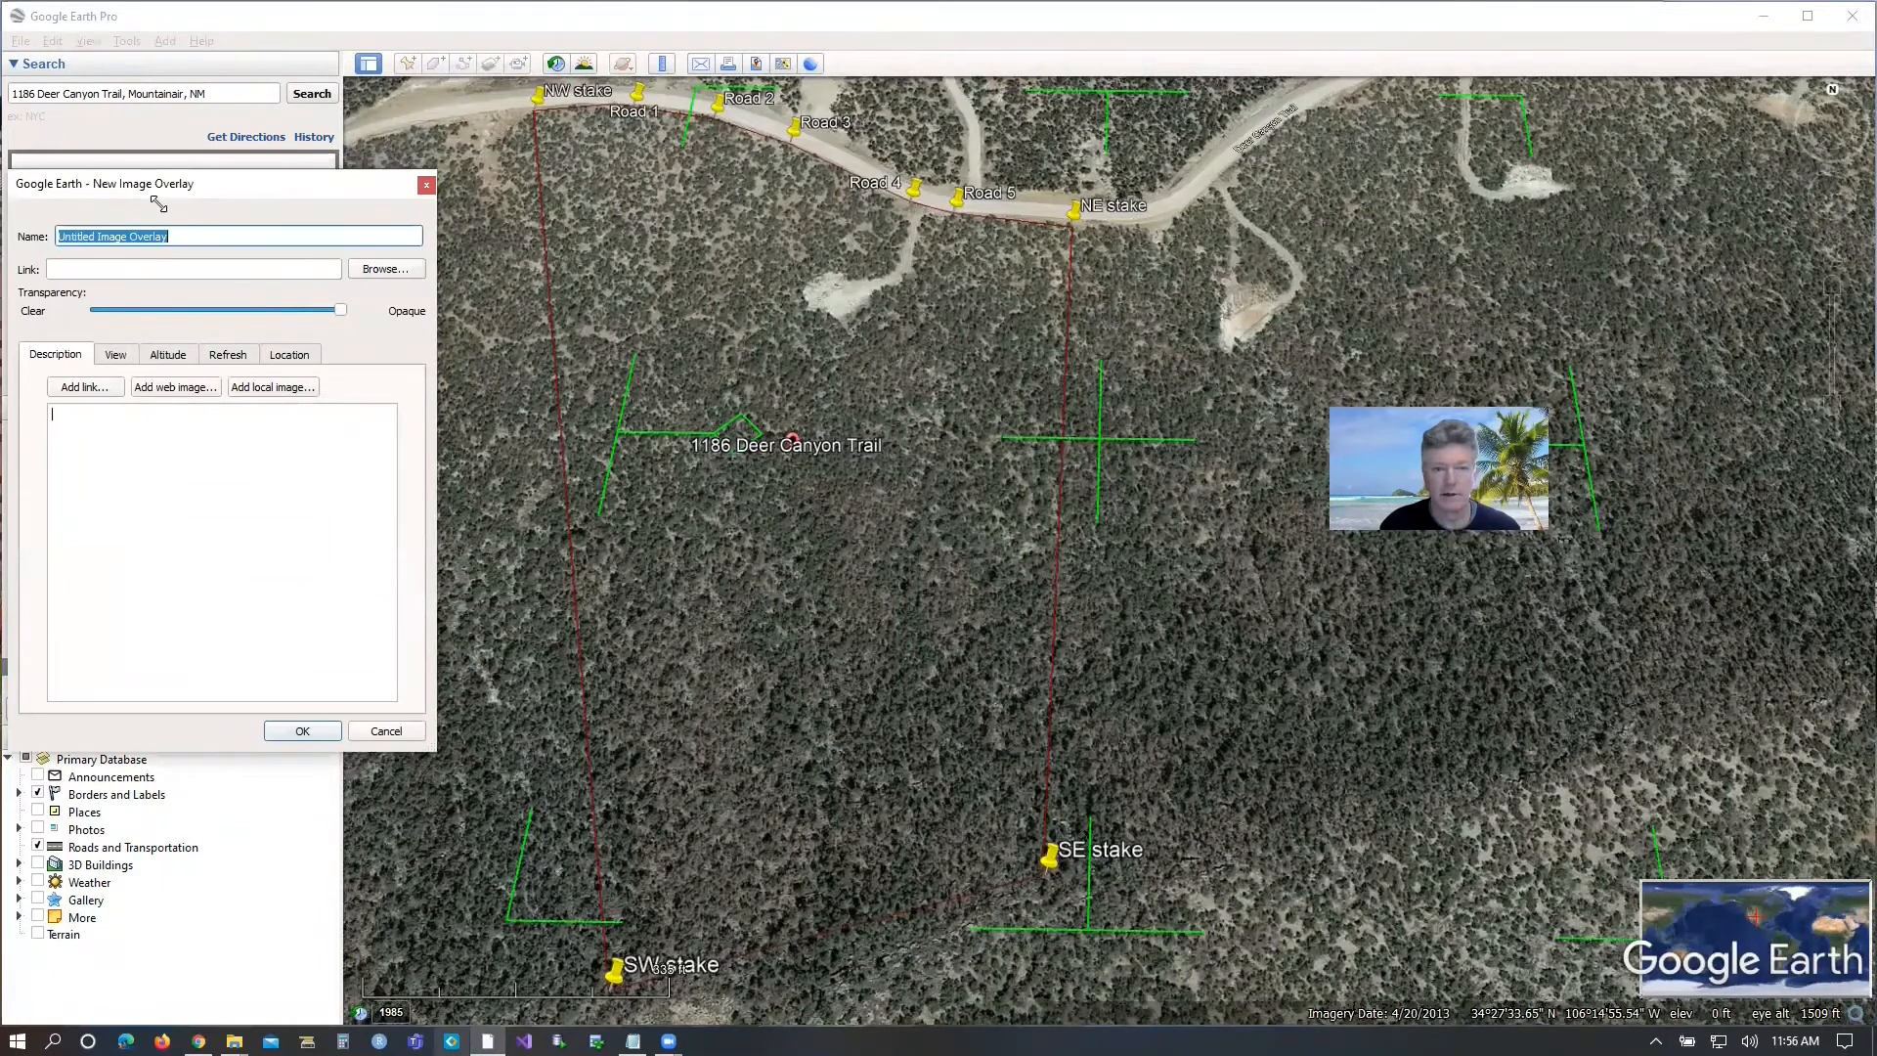
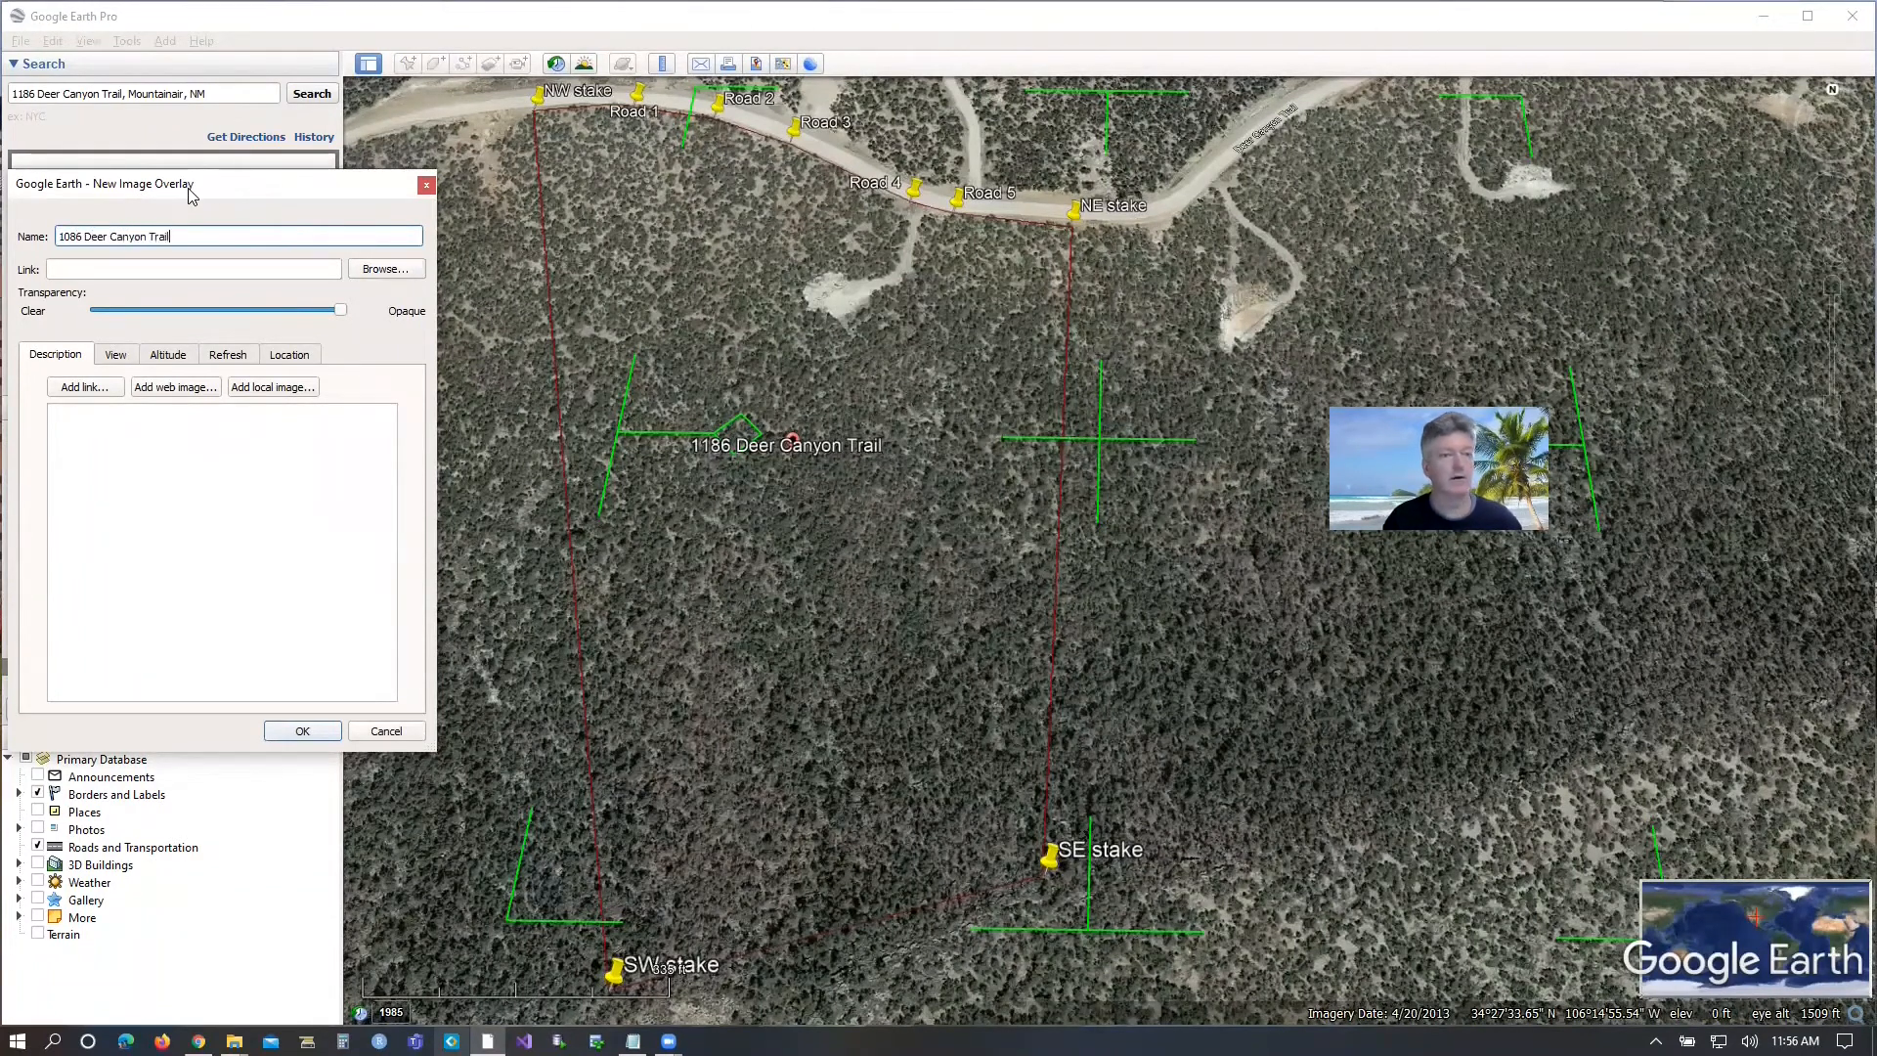
pyautogui.click(268, 309)
pyautogui.moveTo(266, 309); pyautogui.dragTo(276, 309)
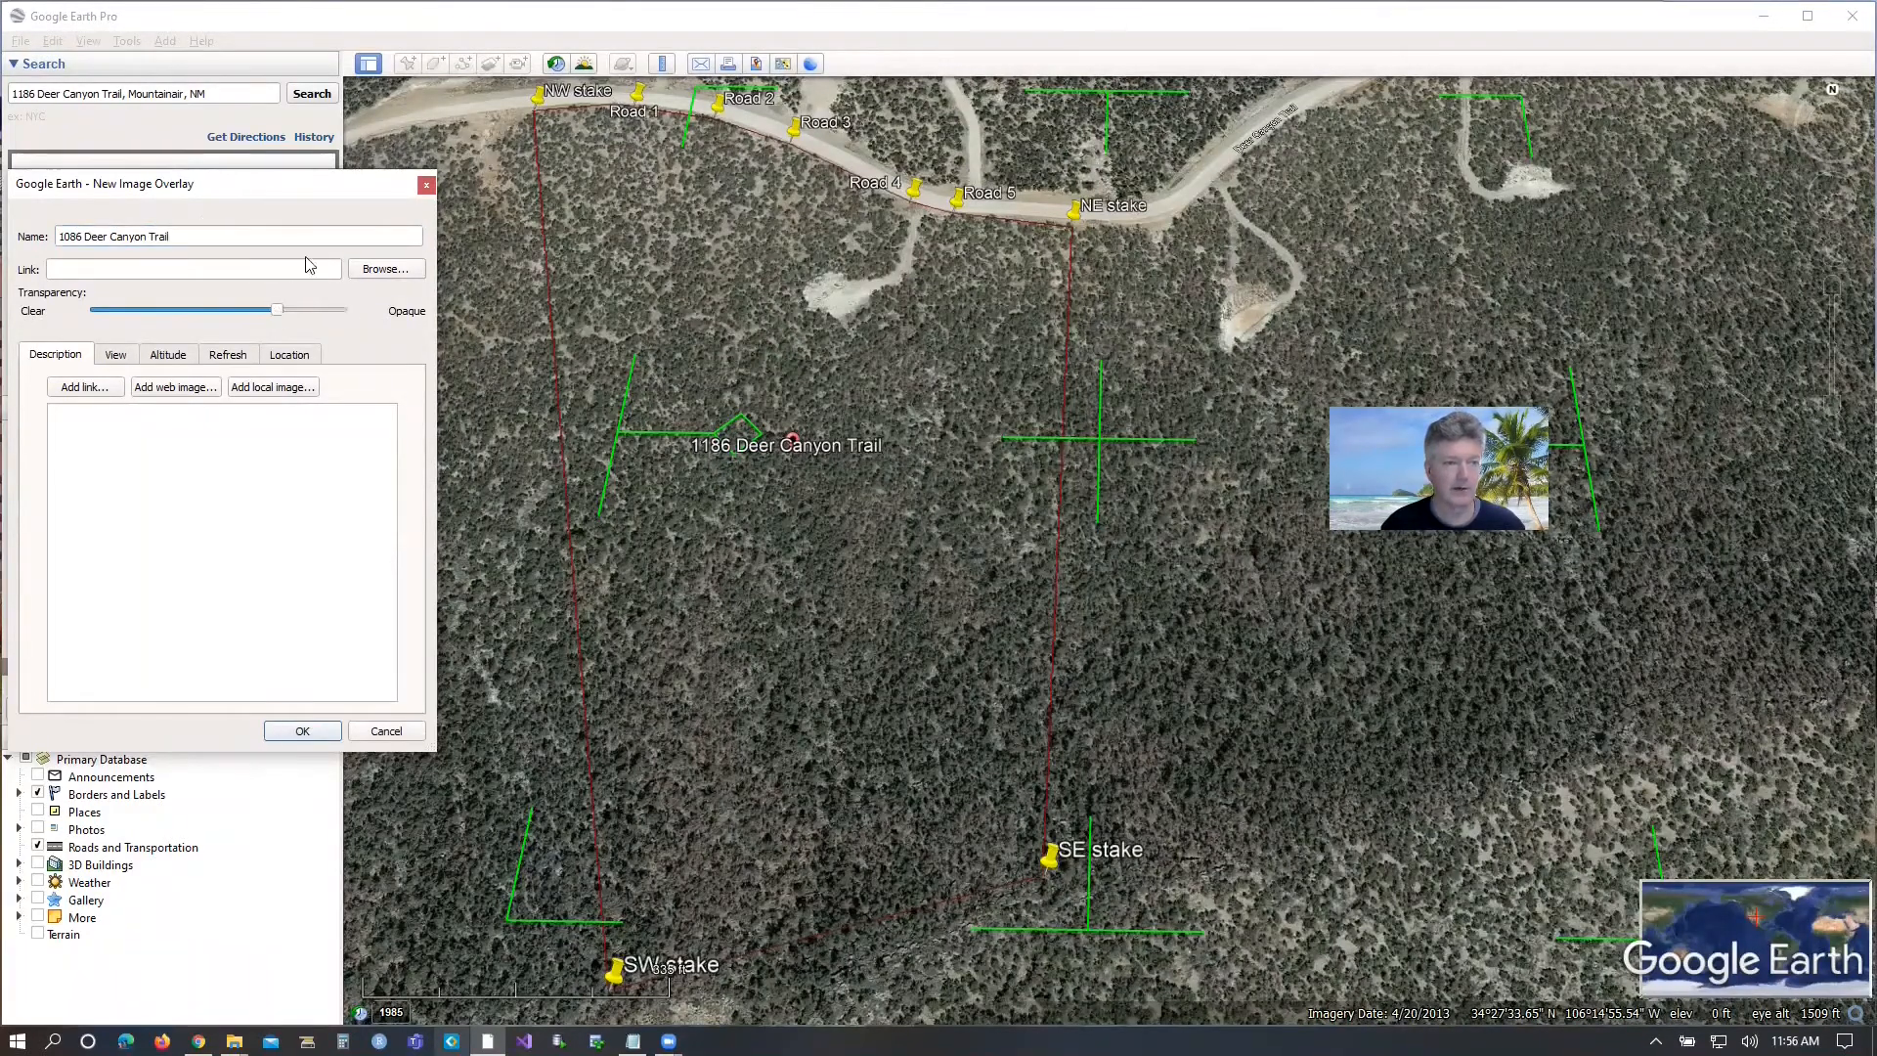
pyautogui.click(364, 269)
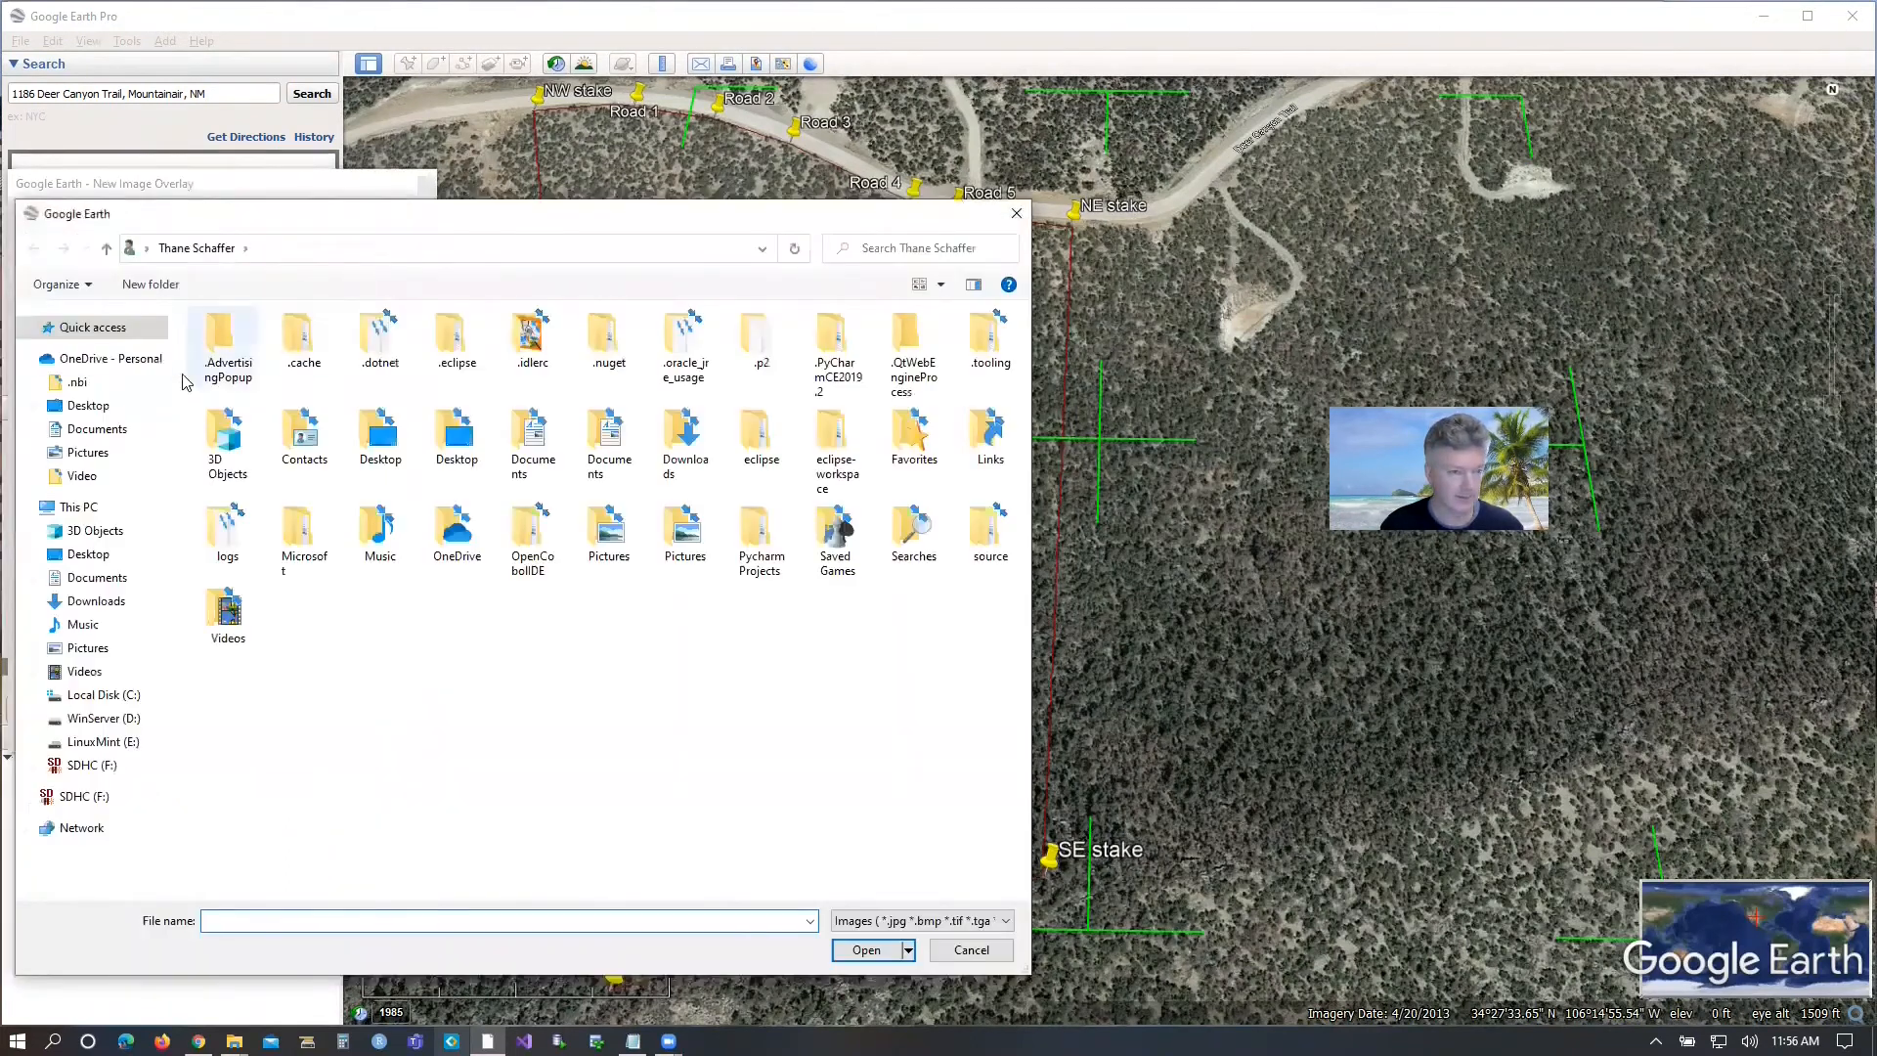
pyautogui.click(78, 506)
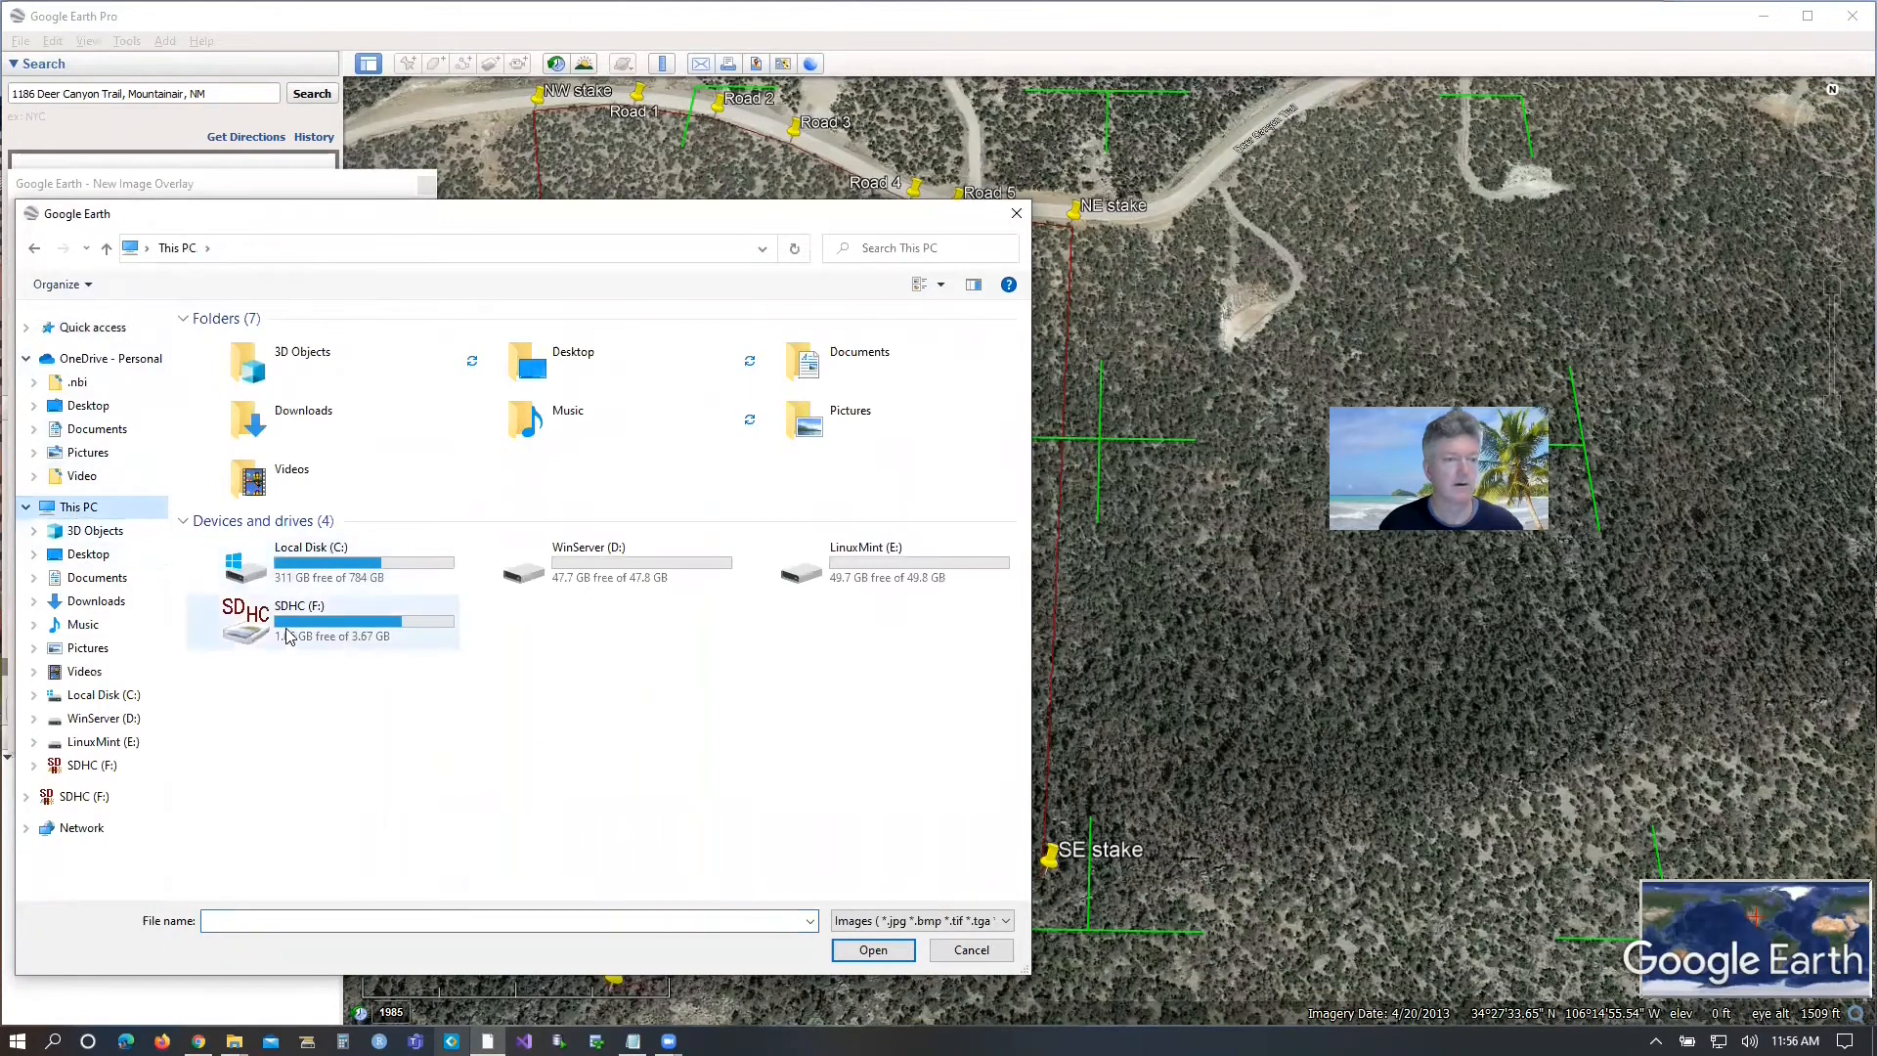
pyautogui.click(97, 428)
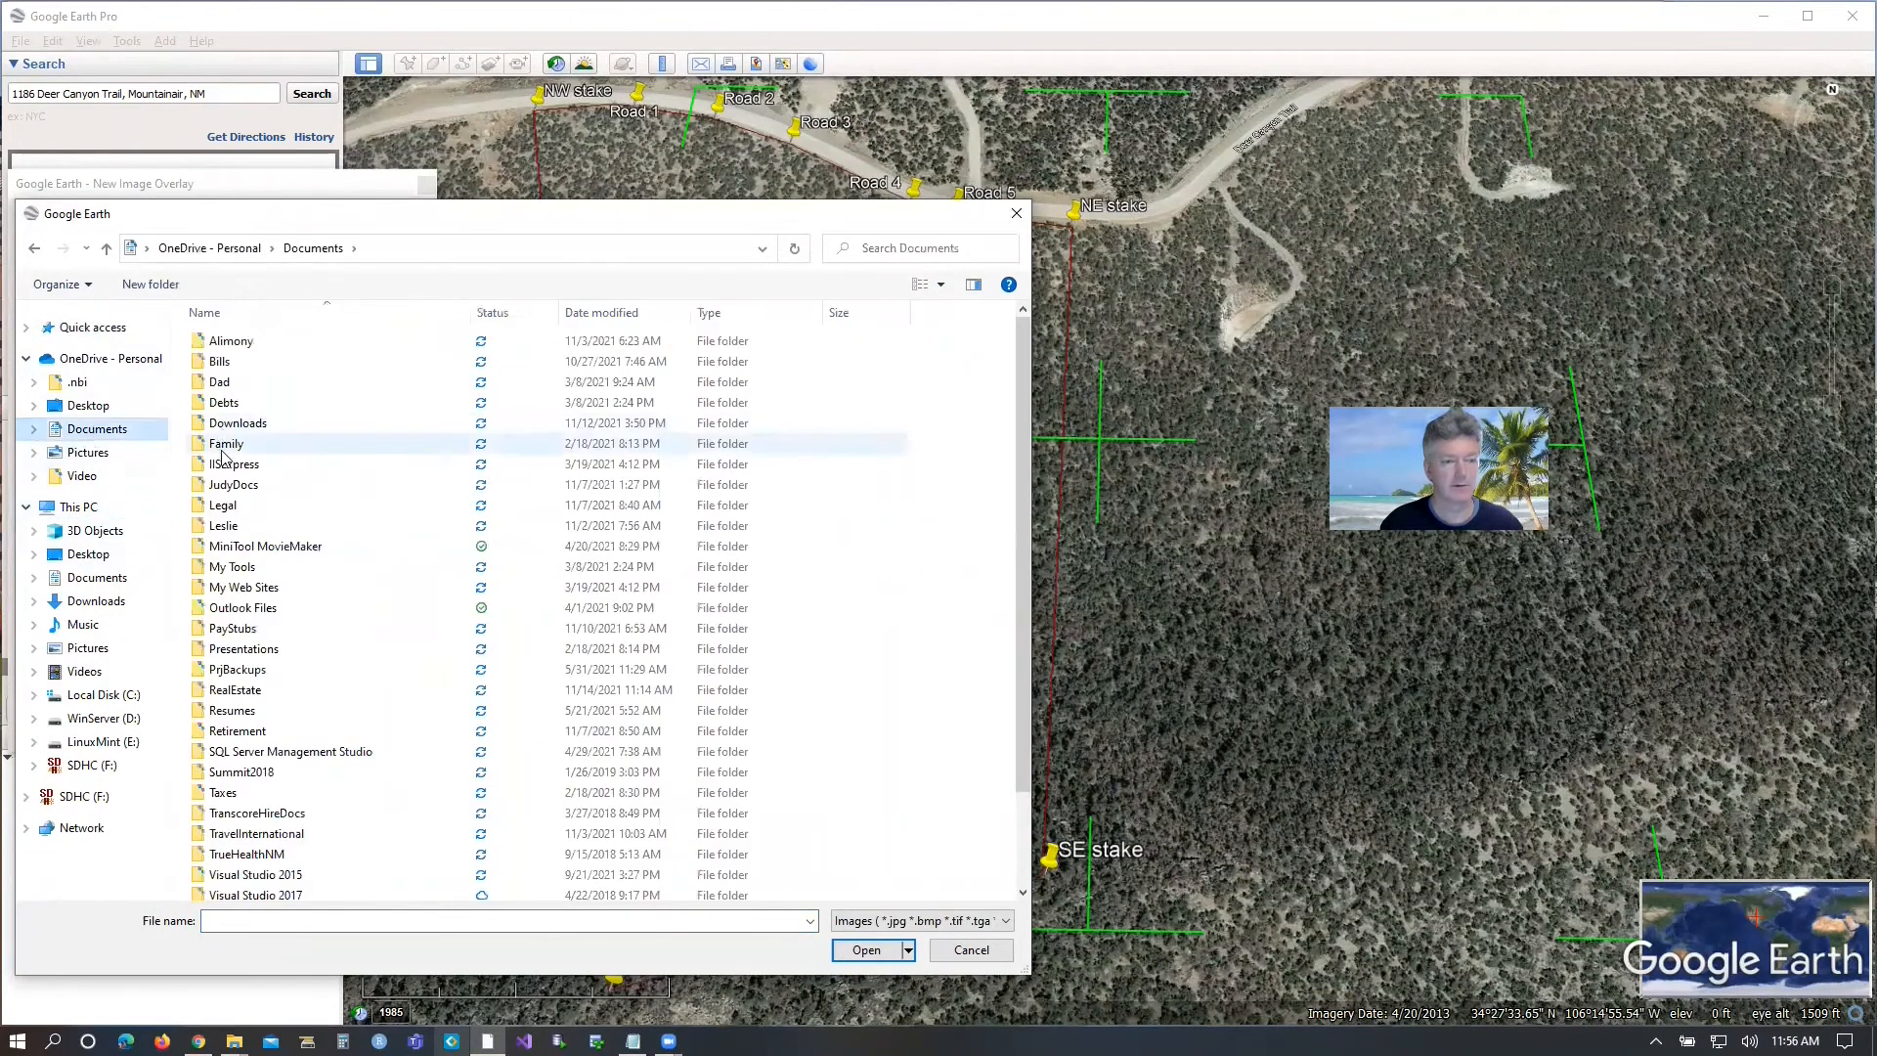
pyautogui.scroll(-2, 223, 460)
pyautogui.doubleClick(235, 583)
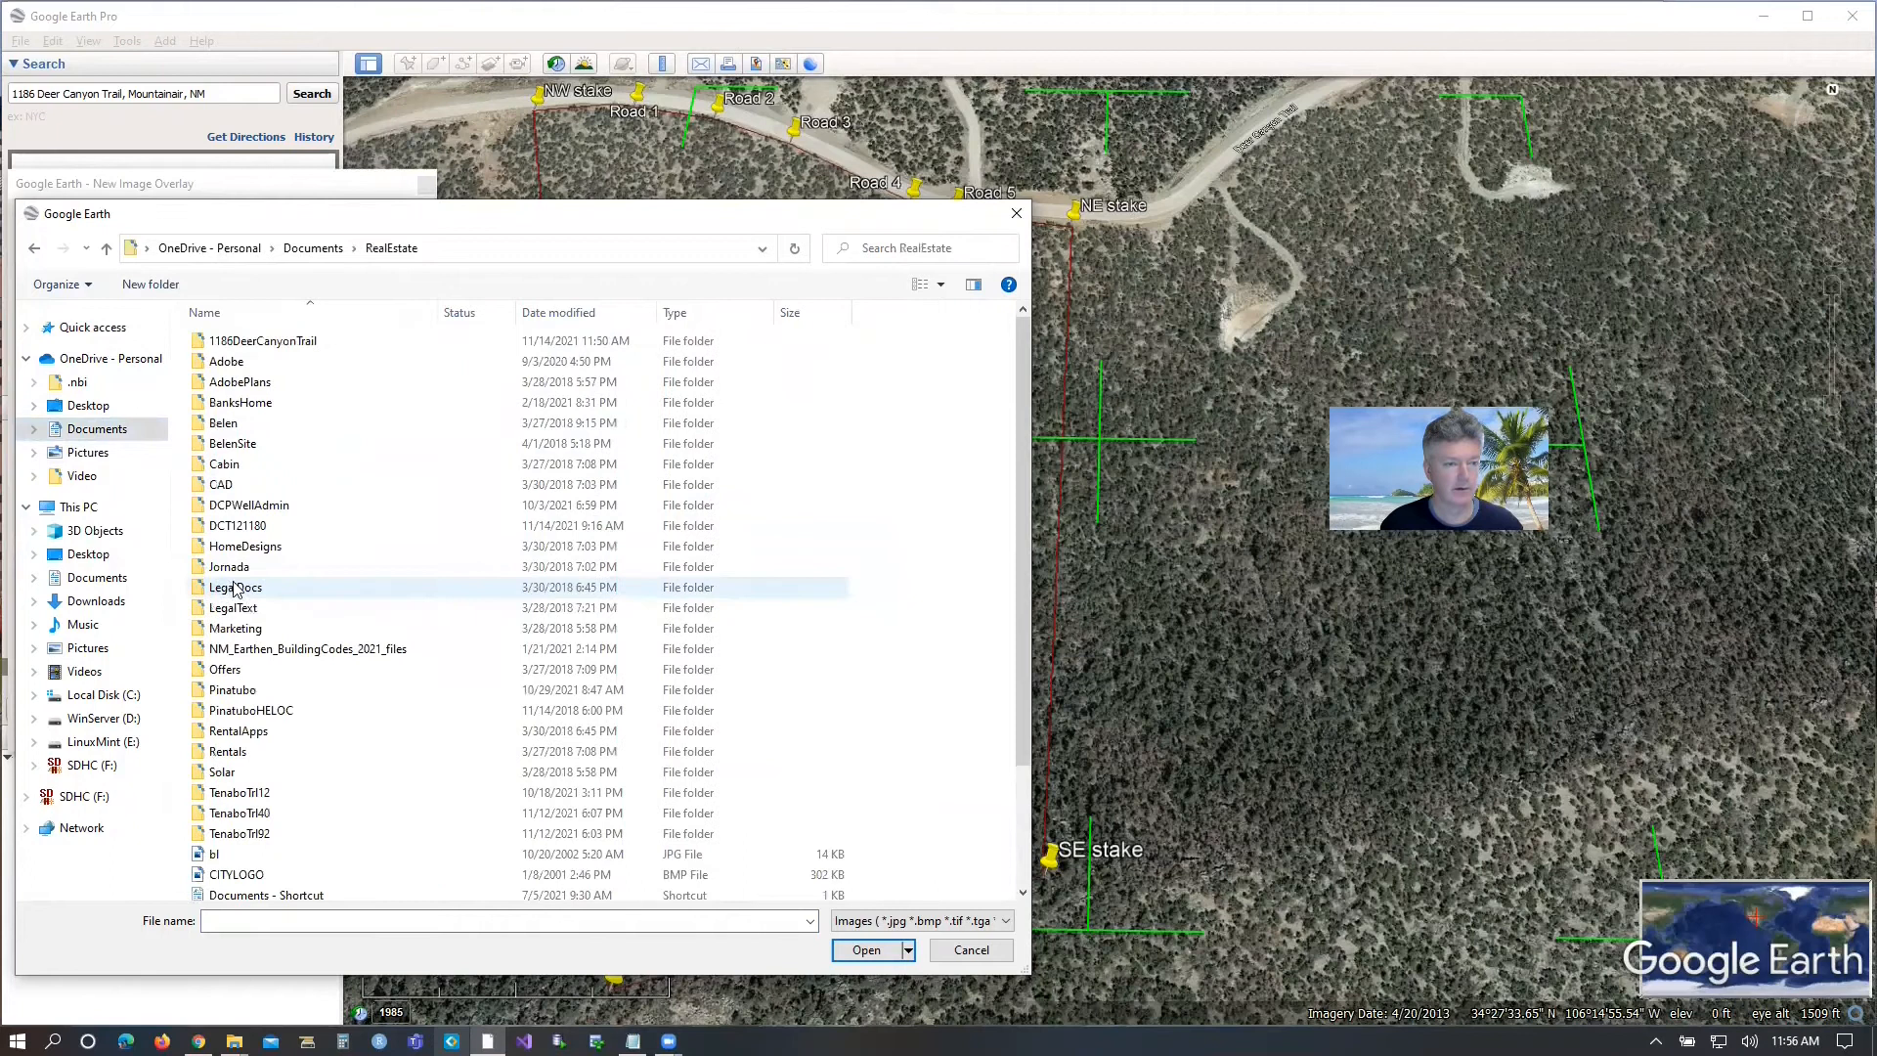
pyautogui.click(245, 340)
pyautogui.doubleClick(244, 340)
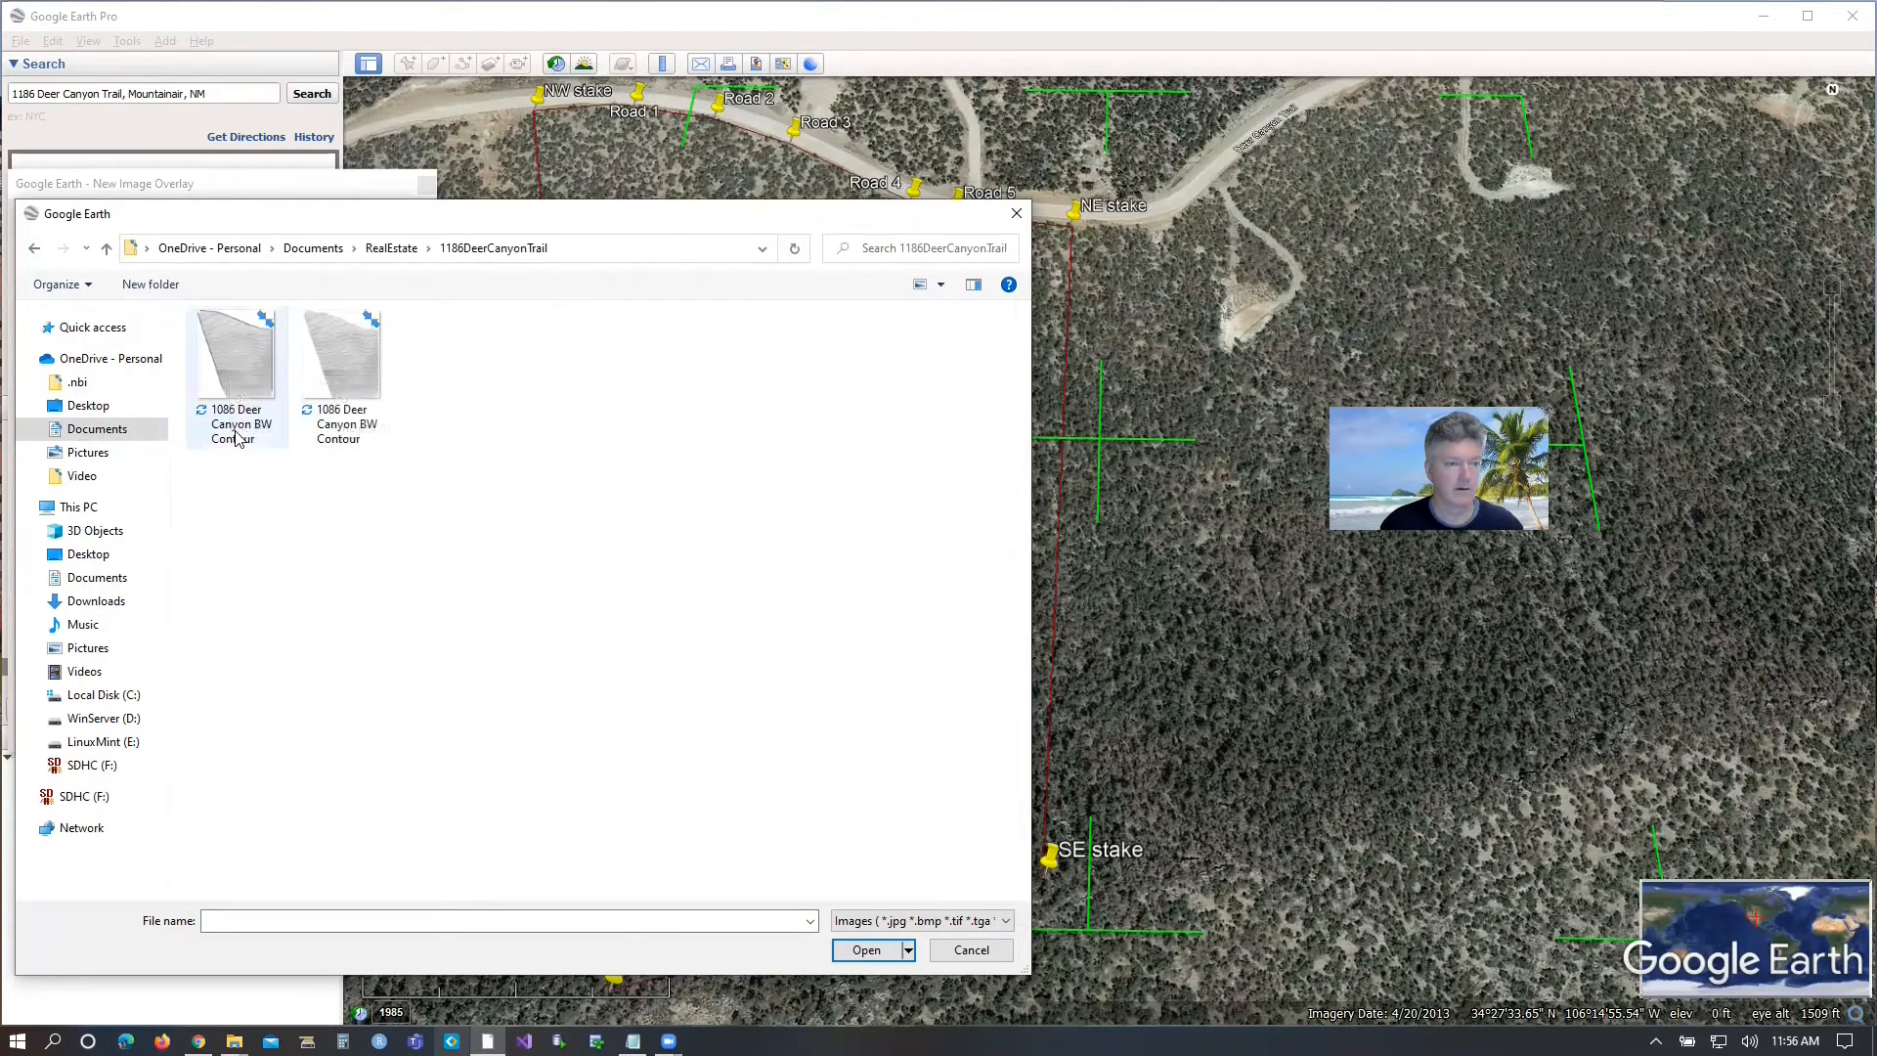
pyautogui.doubleClick(237, 359)
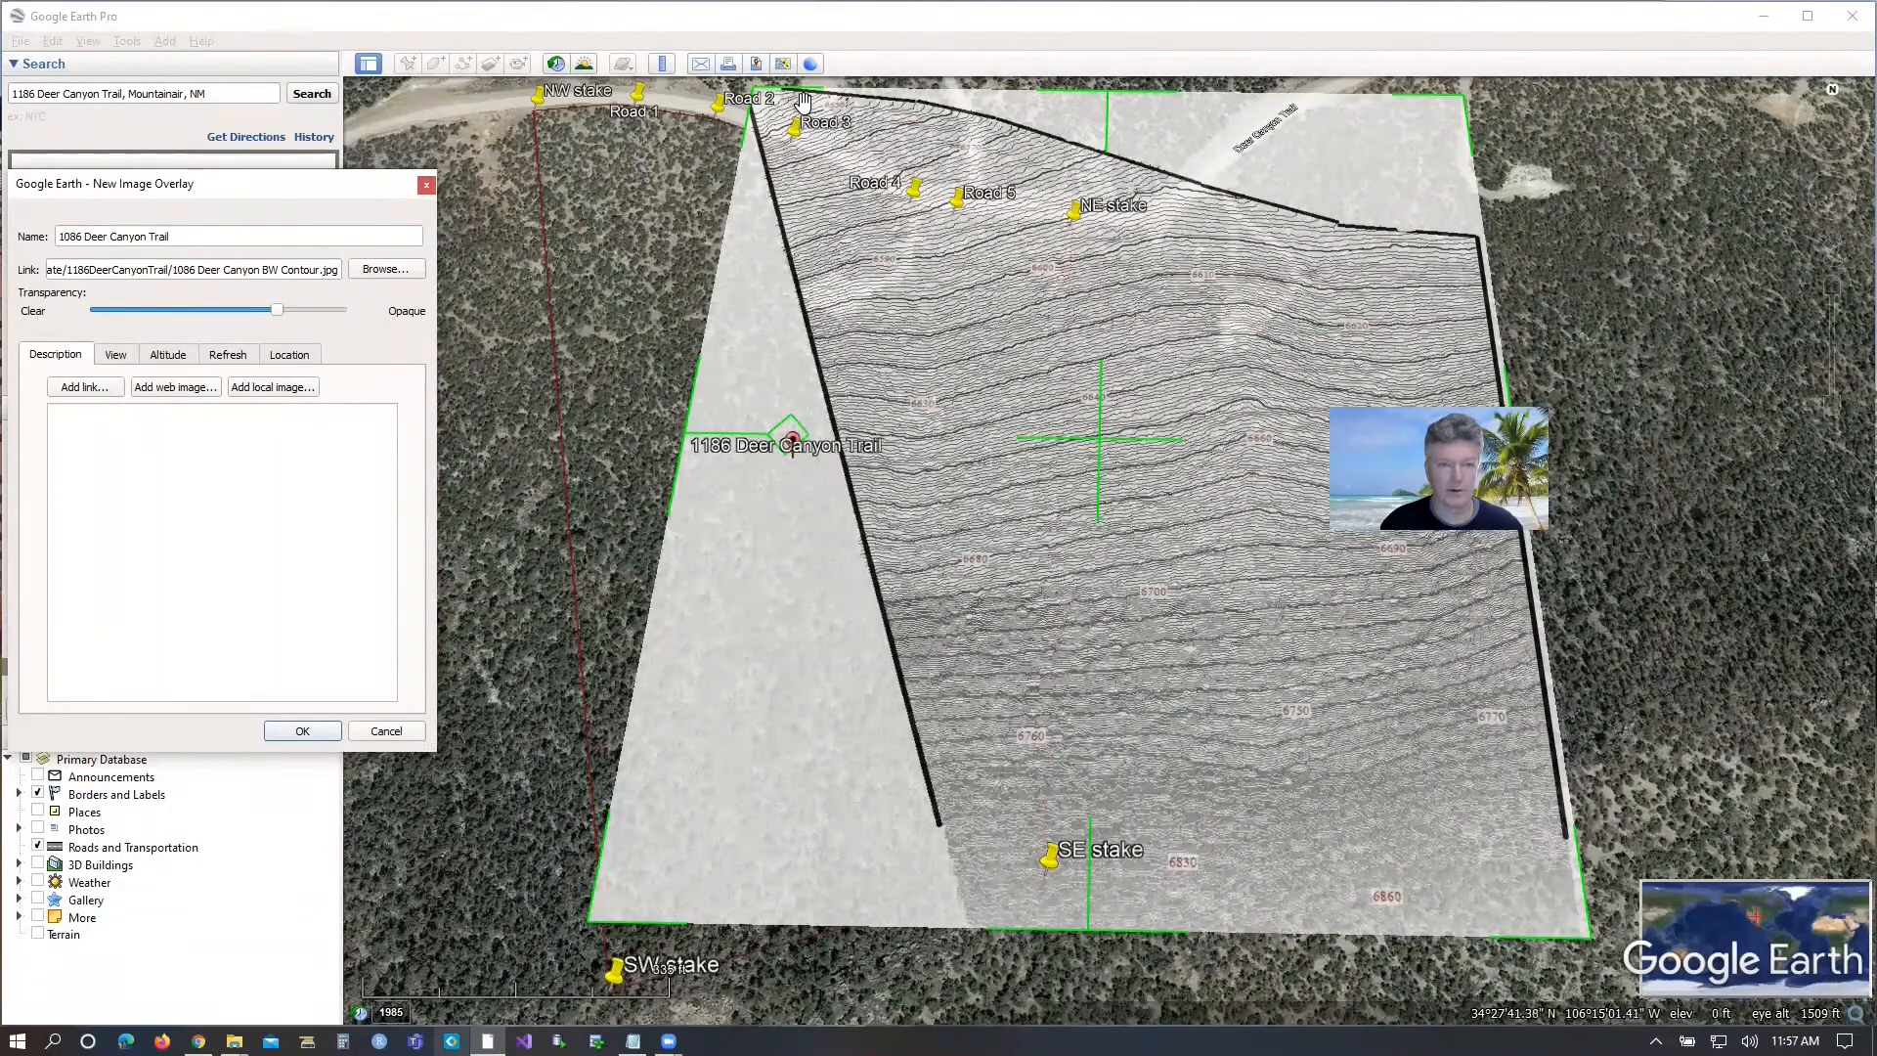
# Resize the overlay from its northwest and northeast corners to roughly the parcel's width, and move it north so its outline meets the road.
pyautogui.moveTo(769, 105); pyautogui.dragTo(545, 118)
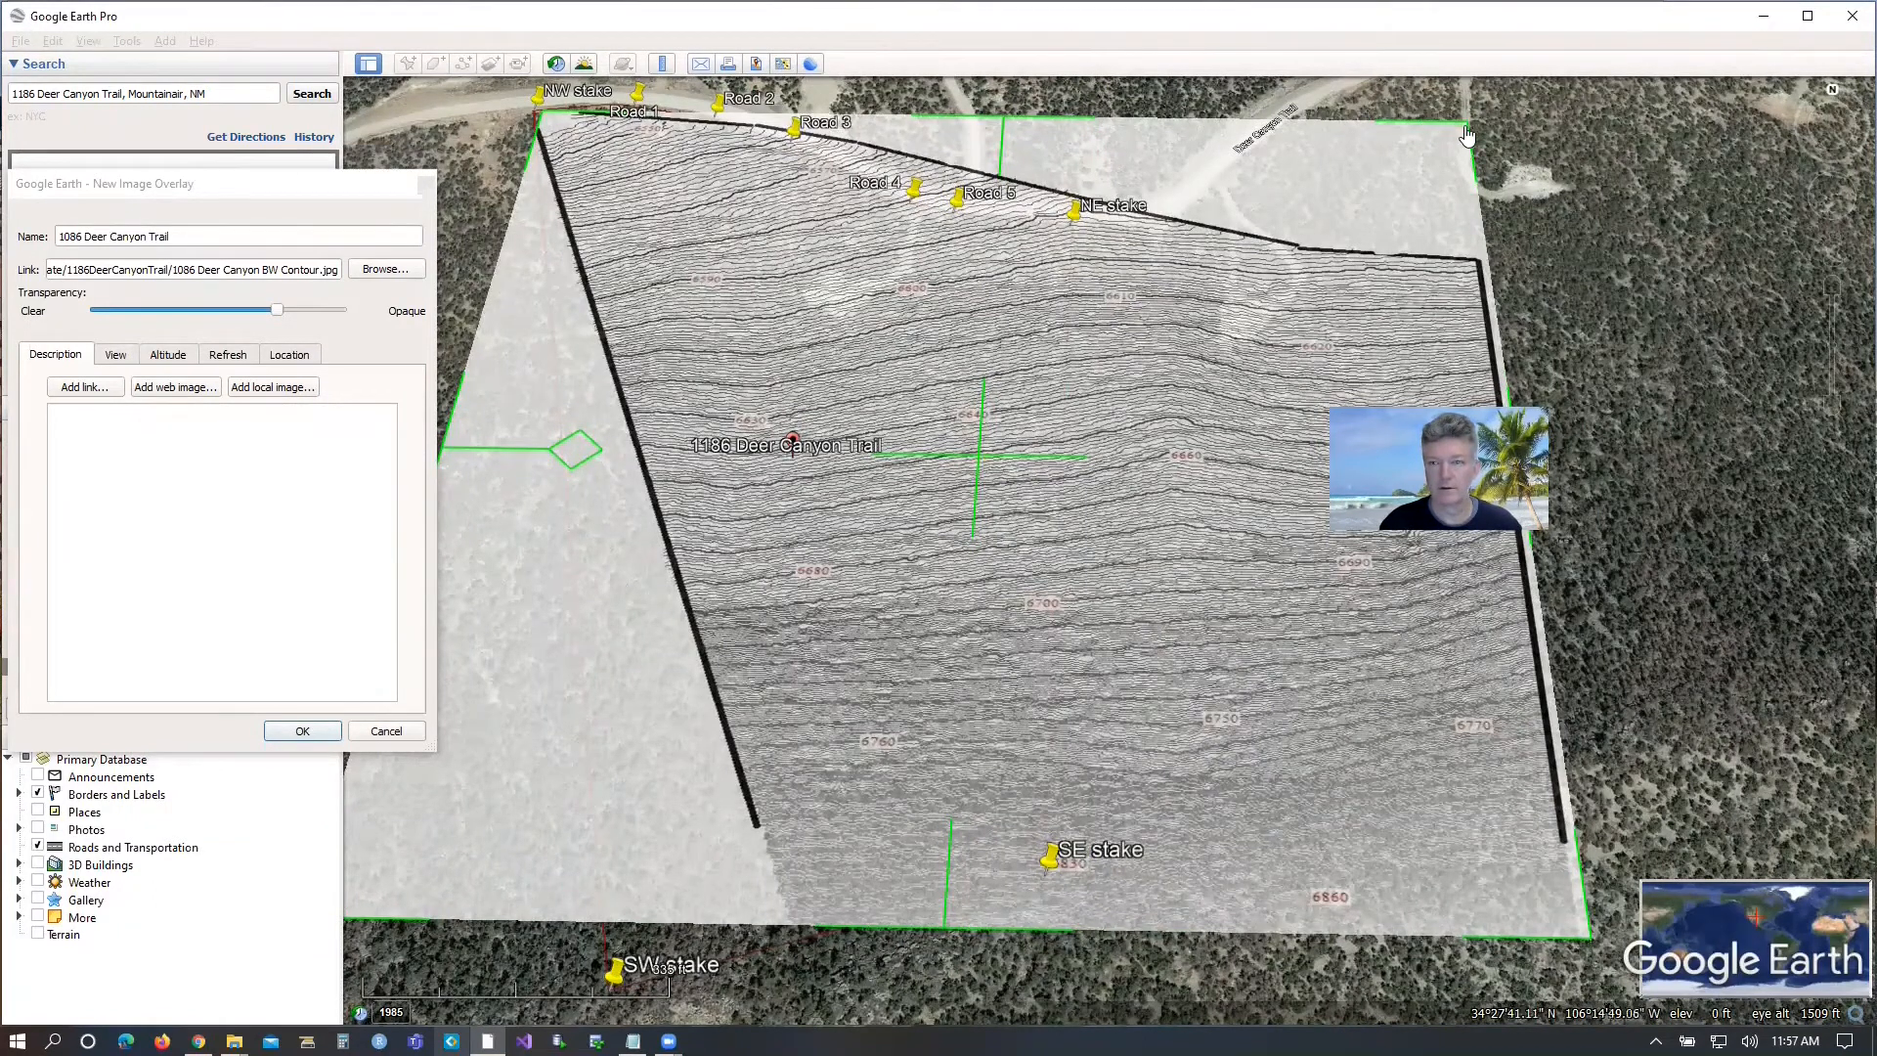
pyautogui.moveTo(1459, 138); pyautogui.dragTo(1058, 182)
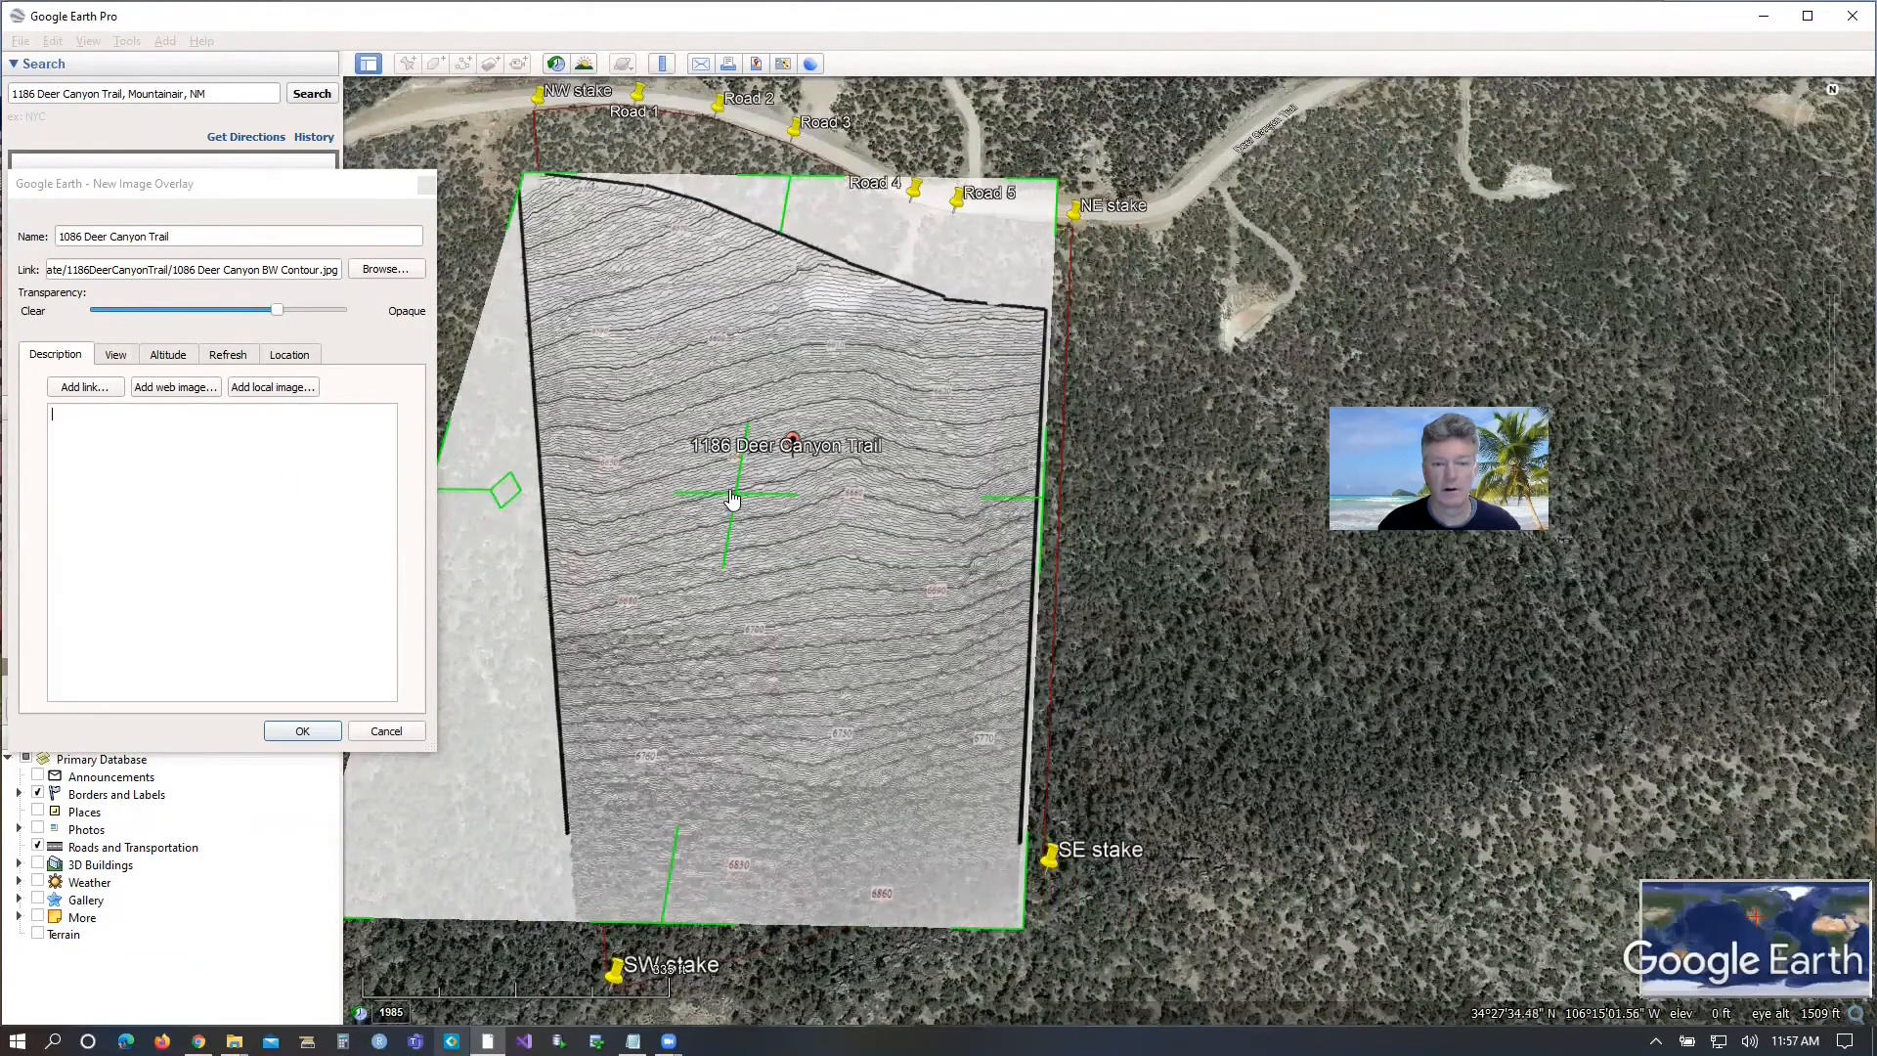
pyautogui.moveTo(735, 498); pyautogui.dragTo(775, 407)
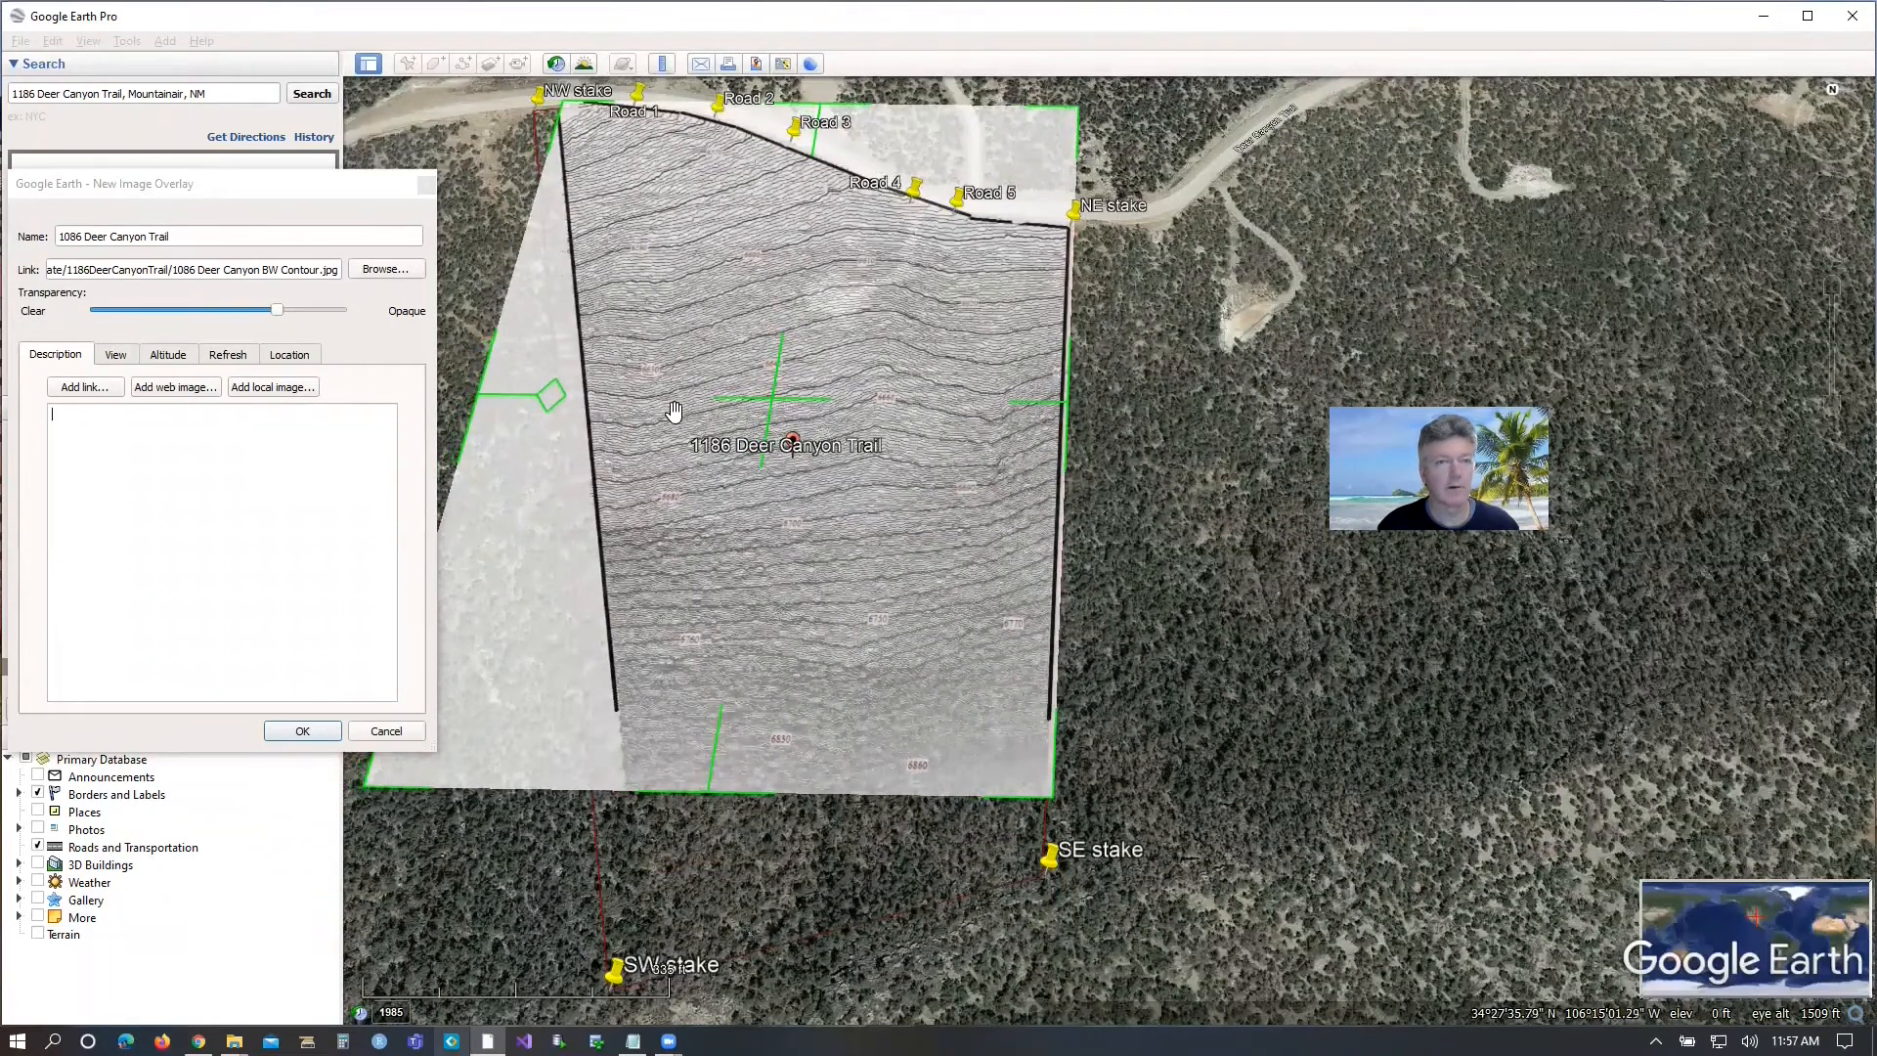
# Align the overlay's northwest corner with the NW stake, adjust its north edge to the road, and stretch its south edge to near the SE stake.
pyautogui.moveTo(573, 120); pyautogui.dragTo(536, 120)
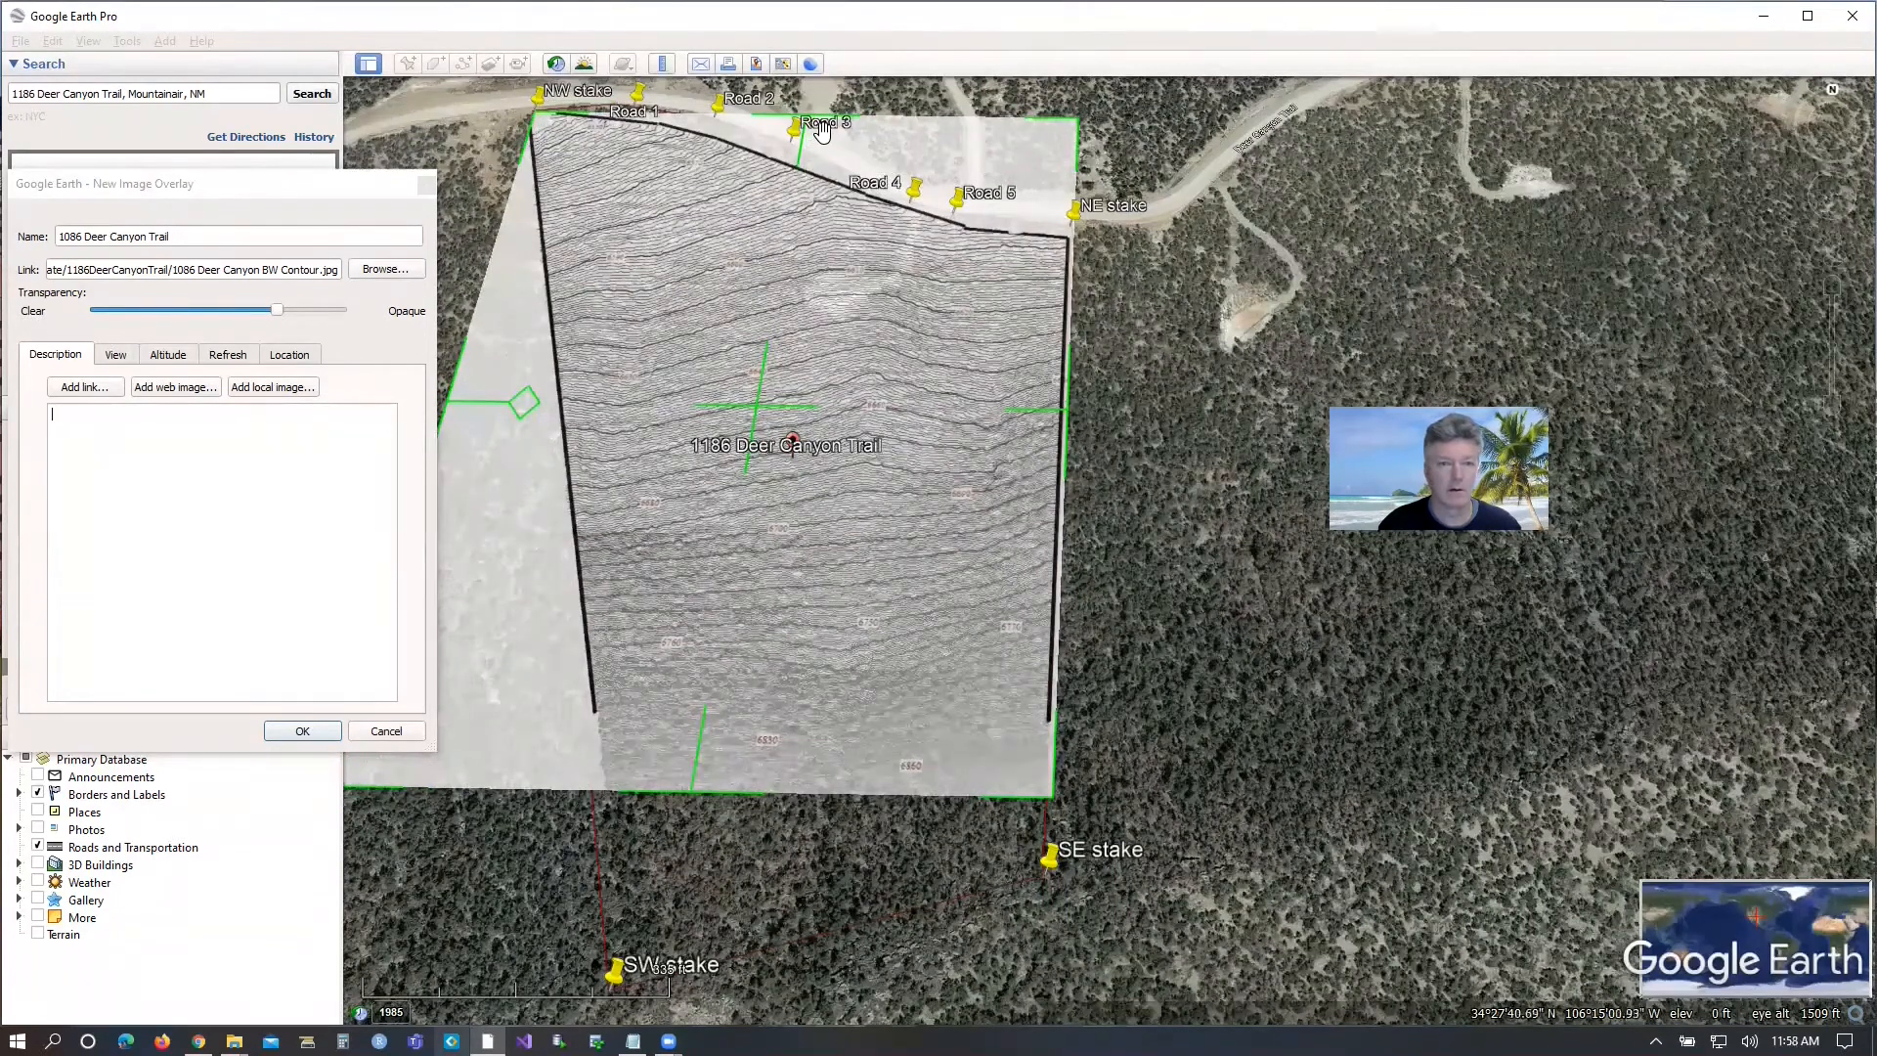
pyautogui.moveTo(810, 128); pyautogui.dragTo(817, 113)
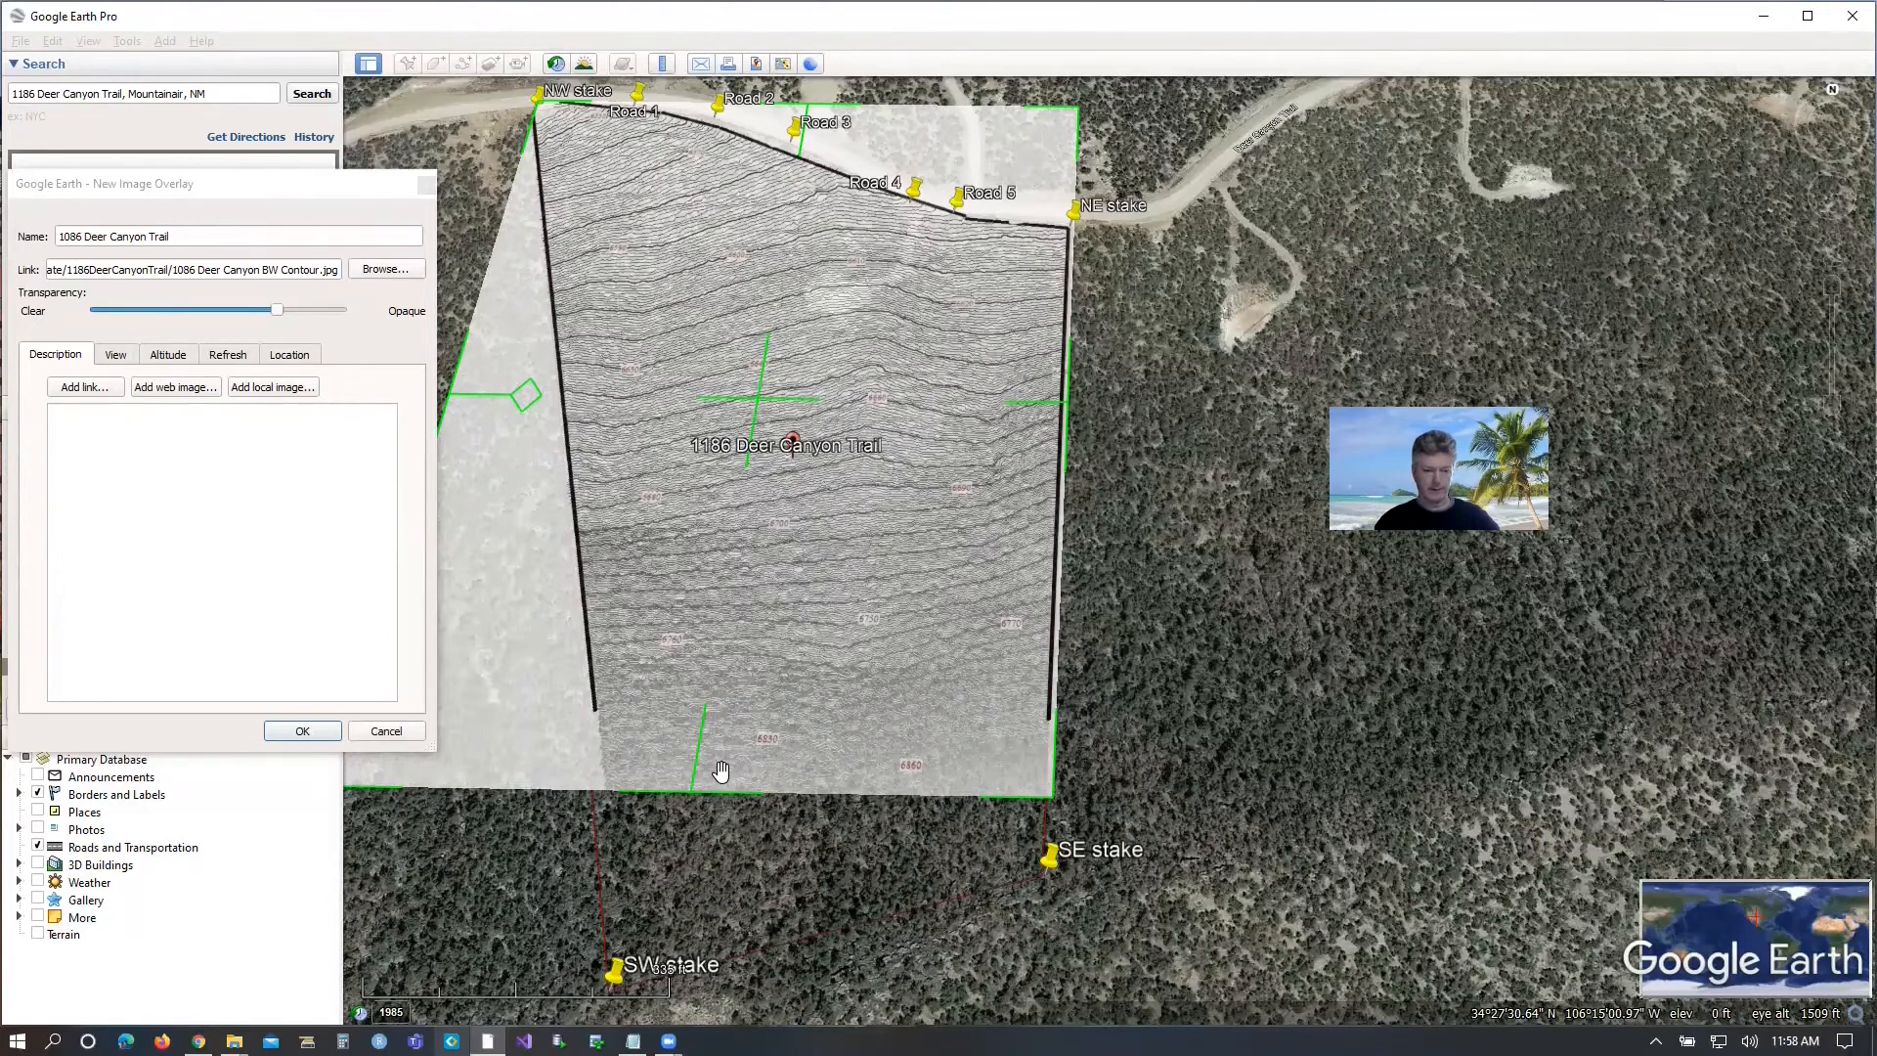
pyautogui.moveTo(711, 790); pyautogui.dragTo(706, 875)
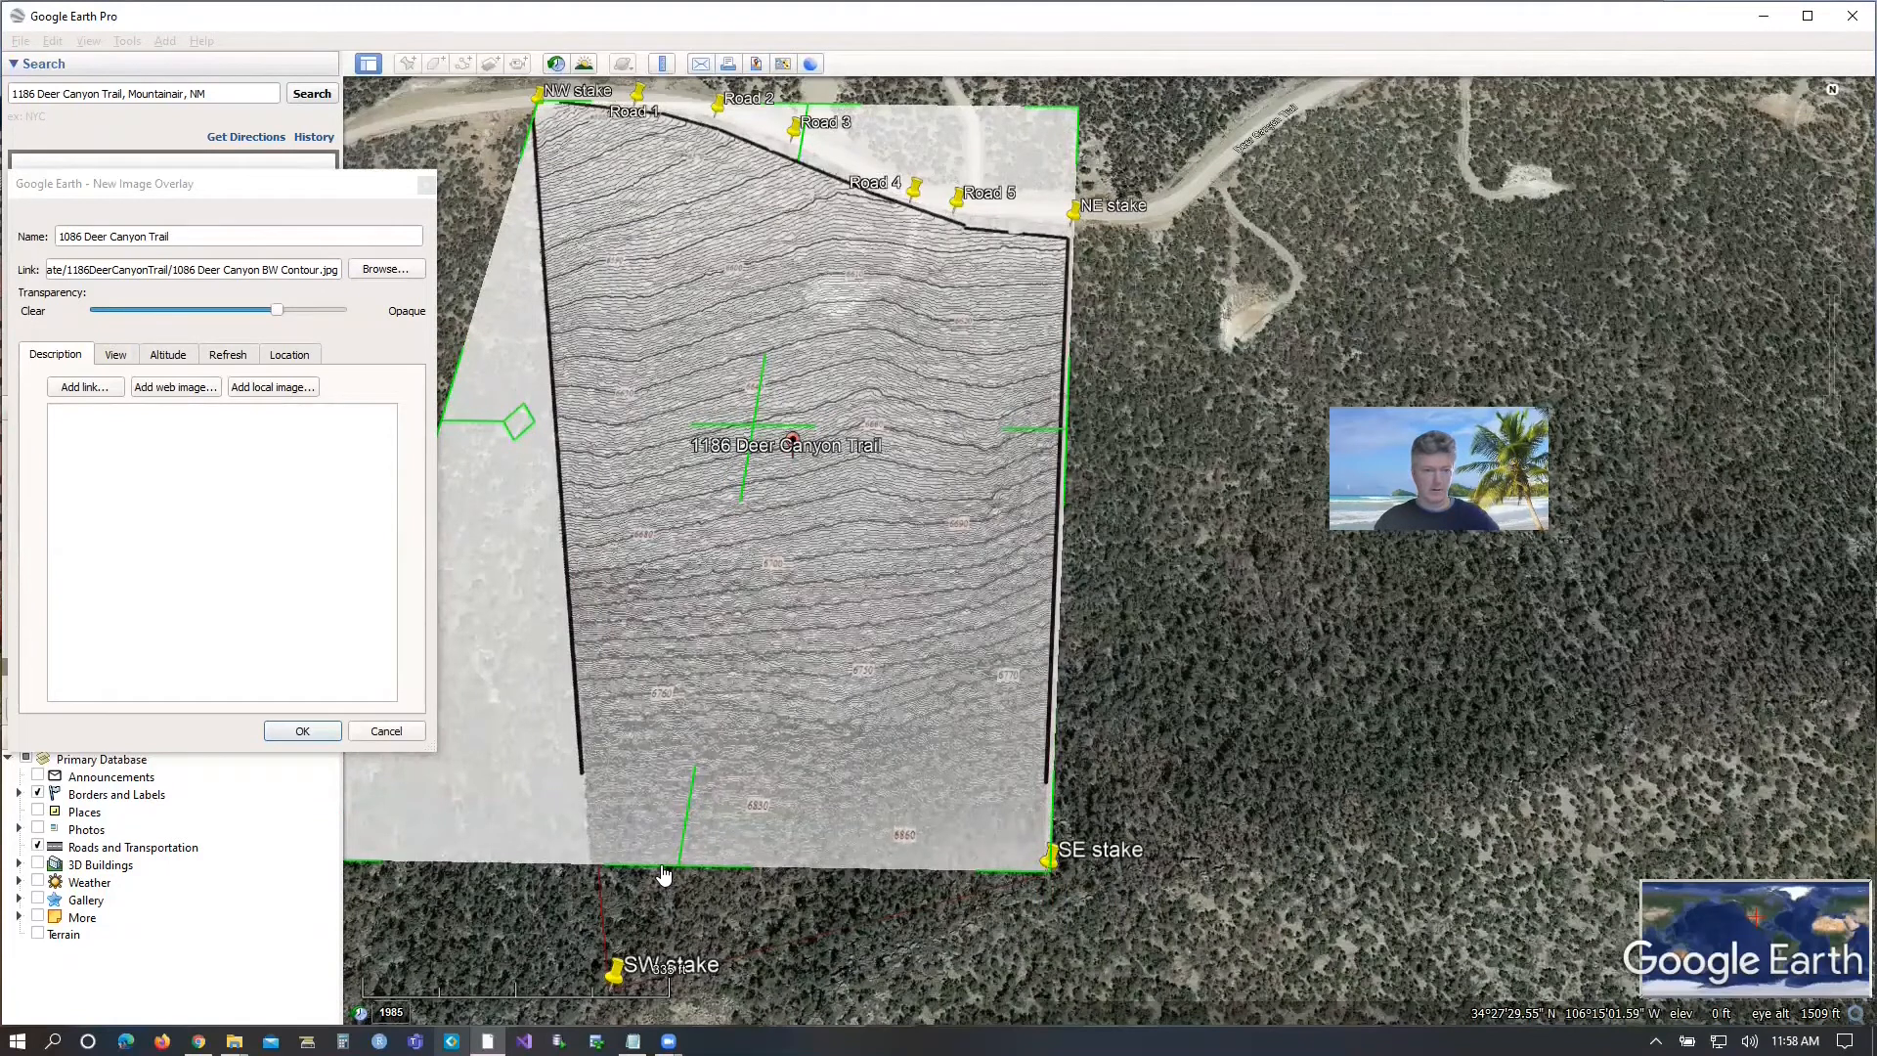
pyautogui.moveTo(663, 873); pyautogui.dragTo(663, 876)
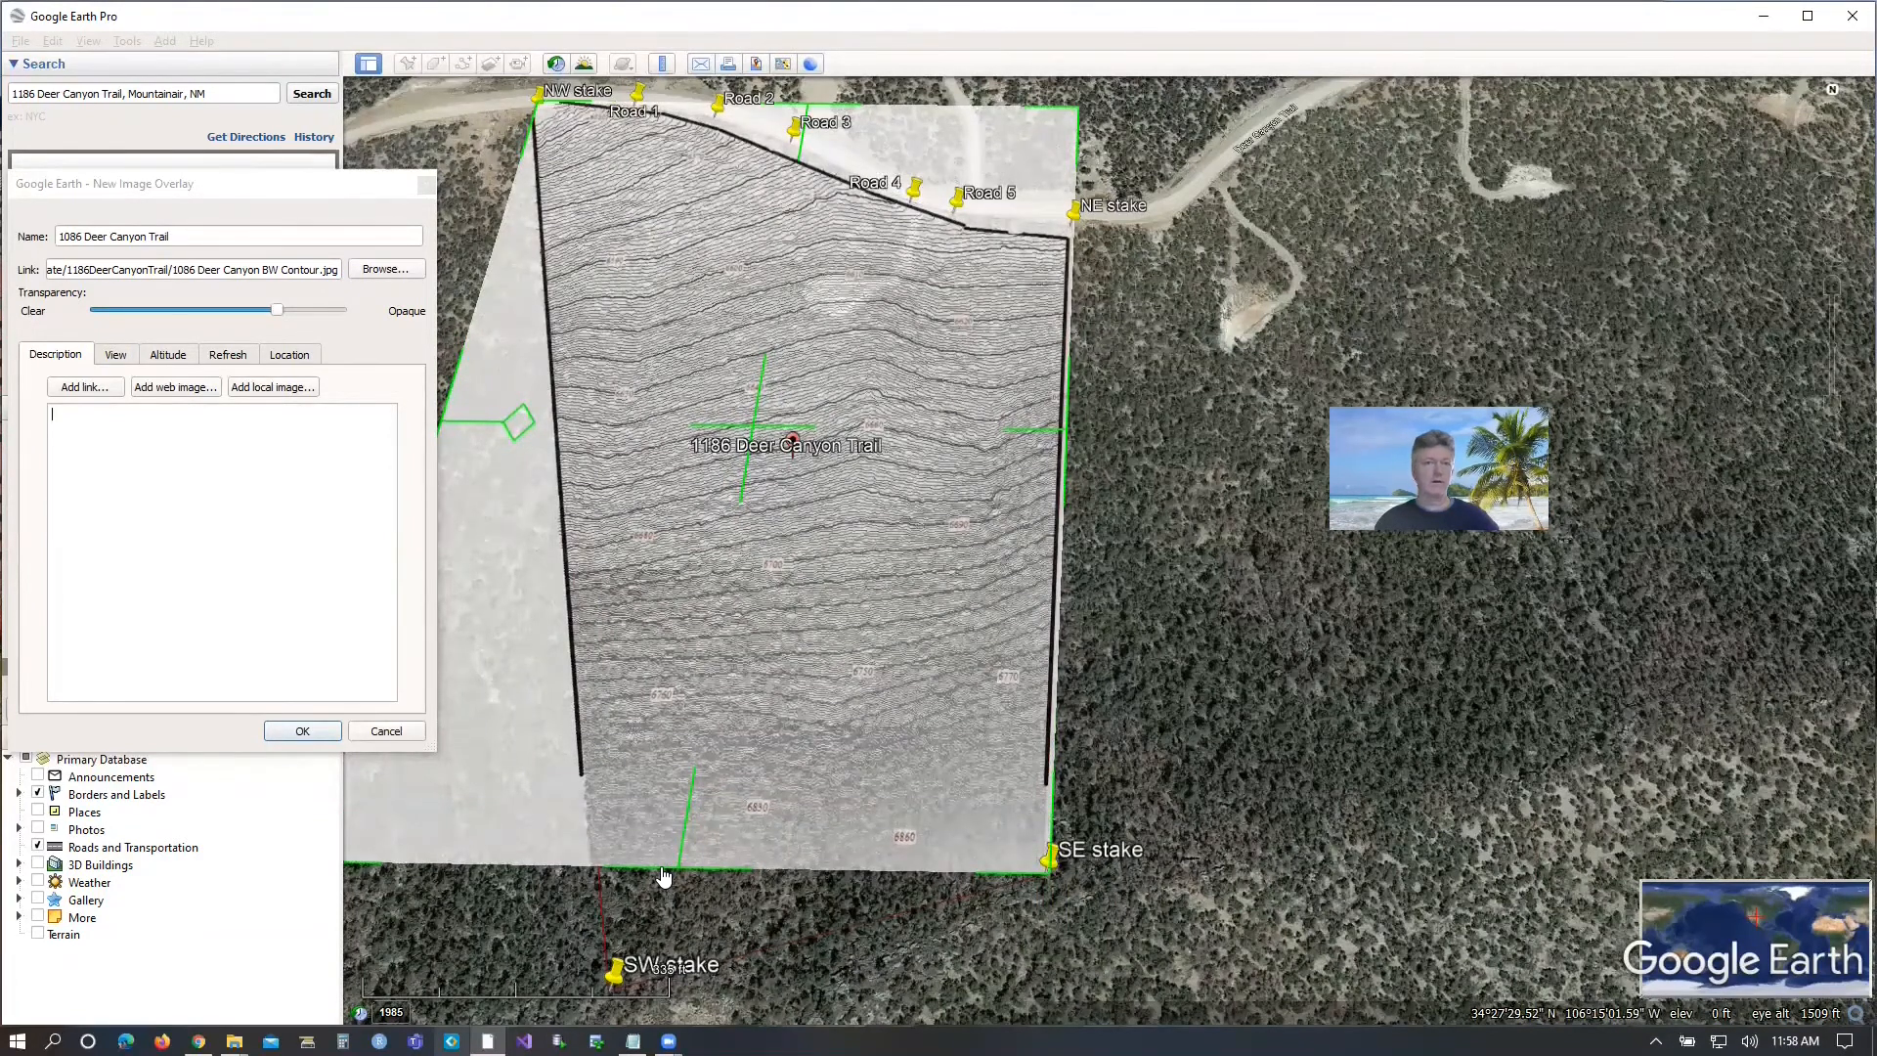
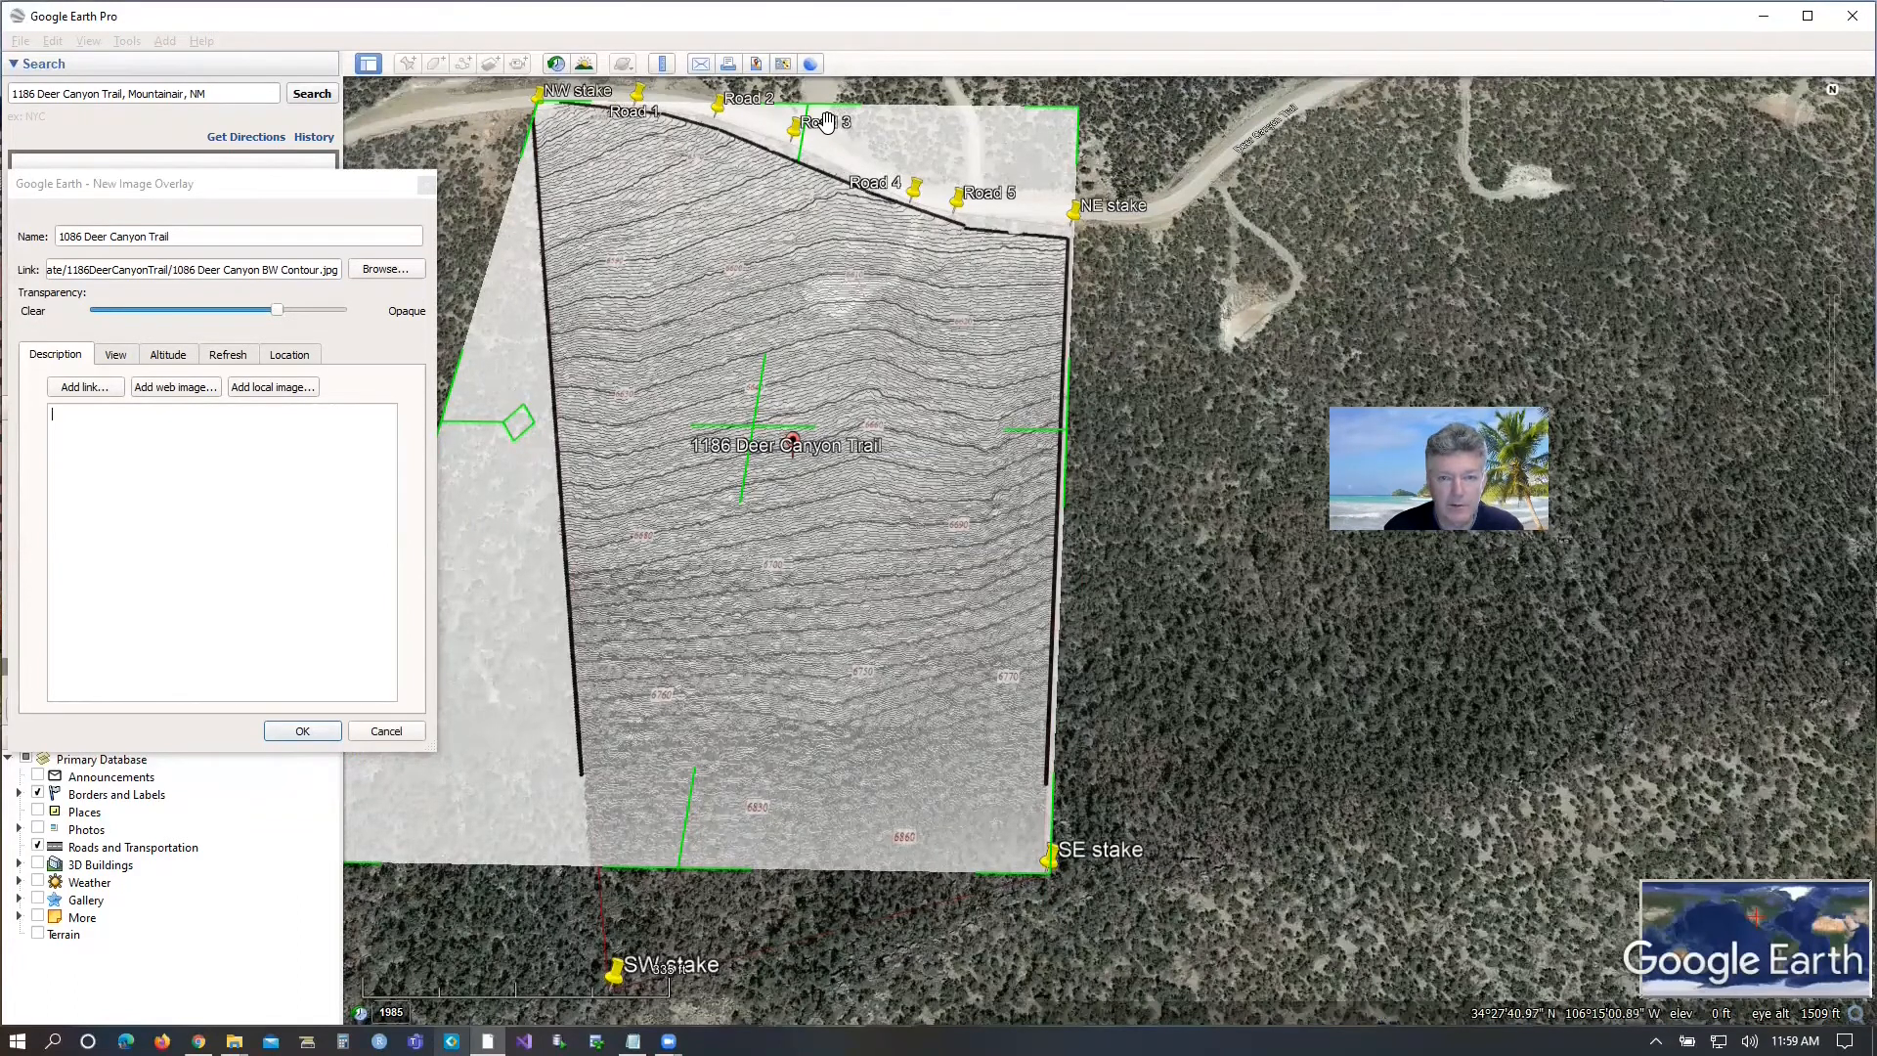
# Fine-tune the overlay's north edge and its northwest and northeast corners against the stakes and road, and save the overlay.
pyautogui.moveTo(816, 121); pyautogui.dragTo(830, 104)
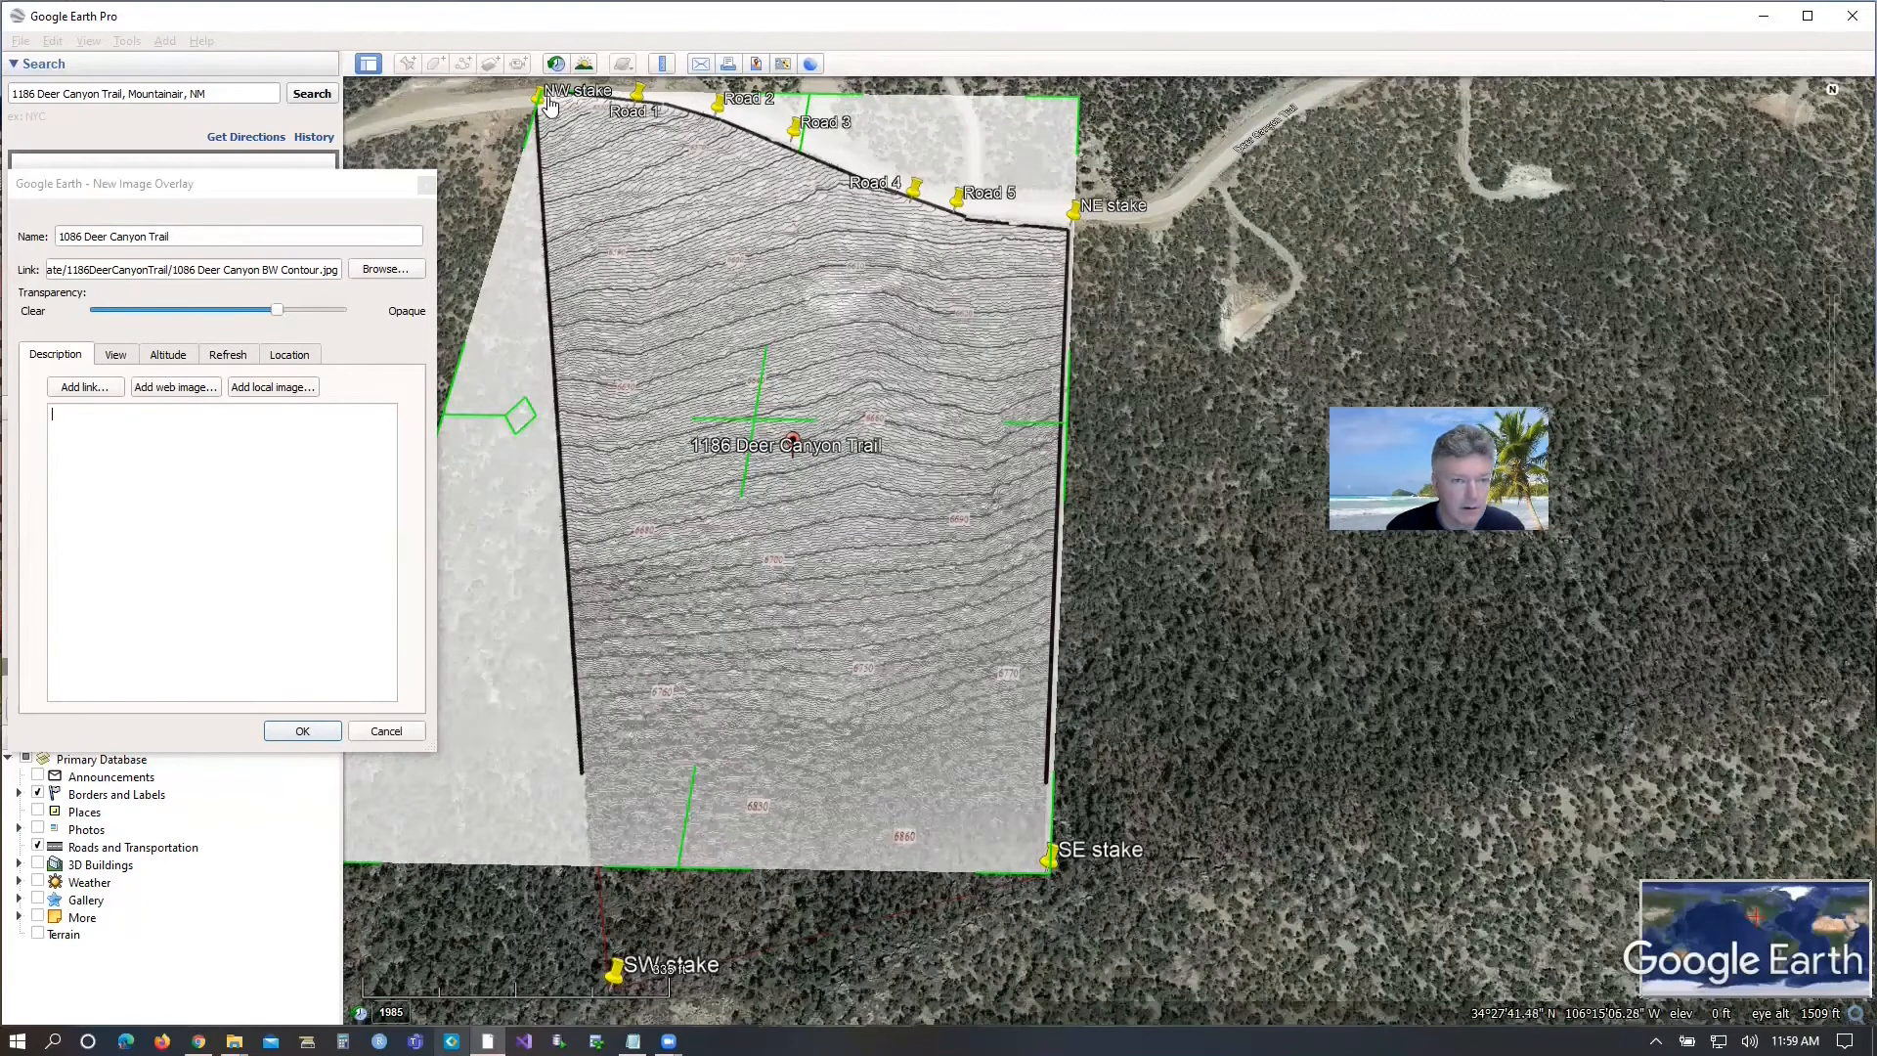
pyautogui.moveTo(547, 98); pyautogui.dragTo(541, 111)
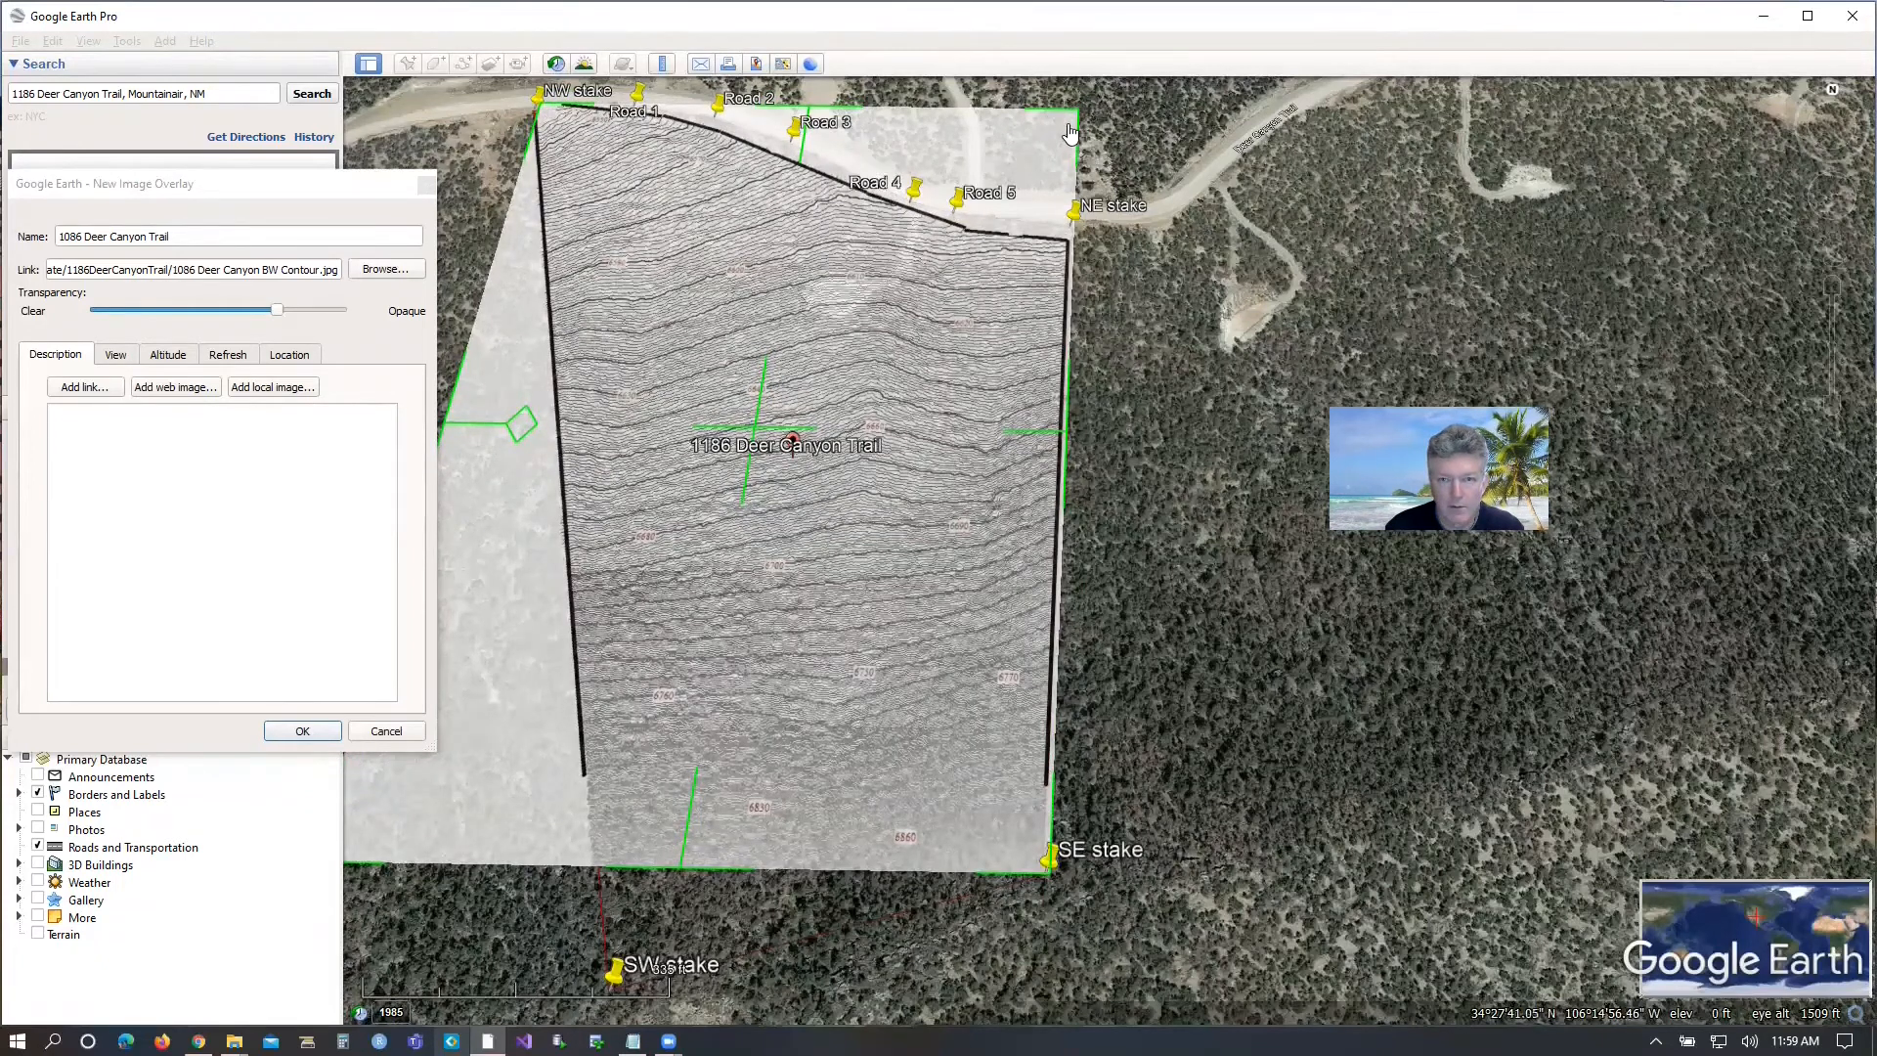
pyautogui.moveTo(1070, 130); pyautogui.dragTo(1080, 106)
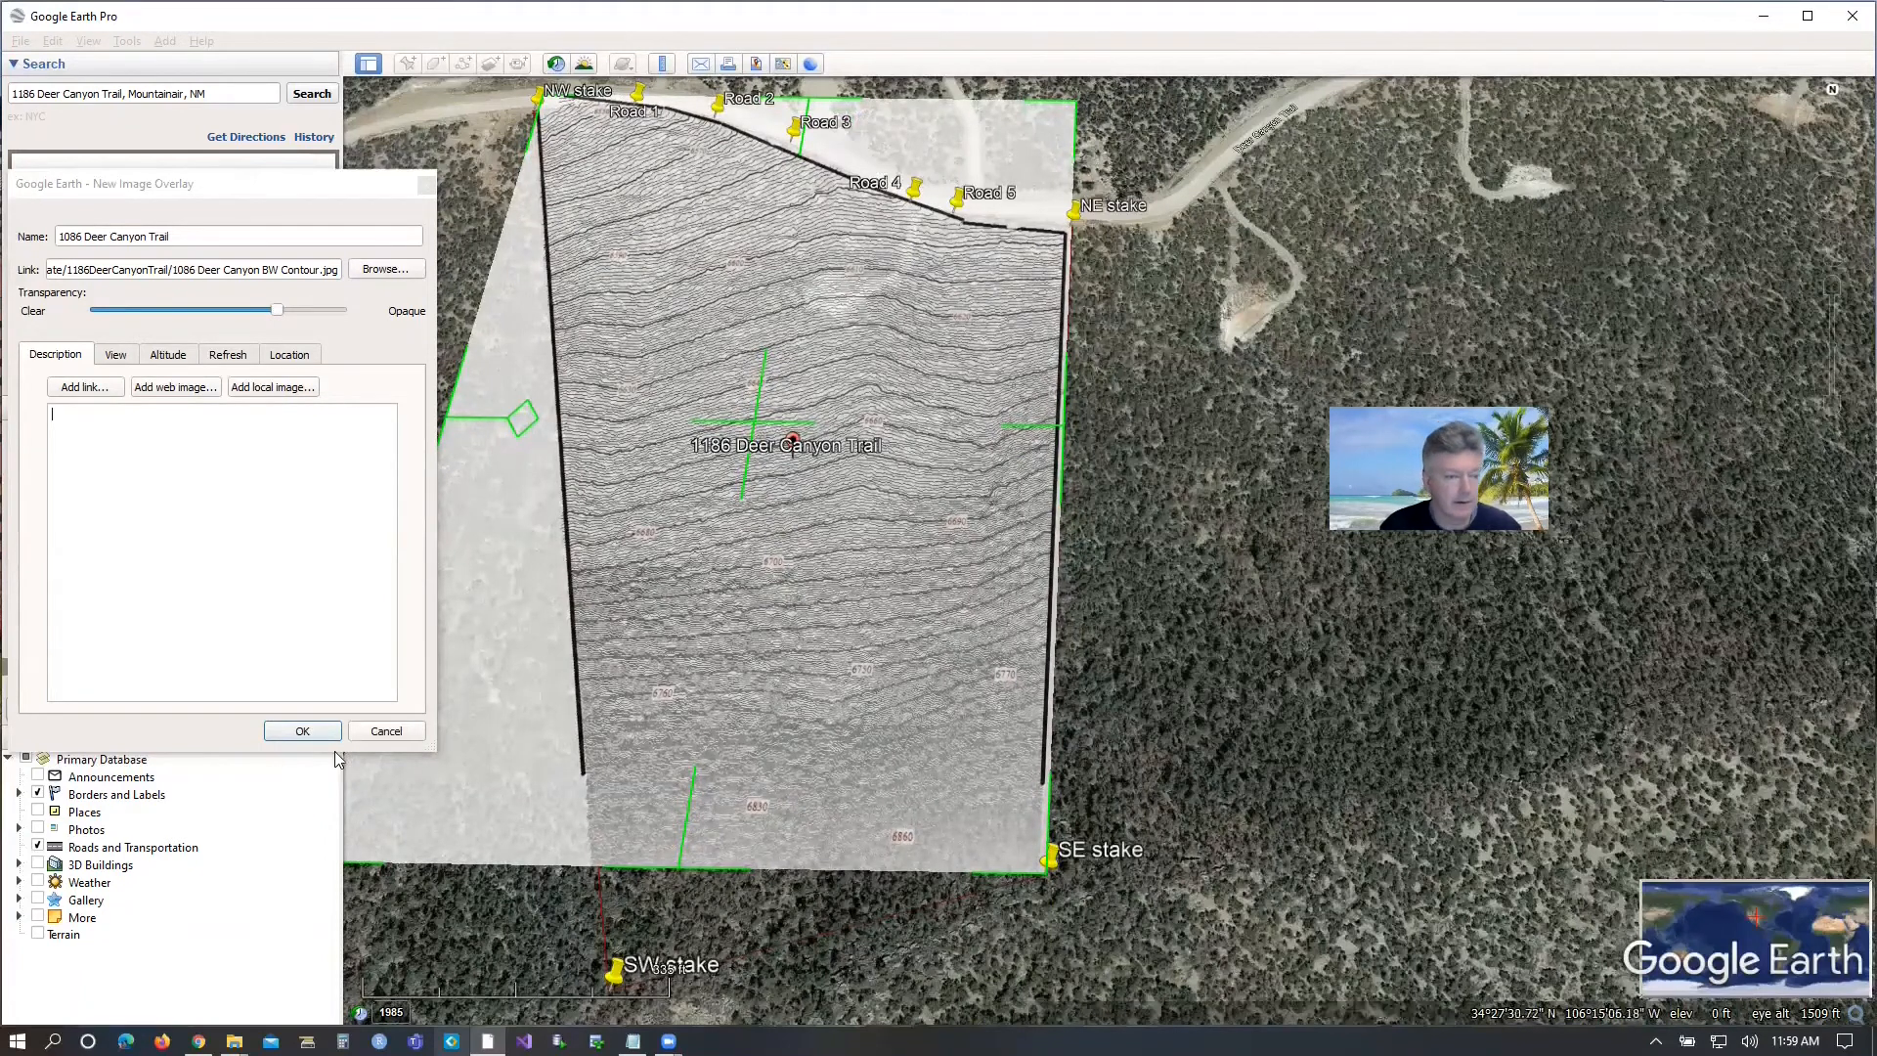
pyautogui.click(302, 732)
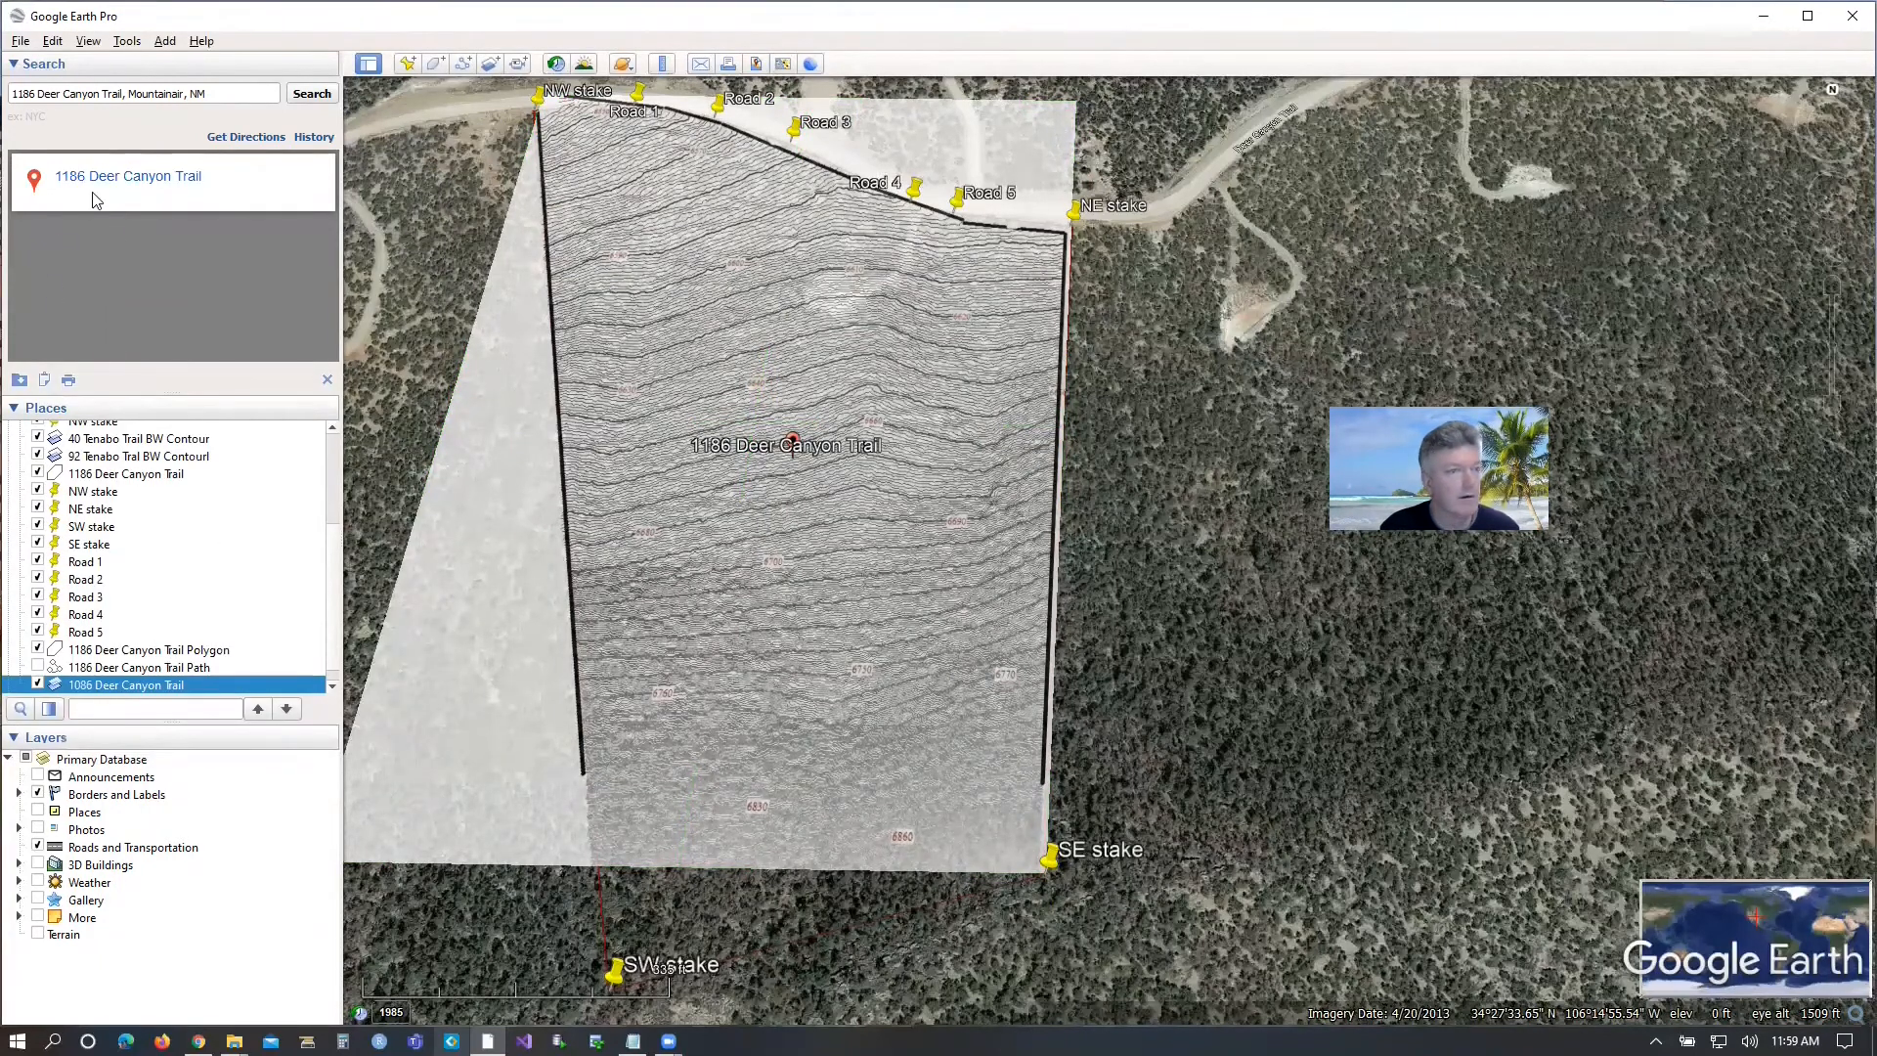
# Add a placemark named CBE.
pyautogui.click(408, 64)
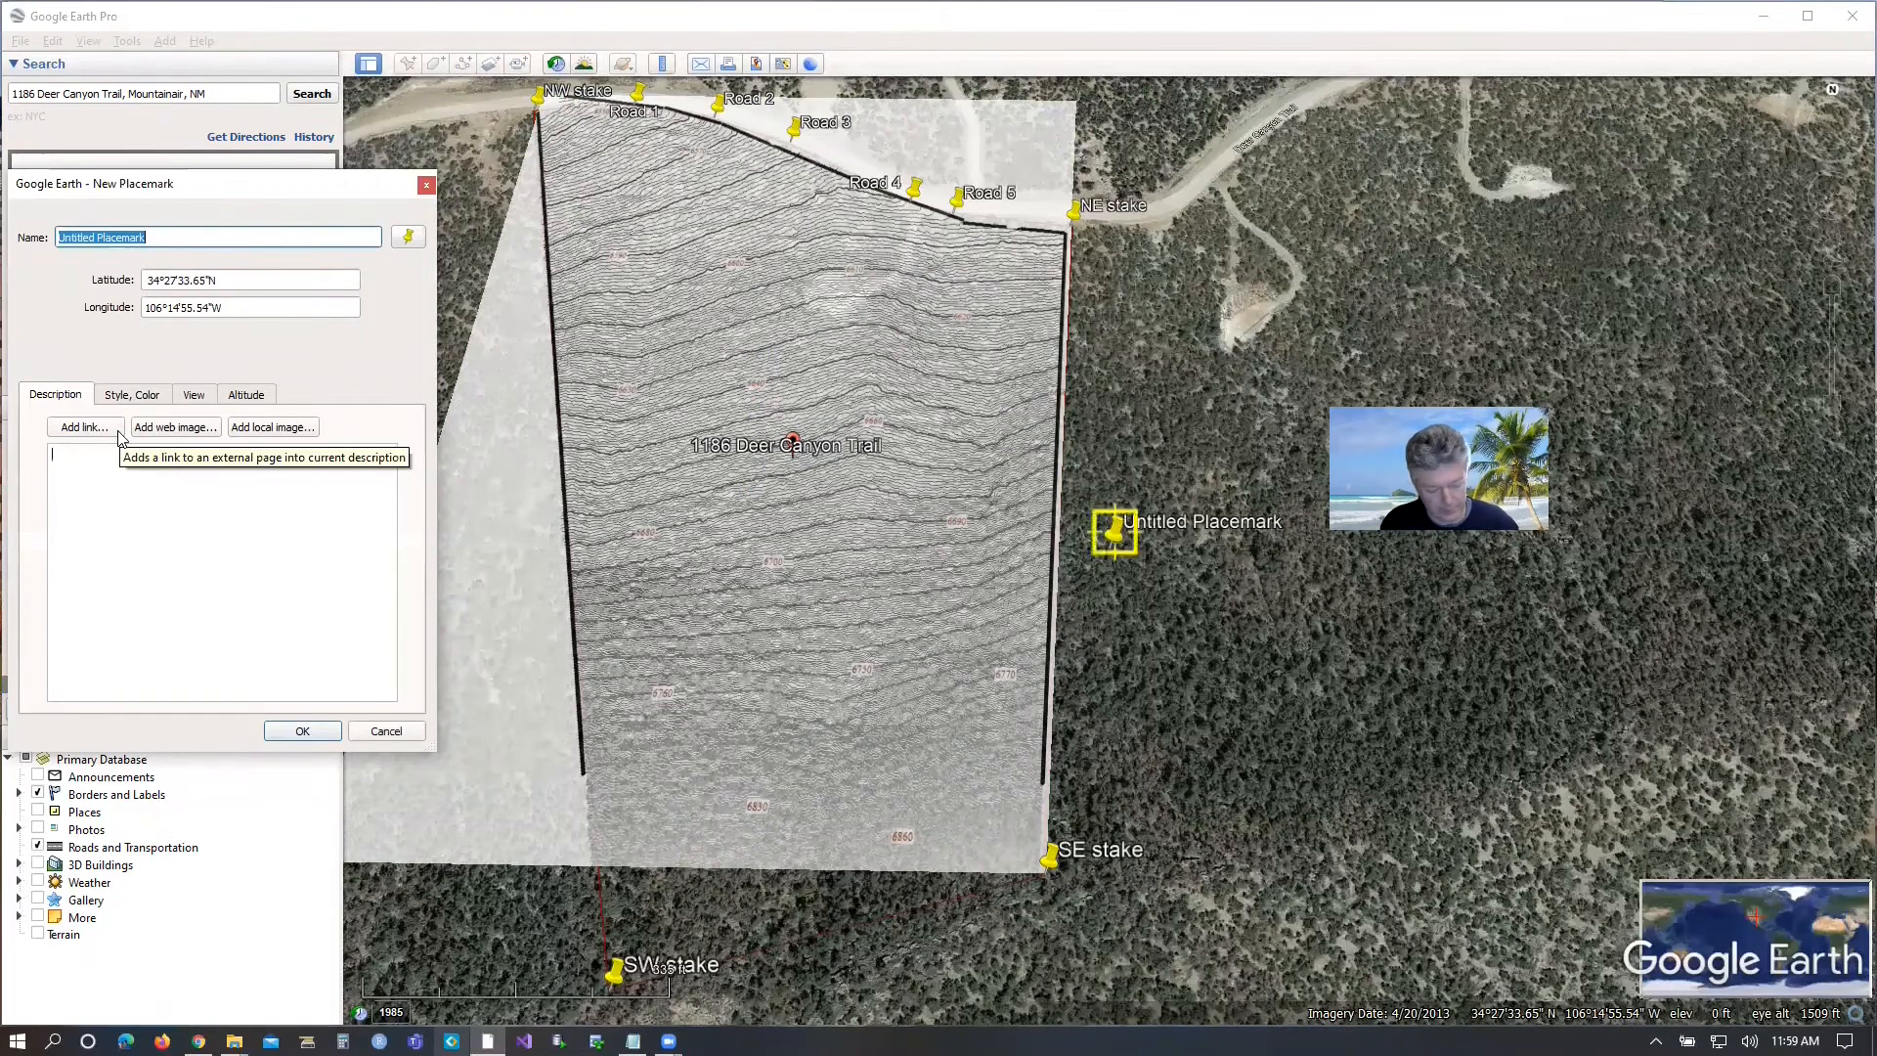
pyautogui.write('CBE')
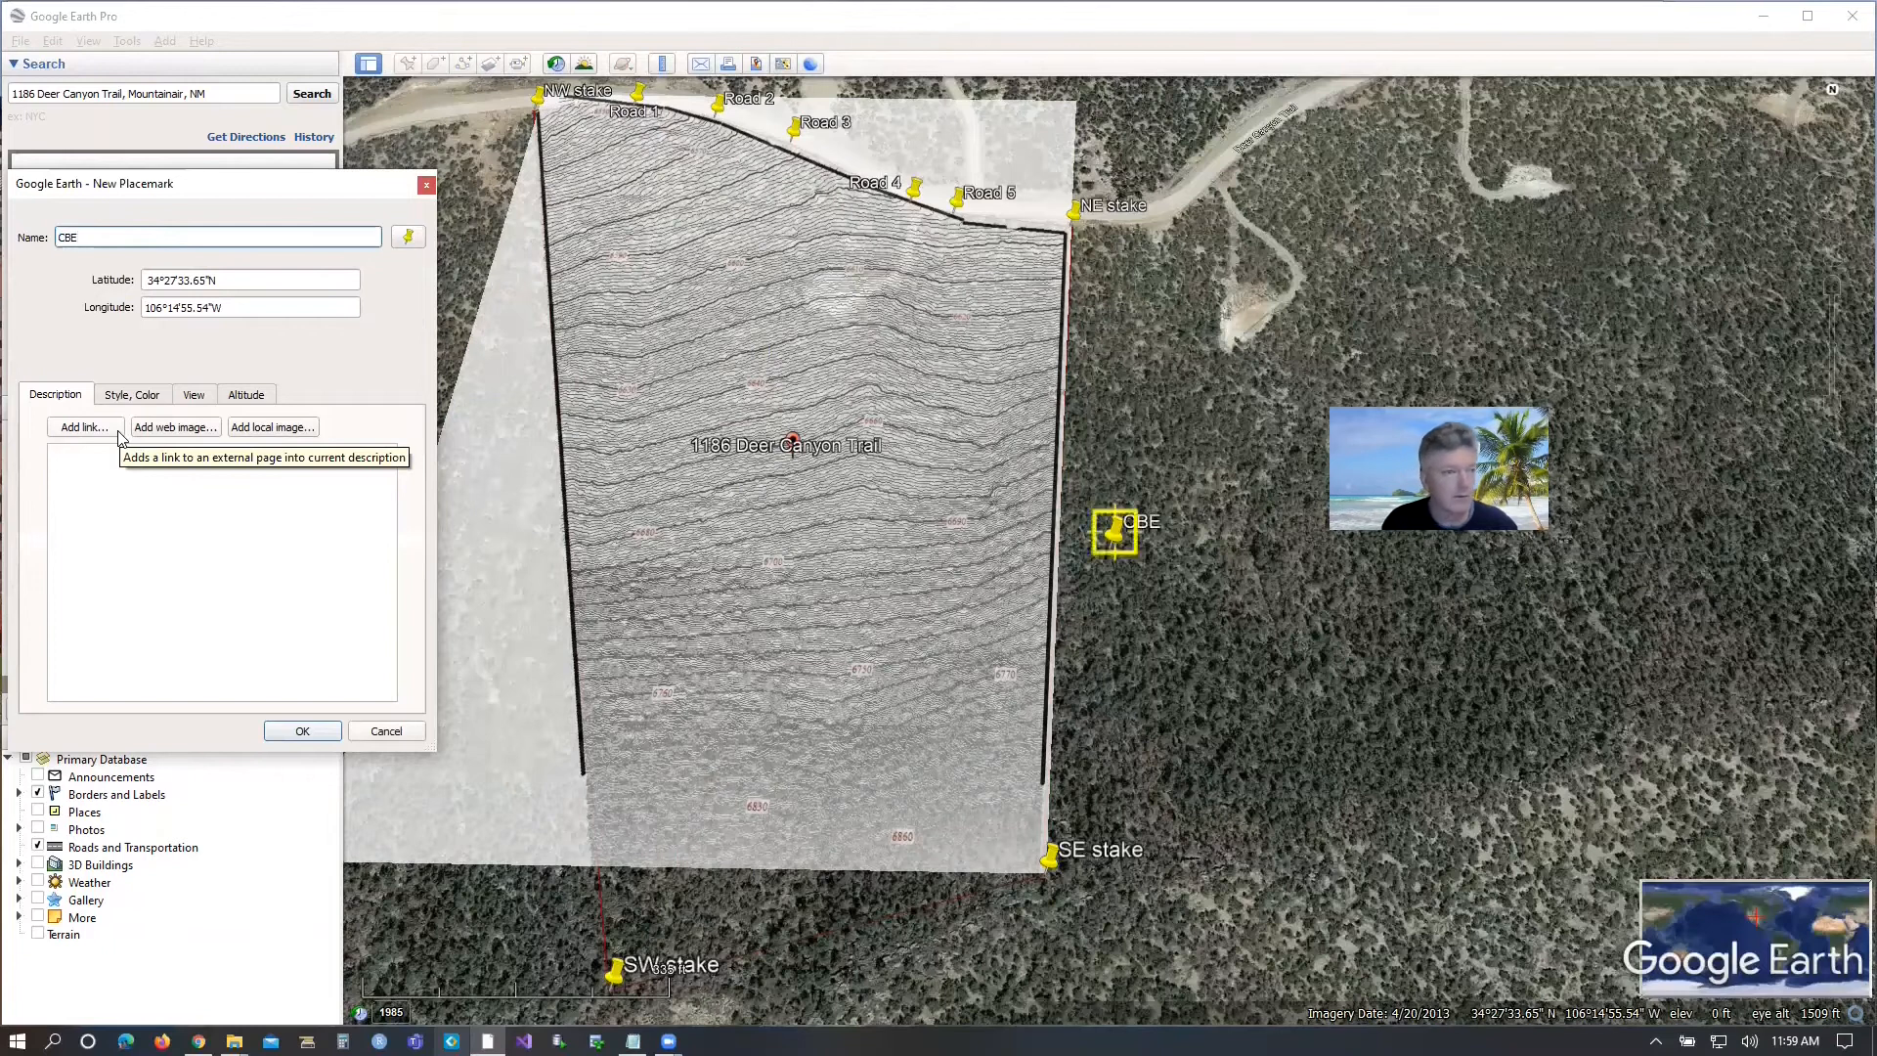
pyautogui.press('Return')
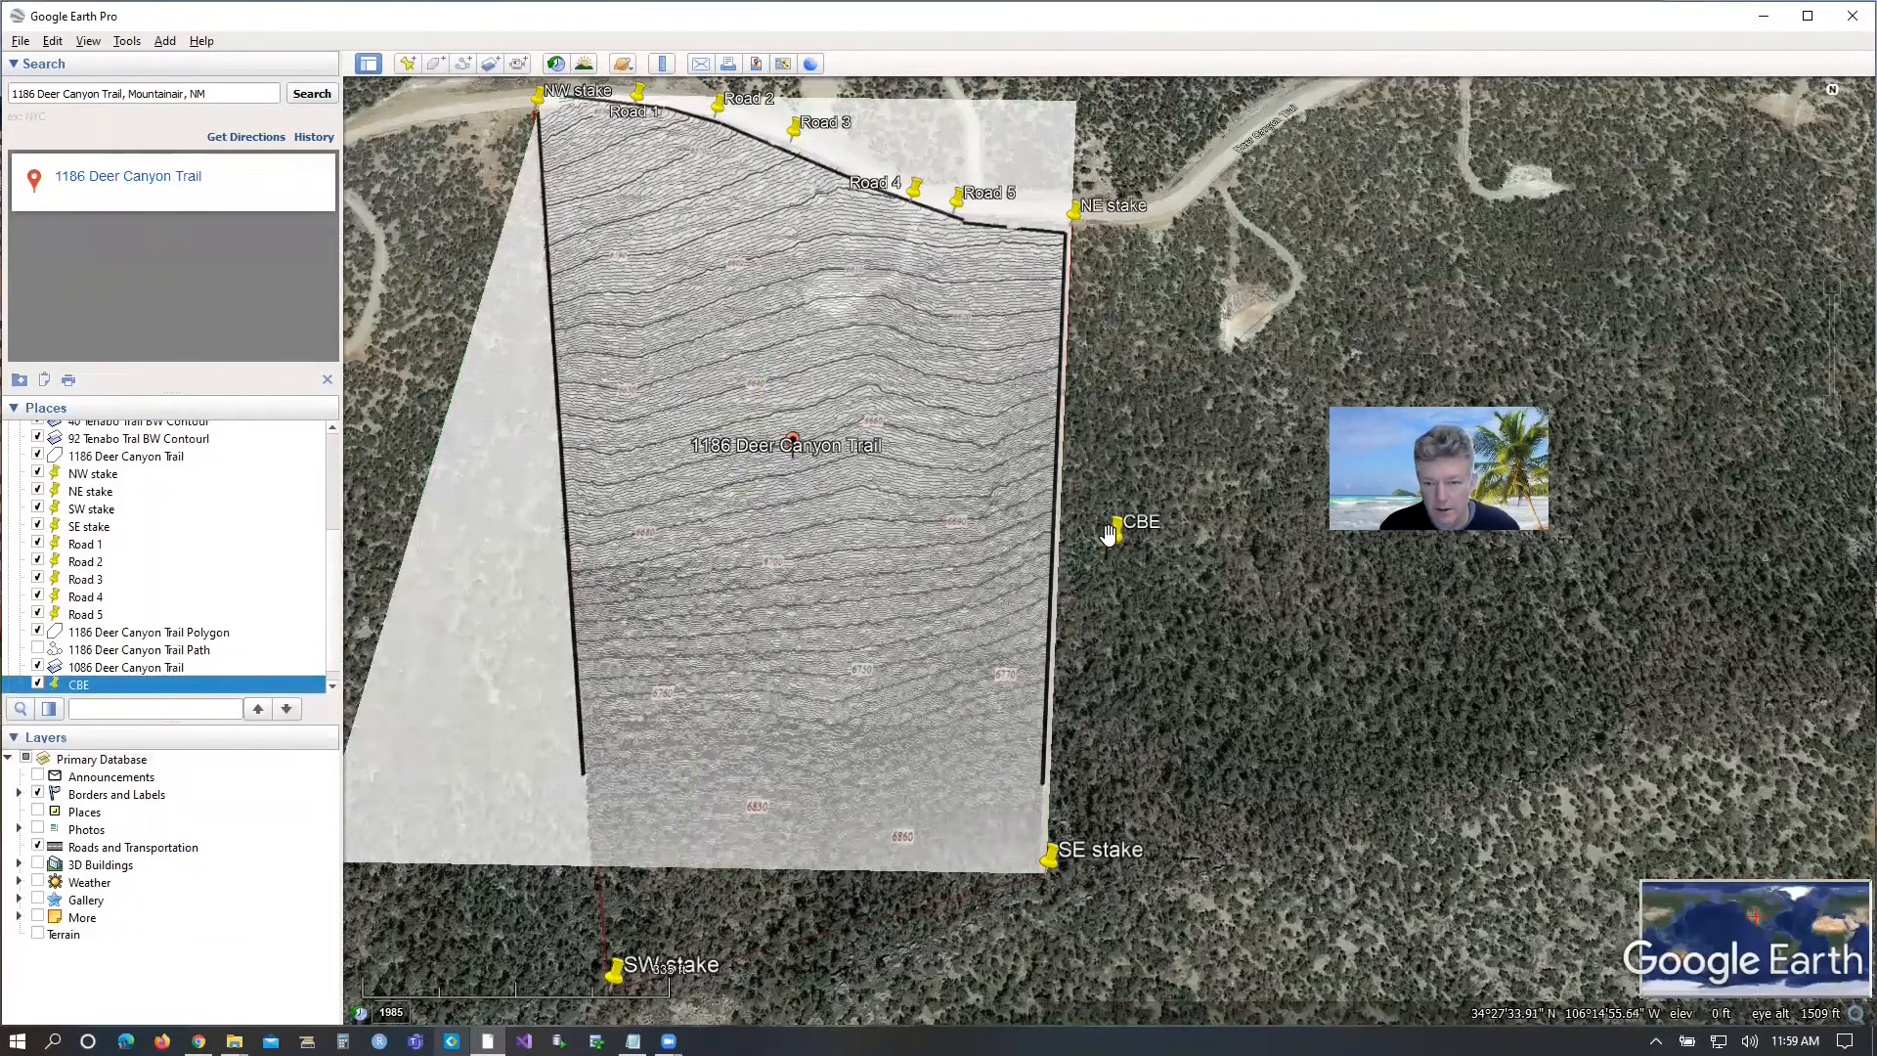
# Move the CBE placemark into the clearing south of Road 4 within the parcel, at about 34°27'37.7"N, 106°15'0.3"W, and save it.
pyautogui.moveTo(1115, 539); pyautogui.dragTo(1203, 638)
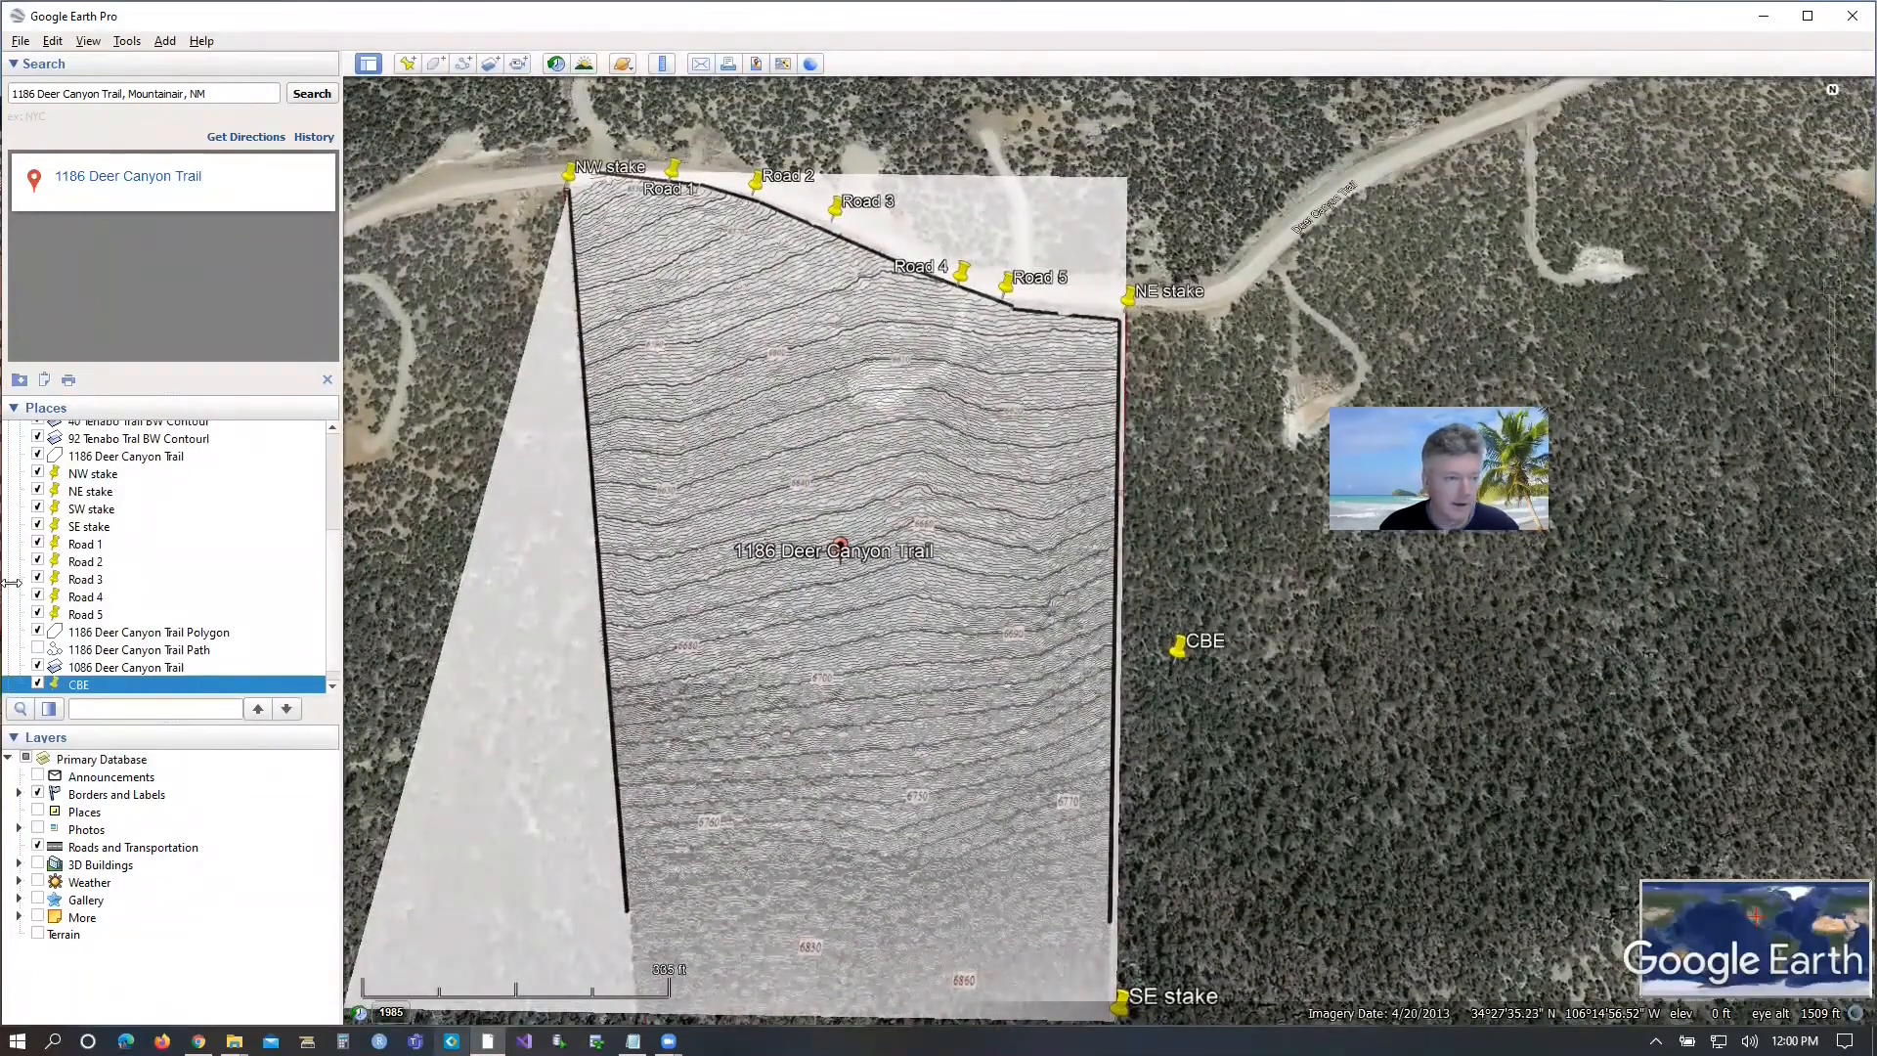
pyautogui.rightClick(83, 686)
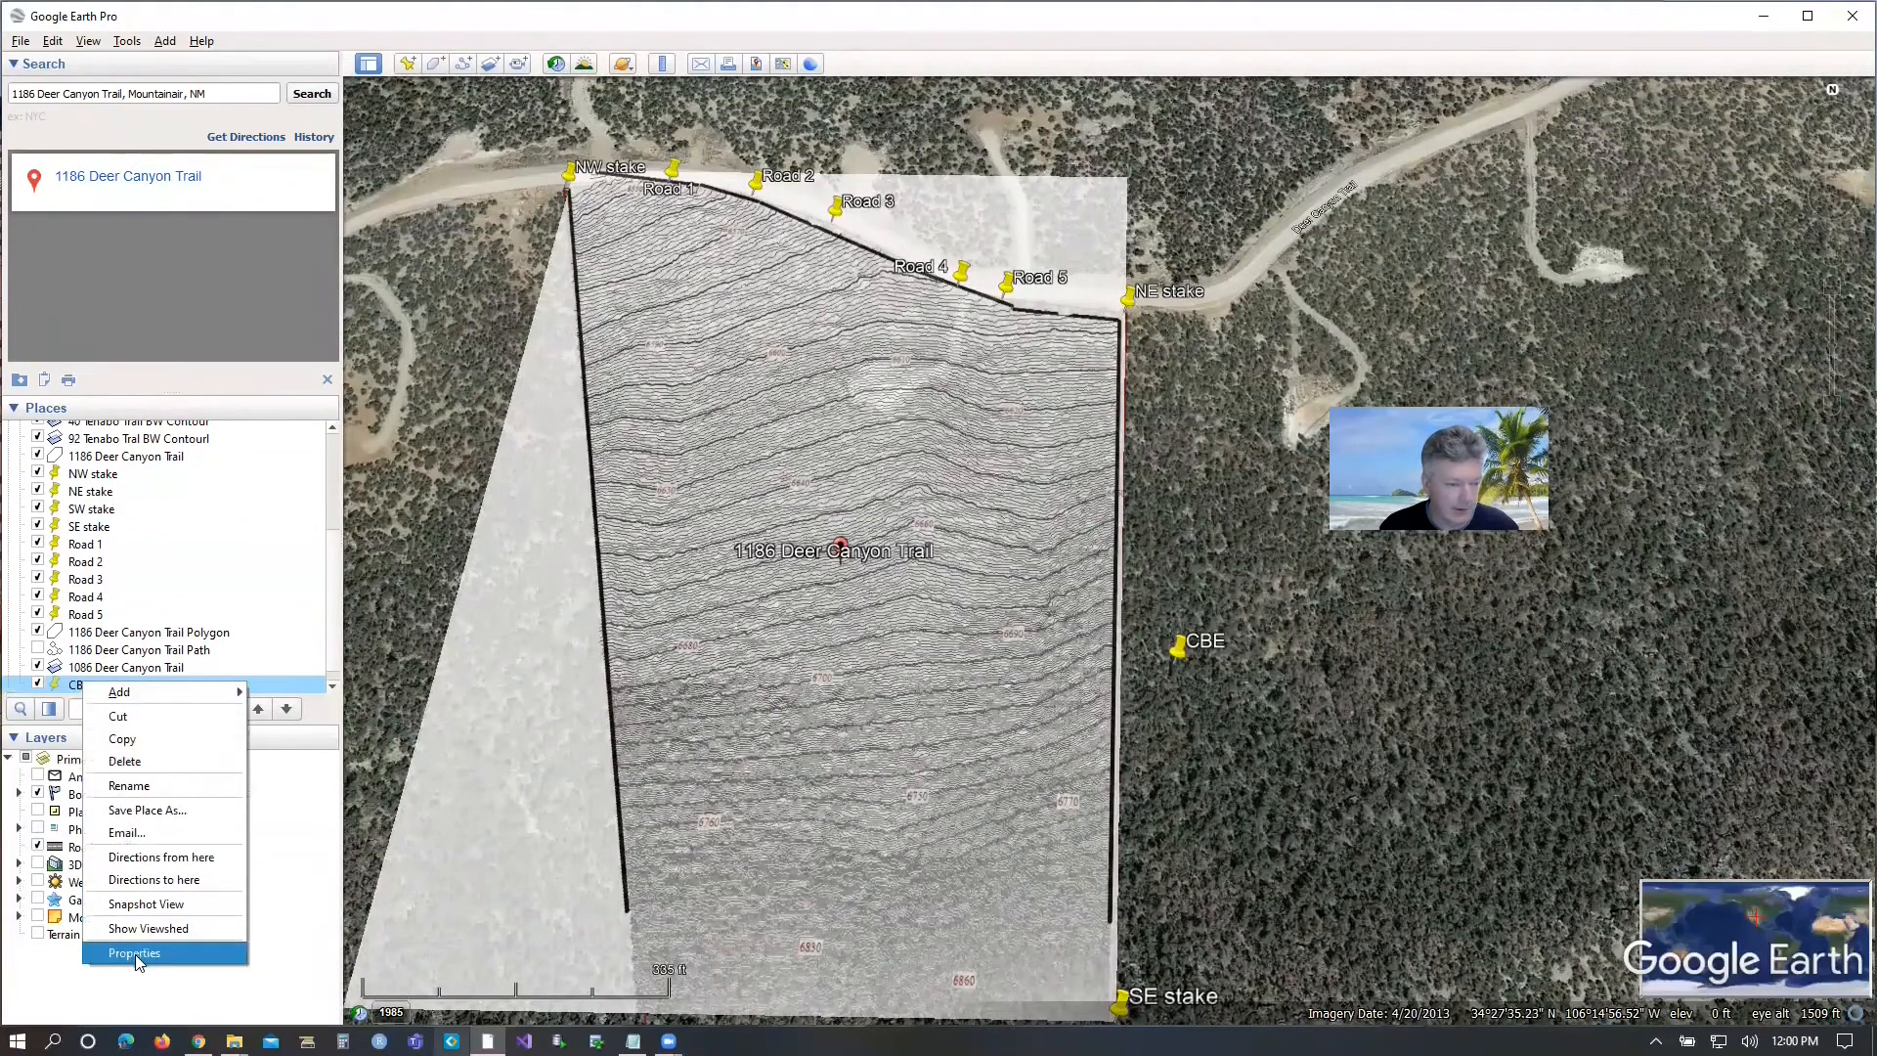
pyautogui.click(143, 956)
pyautogui.click(1181, 661)
pyautogui.moveTo(1181, 660); pyautogui.dragTo(888, 397)
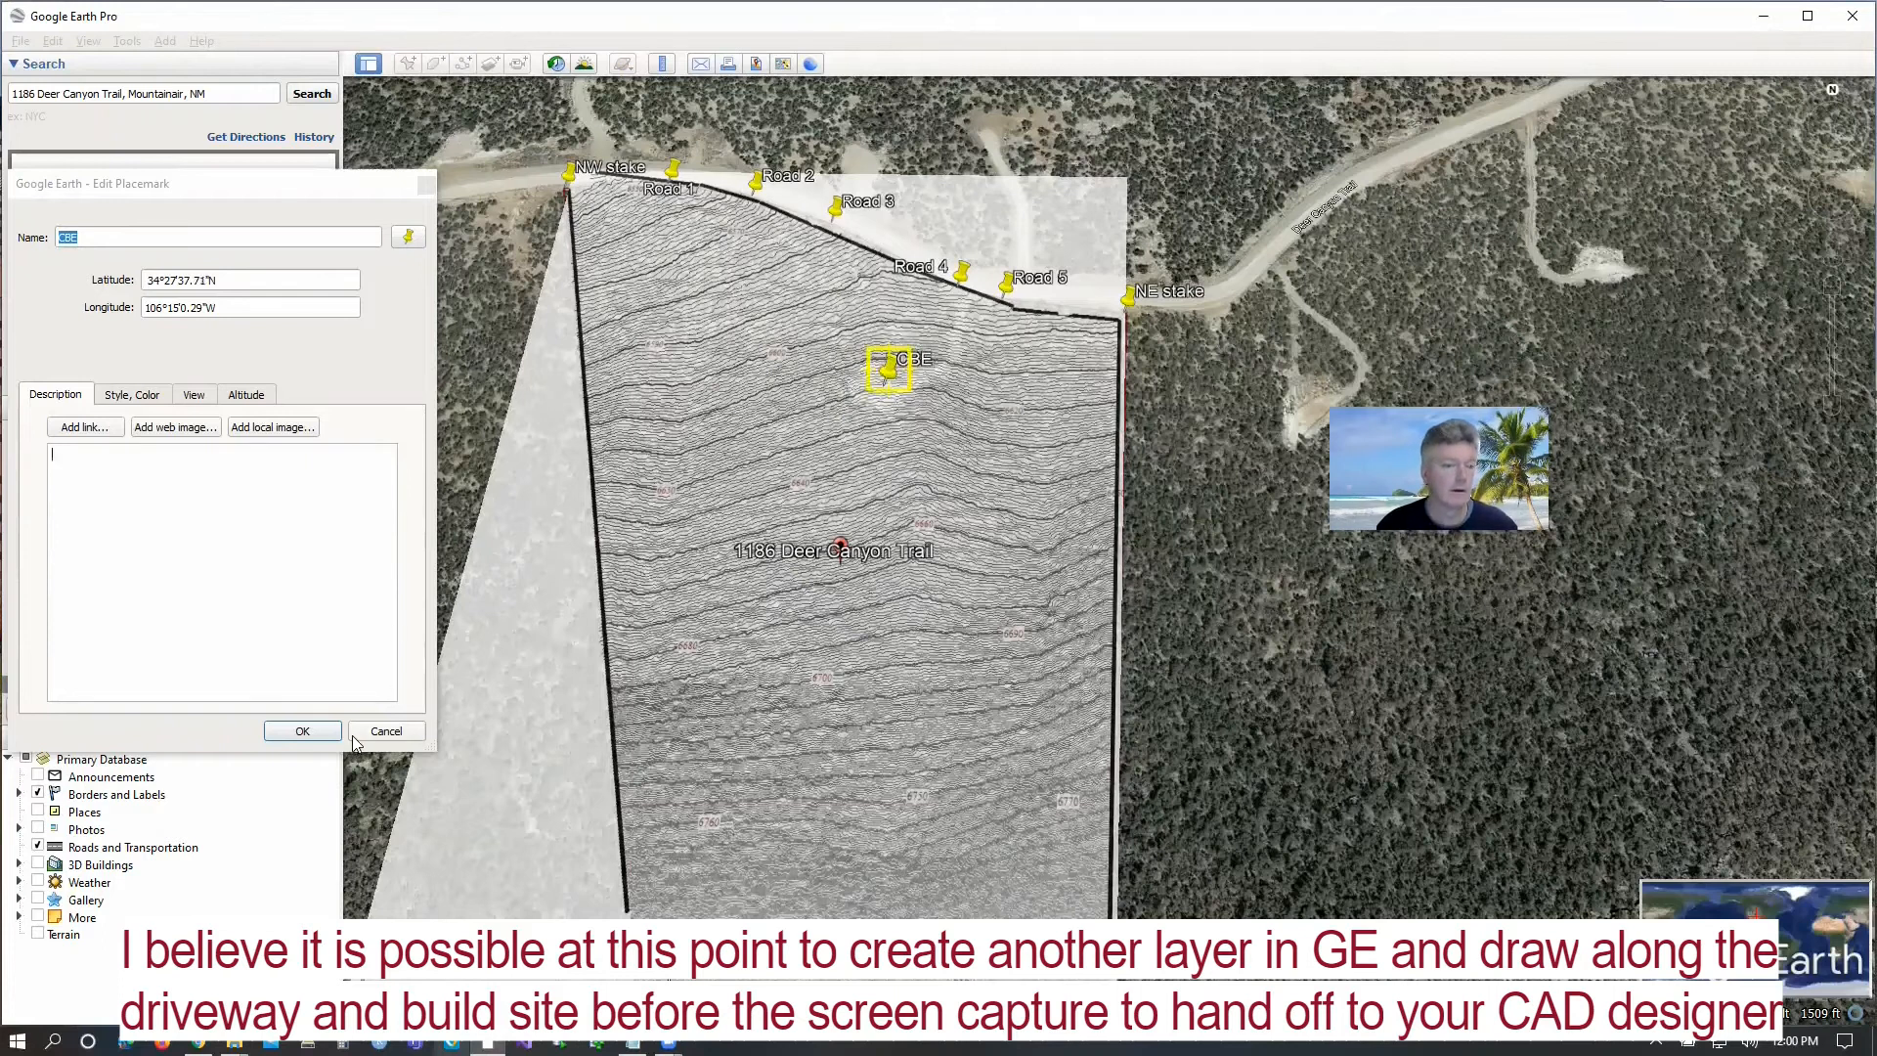
pyautogui.click(308, 731)
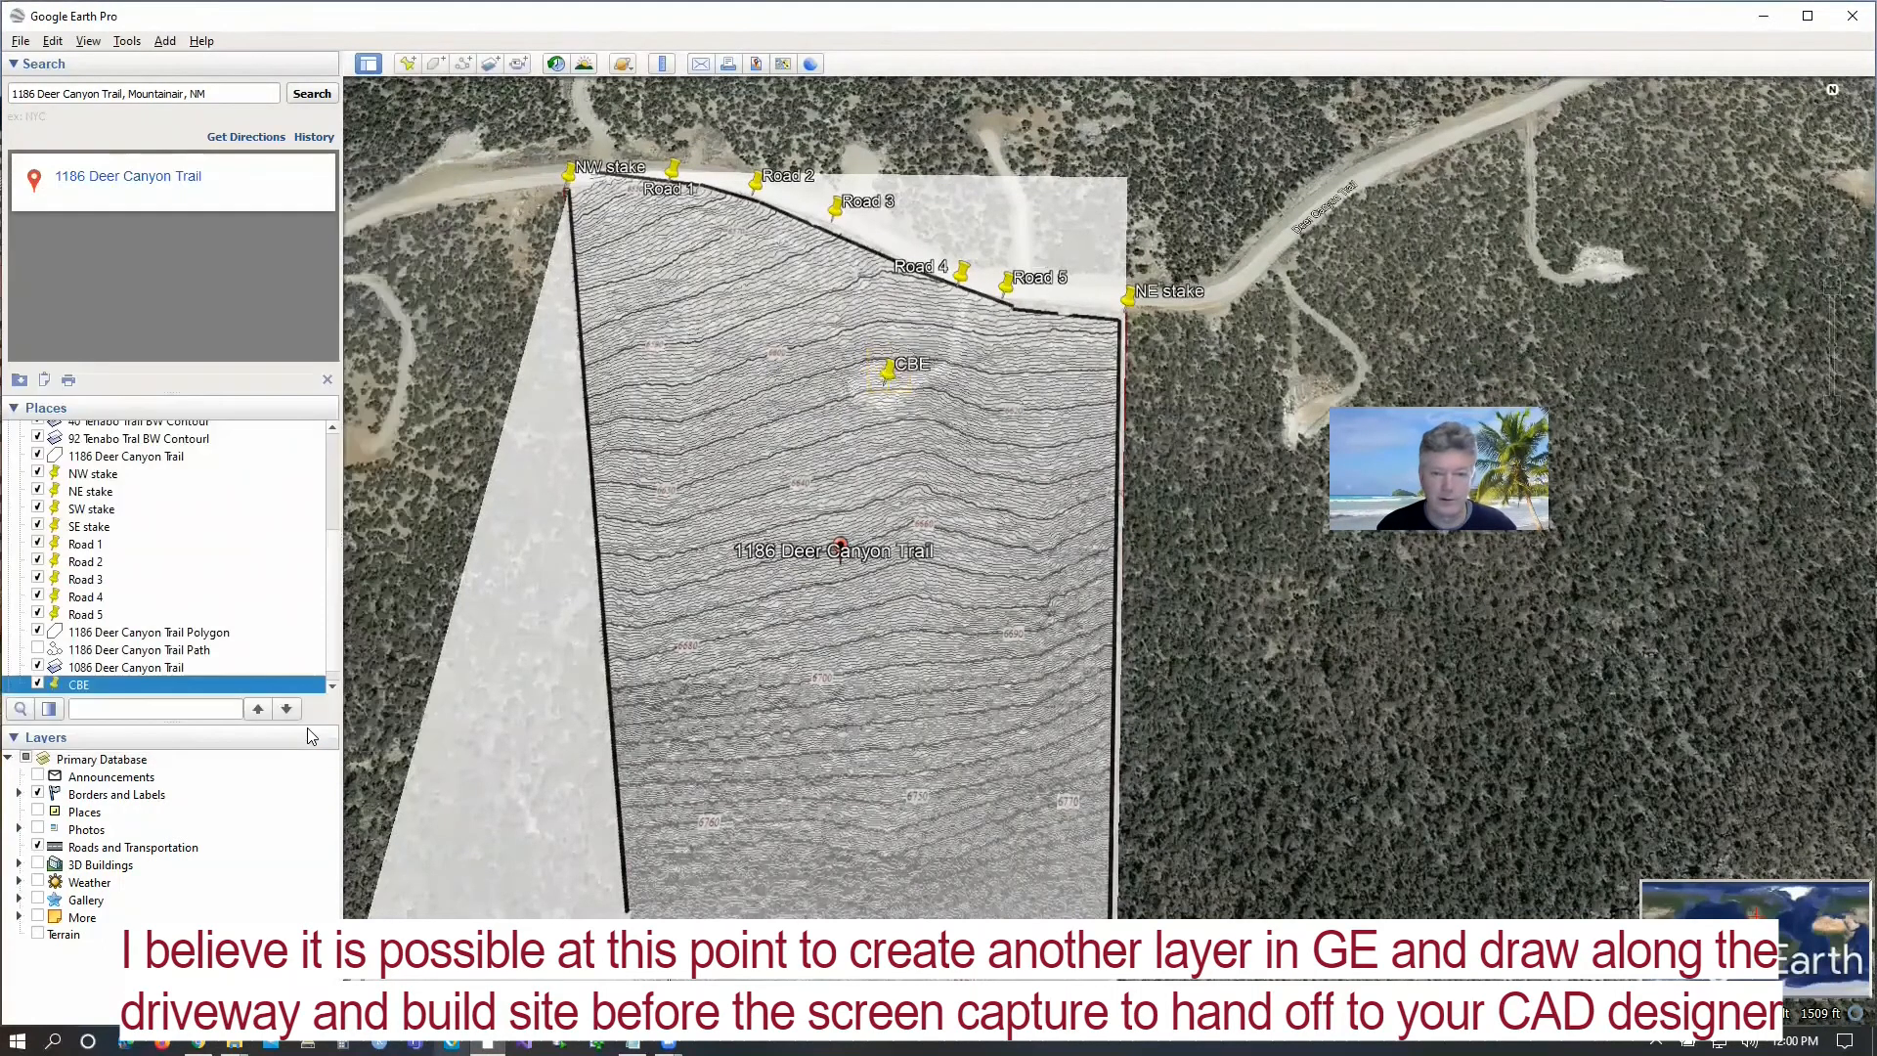